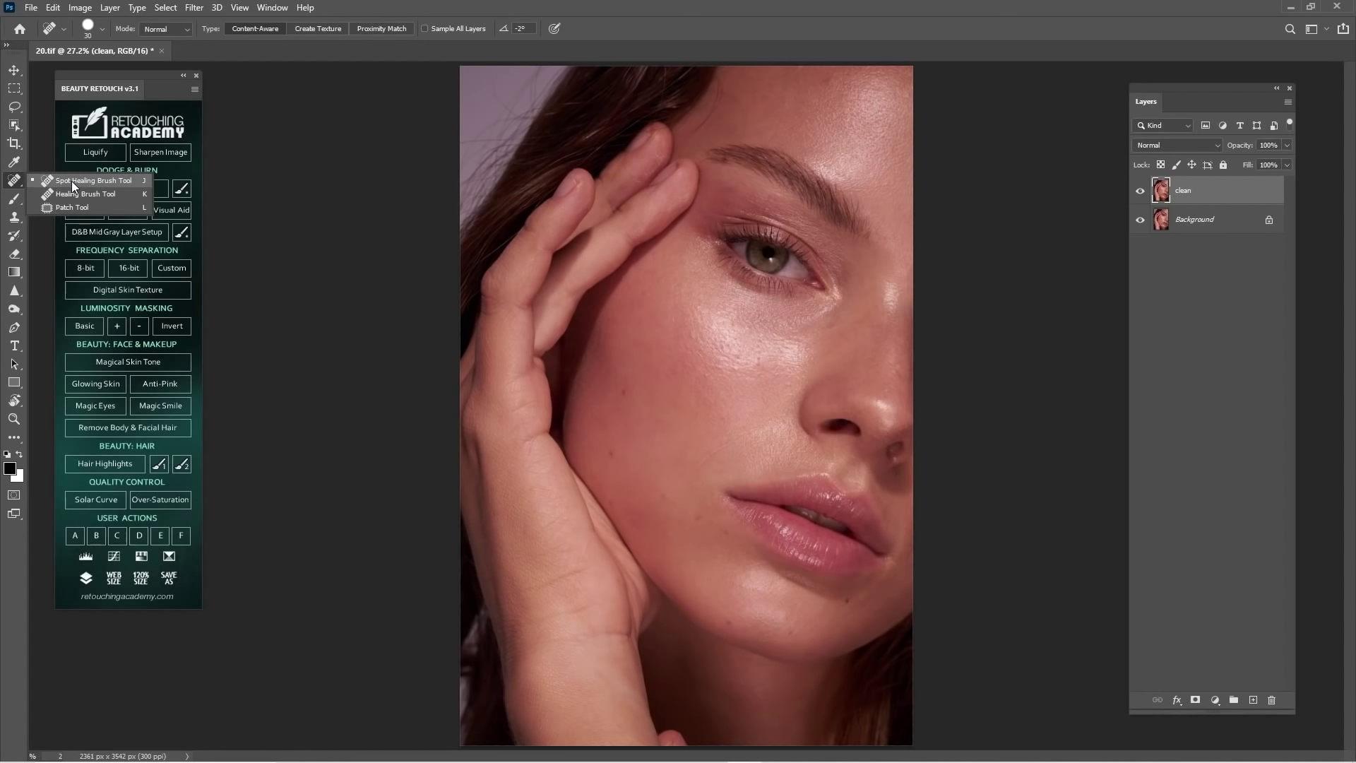
- Choose the Spot Healing Brush, reduce its size to 15 and heal out the fine curved hair on the forehead above the eyebrow
{"action": "left_click", "coordinate": [70, 181]}
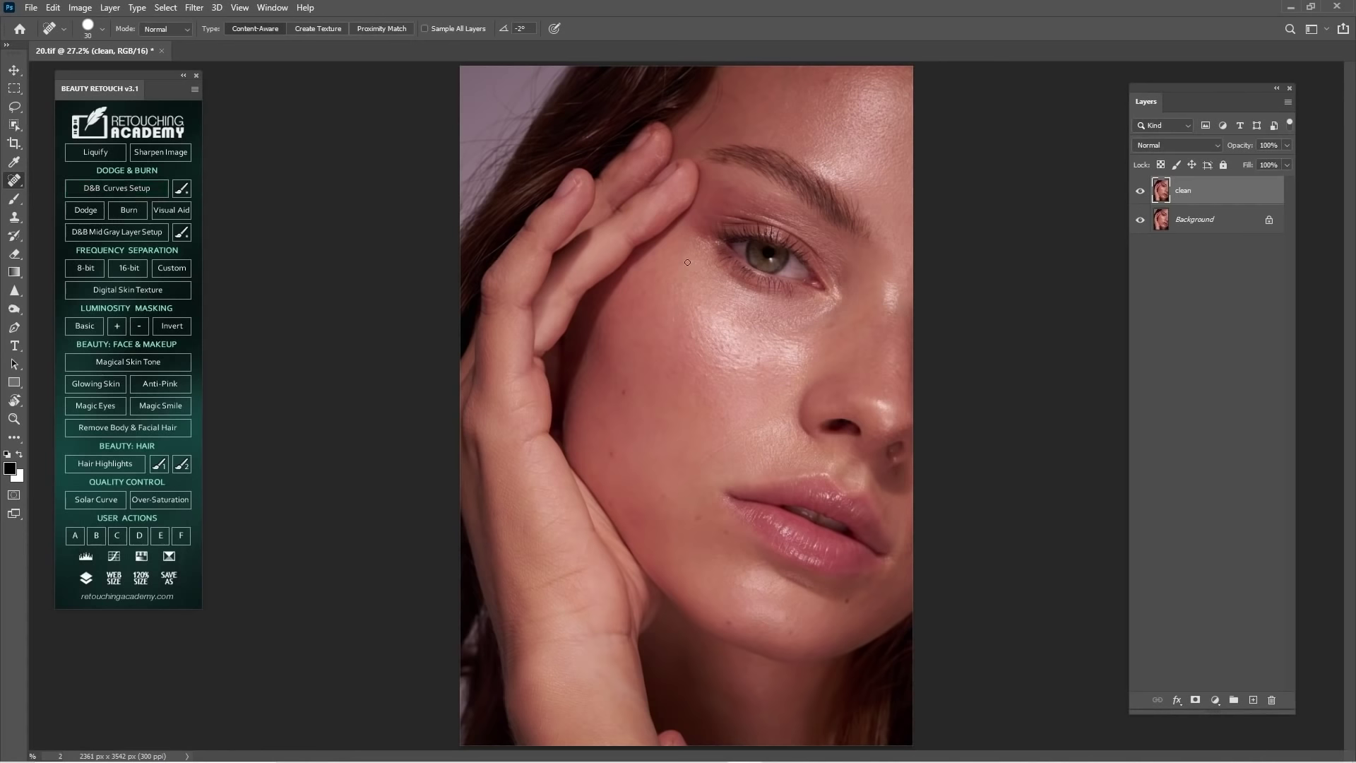
{"action": "key", "text": "z"}
{"action": "left_click_drag", "start_coordinate": [732, 125], "coordinate": [747, 317]}
{"action": "key", "text": "space"}
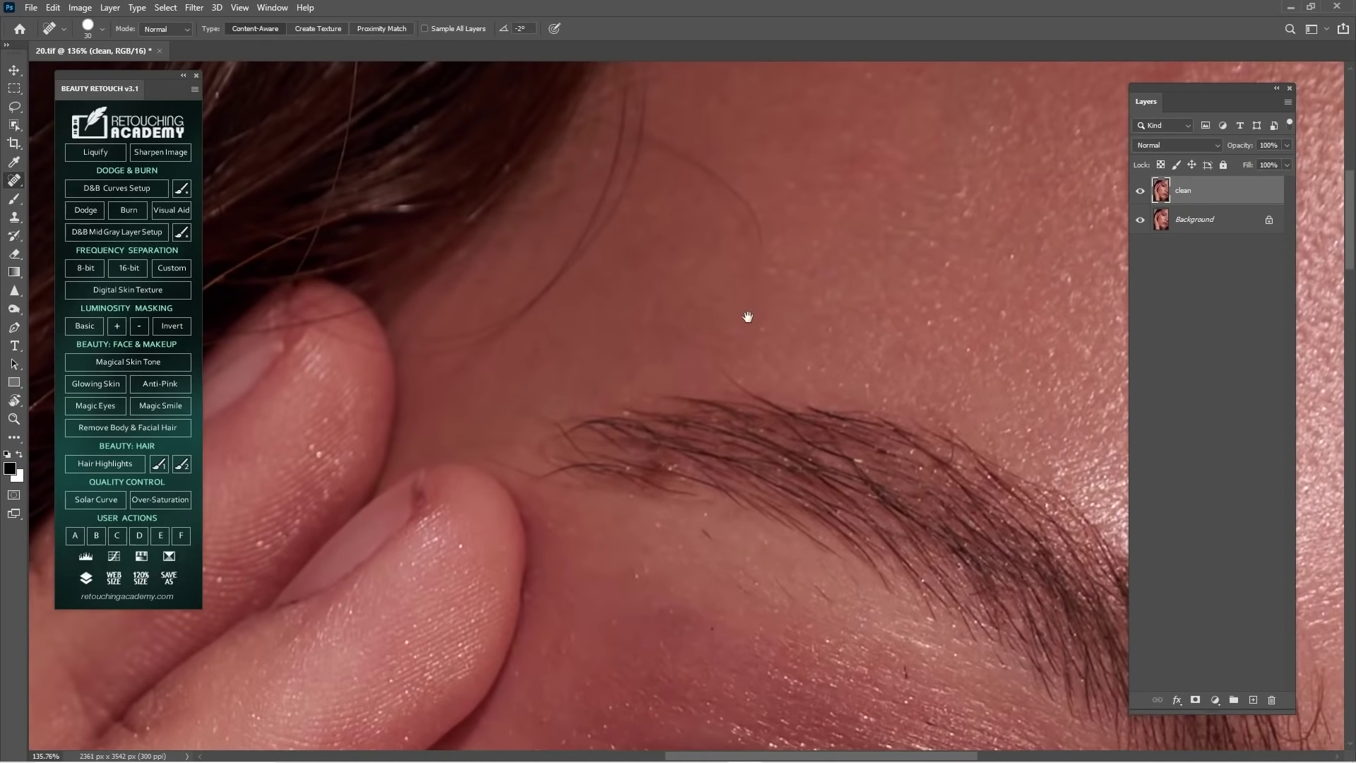
{"action": "key", "text": "bracketleft"}
{"action": "key", "text": "bracketleft"}
{"action": "key", "text": "bracketleft"}
{"action": "mouse_move", "coordinate": [754, 248]}
{"action": "left_mouse_down"}
{"action": "mouse_move", "coordinate": [756, 214]}
{"action": "mouse_move", "coordinate": [701, 157]}
{"action": "left_mouse_up"}
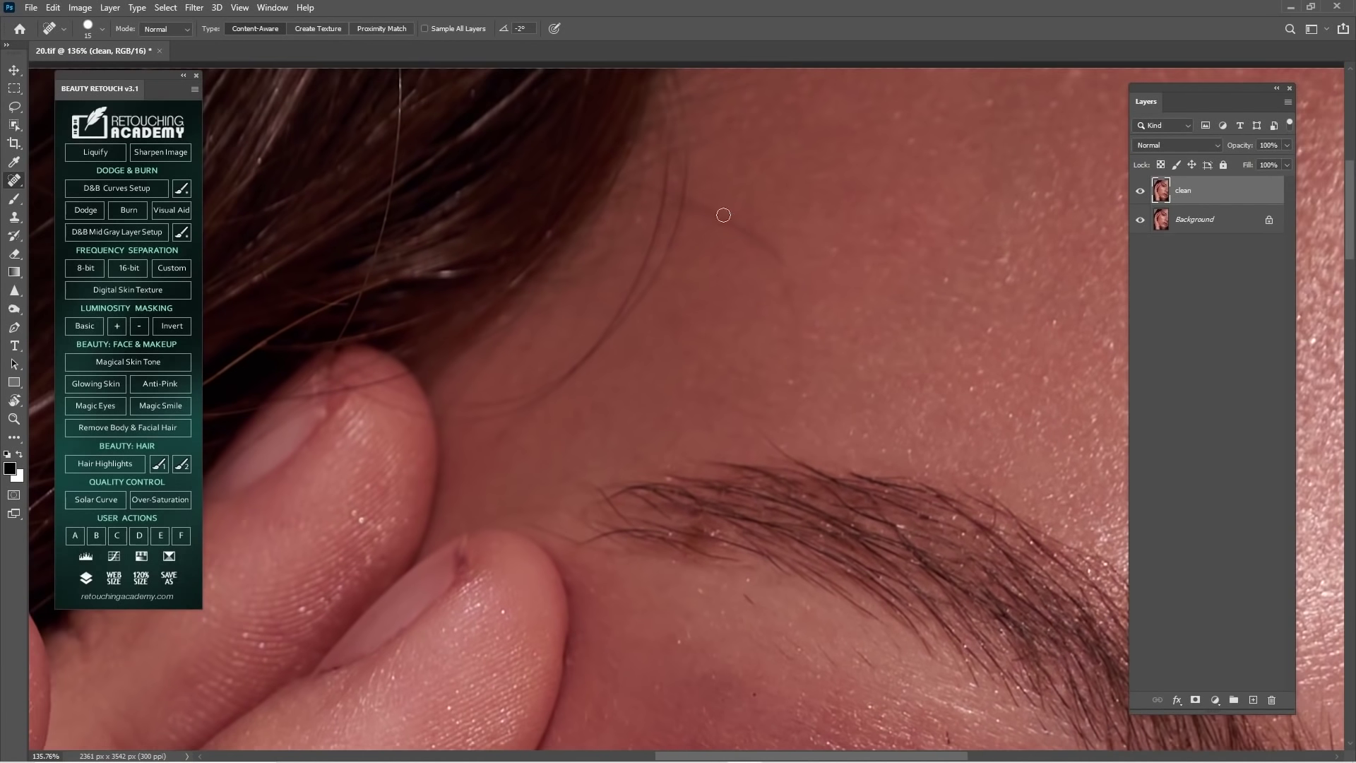
{"action": "mouse_move", "coordinate": [692, 191]}
{"action": "left_mouse_down"}
{"action": "mouse_move", "coordinate": [797, 266]}
{"action": "mouse_move", "coordinate": [790, 347]}
{"action": "left_mouse_up"}
{"action": "left_click_drag", "start_coordinate": [790, 368], "coordinate": [793, 382]}
{"action": "key", "text": "space"}
{"action": "left_click_drag", "start_coordinate": [691, 198], "coordinate": [746, 294]}
- Heal a stray strand in the dark hair above the fingertips
{"action": "key", "text": "space"}
{"action": "left_click_drag", "start_coordinate": [480, 380], "coordinate": [640, 374]}
{"action": "mouse_move", "coordinate": [557, 441]}
{"action": "left_mouse_down"}
{"action": "mouse_move", "coordinate": [601, 318]}
{"action": "mouse_move", "coordinate": [614, 159]}
{"action": "left_mouse_up"}
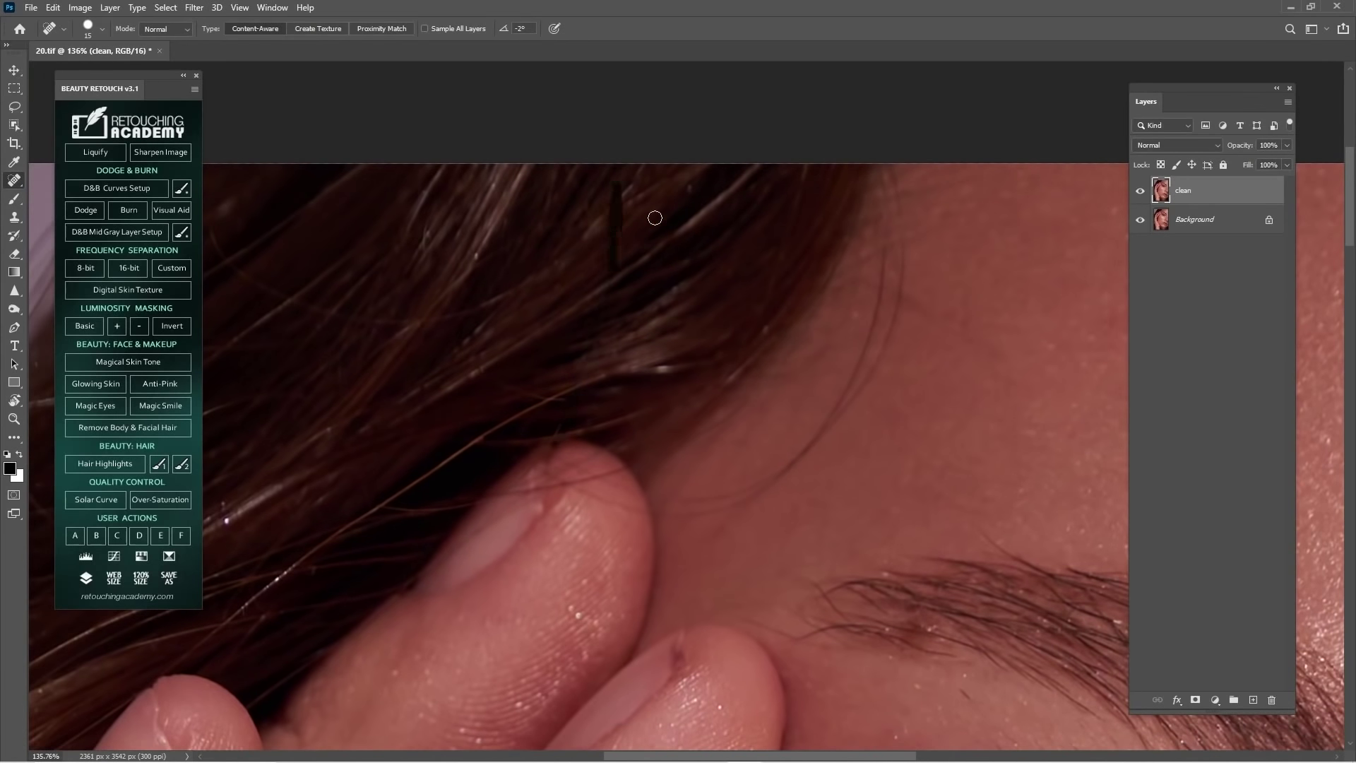
- Enlarge the healing brush to 20 and remove the long curved stray hairs lying on the forehead beside the hairline
{"action": "key", "text": "space"}
{"action": "left_click_drag", "start_coordinate": [671, 386], "coordinate": [712, 287]}
{"action": "scroll", "coordinate": [609, 320], "scroll_direction": "up", "scroll_amount": 1}
{"action": "scroll", "coordinate": [609, 319], "scroll_direction": "right", "scroll_amount": 5}
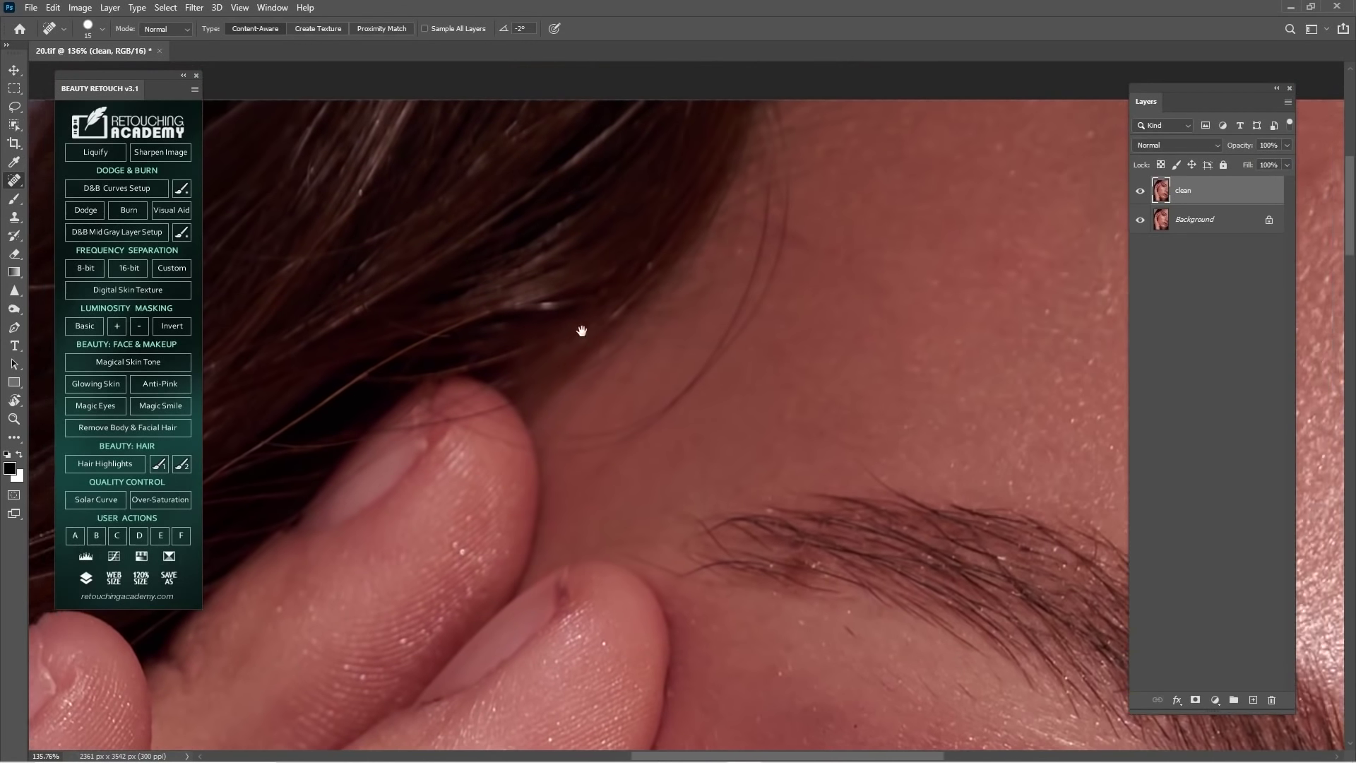
{"action": "key", "text": "]"}
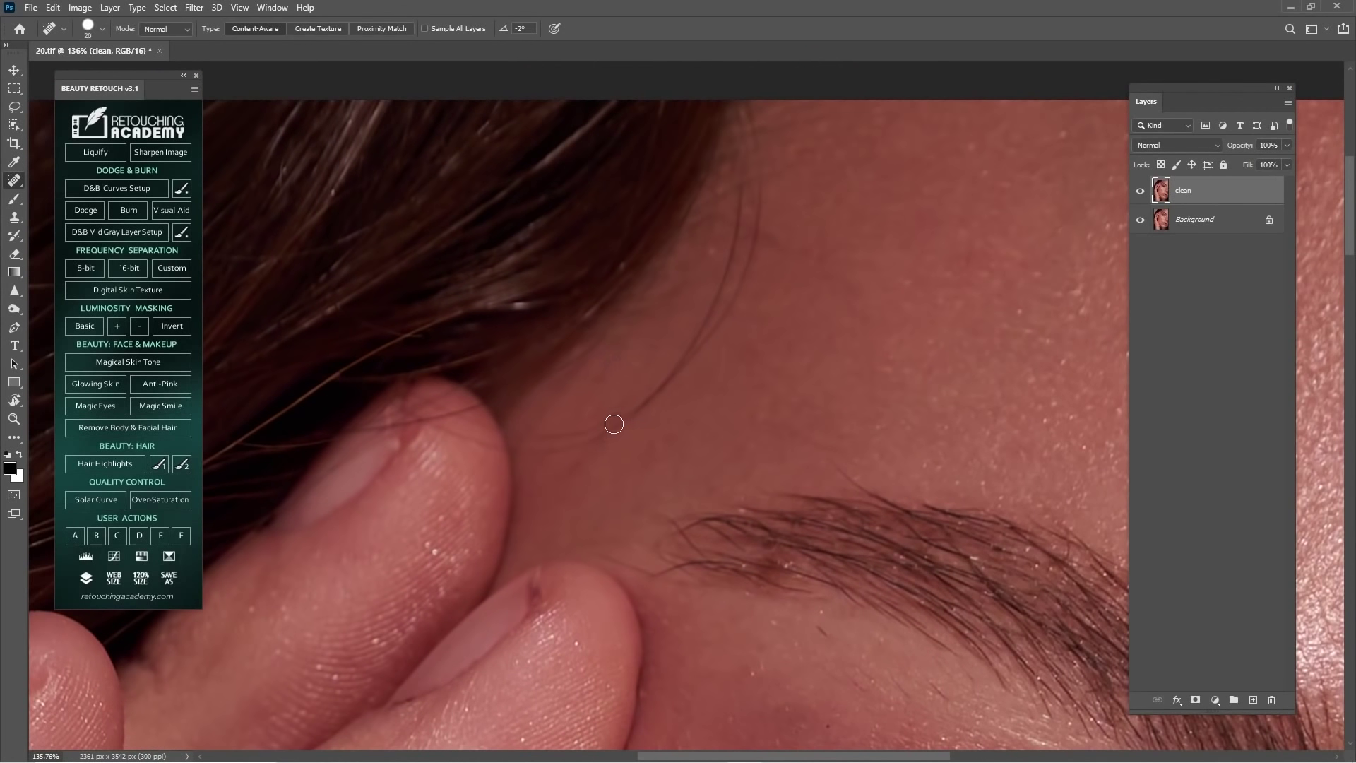
{"action": "mouse_move", "coordinate": [613, 423]}
{"action": "left_mouse_down"}
{"action": "mouse_move", "coordinate": [679, 369]}
{"action": "mouse_move", "coordinate": [713, 298]}
{"action": "mouse_move", "coordinate": [701, 363]}
{"action": "left_mouse_up"}
{"action": "key", "text": "space"}
{"action": "left_click_drag", "start_coordinate": [661, 429], "coordinate": [706, 310]}
{"action": "mouse_move", "coordinate": [714, 228]}
{"action": "left_mouse_down"}
{"action": "mouse_move", "coordinate": [718, 297]}
{"action": "mouse_move", "coordinate": [724, 194]}
{"action": "left_mouse_up"}
{"action": "mouse_move", "coordinate": [736, 288]}
{"action": "left_mouse_down"}
{"action": "mouse_move", "coordinate": [726, 341]}
{"action": "mouse_move", "coordinate": [669, 397]}
{"action": "left_mouse_up"}
{"action": "key", "text": "space"}
{"action": "mouse_move", "coordinate": [610, 455]}
{"action": "left_mouse_down"}
{"action": "mouse_move", "coordinate": [724, 344]}
{"action": "mouse_move", "coordinate": [639, 387]}
{"action": "left_mouse_up"}
{"action": "left_click_drag", "start_coordinate": [651, 383], "coordinate": [719, 346]}
- Heal the dark specks and bright dots on the skin beneath the outer end of the eyebrow
{"action": "key", "text": "space"}
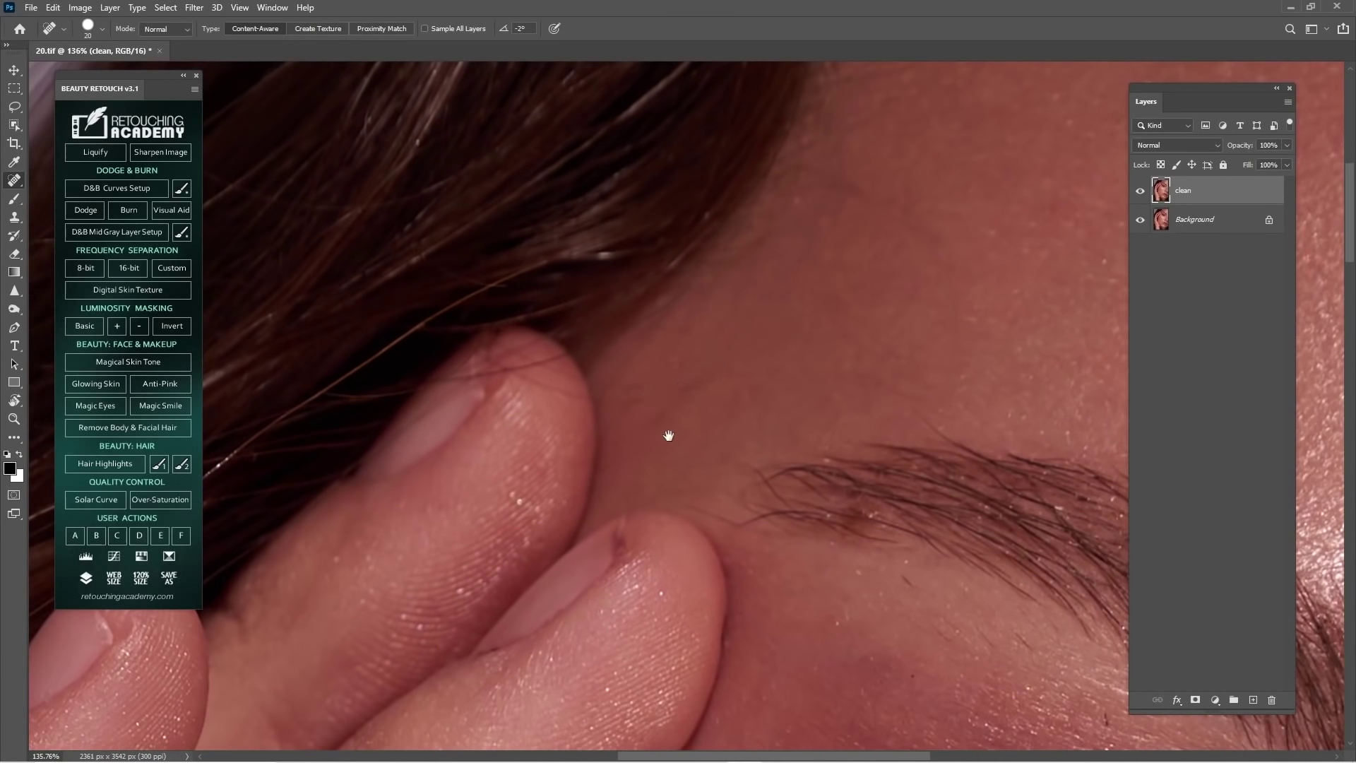
{"action": "left_click_drag", "start_coordinate": [669, 438], "coordinate": [646, 282]}
{"action": "key", "text": "space"}
{"action": "mouse_move", "coordinate": [894, 440]}
{"action": "left_mouse_down"}
{"action": "mouse_move", "coordinate": [778, 326]}
{"action": "mouse_move", "coordinate": [764, 295]}
{"action": "left_mouse_up"}
{"action": "left_click", "coordinate": [720, 294]}
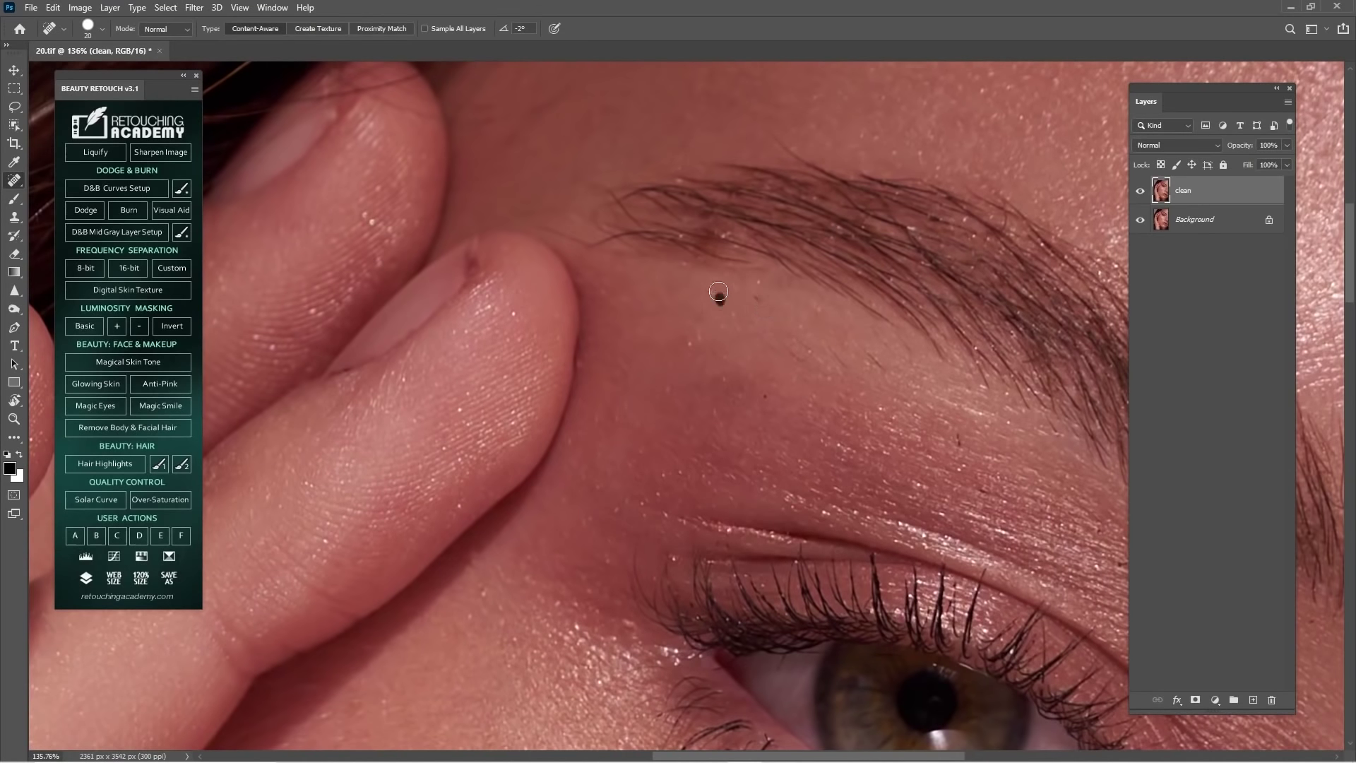
{"action": "left_click_drag", "start_coordinate": [688, 335], "coordinate": [680, 367]}
{"action": "left_click_drag", "start_coordinate": [675, 384], "coordinate": [728, 353]}
{"action": "left_click", "coordinate": [766, 398]}
- Heal the small spots and loose hairs directly under the arch of the eyebrow
{"action": "mouse_move", "coordinate": [762, 309]}
{"action": "left_mouse_down"}
{"action": "mouse_move", "coordinate": [761, 289]}
{"action": "mouse_move", "coordinate": [683, 318]}
{"action": "left_mouse_up"}
{"action": "key", "text": "space"}
{"action": "left_click", "coordinate": [689, 346]}
{"action": "left_click", "coordinate": [739, 353]}
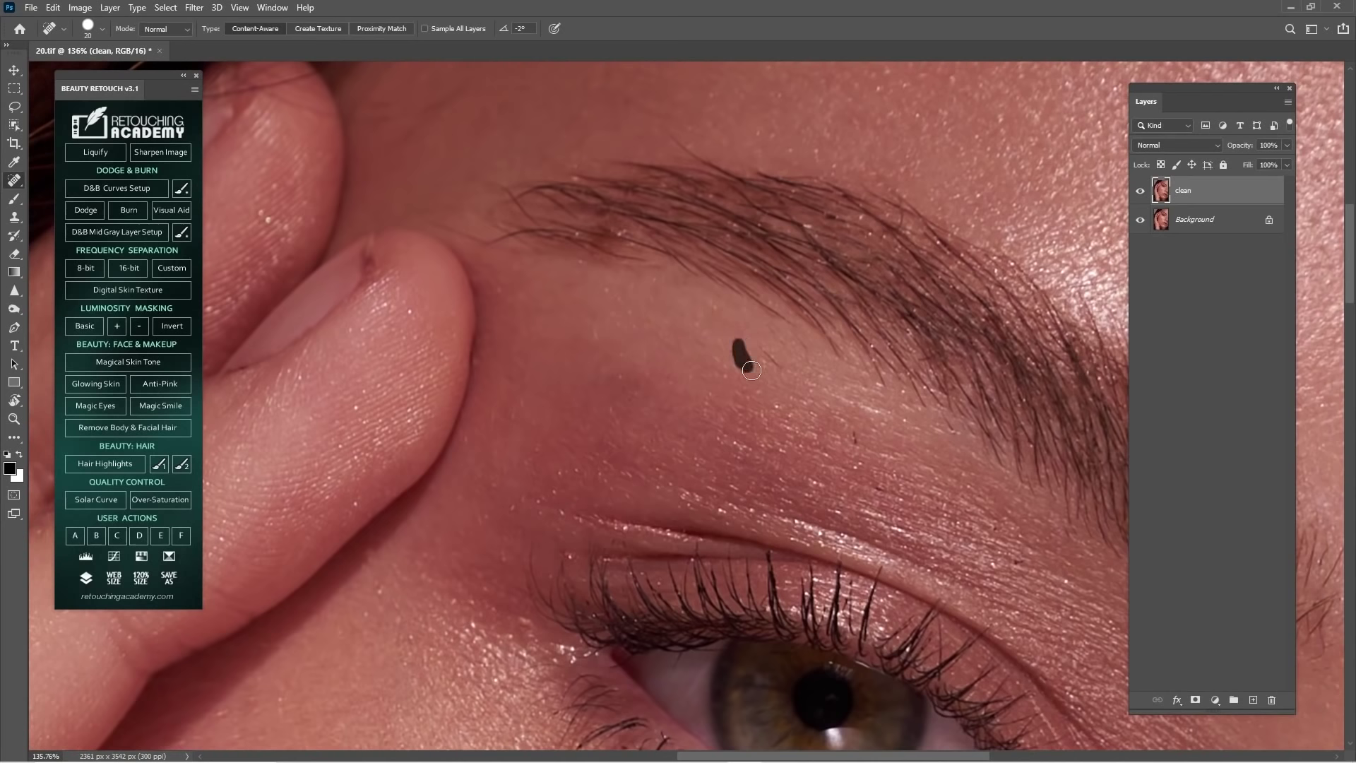
{"action": "left_click_drag", "start_coordinate": [760, 353], "coordinate": [784, 359]}
{"action": "left_click", "coordinate": [788, 350]}
{"action": "left_click", "coordinate": [812, 345]}
- Clean the remaining specks between the middle of the eyebrow and the upper eyelid with the size 20 healing brush
{"action": "key", "text": "space"}
{"action": "mouse_move", "coordinate": [860, 439]}
{"action": "left_mouse_down"}
{"action": "mouse_move", "coordinate": [678, 373]}
{"action": "mouse_move", "coordinate": [702, 425]}
{"action": "left_mouse_up"}
{"action": "key", "text": "bracketleft"}
{"action": "key", "text": "bracketright"}
{"action": "left_click", "coordinate": [584, 291]}
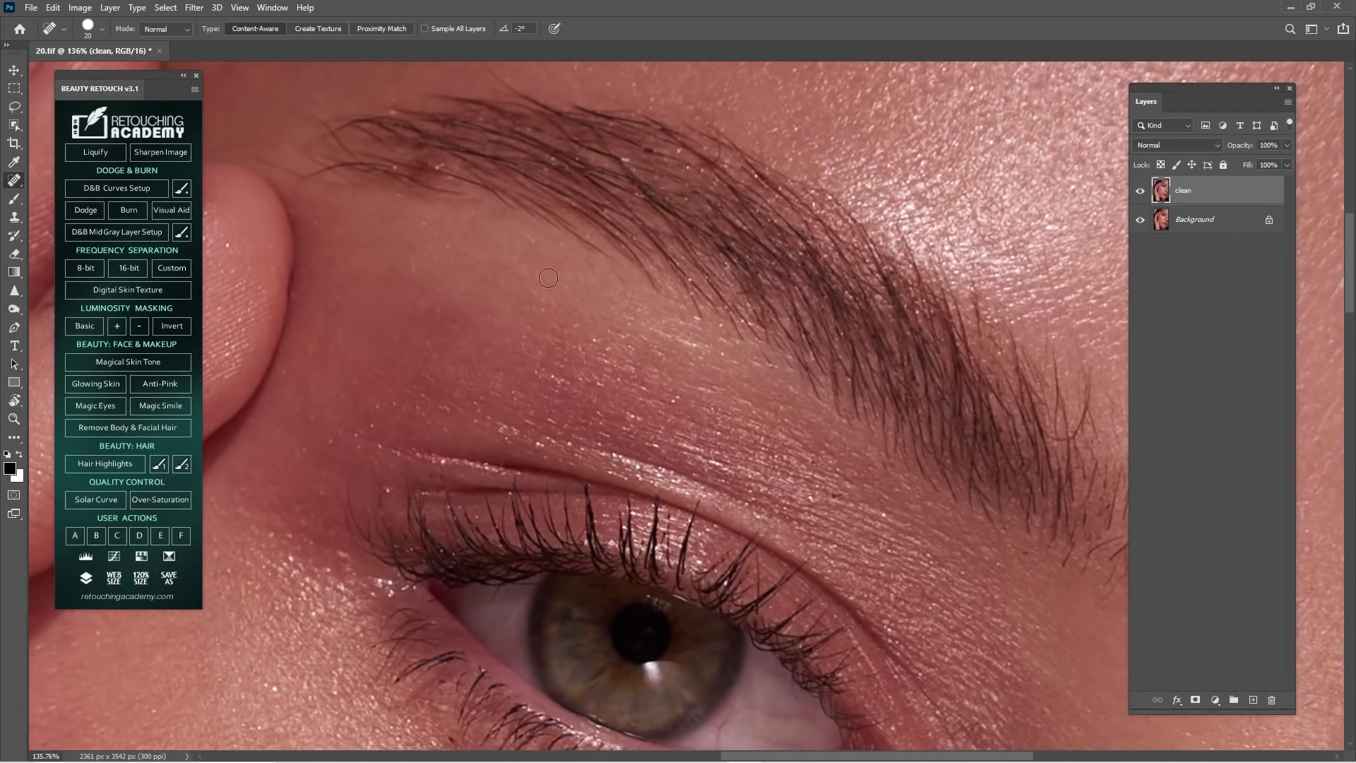
{"action": "left_click", "coordinate": [554, 288]}
- Heal the stray hairs on the skin beside the inner end of the eyebrow
{"action": "key", "text": "space"}
{"action": "left_click_drag", "start_coordinate": [1044, 332], "coordinate": [777, 339]}
{"action": "left_click_drag", "start_coordinate": [803, 274], "coordinate": [727, 381]}
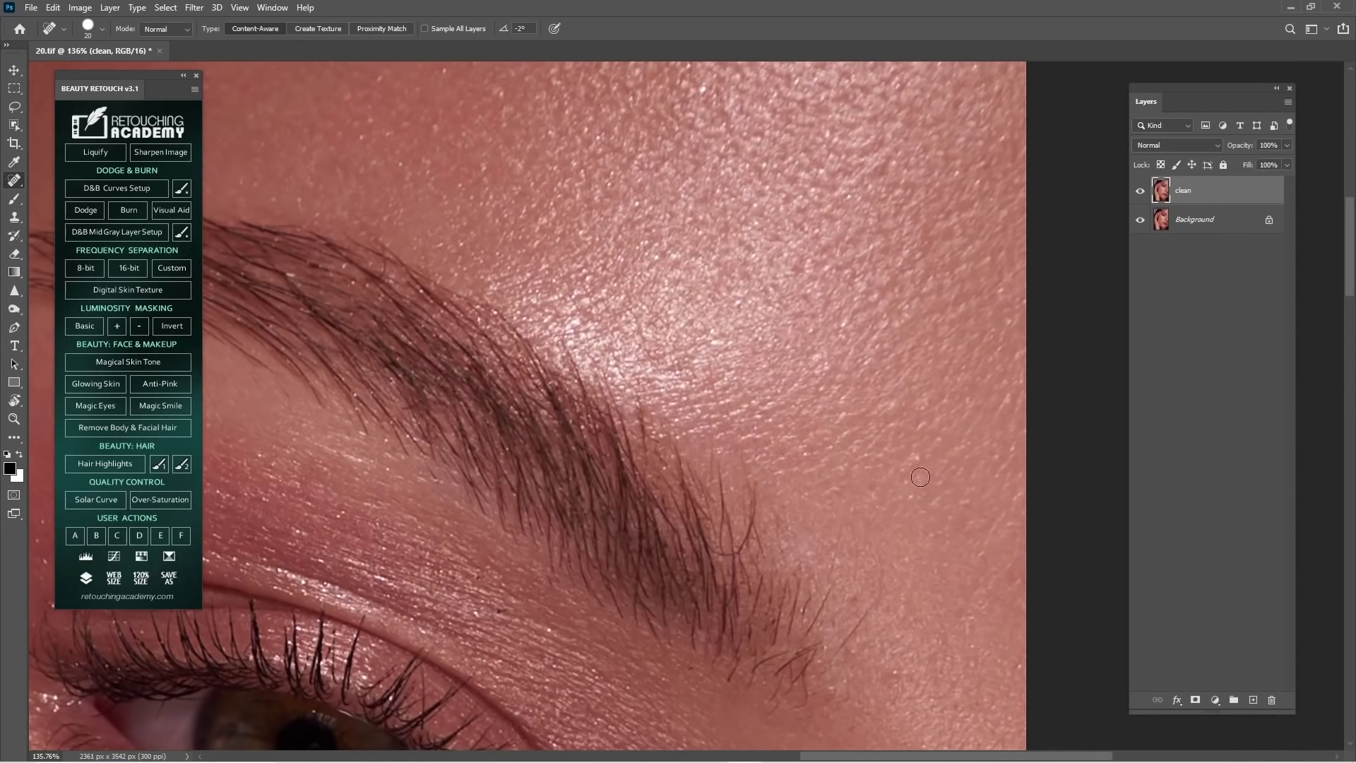
{"action": "mouse_move", "coordinate": [921, 477]}
{"action": "left_mouse_down"}
{"action": "mouse_move", "coordinate": [911, 495]}
{"action": "mouse_move", "coordinate": [908, 297]}
{"action": "left_mouse_up"}
{"action": "left_click_drag", "start_coordinate": [845, 431], "coordinate": [836, 394]}
{"action": "left_click", "coordinate": [849, 396]}
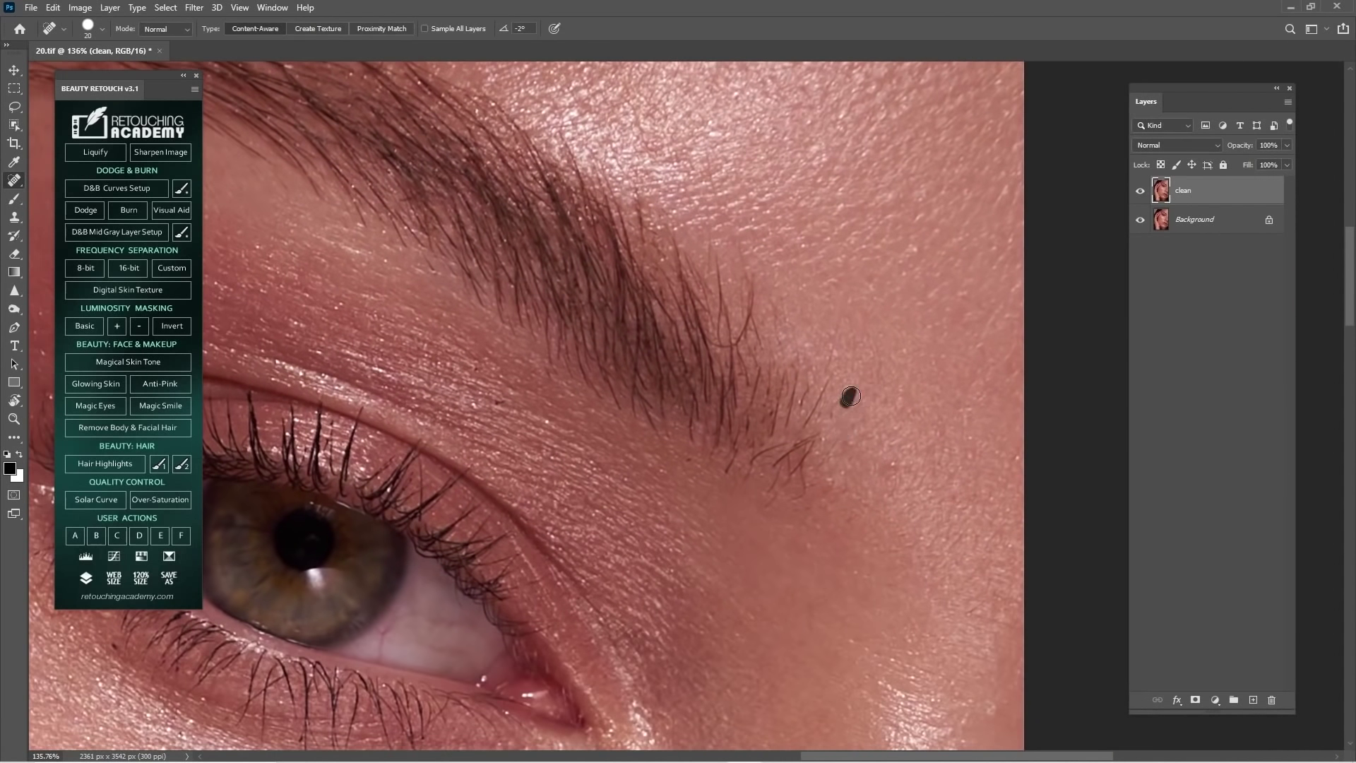
- Heal the small blemishes between the inner eyebrow and the bridge of the nose
{"action": "left_click_drag", "start_coordinate": [884, 461], "coordinate": [894, 448]}
{"action": "left_click_drag", "start_coordinate": [856, 553], "coordinate": [878, 344]}
{"action": "left_click_drag", "start_coordinate": [841, 415], "coordinate": [833, 389]}
{"action": "left_click", "coordinate": [832, 340]}
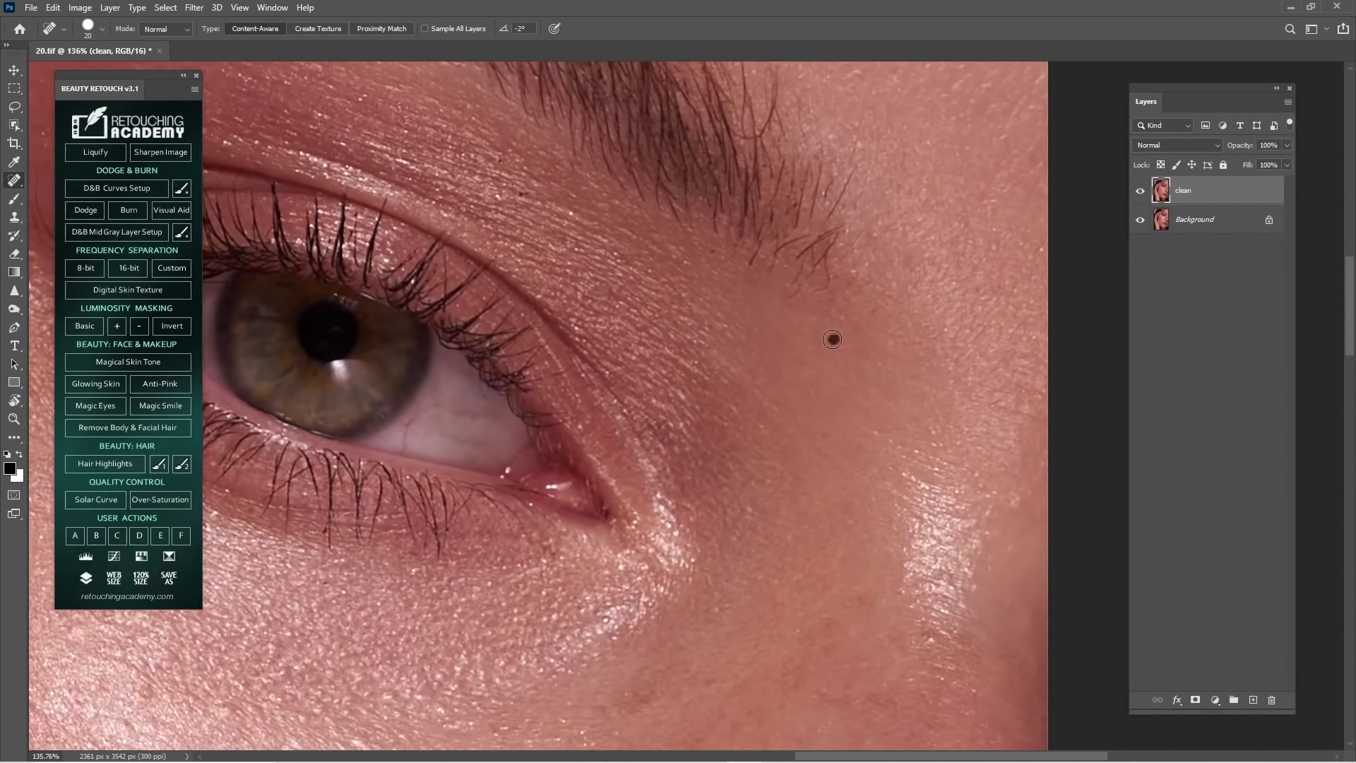
{"action": "left_click_drag", "start_coordinate": [901, 417], "coordinate": [804, 277]}
{"action": "left_click_drag", "start_coordinate": [915, 383], "coordinate": [922, 357]}
- Heal the small skin imperfections below the eye and across the upper cheek
{"action": "left_click_drag", "start_coordinate": [612, 585], "coordinate": [841, 395]}
{"action": "left_click_drag", "start_coordinate": [651, 462], "coordinate": [1030, 336]}
{"action": "mouse_move", "coordinate": [537, 415]}
{"action": "left_mouse_down"}
{"action": "mouse_move", "coordinate": [698, 389]}
{"action": "mouse_move", "coordinate": [644, 357]}
{"action": "mouse_move", "coordinate": [705, 475]}
{"action": "left_mouse_up"}
{"action": "mouse_move", "coordinate": [625, 372]}
{"action": "left_mouse_down"}
{"action": "mouse_move", "coordinate": [679, 303]}
{"action": "mouse_move", "coordinate": [649, 335]}
{"action": "mouse_move", "coordinate": [667, 277]}
{"action": "mouse_move", "coordinate": [650, 333]}
{"action": "left_mouse_up"}
{"action": "left_click_drag", "start_coordinate": [623, 278], "coordinate": [633, 313]}
{"action": "left_click_drag", "start_coordinate": [742, 281], "coordinate": [638, 449]}
{"action": "left_click_drag", "start_coordinate": [575, 311], "coordinate": [565, 338]}
{"action": "left_click_drag", "start_coordinate": [503, 270], "coordinate": [525, 300]}
{"action": "left_click_drag", "start_coordinate": [592, 336], "coordinate": [579, 372]}
- Heal the small spots on the temple between the outer eye corner and the fingers
{"action": "mouse_move", "coordinate": [798, 113]}
{"action": "left_mouse_down"}
{"action": "mouse_move", "coordinate": [666, 306]}
{"action": "mouse_move", "coordinate": [637, 290]}
{"action": "left_mouse_up"}
{"action": "mouse_move", "coordinate": [686, 270]}
{"action": "left_mouse_down"}
{"action": "mouse_move", "coordinate": [680, 285]}
{"action": "mouse_move", "coordinate": [696, 287]}
{"action": "left_mouse_up"}
{"action": "left_click_drag", "start_coordinate": [759, 236], "coordinate": [672, 351]}
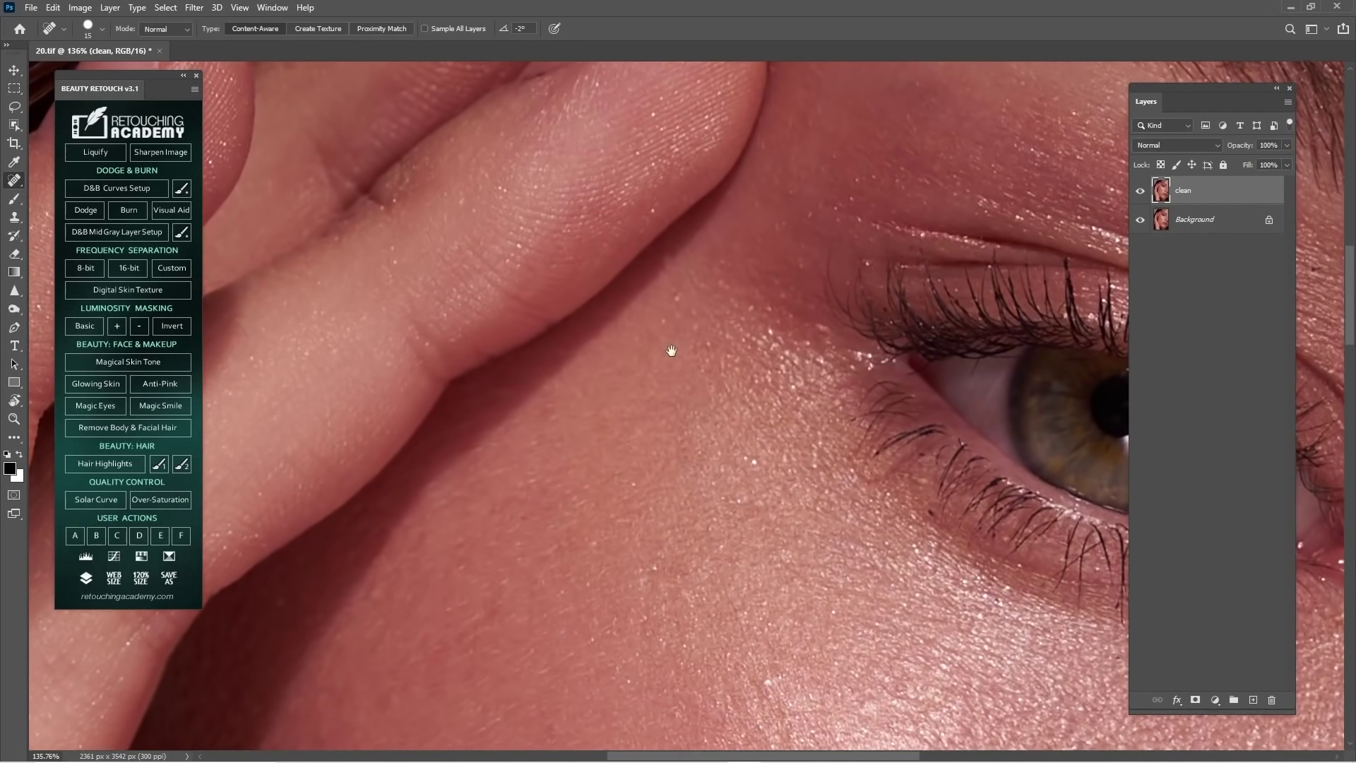
{"action": "left_click_drag", "start_coordinate": [686, 287], "coordinate": [674, 310]}
{"action": "mouse_move", "coordinate": [676, 238]}
{"action": "left_mouse_down"}
{"action": "mouse_move", "coordinate": [676, 366]}
{"action": "mouse_move", "coordinate": [657, 334]}
{"action": "left_mouse_up"}
{"action": "left_click_drag", "start_coordinate": [763, 235], "coordinate": [681, 355]}
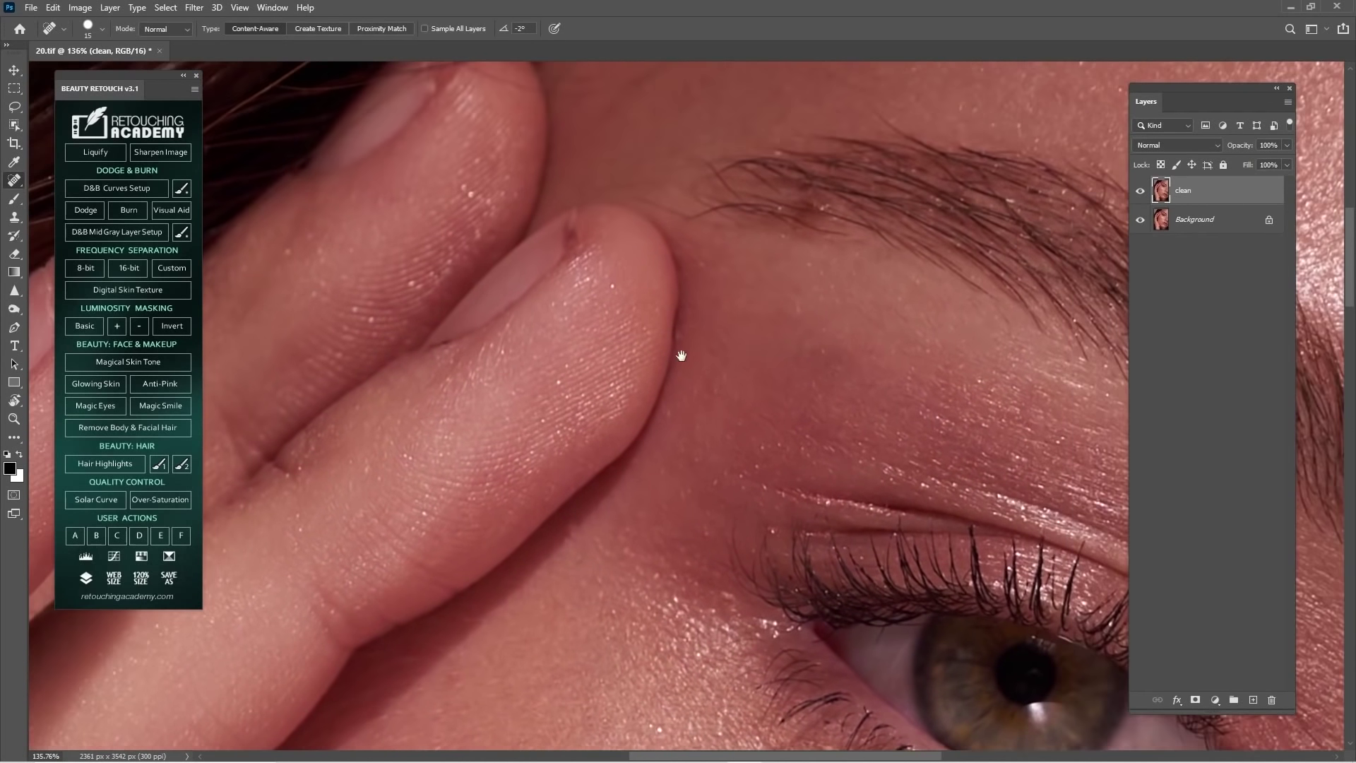
{"action": "left_click_drag", "start_coordinate": [687, 210], "coordinate": [729, 366]}
{"action": "left_click_drag", "start_coordinate": [660, 261], "coordinate": [720, 212]}
- Heal out the bright strand crossing the dark hair above the fingertips
{"action": "left_click_drag", "start_coordinate": [598, 238], "coordinate": [773, 288]}
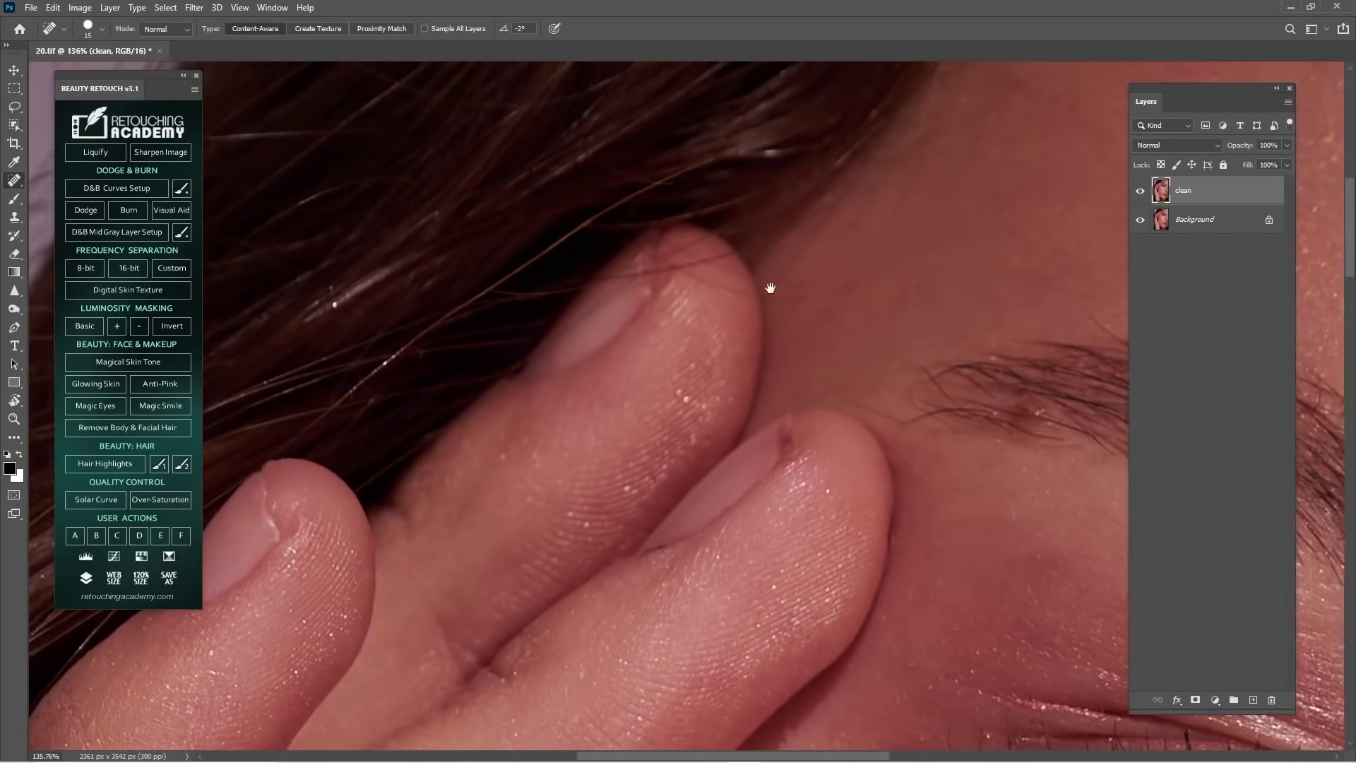
{"action": "left_click_drag", "start_coordinate": [570, 303], "coordinate": [672, 300]}
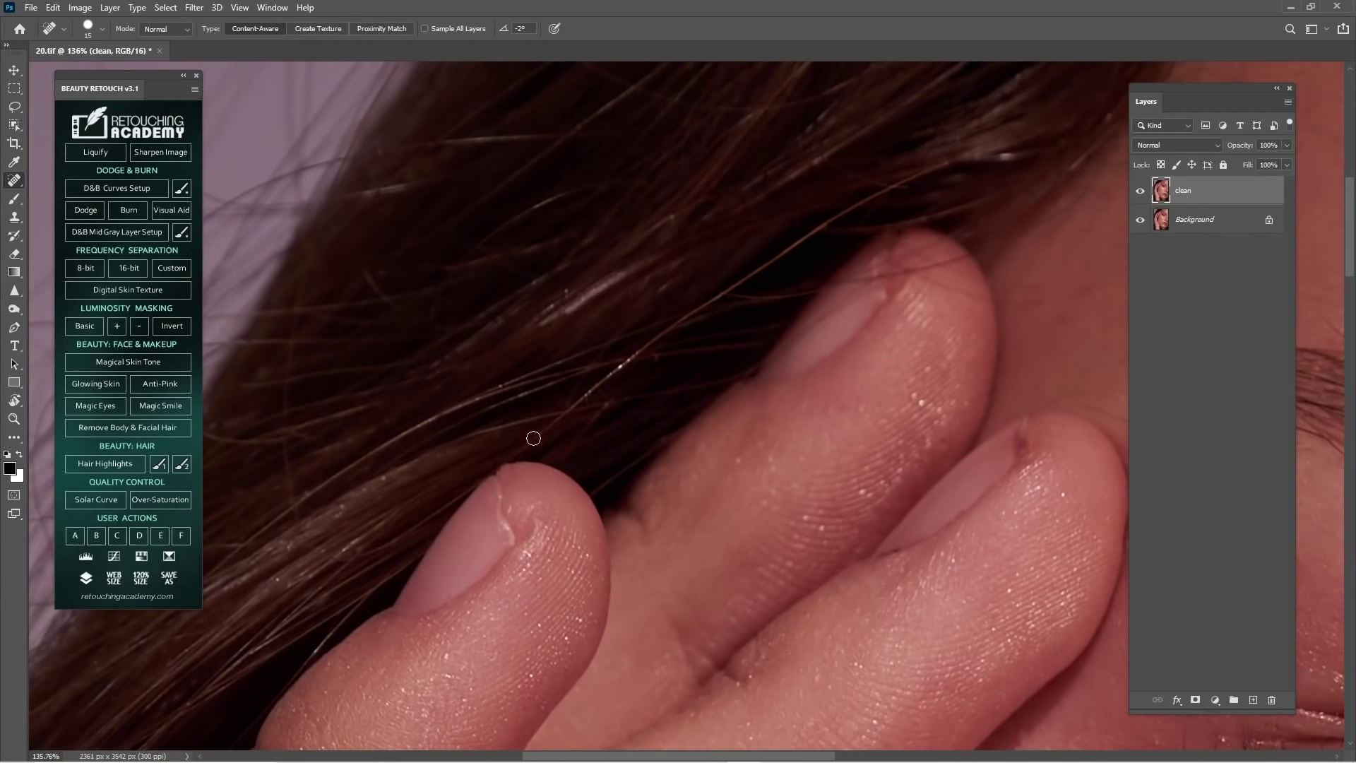
{"action": "mouse_move", "coordinate": [599, 385]}
{"action": "left_mouse_down"}
{"action": "mouse_move", "coordinate": [685, 313]}
{"action": "mouse_move", "coordinate": [968, 149]}
{"action": "left_mouse_up"}
{"action": "left_click_drag", "start_coordinate": [628, 224], "coordinate": [820, 193]}
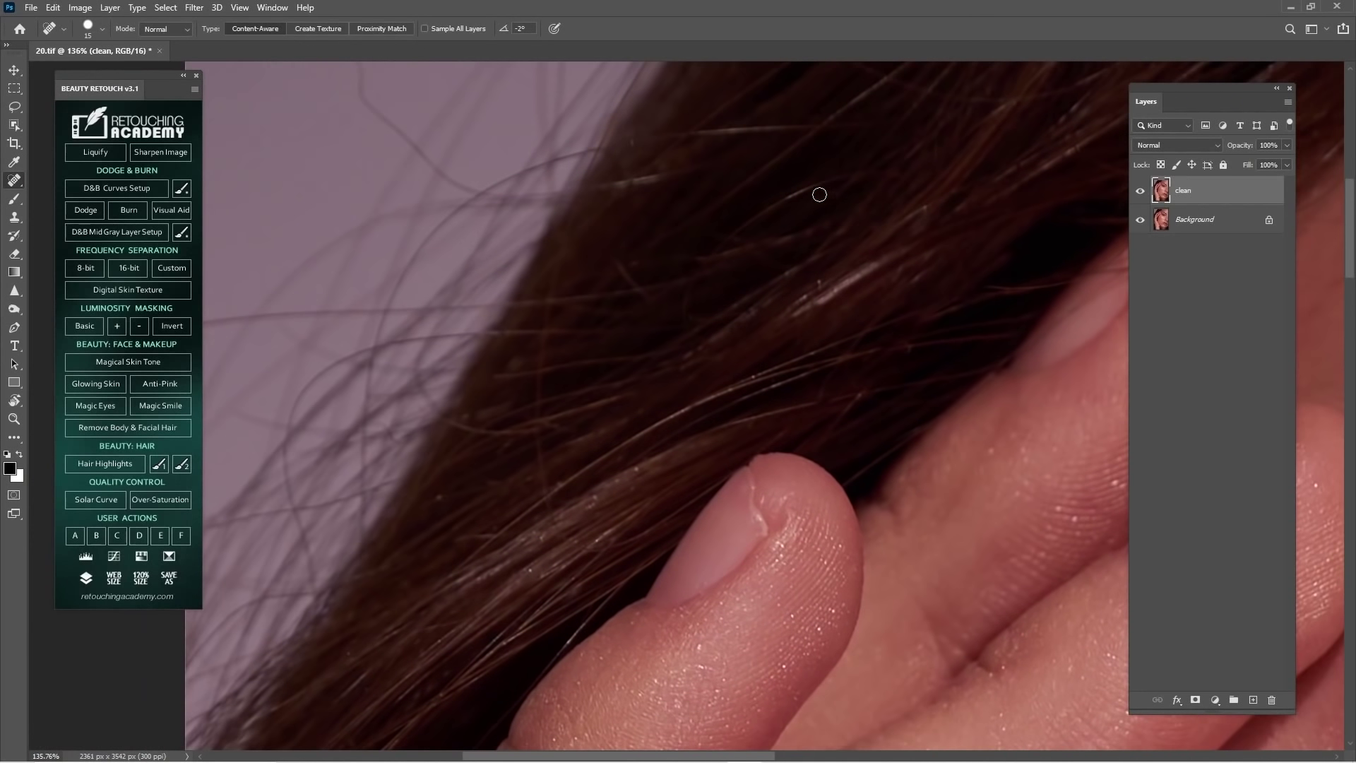
- Heal the small blemishes on the lower cheek between the hand and the mouth corner
{"action": "key", "text": "ctrl+0"}
{"action": "left_click_drag", "start_coordinate": [626, 420], "coordinate": [699, 332]}
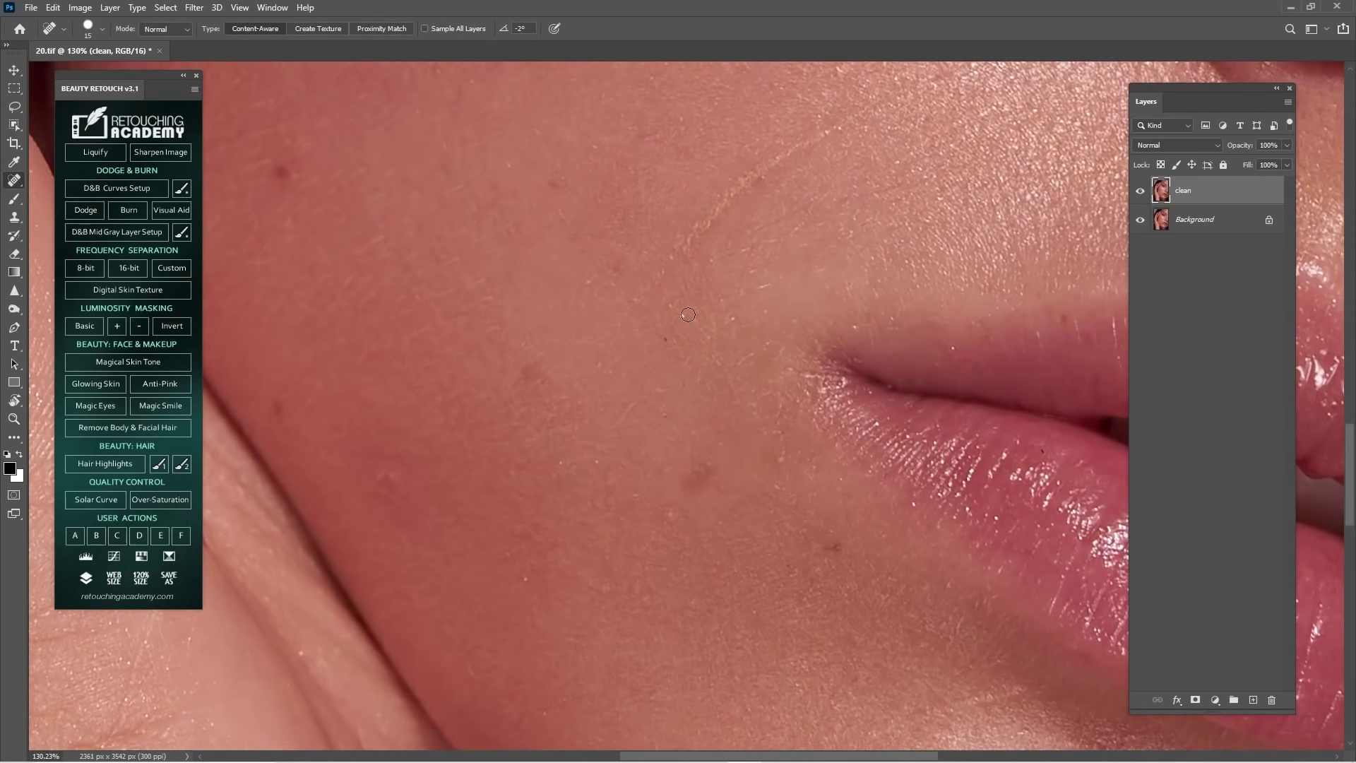
{"action": "left_click_drag", "start_coordinate": [585, 427], "coordinate": [671, 392]}
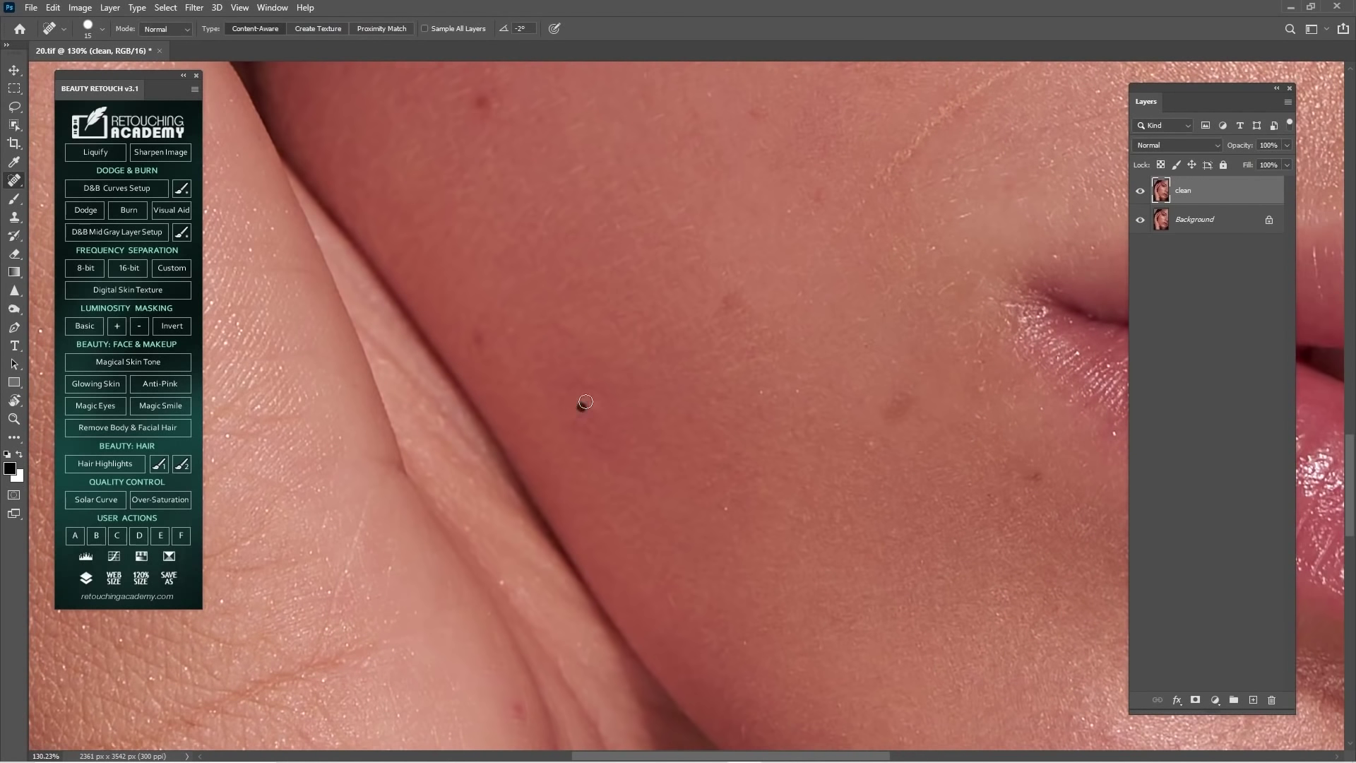
{"action": "scroll", "coordinate": [721, 507], "scroll_direction": "right", "scroll_amount": 5}
{"action": "scroll", "coordinate": [721, 507], "scroll_direction": "up", "scroll_amount": 3}
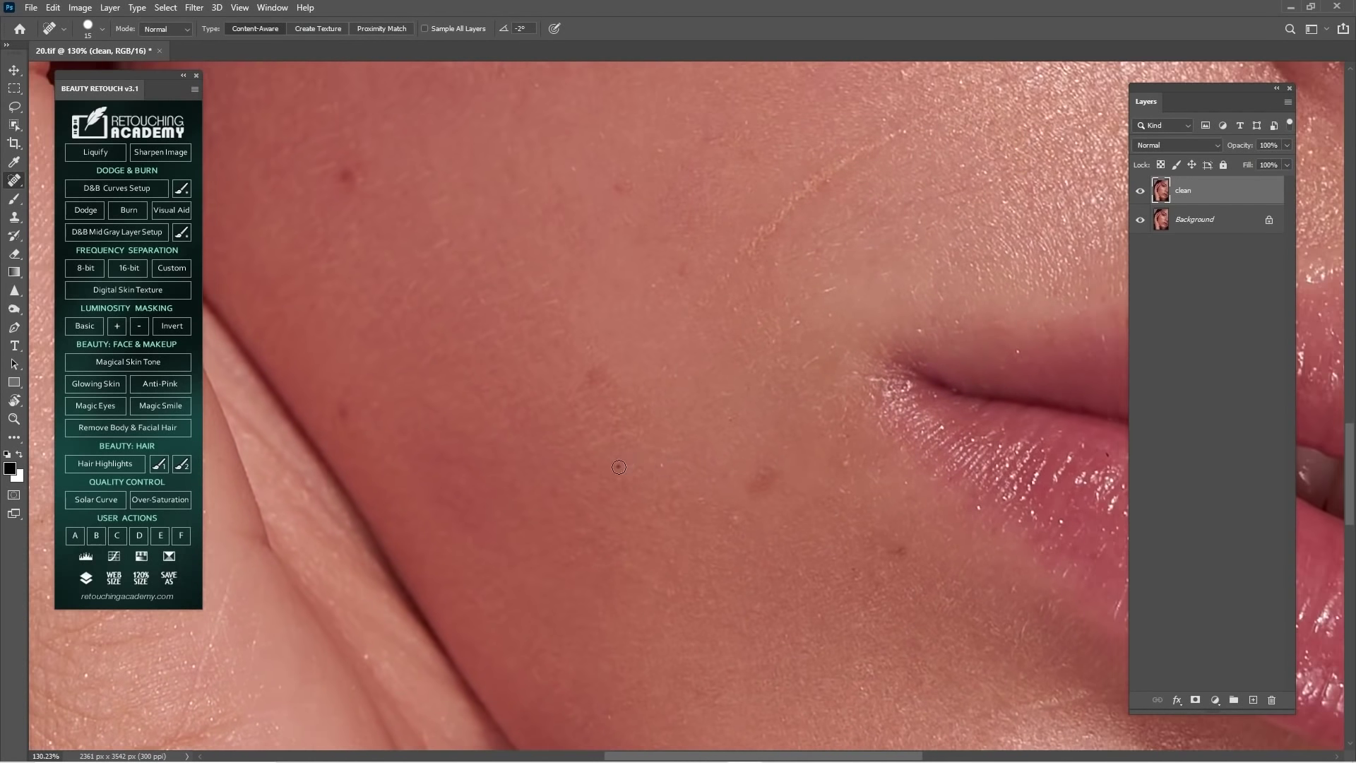
{"action": "left_click_drag", "start_coordinate": [740, 510], "coordinate": [731, 521]}
- Heal the specks on the skin around the mouth corner and along the upper lip
{"action": "left_click_drag", "start_coordinate": [823, 352], "coordinate": [721, 459]}
{"action": "left_click_drag", "start_coordinate": [743, 393], "coordinate": [725, 400]}
{"action": "left_click", "coordinate": [713, 362]}
{"action": "scroll", "coordinate": [753, 384], "scroll_direction": "right", "scroll_amount": 3}
{"action": "scroll", "coordinate": [672, 383], "scroll_direction": "down", "scroll_amount": 1}
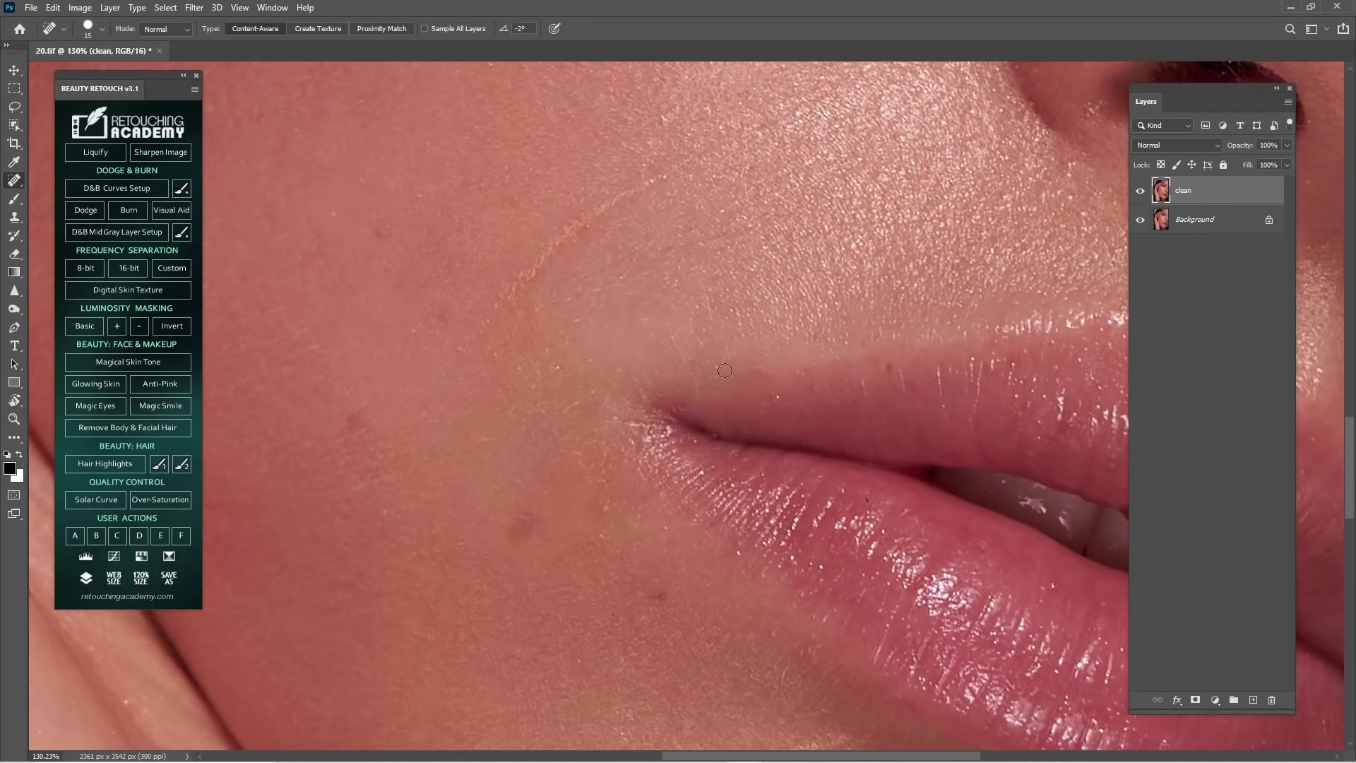
{"action": "mouse_move", "coordinate": [857, 384]}
{"action": "left_mouse_down"}
{"action": "mouse_move", "coordinate": [700, 360]}
{"action": "mouse_move", "coordinate": [706, 409]}
{"action": "mouse_move", "coordinate": [673, 385]}
{"action": "left_mouse_up"}
- Heal the small spots around the nostril and the tip of the nose
{"action": "left_click_drag", "start_coordinate": [962, 169], "coordinate": [787, 343]}
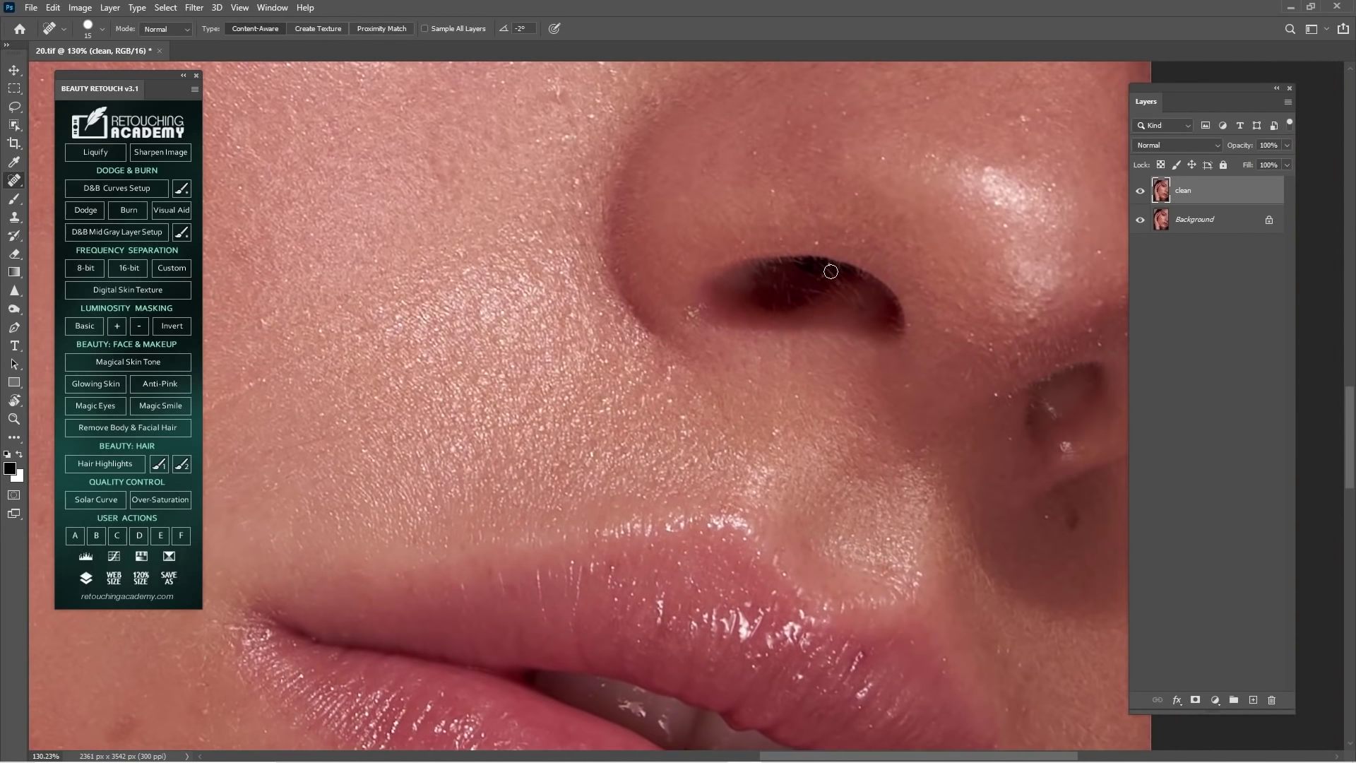
{"action": "scroll", "coordinate": [820, 276], "scroll_direction": "right", "scroll_amount": 3}
{"action": "scroll", "coordinate": [798, 266], "scroll_direction": "up", "scroll_amount": 3}
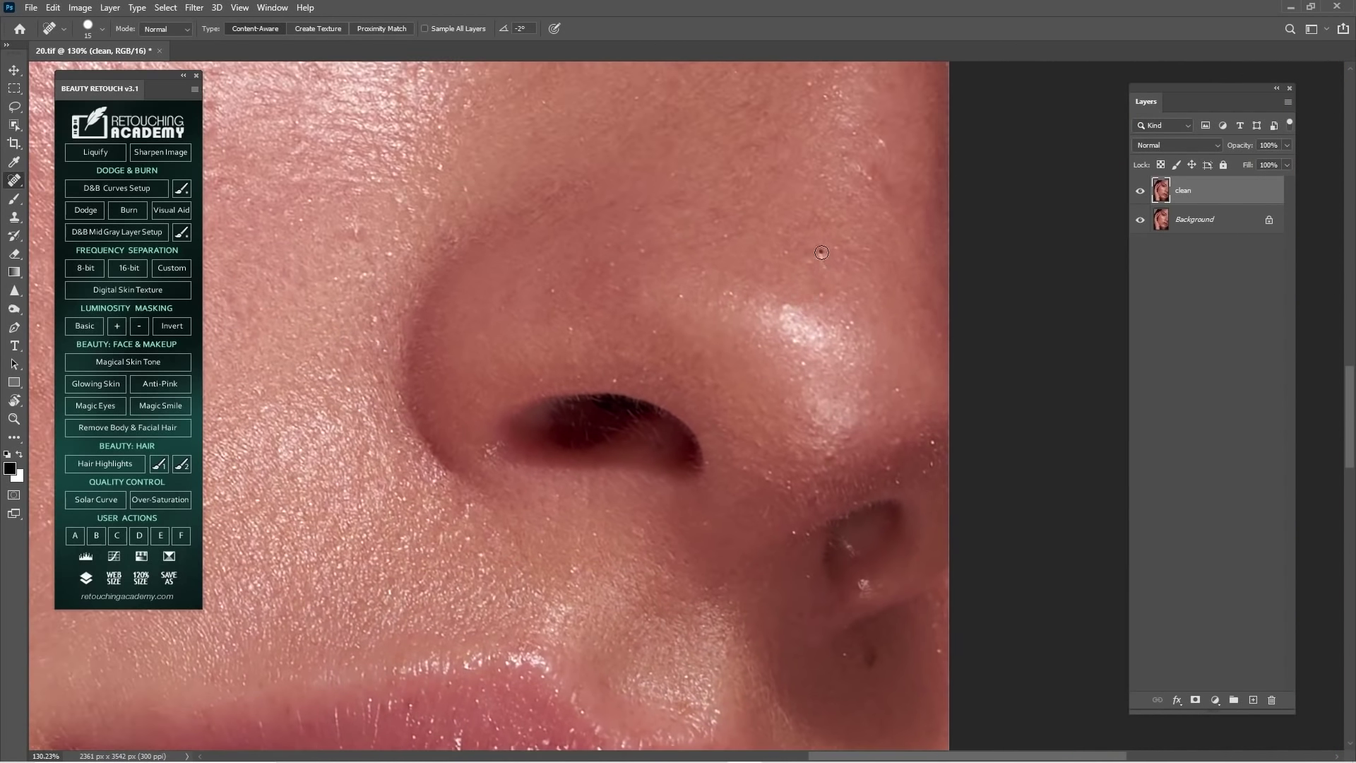
{"action": "scroll", "coordinate": [828, 287], "scroll_direction": "down", "scroll_amount": 5}
{"action": "scroll", "coordinate": [841, 424], "scroll_direction": "right", "scroll_amount": 1}
{"action": "left_click", "coordinate": [811, 460]}
{"action": "left_click", "coordinate": [777, 385]}
- Heal the specks along the side and bridge of the nose up toward the inner eye
{"action": "left_click_drag", "start_coordinate": [801, 283], "coordinate": [754, 428]}
{"action": "left_click_drag", "start_coordinate": [786, 304], "coordinate": [793, 382]}
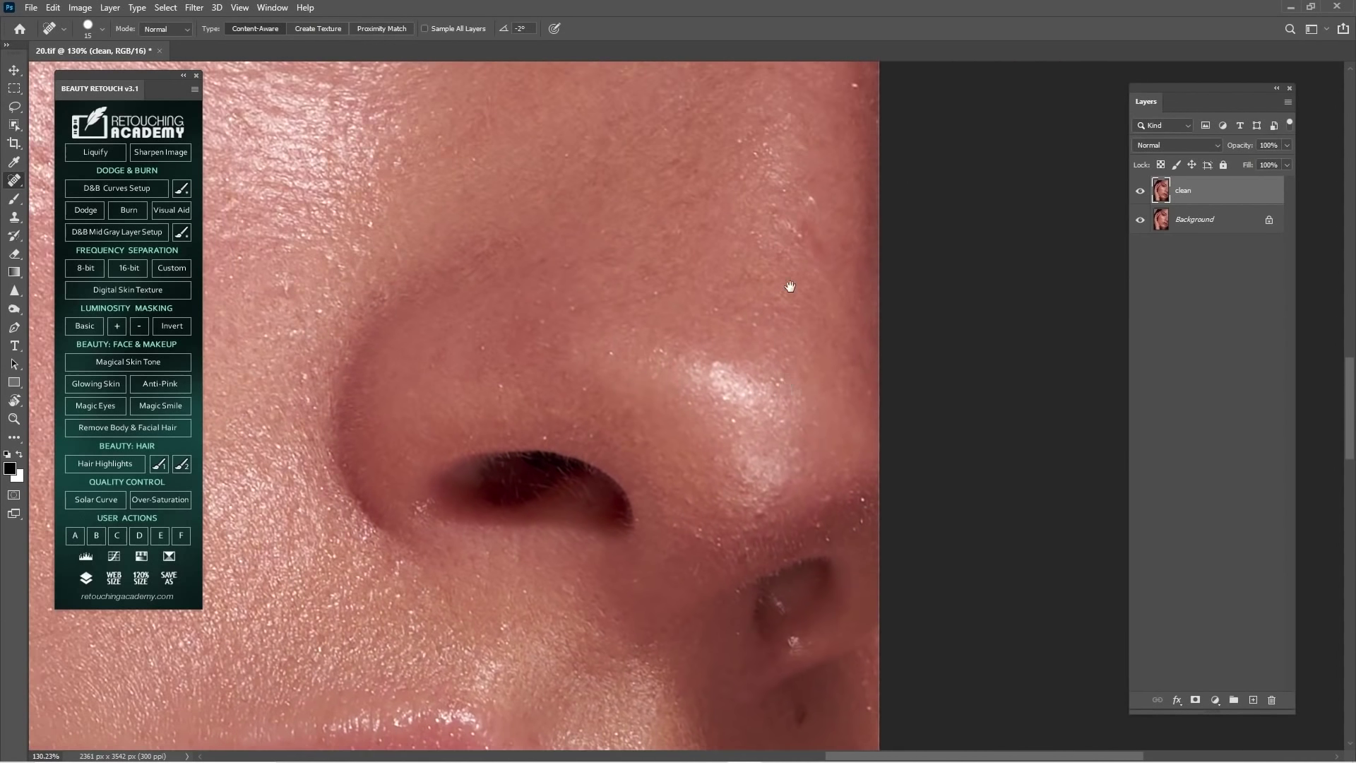
{"action": "left_click_drag", "start_coordinate": [790, 290], "coordinate": [803, 338]}
{"action": "left_click_drag", "start_coordinate": [835, 265], "coordinate": [811, 344]}
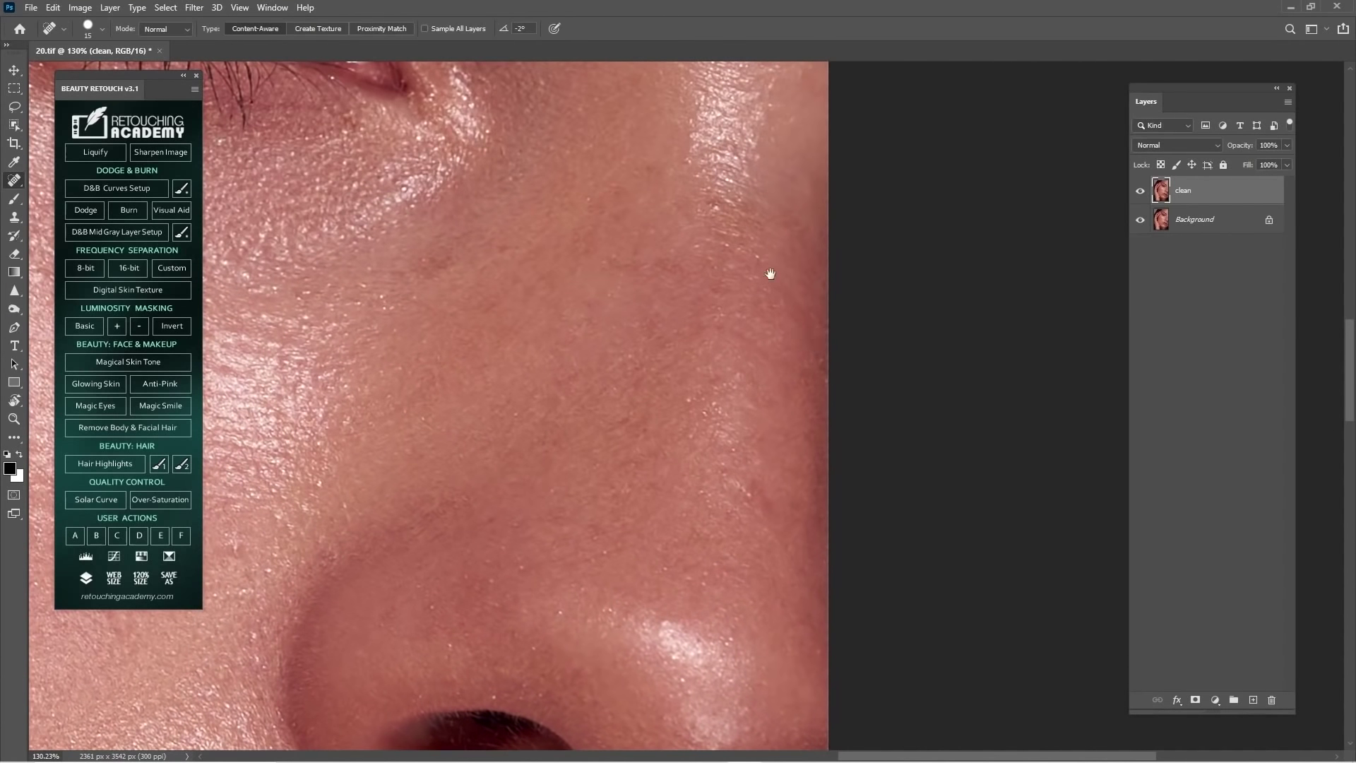
{"action": "left_click_drag", "start_coordinate": [771, 274], "coordinate": [790, 354]}
{"action": "mouse_move", "coordinate": [744, 302]}
{"action": "left_mouse_down"}
{"action": "mouse_move", "coordinate": [808, 368]}
{"action": "mouse_move", "coordinate": [791, 345]}
{"action": "left_mouse_up"}
{"action": "left_click_drag", "start_coordinate": [806, 257], "coordinate": [809, 359]}
- Heal the stray brow hairs and specks beneath the inner end of the eyebrow
{"action": "left_click_drag", "start_coordinate": [652, 296], "coordinate": [771, 388]}
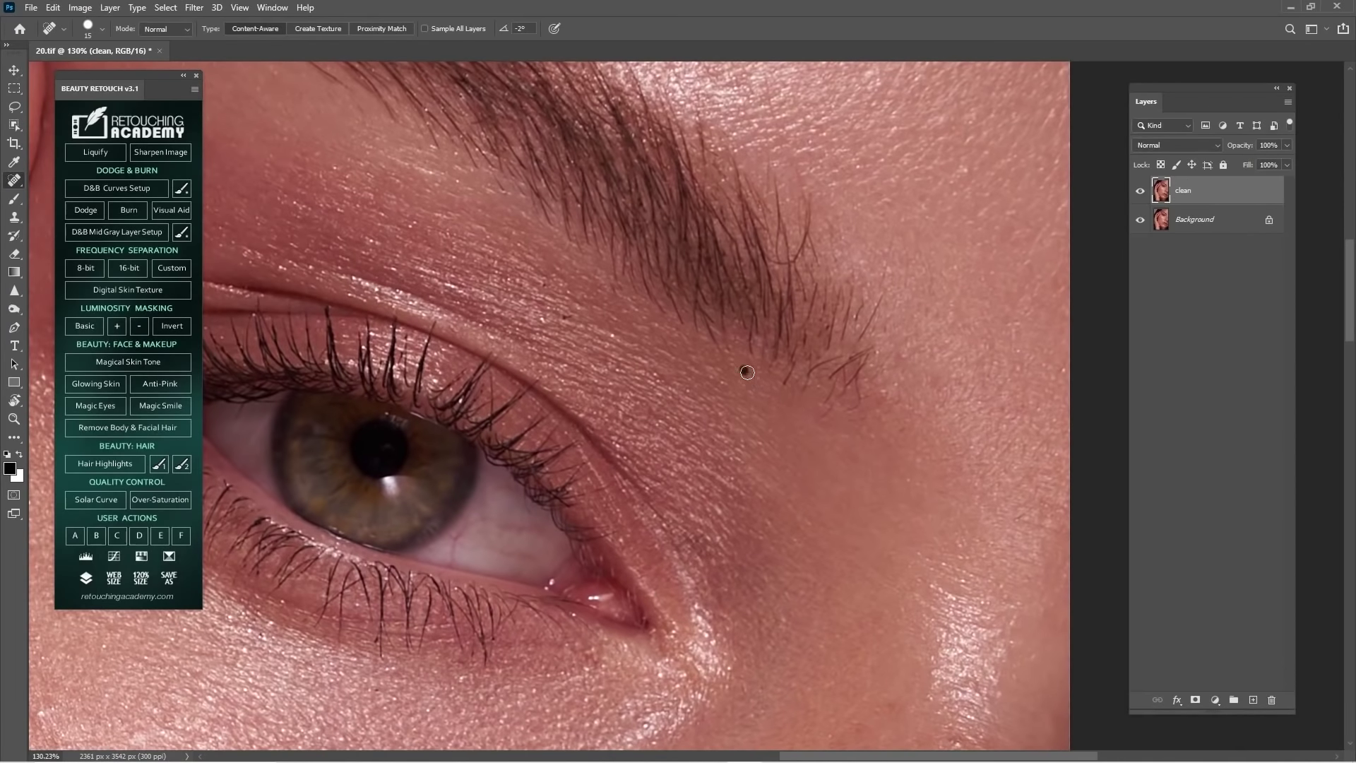
{"action": "left_click_drag", "start_coordinate": [651, 333], "coordinate": [804, 378]}
{"action": "left_click", "coordinate": [709, 375]}
{"action": "left_click", "coordinate": [735, 370]}
{"action": "left_click_drag", "start_coordinate": [712, 337], "coordinate": [731, 352]}
{"action": "left_click", "coordinate": [779, 391]}
- Heal the small blemishes on the upper forehead above the eyebrow
{"action": "left_click_drag", "start_coordinate": [910, 207], "coordinate": [772, 369]}
{"action": "left_click_drag", "start_coordinate": [725, 190], "coordinate": [820, 431]}
{"action": "left_click_drag", "start_coordinate": [642, 162], "coordinate": [800, 339]}
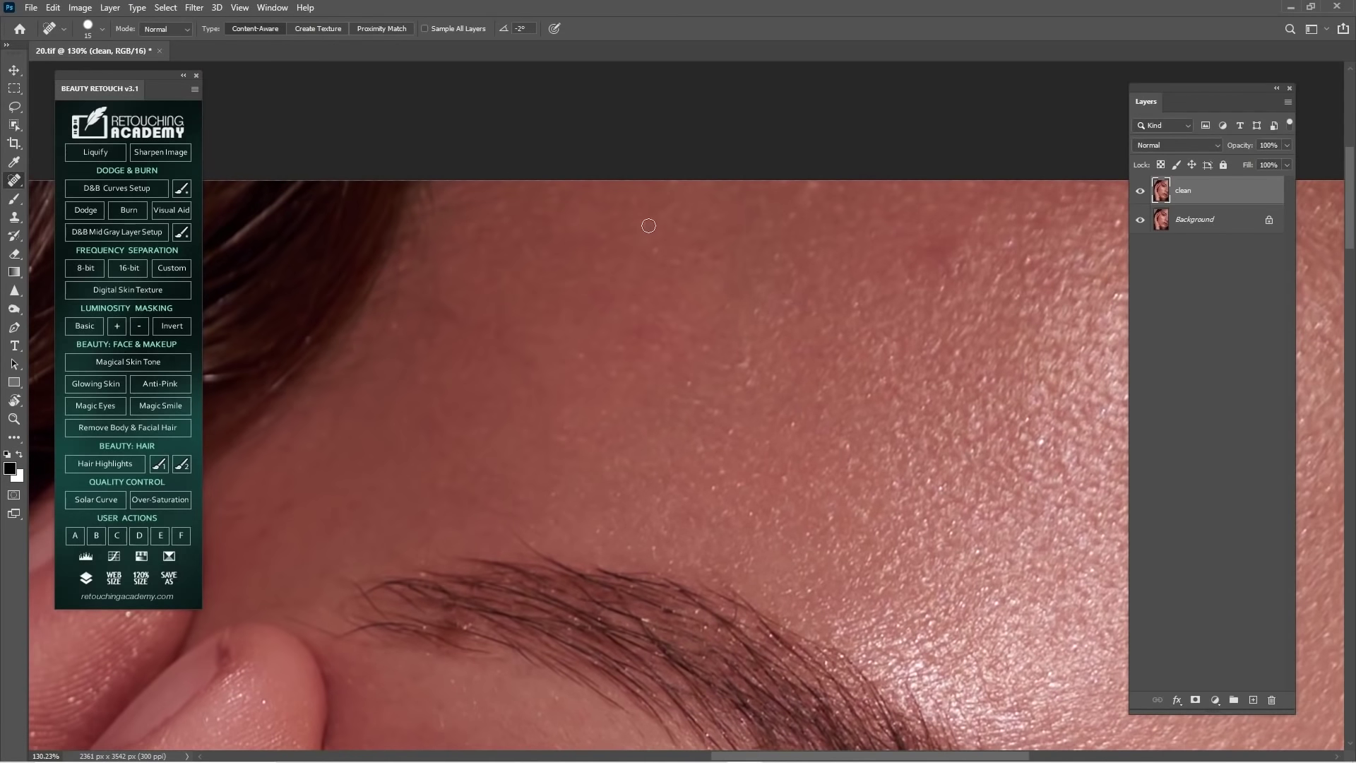
{"action": "left_click_drag", "start_coordinate": [656, 239], "coordinate": [657, 248]}
- Heal the light streak in the hair near the hairline and a speck on the fingertip
{"action": "left_click_drag", "start_coordinate": [575, 404], "coordinate": [759, 431]}
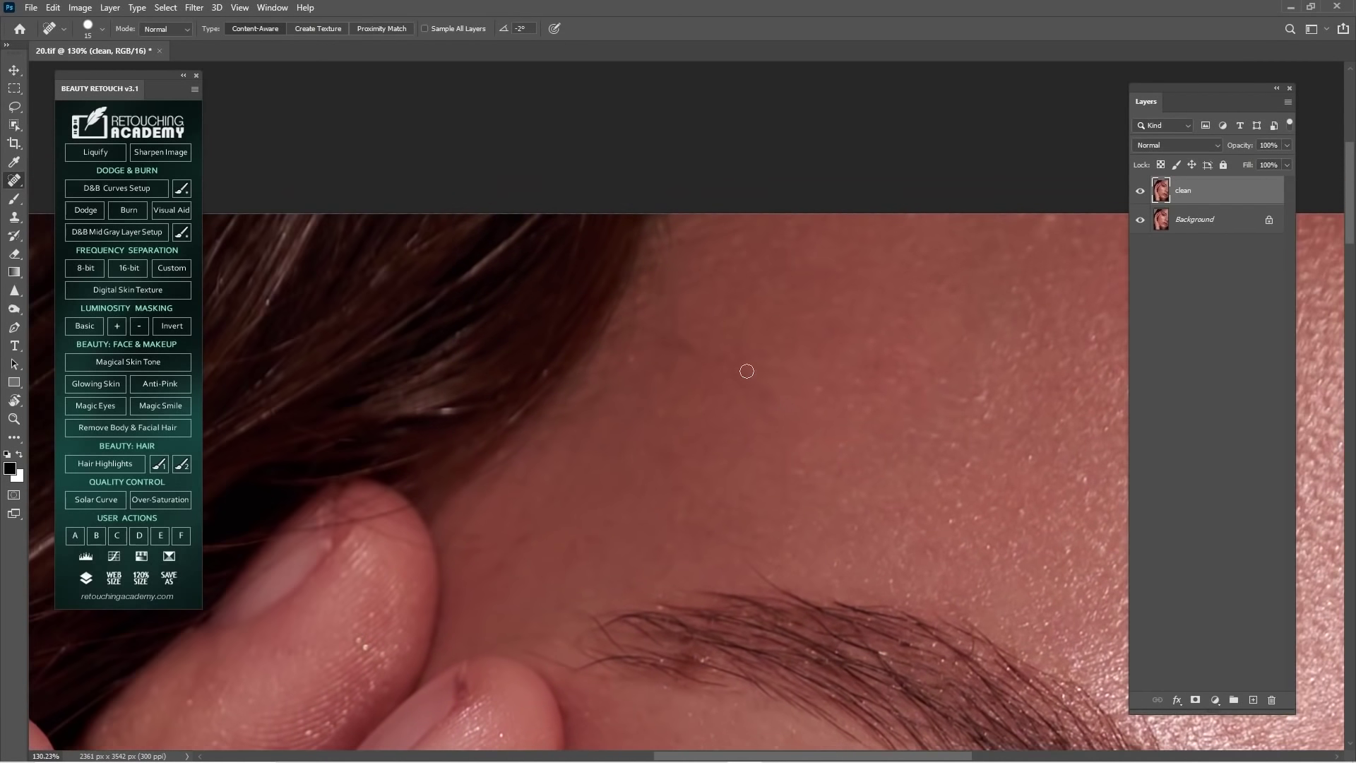
{"action": "mouse_move", "coordinate": [722, 356]}
{"action": "left_mouse_down"}
{"action": "mouse_move", "coordinate": [768, 396]}
{"action": "mouse_move", "coordinate": [897, 350]}
{"action": "left_mouse_up"}
{"action": "left_click_drag", "start_coordinate": [714, 348], "coordinate": [820, 367]}
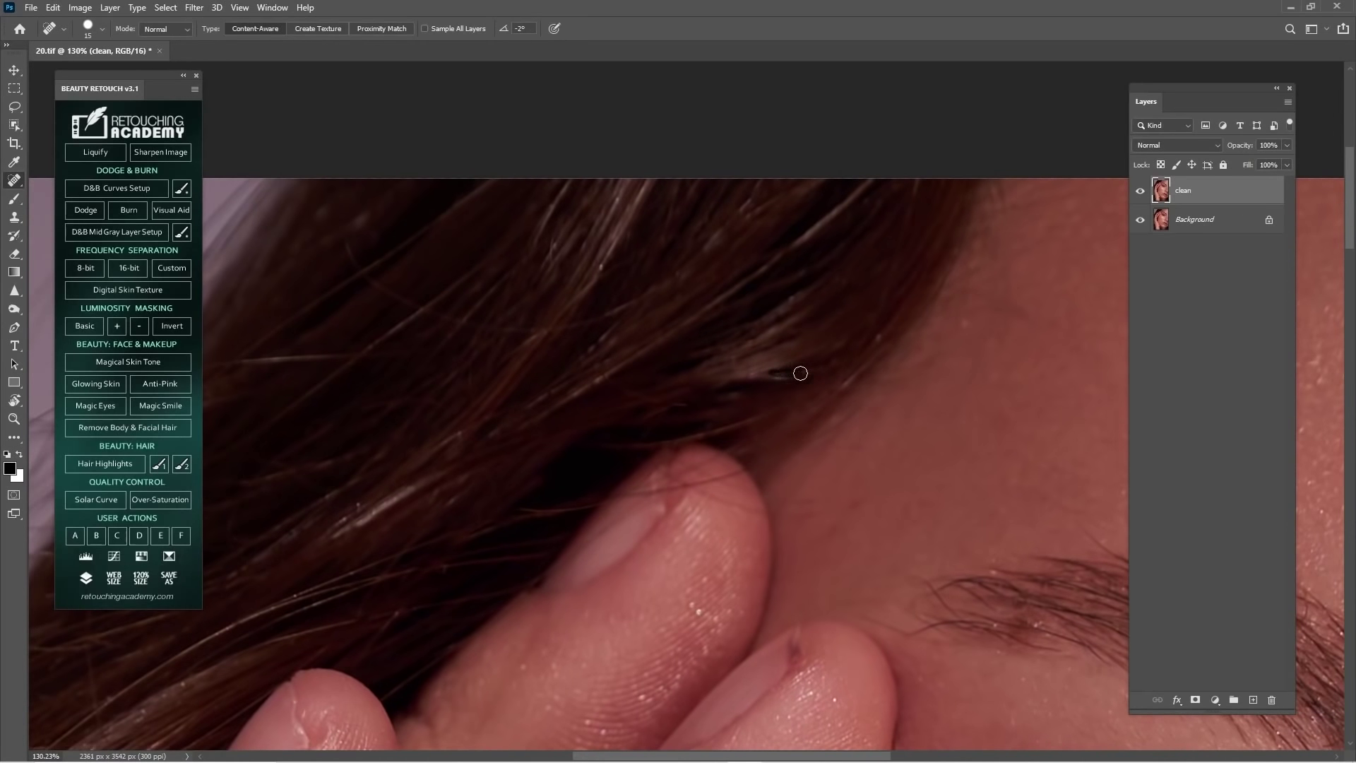
{"action": "scroll", "coordinate": [799, 327], "scroll_direction": "down", "scroll_amount": 5}
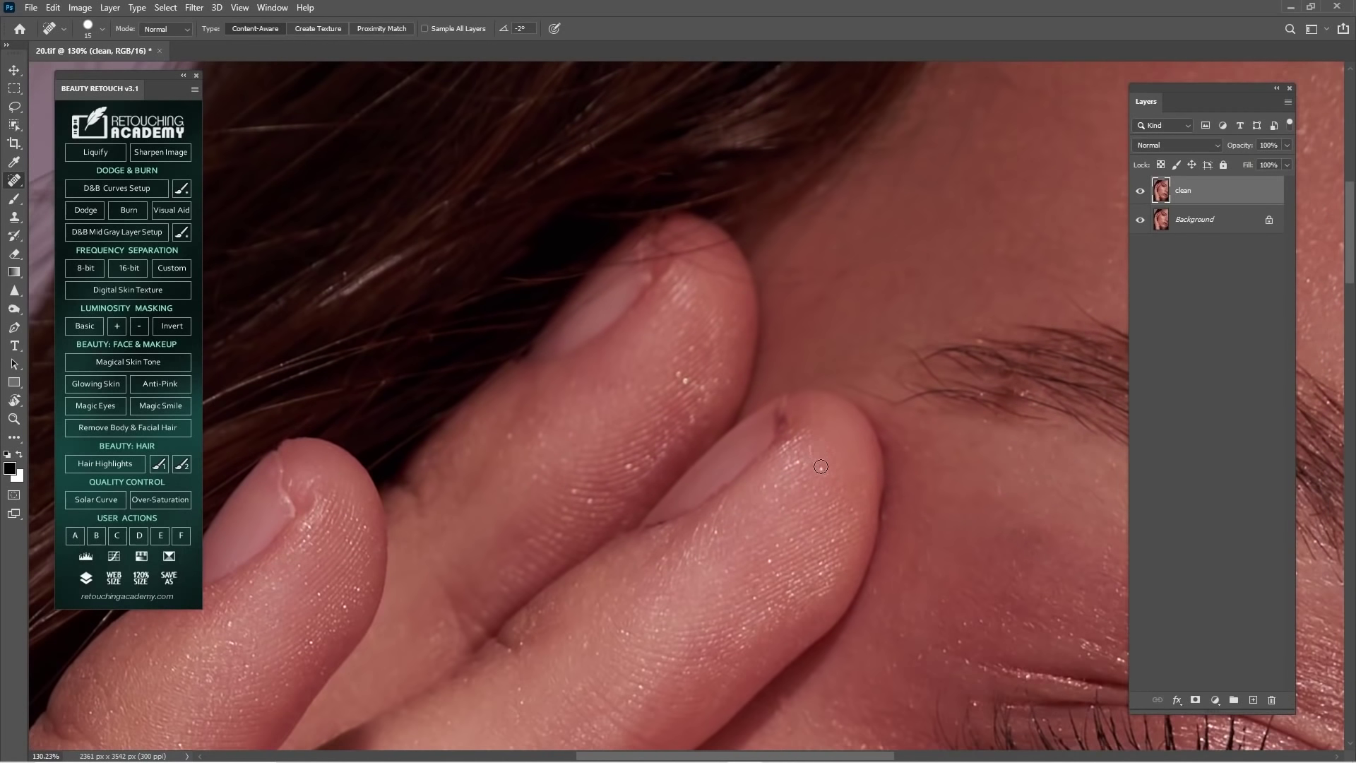
- Remove the bright stray strand in the dark hair running alongside the outermost finger
{"action": "left_click_drag", "start_coordinate": [631, 472], "coordinate": [810, 320]}
{"action": "left_click_drag", "start_coordinate": [620, 380], "coordinate": [914, 291]}
{"action": "left_click_drag", "start_coordinate": [659, 356], "coordinate": [759, 280]}
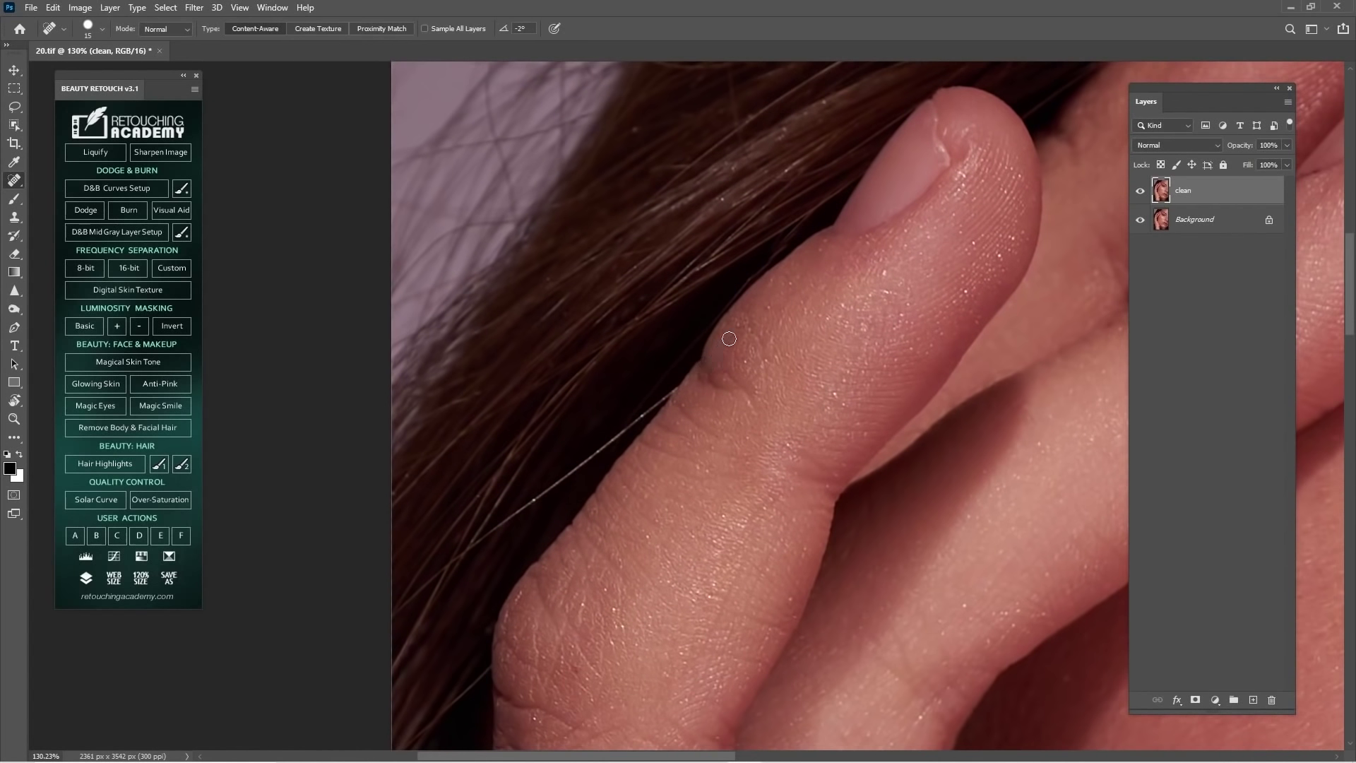
{"action": "left_click_drag", "start_coordinate": [593, 448], "coordinate": [702, 363]}
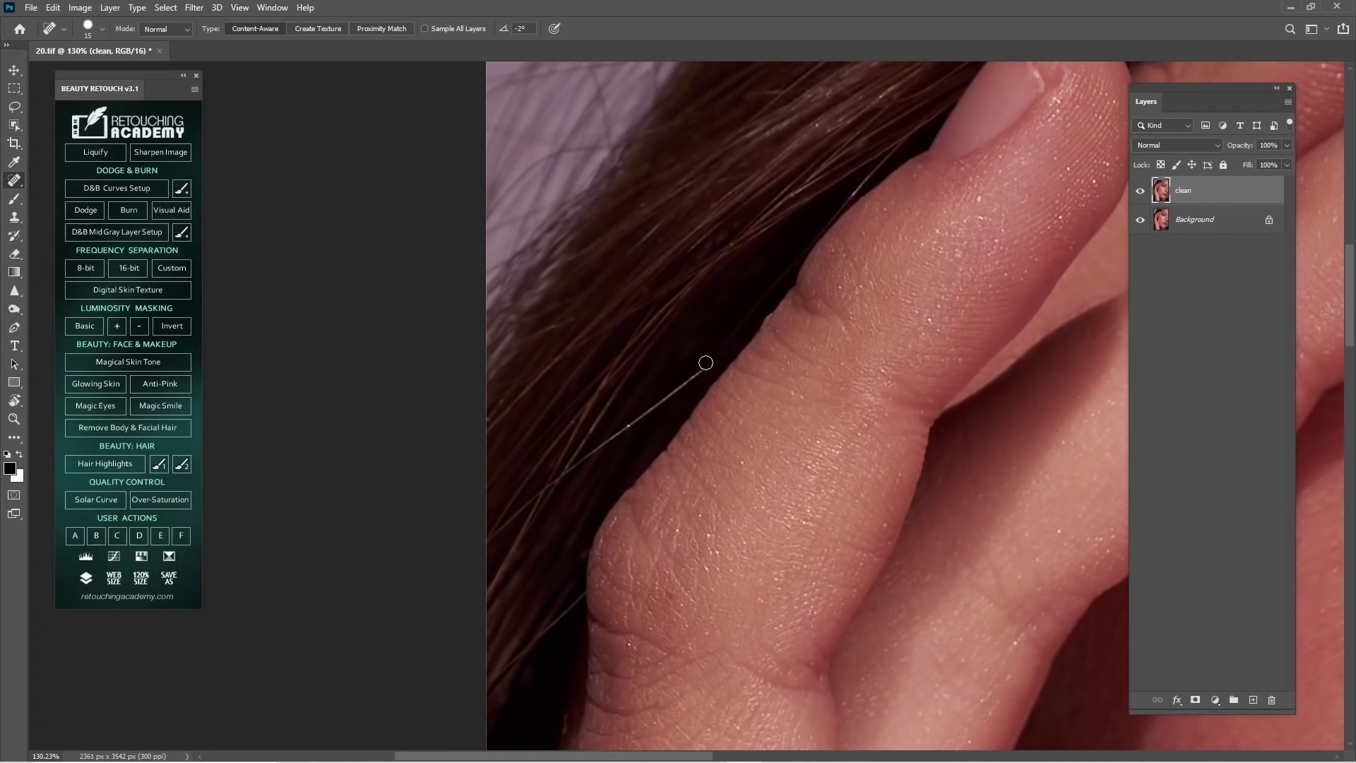
- Remove the stray hairs that cross the plain background along the outer edge of the hair
{"action": "scroll", "coordinate": [596, 340], "scroll_direction": "up", "scroll_amount": 6}
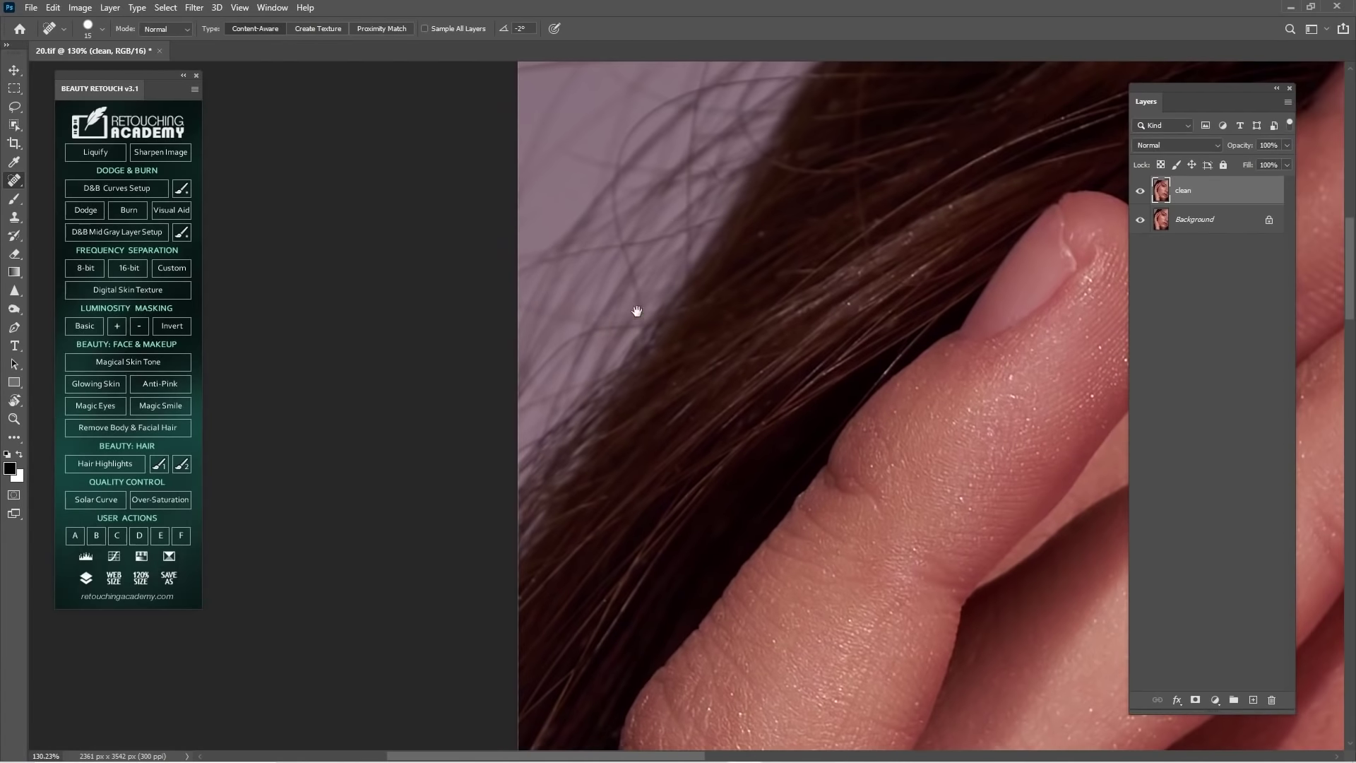
{"action": "key", "text": "bracketright"}
{"action": "mouse_move", "coordinate": [788, 343]}
{"action": "left_mouse_down"}
{"action": "mouse_move", "coordinate": [615, 355]}
{"action": "mouse_move", "coordinate": [597, 400]}
{"action": "mouse_move", "coordinate": [592, 492]}
{"action": "mouse_move", "coordinate": [621, 600]}
{"action": "left_mouse_up"}
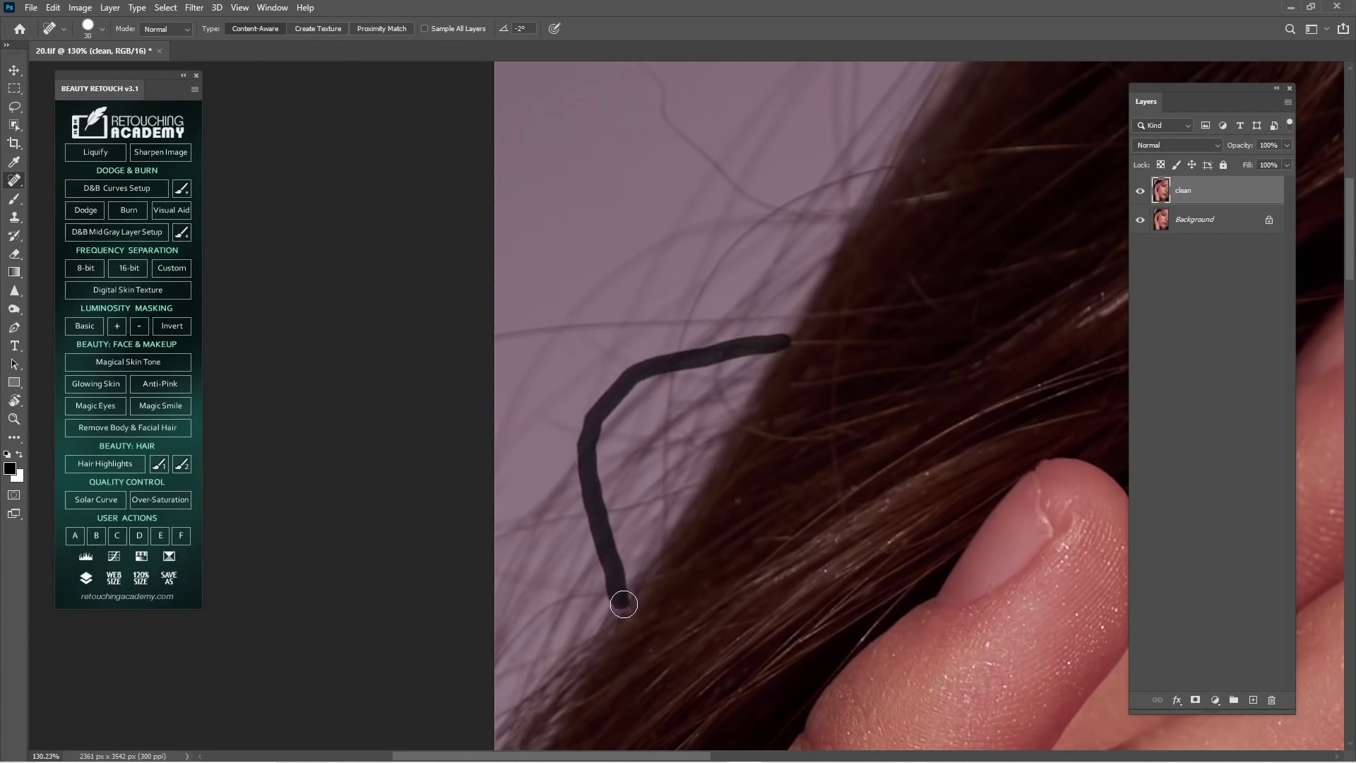
{"action": "scroll", "coordinate": [660, 445], "scroll_direction": "up", "scroll_amount": 3}
{"action": "mouse_move", "coordinate": [585, 243]}
{"action": "left_mouse_down"}
{"action": "mouse_move", "coordinate": [647, 331]}
{"action": "mouse_move", "coordinate": [728, 387]}
{"action": "left_mouse_up"}
{"action": "scroll", "coordinate": [763, 369], "scroll_direction": "down", "scroll_amount": 5}
{"action": "left_click_drag", "start_coordinate": [790, 420], "coordinate": [763, 297]}
{"action": "left_click_drag", "start_coordinate": [624, 475], "coordinate": [691, 429]}
{"action": "scroll", "coordinate": [692, 429], "scroll_direction": "up", "scroll_amount": 1}
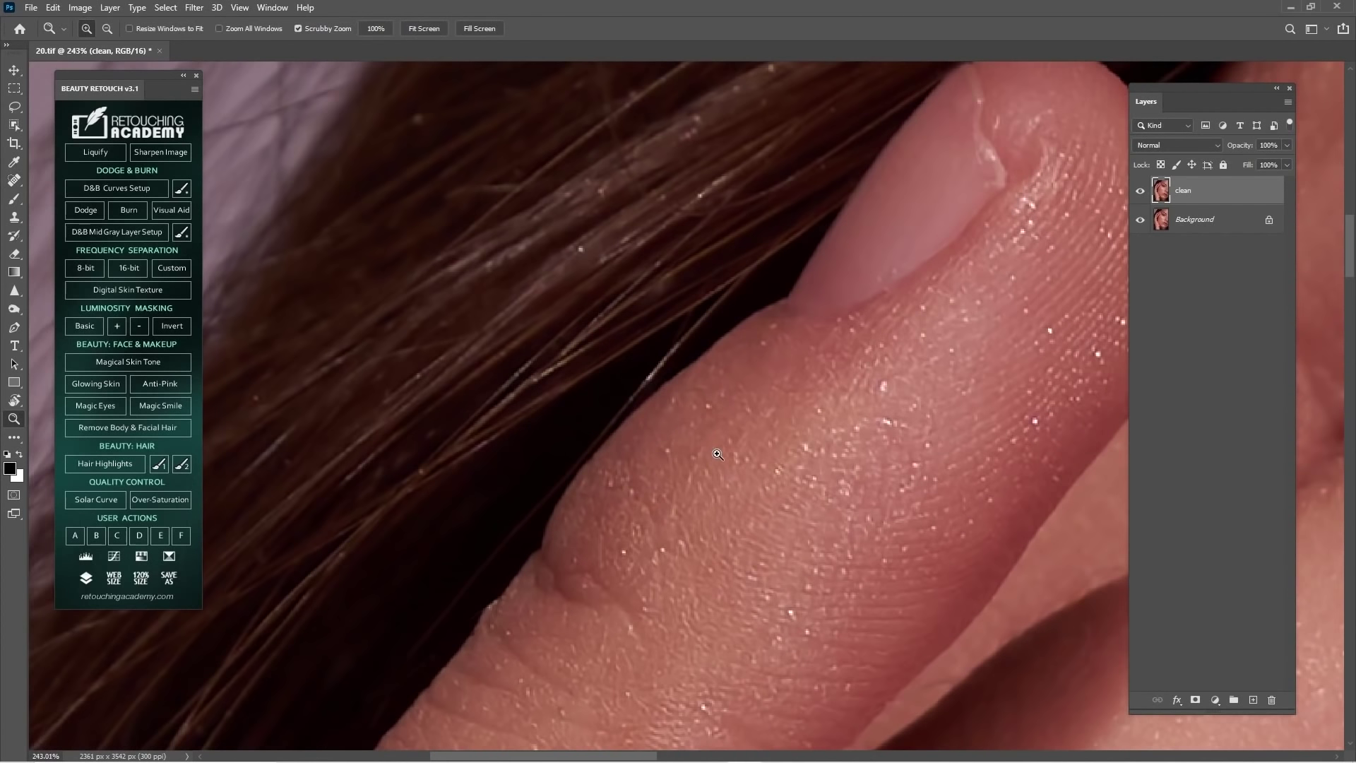
- Heal the bright stray hair at the edge of the outermost finger, just below its nail
{"action": "key", "text": "j"}
{"action": "key", "text": "bracketleft"}
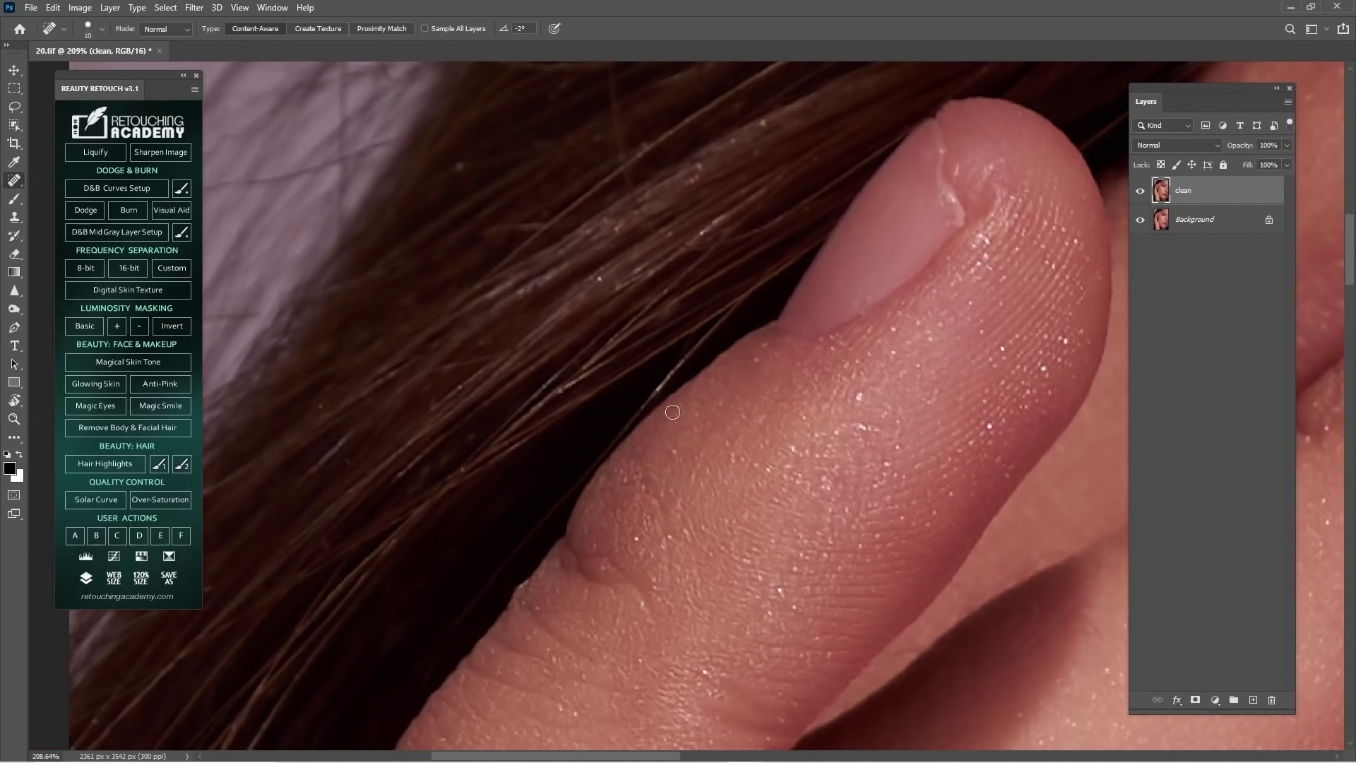
{"action": "scroll", "coordinate": [660, 452], "scroll_direction": "down", "scroll_amount": 3}
{"action": "left_click_drag", "start_coordinate": [664, 442], "coordinate": [639, 444]}
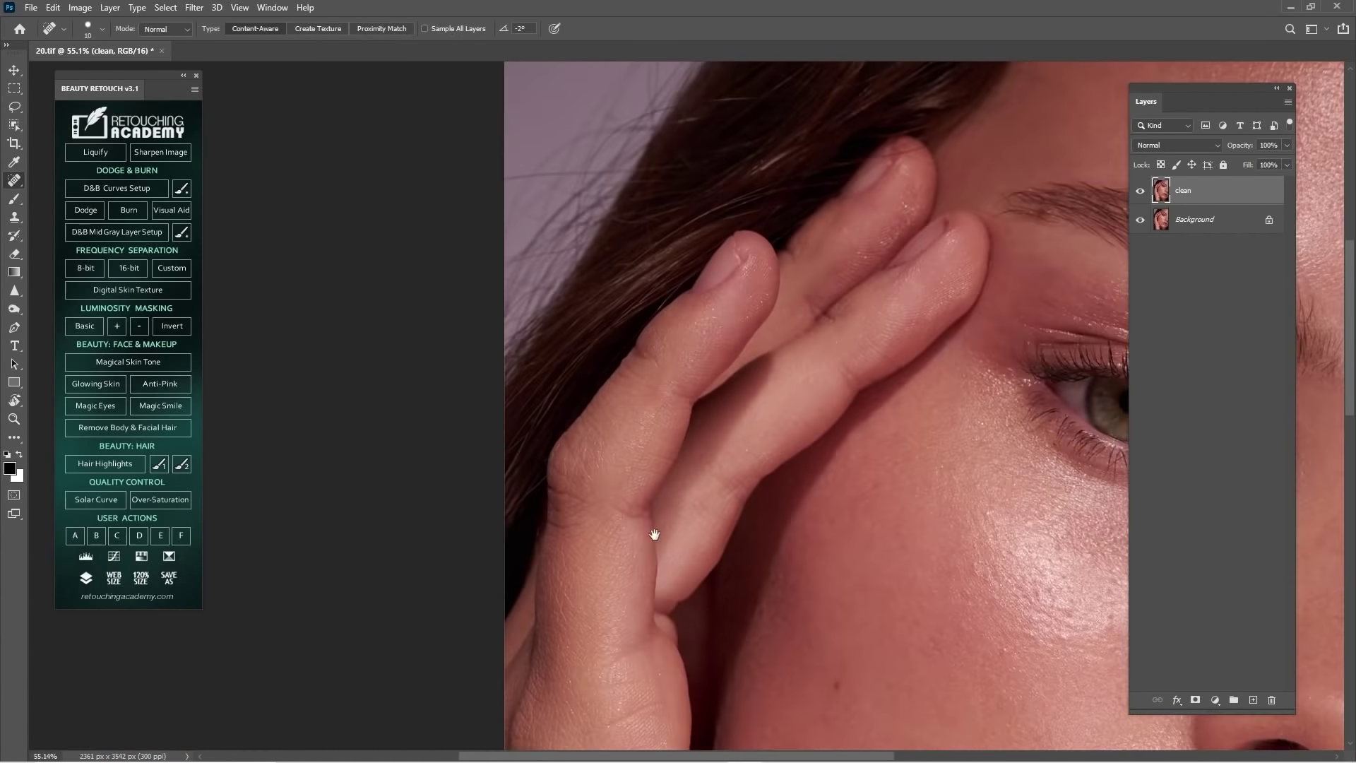
- Heal the small speck on the skin near the jawline, between the palm and the chin
{"action": "left_click_drag", "start_coordinate": [752, 689], "coordinate": [607, 347]}
{"action": "left_click_drag", "start_coordinate": [719, 505], "coordinate": [622, 378]}
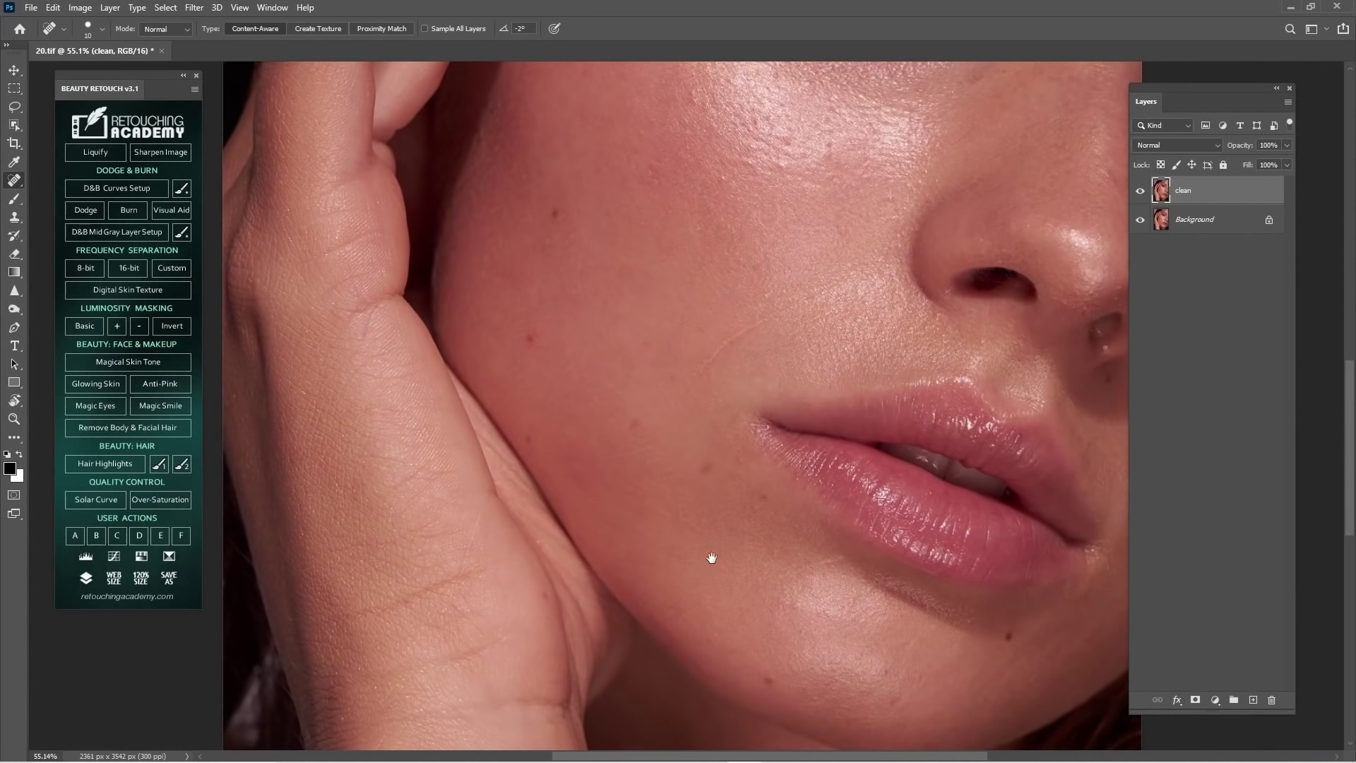
{"action": "left_click_drag", "start_coordinate": [715, 565], "coordinate": [672, 491]}
{"action": "scroll", "coordinate": [732, 531], "scroll_direction": "up", "scroll_amount": 3}
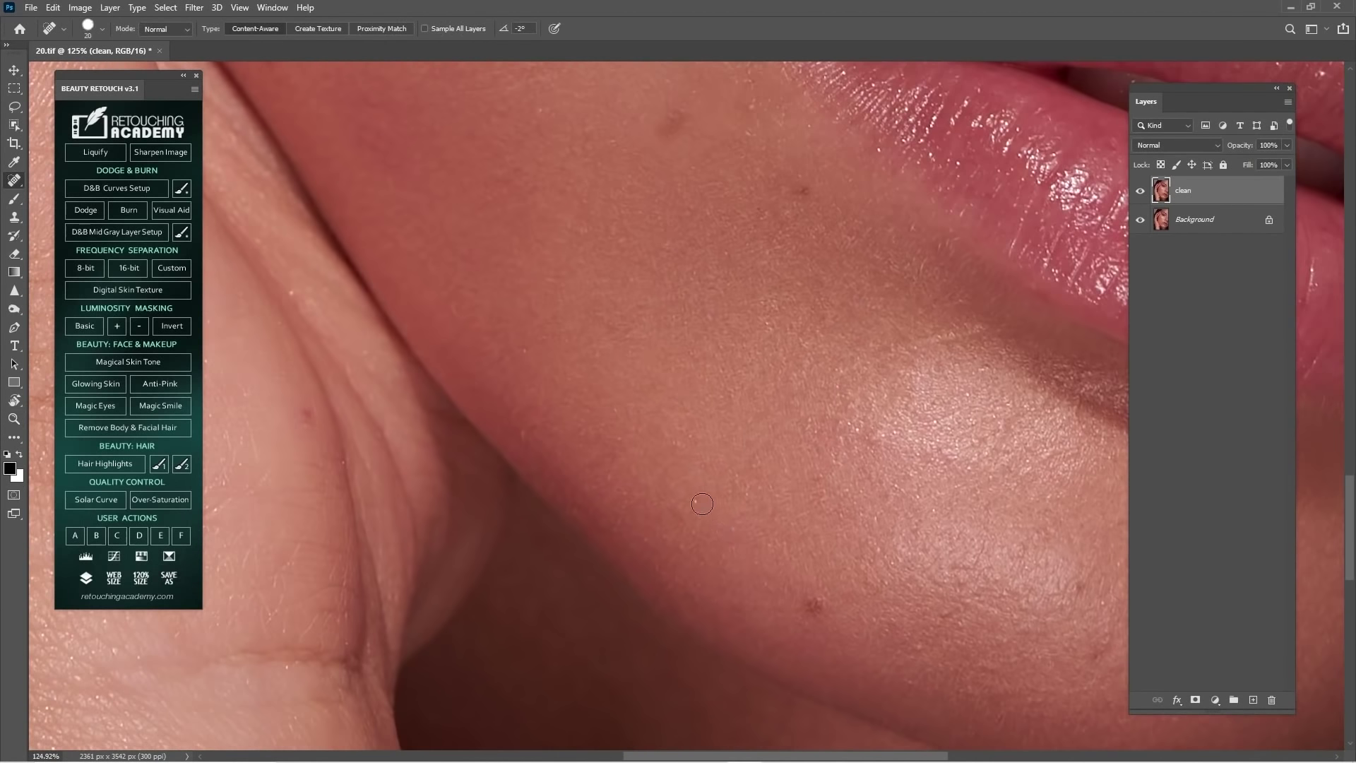
{"action": "left_click", "coordinate": [696, 502]}
- Heal the small specks on the cheek between the hand and the corner of the mouth
{"action": "scroll", "coordinate": [728, 363], "scroll_direction": "up", "scroll_amount": 3}
{"action": "scroll", "coordinate": [707, 327], "scroll_direction": "up", "scroll_amount": 3}
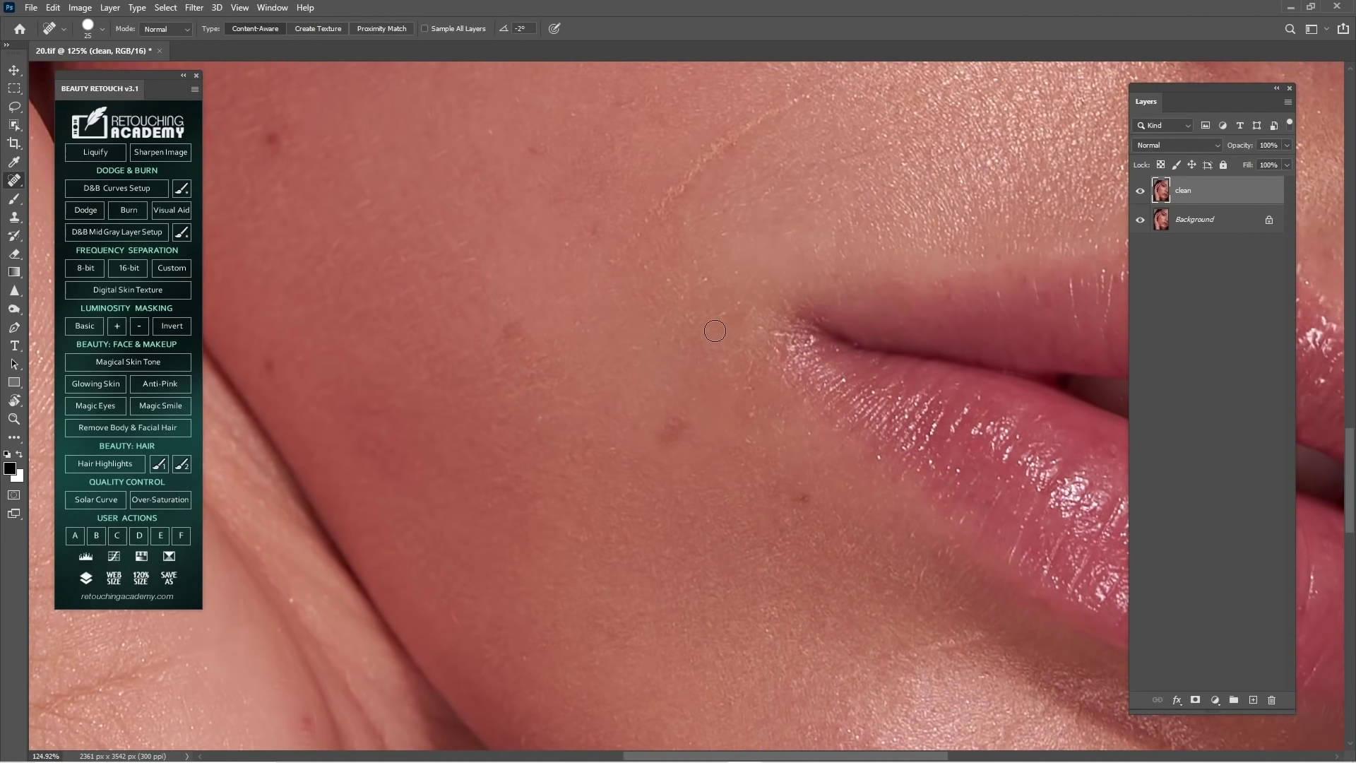
{"action": "scroll", "coordinate": [702, 393], "scroll_direction": "up", "scroll_amount": 3}
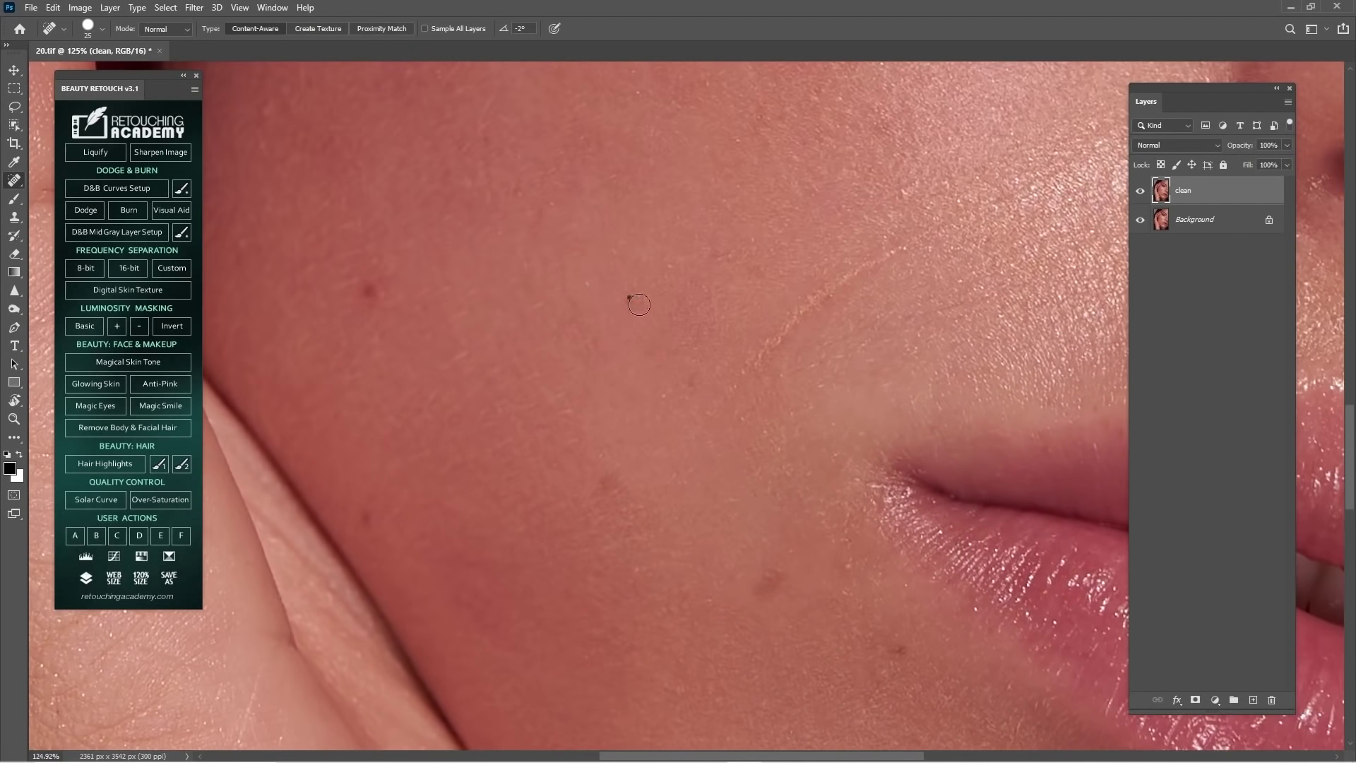
{"action": "left_click_drag", "start_coordinate": [586, 303], "coordinate": [694, 394]}
{"action": "scroll", "coordinate": [691, 366], "scroll_direction": "up", "scroll_amount": 2}
{"action": "scroll", "coordinate": [660, 315], "scroll_direction": "right", "scroll_amount": 3}
{"action": "scroll", "coordinate": [697, 454], "scroll_direction": "right", "scroll_amount": 3}
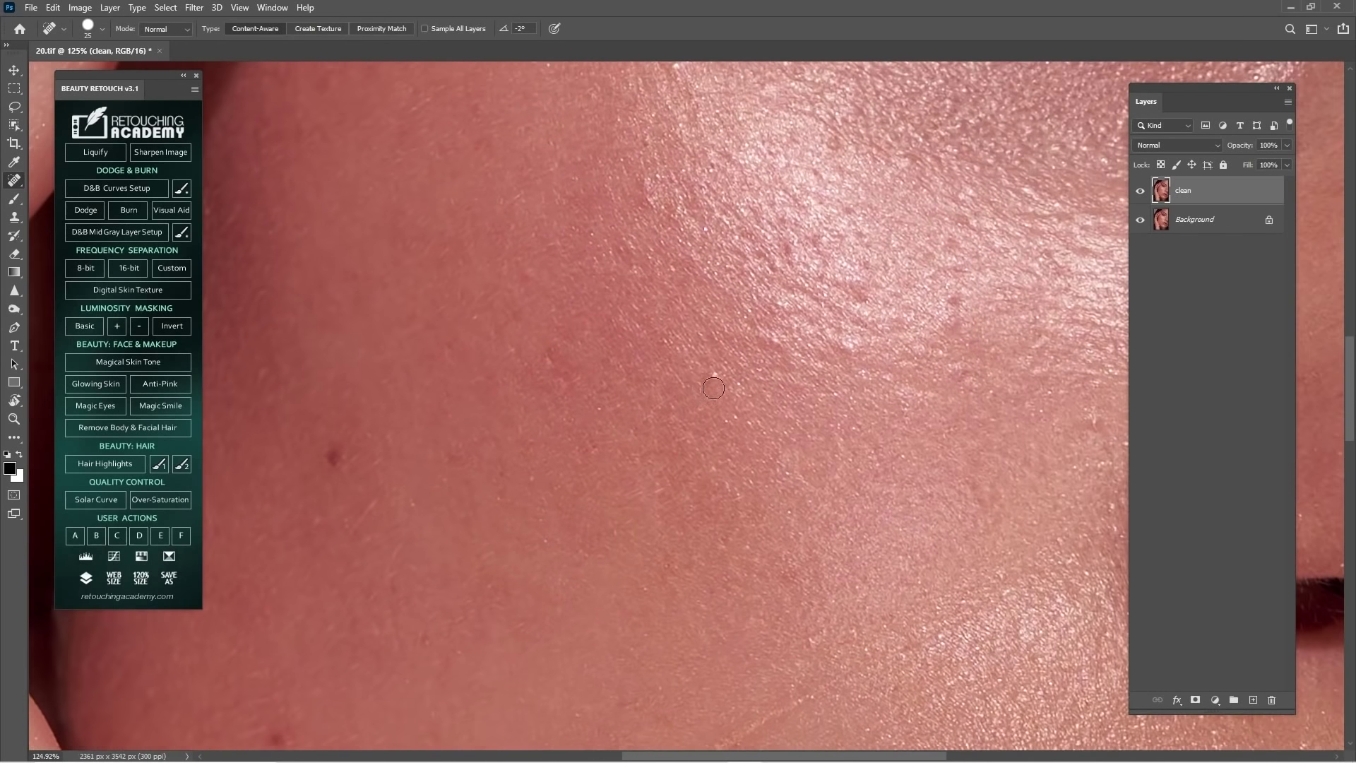
{"action": "left_click_drag", "start_coordinate": [821, 282], "coordinate": [729, 386]}
{"action": "left_click_drag", "start_coordinate": [825, 375], "coordinate": [629, 416]}
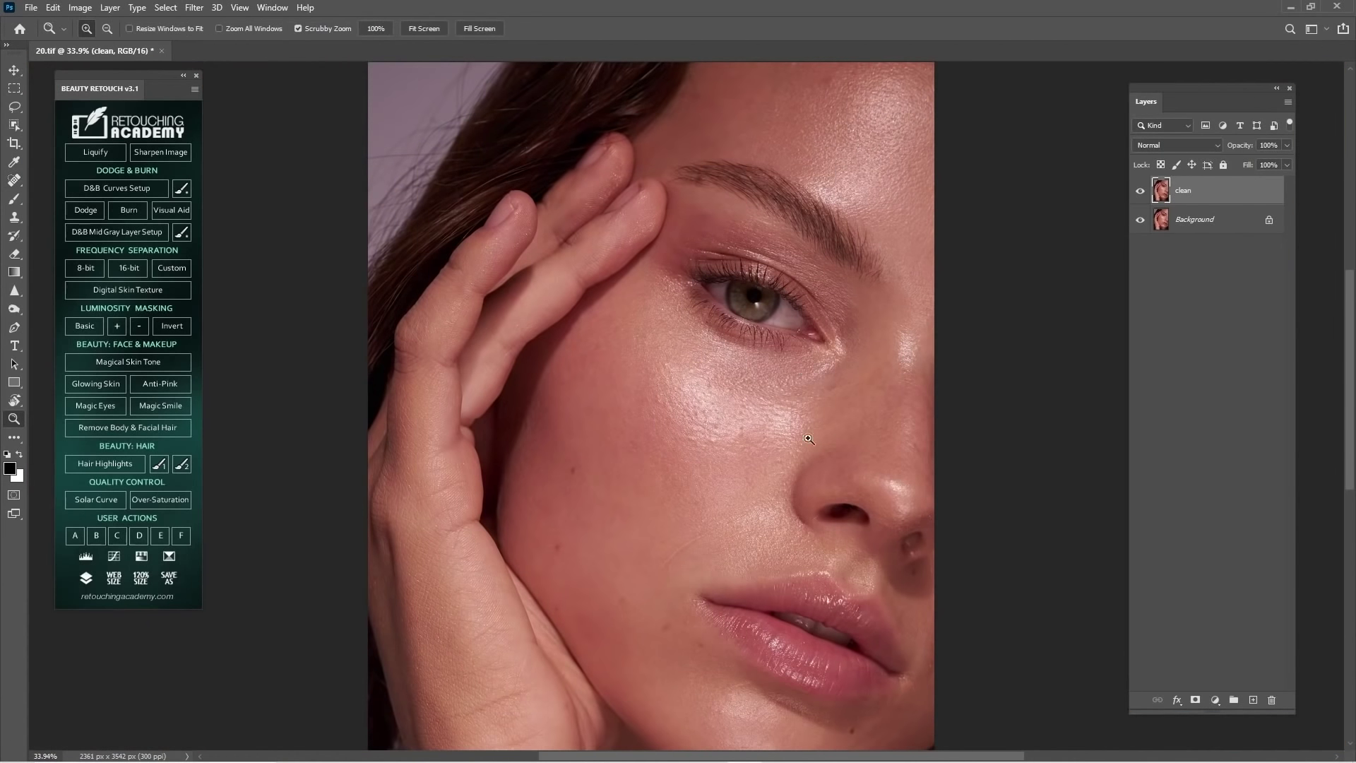
- Heal the small dark speck at the edge of the chin's highlight with a size 20 brush
{"action": "left_click_drag", "start_coordinate": [782, 580], "coordinate": [735, 372]}
{"action": "left_click_drag", "start_coordinate": [770, 466], "coordinate": [812, 467]}
{"action": "left_click_drag", "start_coordinate": [749, 625], "coordinate": [745, 460]}
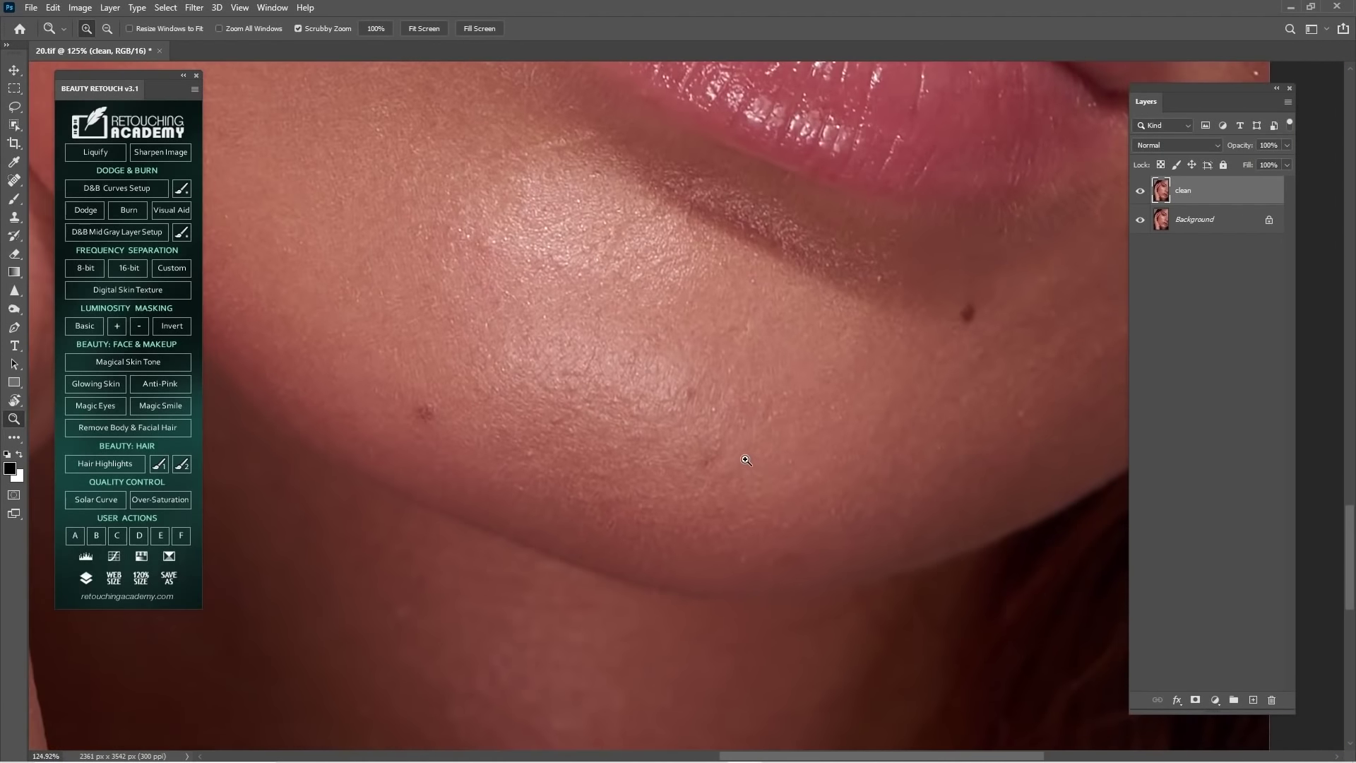
{"action": "key", "text": "j"}
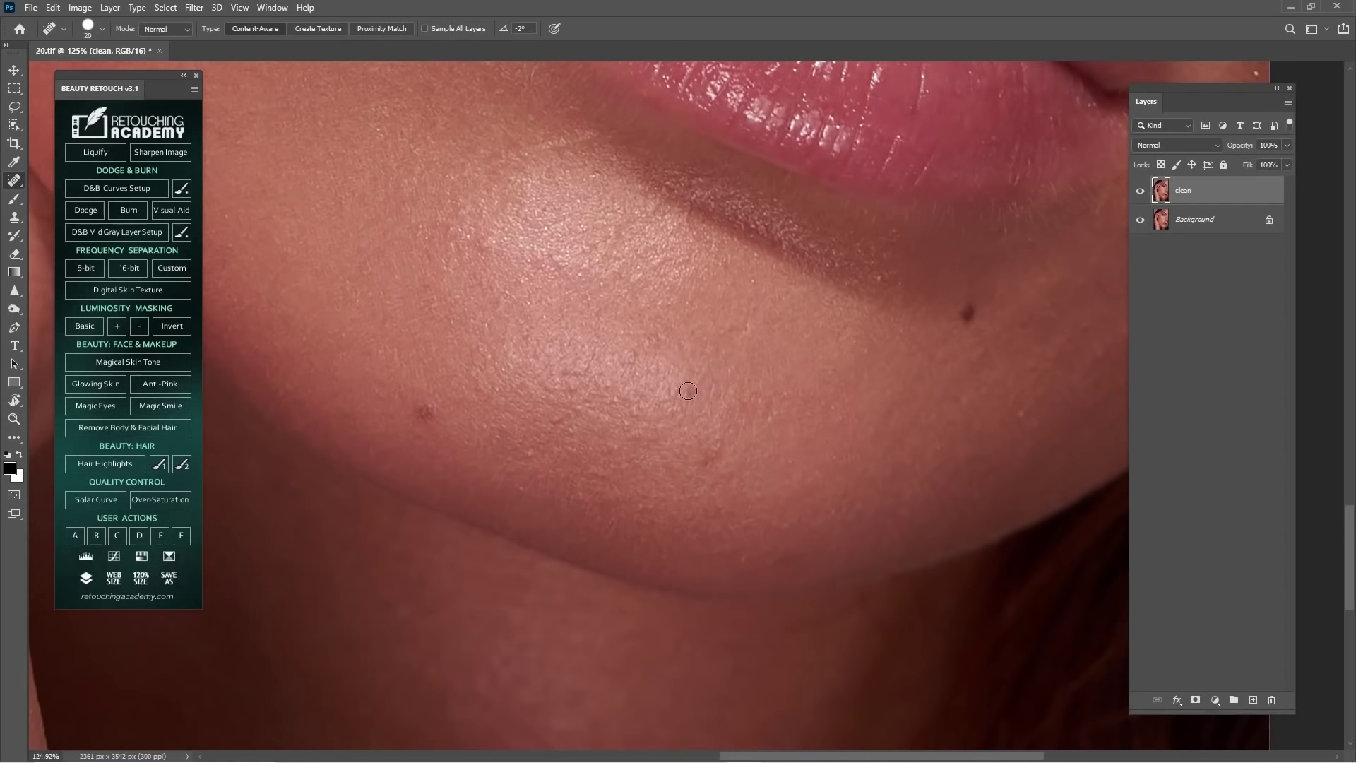
{"action": "left_click_drag", "start_coordinate": [418, 594], "coordinate": [636, 435]}
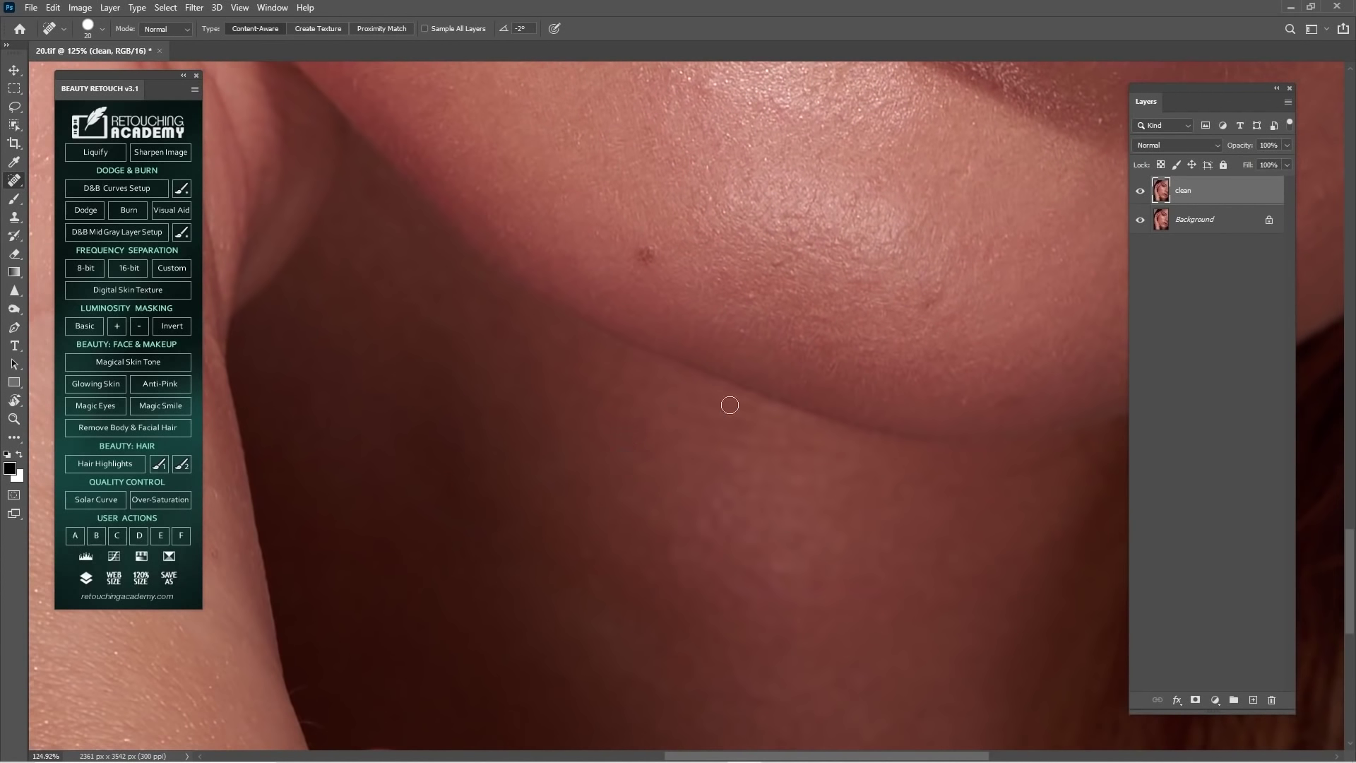
- Heal the light specks on the shaded side of the chin near the dark mole
{"action": "left_click_drag", "start_coordinate": [762, 320], "coordinate": [612, 355]}
{"action": "left_click_drag", "start_coordinate": [758, 398], "coordinate": [686, 327]}
{"action": "mouse_move", "coordinate": [866, 406]}
{"action": "left_mouse_down"}
{"action": "mouse_move", "coordinate": [685, 339]}
{"action": "mouse_move", "coordinate": [657, 356]}
{"action": "mouse_move", "coordinate": [720, 408]}
{"action": "left_mouse_up"}
{"action": "scroll", "coordinate": [787, 354], "scroll_direction": "up", "scroll_amount": 3}
{"action": "scroll", "coordinate": [787, 354], "scroll_direction": "right", "scroll_amount": 1}
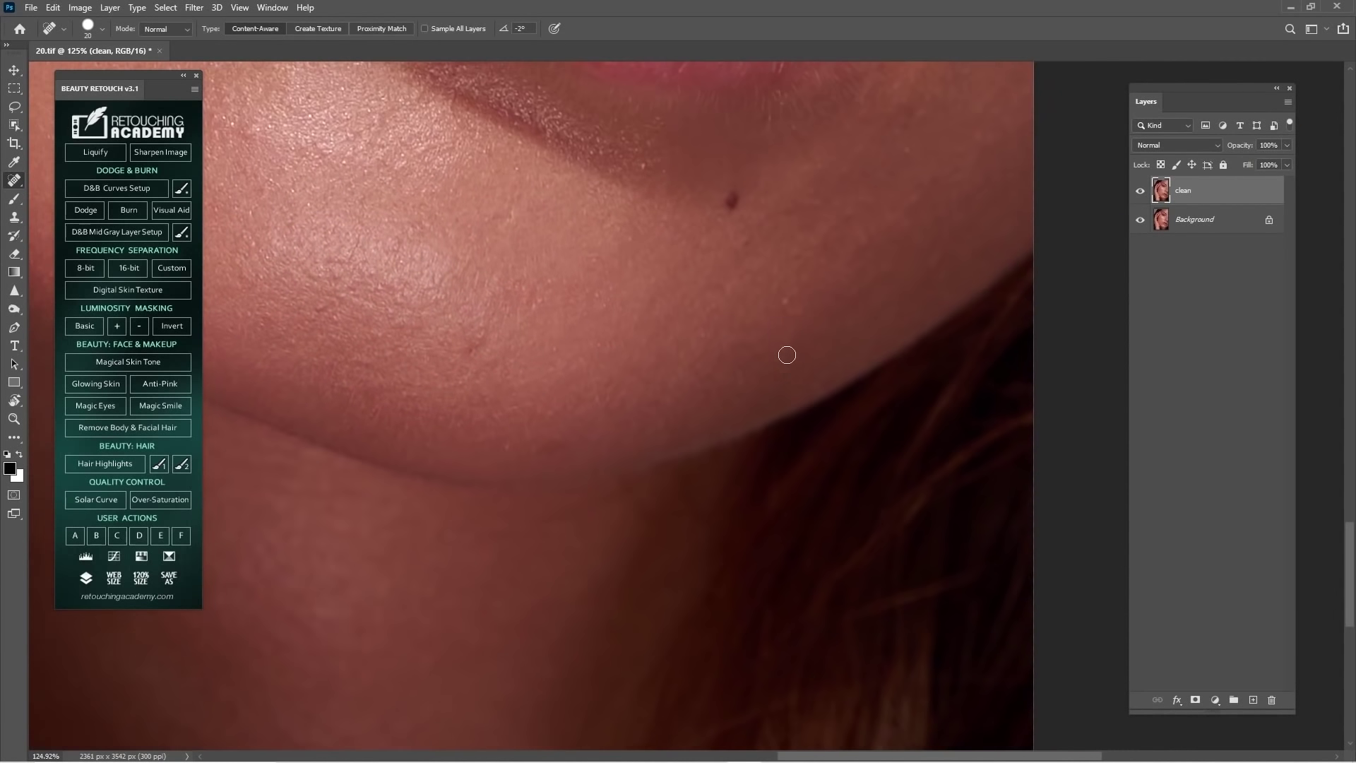
{"action": "left_click_drag", "start_coordinate": [877, 274], "coordinate": [729, 402]}
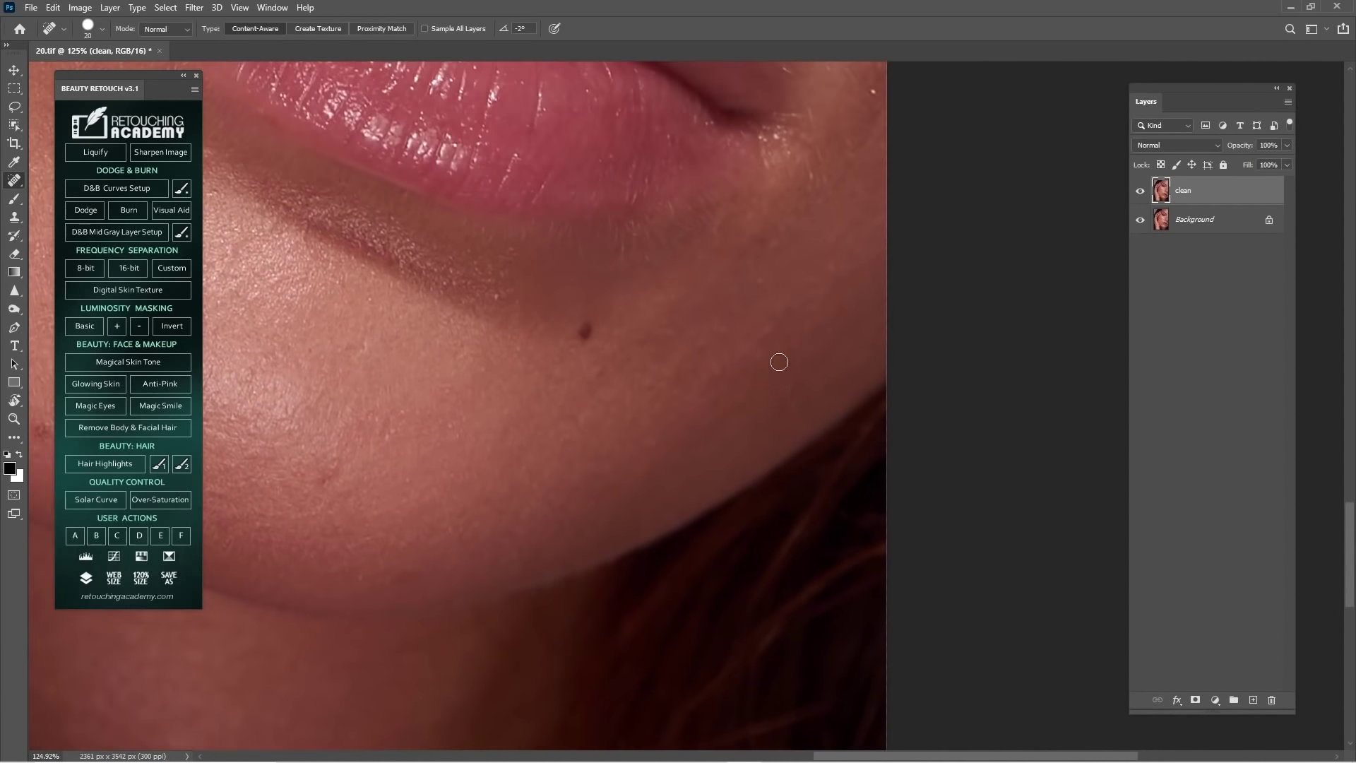
{"action": "left_click_drag", "start_coordinate": [816, 214], "coordinate": [740, 415]}
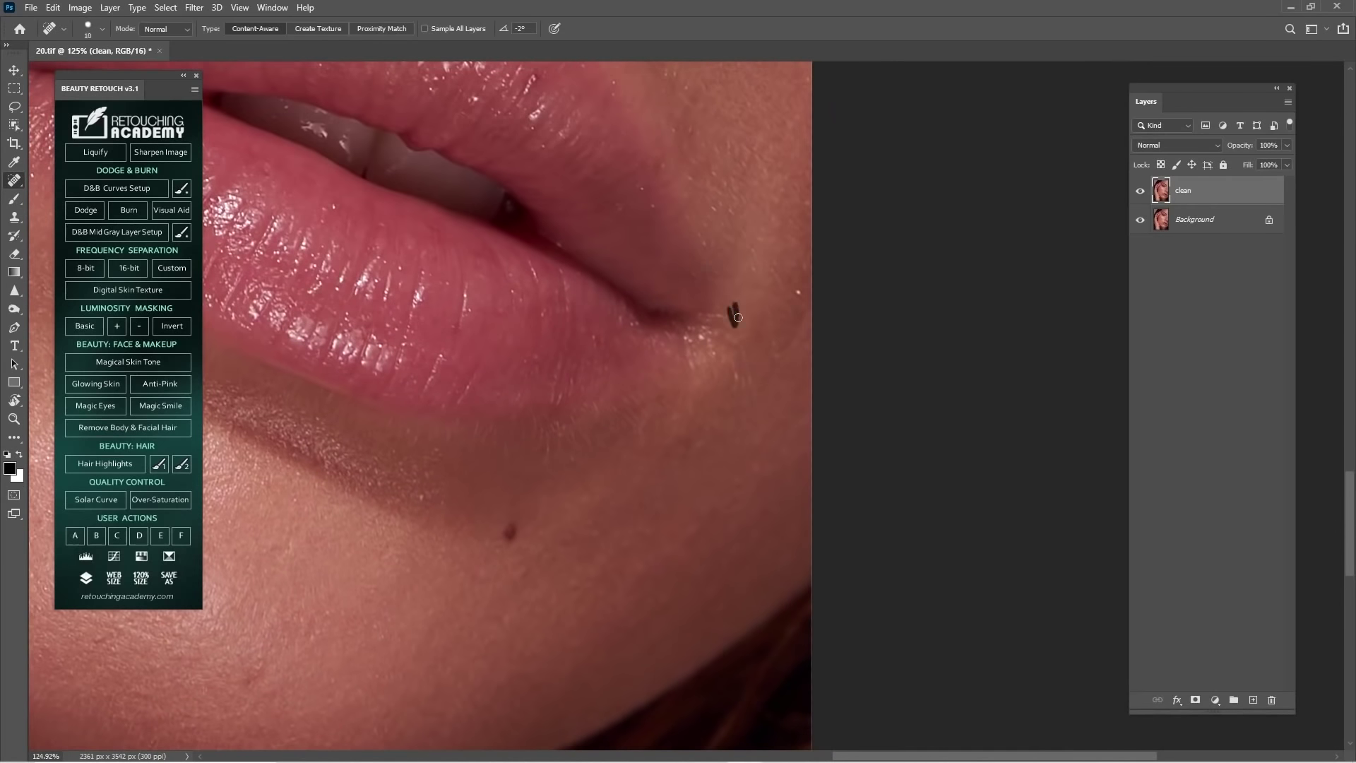
- Heal the specks around the shaded corner of the mouth and beside the edge of the upper lip
{"action": "key", "text": "bracketright"}
{"action": "key", "text": "bracketright"}
{"action": "left_click_drag", "start_coordinate": [749, 356], "coordinate": [736, 383]}
{"action": "left_click_drag", "start_coordinate": [799, 300], "coordinate": [805, 291]}
{"action": "left_click_drag", "start_coordinate": [664, 249], "coordinate": [736, 310]}
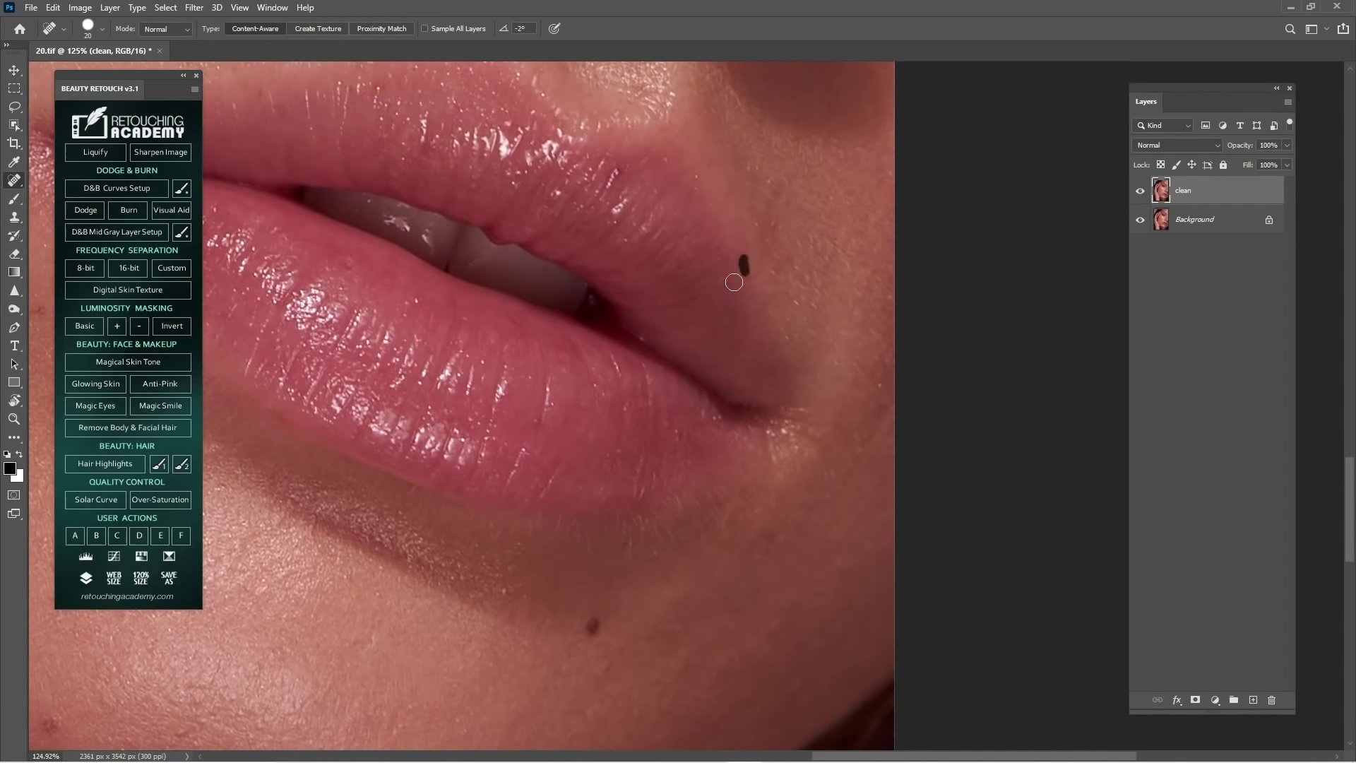
{"action": "left_click_drag", "start_coordinate": [751, 230], "coordinate": [728, 344]}
{"action": "left_click_drag", "start_coordinate": [730, 234], "coordinate": [682, 424]}
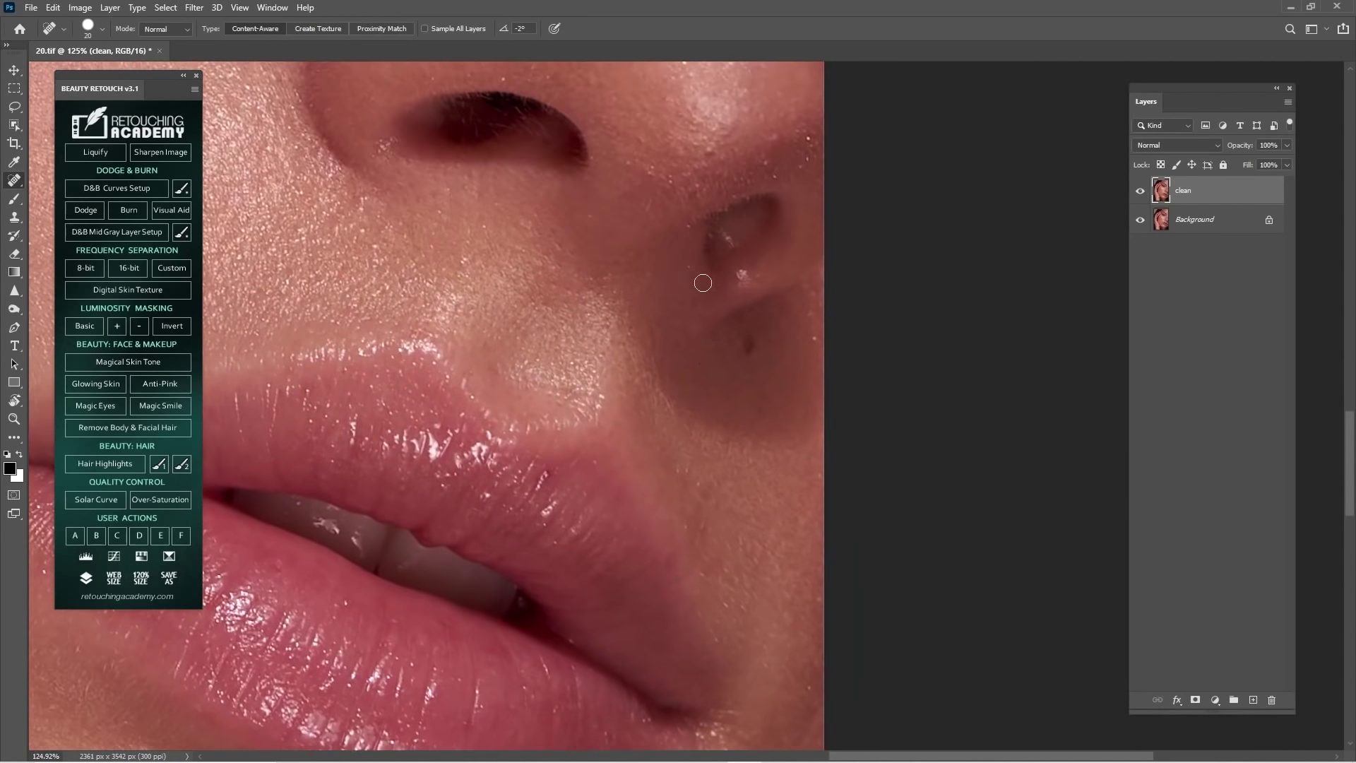
- Heal the bright specks along the underside of the nose tip
{"action": "left_click_drag", "start_coordinate": [746, 146], "coordinate": [721, 295]}
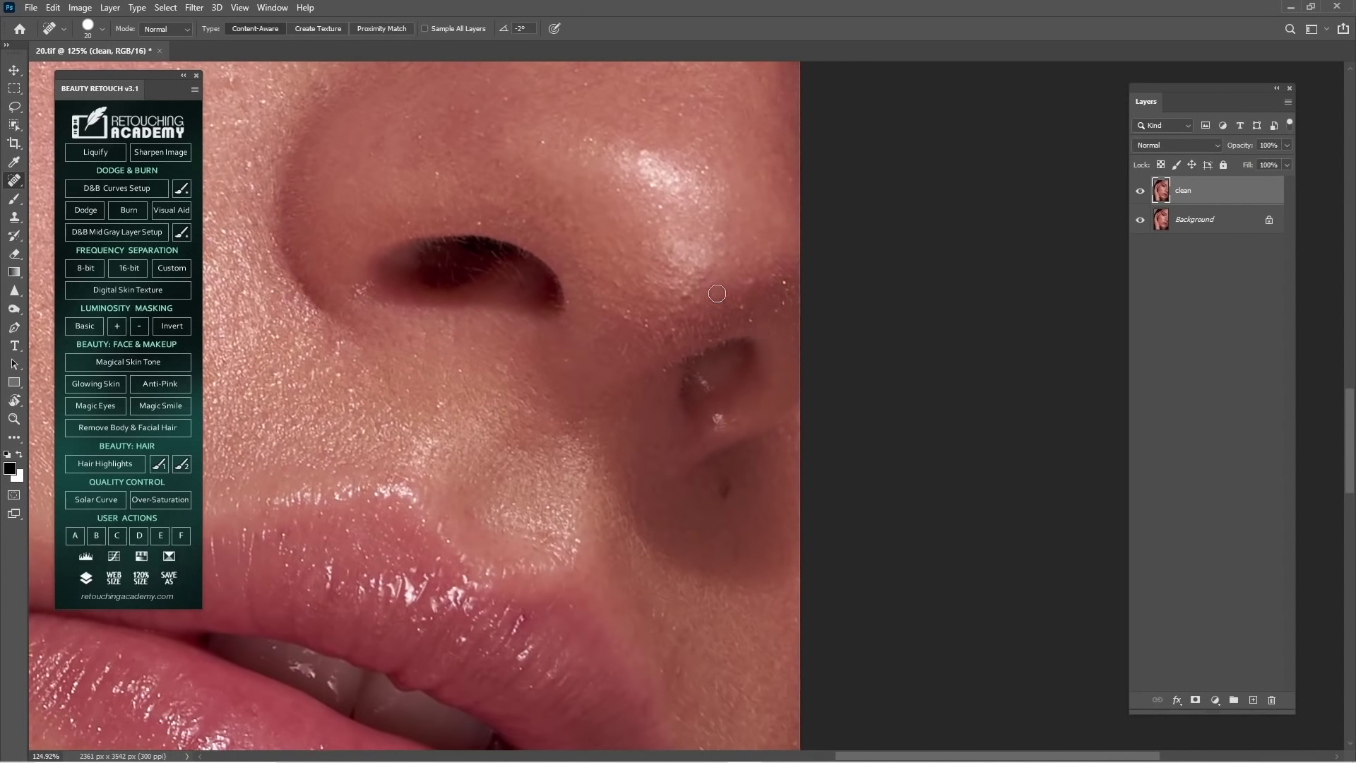
{"action": "left_click", "coordinate": [685, 298]}
{"action": "left_click", "coordinate": [788, 276]}
{"action": "left_click_drag", "start_coordinate": [660, 282], "coordinate": [793, 371]}
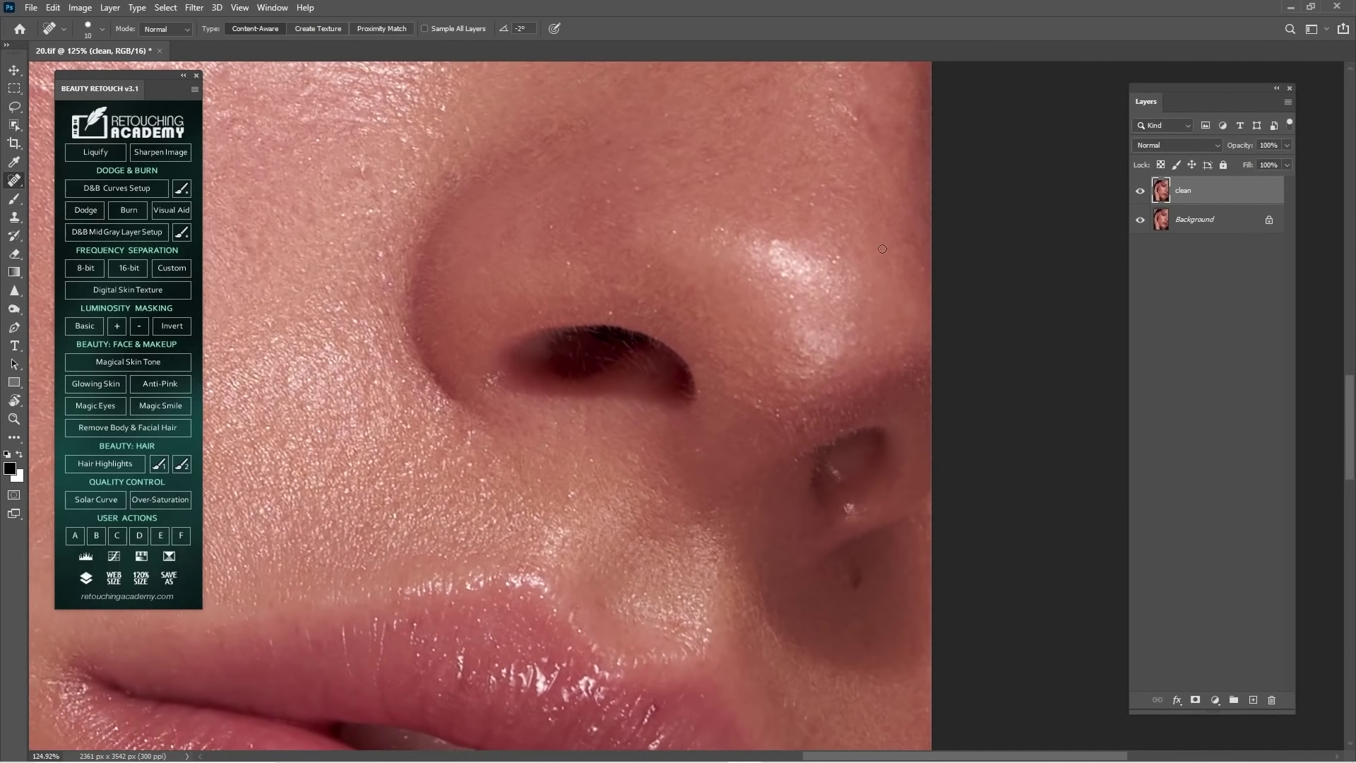
- Heal the small specks on the cheek beside the nostril and in the cheek highlight
{"action": "left_click_drag", "start_coordinate": [584, 306], "coordinate": [745, 305]}
{"action": "left_click_drag", "start_coordinate": [565, 247], "coordinate": [714, 347]}
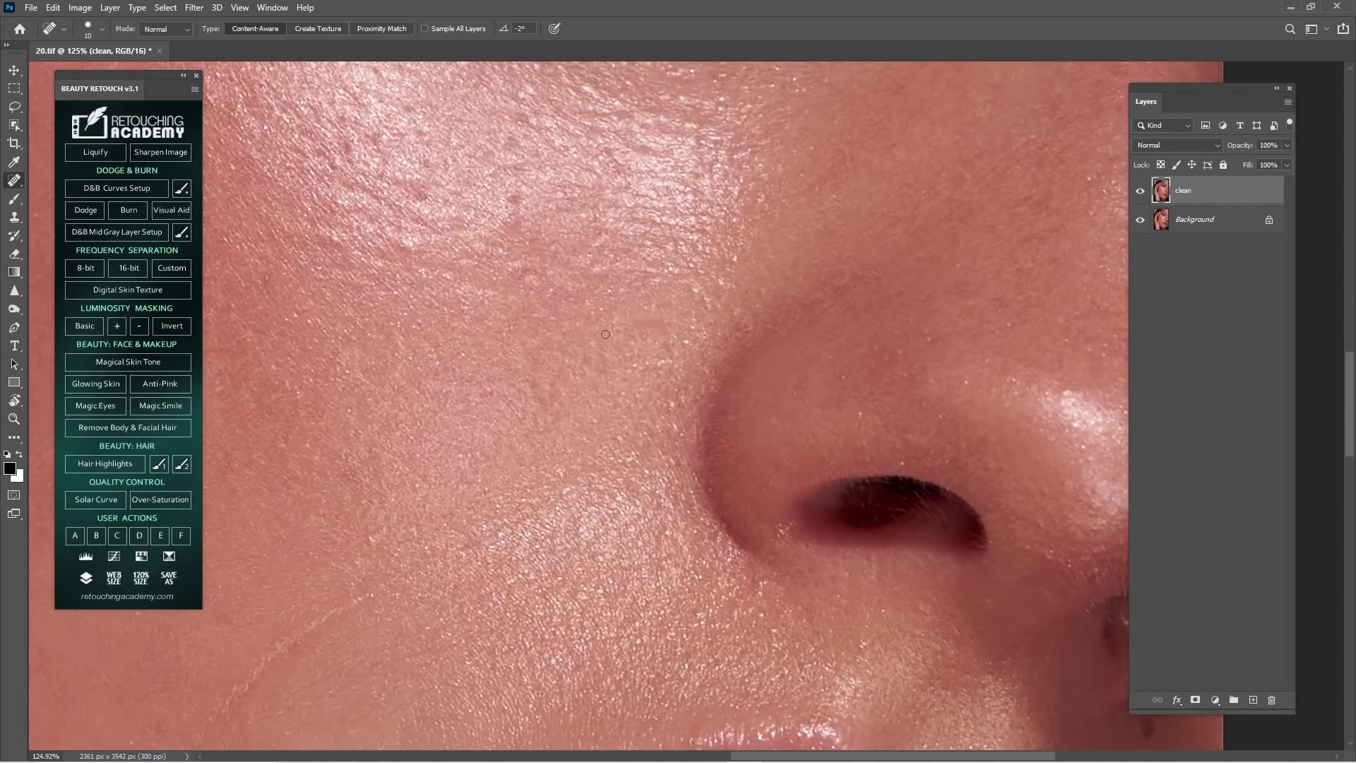
{"action": "left_click_drag", "start_coordinate": [606, 334], "coordinate": [709, 394]}
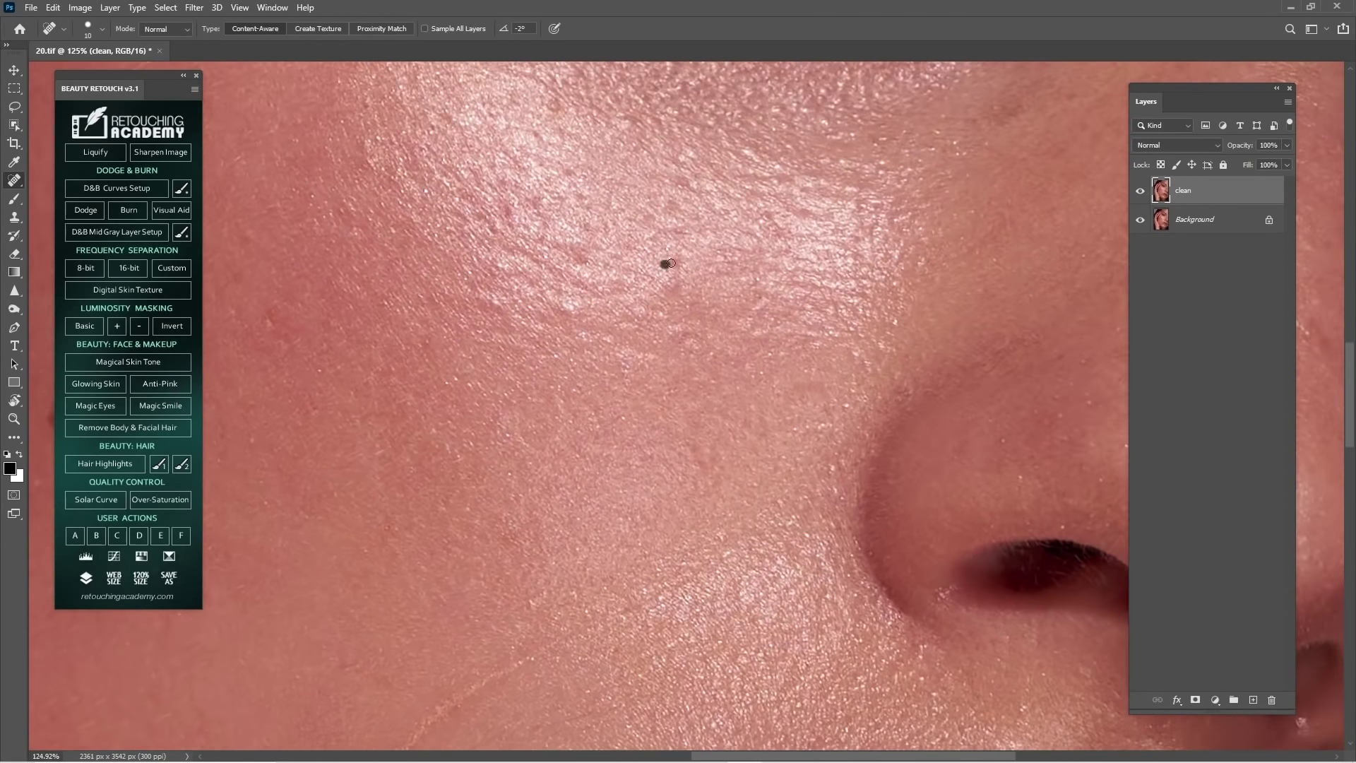
- Heal the small marks beneath the inner eye corner and along the side of the nose
{"action": "left_click_drag", "start_coordinate": [929, 224], "coordinate": [746, 305]}
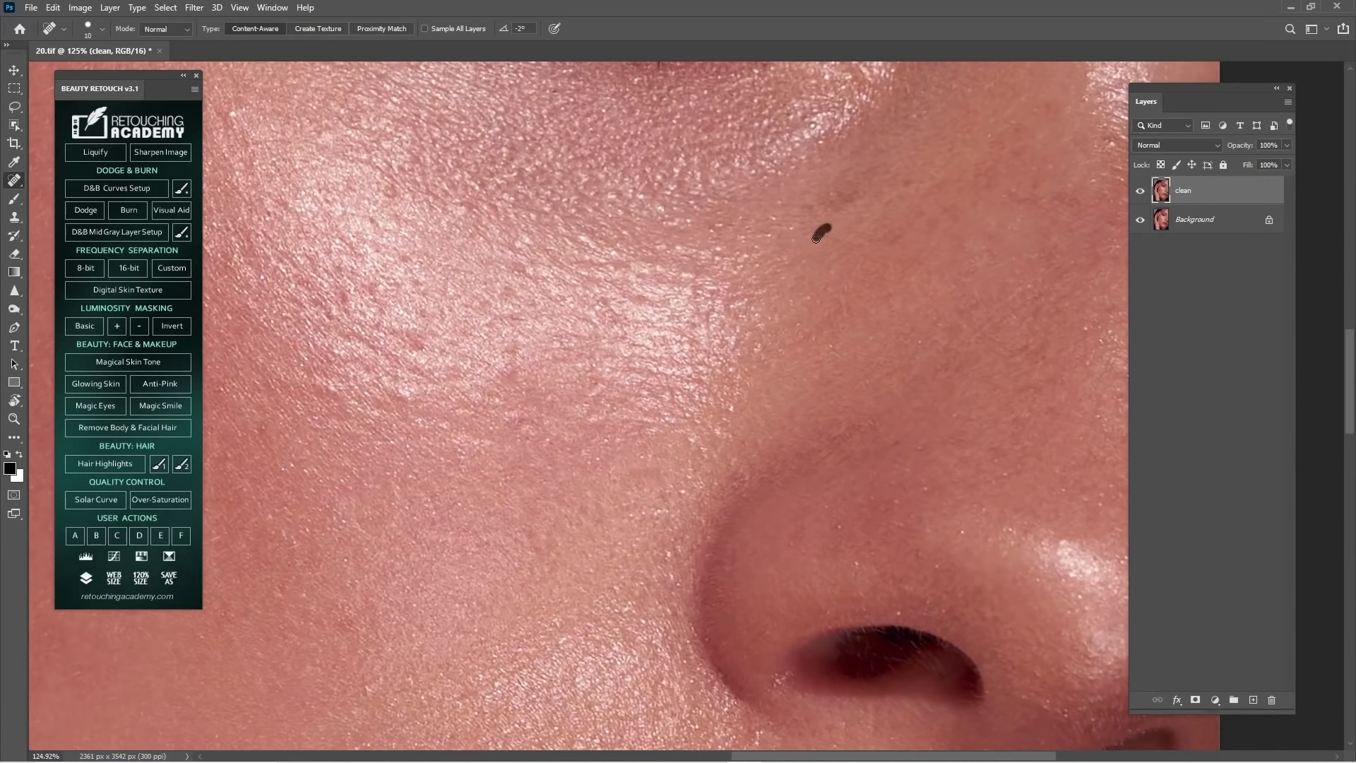
{"action": "left_click_drag", "start_coordinate": [818, 237], "coordinate": [818, 237]}
{"action": "left_click_drag", "start_coordinate": [919, 200], "coordinate": [777, 300]}
{"action": "left_click_drag", "start_coordinate": [842, 257], "coordinate": [845, 258]}
{"action": "left_click_drag", "start_coordinate": [886, 183], "coordinate": [844, 348]}
{"action": "left_click_drag", "start_coordinate": [899, 288], "coordinate": [882, 337]}
{"action": "left_click", "coordinate": [884, 332]}
{"action": "left_click_drag", "start_coordinate": [940, 274], "coordinate": [930, 292]}
- Examine the eyebrow, eye, fingers and hair for remaining blemishes, ending on the whole portrait
{"action": "scroll", "coordinate": [911, 318], "scroll_direction": "up", "scroll_amount": 1}
{"action": "scroll", "coordinate": [899, 339], "scroll_direction": "up", "scroll_amount": 5}
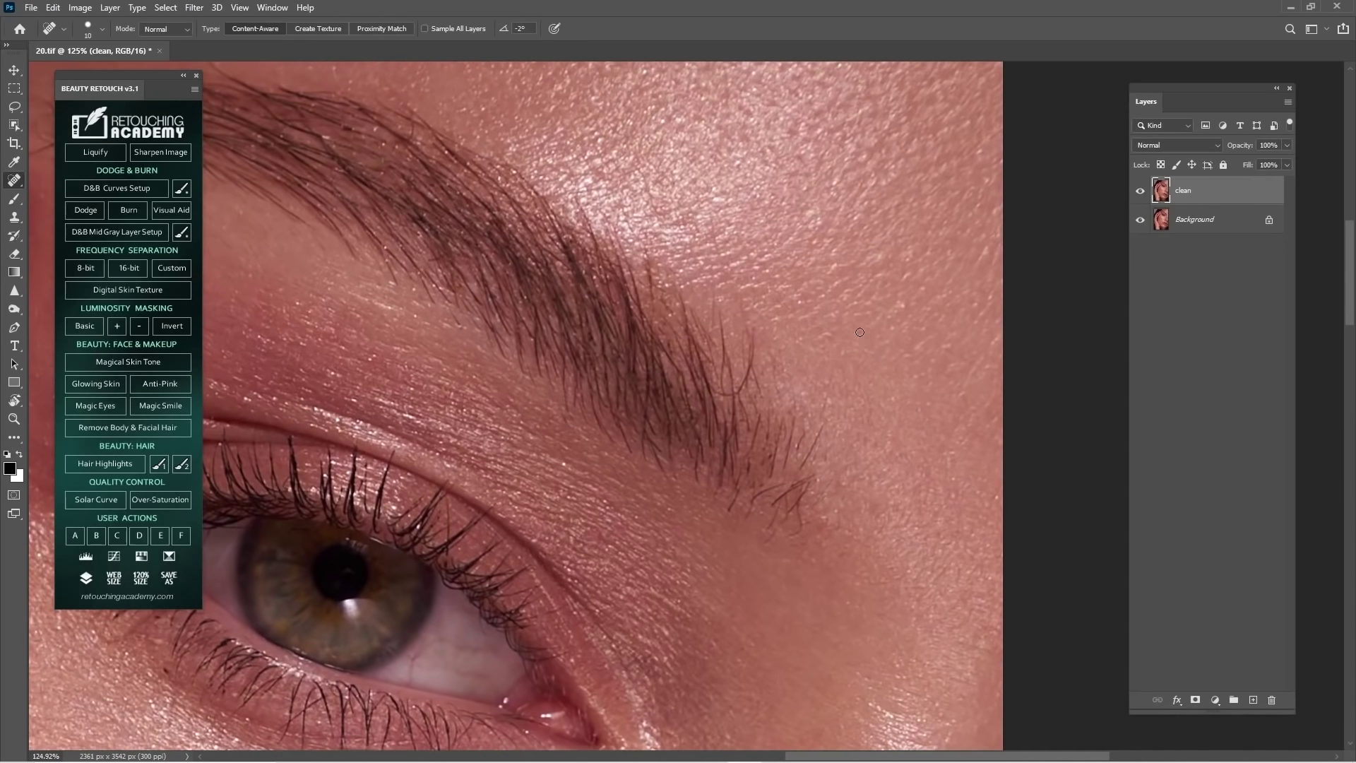
{"action": "mouse_move", "coordinate": [517, 582]}
{"action": "left_mouse_down"}
{"action": "mouse_move", "coordinate": [745, 354]}
{"action": "mouse_move", "coordinate": [766, 295]}
{"action": "left_mouse_up"}
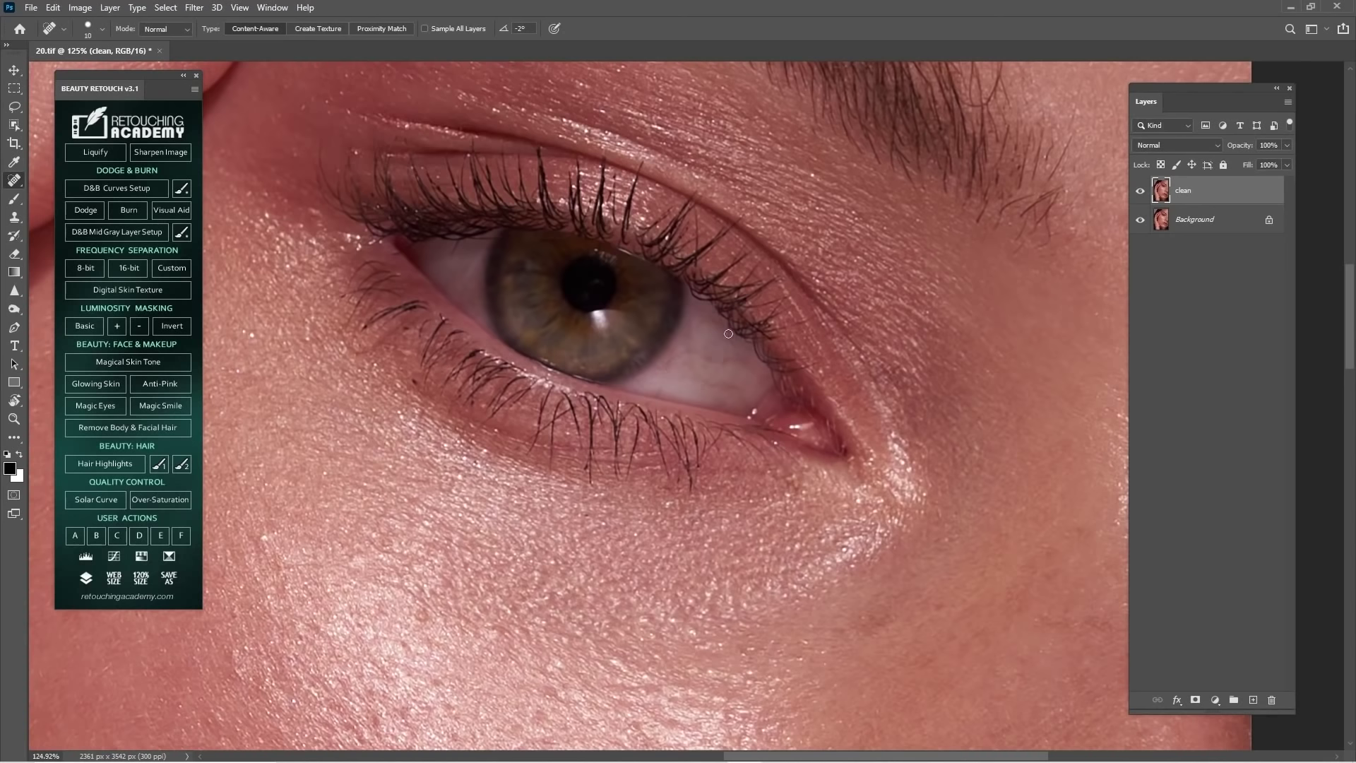
{"action": "left_click_drag", "start_coordinate": [557, 297], "coordinate": [731, 396]}
{"action": "left_click_drag", "start_coordinate": [613, 182], "coordinate": [715, 359]}
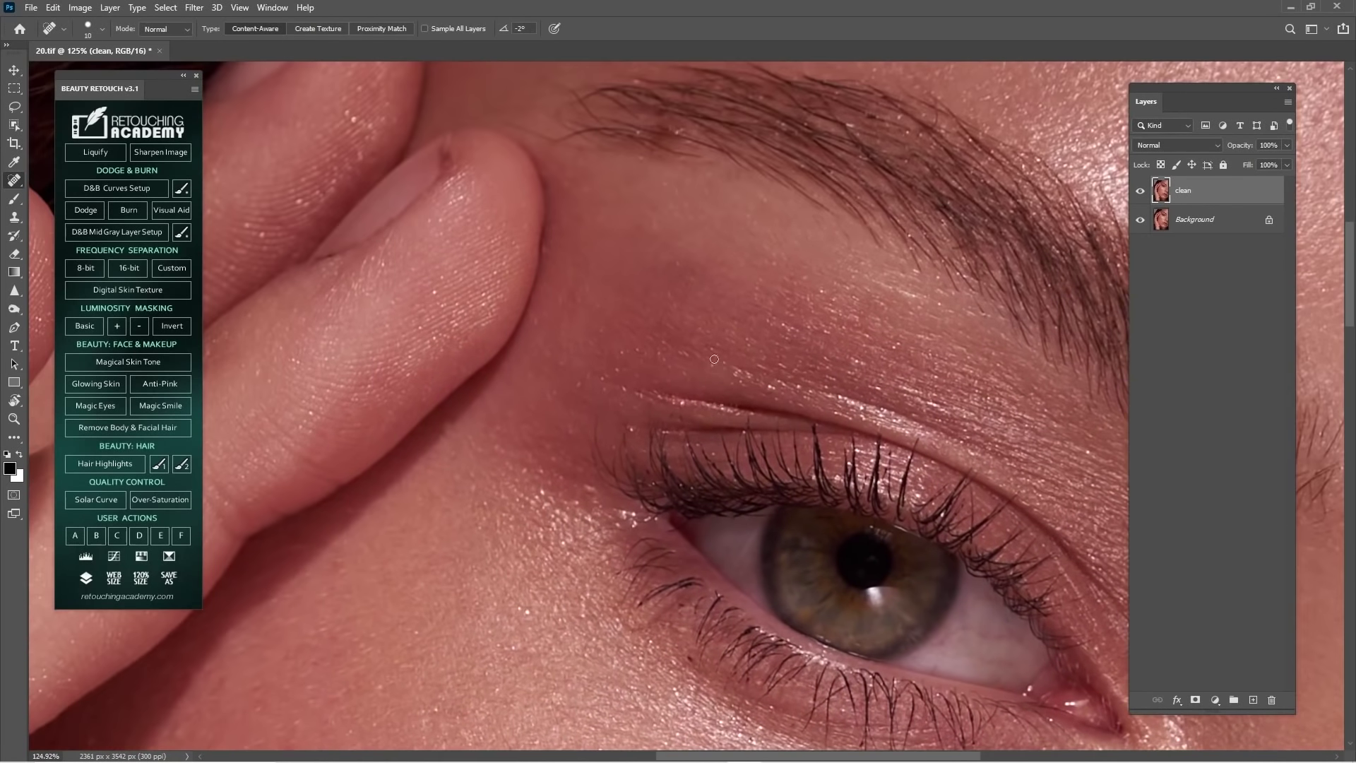
{"action": "key", "text": "bracketright"}
{"action": "key", "text": "bracketright"}
{"action": "mouse_move", "coordinate": [538, 164]}
{"action": "left_mouse_down"}
{"action": "mouse_move", "coordinate": [686, 320]}
{"action": "mouse_move", "coordinate": [836, 325]}
{"action": "left_mouse_up"}
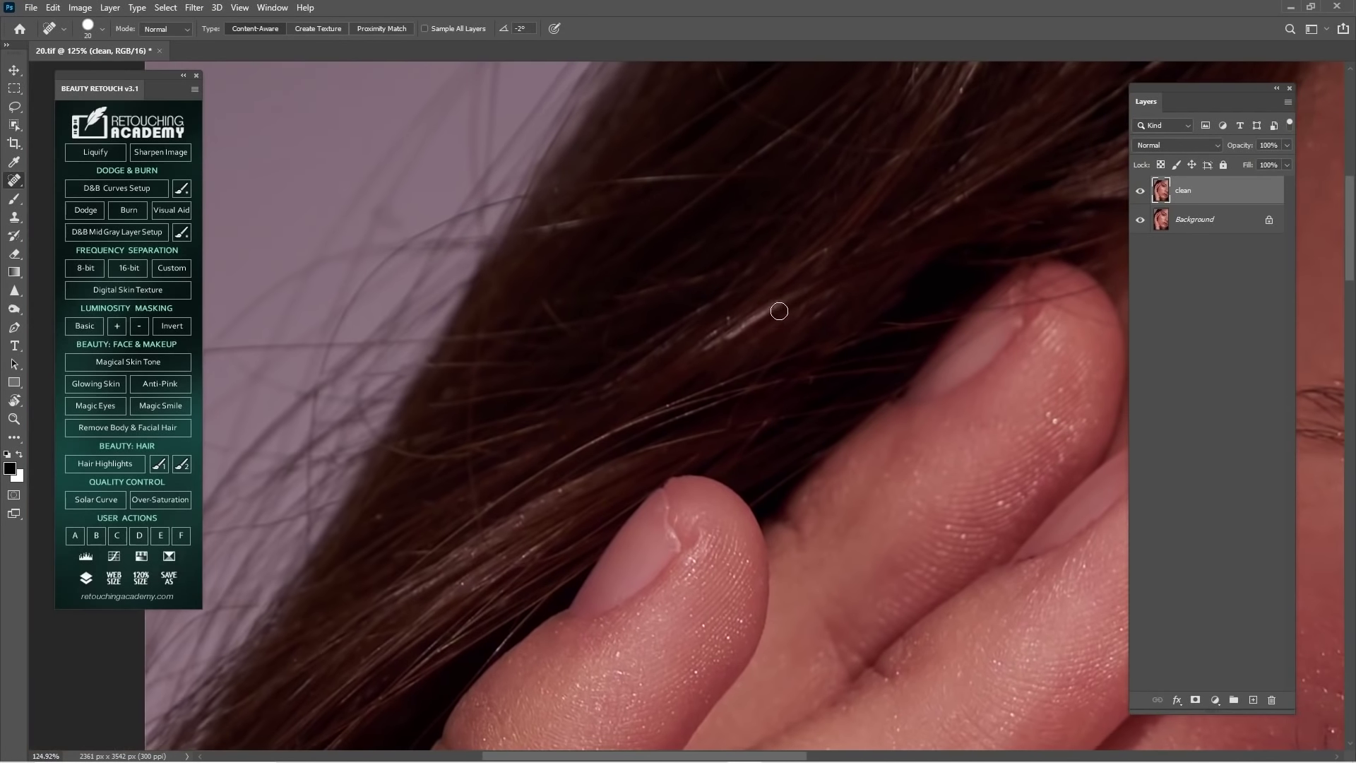
{"action": "key", "text": "ctrl+0"}
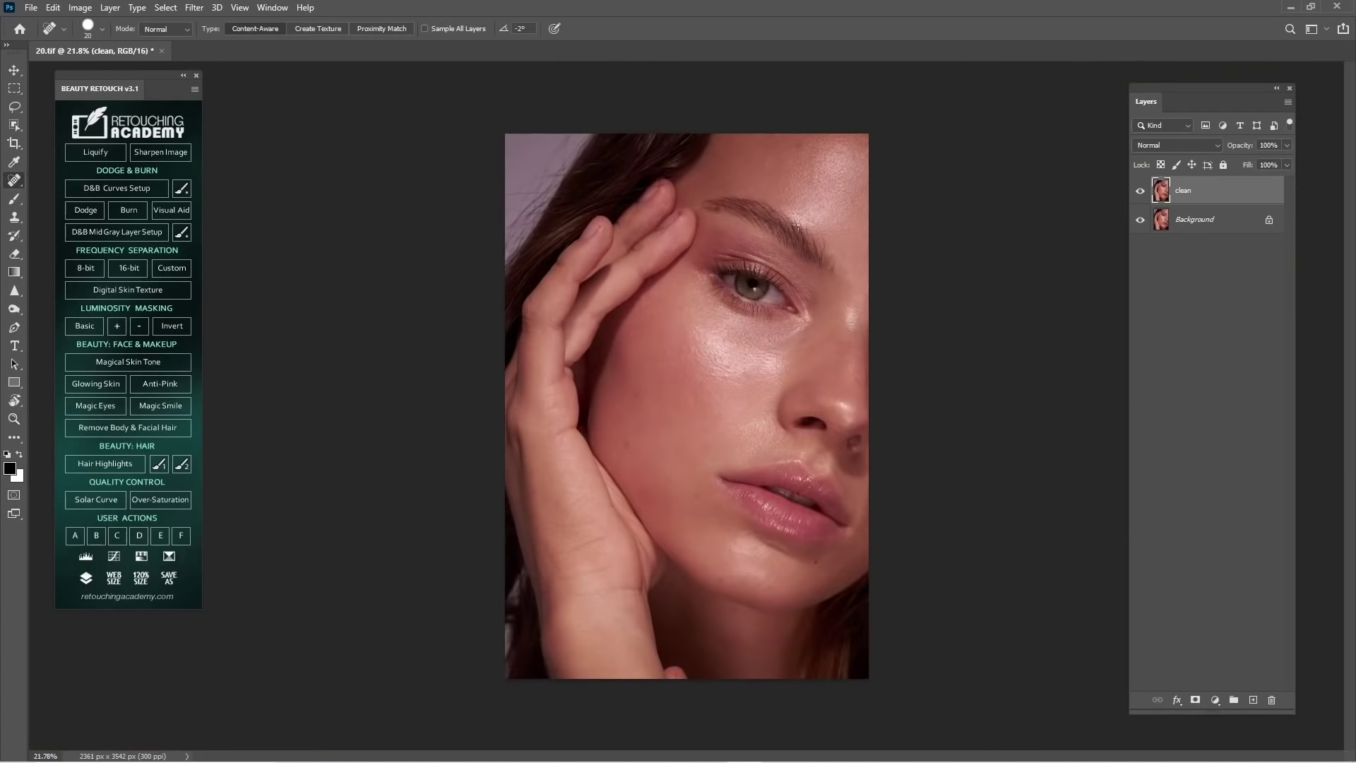
- Heal the stray hair in the dark hair below the chin, near the lower corner of the photo
{"action": "key", "text": "z"}
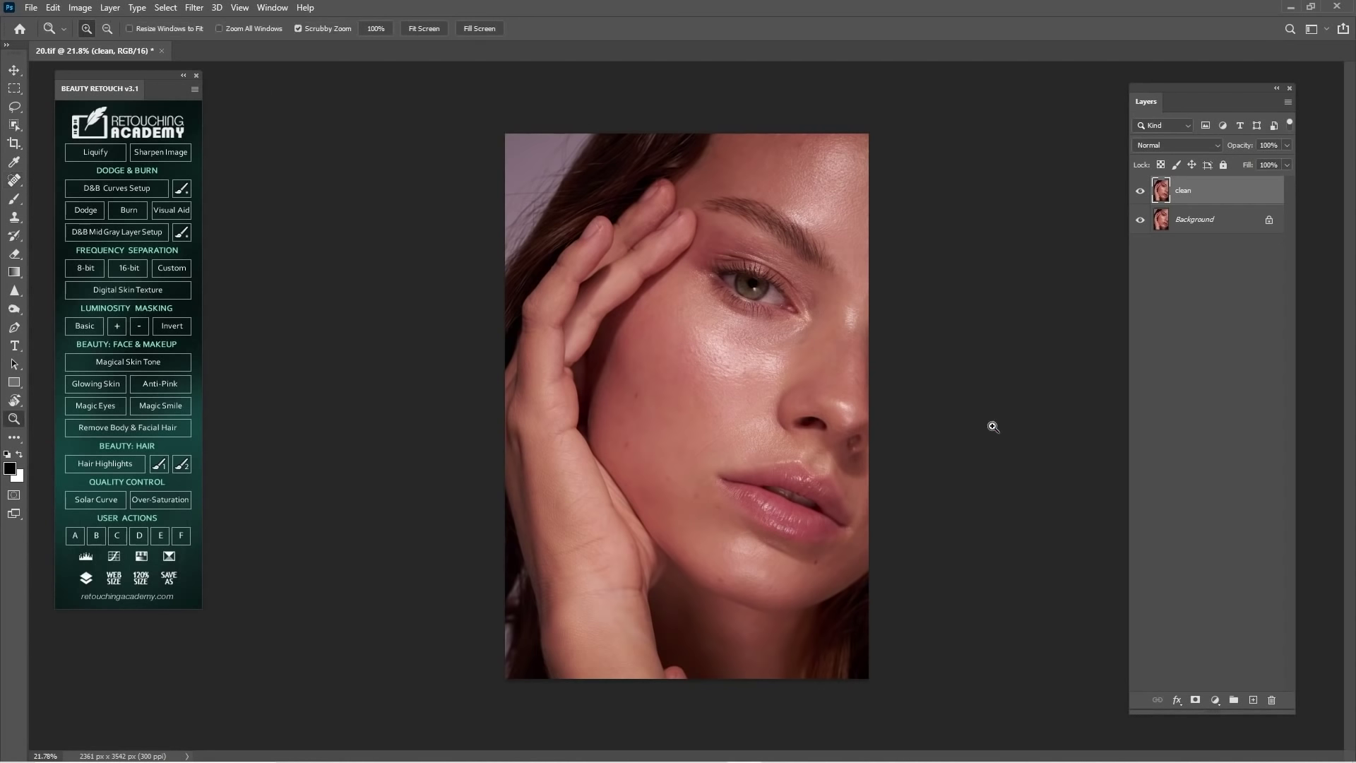
{"action": "mouse_move", "coordinate": [842, 640]}
{"action": "left_mouse_down"}
{"action": "mouse_move", "coordinate": [784, 439]}
{"action": "mouse_move", "coordinate": [792, 486]}
{"action": "left_mouse_up"}
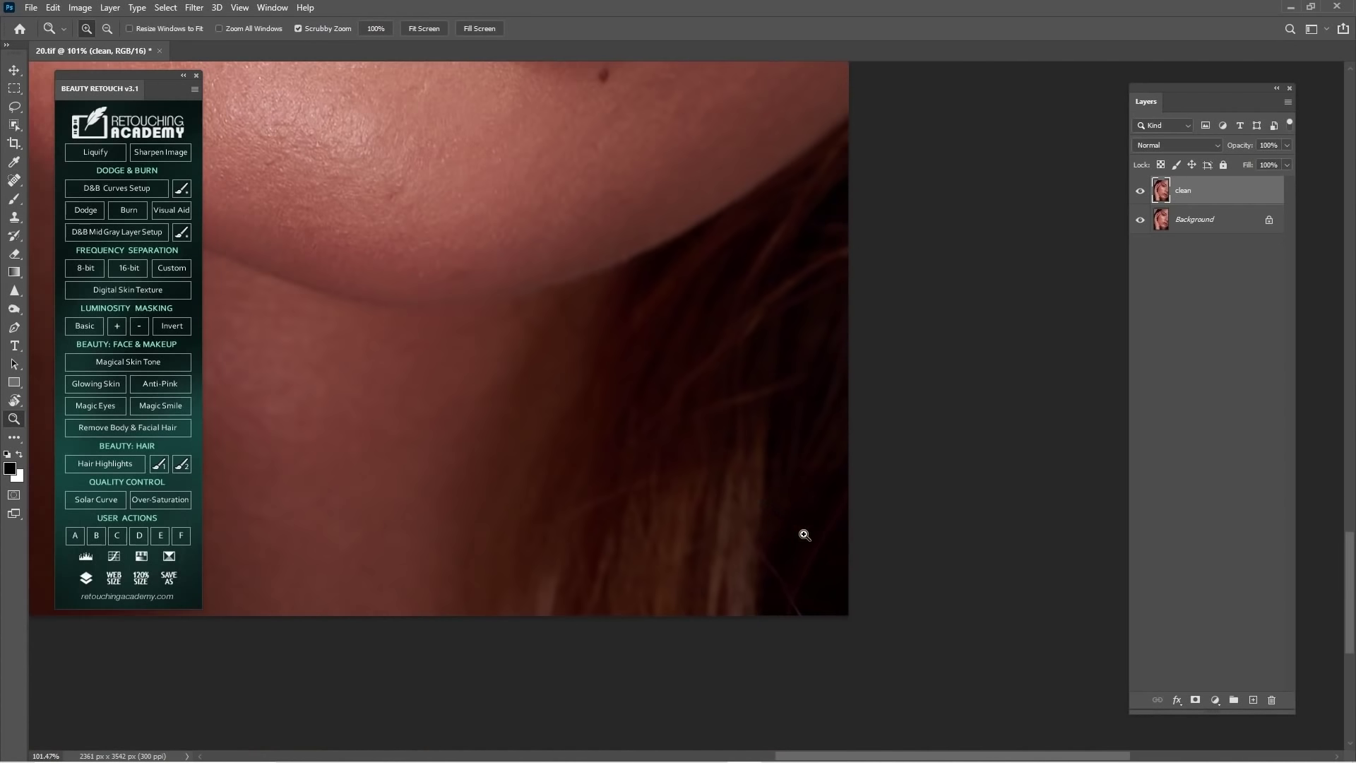
{"action": "key", "text": "j"}
{"action": "left_click", "coordinate": [755, 548]}
{"action": "scroll", "coordinate": [806, 428], "scroll_direction": "down", "scroll_amount": 5}
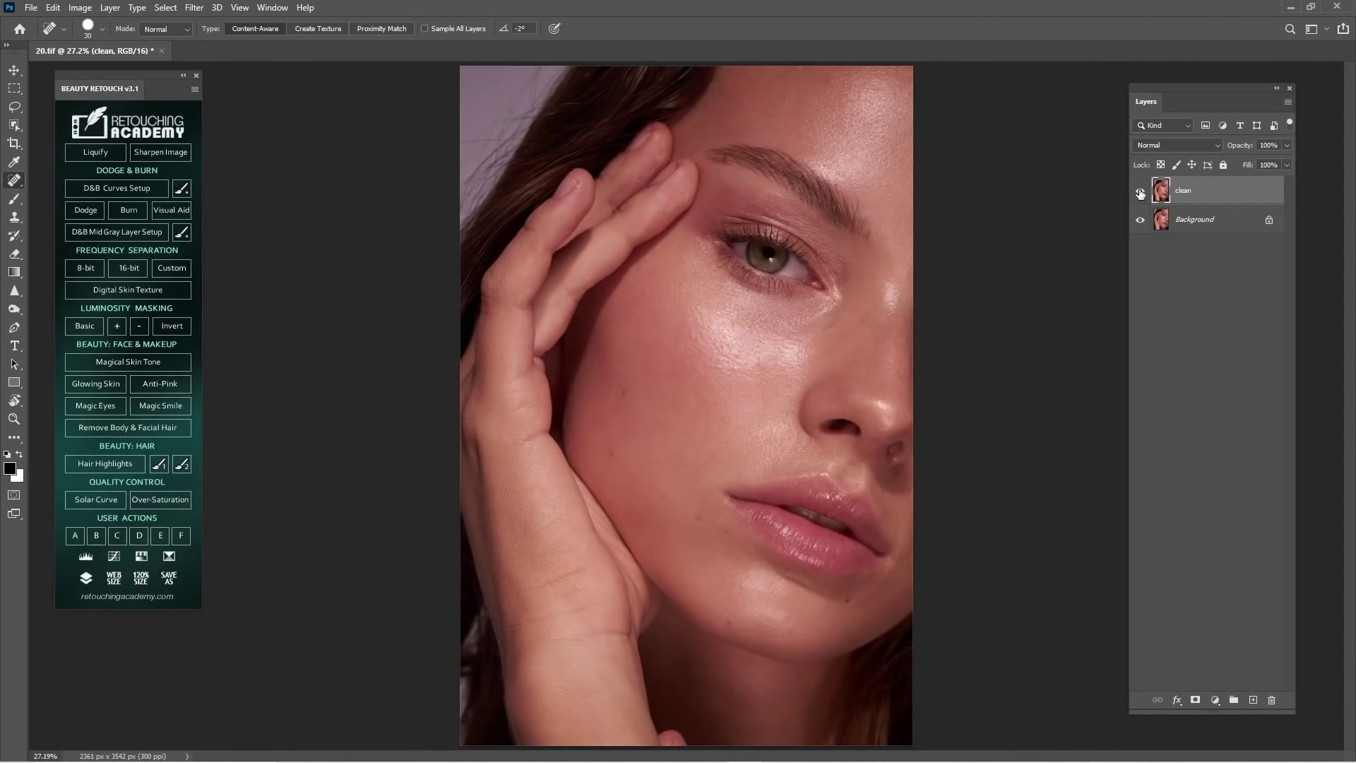
- Compare the portrait before and after retouching by hiding and showing the "clean" layer several times
{"action": "left_click", "coordinate": [1142, 192]}
{"action": "left_click", "coordinate": [1141, 194]}
{"action": "left_click", "coordinate": [1141, 193]}
{"action": "left_click", "coordinate": [1141, 195]}
{"action": "left_click", "coordinate": [1146, 201]}
{"action": "left_click", "coordinate": [1144, 195]}
- Duplicate the Background layer, name the copy "sooc", and place it above the "clean" layer
{"action": "left_click", "coordinate": [1194, 219]}
{"action": "key", "text": "ctrl+j"}
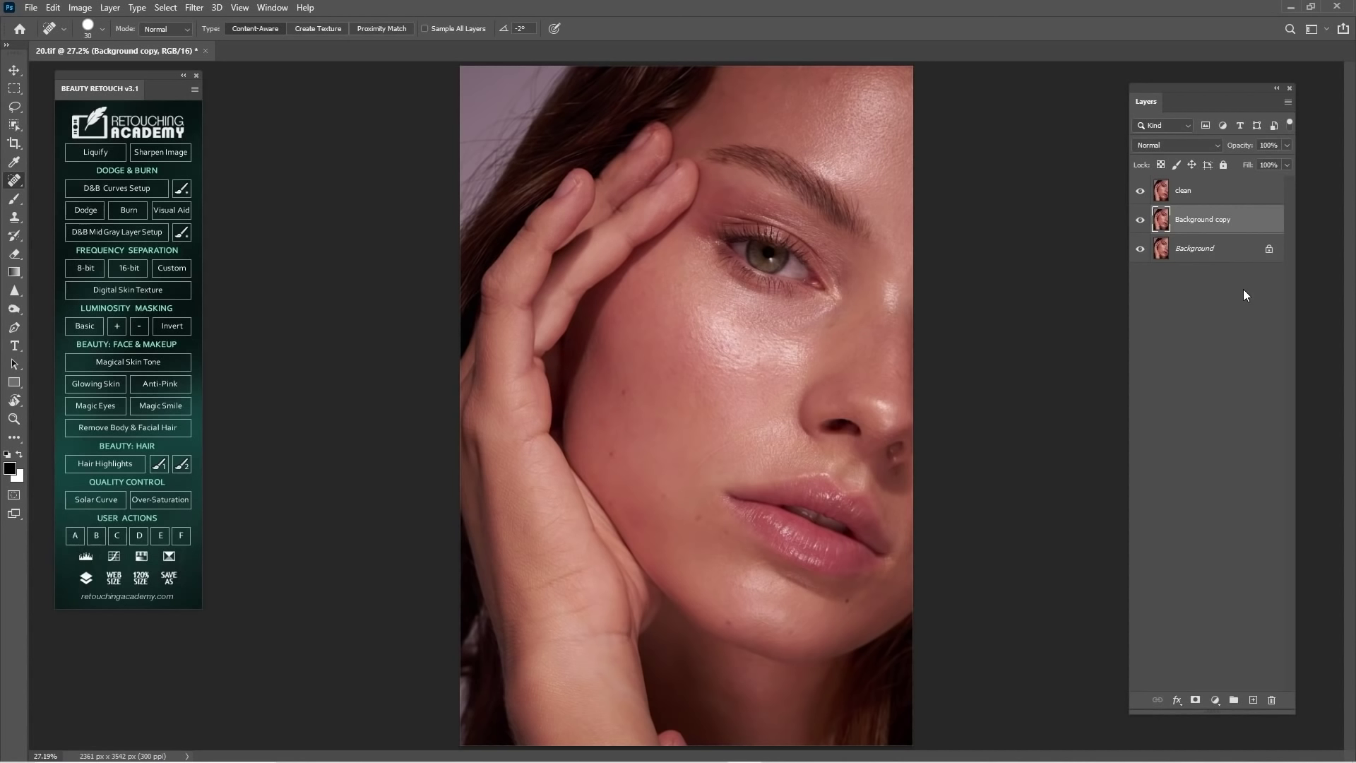
{"action": "double_click", "coordinate": [1211, 220]}
{"action": "type", "text": "sooc"}
{"action": "key", "text": "Return"}
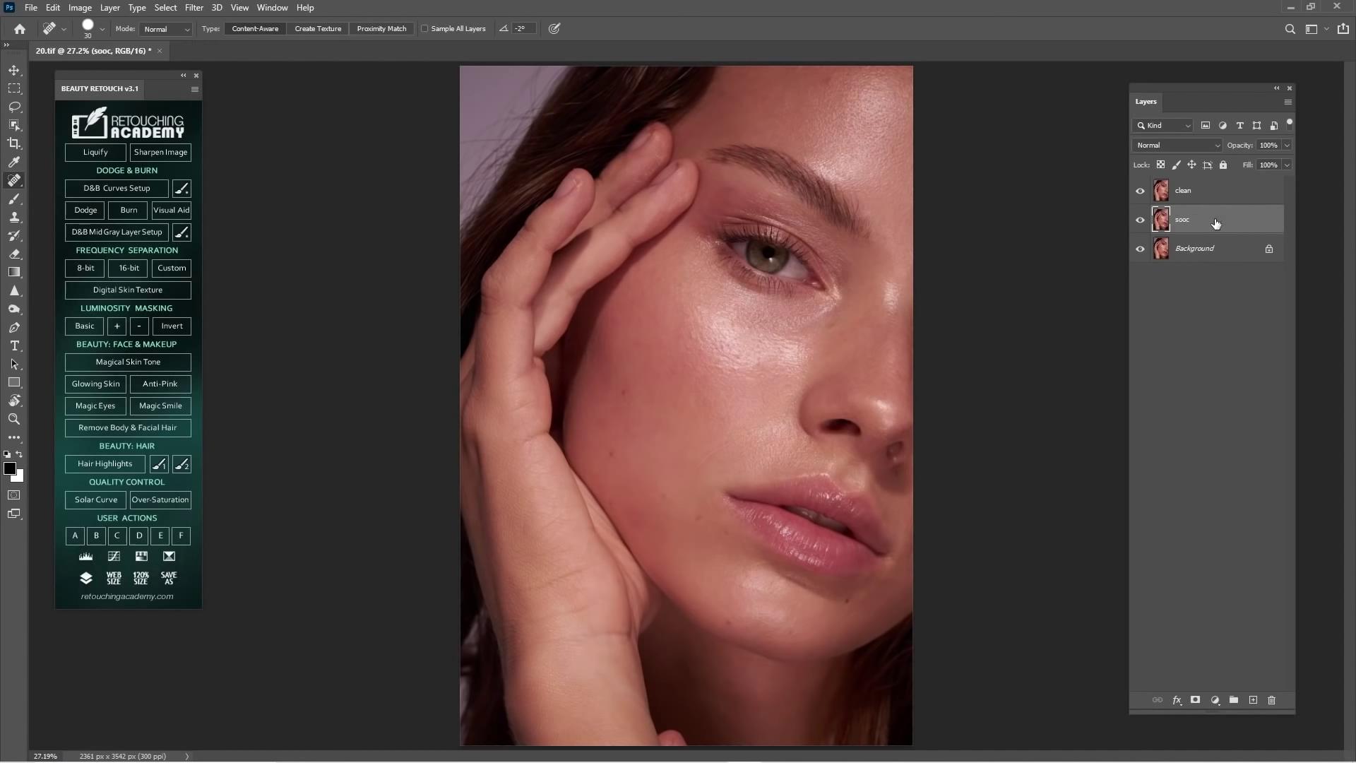
{"action": "left_click_drag", "start_coordinate": [1186, 225], "coordinate": [1164, 197]}
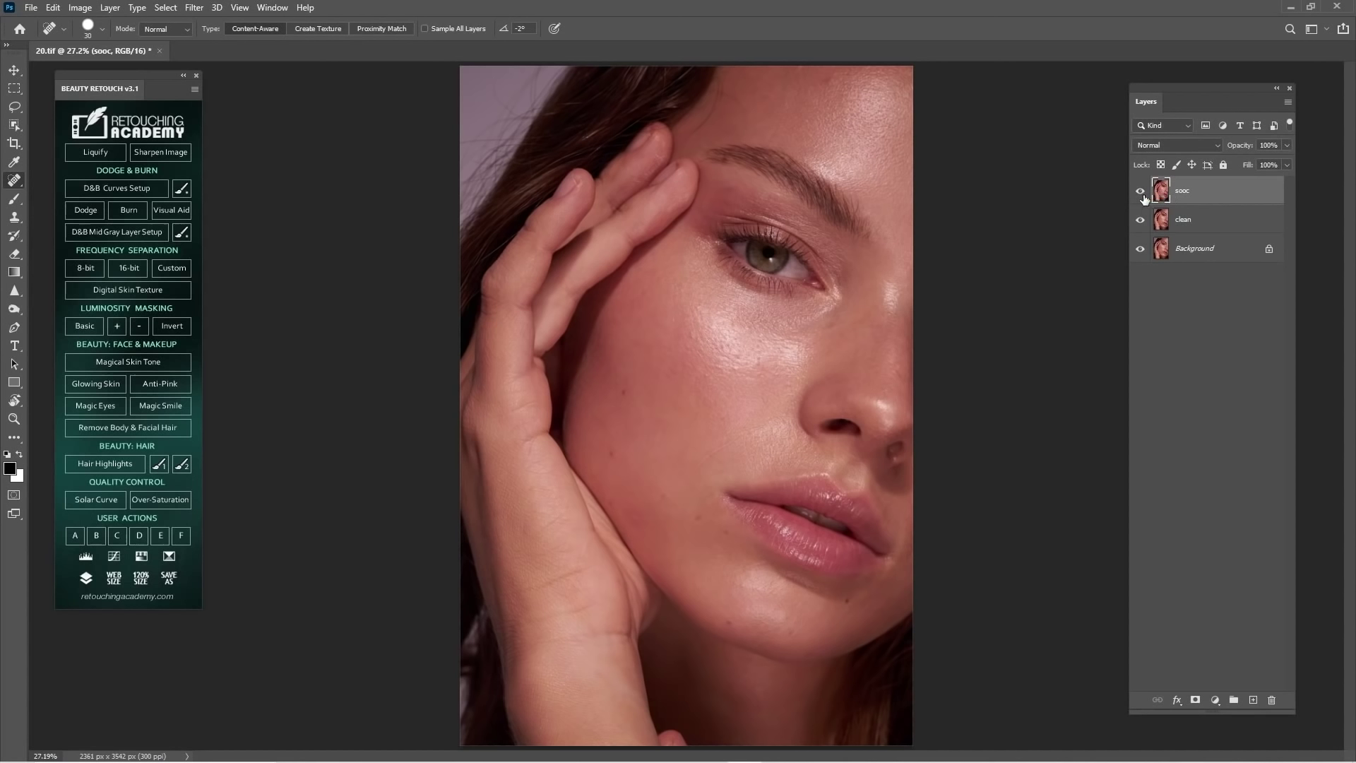
- Hide the "sooc" layer and merge the retouched "clean" layer into the Background layer
{"action": "left_click", "coordinate": [1145, 199]}
{"action": "left_click", "coordinate": [1145, 199]}
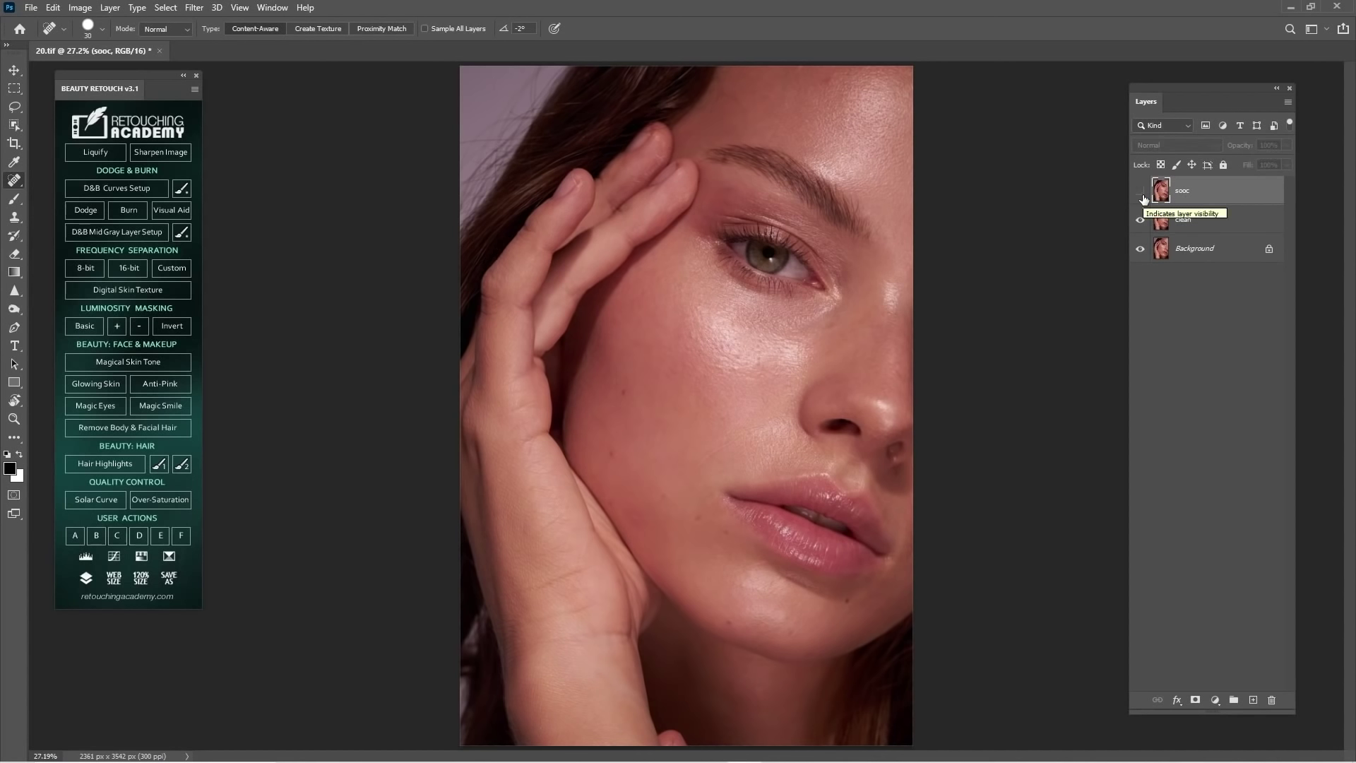
{"action": "left_click", "coordinate": [1194, 219]}
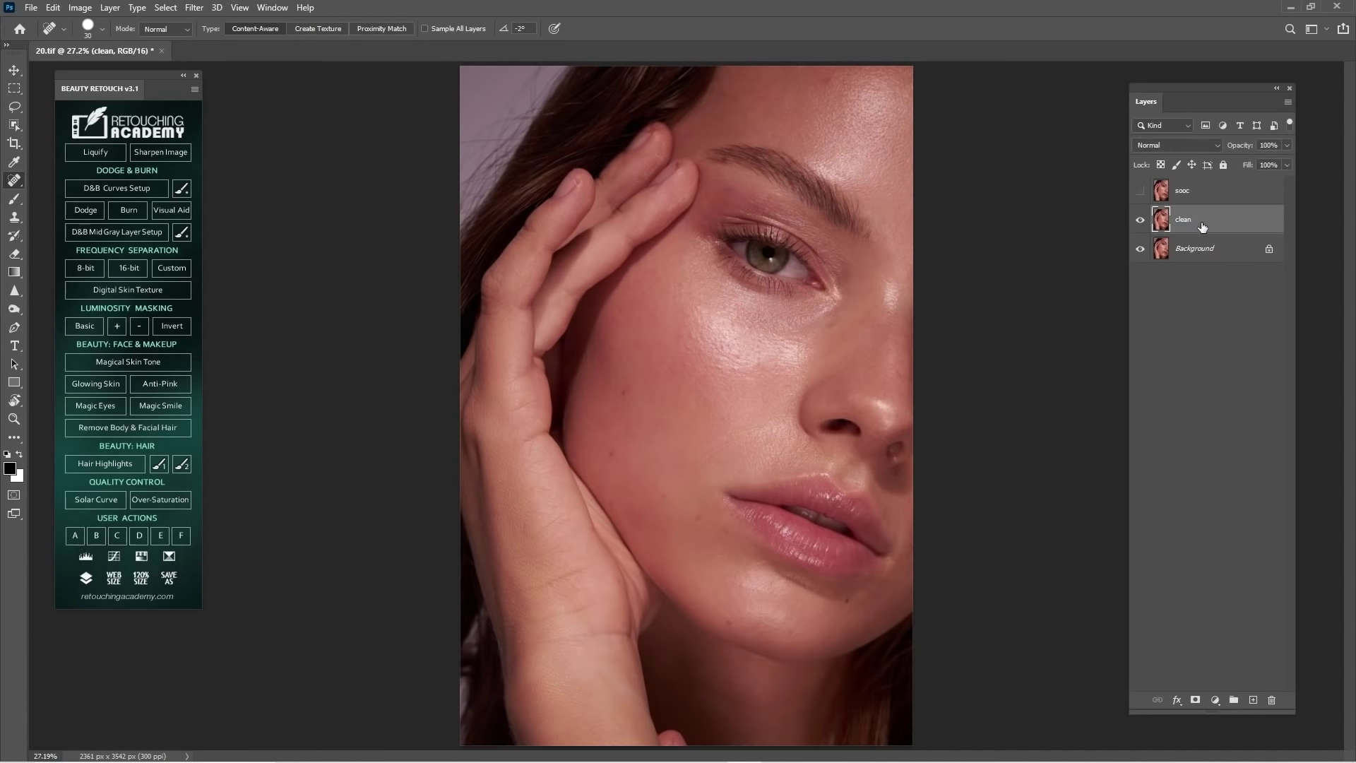
{"action": "left_click", "coordinate": [1139, 223]}
{"action": "left_click", "coordinate": [1205, 256], "text": "shift"}
{"action": "key", "text": "ctrl+e"}
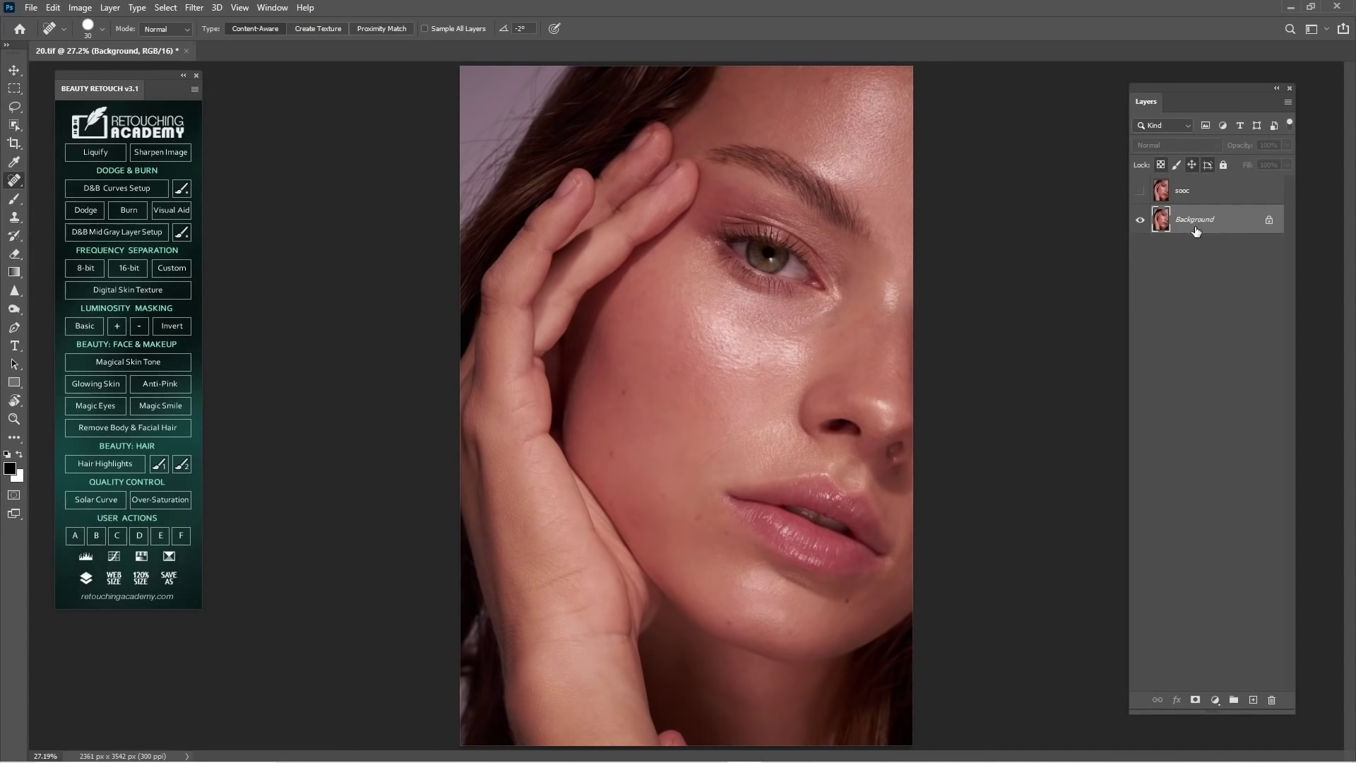
- Run the 8-bit Frequency Separation action from the Beauty Retouch set on the portrait, up to its Gaussian Blur settings
{"action": "mouse_move", "coordinate": [155, 83]}
{"action": "left_mouse_down"}
{"action": "mouse_move", "coordinate": [188, 77]}
{"action": "mouse_move", "coordinate": [178, 86]}
{"action": "left_mouse_up"}
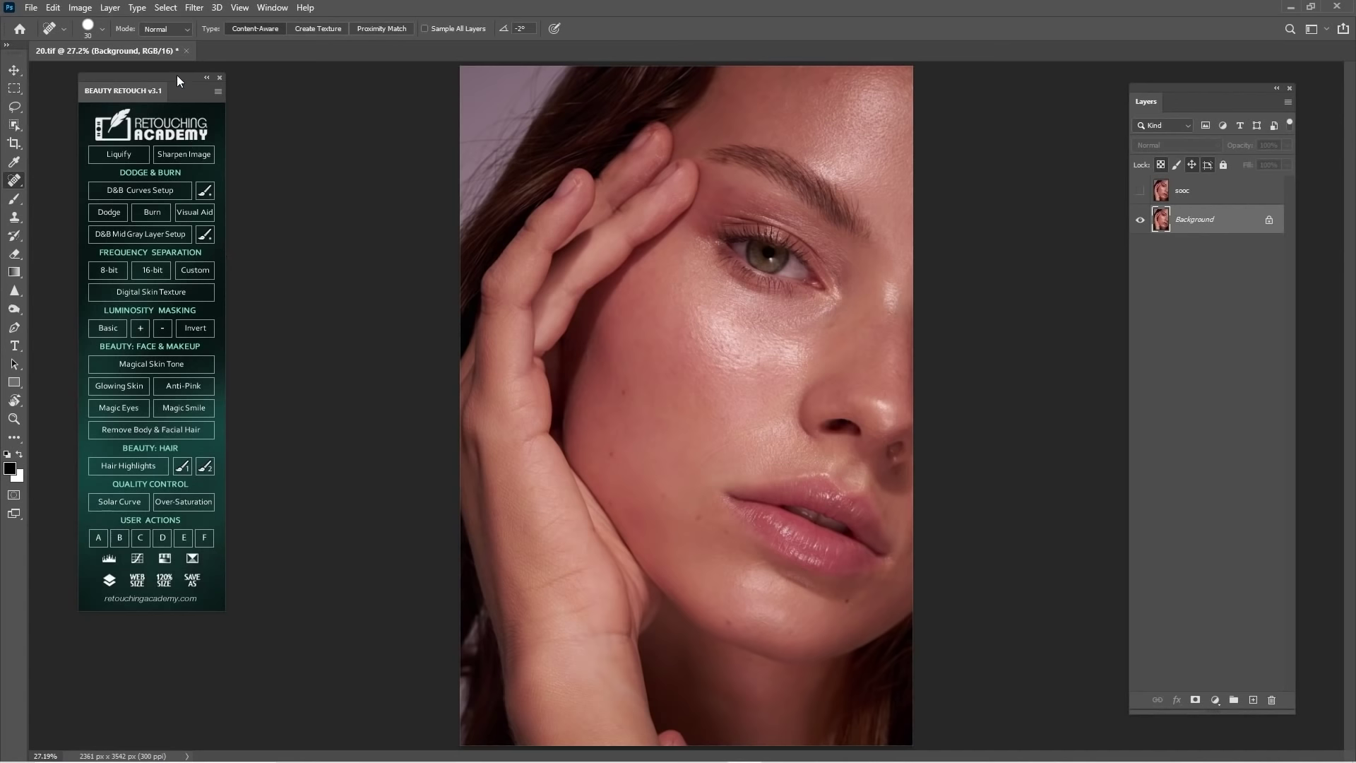
{"action": "left_click_drag", "start_coordinate": [177, 83], "coordinate": [175, 82]}
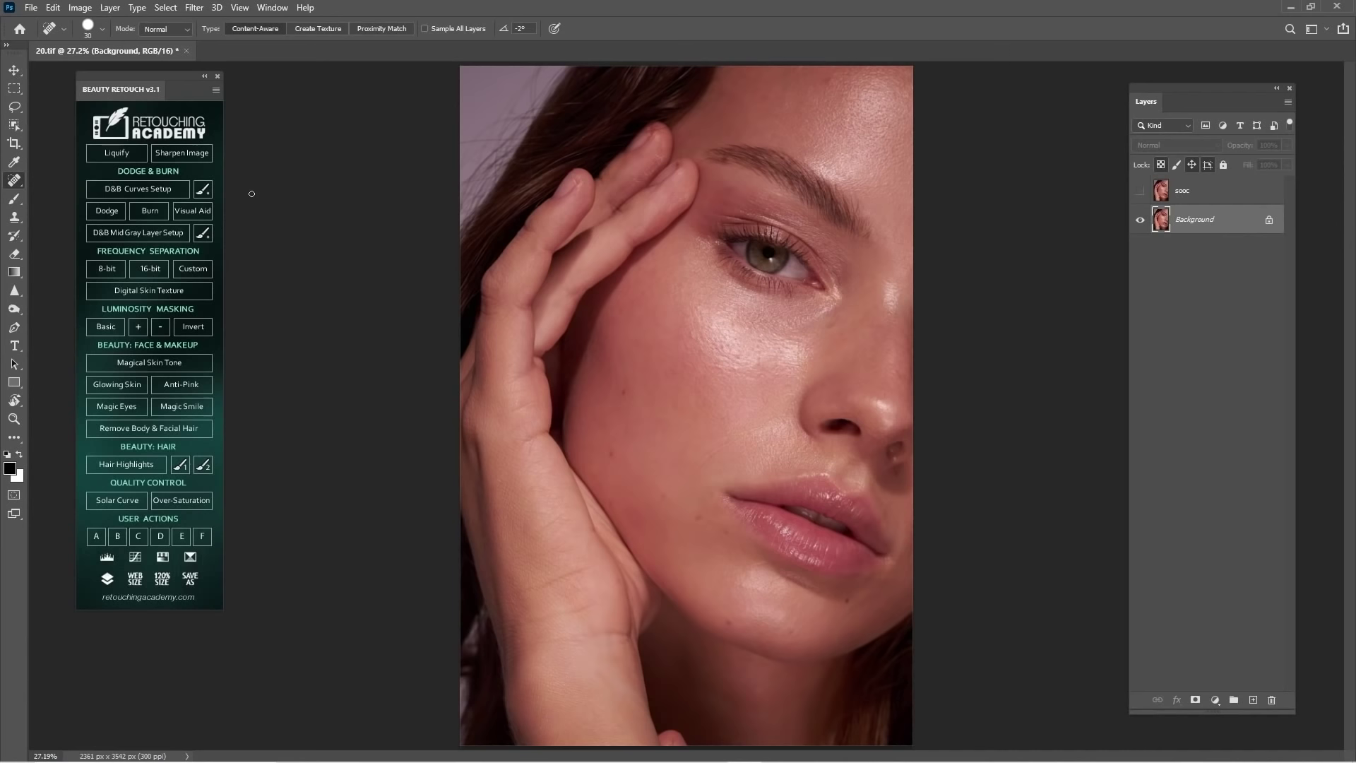
{"action": "left_click", "coordinate": [113, 270]}
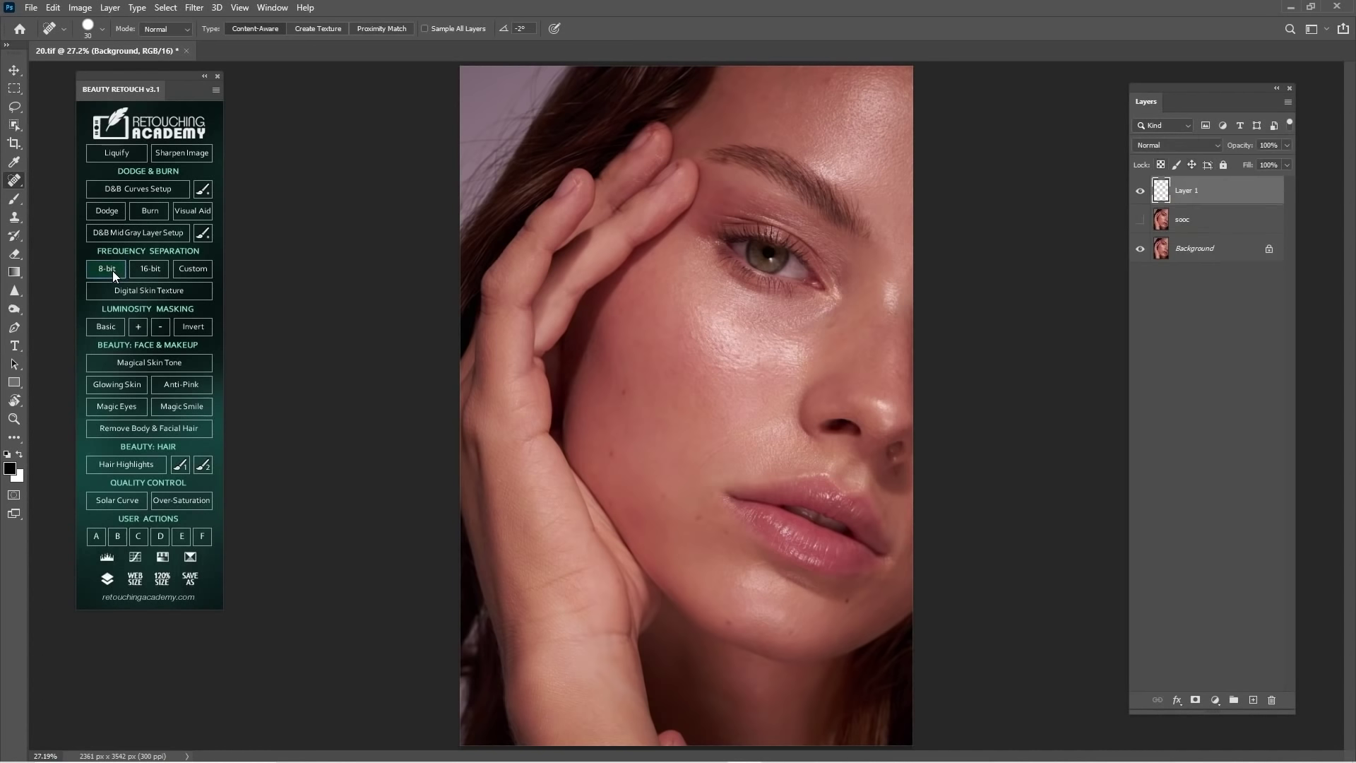
{"action": "left_click_drag", "start_coordinate": [1024, 250], "coordinate": [1047, 229]}
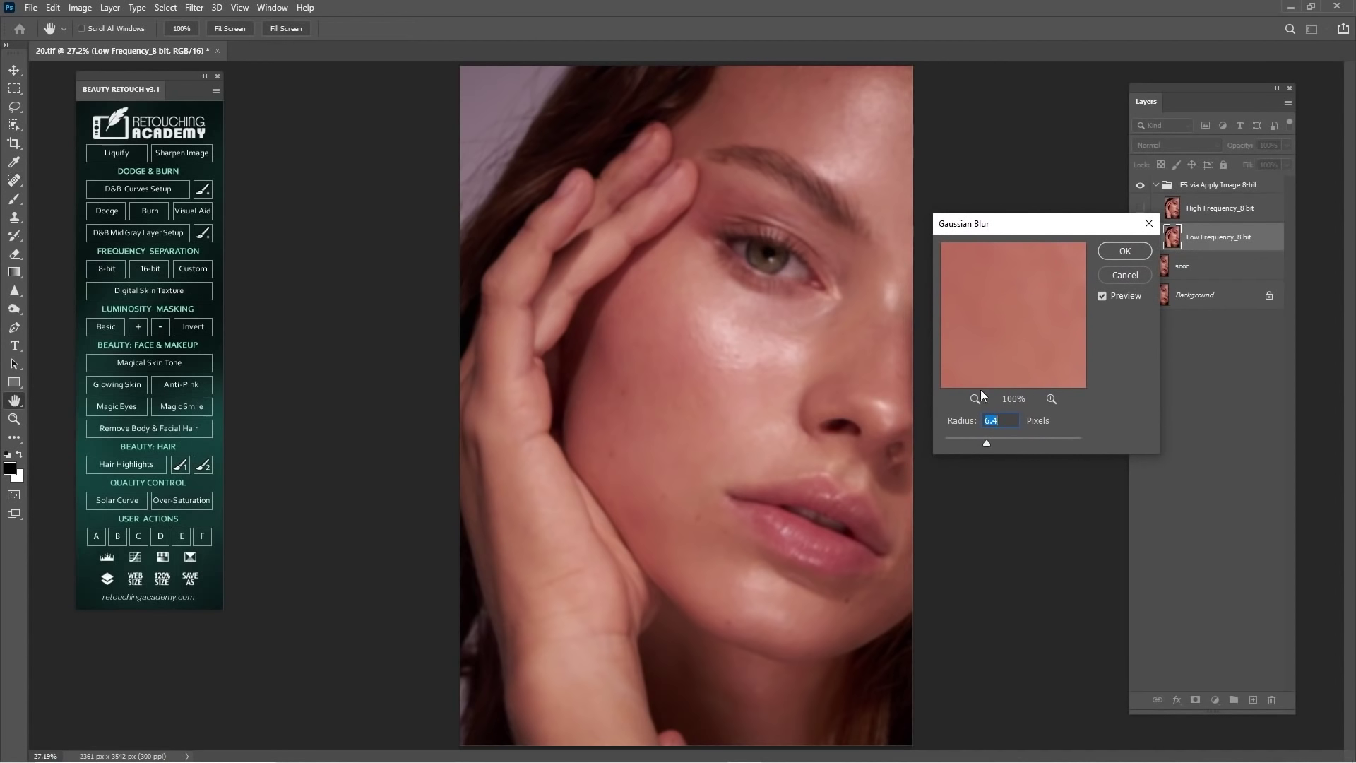
- Examine the Gaussian Blur preview of the skin at several zoom levels, from close-up to the whole face
{"action": "left_click", "coordinate": [977, 397]}
{"action": "left_click", "coordinate": [977, 398]}
{"action": "left_click", "coordinate": [975, 400]}
{"action": "left_click", "coordinate": [974, 399]}
{"action": "left_click", "coordinate": [974, 399]}
{"action": "left_click", "coordinate": [974, 400]}
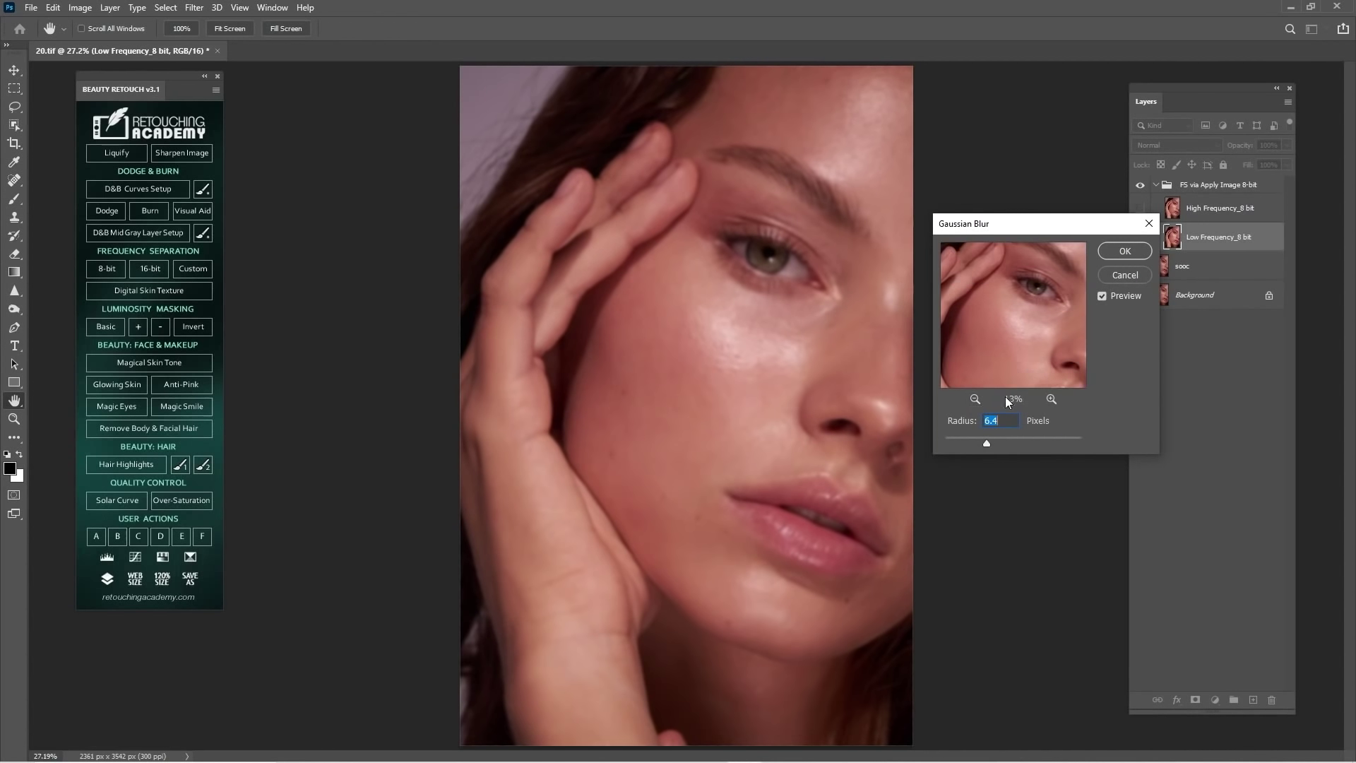
{"action": "left_click", "coordinate": [975, 399]}
{"action": "left_click", "coordinate": [975, 399]}
{"action": "left_click", "coordinate": [1051, 400]}
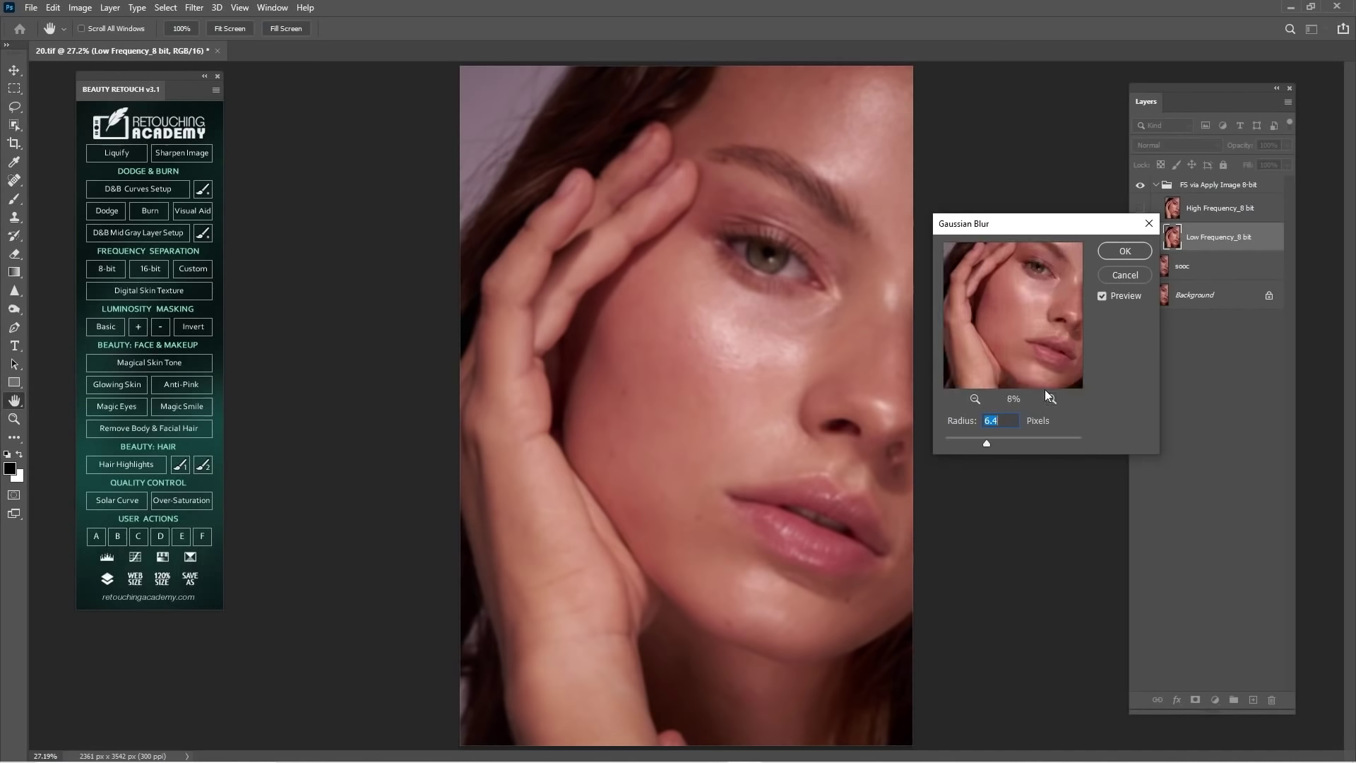
{"action": "left_click", "coordinate": [1050, 399]}
{"action": "left_click", "coordinate": [1051, 399]}
{"action": "left_click", "coordinate": [1050, 399]}
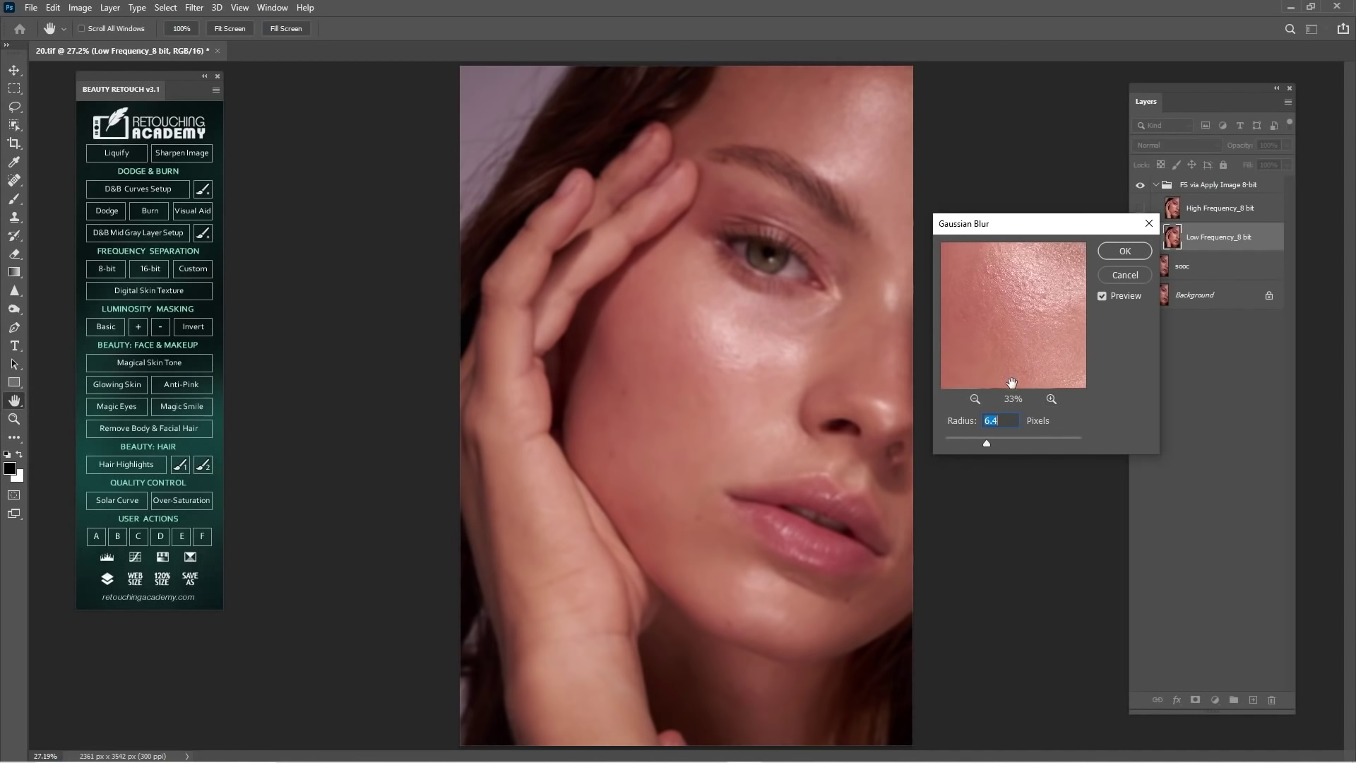
{"action": "left_click", "coordinate": [1051, 399]}
{"action": "left_click", "coordinate": [980, 399]}
{"action": "left_click", "coordinate": [979, 400]}
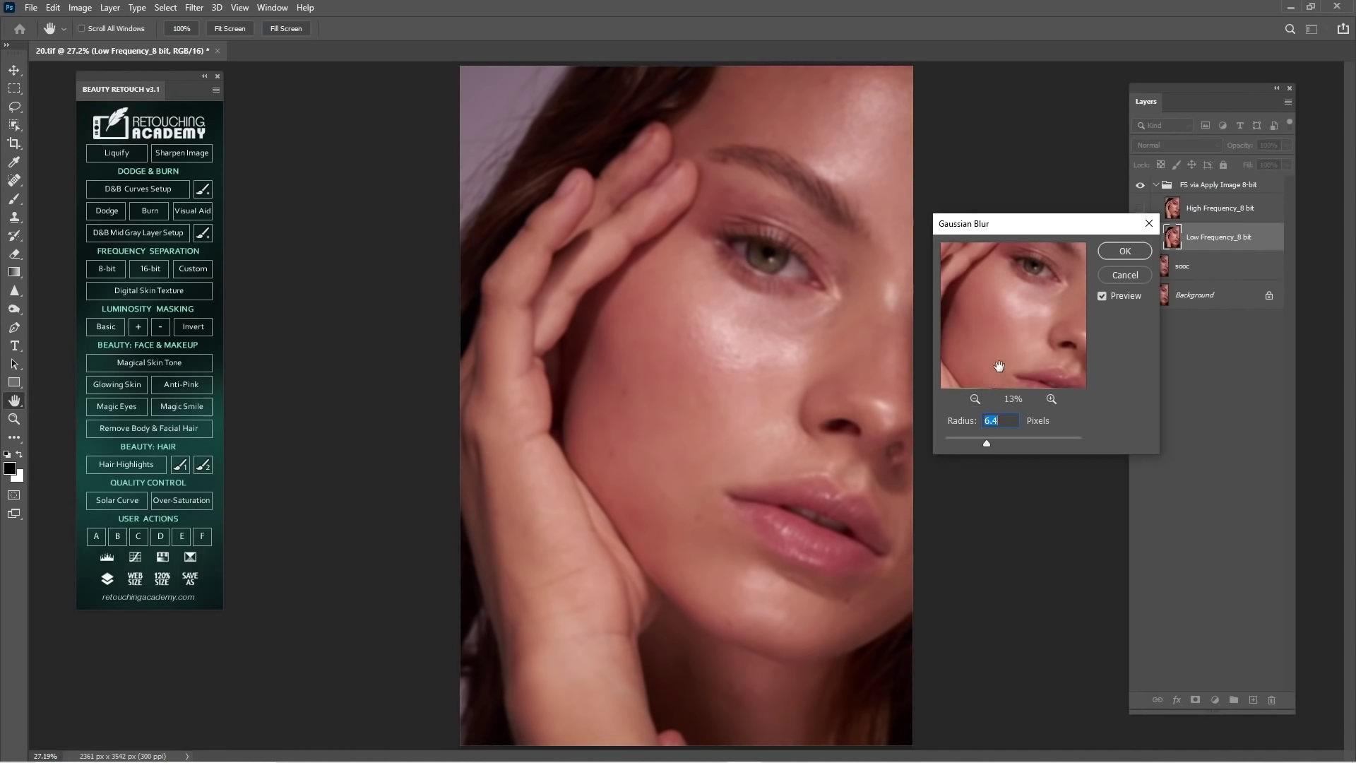
{"action": "left_click", "coordinate": [979, 400]}
{"action": "left_click", "coordinate": [979, 399]}
{"action": "left_click", "coordinate": [980, 399]}
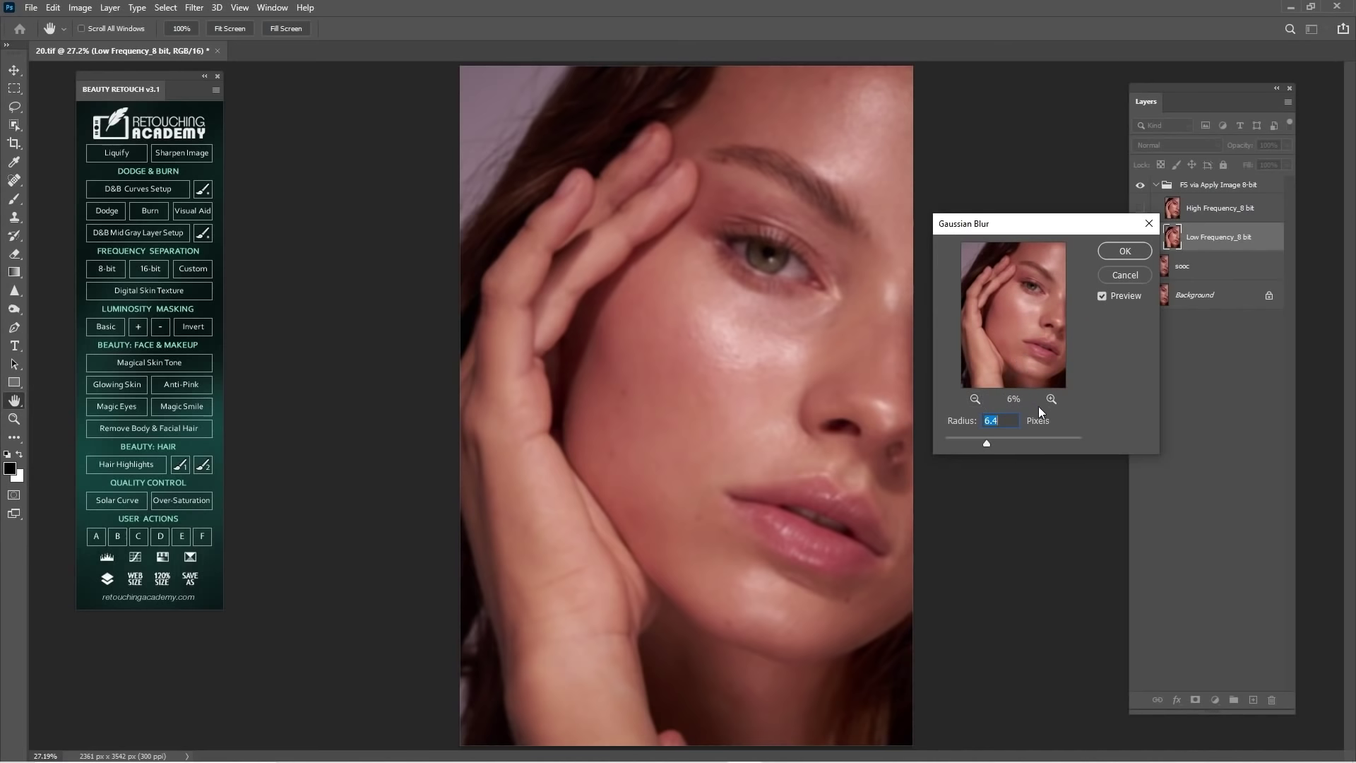
- Apply the Gaussian Blur with a radius of 8 pixels and move the "sooc" layer above the frequency separation group
{"action": "type", "text": "8"}
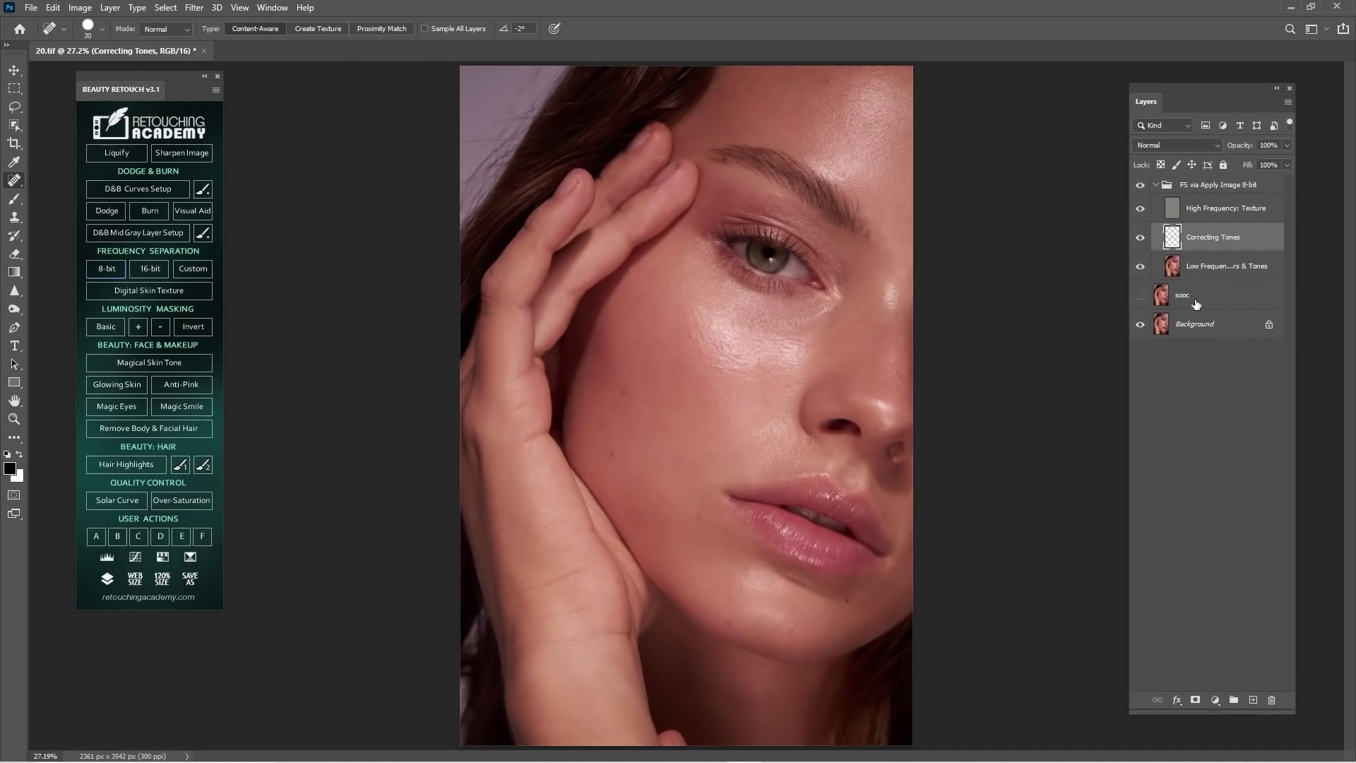
{"action": "left_click_drag", "start_coordinate": [1196, 303], "coordinate": [1211, 181]}
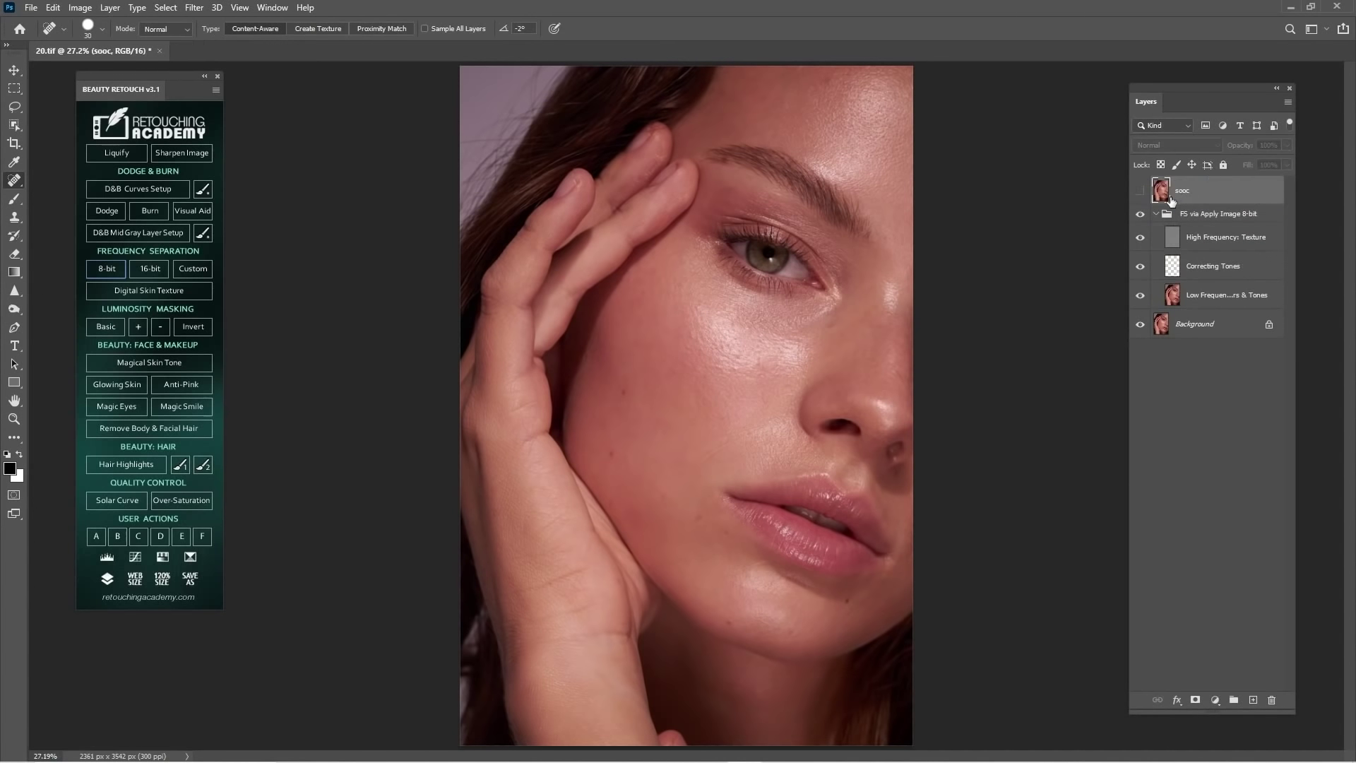
- Duplicate the low-frequency layer, clip the copy to the original, and hide the "High Frequency: Texture" and "Correcting Tones" layers
{"action": "left_click", "coordinate": [1225, 300]}
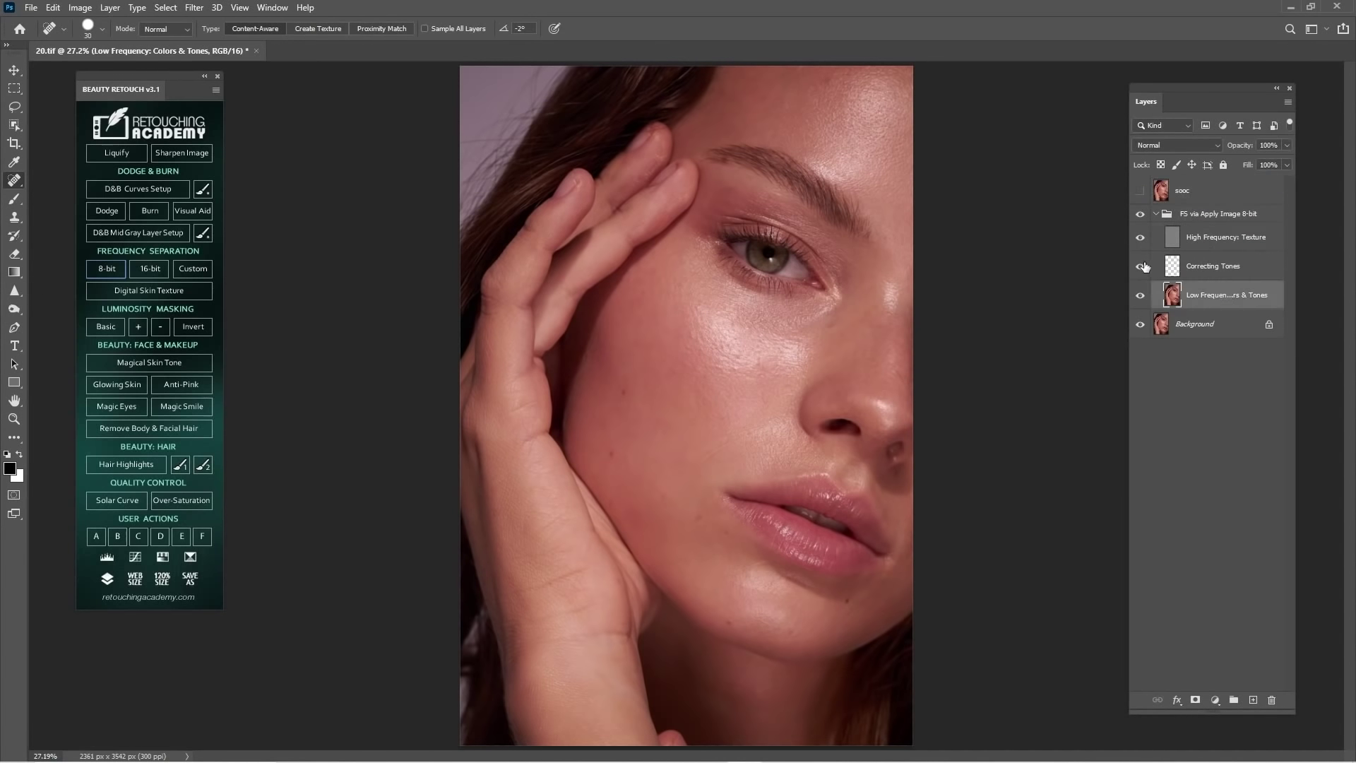
{"action": "left_click_drag", "start_coordinate": [1240, 295], "coordinate": [1254, 700]}
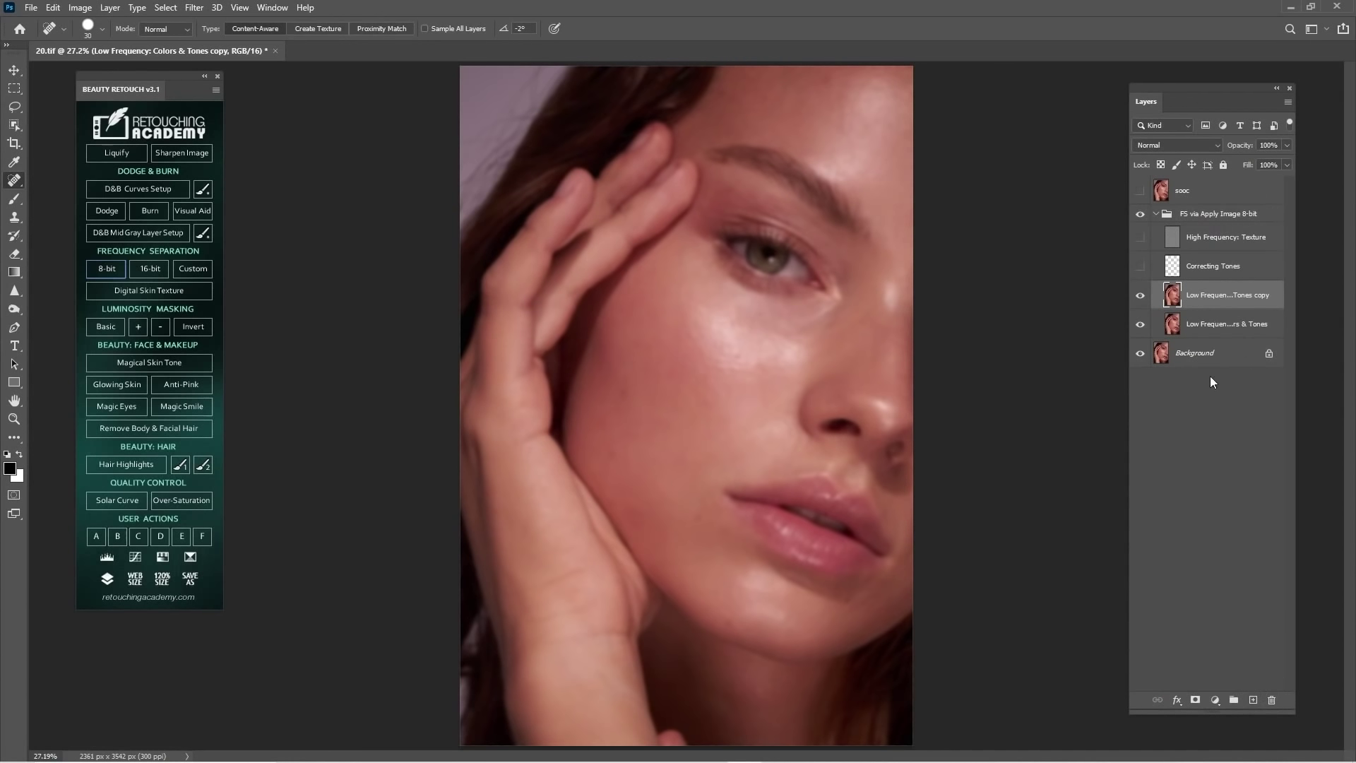
{"action": "right_click", "coordinate": [1201, 303]}
{"action": "left_click", "coordinate": [1086, 437]}
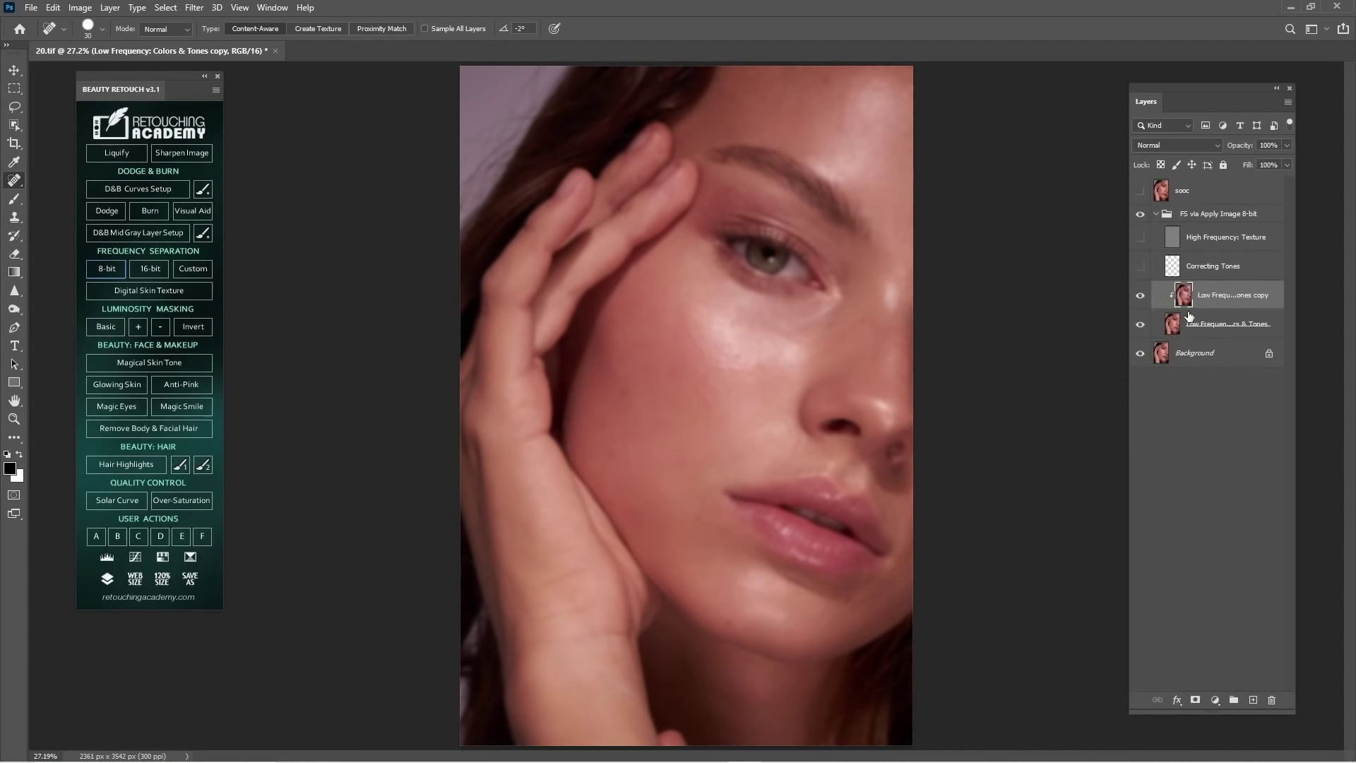
{"action": "right_click", "coordinate": [1218, 302]}
{"action": "left_click", "coordinate": [1248, 304]}
- Set up the Mixer Brush with Wet 10%, Load 15%, Mix 25% and Flow 22%
{"action": "left_click_drag", "start_coordinate": [14, 198], "coordinate": [48, 212]}
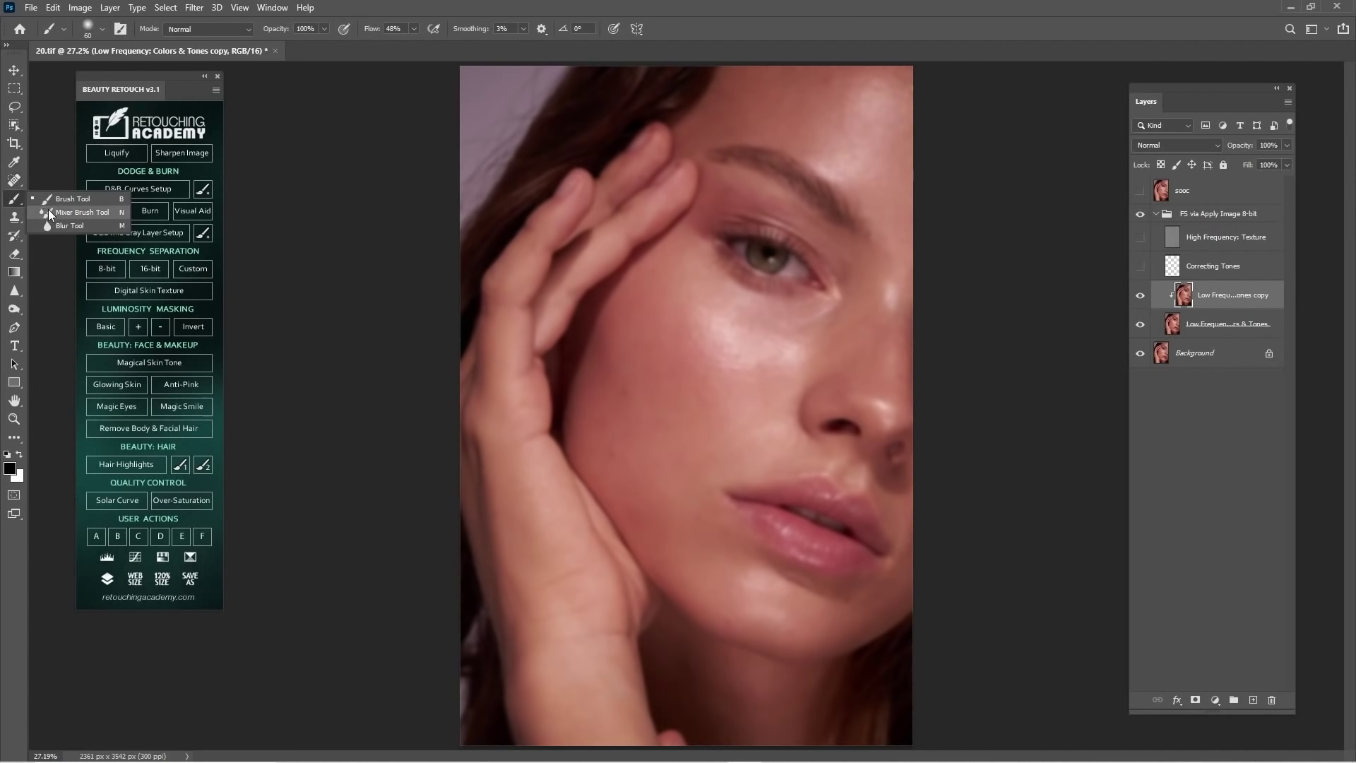
{"action": "left_click", "coordinate": [53, 209]}
{"action": "right_click", "coordinate": [15, 206]}
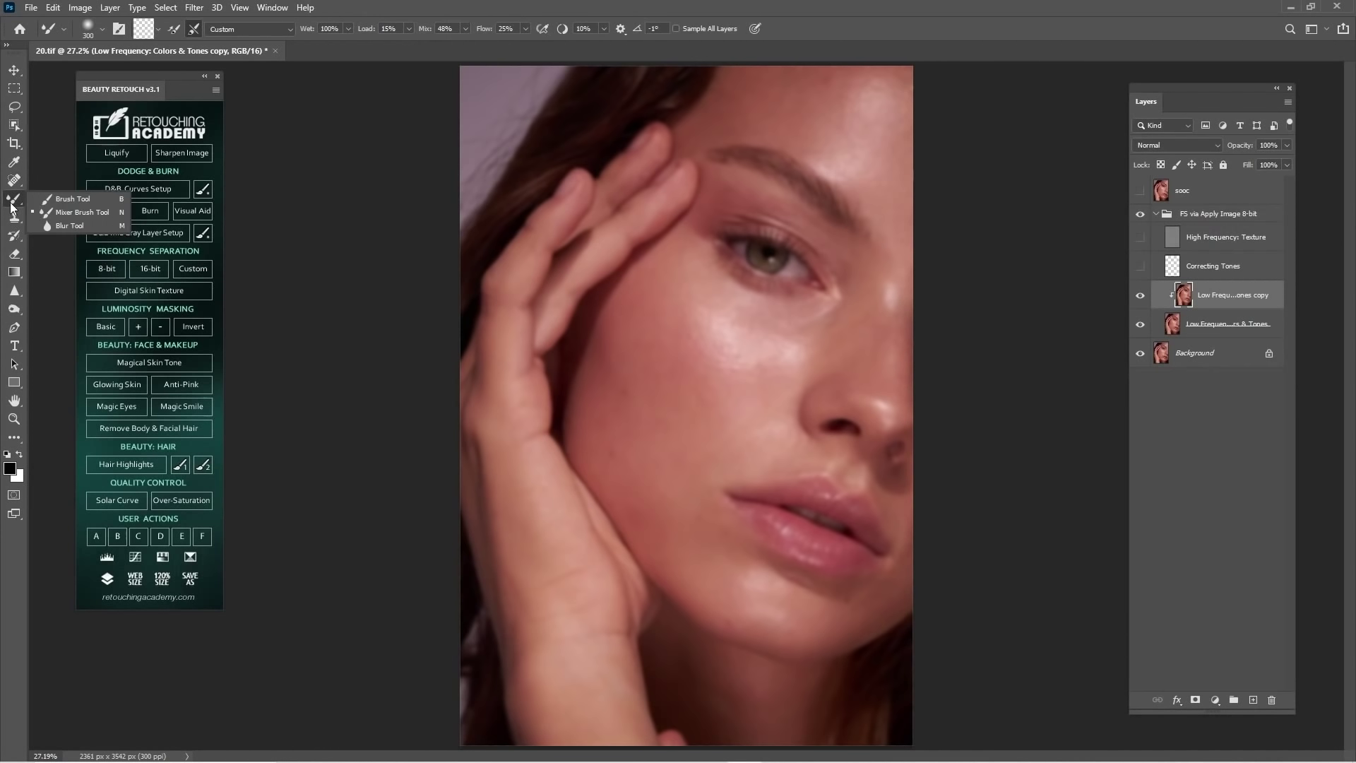
{"action": "left_click", "coordinate": [47, 209]}
{"action": "left_click", "coordinate": [342, 30]}
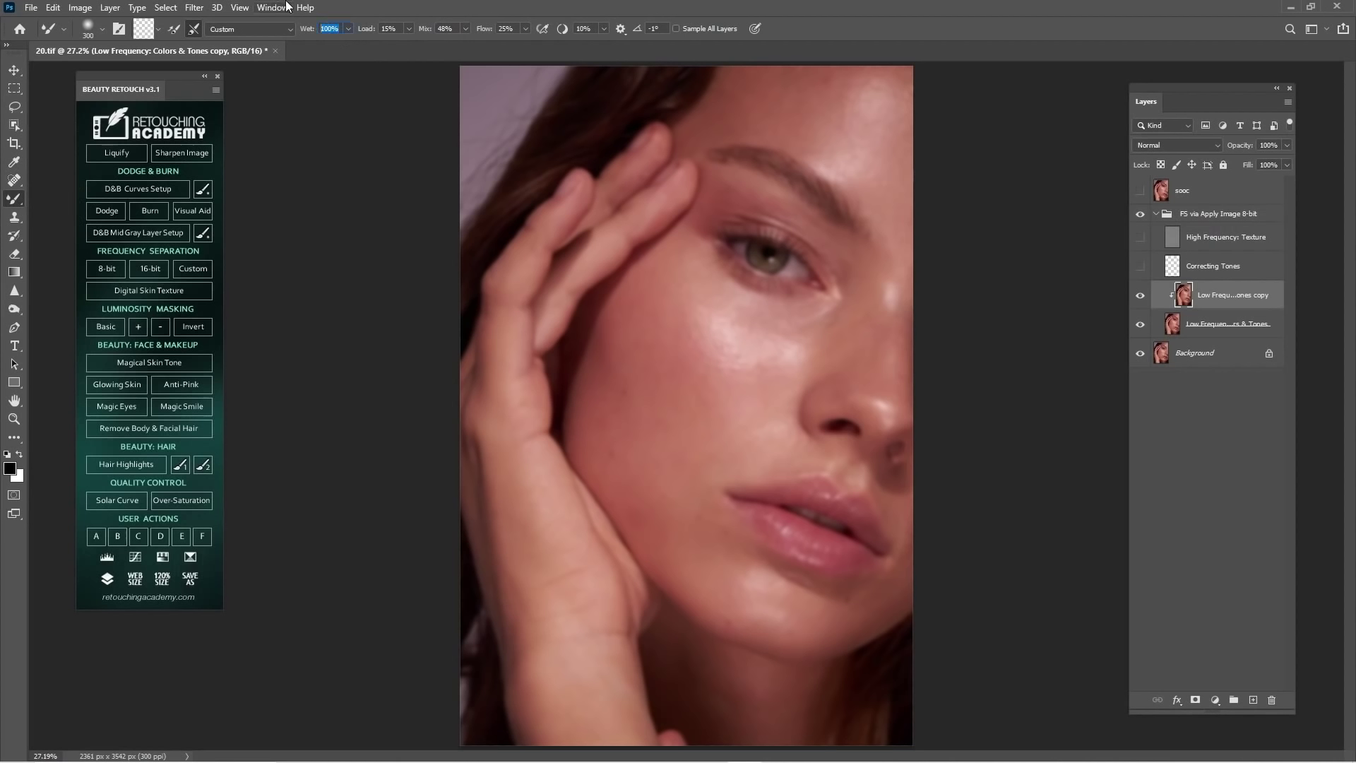
{"action": "type", "text": "15"}
{"action": "type", "text": "2"}
{"action": "key", "text": "Tab"}
{"action": "type", "text": "22"}
{"action": "key", "text": "Return"}
{"action": "key", "text": "1"}
- Blend the tones of the fingers, hand, wrist and neck with the Mixer Brush on the low-frequency copy, resizing the brush to fit each area
{"action": "left_click", "coordinate": [1141, 214]}
{"action": "left_click", "coordinate": [1141, 215]}
{"action": "key", "text": "bracketleft"}
{"action": "key", "text": "bracketright"}
{"action": "key", "text": "bracketright"}
{"action": "key", "text": "bracketleft"}
{"action": "key", "text": "bracketleft"}
{"action": "key", "text": "bracketleft"}
{"action": "key", "text": "bracketleft"}
{"action": "key", "text": "bracketright"}
{"action": "key", "text": "bracketright"}
{"action": "key", "text": "bracketright"}
{"action": "key", "text": "bracketleft"}
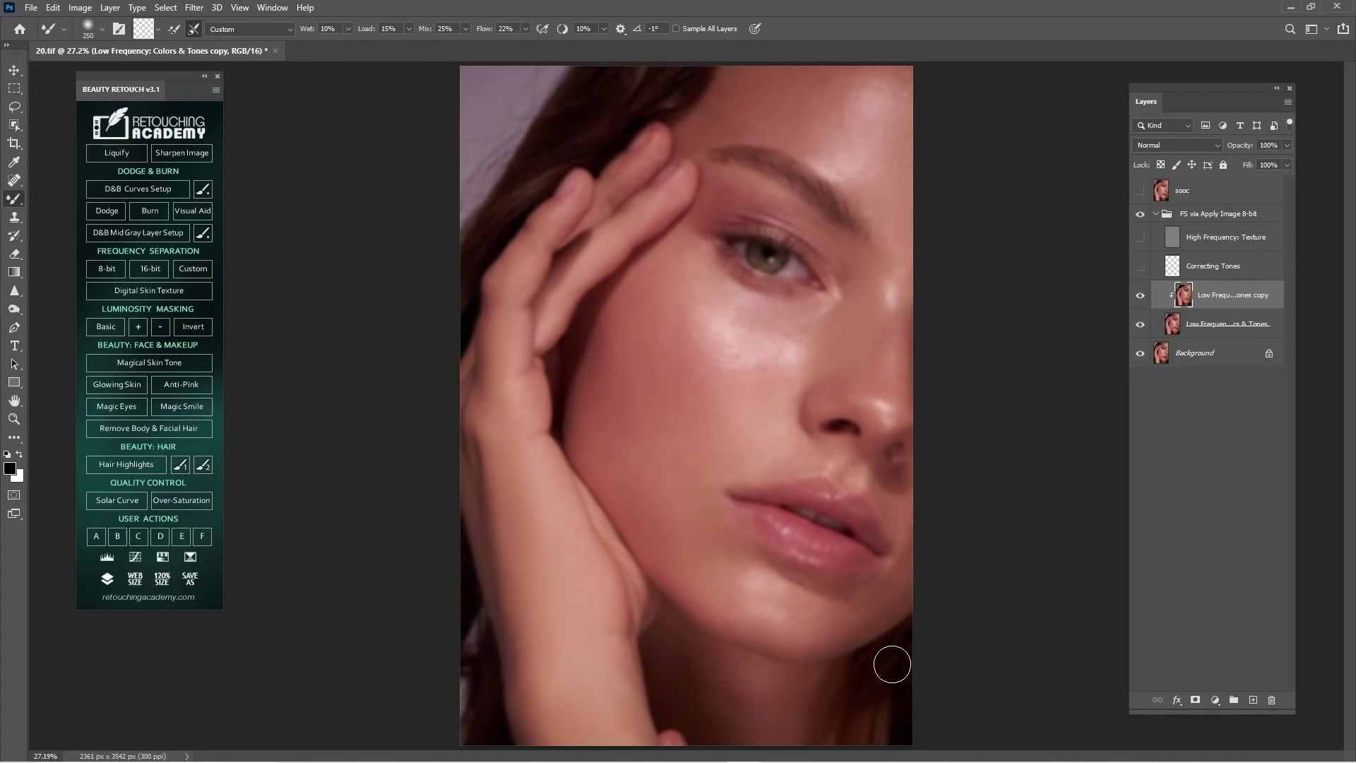
{"action": "key", "text": "bracketright"}
{"action": "key", "text": "bracketright"}
{"action": "key", "text": "bracketleft"}
{"action": "key", "text": "bracketleft"}
{"action": "key", "text": "bracketright"}
{"action": "key", "text": "bracketleft"}
{"action": "key", "text": "bracketleft"}
{"action": "key", "text": "bracketright"}
{"action": "key", "text": "bracketright"}
{"action": "key", "text": "bracketleft"}
{"action": "key", "text": "bracketleft"}
- Compare the whole portrait with and without the frequency separation group, with the texture layer shown
{"action": "left_click", "coordinate": [1140, 240]}
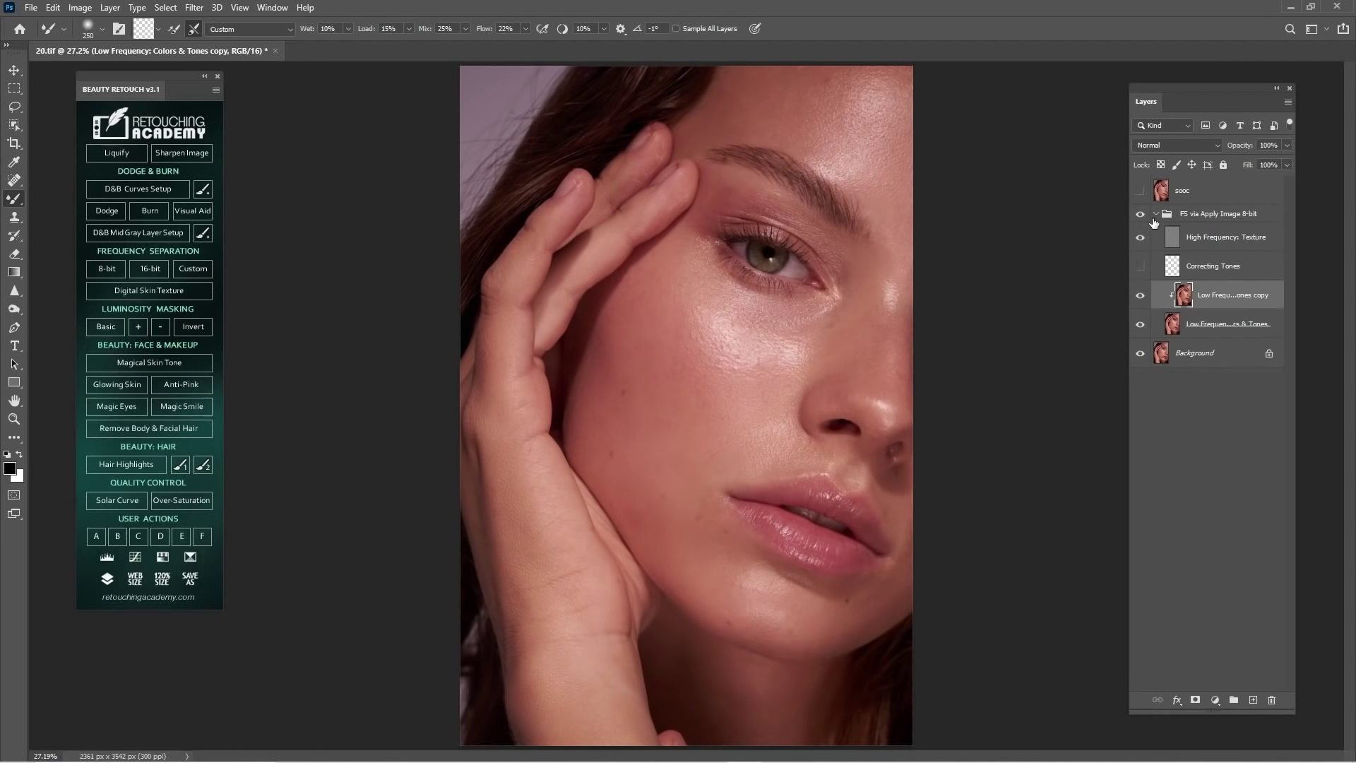
{"action": "key", "text": "z"}
{"action": "left_click_drag", "start_coordinate": [927, 353], "coordinate": [903, 381]}
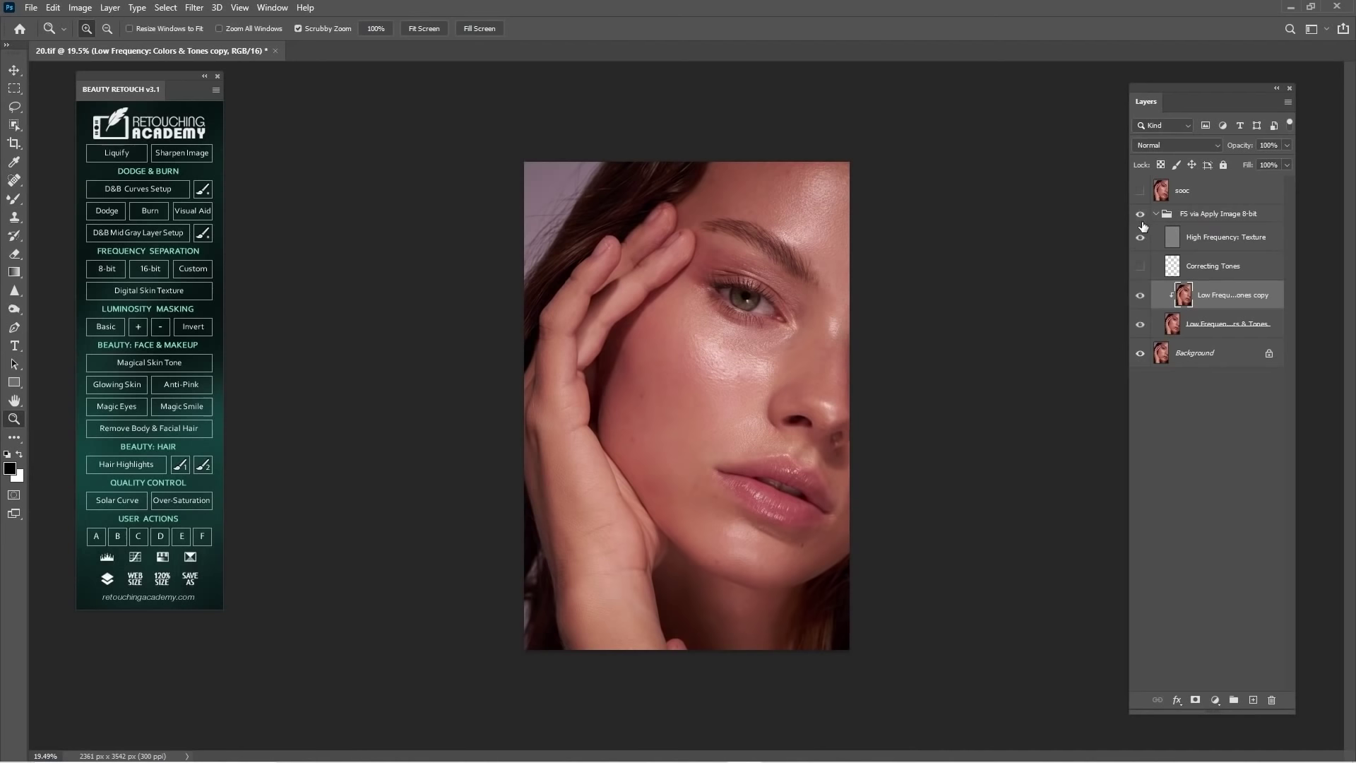
{"action": "left_click", "coordinate": [1146, 222]}
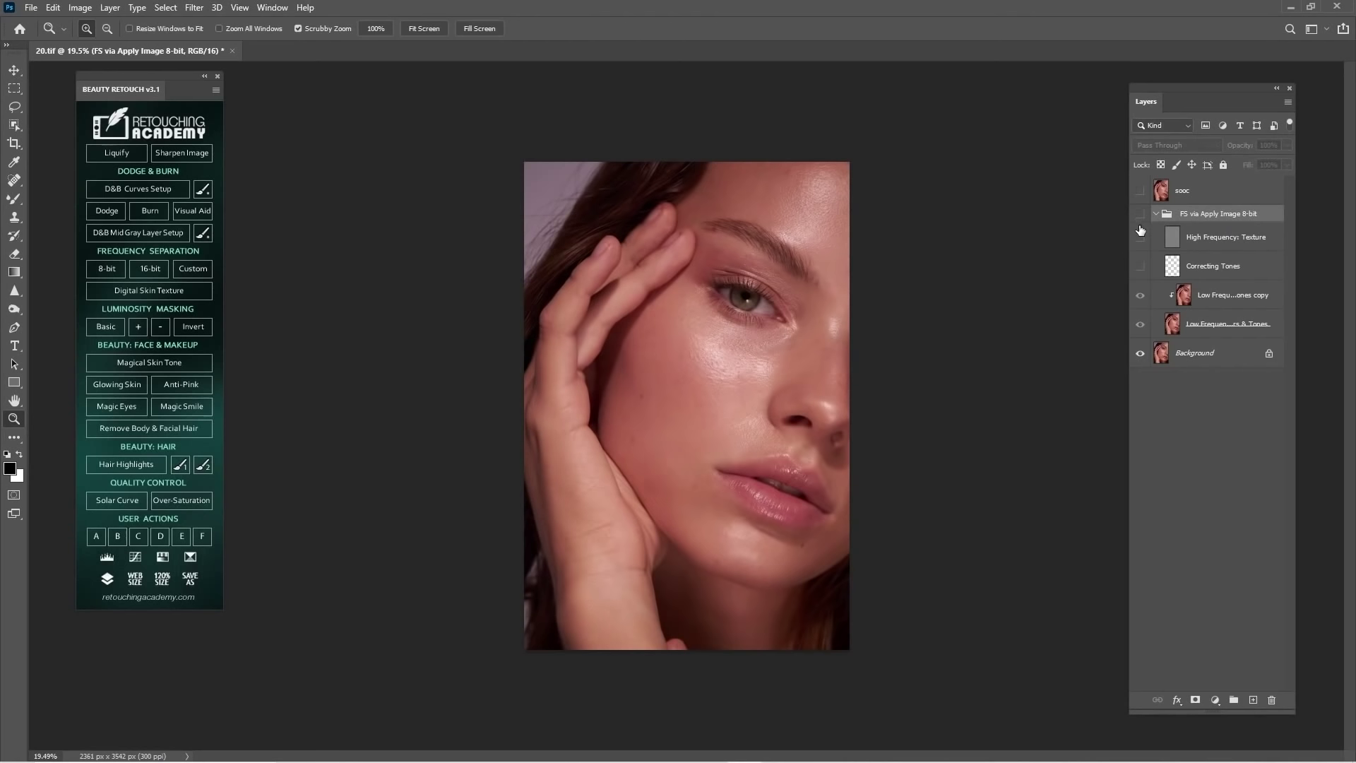
{"action": "left_click", "coordinate": [1140, 238]}
{"action": "left_click", "coordinate": [1141, 219]}
{"action": "left_click", "coordinate": [1141, 216]}
{"action": "left_click", "coordinate": [1203, 306]}
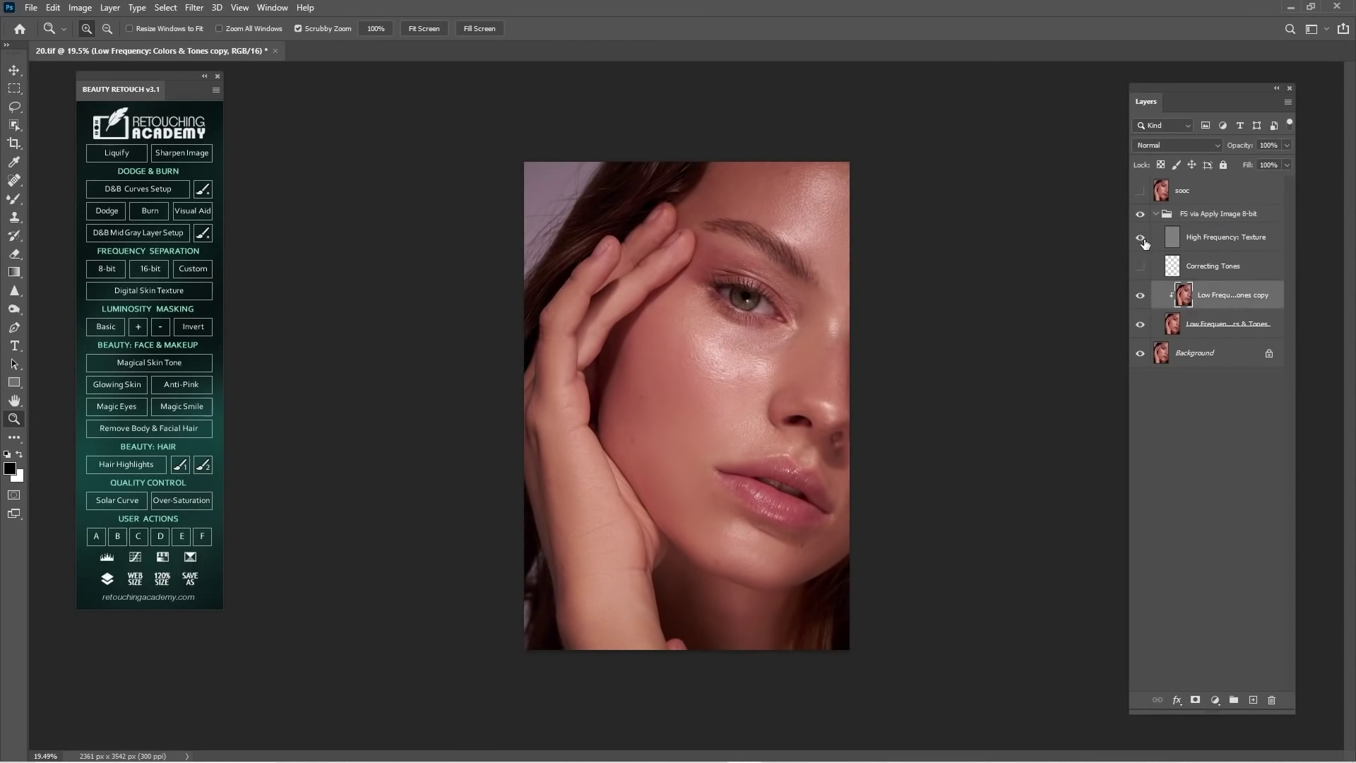
- Hide the texture layer and blend the forehead, nose bridge and cheek tones on the low-frequency copy with varying Mixer Brush sizes
{"action": "key", "text": "ctrl+0"}
{"action": "key", "text": "b"}
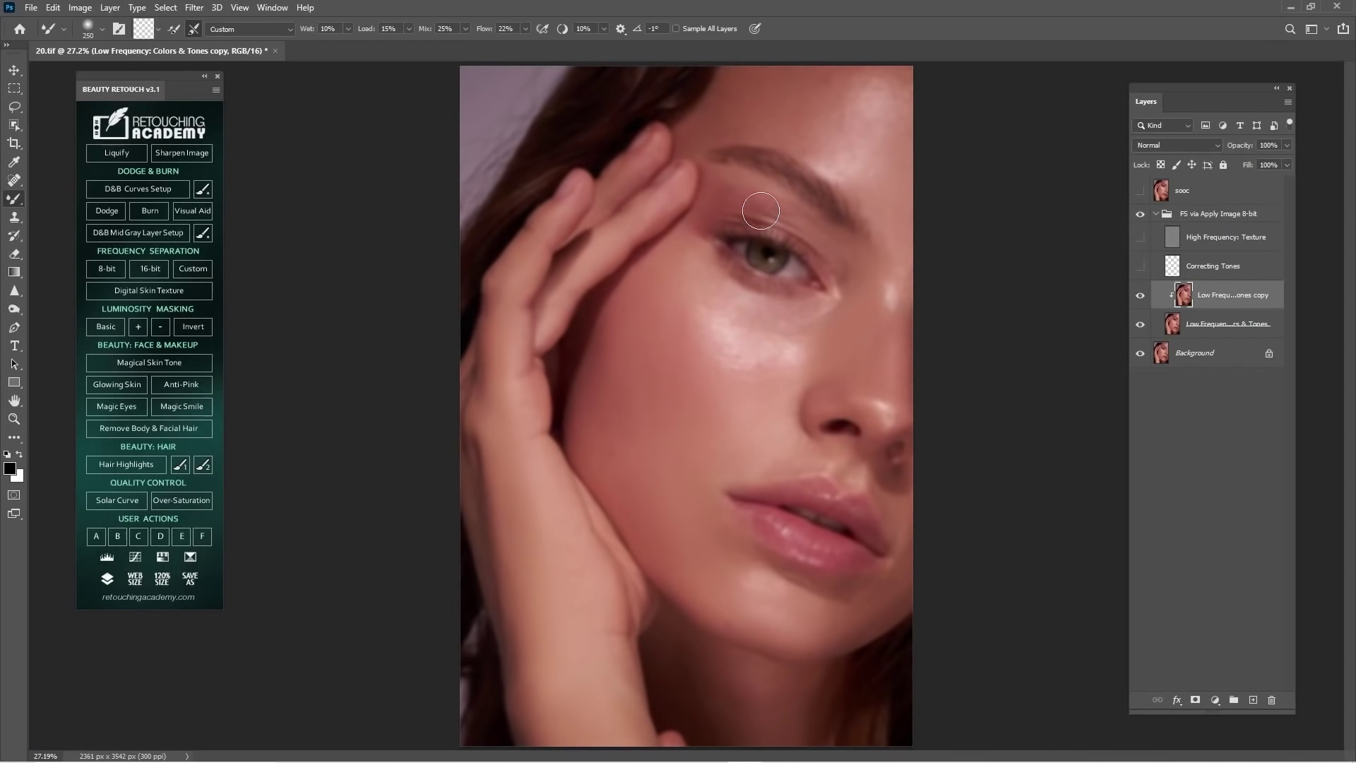
{"action": "key", "text": "bracketright"}
{"action": "mouse_move", "coordinate": [909, 191]}
{"action": "left_mouse_down"}
{"action": "mouse_move", "coordinate": [870, 318]}
{"action": "mouse_move", "coordinate": [878, 378]}
{"action": "mouse_move", "coordinate": [903, 375]}
{"action": "left_mouse_up"}
{"action": "key", "text": "bracketright"}
{"action": "key", "text": "bracketright"}
{"action": "key", "text": "bracketleft"}
{"action": "key", "text": "bracketleft"}
{"action": "key", "text": "bracketleft"}
{"action": "key", "text": "bracketright"}
{"action": "key", "text": "bracketright"}
{"action": "key", "text": "bracketleft"}
{"action": "key", "text": "bracketleft"}
{"action": "key", "text": "bracketright"}
{"action": "key", "text": "bracketright"}
{"action": "key", "text": "bracketleft"}
{"action": "key", "text": "bracketleft"}
{"action": "key", "text": "bracketright"}
{"action": "key", "text": "bracketleft"}
{"action": "key", "text": "bracketright"}
{"action": "key", "text": "bracketright"}
{"action": "key", "text": "bracketleft"}
{"action": "key", "text": "bracketleft"}
{"action": "key", "text": "bracketright"}
{"action": "key", "text": "bracketright"}
{"action": "key", "text": "bracketleft"}
{"action": "key", "text": "bracketleft"}
{"action": "key", "text": "bracketright"}
{"action": "key", "text": "bracketright"}
{"action": "key", "text": "bracketright"}
{"action": "key", "text": "bracketleft"}
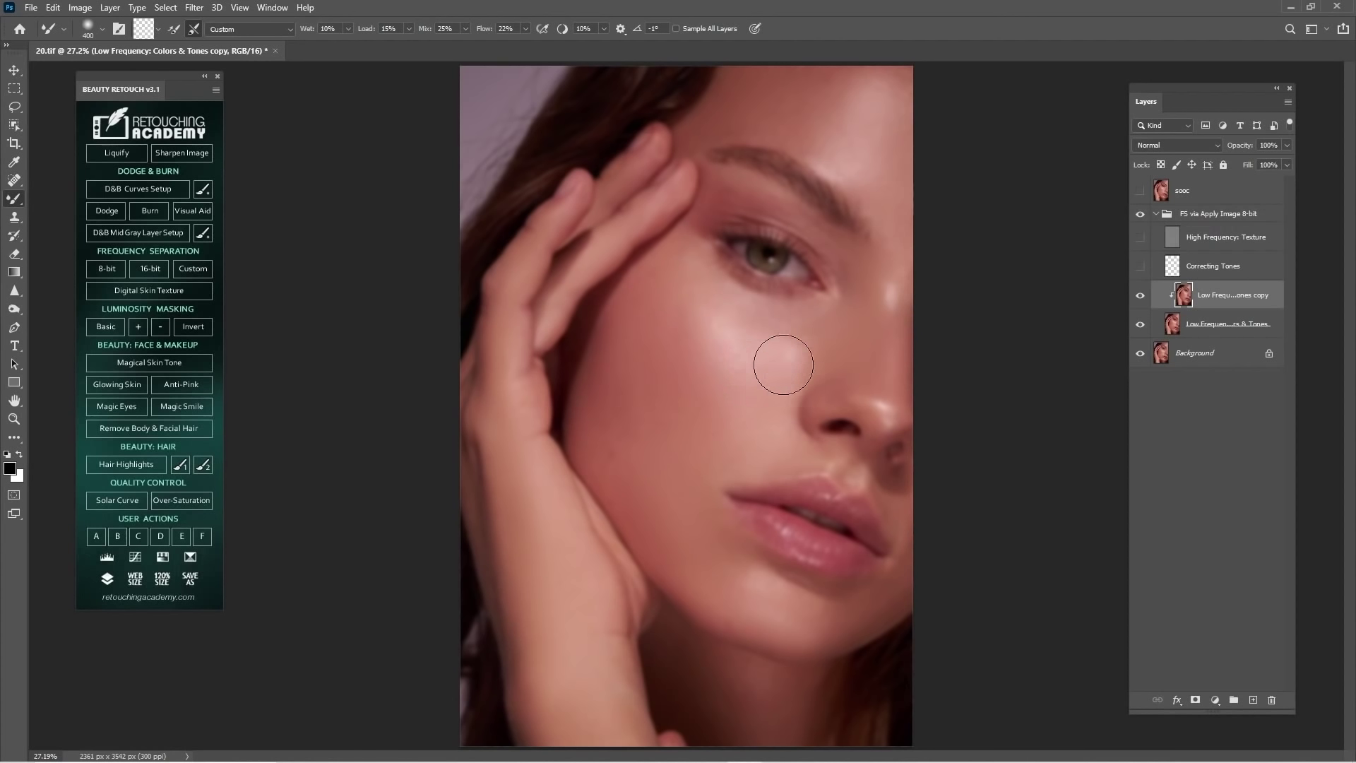
- Smooth the tonal transitions around the eye and across the cheek highlight with the Mixer Brush on the low-frequency copy
{"action": "key", "text": "bracketright"}
{"action": "key", "text": "bracketleft"}
{"action": "key", "text": "bracketright"}
{"action": "key", "text": "bracketright"}
{"action": "key", "text": "bracketleft"}
{"action": "key", "text": "bracketleft"}
{"action": "key", "text": "bracketleft"}
{"action": "key", "text": "bracketleft"}
{"action": "key", "text": "bracketright"}
{"action": "left_click_drag", "start_coordinate": [818, 233], "coordinate": [818, 220]}
{"action": "key", "text": "bracketright"}
{"action": "key", "text": "bracketright"}
{"action": "key", "text": "bracketright"}
{"action": "key", "text": "bracketleft"}
{"action": "key", "text": "bracketright"}
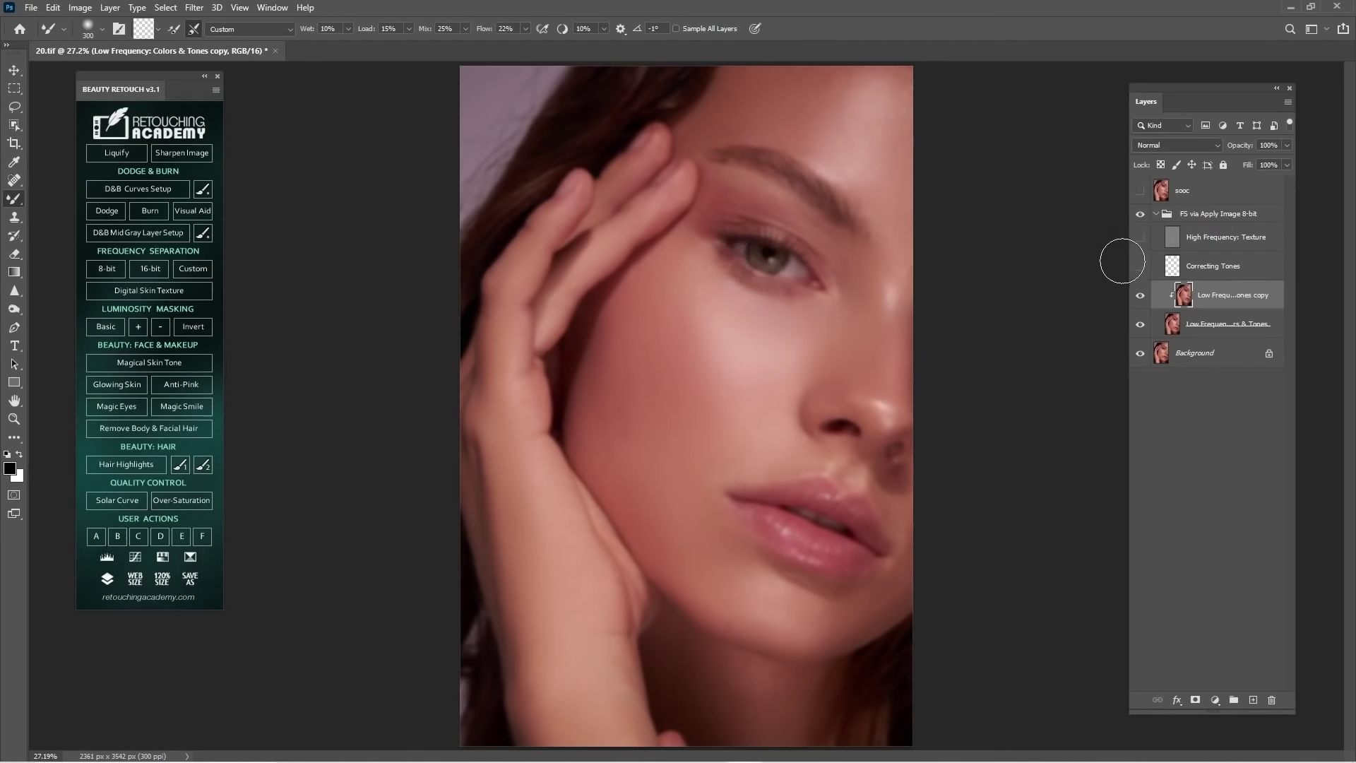
- Show the texture layer and compare the blended skin by toggling the frequency separation group and the low-frequency copy
{"action": "left_click", "coordinate": [1193, 211]}
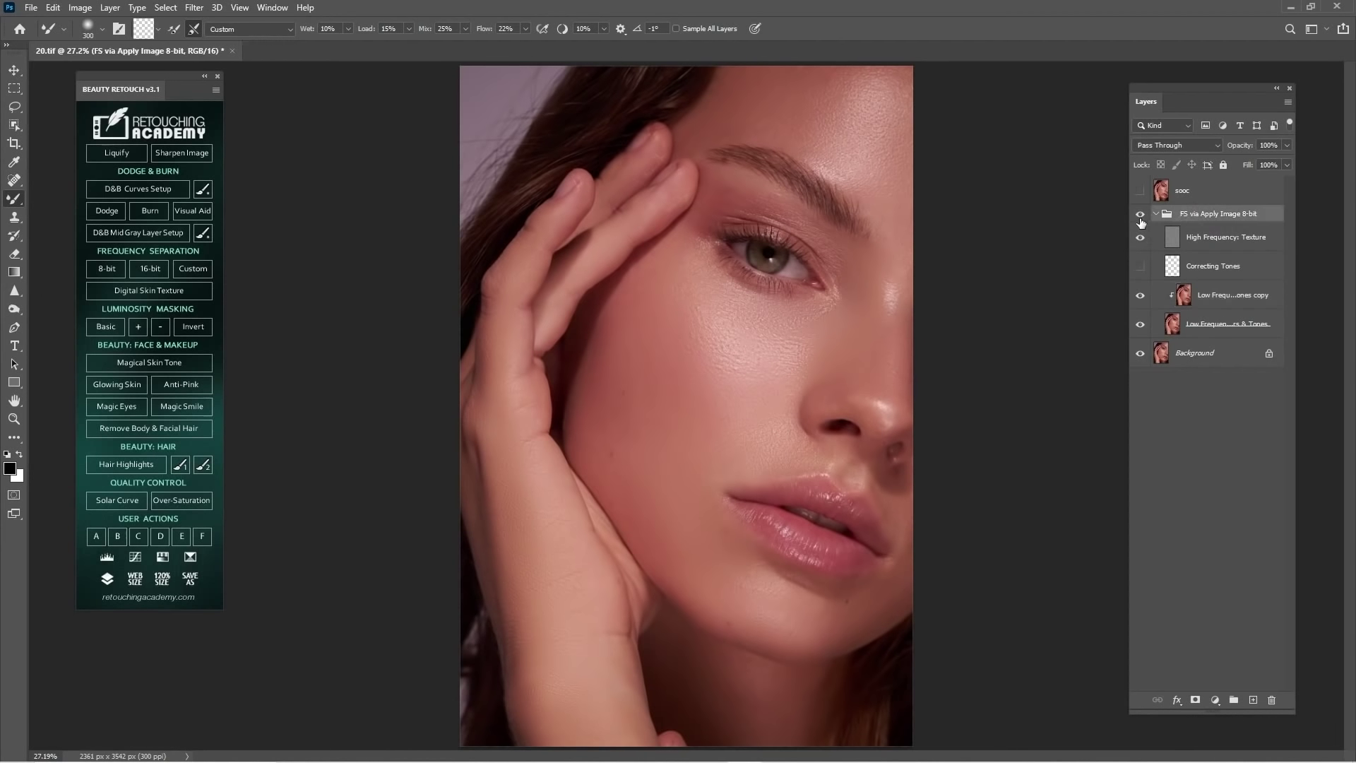
{"action": "left_click", "coordinate": [1141, 214]}
{"action": "left_click", "coordinate": [1144, 219]}
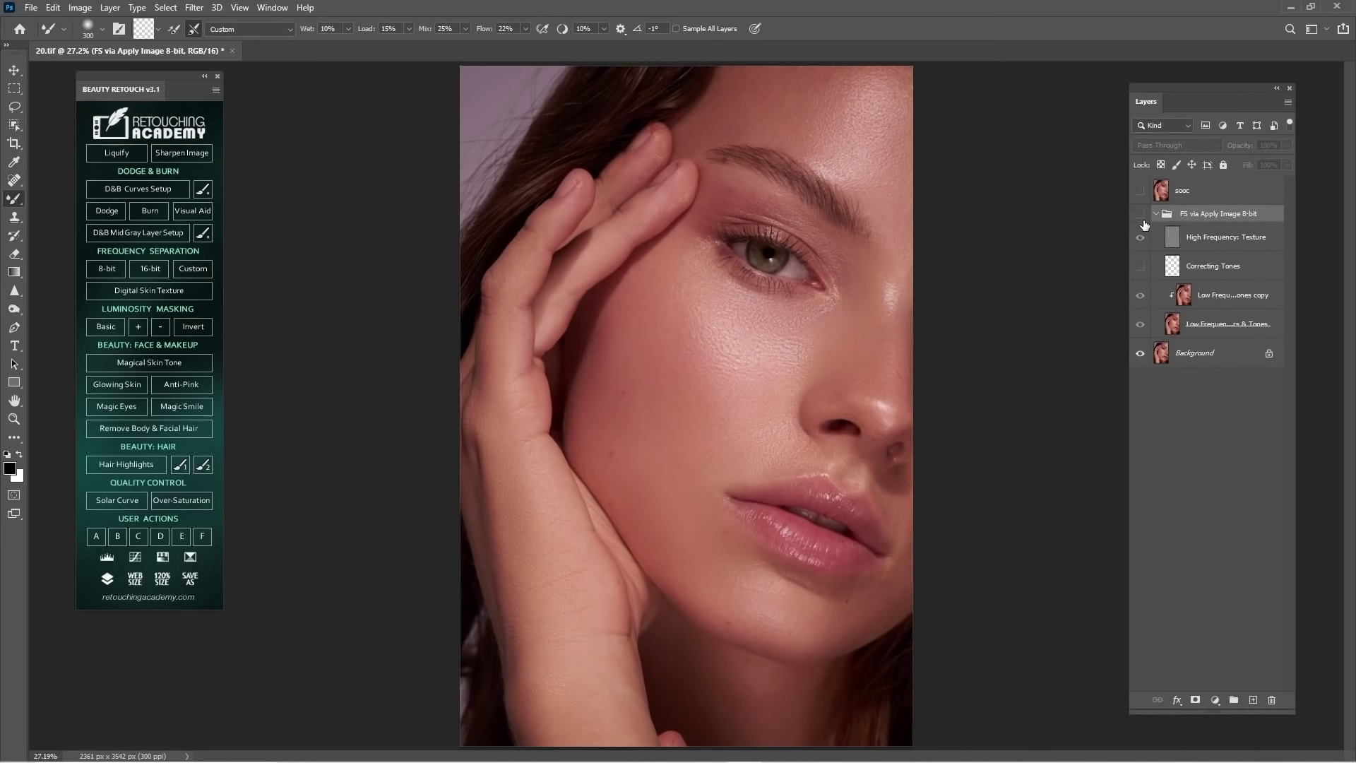
{"action": "left_click", "coordinate": [1144, 220]}
{"action": "left_click", "coordinate": [1144, 219]}
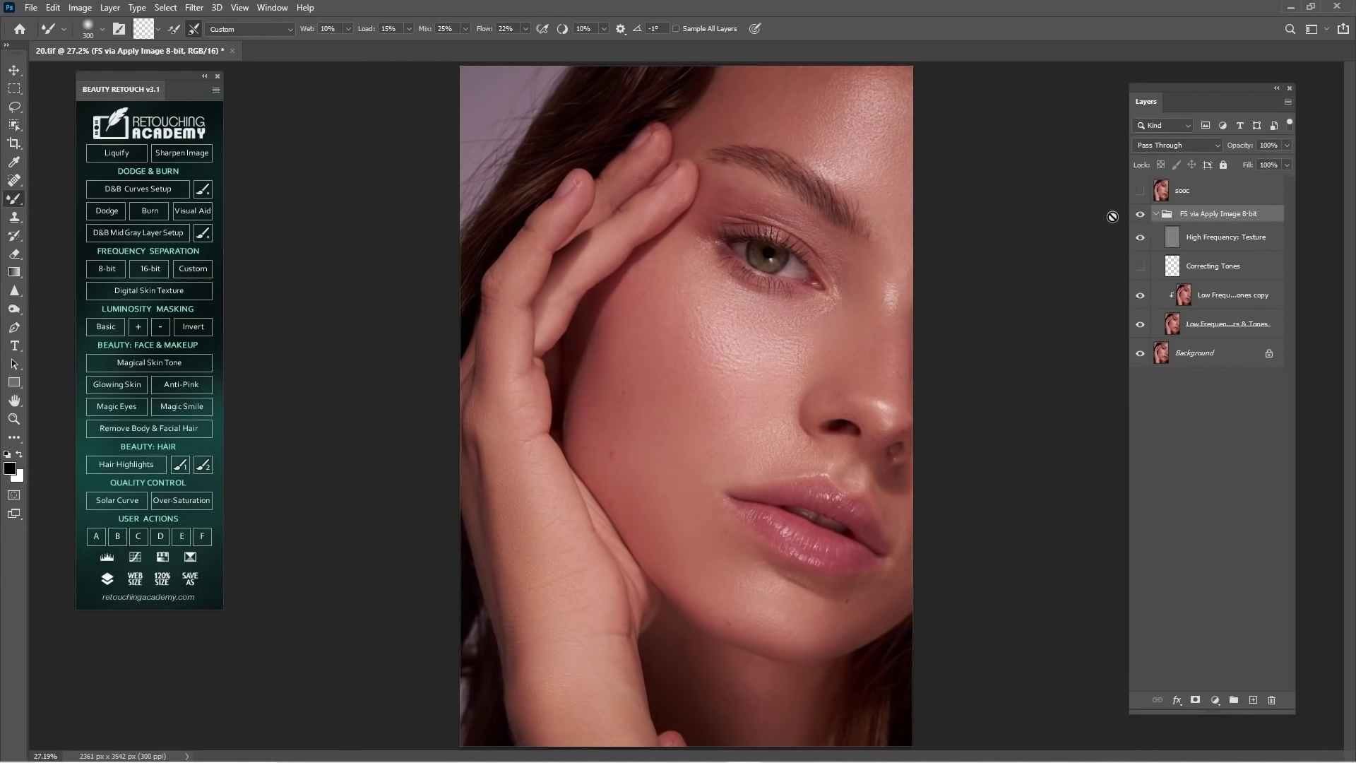
{"action": "left_click", "coordinate": [1184, 300]}
{"action": "left_click", "coordinate": [1142, 299]}
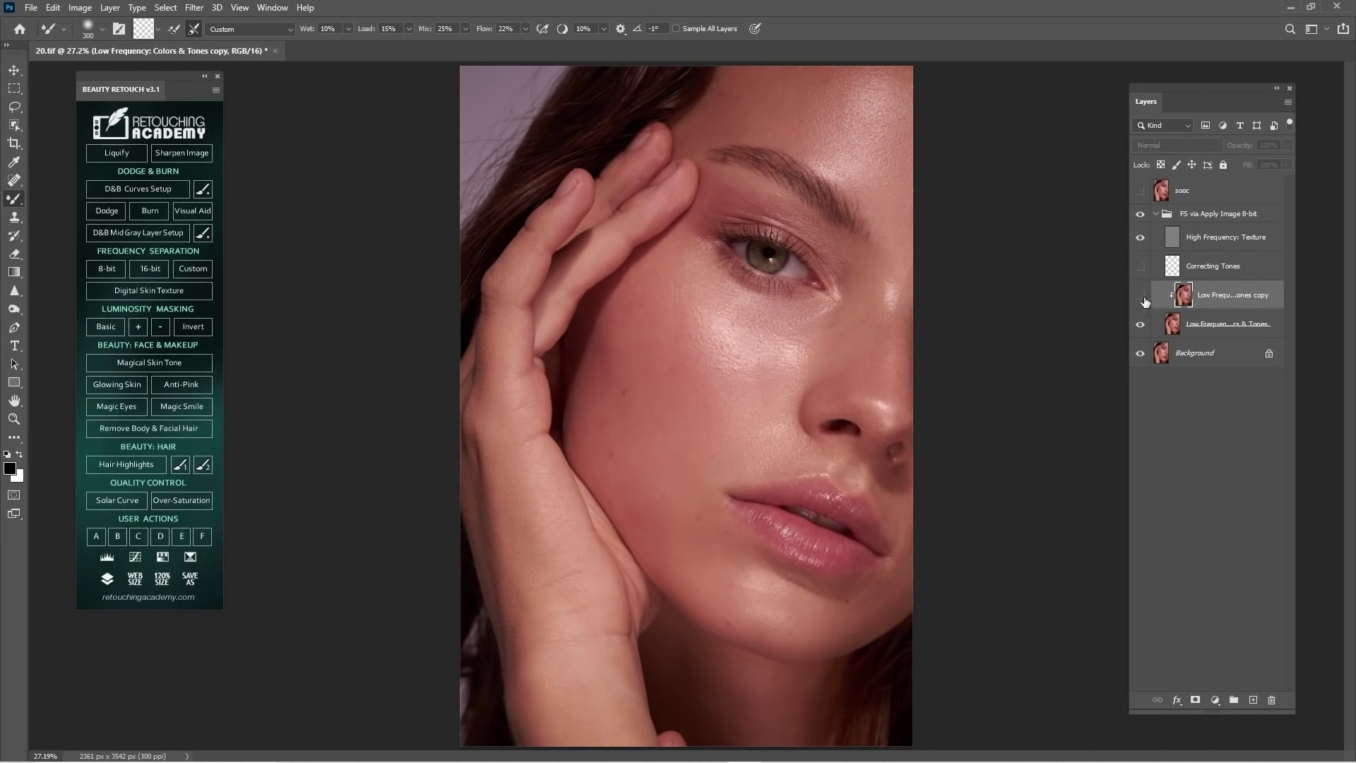
{"action": "left_click", "coordinate": [1142, 298]}
- Examine the blended skin up close, then compare the whole portrait with and without the frequency separation group again
{"action": "key", "text": "z"}
{"action": "mouse_move", "coordinate": [748, 349]}
{"action": "left_mouse_down"}
{"action": "mouse_move", "coordinate": [854, 418]}
{"action": "mouse_move", "coordinate": [820, 427]}
{"action": "mouse_move", "coordinate": [856, 445]}
{"action": "mouse_move", "coordinate": [864, 415]}
{"action": "mouse_move", "coordinate": [823, 375]}
{"action": "mouse_move", "coordinate": [857, 415]}
{"action": "mouse_move", "coordinate": [868, 489]}
{"action": "left_mouse_up"}
{"action": "key", "text": "b"}
{"action": "key", "text": "z"}
{"action": "key", "text": "b"}
{"action": "key", "text": "space"}
{"action": "left_click_drag", "start_coordinate": [1003, 290], "coordinate": [827, 499]}
{"action": "key", "text": "z"}
{"action": "left_click_drag", "start_coordinate": [905, 352], "coordinate": [841, 352]}
{"action": "key", "text": "b"}
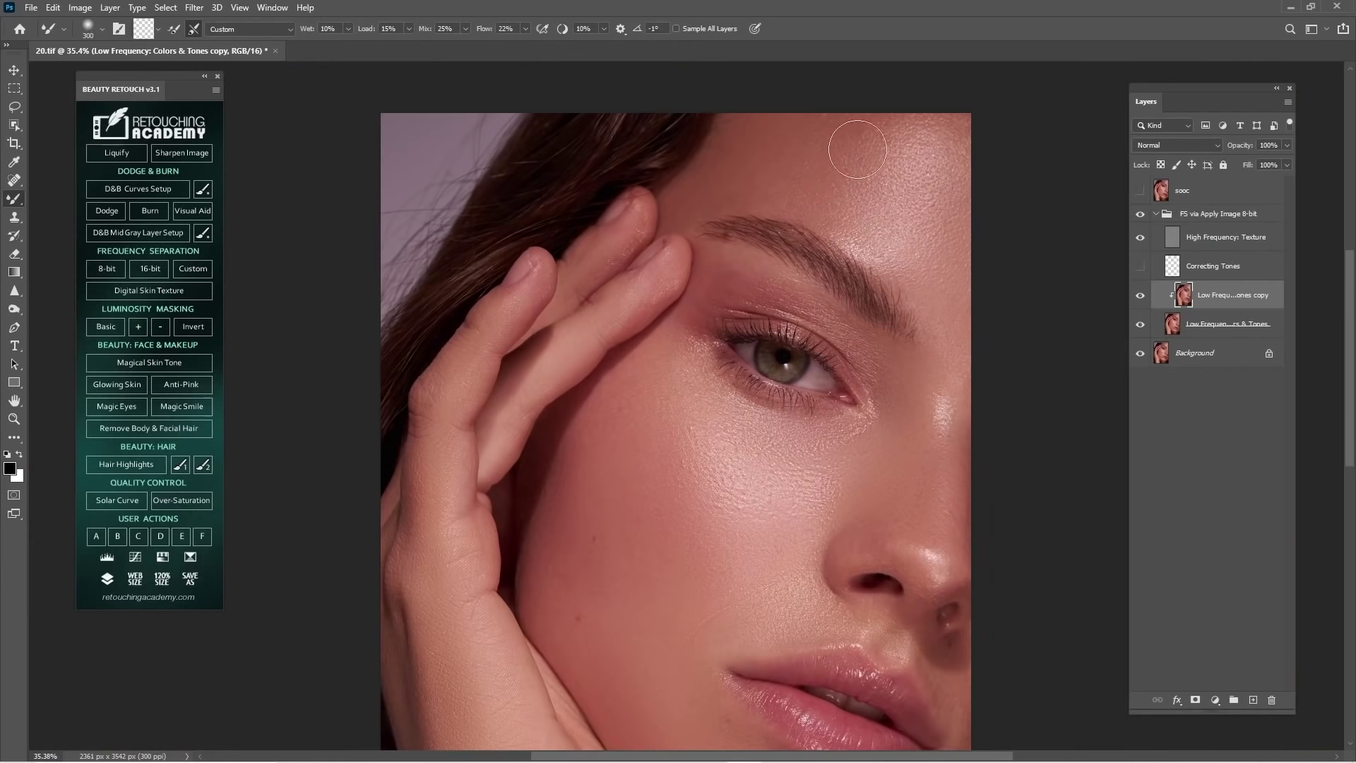
{"action": "key", "text": "ctrl+0"}
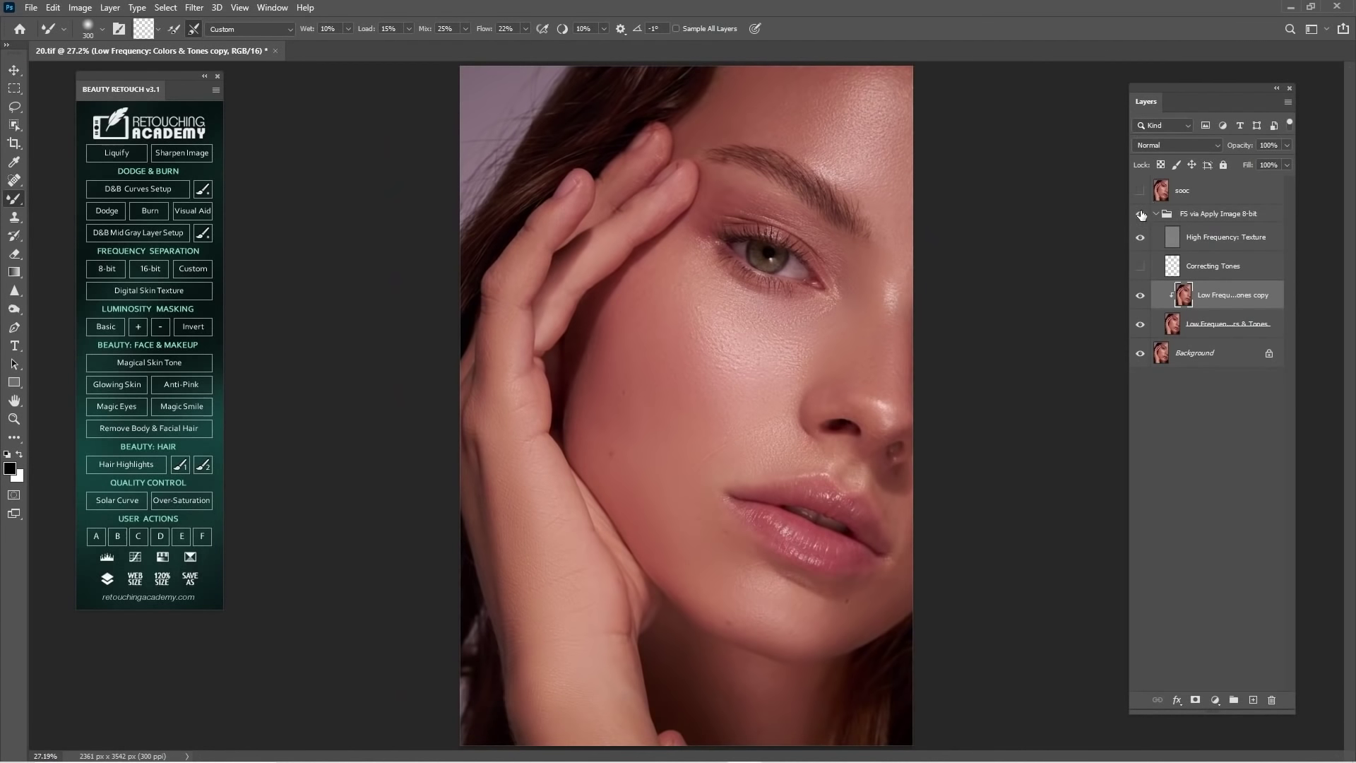
{"action": "left_click", "coordinate": [1141, 213]}
{"action": "left_click", "coordinate": [1140, 213]}
{"action": "left_click", "coordinate": [1140, 213]}
- Duplicate the High Frequency: Texture layer, set the copy's blend mode to Normal, and clip it to the original texture layer
{"action": "left_click", "coordinate": [1205, 239]}
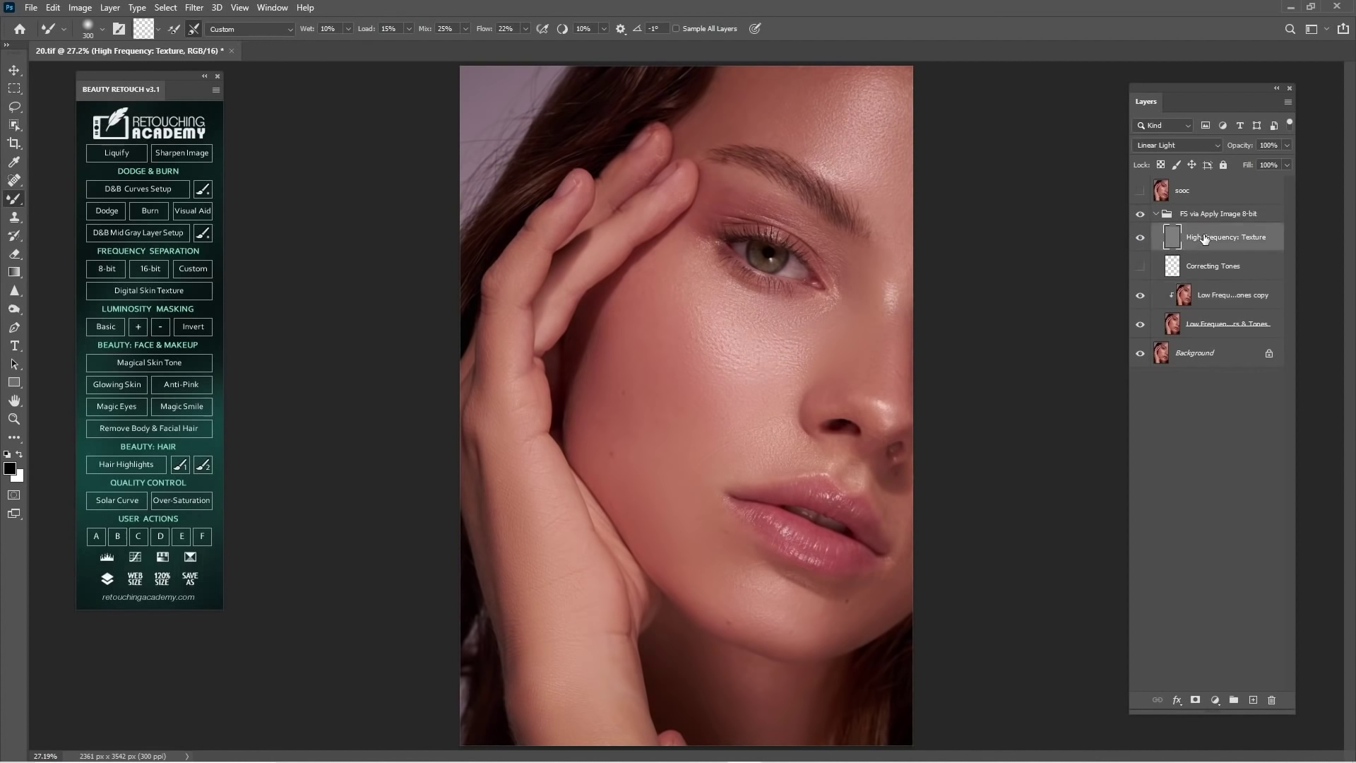
{"action": "left_click_drag", "start_coordinate": [1220, 245], "coordinate": [1254, 699]}
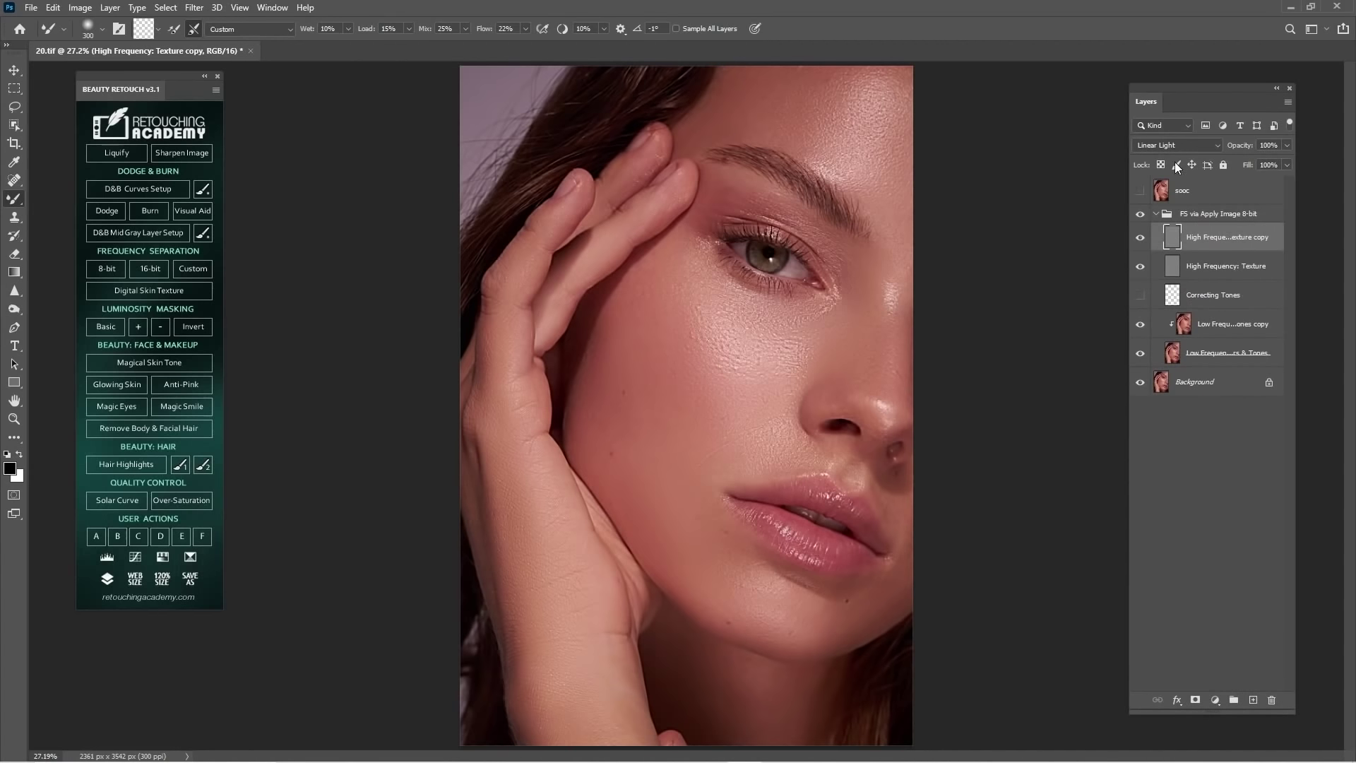
{"action": "left_click", "coordinate": [1194, 147]}
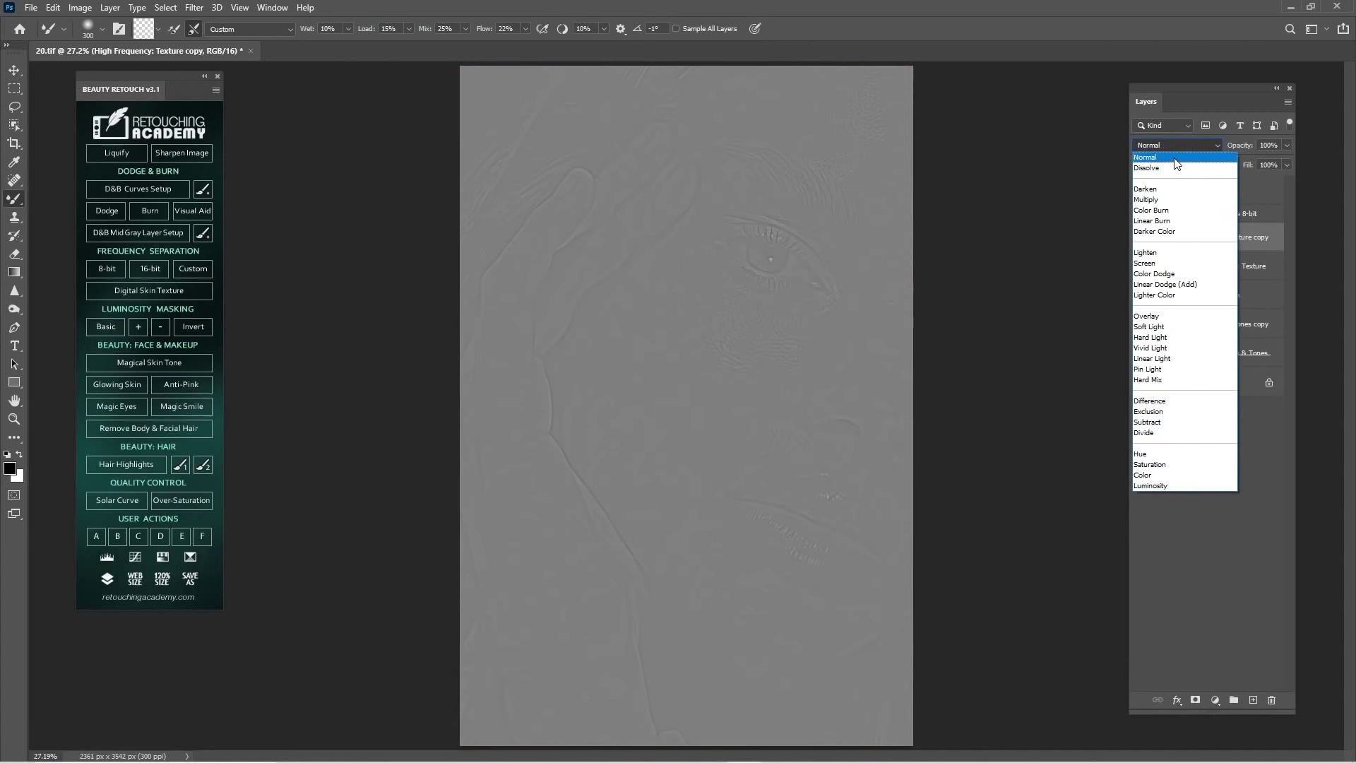
{"action": "left_click", "coordinate": [1180, 158]}
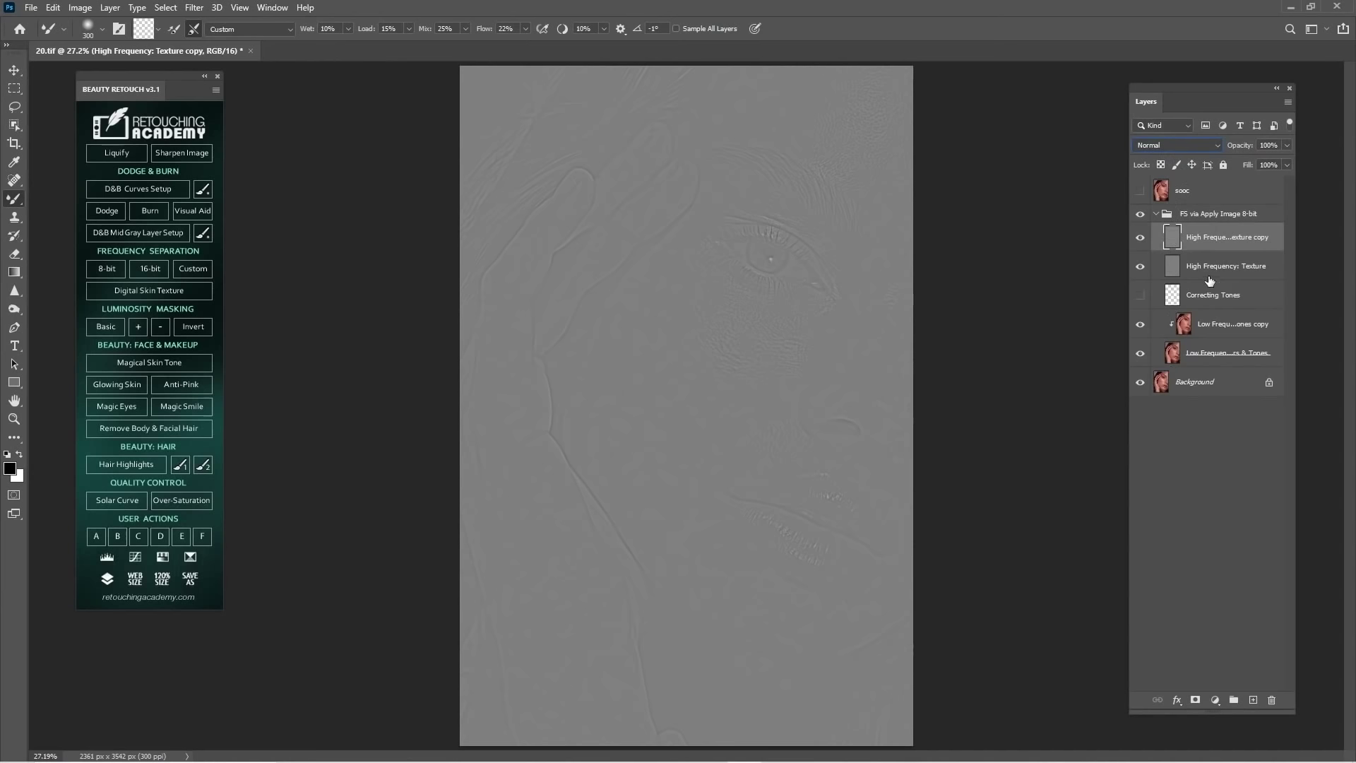
{"action": "right_click", "coordinate": [1227, 240]}
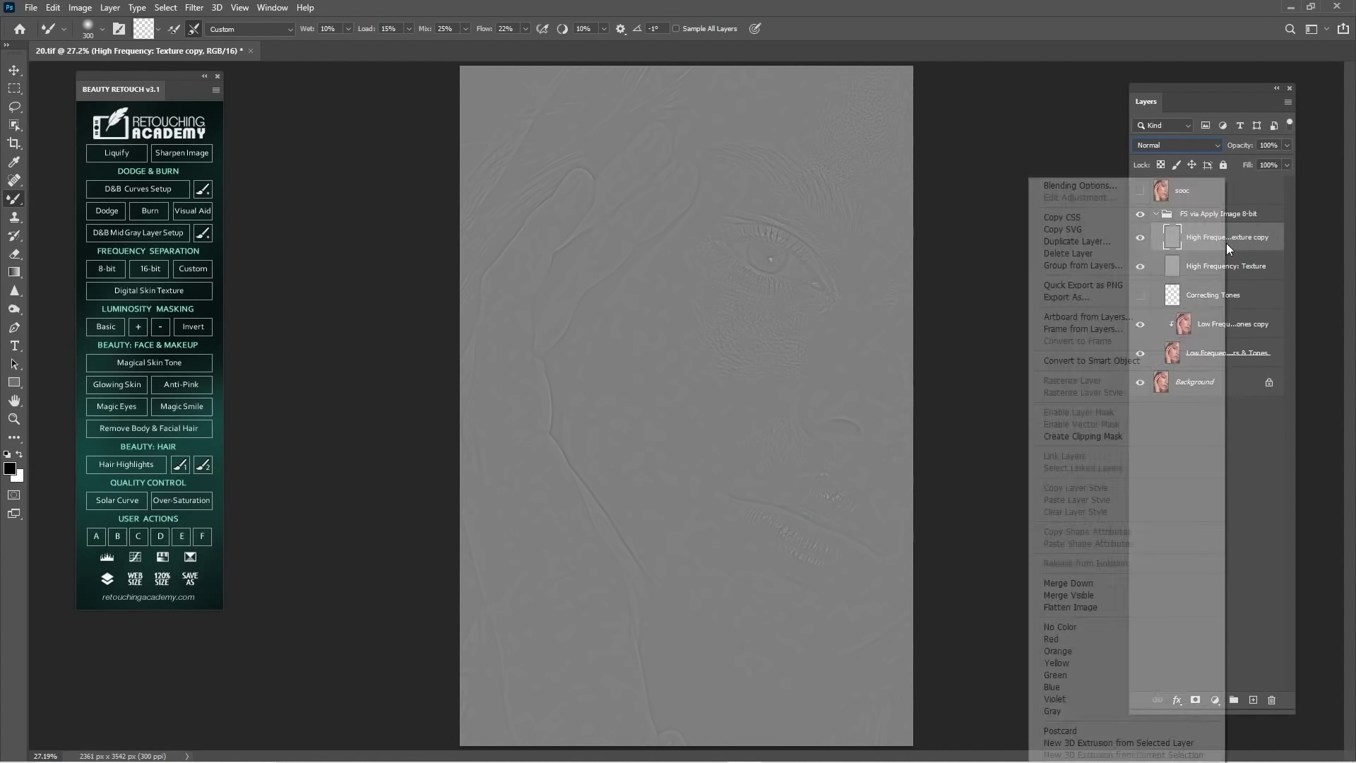
{"action": "left_click", "coordinate": [1117, 438]}
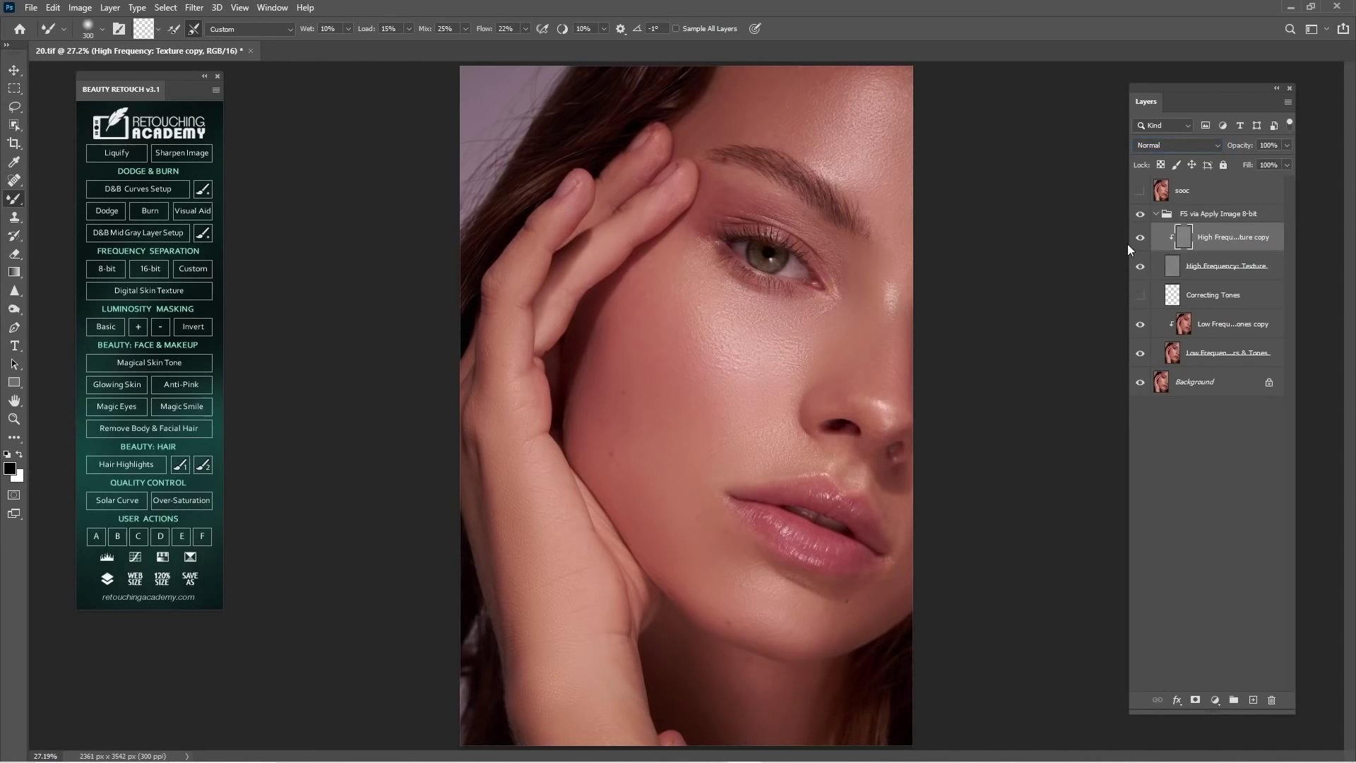
{"action": "left_click", "coordinate": [1203, 269]}
{"action": "left_click", "coordinate": [1211, 241]}
- Try the Clone Stamp on the thin line across the lower cheek, sampling nearby skin texture
{"action": "key", "text": "z"}
{"action": "left_click_drag", "start_coordinate": [622, 388], "coordinate": [720, 418]}
{"action": "key", "text": "z"}
{"action": "mouse_move", "coordinate": [802, 511]}
{"action": "left_mouse_down"}
{"action": "mouse_move", "coordinate": [878, 542]}
{"action": "mouse_move", "coordinate": [799, 342]}
{"action": "mouse_move", "coordinate": [770, 354]}
{"action": "left_mouse_up"}
{"action": "key", "text": "space"}
{"action": "key", "text": "z"}
{"action": "key", "text": "s"}
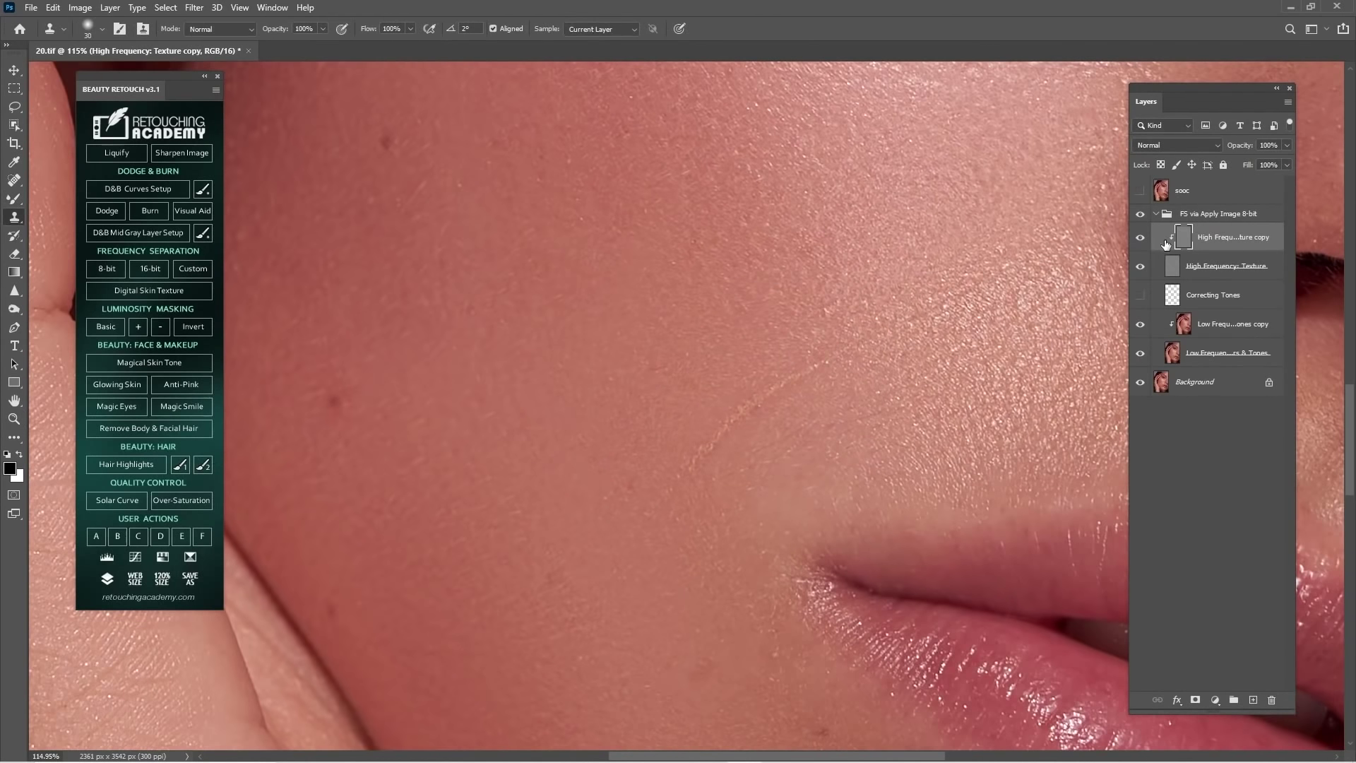
{"action": "left_click", "coordinate": [1212, 267]}
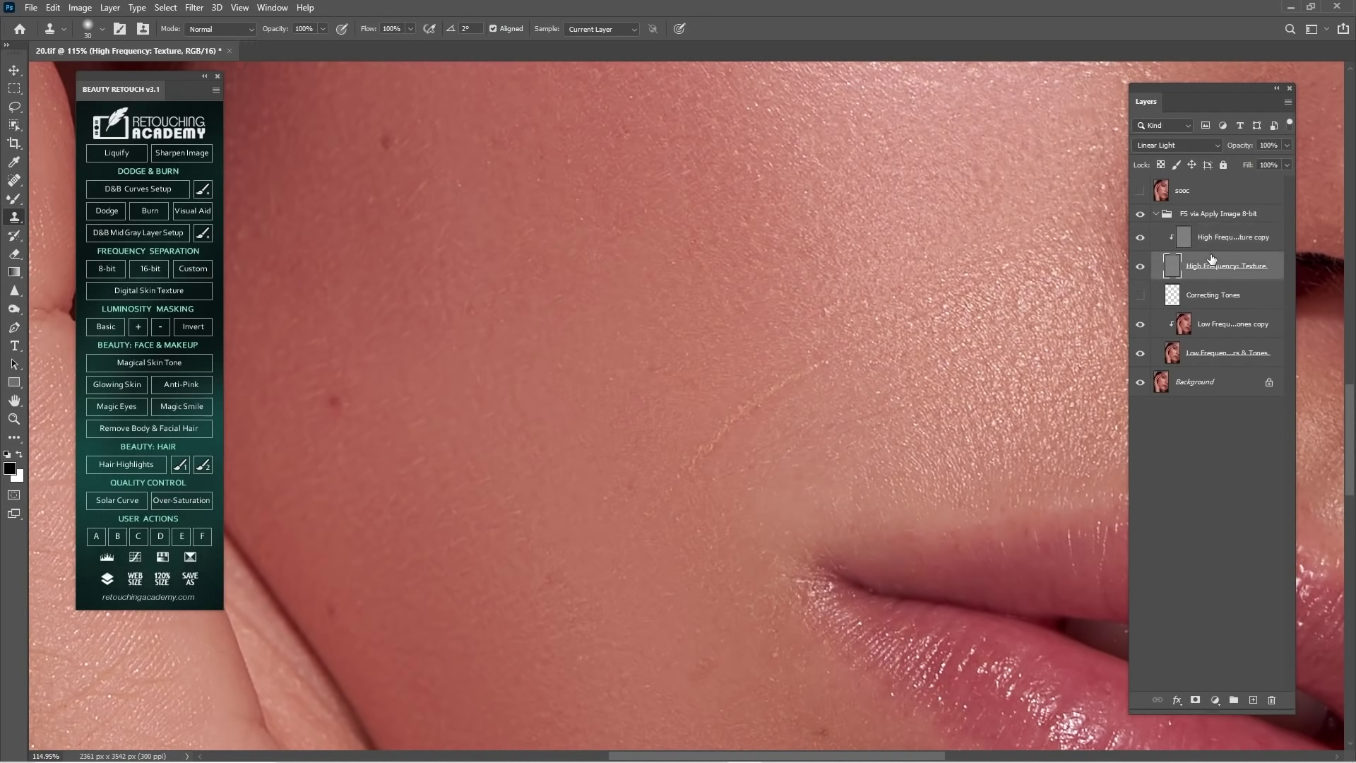
{"action": "left_click", "coordinate": [1215, 248]}
{"action": "left_click", "coordinate": [1222, 256]}
{"action": "left_click", "coordinate": [777, 330], "text": "alt"}
{"action": "left_click_drag", "start_coordinate": [820, 357], "coordinate": [806, 369]}
{"action": "left_click", "coordinate": [1213, 233]}
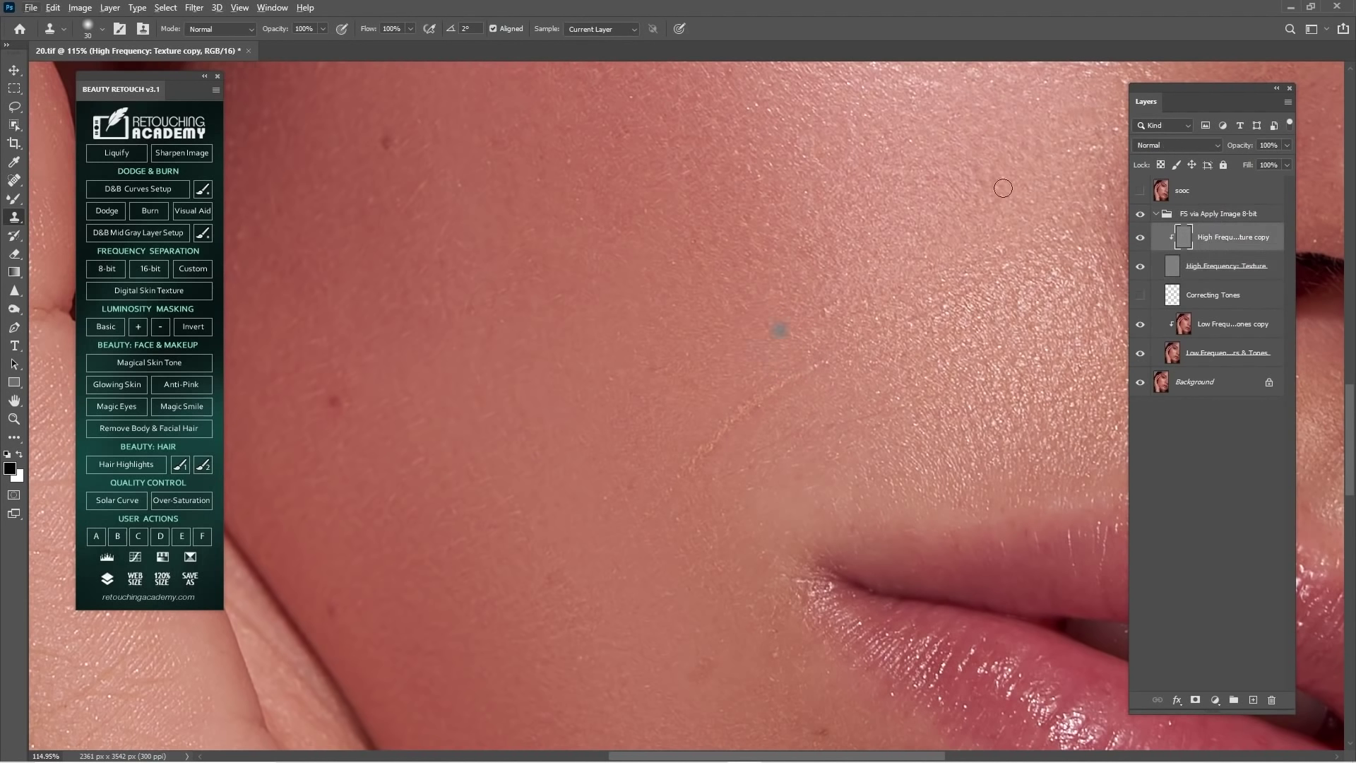
{"action": "right_click", "coordinate": [20, 217]}
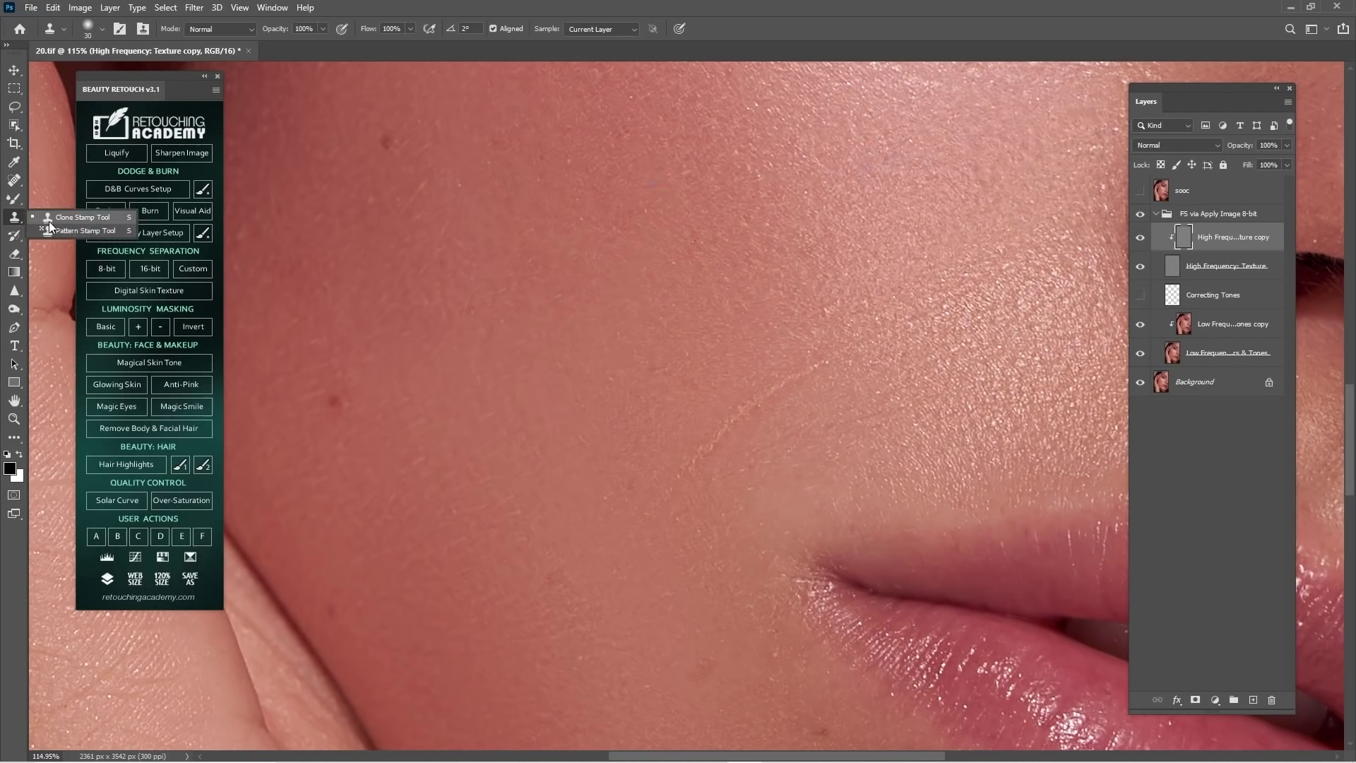
{"action": "left_click", "coordinate": [49, 220]}
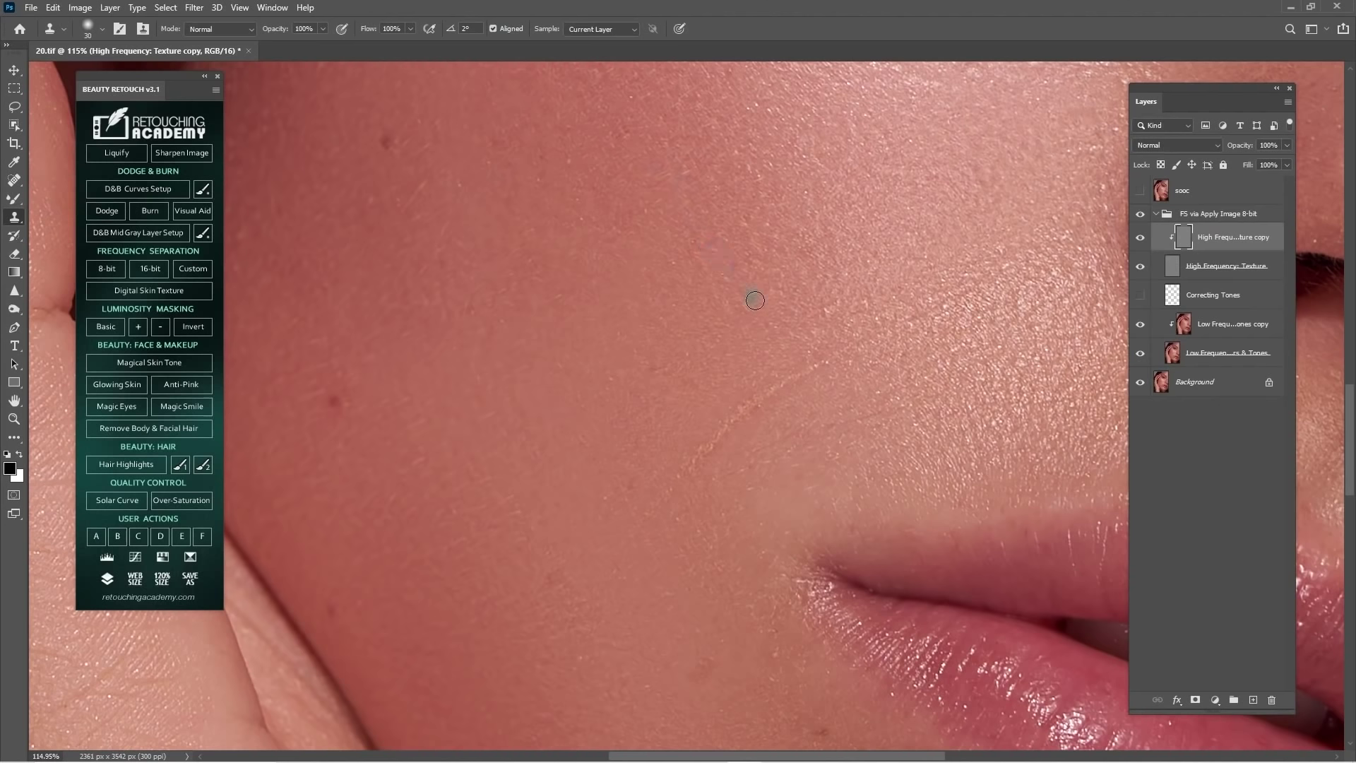
- Try to remove the thin line on the lower cheek with the Spot Healing Brush on the texture copy
{"action": "left_click", "coordinate": [21, 182]}
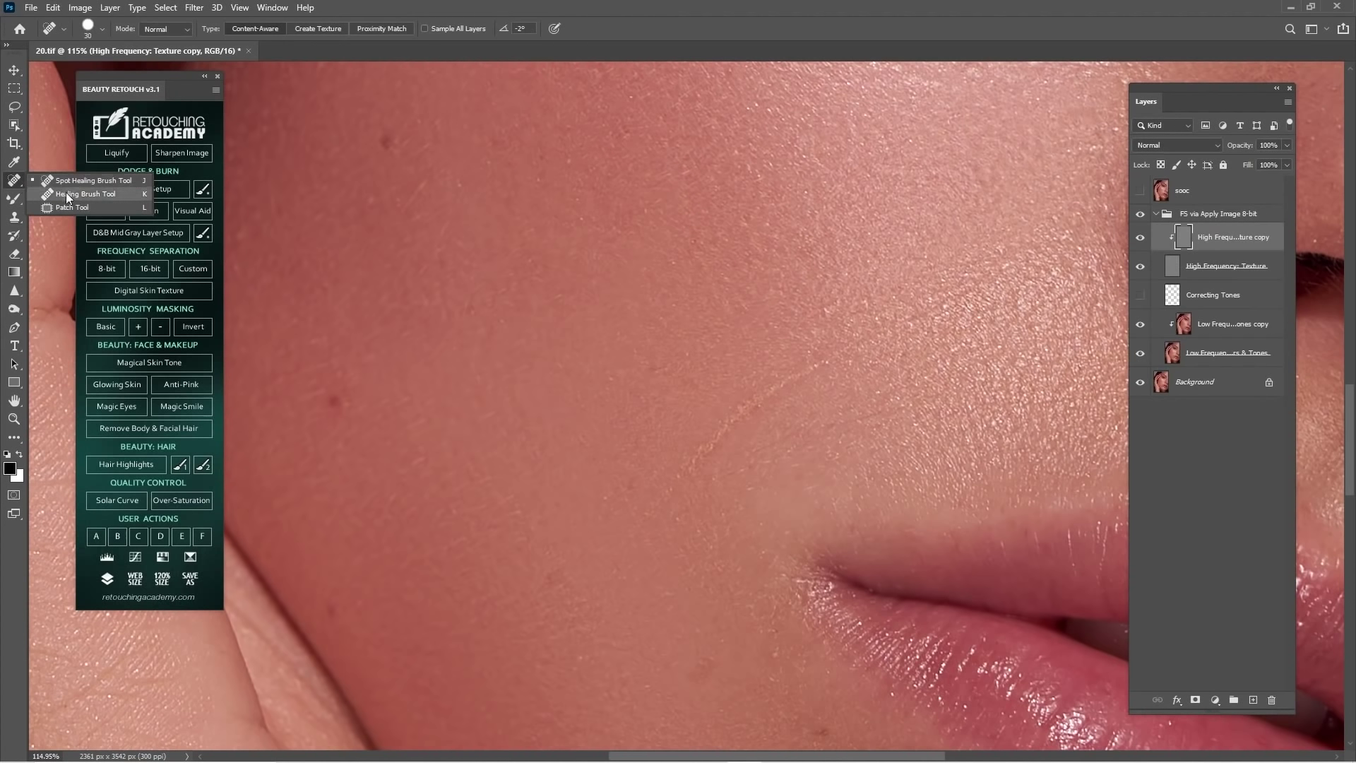
{"action": "left_click", "coordinate": [100, 182]}
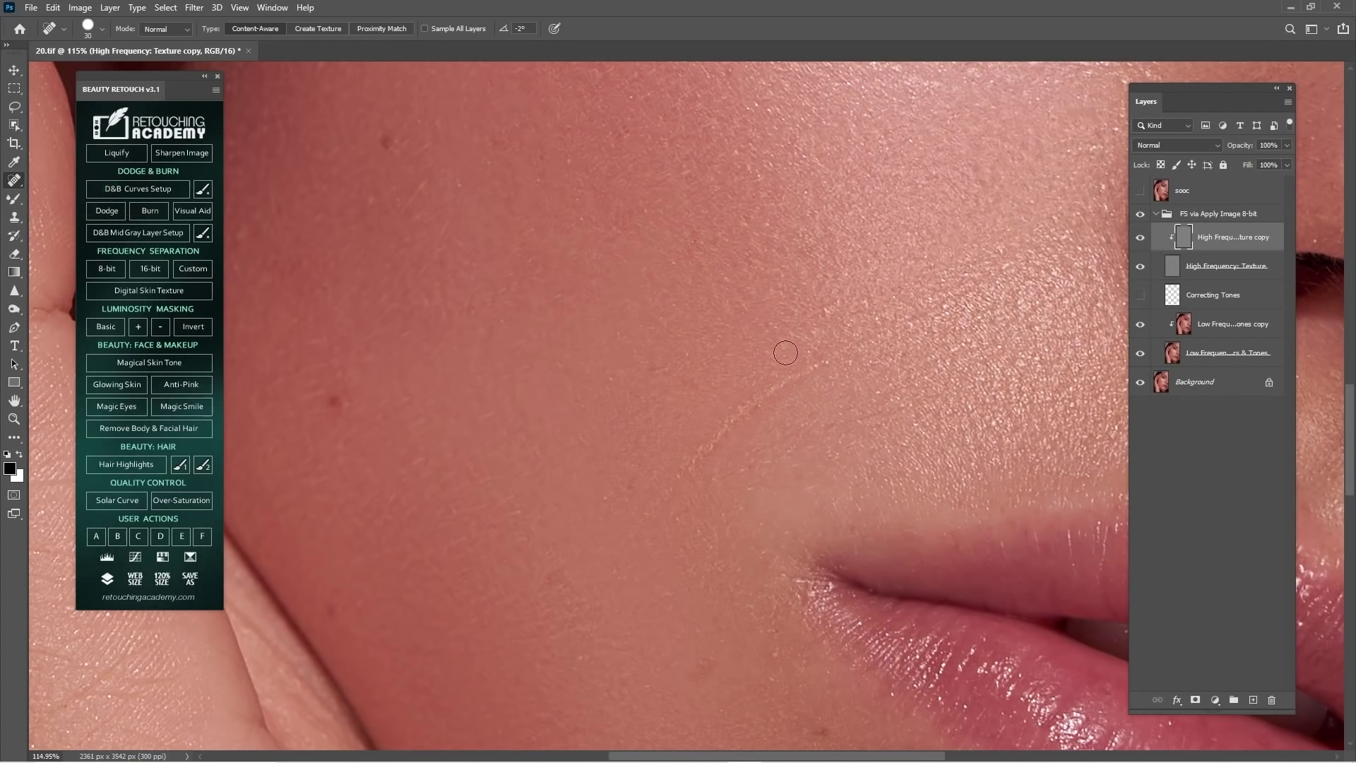
{"action": "right_click", "coordinate": [14, 180]}
{"action": "left_click", "coordinate": [58, 185]}
{"action": "mouse_move", "coordinate": [808, 380]}
{"action": "left_mouse_down"}
{"action": "mouse_move", "coordinate": [691, 445]}
{"action": "mouse_move", "coordinate": [682, 471]}
{"action": "mouse_move", "coordinate": [813, 387]}
{"action": "mouse_move", "coordinate": [752, 409]}
{"action": "mouse_move", "coordinate": [851, 361]}
{"action": "left_mouse_up"}
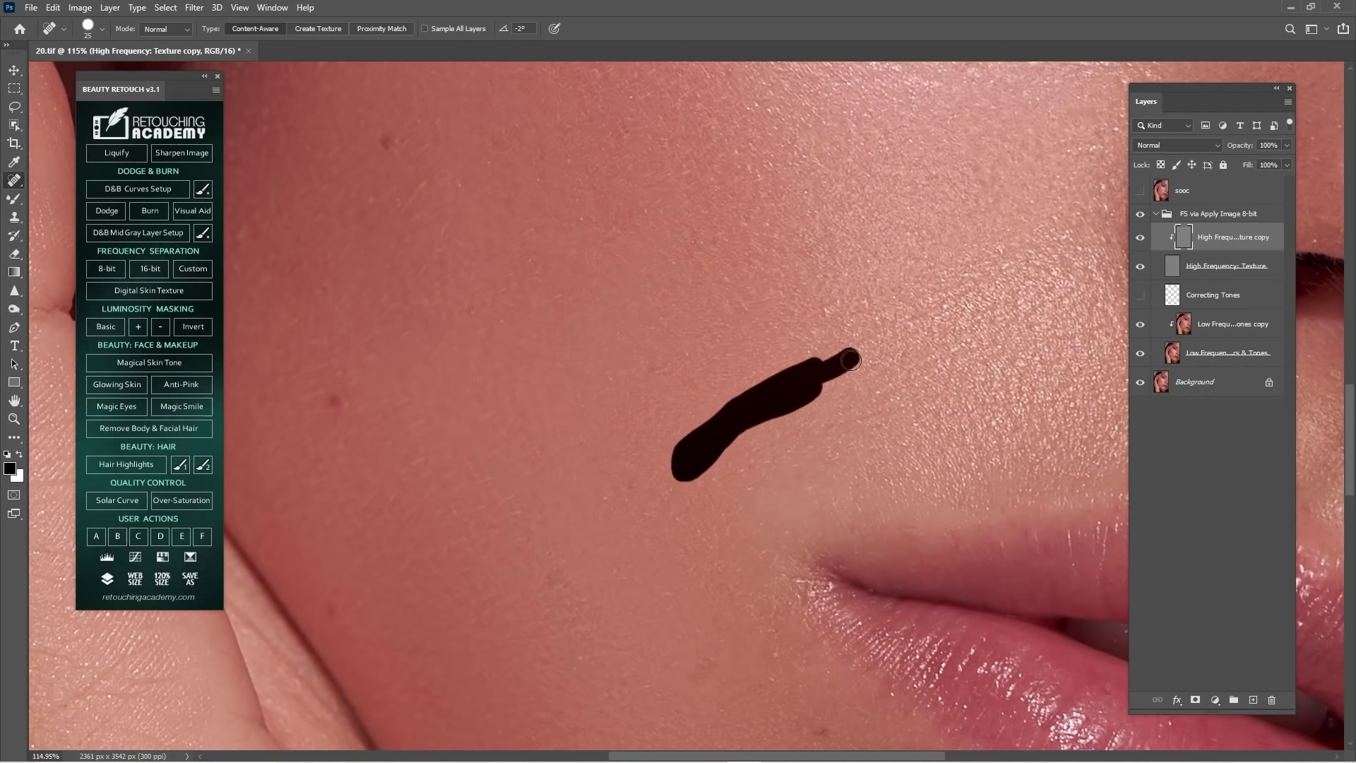
{"action": "key", "text": "z"}
{"action": "mouse_move", "coordinate": [770, 446]}
{"action": "left_mouse_down"}
{"action": "mouse_move", "coordinate": [797, 453]}
{"action": "mouse_move", "coordinate": [786, 423]}
{"action": "left_mouse_up"}
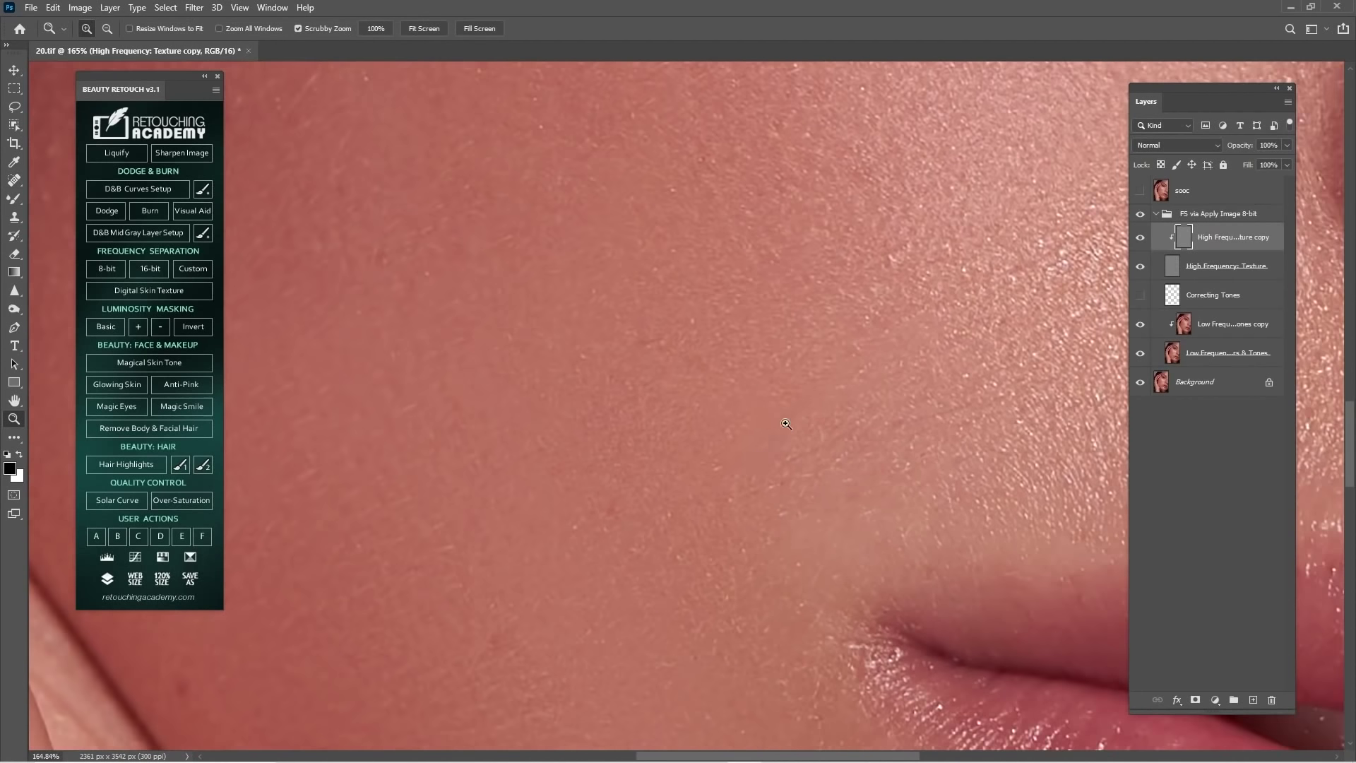
{"action": "key", "text": "j"}
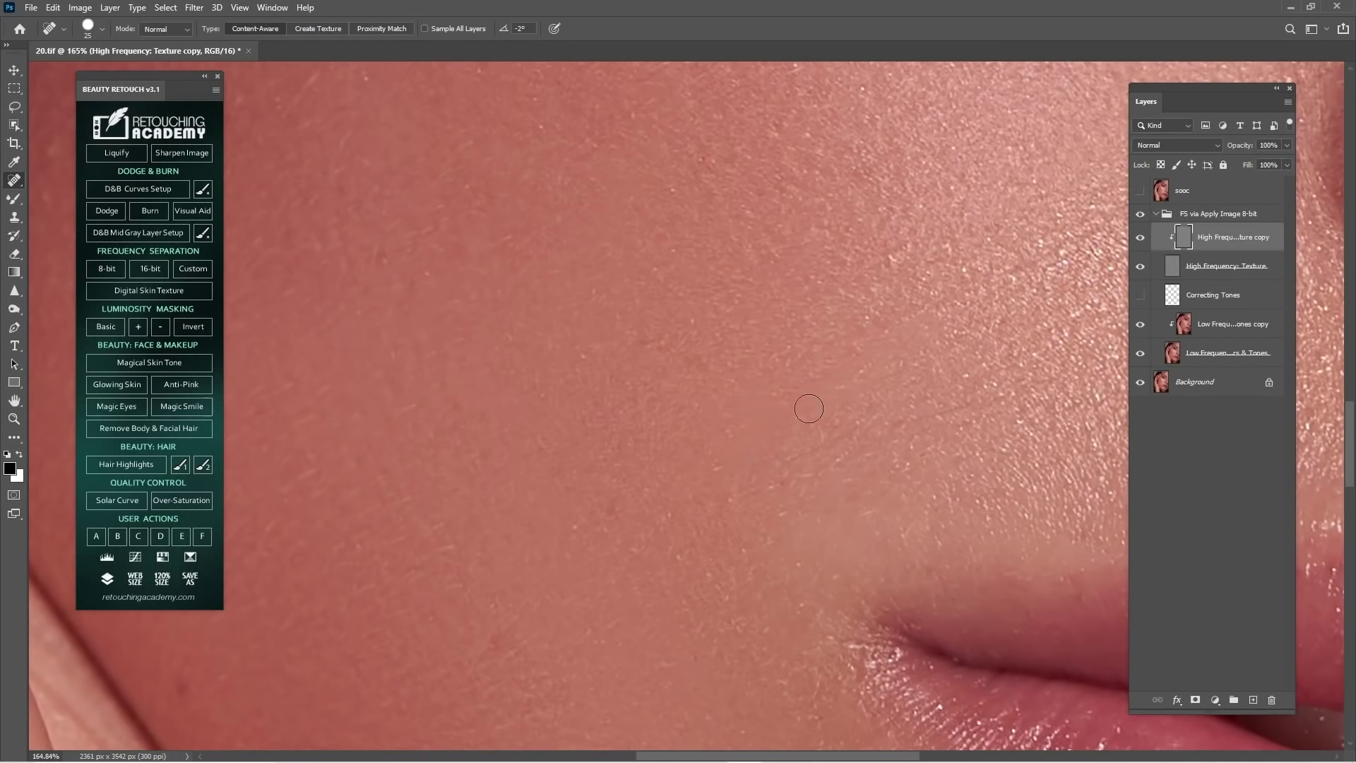
- Reduce the Healing Brush spacing and heal the thin line on the lower cheek on the texture copy
{"action": "right_click", "coordinate": [14, 183]}
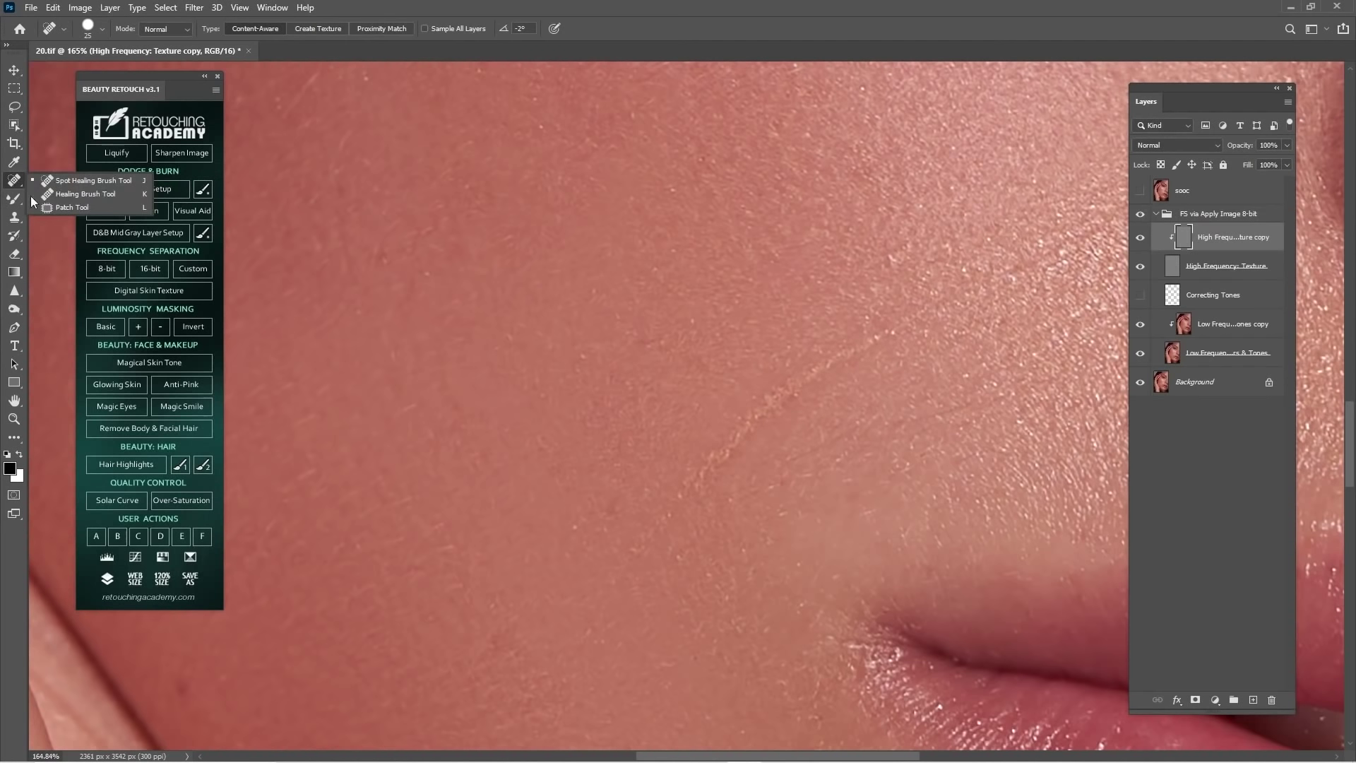
{"action": "left_click", "coordinate": [64, 196]}
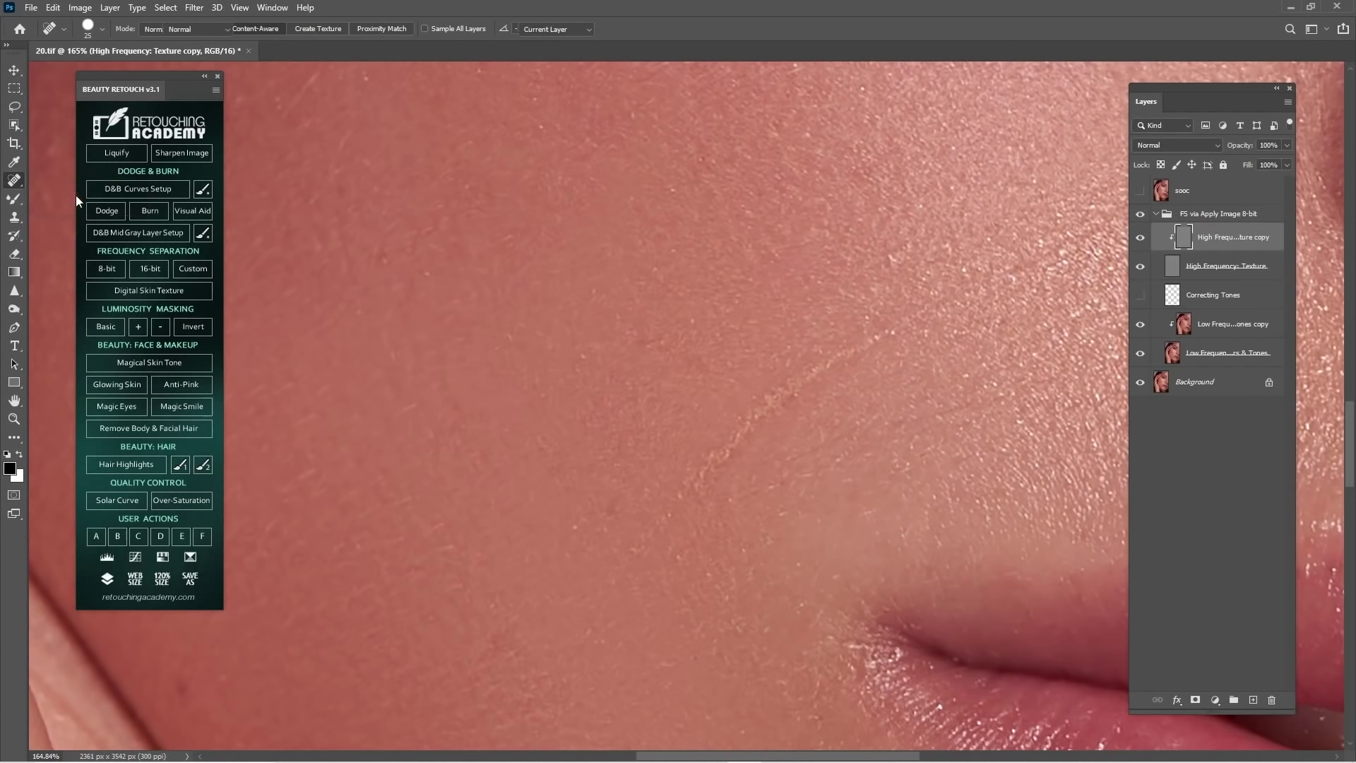
{"action": "right_click", "coordinate": [806, 291]}
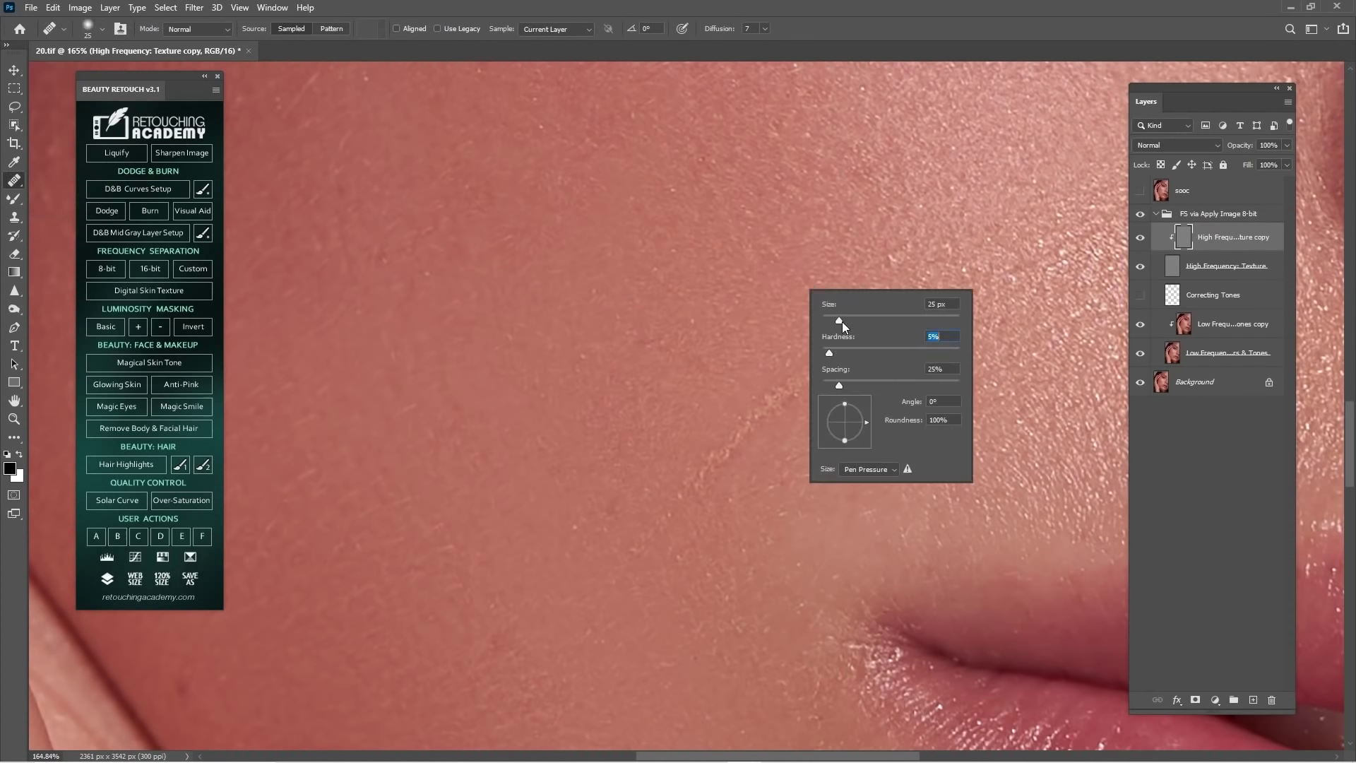
{"action": "left_click_drag", "start_coordinate": [840, 385], "coordinate": [824, 385]}
{"action": "key", "text": "Return"}
{"action": "left_click_drag", "start_coordinate": [862, 340], "coordinate": [800, 381]}
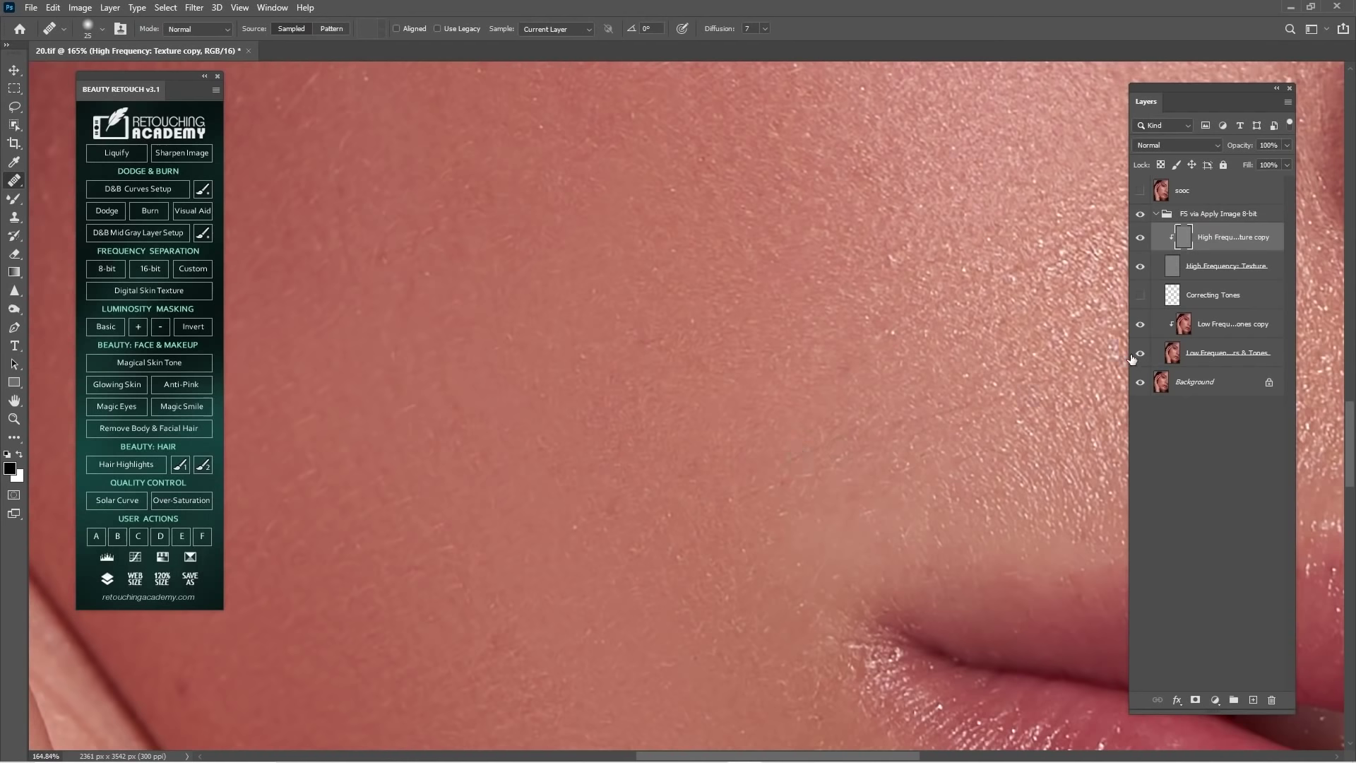
- Refine the skin texture around the mouth corner and lower cheek with the Clone Stamp on the texture copy
{"action": "left_click", "coordinate": [15, 218]}
{"action": "left_click", "coordinate": [815, 305], "text": "alt"}
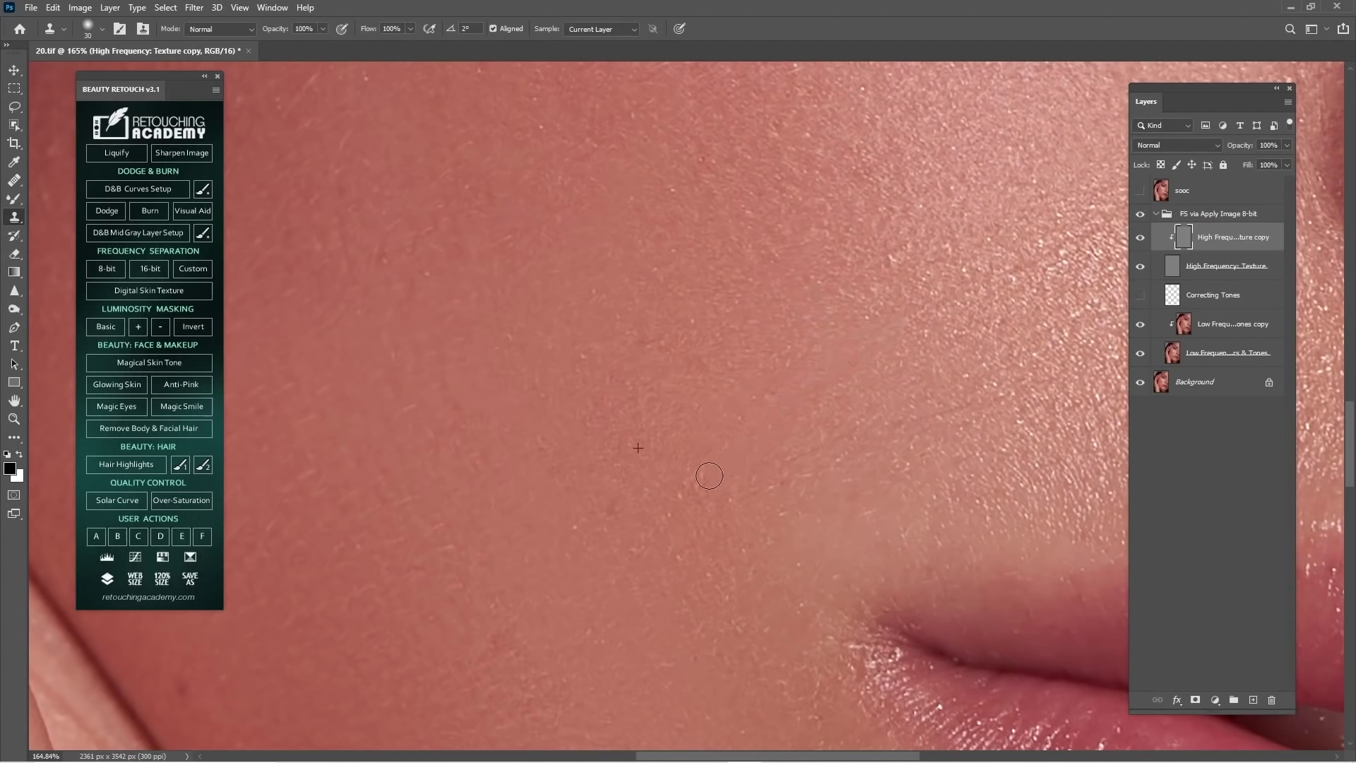
{"action": "left_click_drag", "start_coordinate": [701, 494], "coordinate": [646, 343]}
{"action": "left_click_drag", "start_coordinate": [587, 552], "coordinate": [496, 649]}
{"action": "left_click_drag", "start_coordinate": [446, 552], "coordinate": [622, 558]}
- Clone clean skin texture over uneven spots on the inner cheek beside the nose
{"action": "left_click_drag", "start_coordinate": [862, 276], "coordinate": [438, 547]}
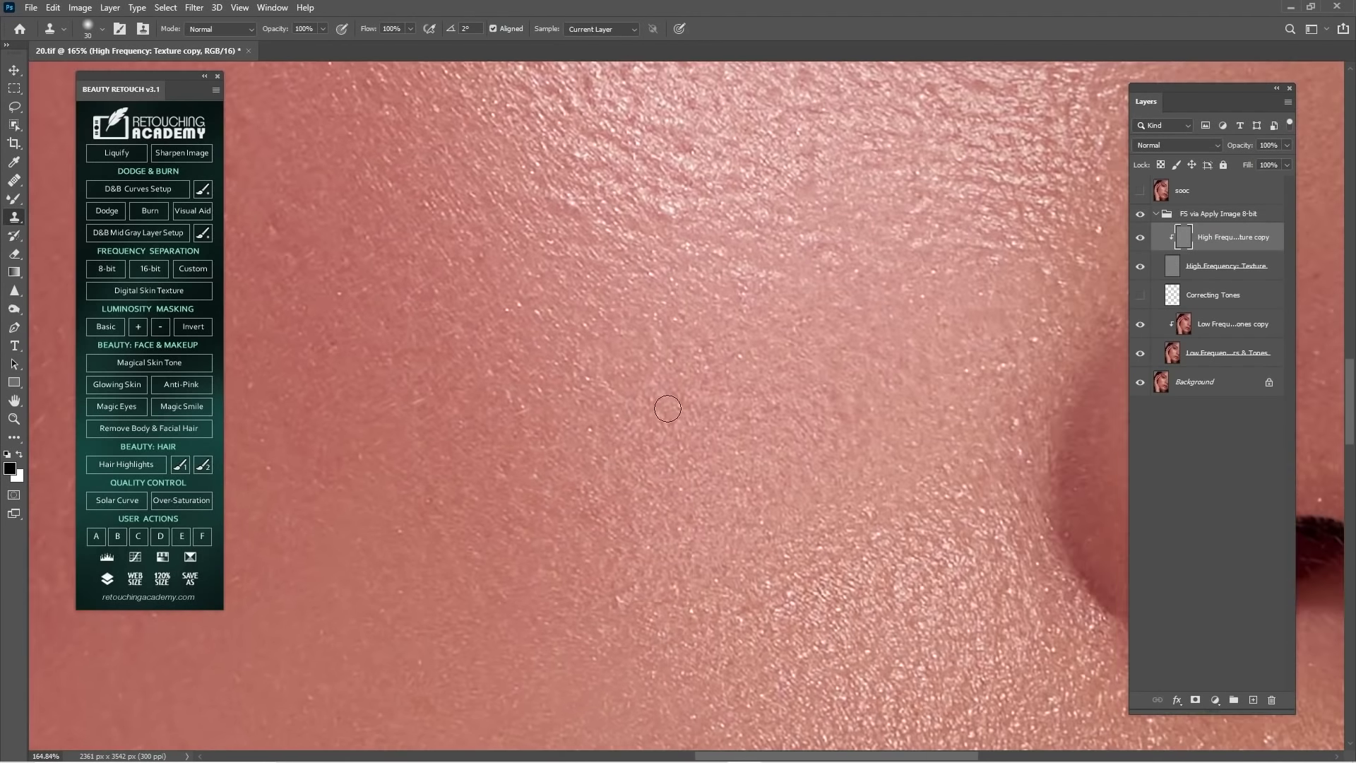
{"action": "left_click_drag", "start_coordinate": [734, 522], "coordinate": [602, 448]}
{"action": "left_click_drag", "start_coordinate": [700, 496], "coordinate": [591, 572]}
{"action": "left_click_drag", "start_coordinate": [746, 473], "coordinate": [589, 566]}
{"action": "left_click", "coordinate": [703, 540], "text": "alt"}
{"action": "left_click_drag", "start_coordinate": [688, 499], "coordinate": [570, 528]}
{"action": "left_click_drag", "start_coordinate": [731, 323], "coordinate": [756, 465]}
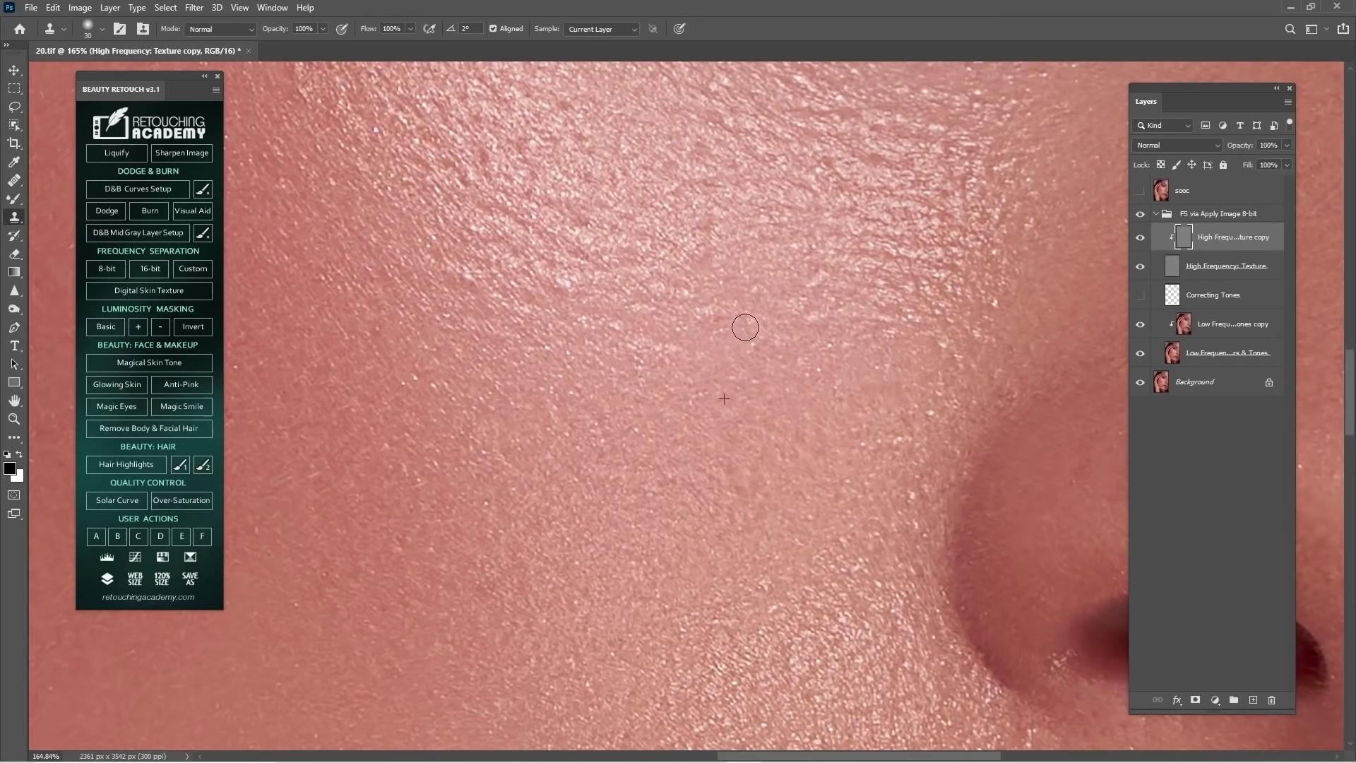
- Clone matching pore texture over the uneven patch in the cheek highlight
{"action": "left_click_drag", "start_coordinate": [741, 326], "coordinate": [772, 531]}
{"action": "left_click", "coordinate": [685, 364], "text": "alt"}
{"action": "left_click_drag", "start_coordinate": [727, 354], "coordinate": [715, 361]}
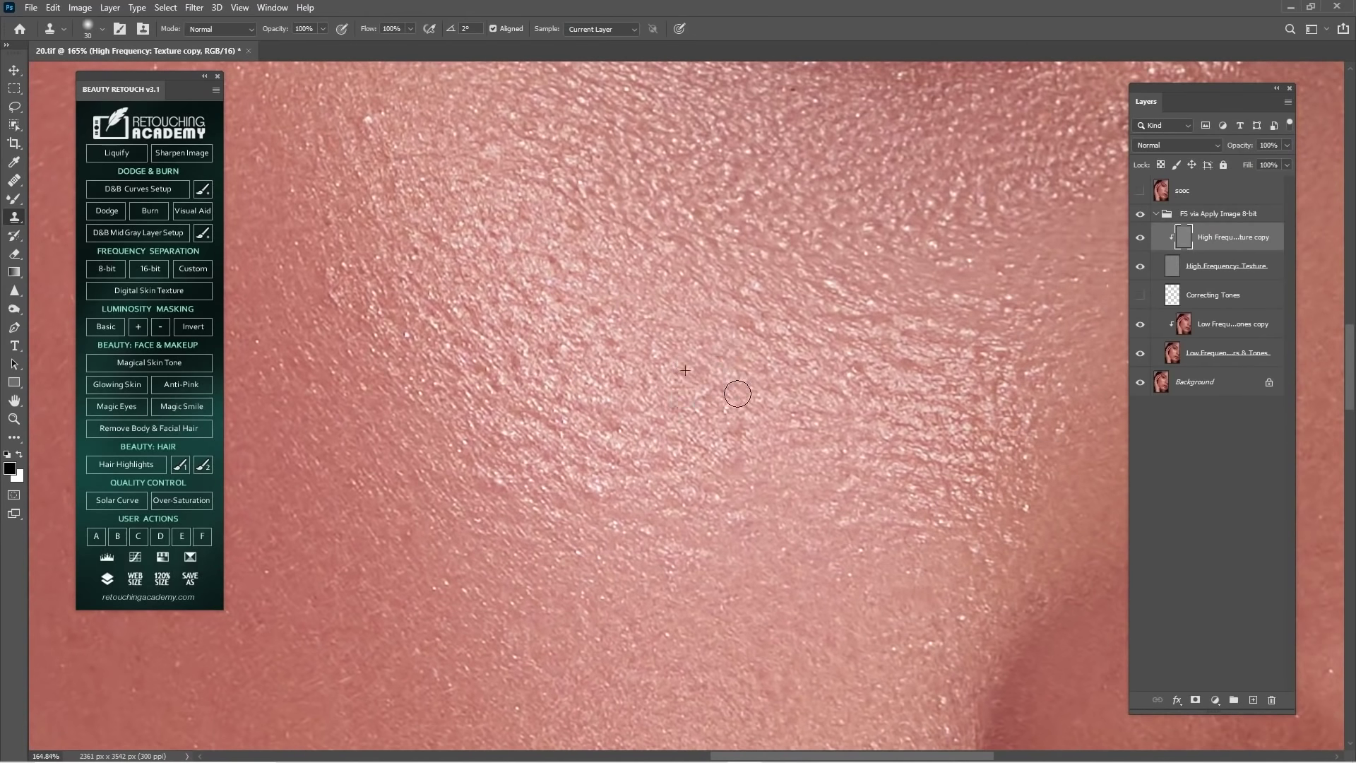
- Try cloning the coarse highlight texture onto the smooth outer cheek, and undo those strokes
{"action": "left_click_drag", "start_coordinate": [636, 411], "coordinate": [935, 557]}
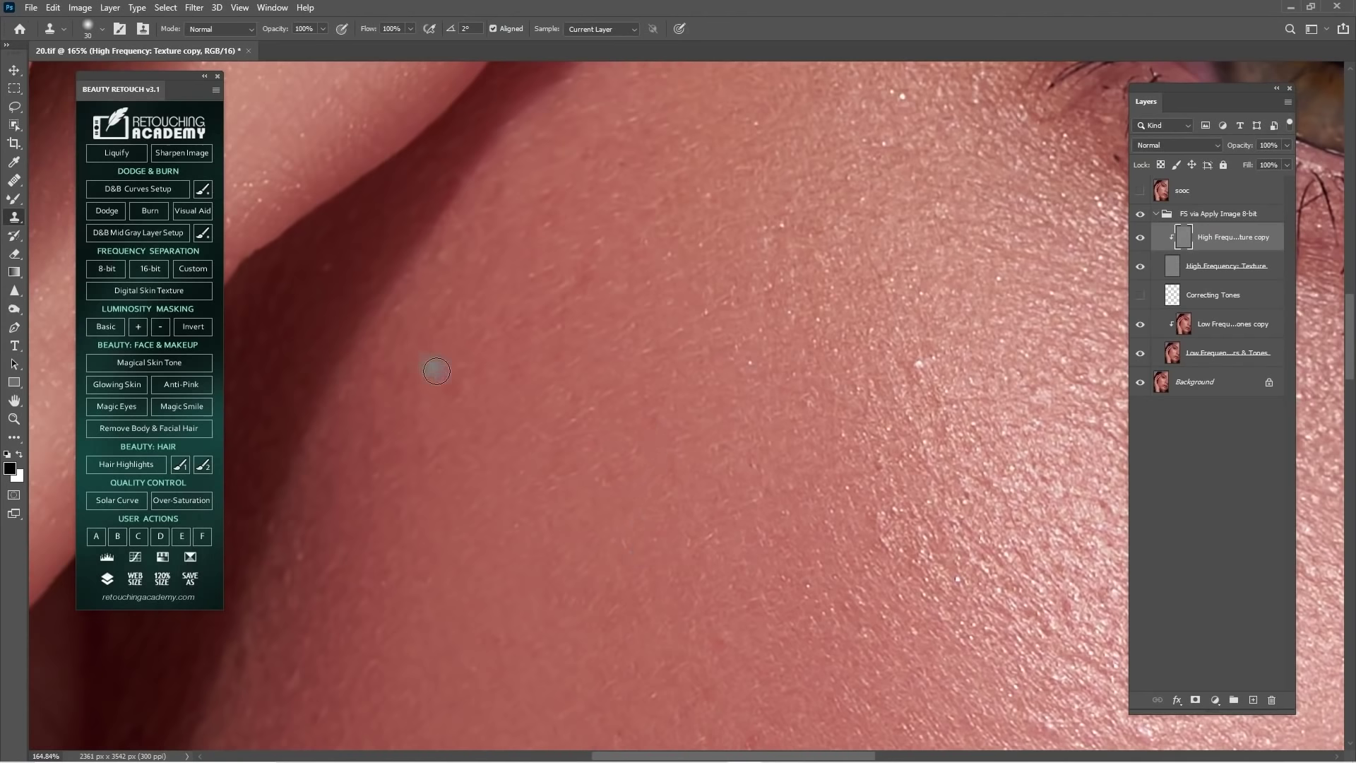
{"action": "left_click_drag", "start_coordinate": [883, 391], "coordinate": [734, 312]}
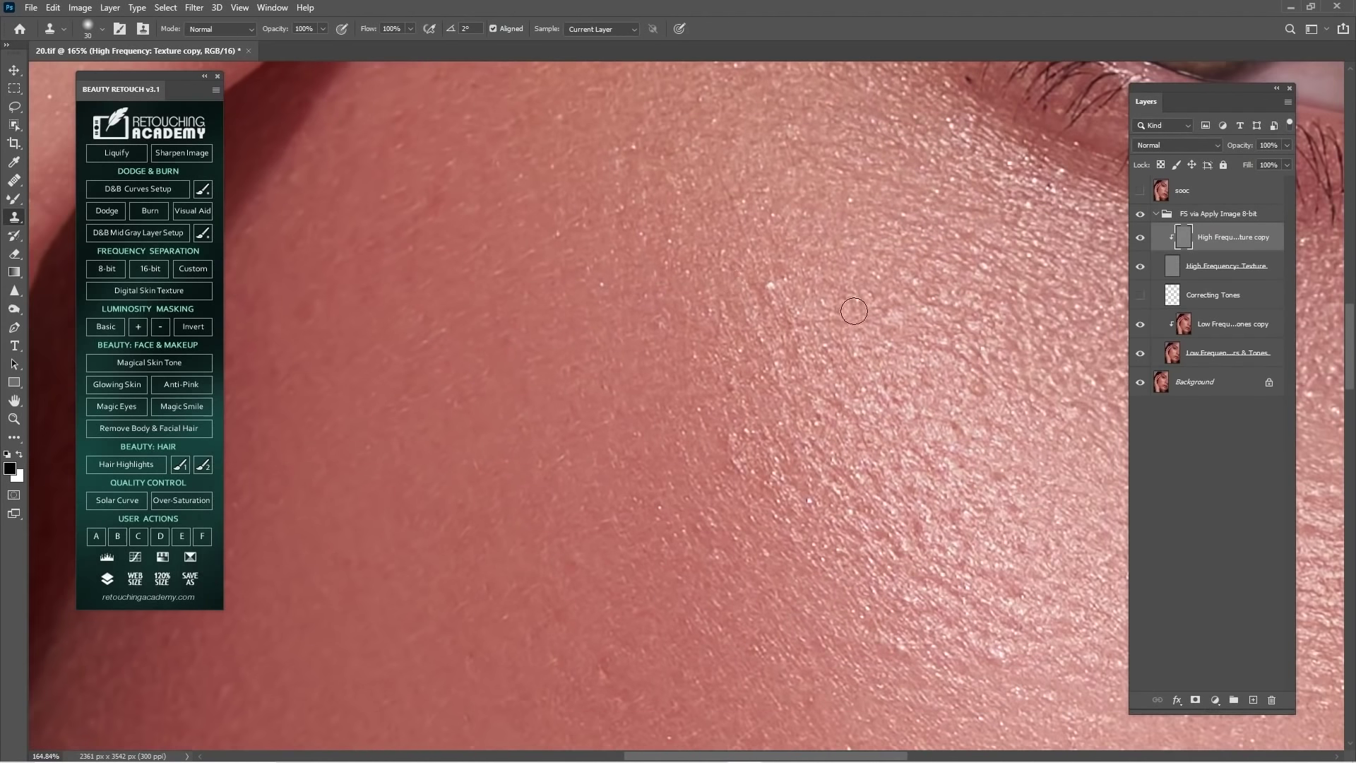
{"action": "left_click", "coordinate": [428, 444]}
{"action": "left_click", "coordinate": [843, 400], "text": "alt"}
{"action": "mouse_move", "coordinate": [408, 460]}
{"action": "left_mouse_down"}
{"action": "mouse_move", "coordinate": [433, 424]}
{"action": "mouse_move", "coordinate": [435, 489]}
{"action": "left_mouse_up"}
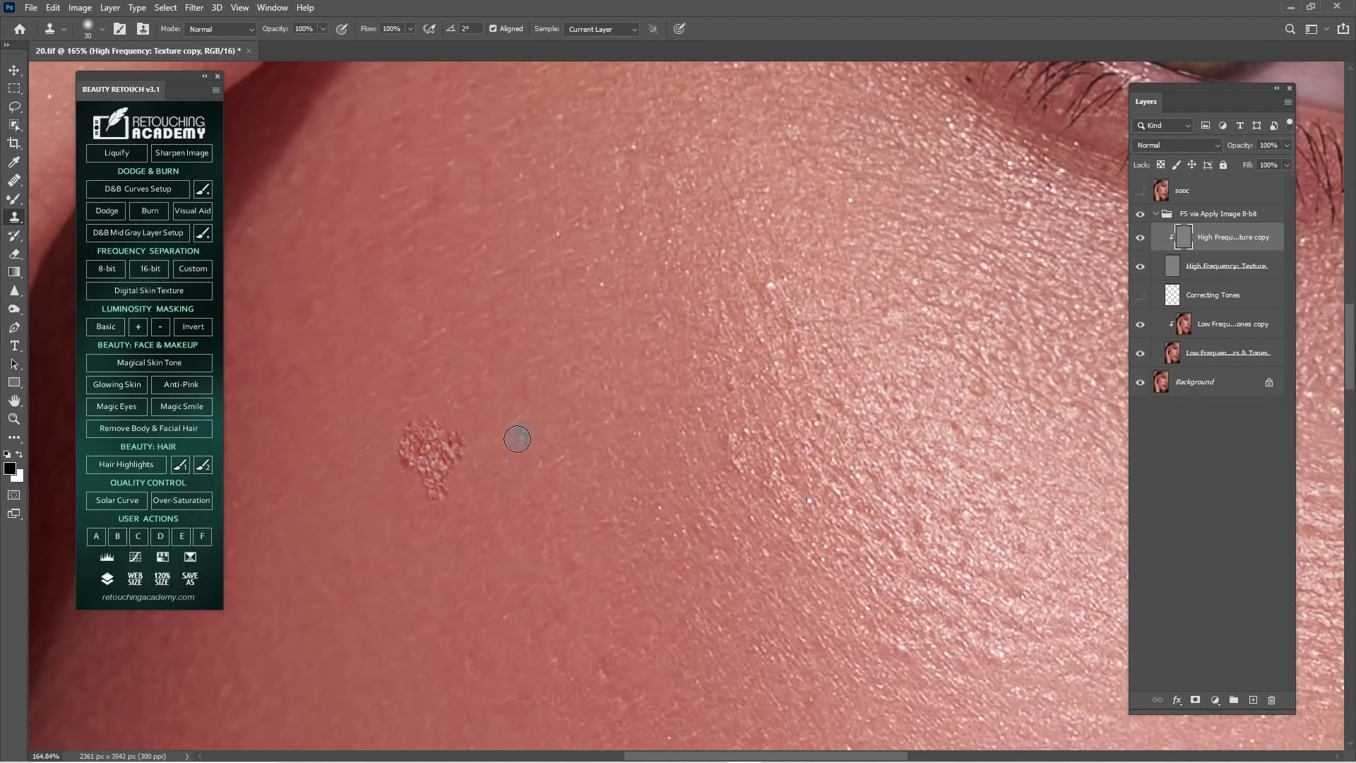
{"action": "key", "text": "ctrl+z"}
{"action": "key", "text": "ctrl+z"}
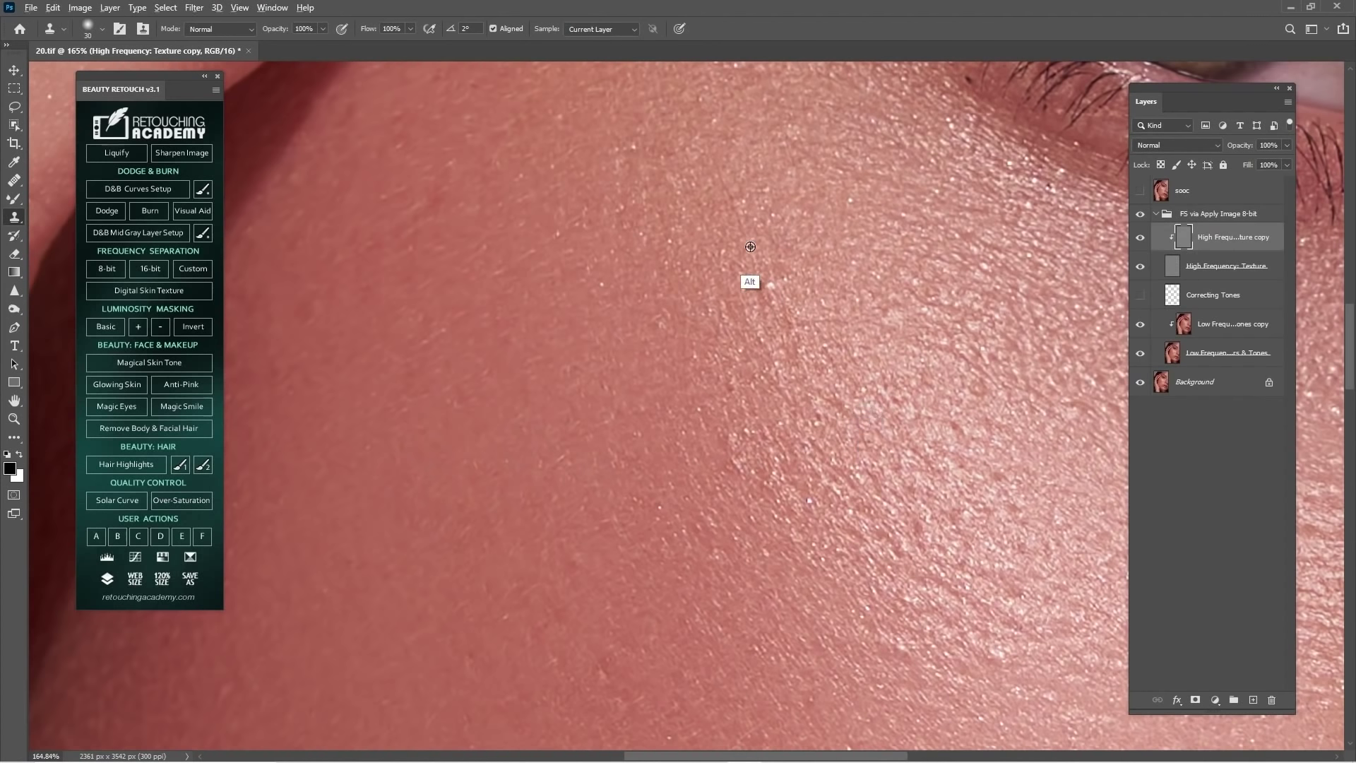
- Clone clean texture over the bright specks along the outer edge of the cheek highlight below the eye
{"action": "left_click", "coordinate": [750, 246], "text": "alt"}
{"action": "left_click_drag", "start_coordinate": [764, 284], "coordinate": [786, 276]}
{"action": "left_click_drag", "start_coordinate": [759, 332], "coordinate": [749, 344]}
{"action": "left_click_drag", "start_coordinate": [614, 274], "coordinate": [619, 382]}
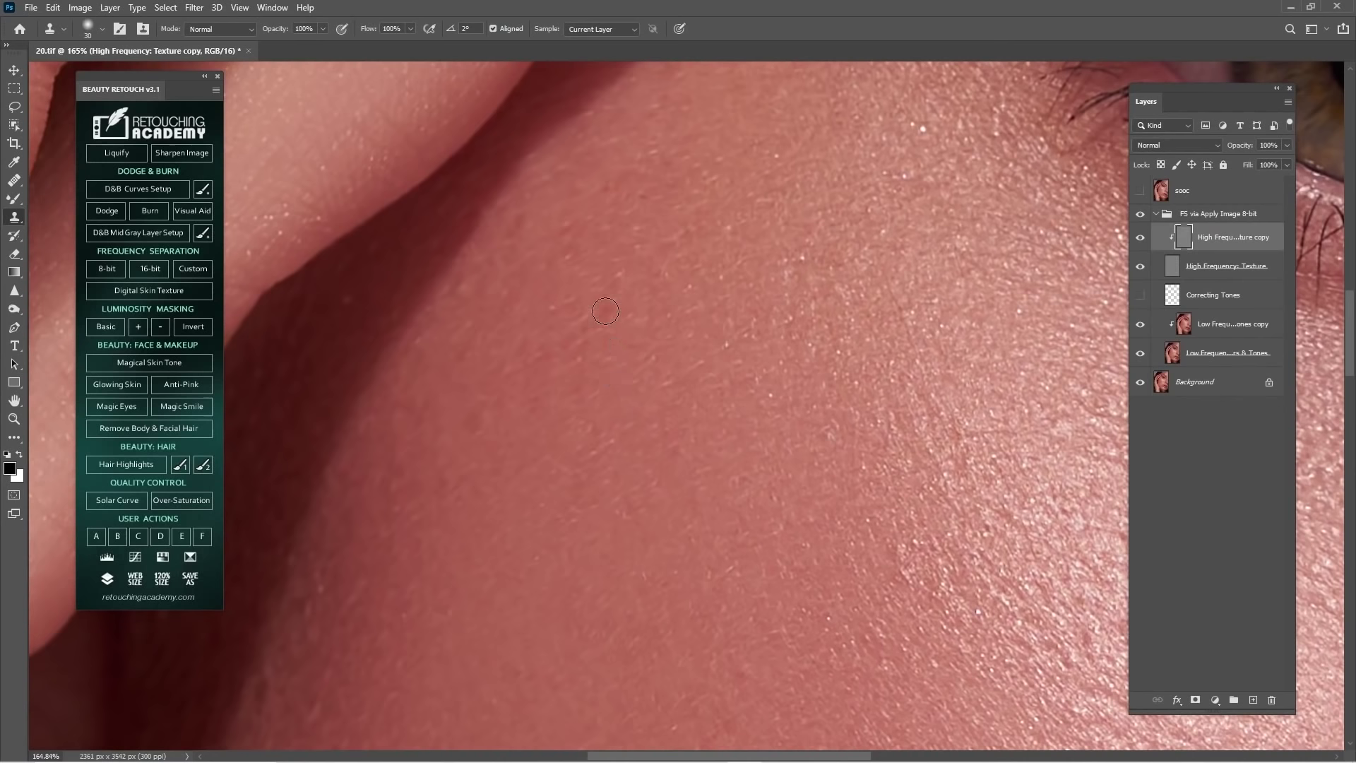
{"action": "left_click_drag", "start_coordinate": [737, 217], "coordinate": [681, 358]}
{"action": "left_click", "coordinate": [681, 359]}
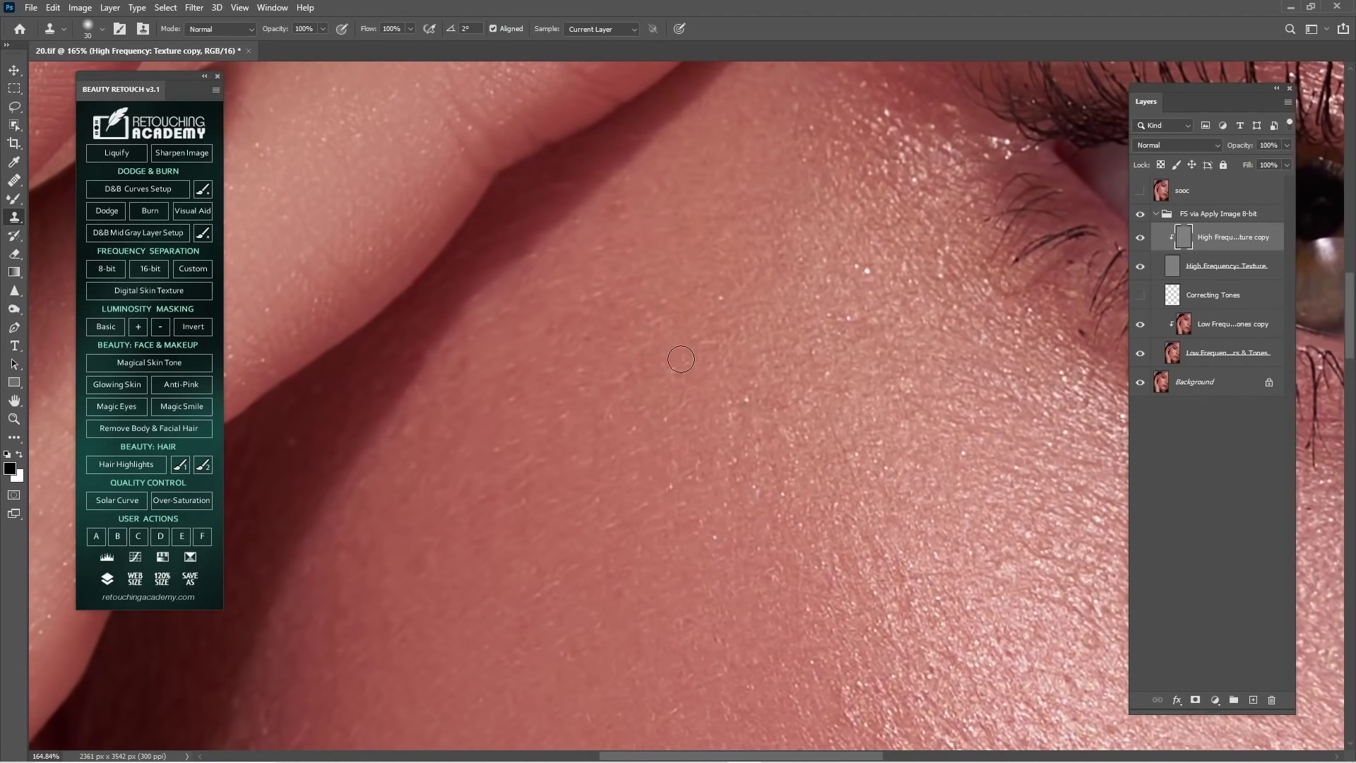
{"action": "left_click_drag", "start_coordinate": [905, 465], "coordinate": [623, 269]}
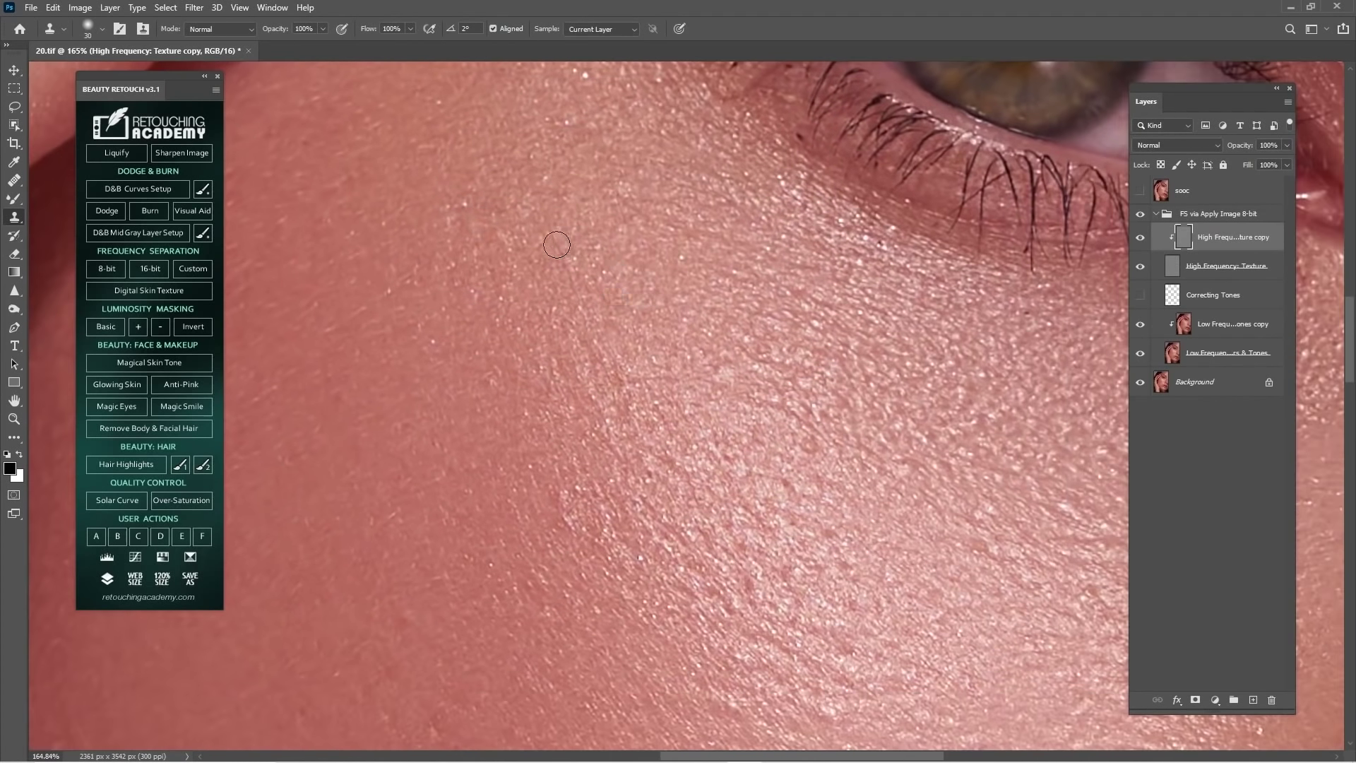
{"action": "left_click_drag", "start_coordinate": [735, 384], "coordinate": [698, 273]}
{"action": "left_click_drag", "start_coordinate": [449, 285], "coordinate": [747, 293]}
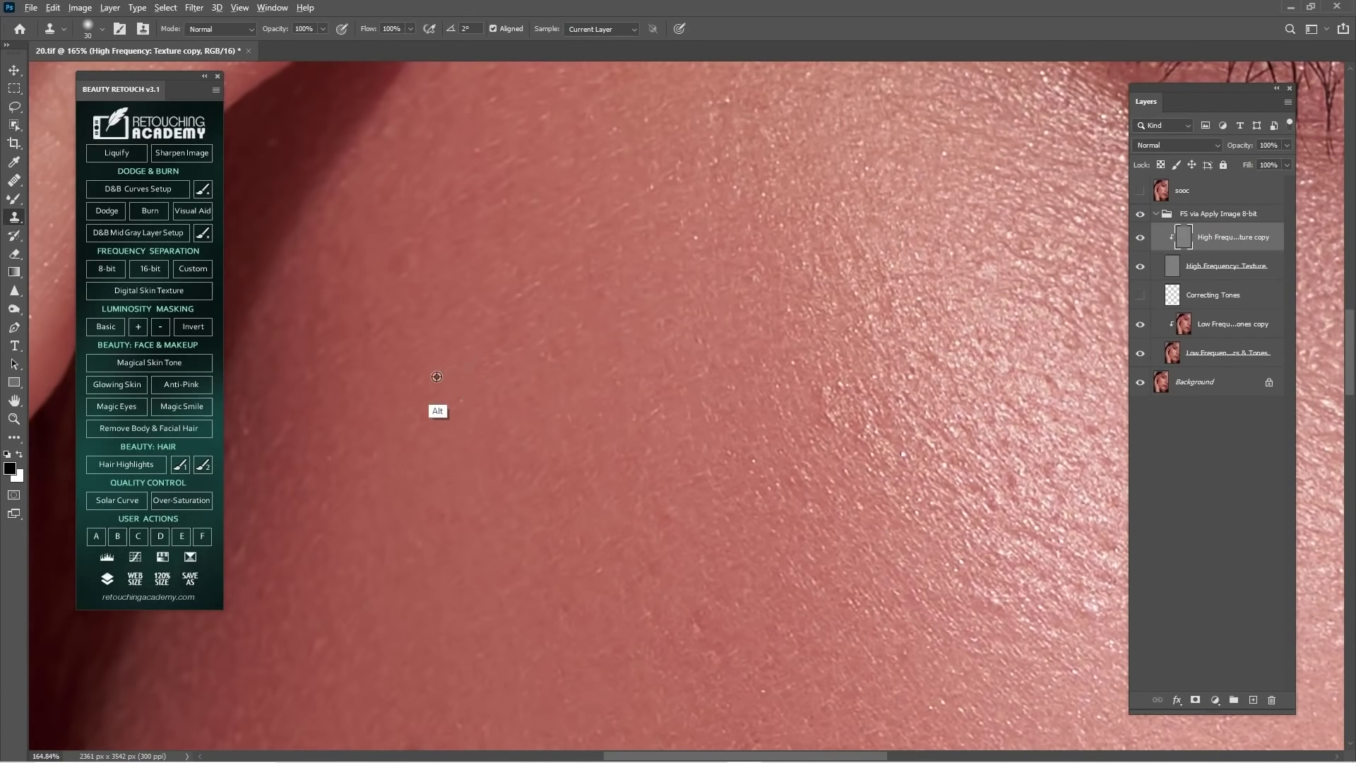
- Clone clean skin texture over uneven spots below the inner eye corner and along the side of the nose
{"action": "mouse_move", "coordinate": [950, 321]}
{"action": "left_mouse_down"}
{"action": "mouse_move", "coordinate": [984, 346]}
{"action": "mouse_move", "coordinate": [813, 346]}
{"action": "mouse_move", "coordinate": [620, 308]}
{"action": "left_mouse_up"}
{"action": "left_click_drag", "start_coordinate": [890, 255], "coordinate": [745, 394]}
{"action": "left_click", "coordinate": [697, 477], "text": "alt"}
{"action": "left_click_drag", "start_coordinate": [669, 426], "coordinate": [680, 364]}
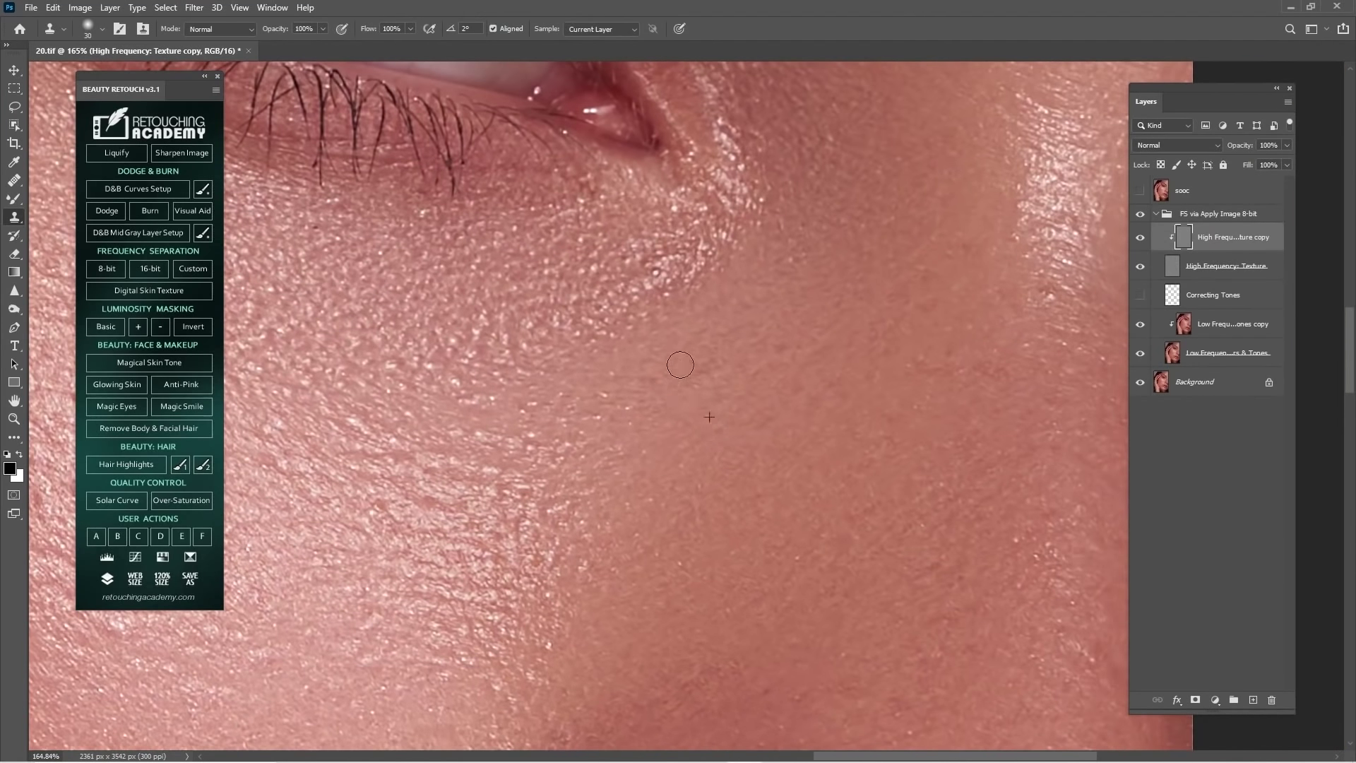
{"action": "left_click_drag", "start_coordinate": [862, 242], "coordinate": [714, 345]}
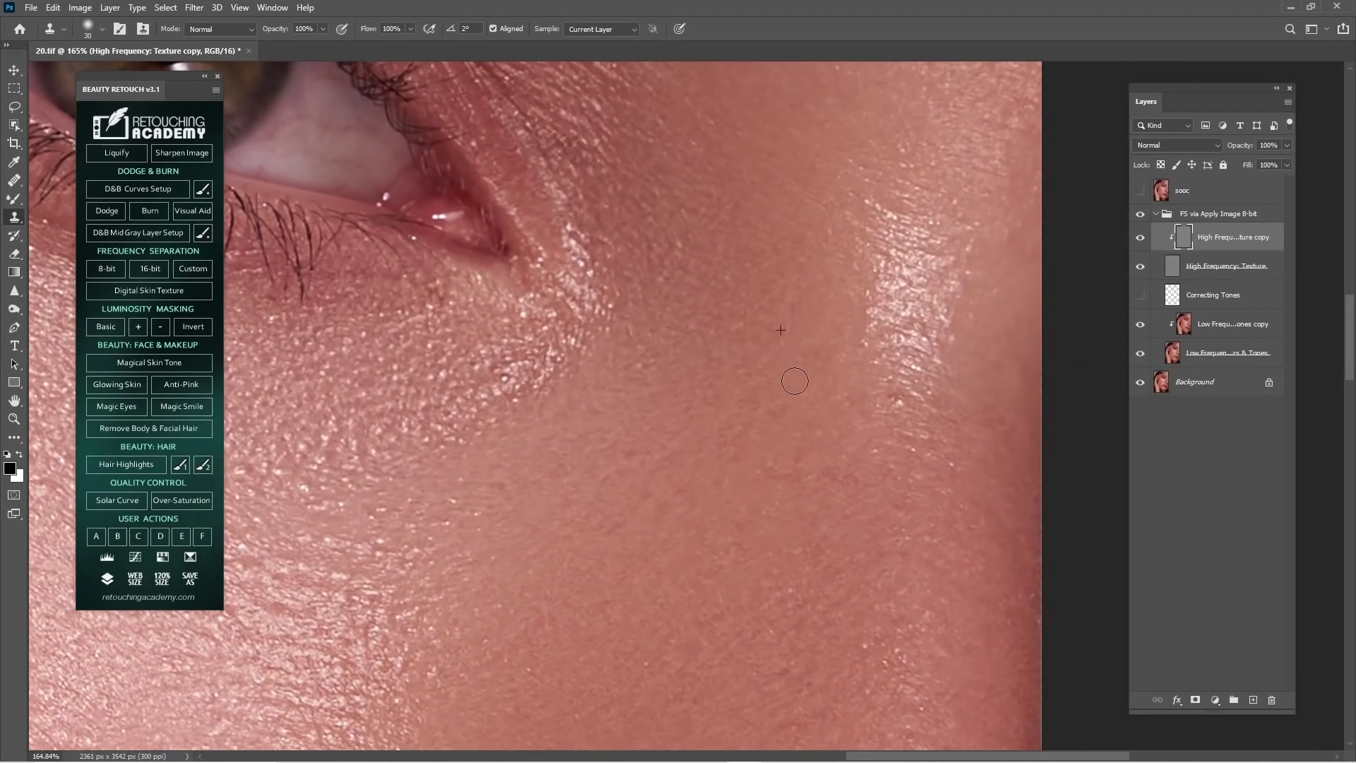
{"action": "left_click", "coordinate": [846, 452], "text": "alt"}
{"action": "left_click_drag", "start_coordinate": [786, 464], "coordinate": [772, 483]}
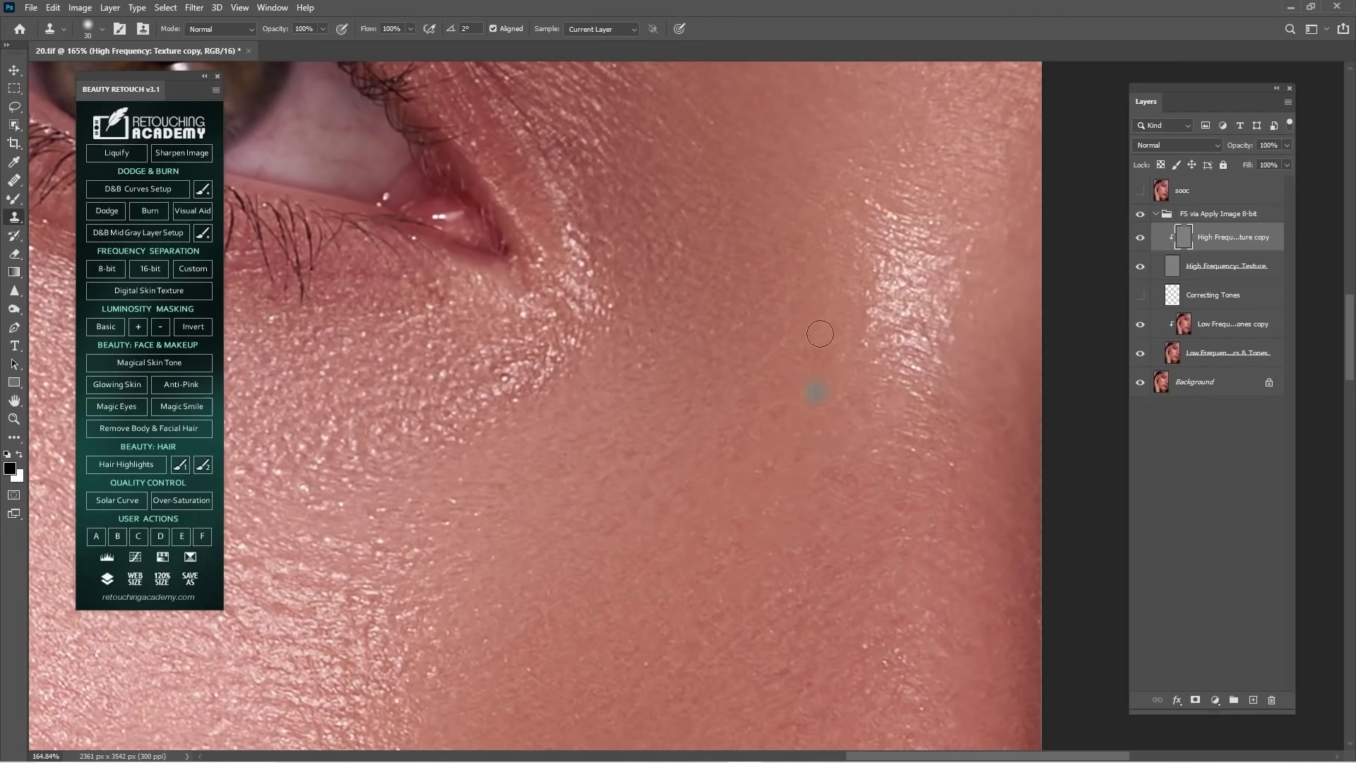
- Clone matching skin texture over bright specks and uneven spots on the forehead above the eyebrow
{"action": "left_click_drag", "start_coordinate": [820, 333], "coordinate": [788, 629]}
{"action": "left_click_drag", "start_coordinate": [839, 372], "coordinate": [763, 367]}
{"action": "left_click_drag", "start_coordinate": [902, 307], "coordinate": [971, 306]}
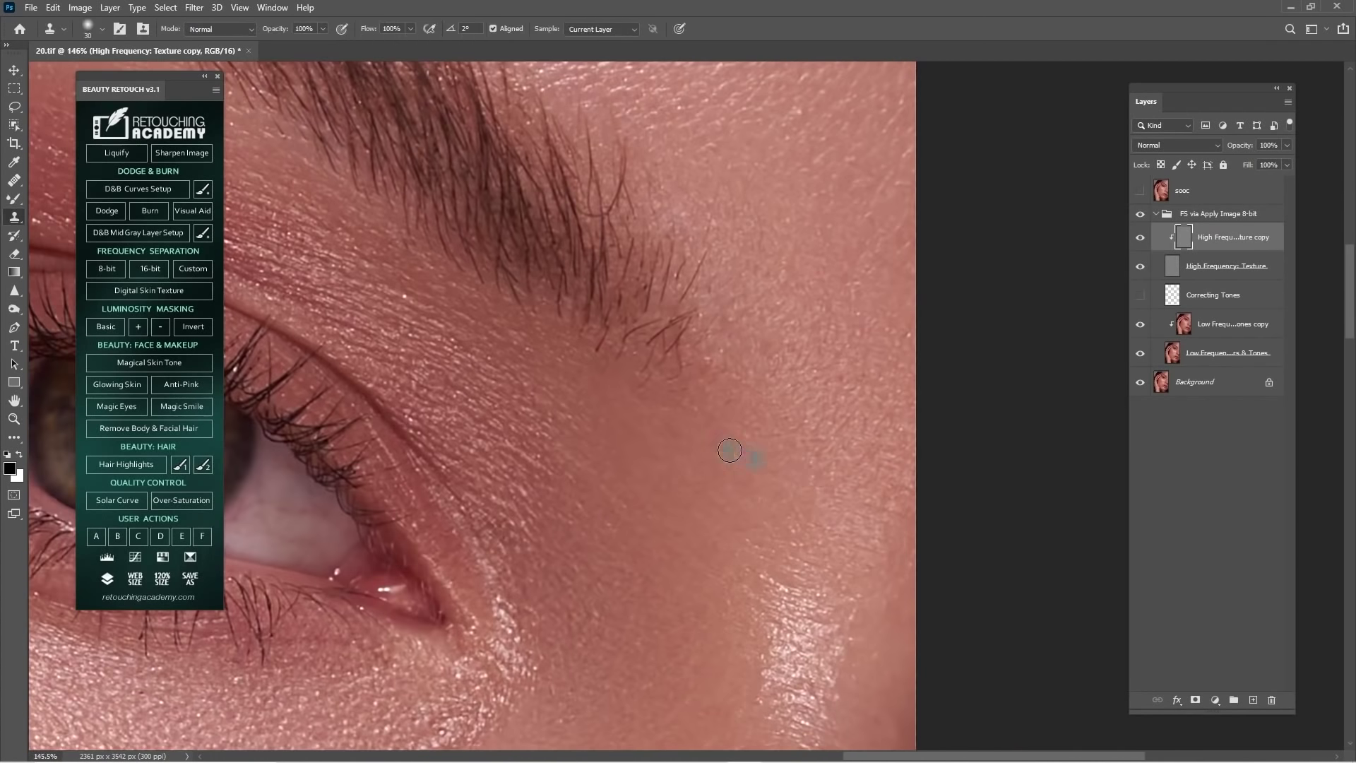
{"action": "left_click_drag", "start_coordinate": [759, 325], "coordinate": [775, 603]}
{"action": "left_click_drag", "start_coordinate": [621, 268], "coordinate": [854, 601]}
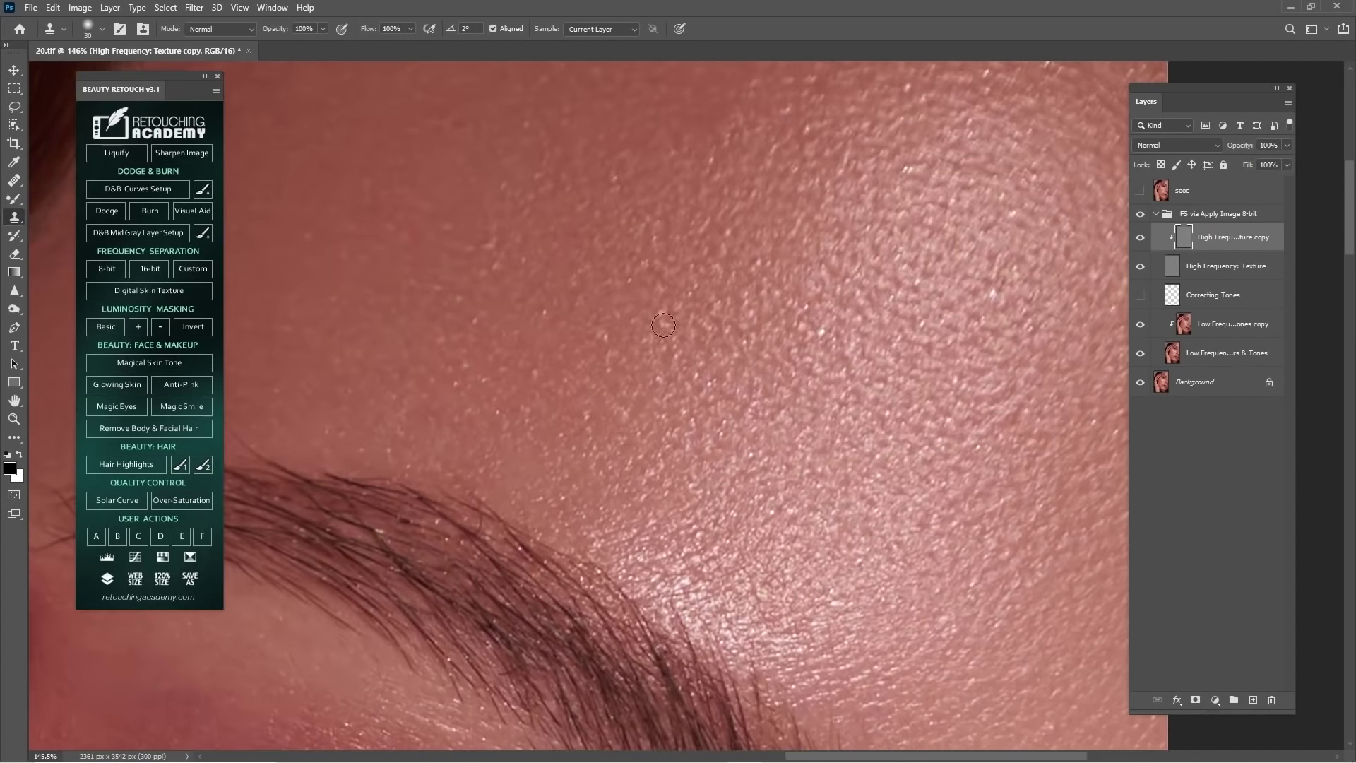
{"action": "left_click", "coordinate": [613, 291], "text": "alt"}
{"action": "left_click_drag", "start_coordinate": [567, 335], "coordinate": [765, 369]}
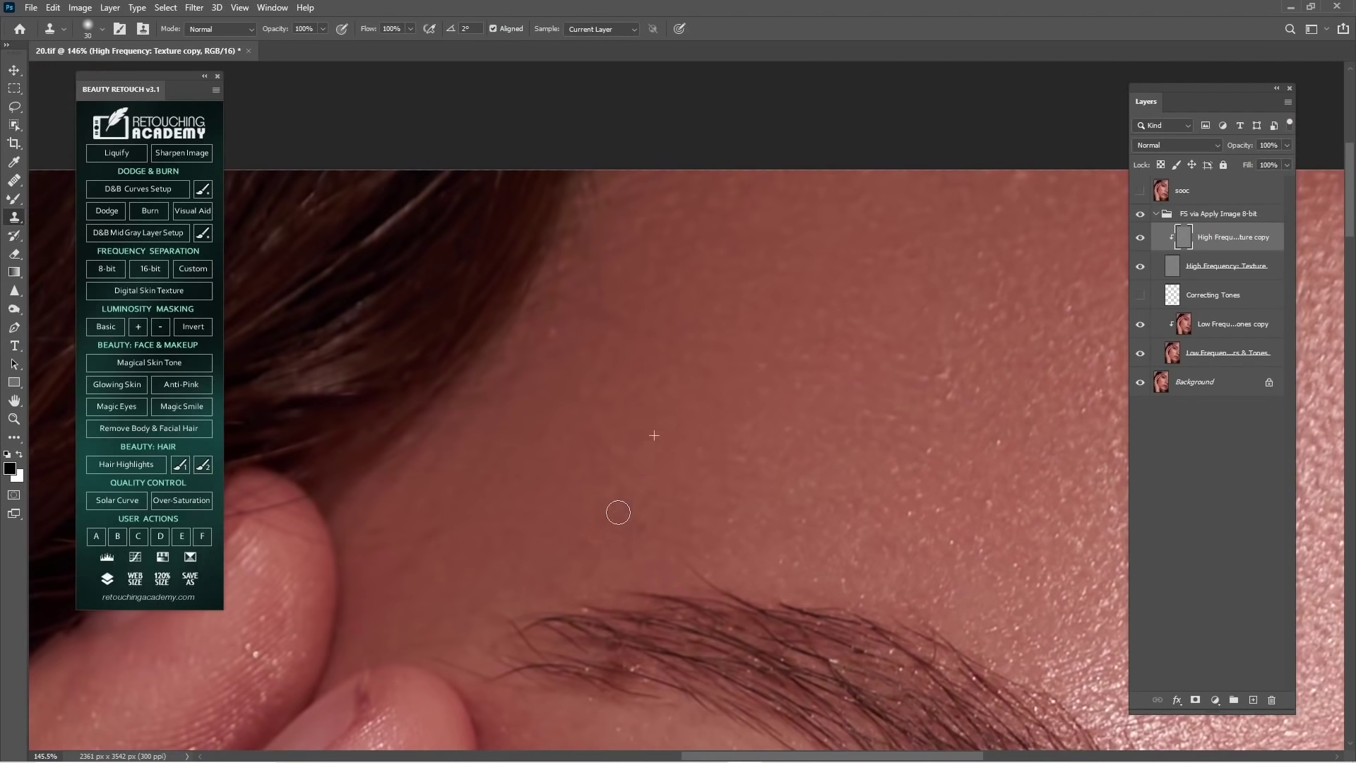
- Hide the high-frequency texture and blend the low-frequency copy's tones around the eyebrow's outer end with a Mixer Brush at size 90
{"action": "left_click_drag", "start_coordinate": [579, 575], "coordinate": [679, 203]}
{"action": "left_click_drag", "start_coordinate": [765, 363], "coordinate": [750, 383]}
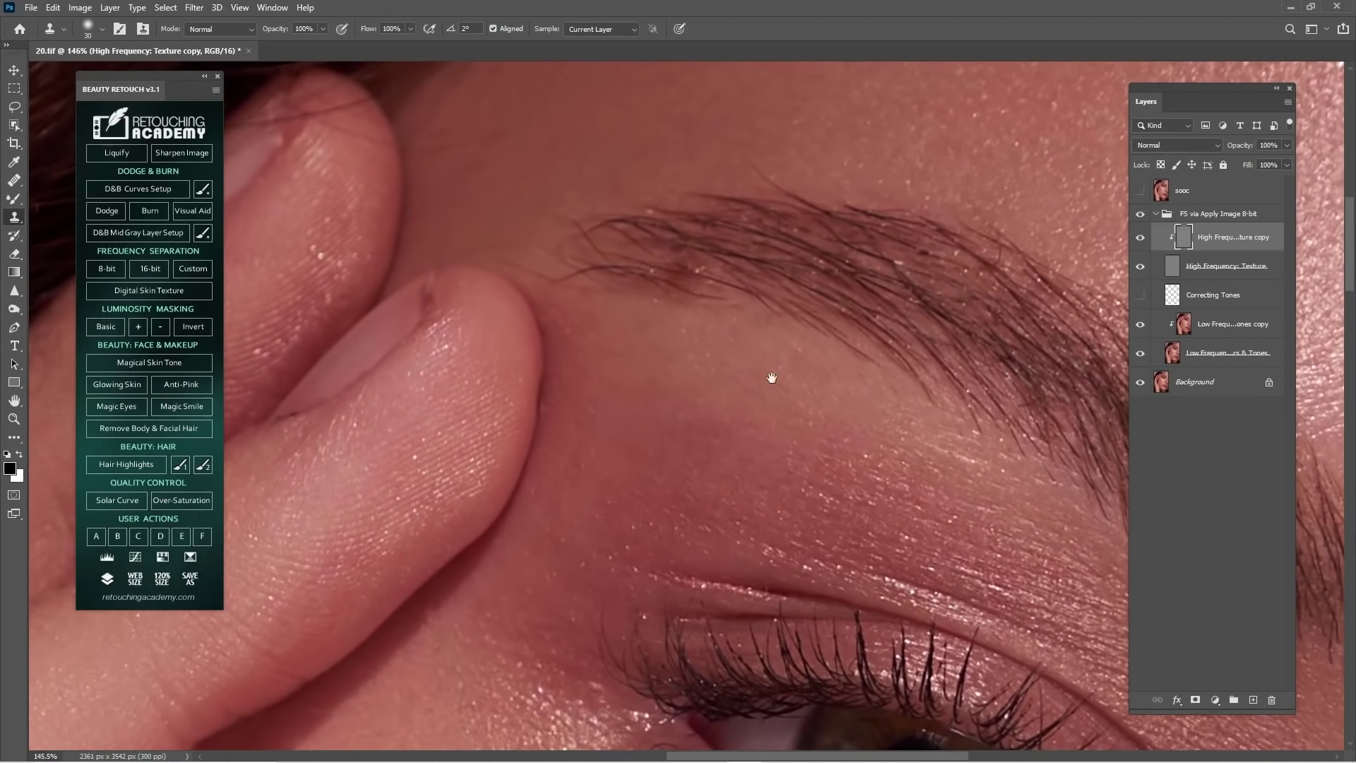
{"action": "left_click", "coordinate": [1143, 267]}
{"action": "left_click", "coordinate": [1230, 324]}
{"action": "key", "text": "b"}
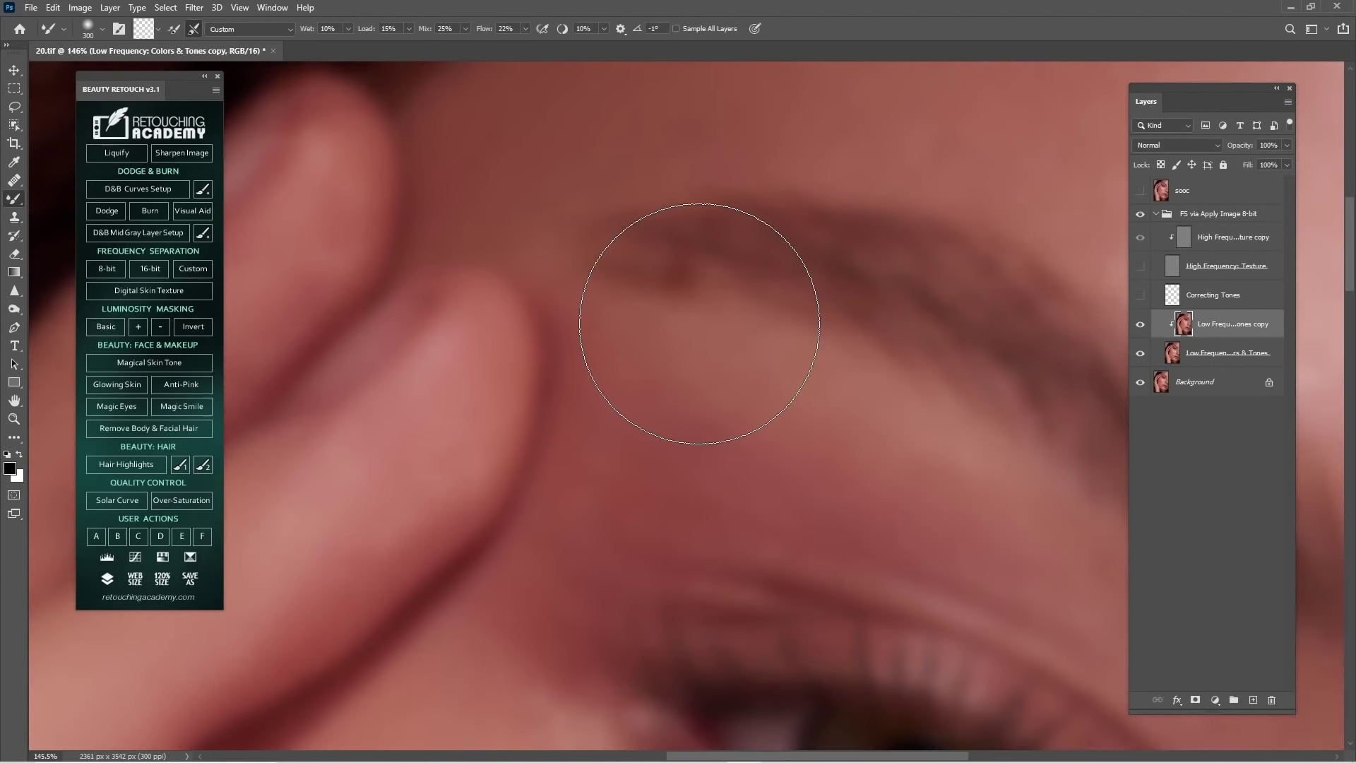
{"action": "key", "text": "bracketleft"}
{"action": "key", "text": "bracketleft"}
{"action": "key", "text": "bracketleft"}
{"action": "key", "text": "bracketleft"}
{"action": "key", "text": "bracketleft"}
{"action": "key", "text": "bracketleft"}
{"action": "key", "text": "bracketleft"}
{"action": "key", "text": "bracketleft"}
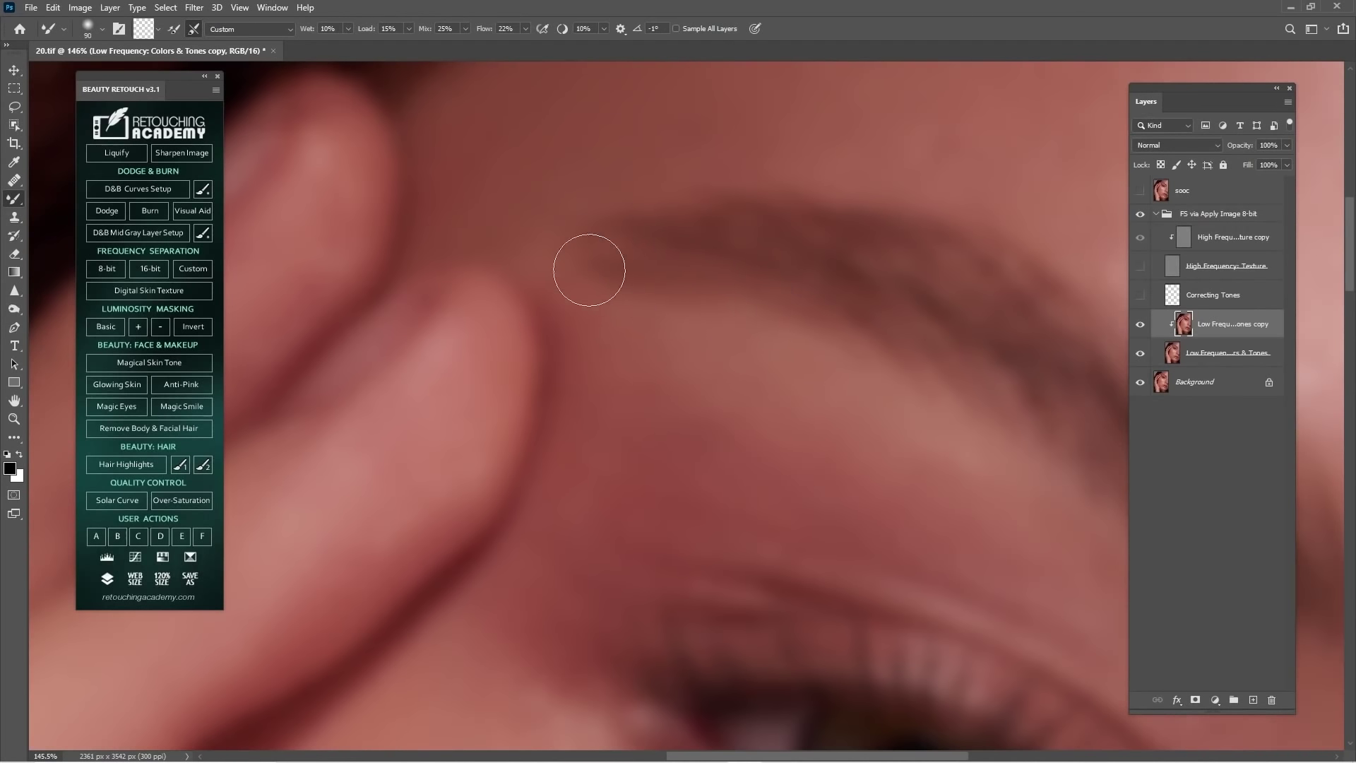
{"action": "key", "text": "bracketleft"}
{"action": "key", "text": "bracketleft"}
{"action": "key", "text": "bracketright"}
{"action": "key", "text": "bracketright"}
- Return to the visible high-frequency copy and heal bright specks in the eyebrow's outer half with a Spot Healing Brush at size 10
{"action": "left_click", "coordinate": [1175, 244]}
{"action": "key", "text": "s"}
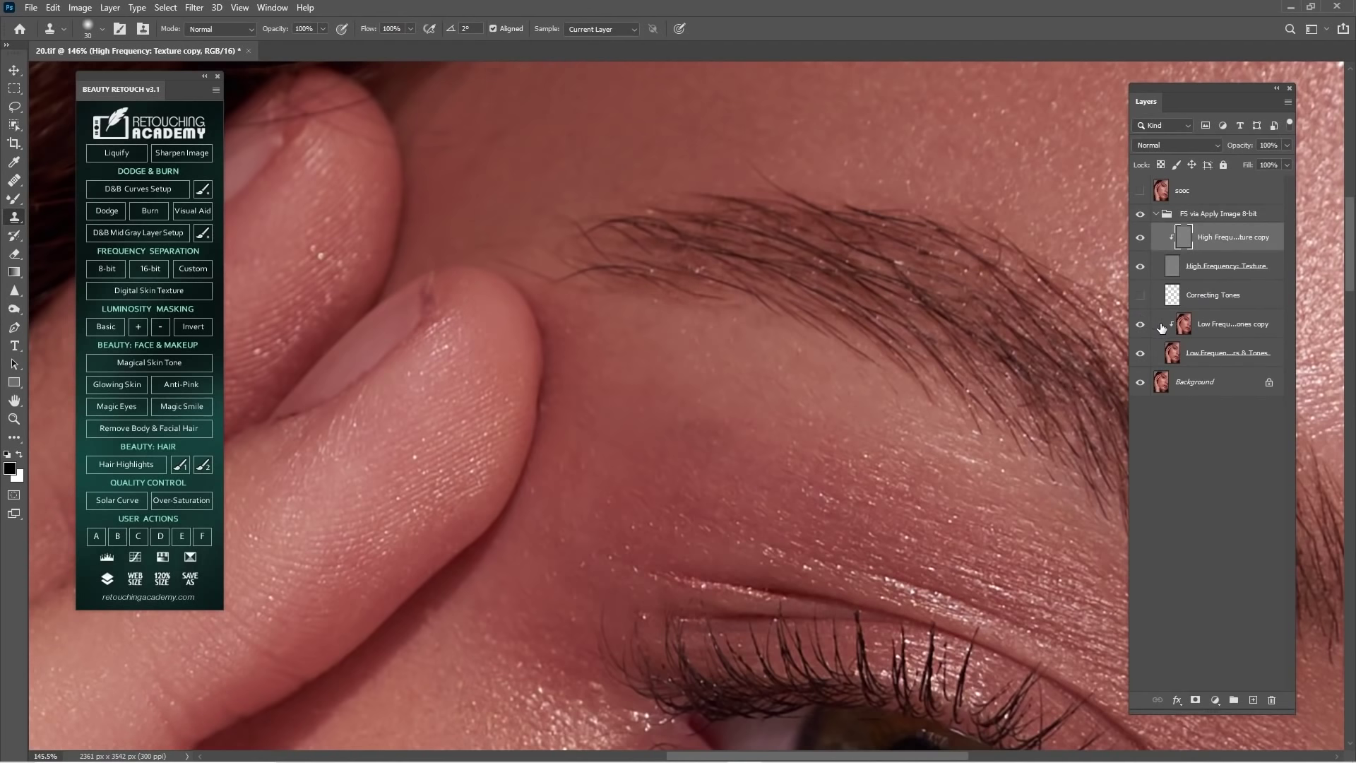
{"action": "left_click", "coordinate": [1192, 332]}
{"action": "key", "text": "z"}
{"action": "left_click_drag", "start_coordinate": [887, 334], "coordinate": [763, 360]}
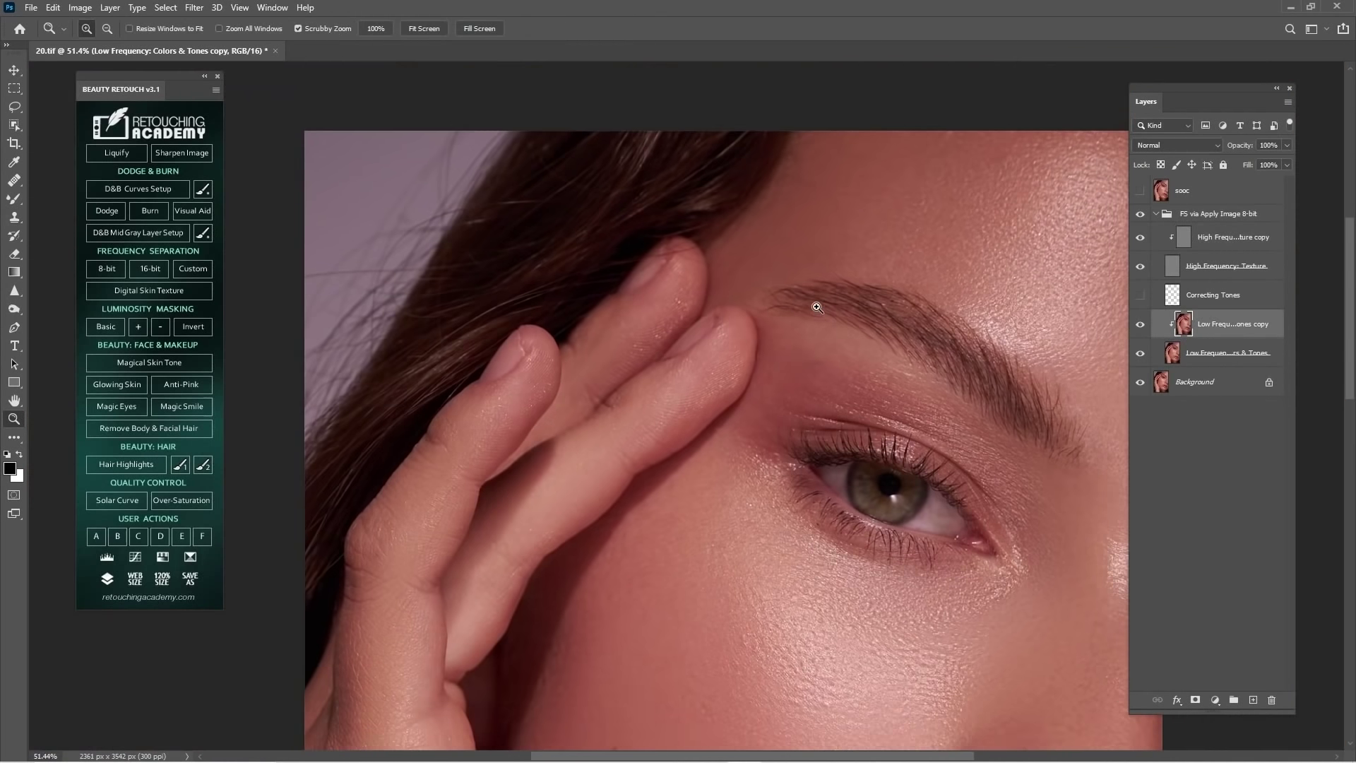
{"action": "mouse_move", "coordinate": [816, 308]}
{"action": "left_mouse_down"}
{"action": "mouse_move", "coordinate": [901, 383]}
{"action": "mouse_move", "coordinate": [857, 303]}
{"action": "left_mouse_up"}
{"action": "key", "text": "s"}
{"action": "left_click", "coordinate": [1206, 239]}
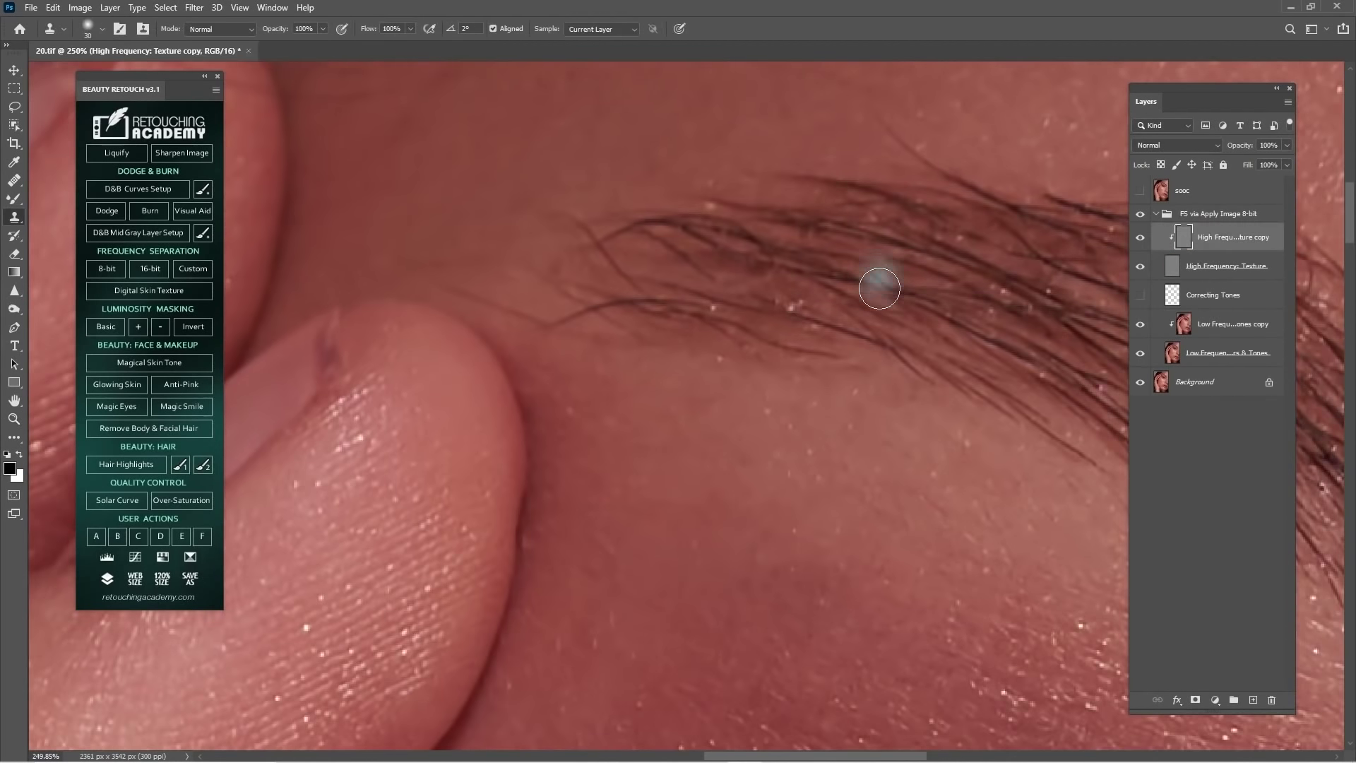
{"action": "key", "text": "j"}
{"action": "key", "text": "bracketleft"}
{"action": "mouse_move", "coordinate": [791, 308]}
{"action": "left_mouse_down"}
{"action": "mouse_move", "coordinate": [821, 311]}
{"action": "mouse_move", "coordinate": [728, 353]}
{"action": "left_mouse_up"}
{"action": "left_click_drag", "start_coordinate": [831, 396], "coordinate": [745, 175]}
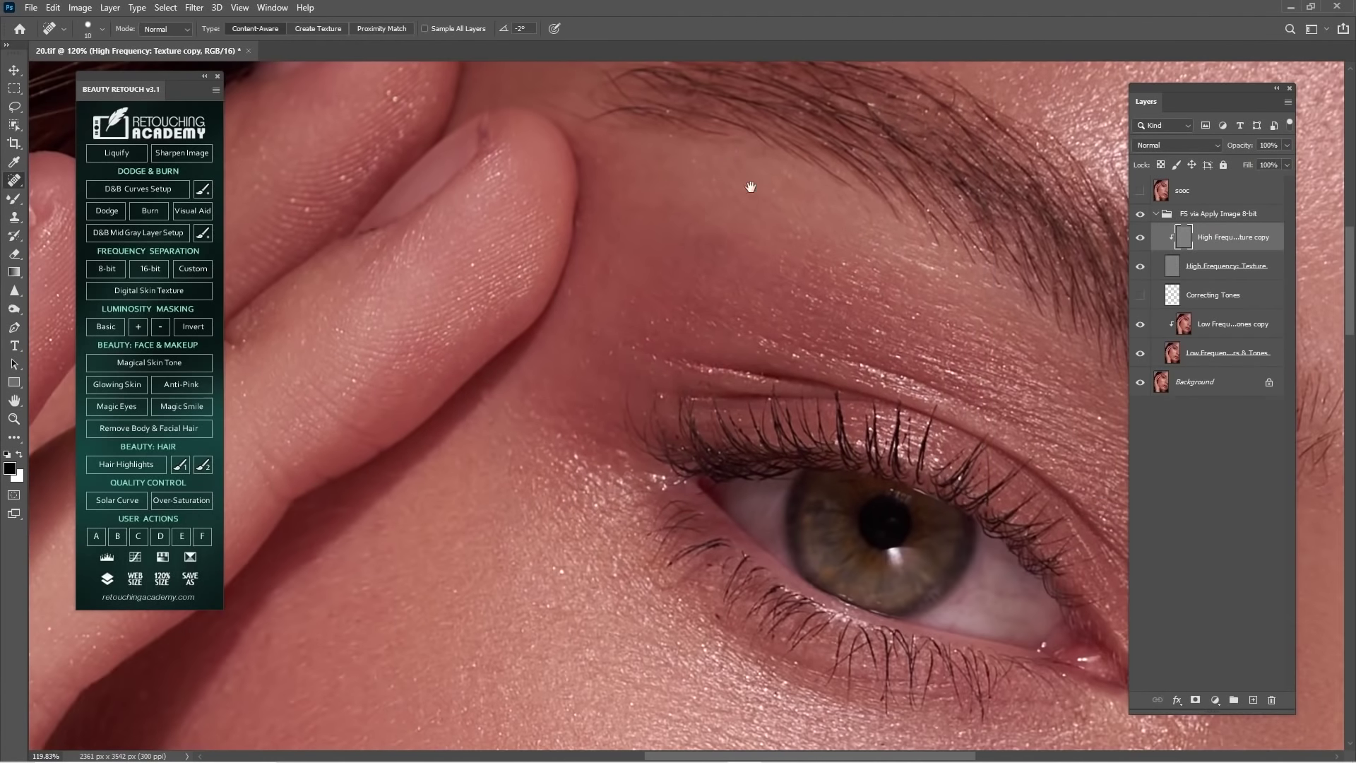
- Clone clean texture over the dark speck on the skin below the outer lower lashes
{"action": "left_click_drag", "start_coordinate": [719, 440], "coordinate": [734, 142]}
{"action": "key", "text": "z"}
{"action": "left_click_drag", "start_coordinate": [685, 190], "coordinate": [742, 191]}
{"action": "key", "text": "s"}
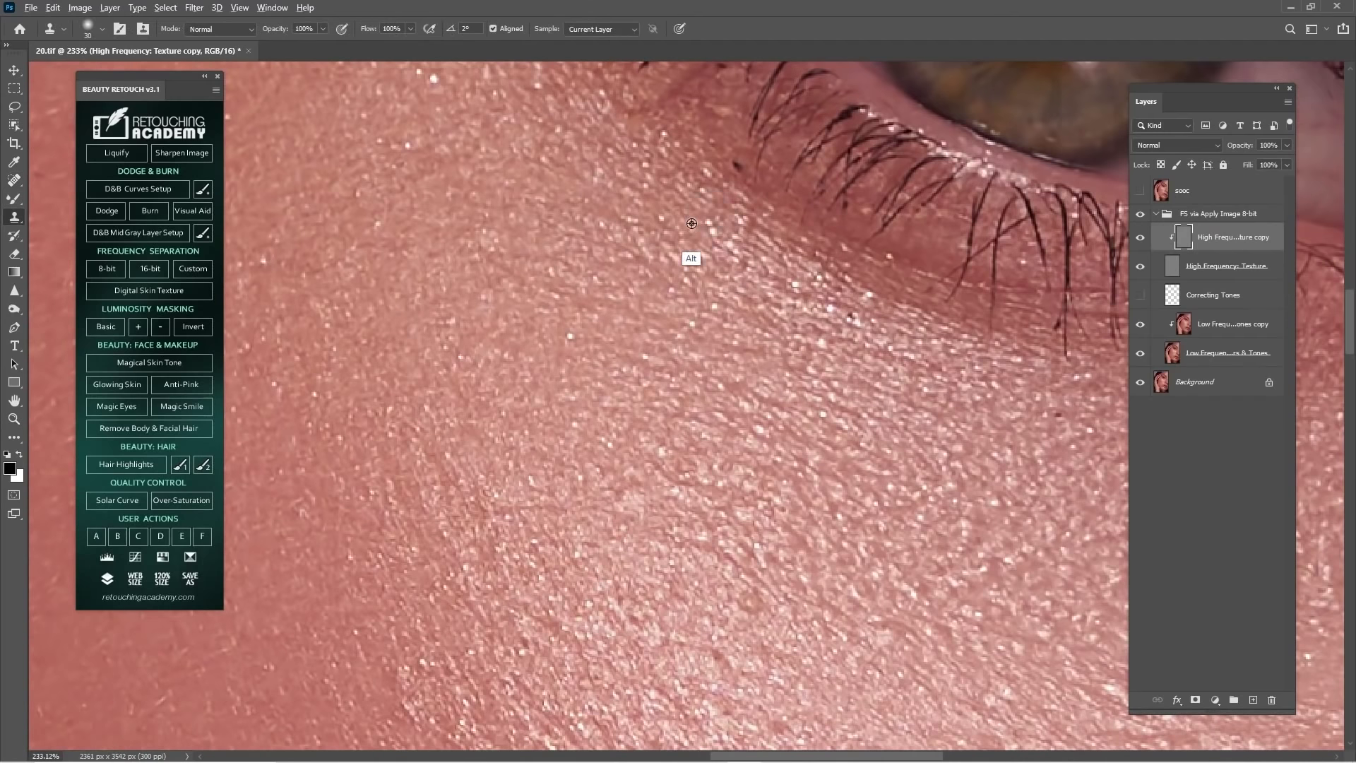
{"action": "left_click", "coordinate": [697, 230], "text": "alt"}
{"action": "left_click", "coordinate": [710, 186]}
- Examine the skin texture across the outer cheek and along its shadowed edge beside the hand
{"action": "key", "text": "ctrl+space"}
{"action": "left_click_drag", "start_coordinate": [664, 233], "coordinate": [593, 236]}
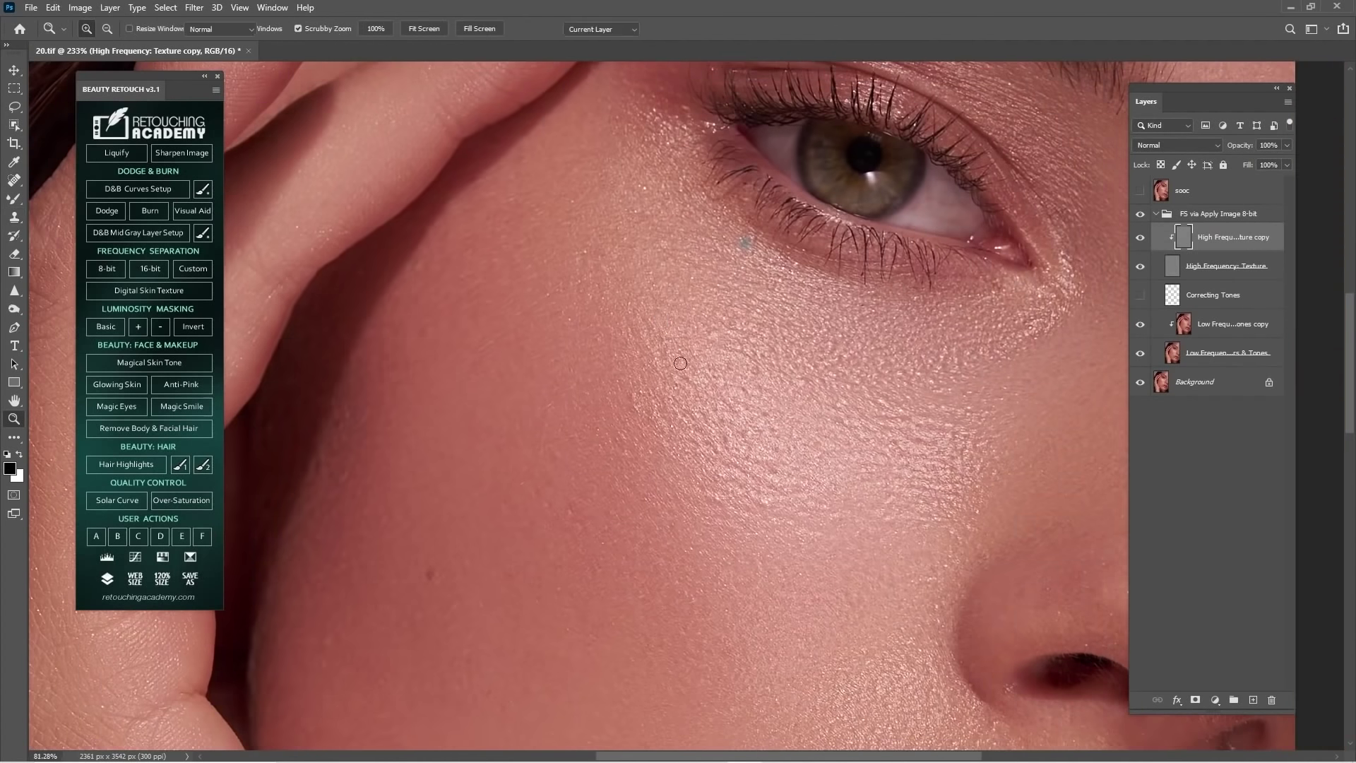
{"action": "key", "text": "space"}
{"action": "mouse_move", "coordinate": [515, 523]}
{"action": "left_mouse_down"}
{"action": "mouse_move", "coordinate": [621, 418]}
{"action": "mouse_move", "coordinate": [727, 248]}
{"action": "left_mouse_up"}
{"action": "key", "text": "ctrl+space"}
{"action": "left_click_drag", "start_coordinate": [497, 388], "coordinate": [567, 402]}
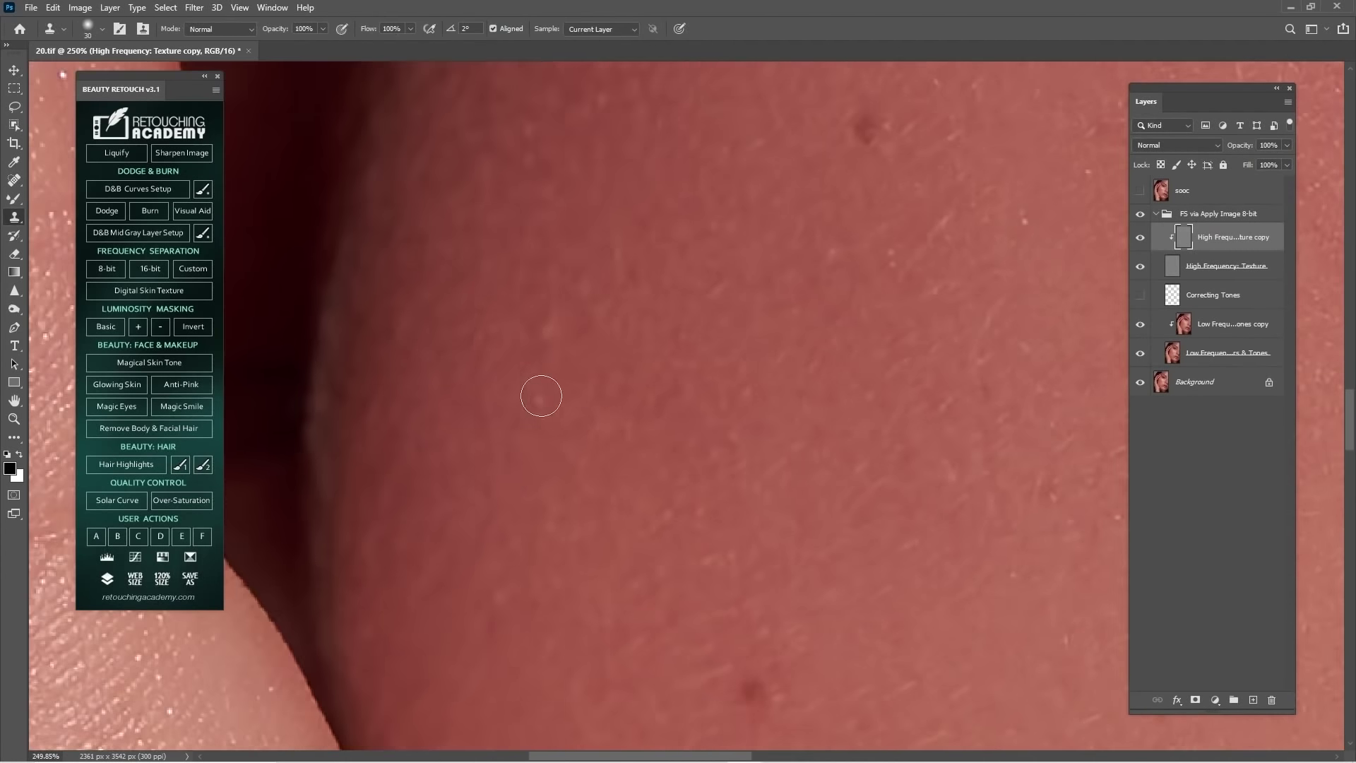
{"action": "key", "text": "z"}
{"action": "left_click_drag", "start_coordinate": [633, 488], "coordinate": [563, 488]}
- Clone clean skin texture over the fine line on the back of the hand, and fit the whole portrait in view
{"action": "key", "text": "space"}
{"action": "mouse_move", "coordinate": [633, 488]}
{"action": "left_mouse_down"}
{"action": "mouse_move", "coordinate": [654, 306]}
{"action": "mouse_move", "coordinate": [586, 212]}
{"action": "left_mouse_up"}
{"action": "key", "text": "ctrl+space"}
{"action": "left_click_drag", "start_coordinate": [586, 212], "coordinate": [537, 212]}
{"action": "left_click_drag", "start_coordinate": [640, 374], "coordinate": [728, 375]}
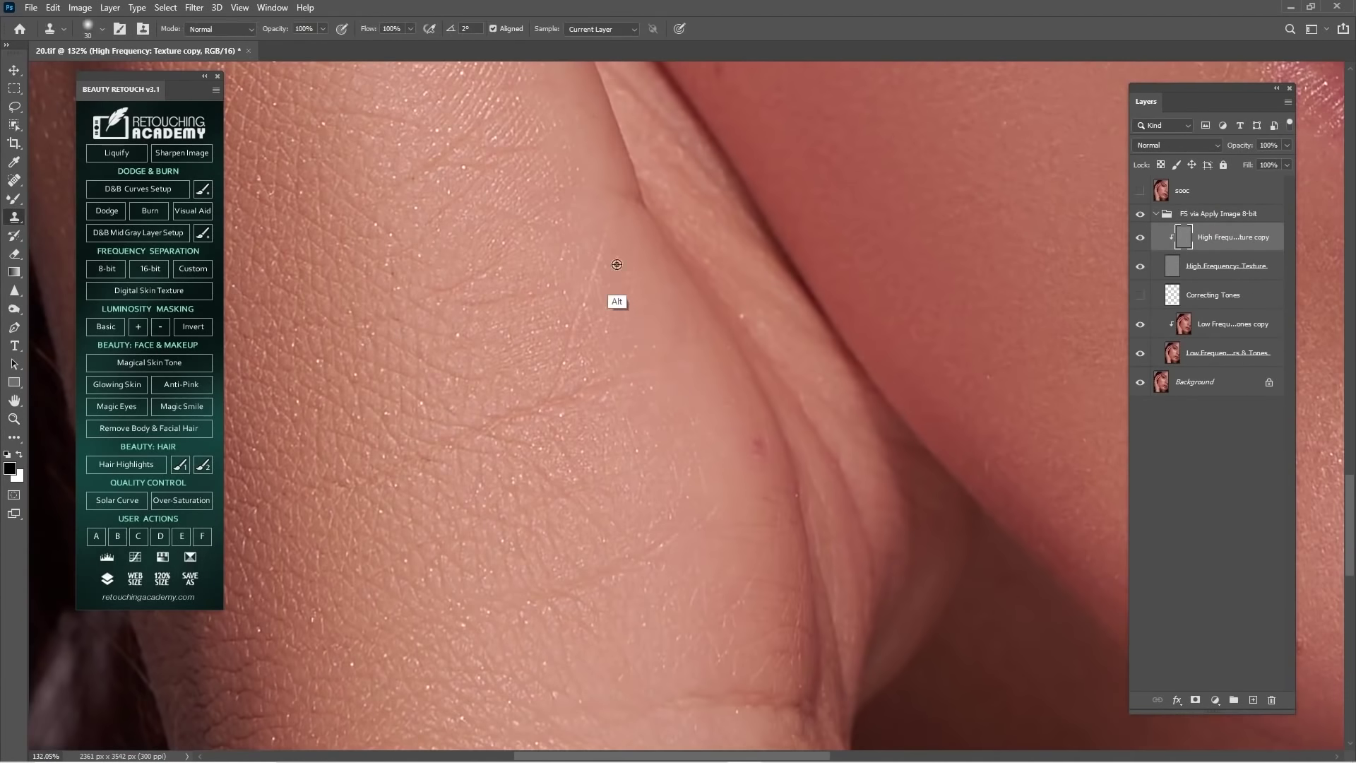
{"action": "left_click_drag", "start_coordinate": [605, 248], "coordinate": [580, 329]}
{"action": "key", "text": "ctrl+0"}
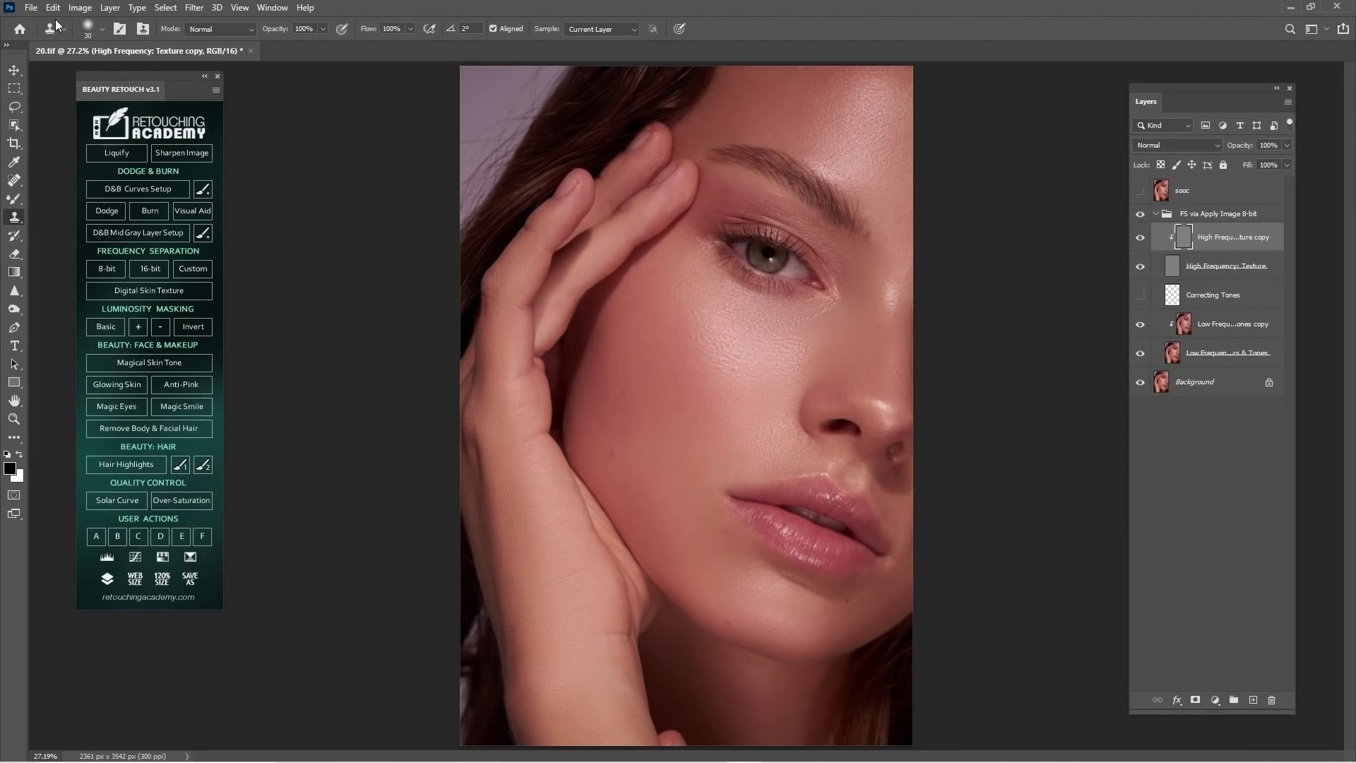
- Save the retouch to the Desktop as the Photoshop document 20.psd with Maximize Compatibility enabled
{"action": "left_click", "coordinate": [31, 8]}
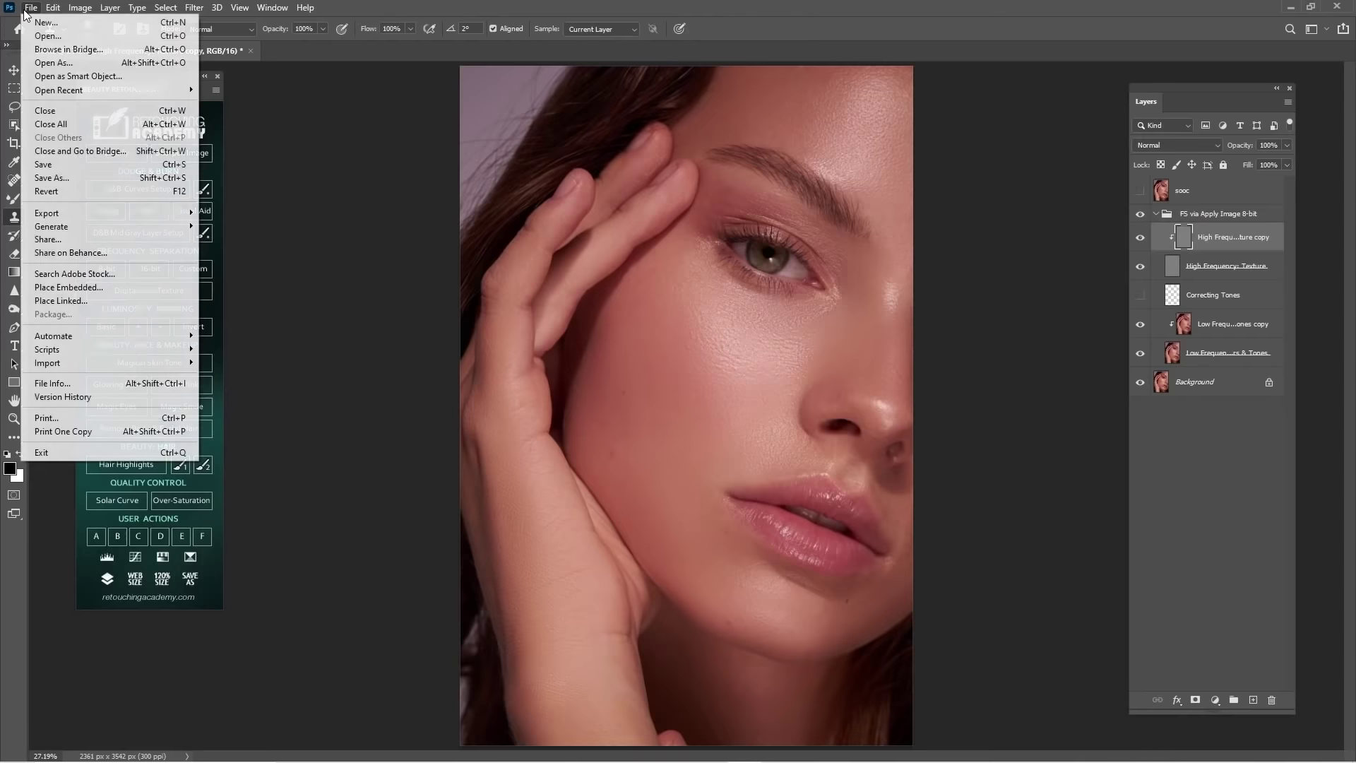
{"action": "left_click", "coordinate": [77, 179]}
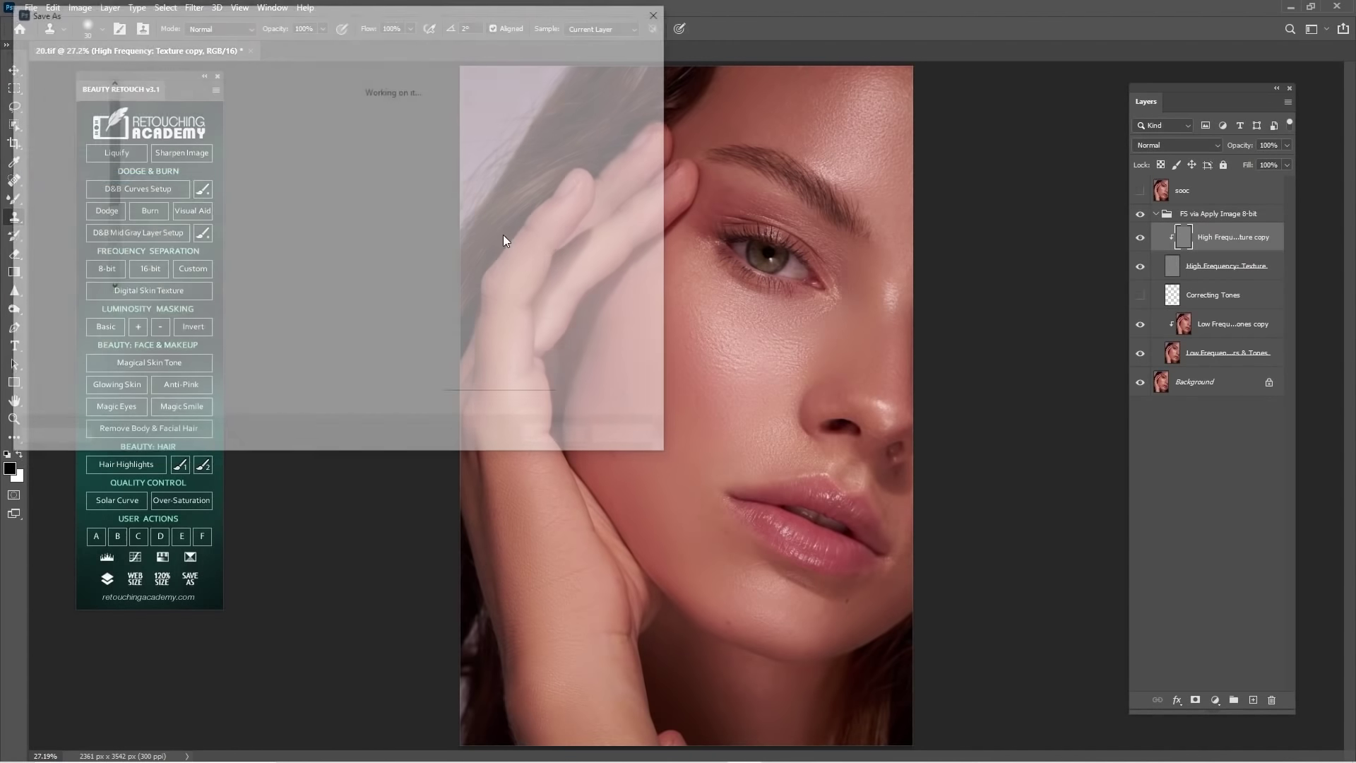
{"action": "left_click", "coordinate": [388, 328]}
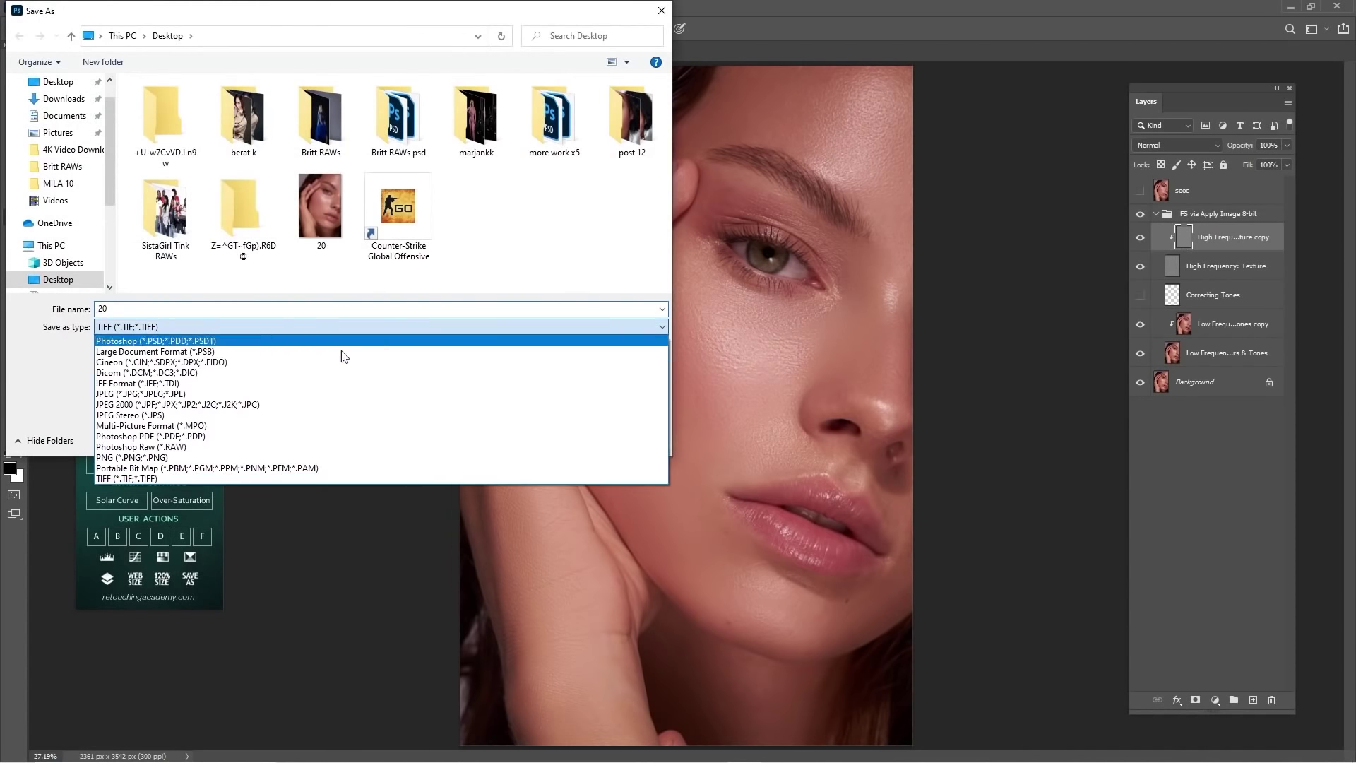
{"action": "left_click", "coordinate": [340, 341]}
{"action": "left_click", "coordinate": [559, 438]}
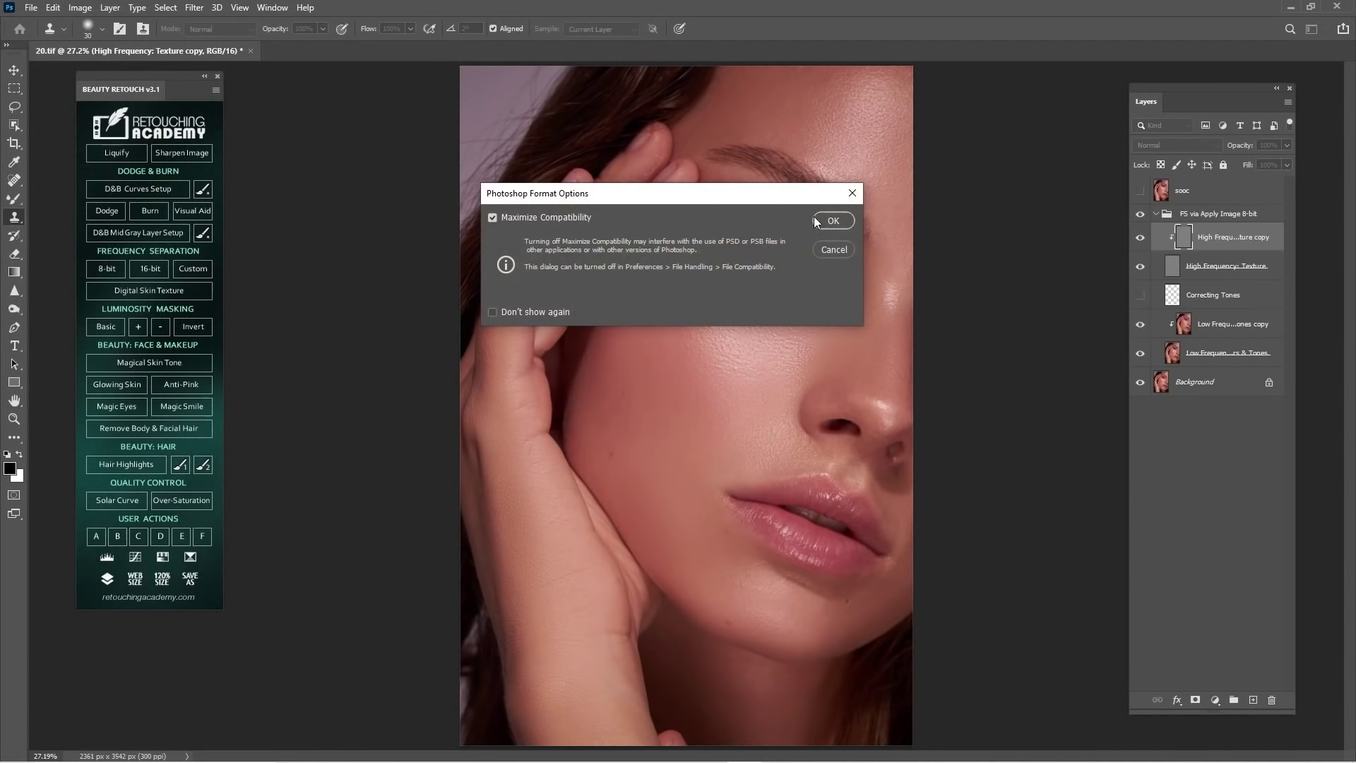
{"action": "left_click", "coordinate": [820, 219]}
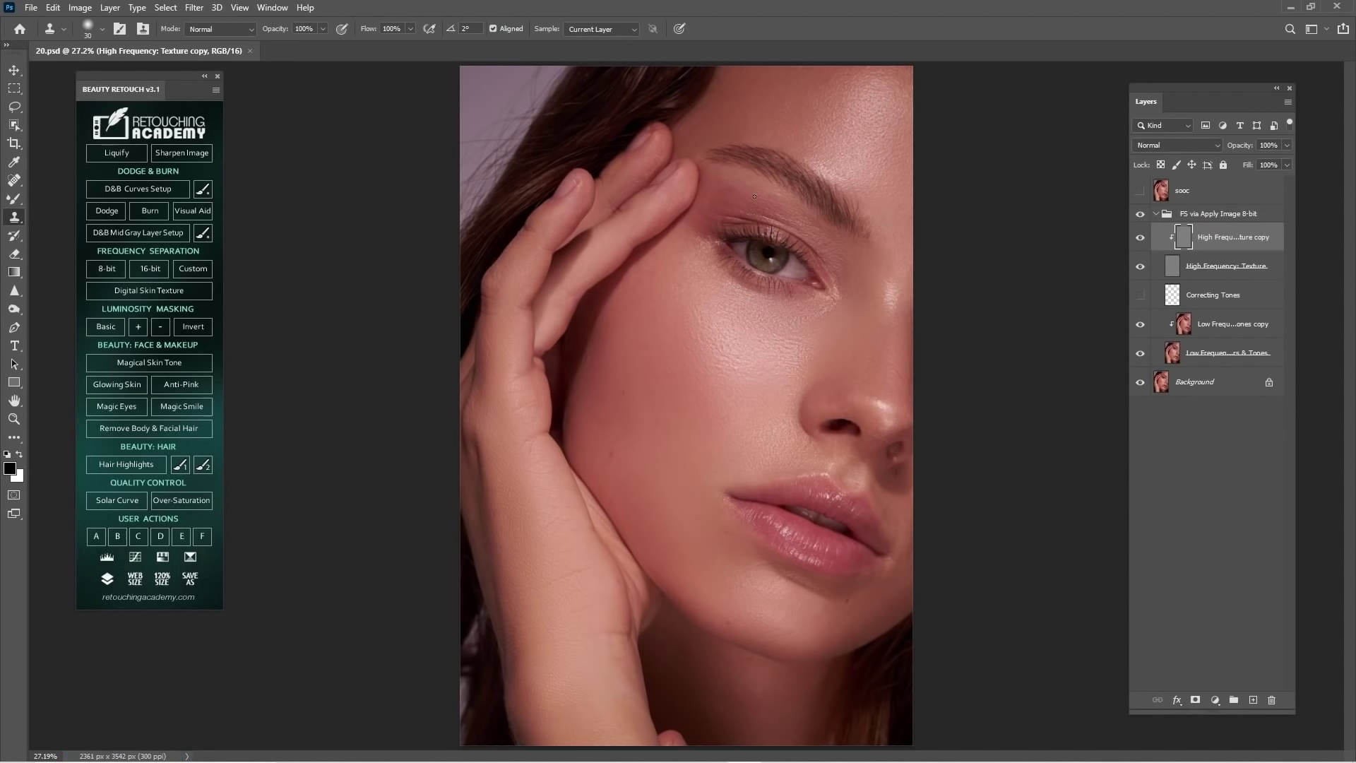
- Clone clean skin texture with the Clone Stamp over the small bumps and specks on the cheek beside the highlight
{"action": "key", "text": "z"}
{"action": "left_click_drag", "start_coordinate": [852, 325], "coordinate": [940, 325]}
{"action": "left_click_drag", "start_coordinate": [751, 461], "coordinate": [912, 283]}
{"action": "left_click_drag", "start_coordinate": [702, 417], "coordinate": [852, 259]}
{"action": "left_click_drag", "start_coordinate": [637, 240], "coordinate": [664, 240]}
{"action": "left_click_drag", "start_coordinate": [315, 123], "coordinate": [528, 231]}
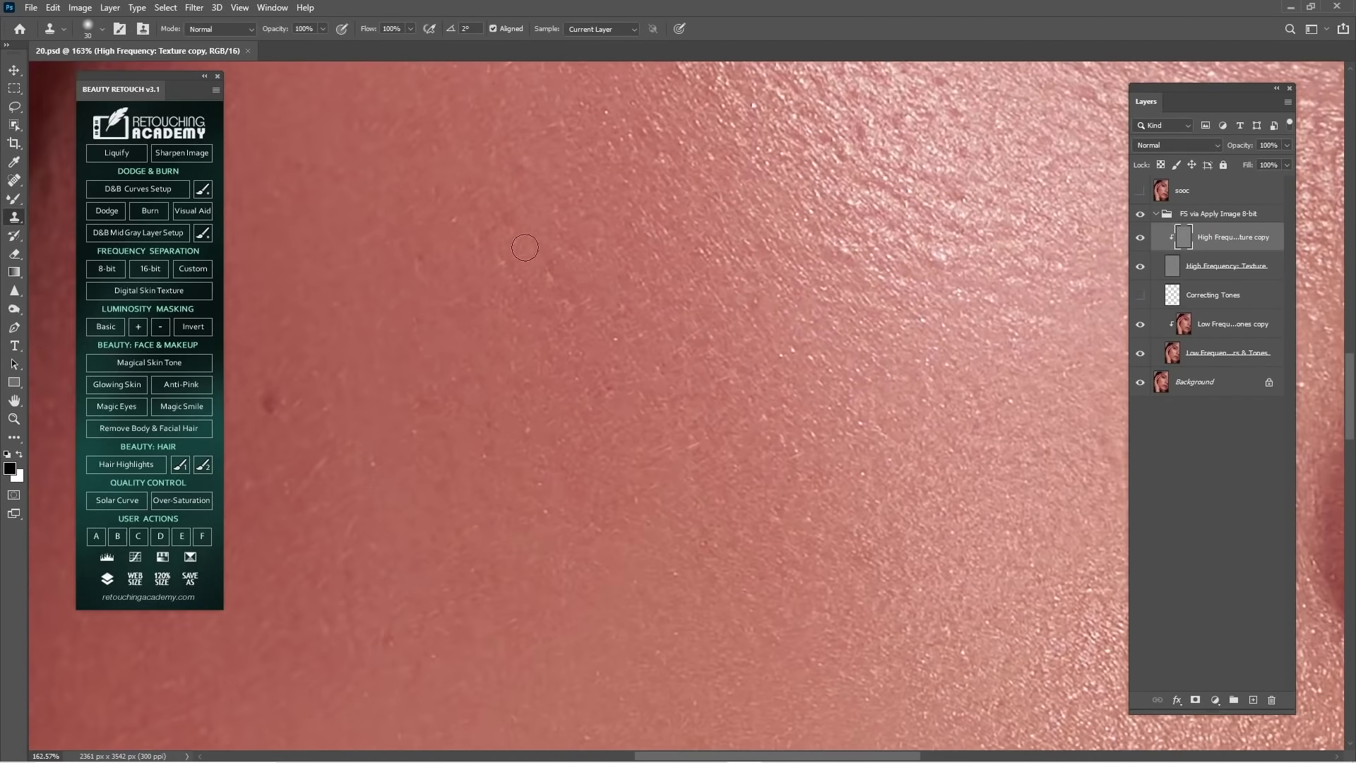
{"action": "right_click", "coordinate": [14, 217]}
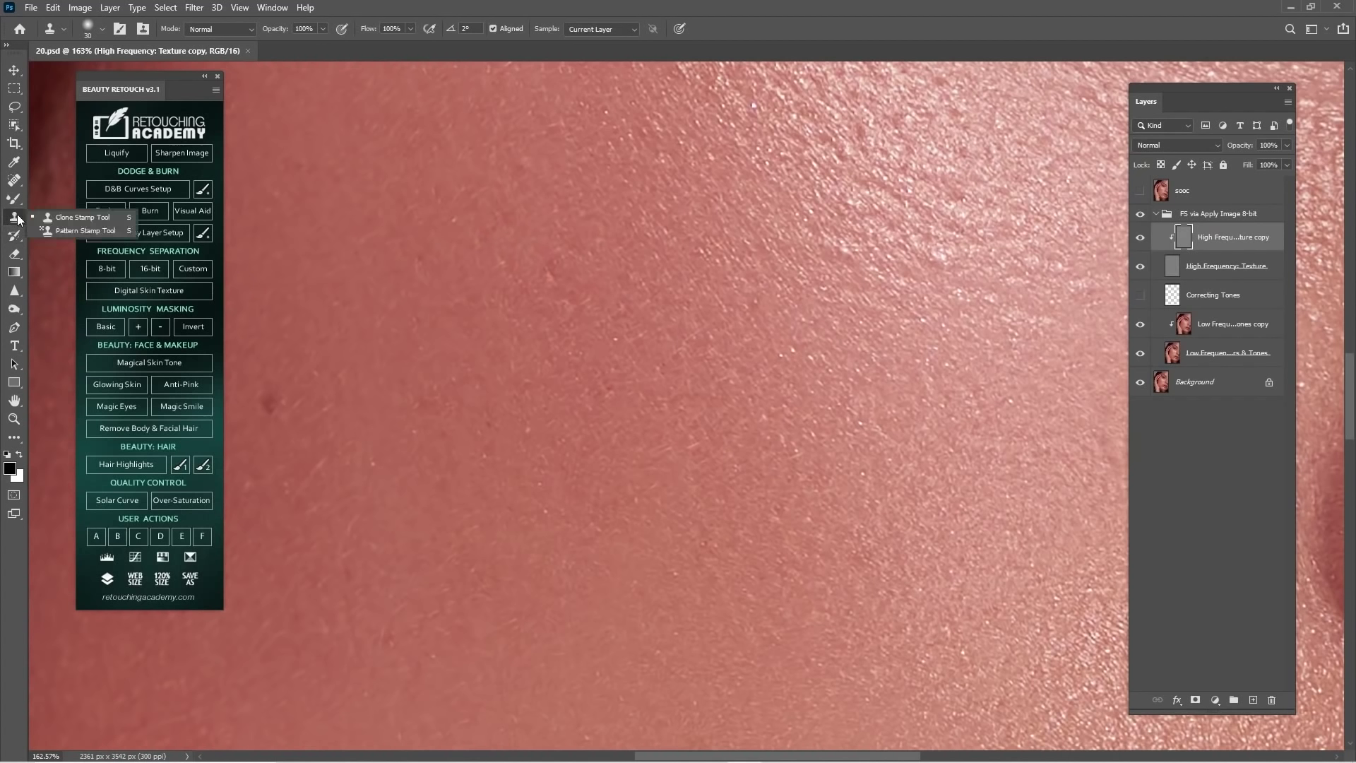
{"action": "left_click", "coordinate": [60, 219]}
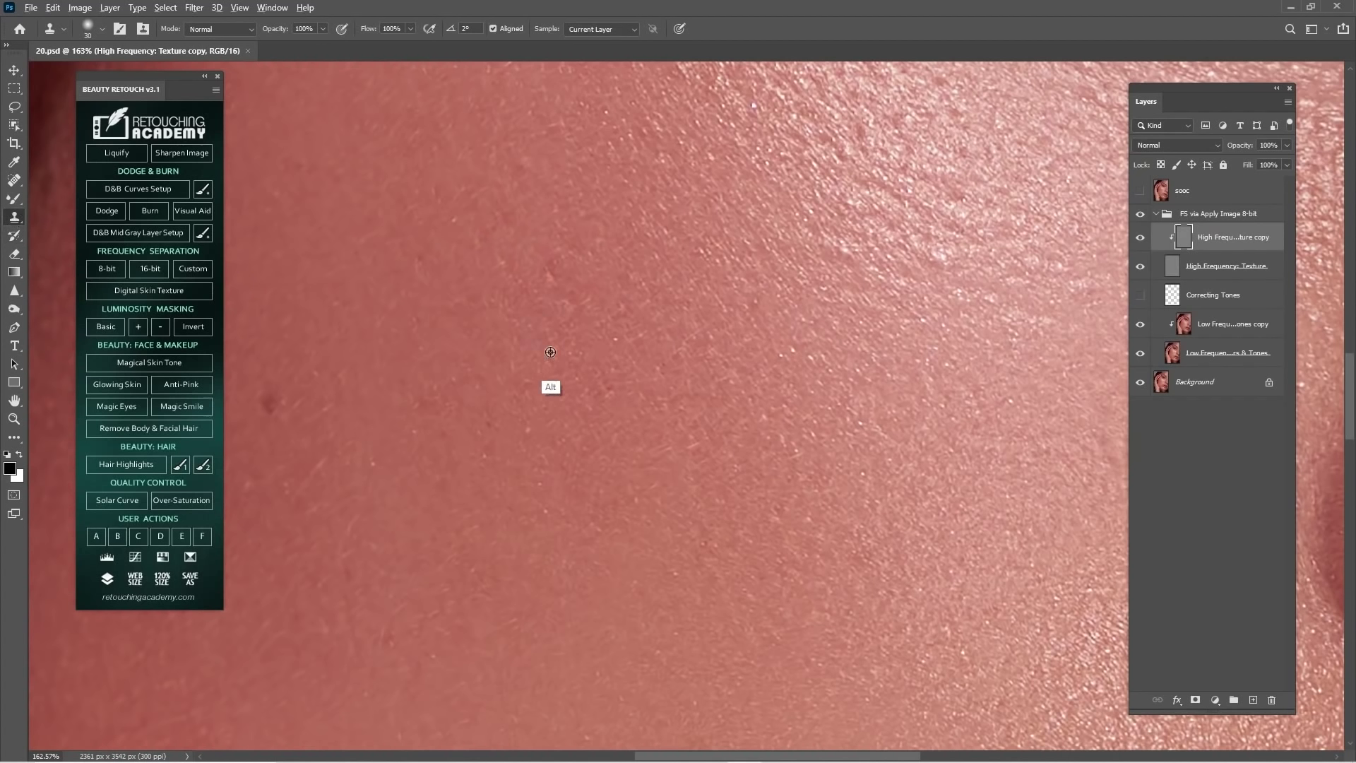
{"action": "left_click", "coordinate": [497, 403], "text": "alt"}
{"action": "left_click_drag", "start_coordinate": [515, 422], "coordinate": [545, 439]}
{"action": "left_click_drag", "start_coordinate": [488, 280], "coordinate": [572, 431]}
{"action": "left_click", "coordinate": [527, 437], "text": "alt"}
{"action": "left_click", "coordinate": [532, 372]}
{"action": "mouse_move", "coordinate": [507, 517]}
{"action": "left_mouse_down"}
{"action": "mouse_move", "coordinate": [615, 289]}
{"action": "mouse_move", "coordinate": [541, 476]}
{"action": "left_mouse_up"}
- Clone clean texture over the light specks lower on the outer cheek, around the two small moles
{"action": "left_click", "coordinate": [583, 545], "text": "alt"}
{"action": "key", "text": "alt"}
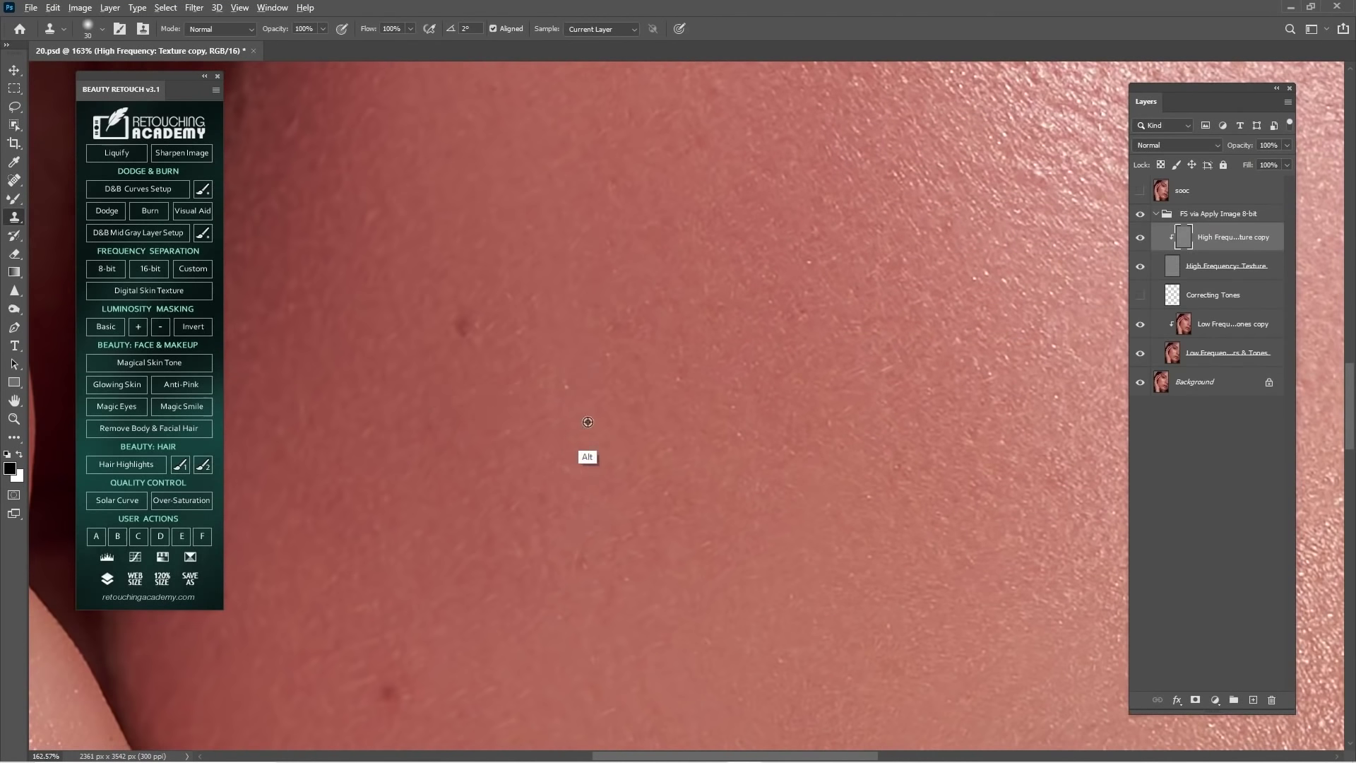
{"action": "left_click_drag", "start_coordinate": [370, 462], "coordinate": [570, 421]}
{"action": "left_click", "coordinate": [572, 454], "text": "alt"}
{"action": "left_click", "coordinate": [556, 386]}
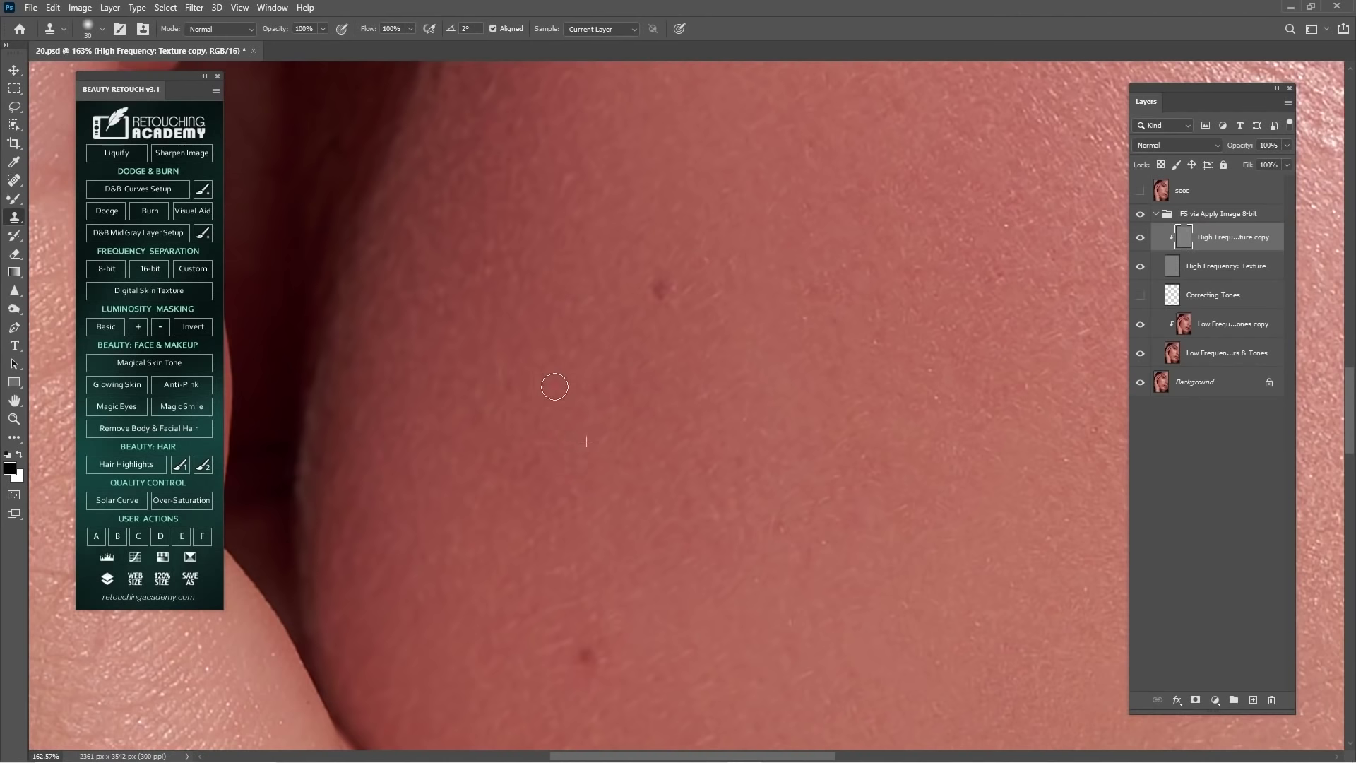
{"action": "left_click_drag", "start_coordinate": [735, 346], "coordinate": [553, 223]}
{"action": "left_click", "coordinate": [686, 361], "text": "alt"}
{"action": "left_click_drag", "start_coordinate": [606, 407], "coordinate": [599, 411]}
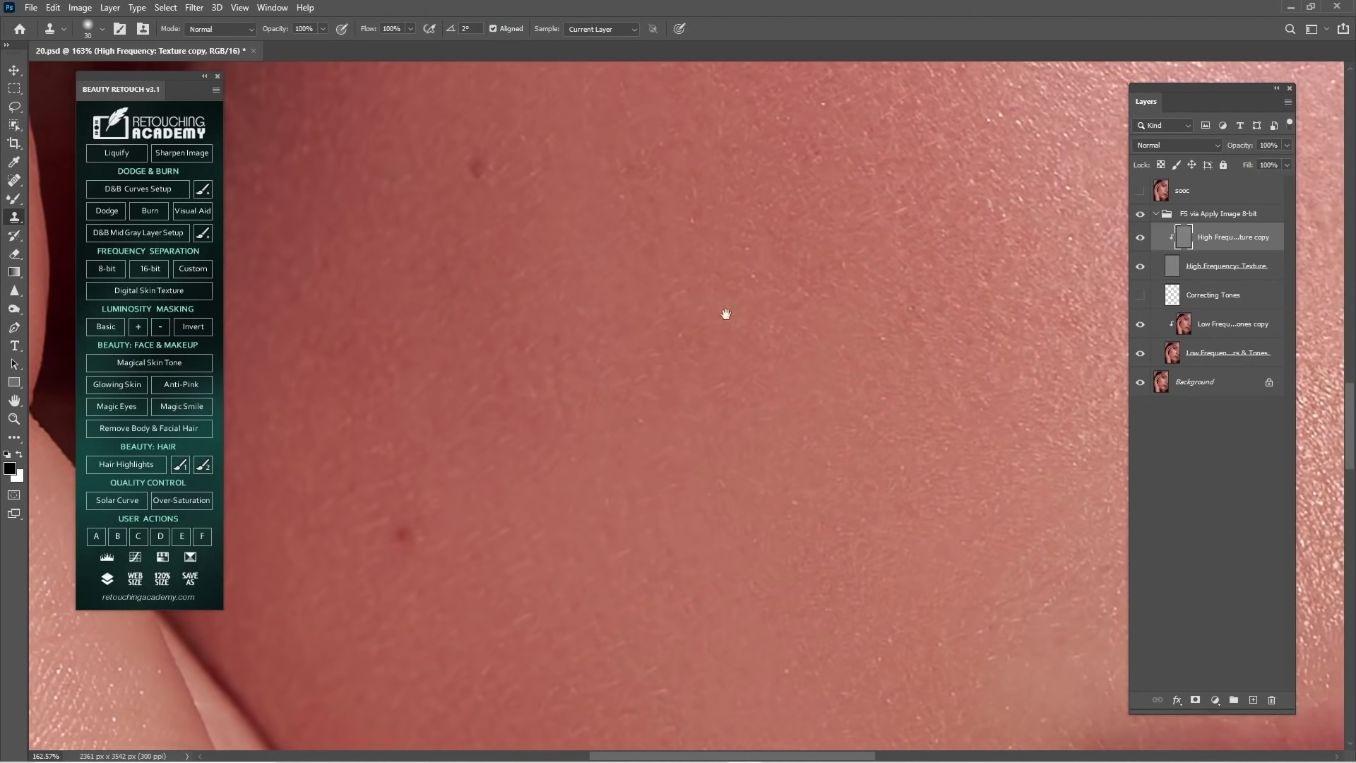
- Clone clean skin texture over uneven specks on the upper outer cheek between the fingers and the eye's outer corner
{"action": "left_click_drag", "start_coordinate": [726, 314], "coordinate": [557, 570]}
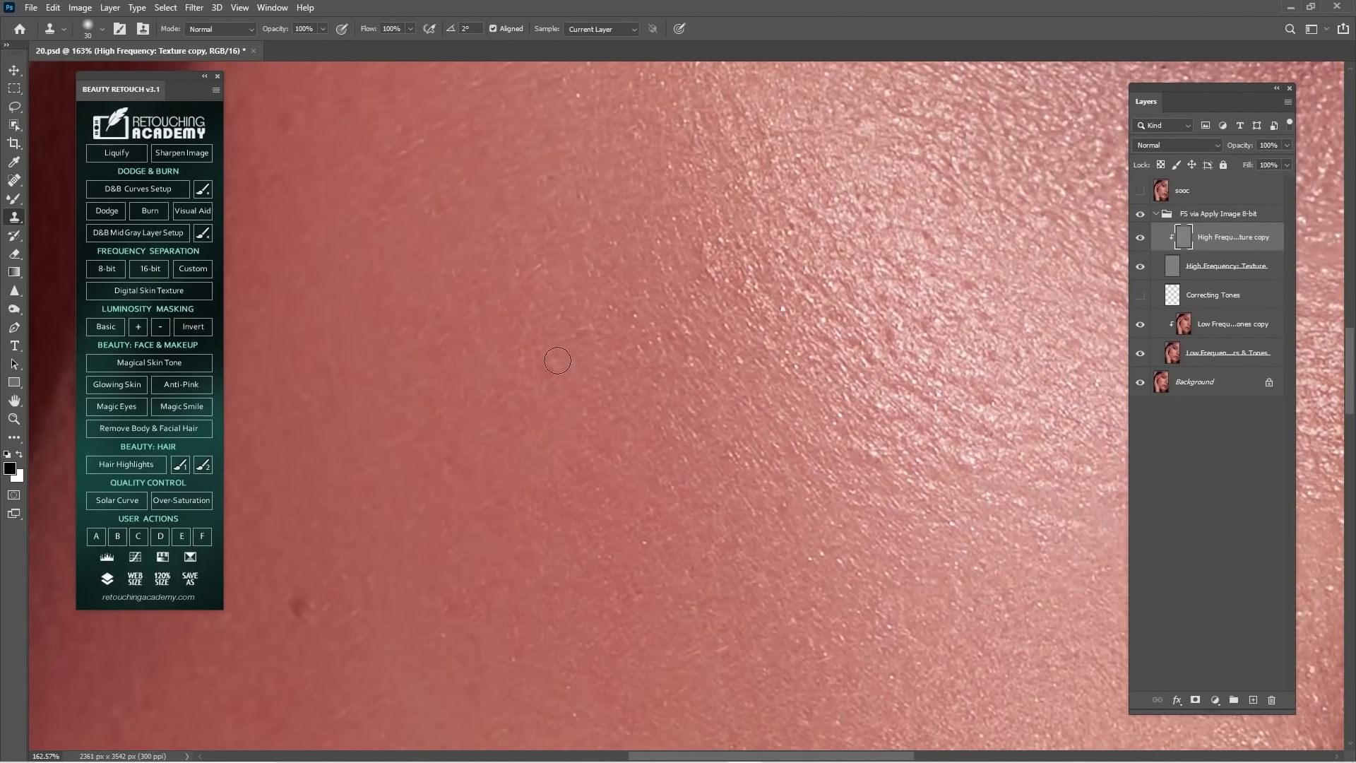
{"action": "left_click_drag", "start_coordinate": [550, 330], "coordinate": [622, 421]}
{"action": "left_click_drag", "start_coordinate": [356, 265], "coordinate": [545, 445]}
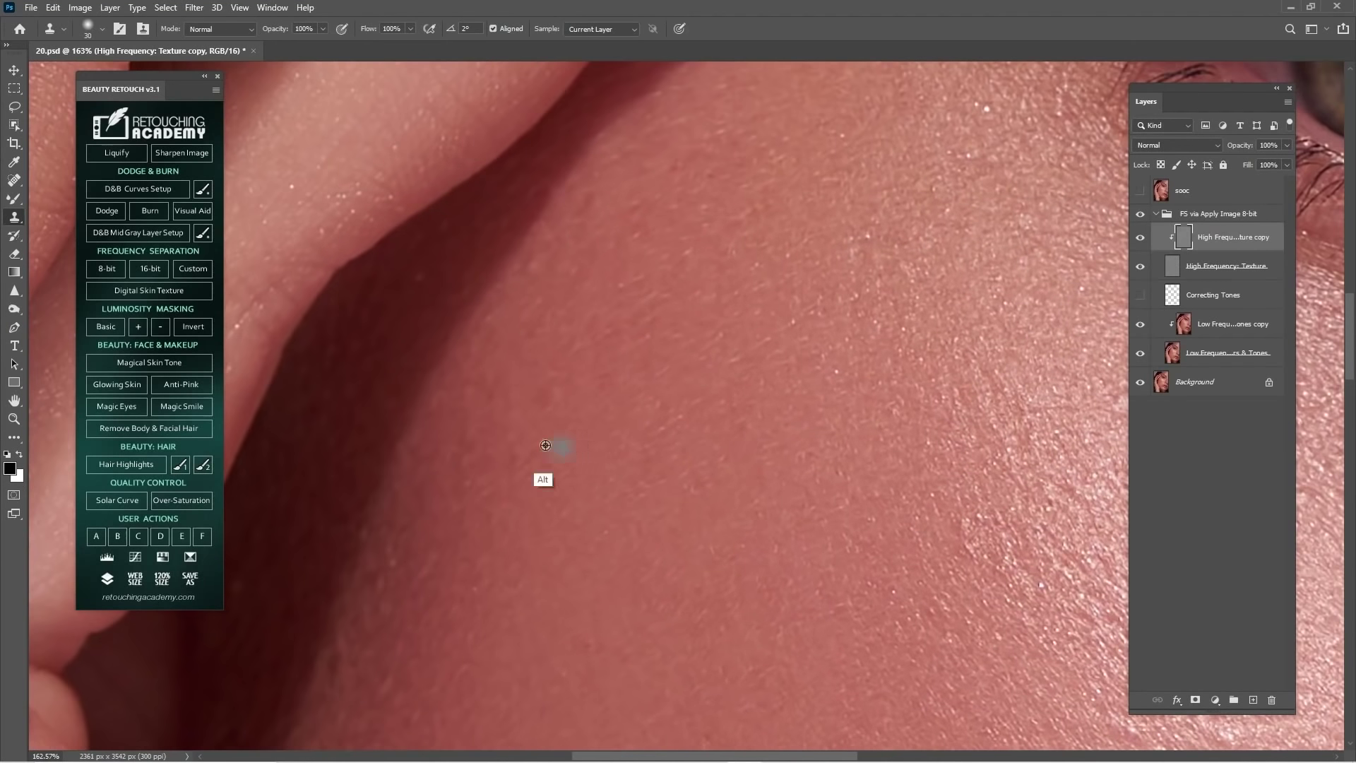
{"action": "left_click_drag", "start_coordinate": [619, 273], "coordinate": [612, 438]}
{"action": "left_click_drag", "start_coordinate": [690, 325], "coordinate": [514, 426]}
{"action": "left_click_drag", "start_coordinate": [735, 375], "coordinate": [544, 353]}
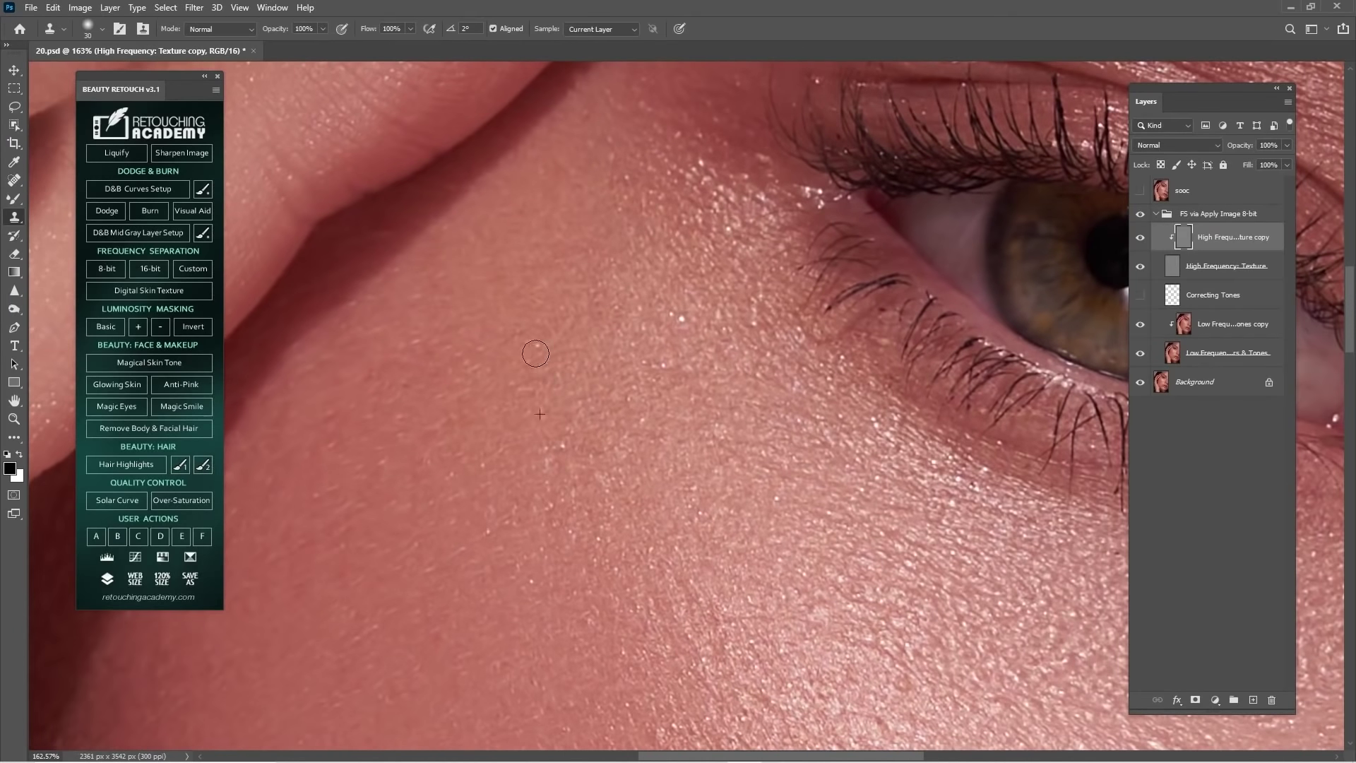
- Clone matching texture over bright specks and rough pores along the outer edge of the cheek highlight
{"action": "left_click_drag", "start_coordinate": [503, 528], "coordinate": [679, 371]}
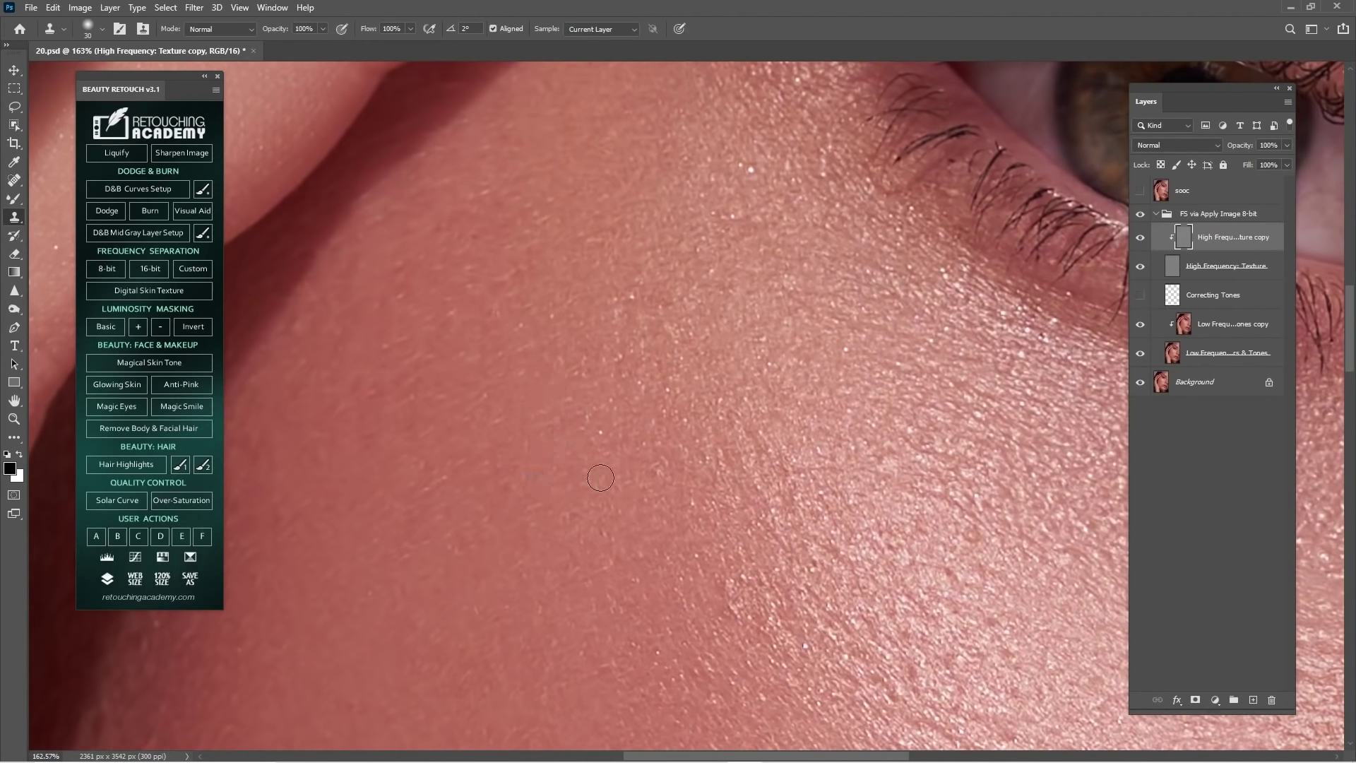
{"action": "left_click_drag", "start_coordinate": [596, 474], "coordinate": [616, 367]}
{"action": "left_click_drag", "start_coordinate": [640, 448], "coordinate": [587, 352]}
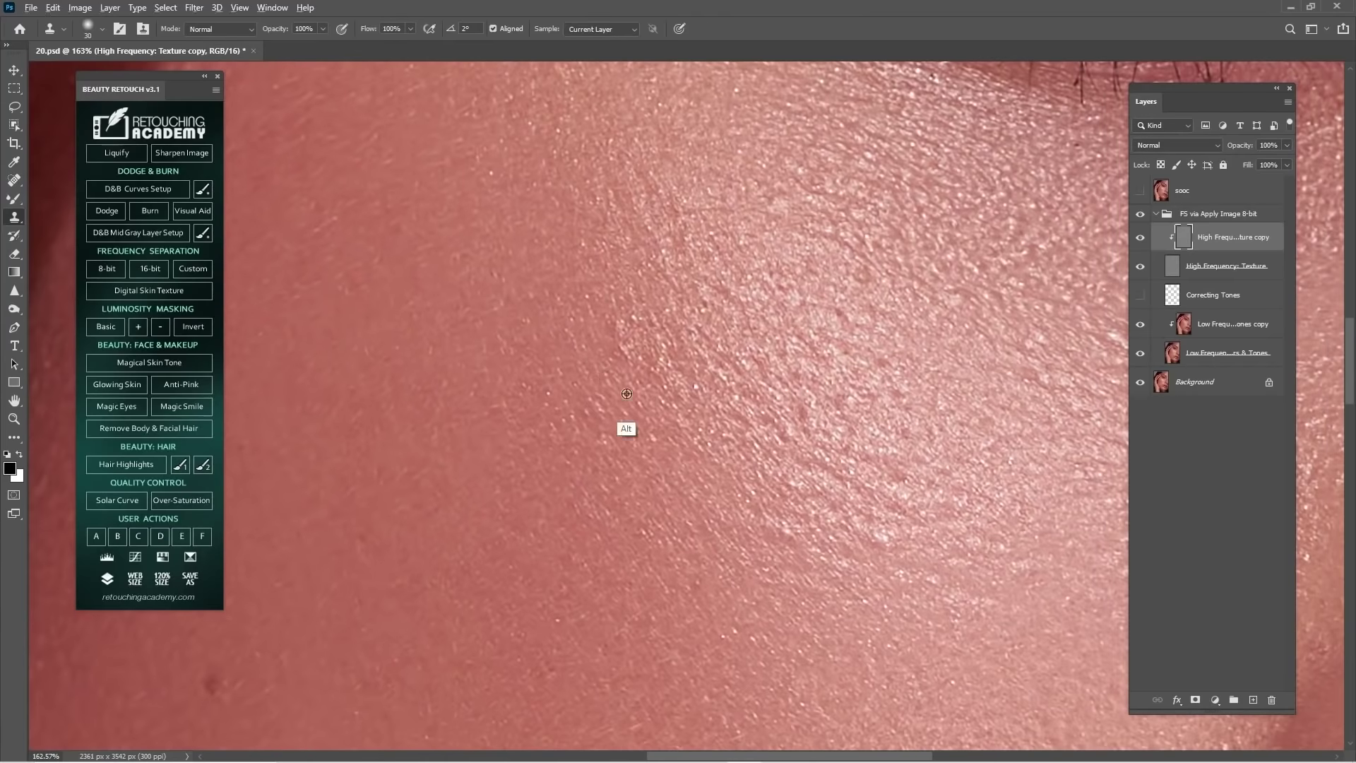
{"action": "left_click_drag", "start_coordinate": [738, 453], "coordinate": [613, 367]}
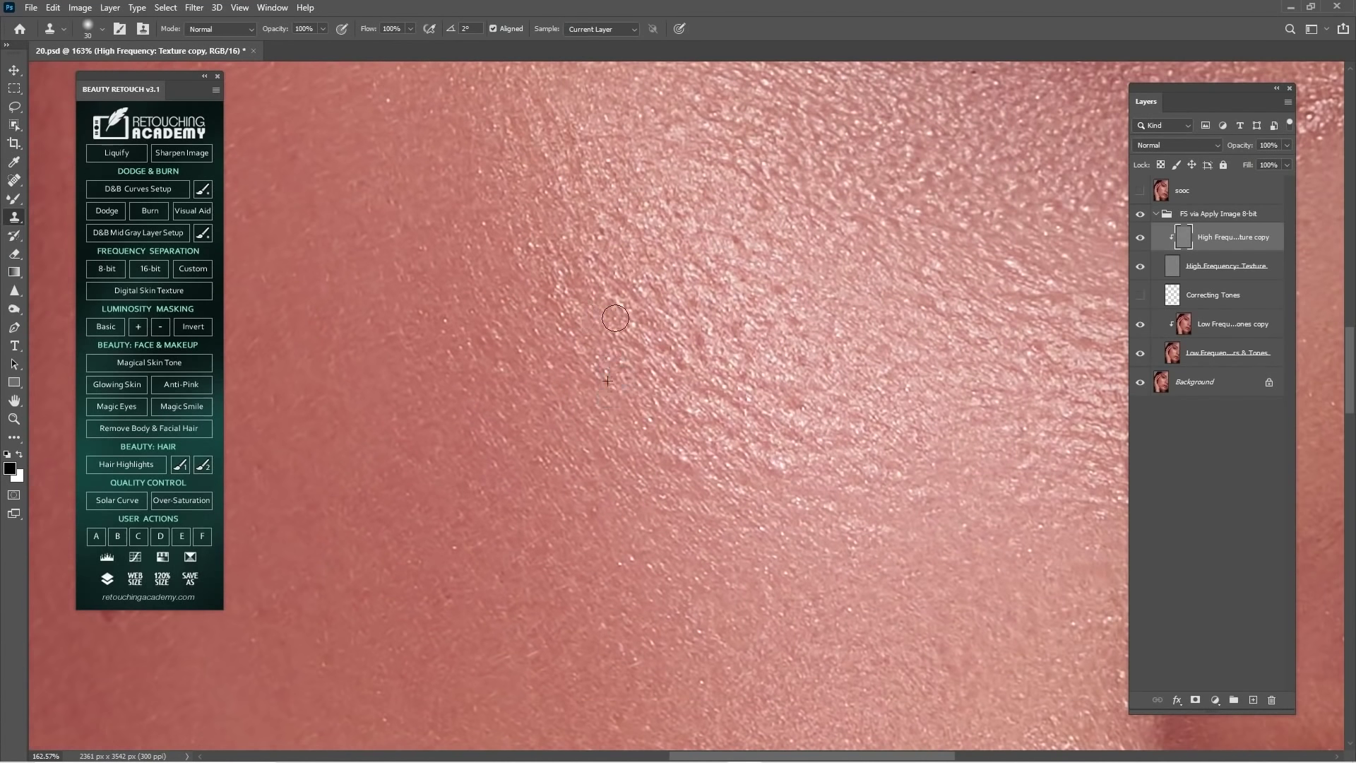
{"action": "left_click_drag", "start_coordinate": [622, 318], "coordinate": [583, 296]}
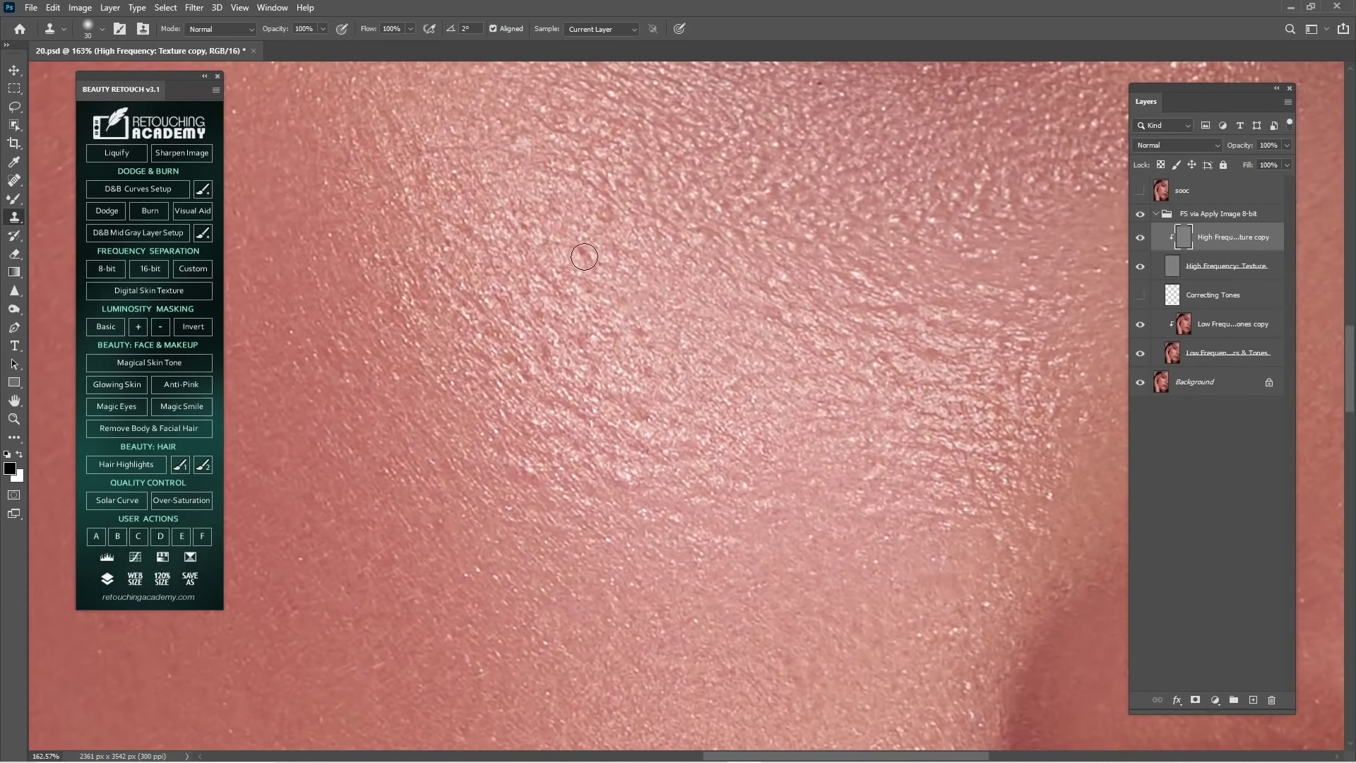
- Clone matching pore texture over the discoloured spots and uneven pores inside the cheek highlight below the eye
{"action": "left_click_drag", "start_coordinate": [621, 234], "coordinate": [678, 403]}
{"action": "left_click", "coordinate": [569, 338], "text": "alt"}
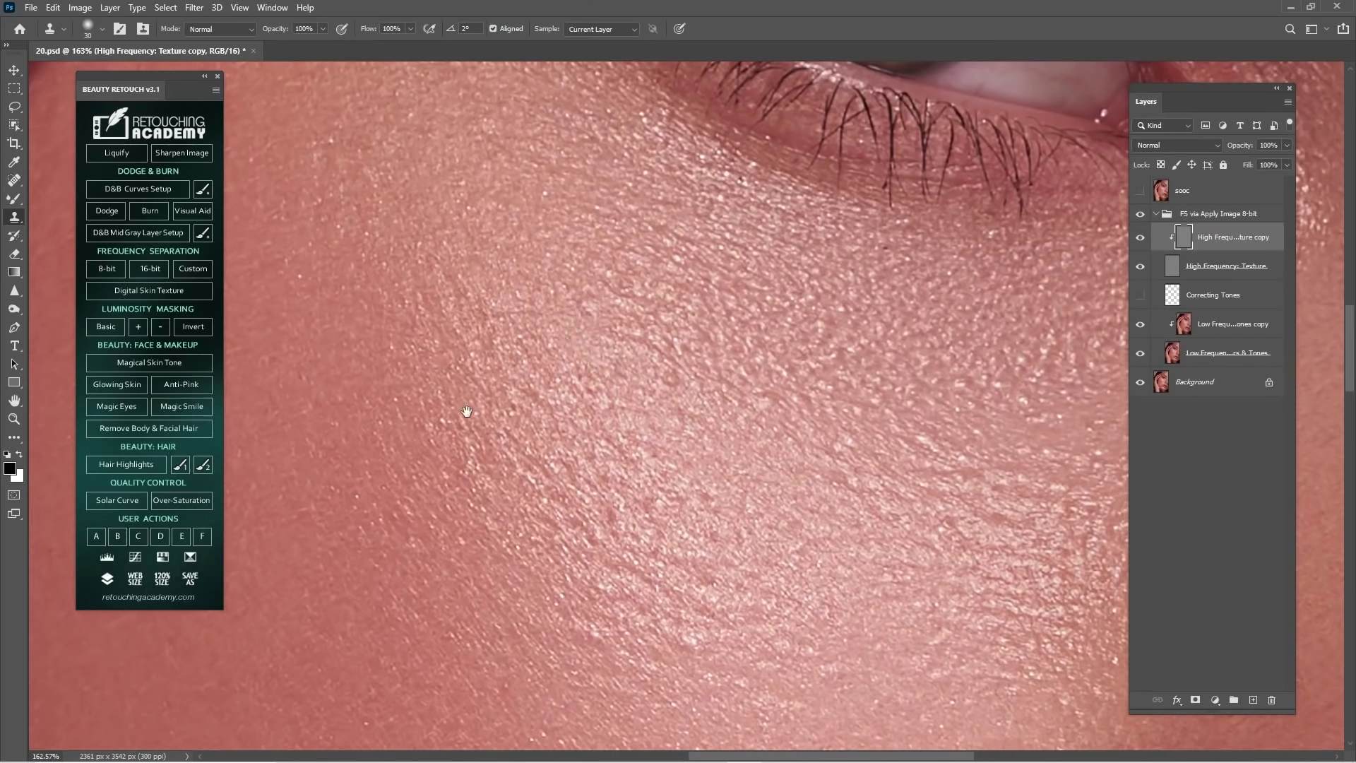
{"action": "left_click_drag", "start_coordinate": [467, 411], "coordinate": [652, 258]}
{"action": "left_click", "coordinate": [556, 318], "text": "alt"}
{"action": "left_click_drag", "start_coordinate": [602, 374], "coordinate": [642, 414]}
{"action": "mouse_move", "coordinate": [925, 337]}
{"action": "left_mouse_down"}
{"action": "mouse_move", "coordinate": [629, 258]}
{"action": "mouse_move", "coordinate": [642, 280]}
{"action": "left_mouse_up"}
{"action": "left_click", "coordinate": [646, 276], "text": "alt"}
{"action": "left_click", "coordinate": [611, 222], "text": "alt"}
{"action": "left_click", "coordinate": [622, 269]}
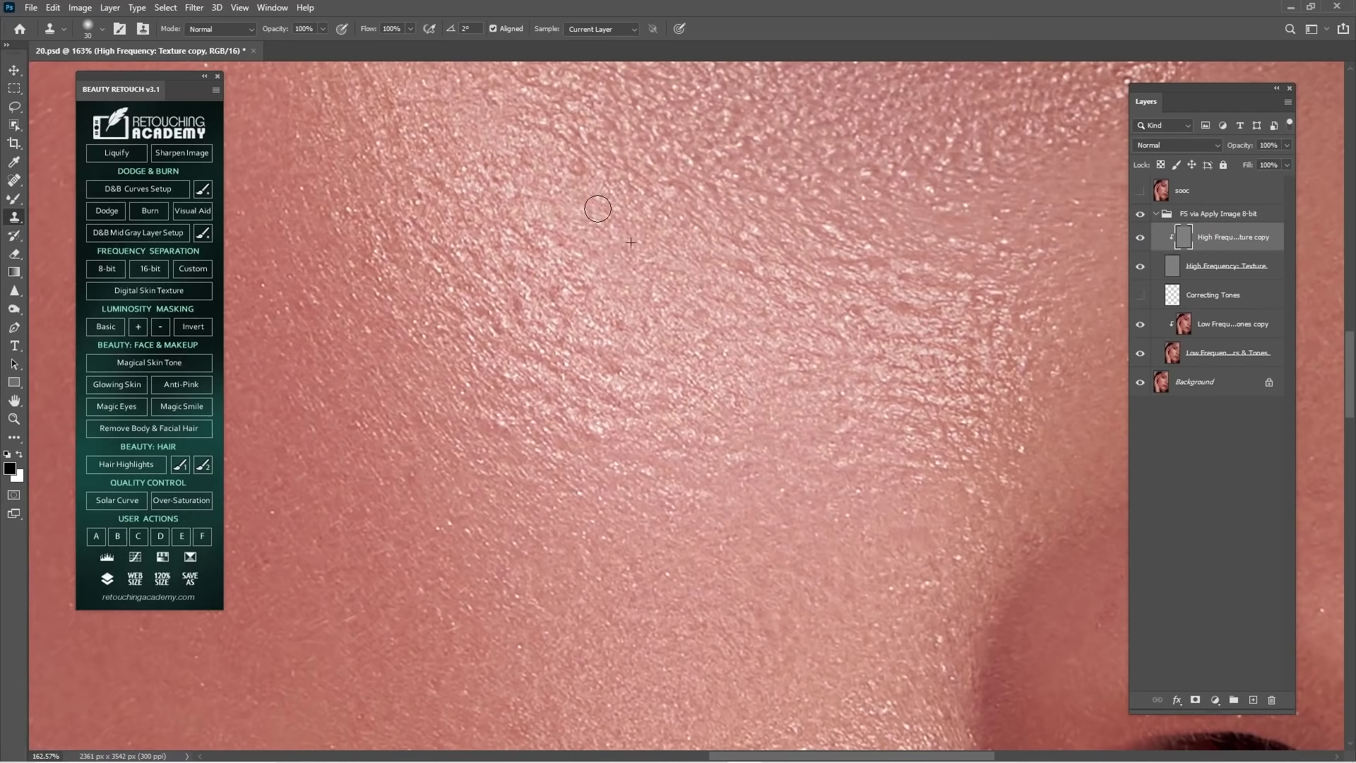
- Heal the remaining bright specks across the inner cheek, nose bridge and forehead above the brow's inner end
{"action": "left_click_drag", "start_coordinate": [679, 234], "coordinate": [476, 254]}
{"action": "left_click", "coordinate": [500, 352]}
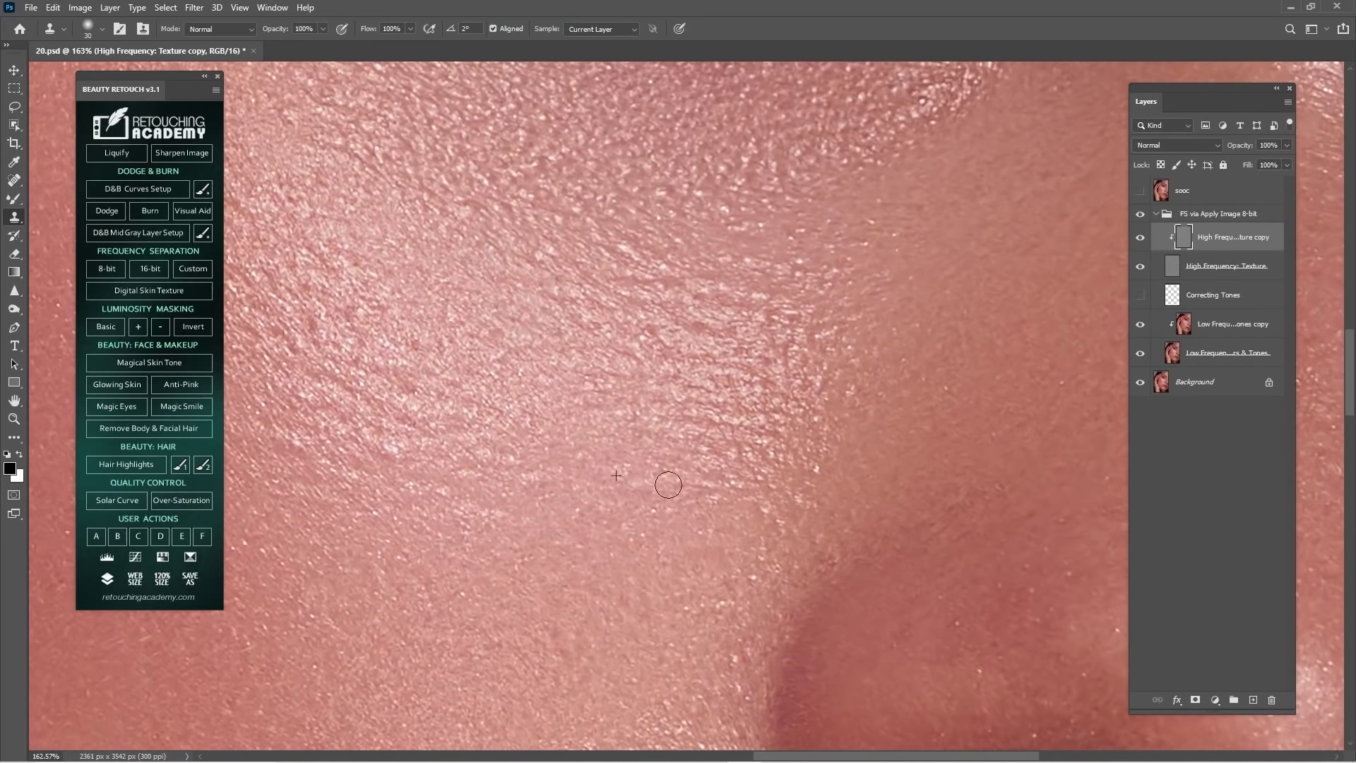
{"action": "left_click_drag", "start_coordinate": [986, 300], "coordinate": [681, 357]}
{"action": "left_click_drag", "start_coordinate": [696, 201], "coordinate": [635, 433]}
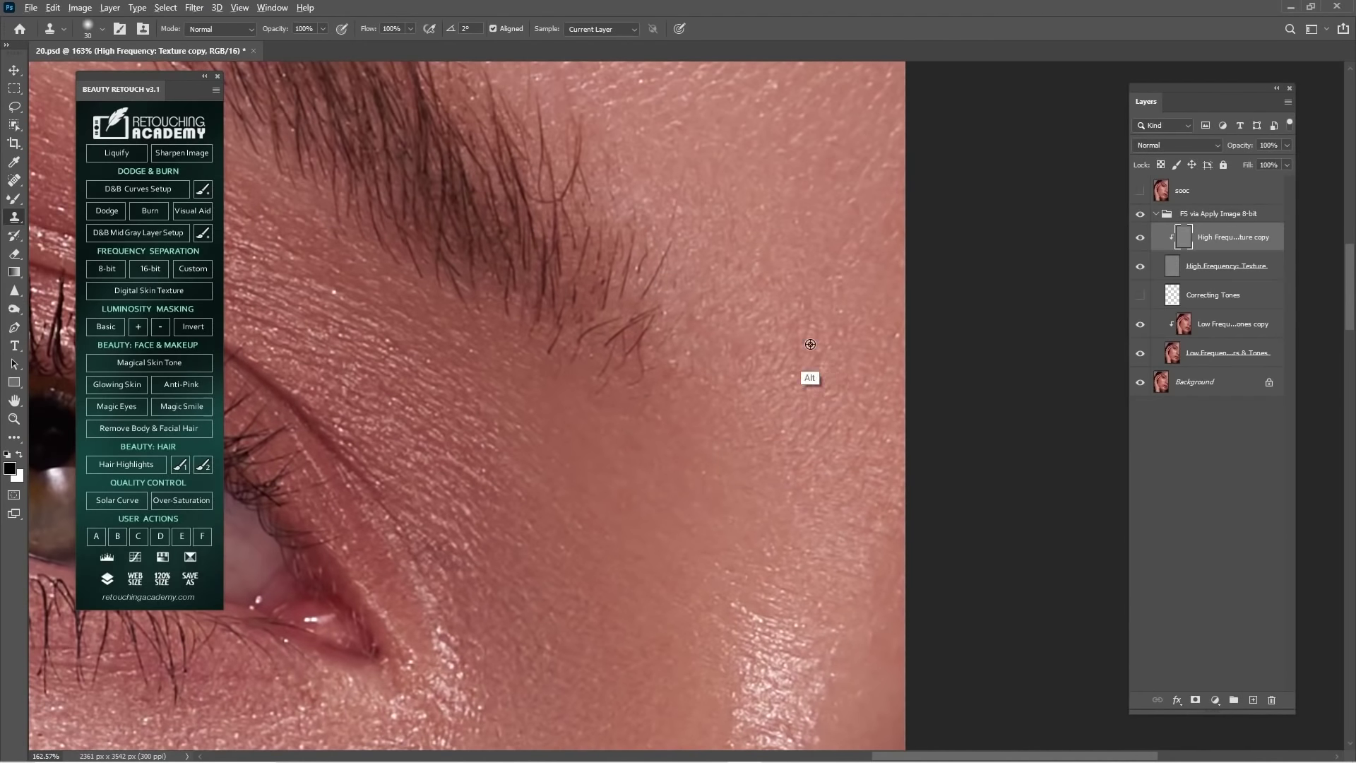
{"action": "left_click_drag", "start_coordinate": [745, 216], "coordinate": [866, 588]}
{"action": "mouse_move", "coordinate": [812, 347]}
{"action": "left_mouse_down"}
{"action": "mouse_move", "coordinate": [727, 345]}
{"action": "mouse_move", "coordinate": [804, 339]}
{"action": "mouse_move", "coordinate": [753, 314]}
{"action": "left_mouse_up"}
{"action": "key", "text": "j"}
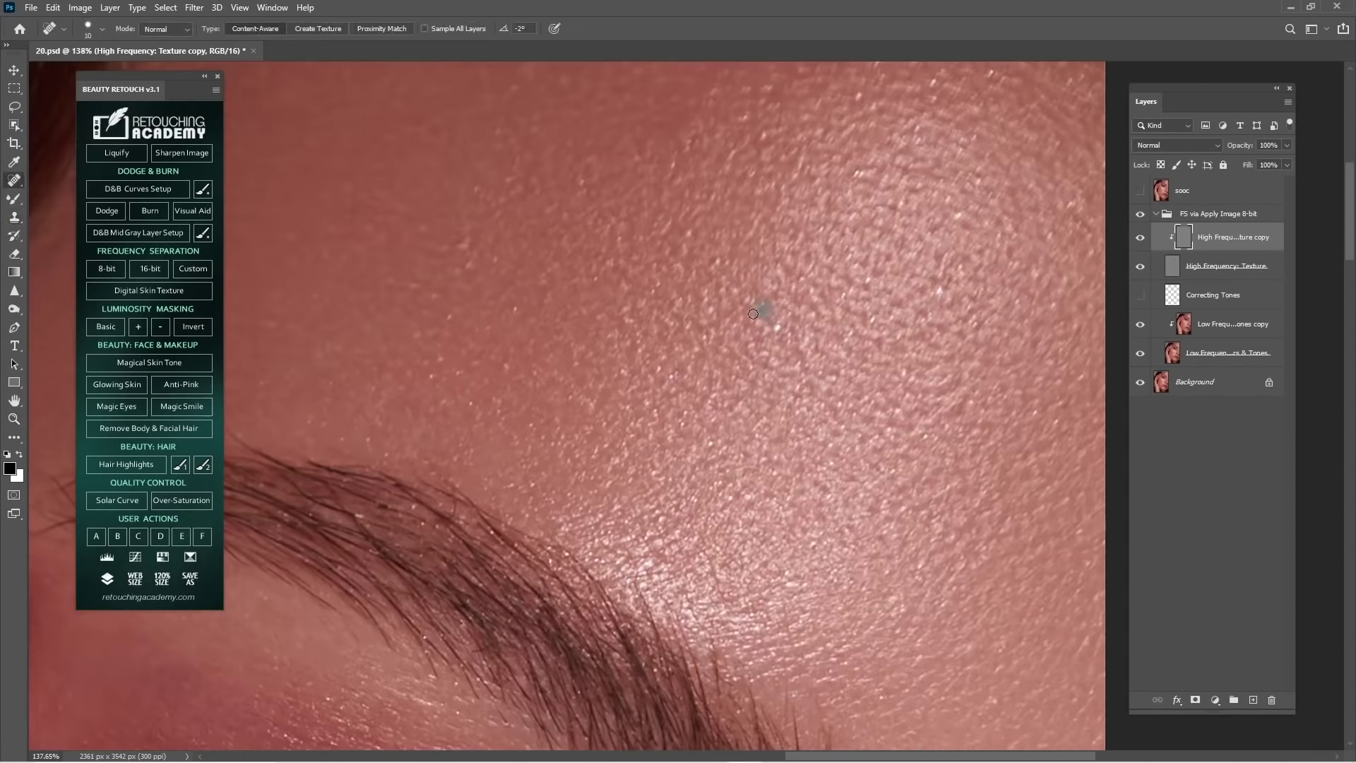
{"action": "left_click_drag", "start_coordinate": [641, 226], "coordinate": [817, 377]}
- Clone clean skin texture over uneven specks on the temple between the hairline, the fingertips and the brow's outer end
{"action": "key", "text": "s"}
{"action": "left_click", "coordinate": [492, 319], "text": "alt"}
{"action": "left_click_drag", "start_coordinate": [428, 359], "coordinate": [651, 310]}
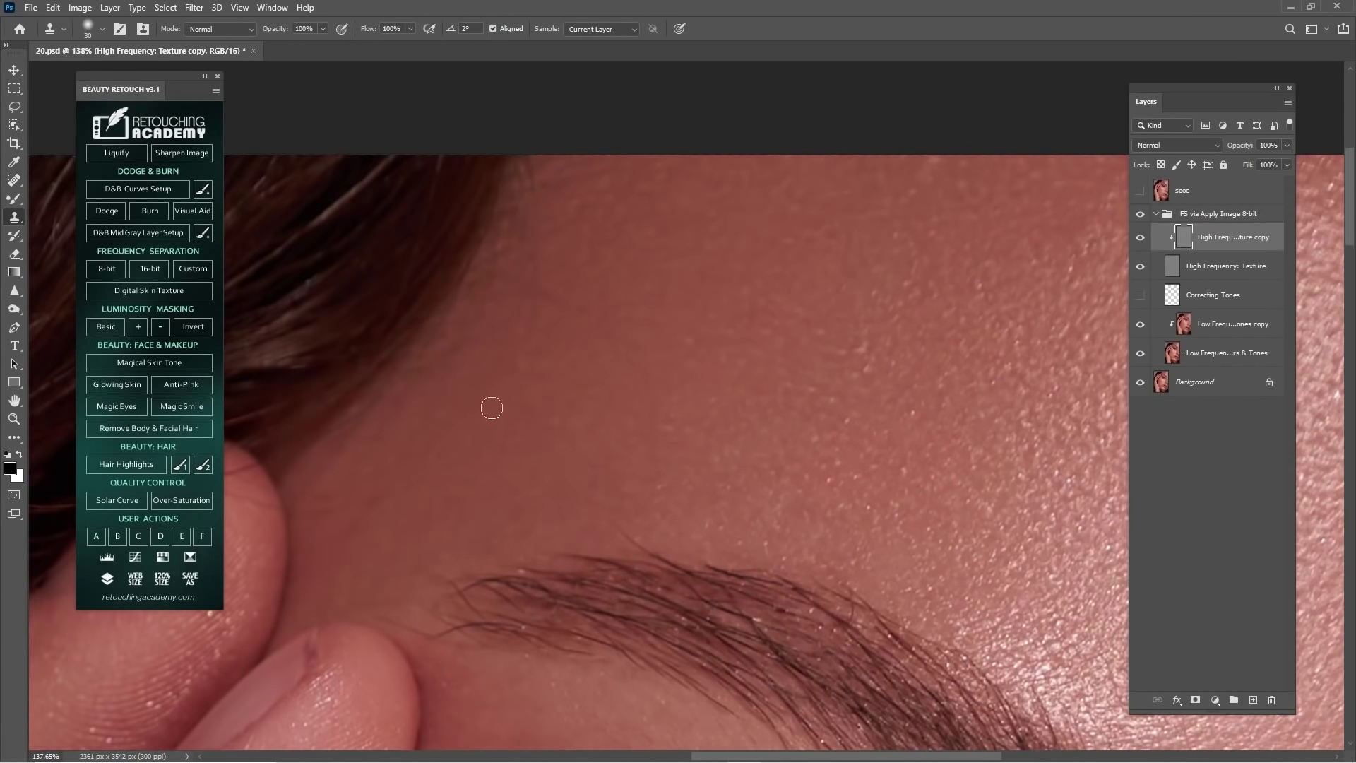
{"action": "scroll", "coordinate": [566, 325], "scroll_direction": "down", "scroll_amount": 3}
{"action": "scroll", "coordinate": [565, 325], "scroll_direction": "left", "scroll_amount": 2}
{"action": "left_click", "coordinate": [624, 280], "text": "alt"}
{"action": "left_click", "coordinate": [640, 238], "text": "alt"}
{"action": "left_click", "coordinate": [579, 258]}
{"action": "left_click", "coordinate": [584, 310], "text": "alt"}
{"action": "mouse_move", "coordinate": [615, 283]}
{"action": "left_mouse_down"}
{"action": "mouse_move", "coordinate": [627, 264]}
{"action": "mouse_move", "coordinate": [606, 287]}
{"action": "left_mouse_up"}
{"action": "left_click", "coordinate": [614, 322], "text": "alt"}
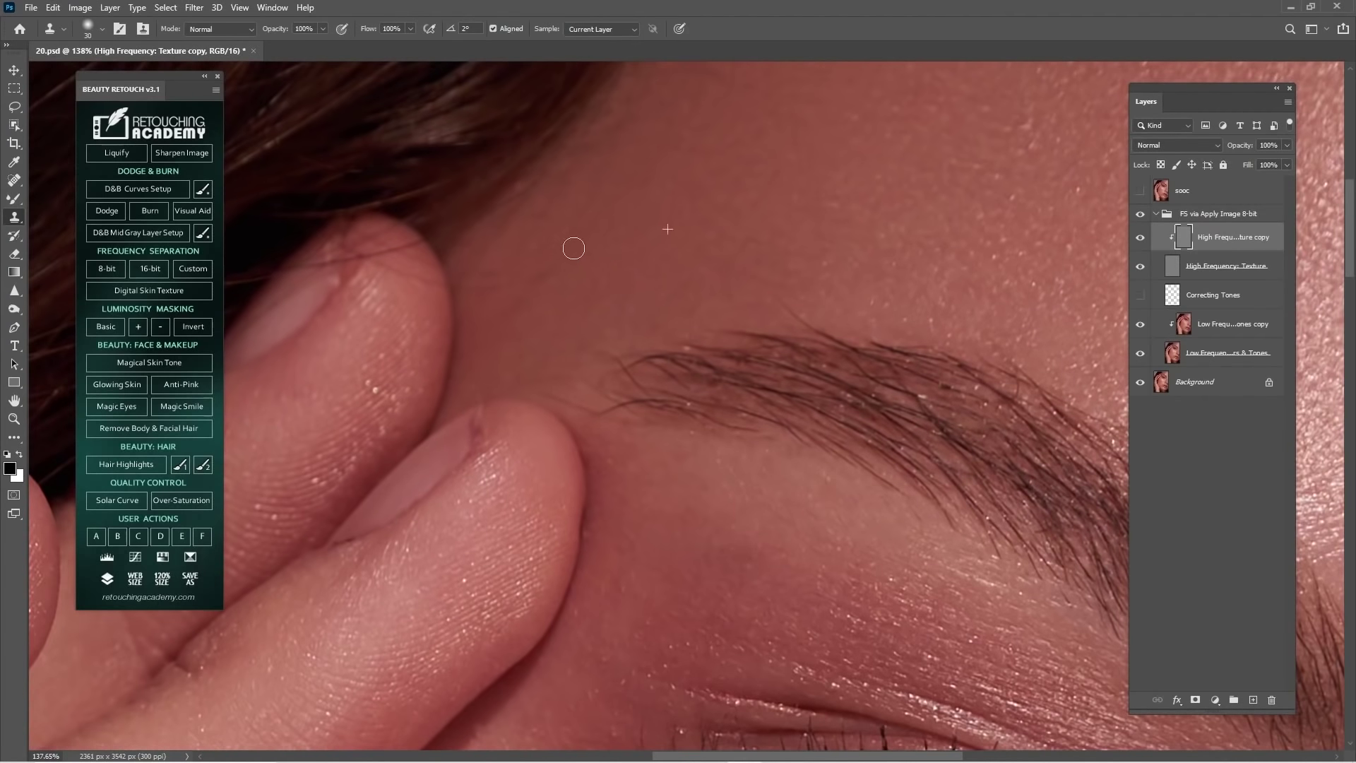
{"action": "left_click_drag", "start_coordinate": [523, 354], "coordinate": [614, 275]}
{"action": "left_click", "coordinate": [674, 252], "text": "alt"}
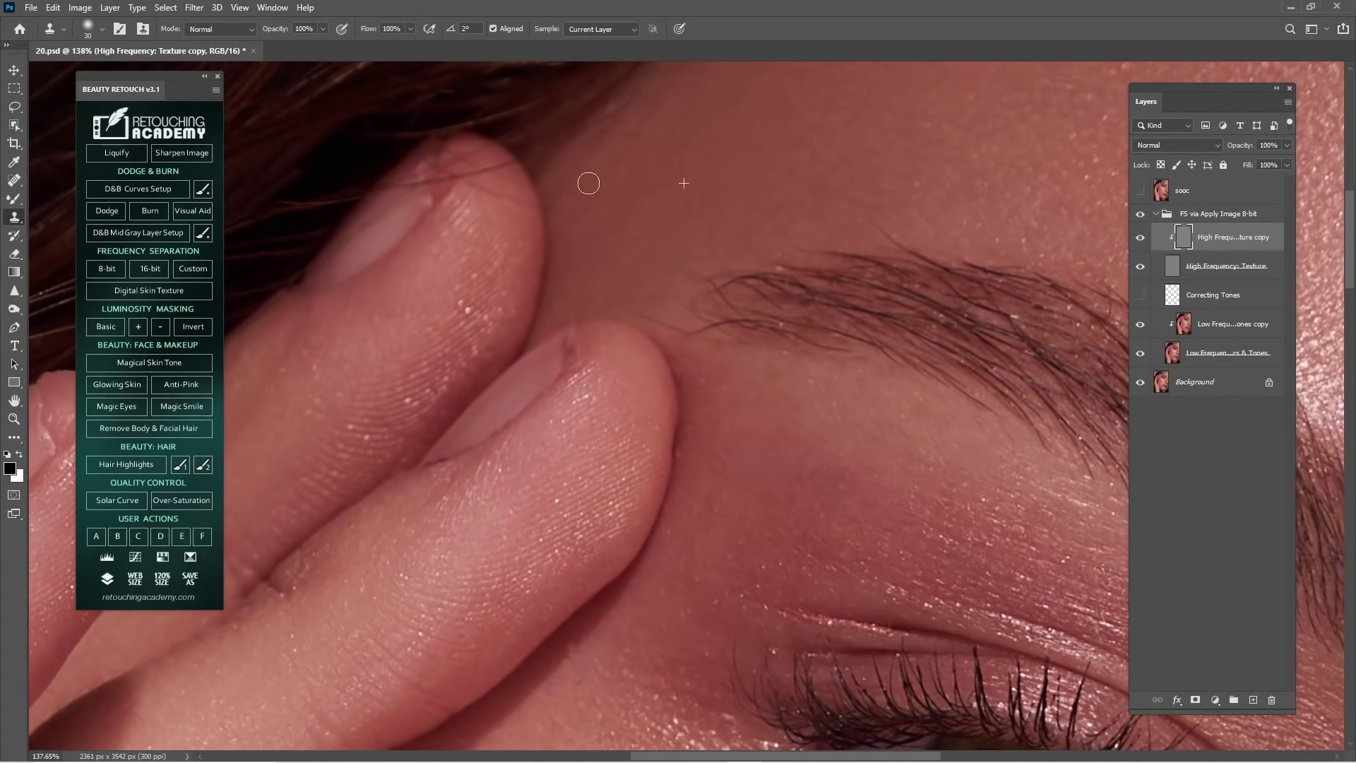
- Collapse the frequency separation group and toggle the sooc layer to compare the whole portrait before and after retouching
{"action": "left_click_drag", "start_coordinate": [671, 354], "coordinate": [488, 354]}
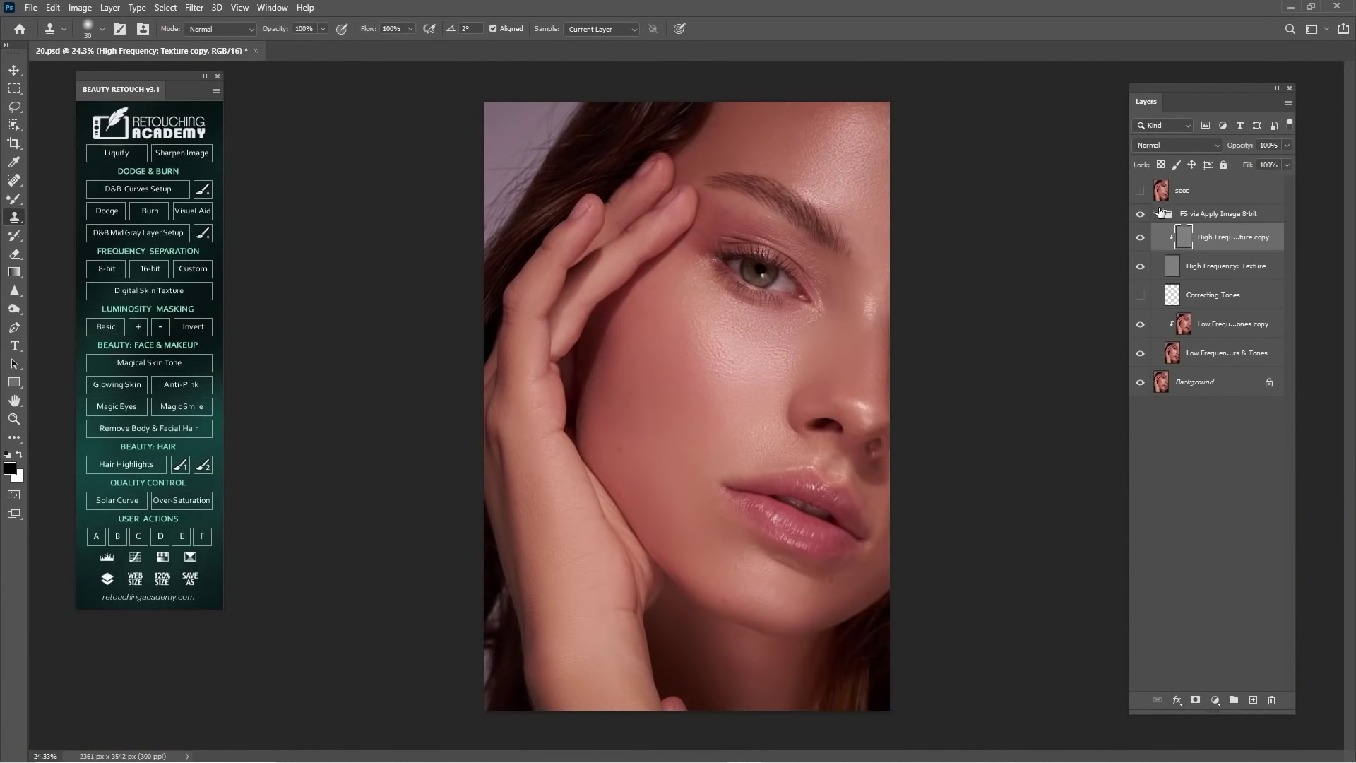
{"action": "left_click", "coordinate": [1160, 213]}
{"action": "left_click", "coordinate": [1140, 190]}
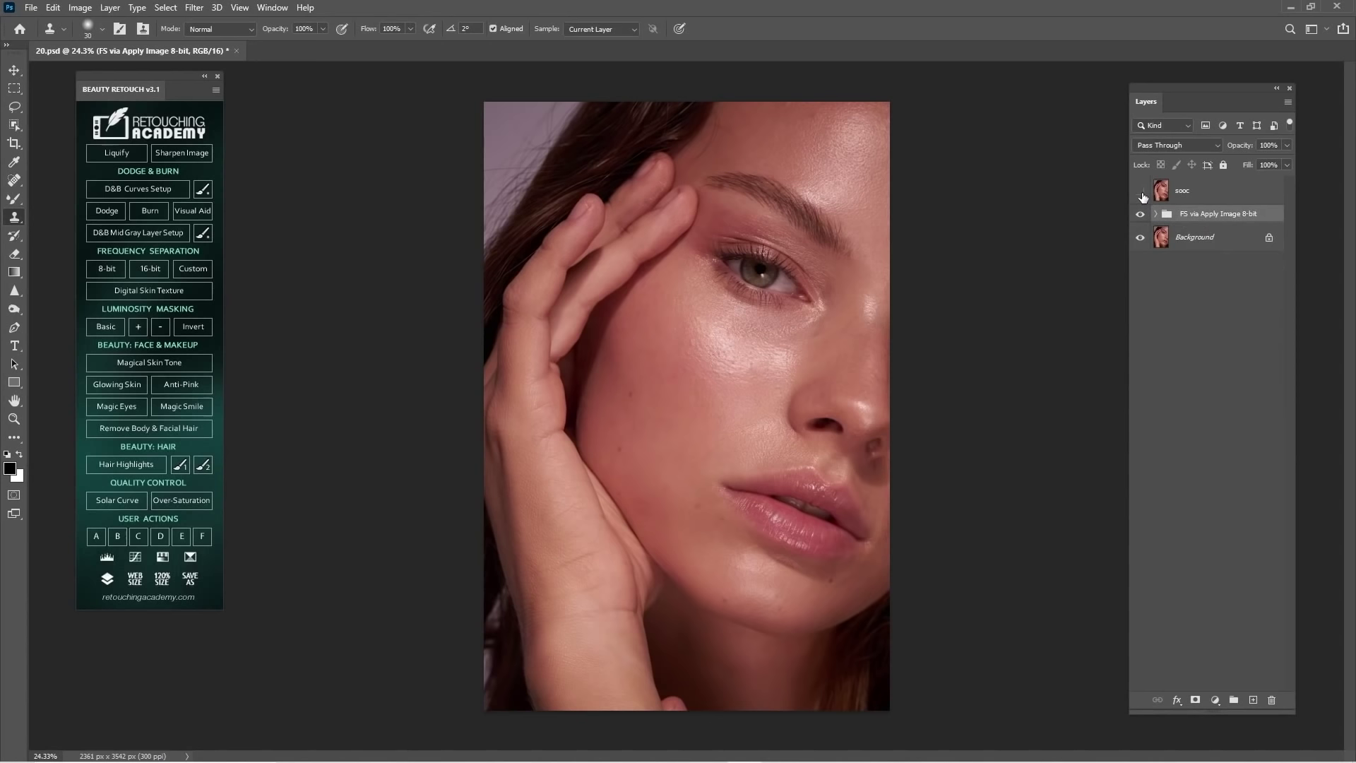
{"action": "left_click", "coordinate": [1142, 192]}
{"action": "left_click", "coordinate": [1141, 192]}
{"action": "left_click", "coordinate": [1140, 198]}
{"action": "left_click", "coordinate": [1142, 198]}
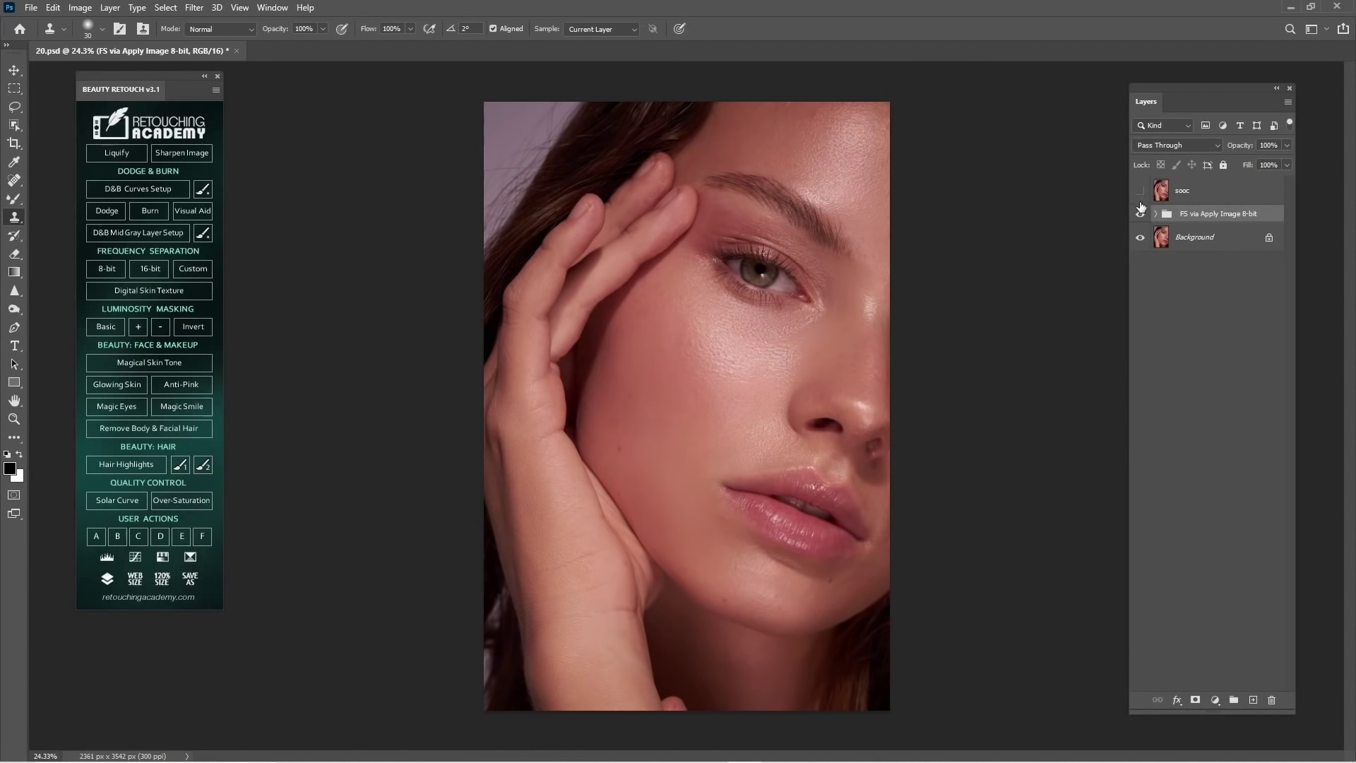
{"action": "left_click", "coordinate": [1142, 196]}
{"action": "left_click", "coordinate": [1140, 199]}
- On the high-frequency texture copy layer, clone smooth skin texture over the specks on the upper eyelid below the brow
{"action": "key", "text": "ctrl+space"}
{"action": "left_click_drag", "start_coordinate": [750, 231], "coordinate": [917, 234]}
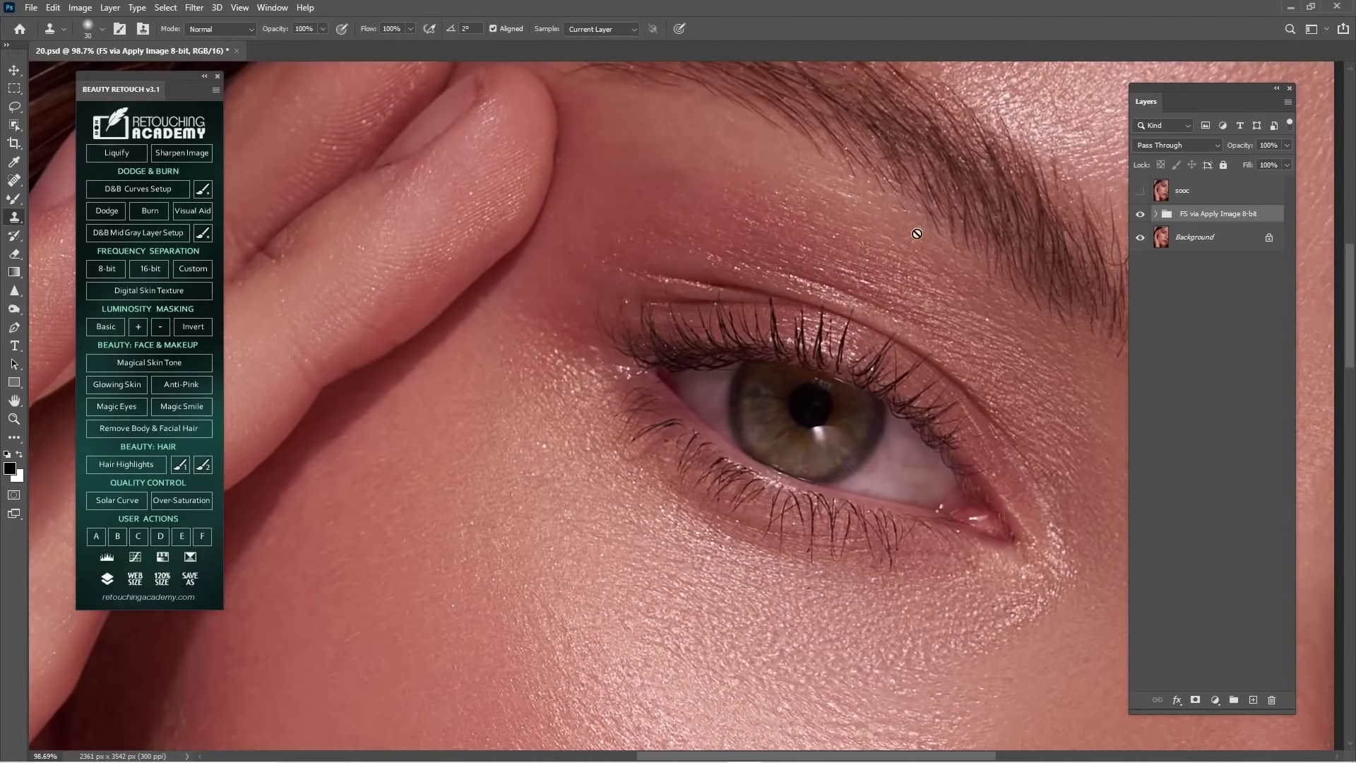
{"action": "key", "text": "ctrl+space"}
{"action": "left_click_drag", "start_coordinate": [779, 174], "coordinate": [842, 176]}
{"action": "left_click", "coordinate": [1158, 215]}
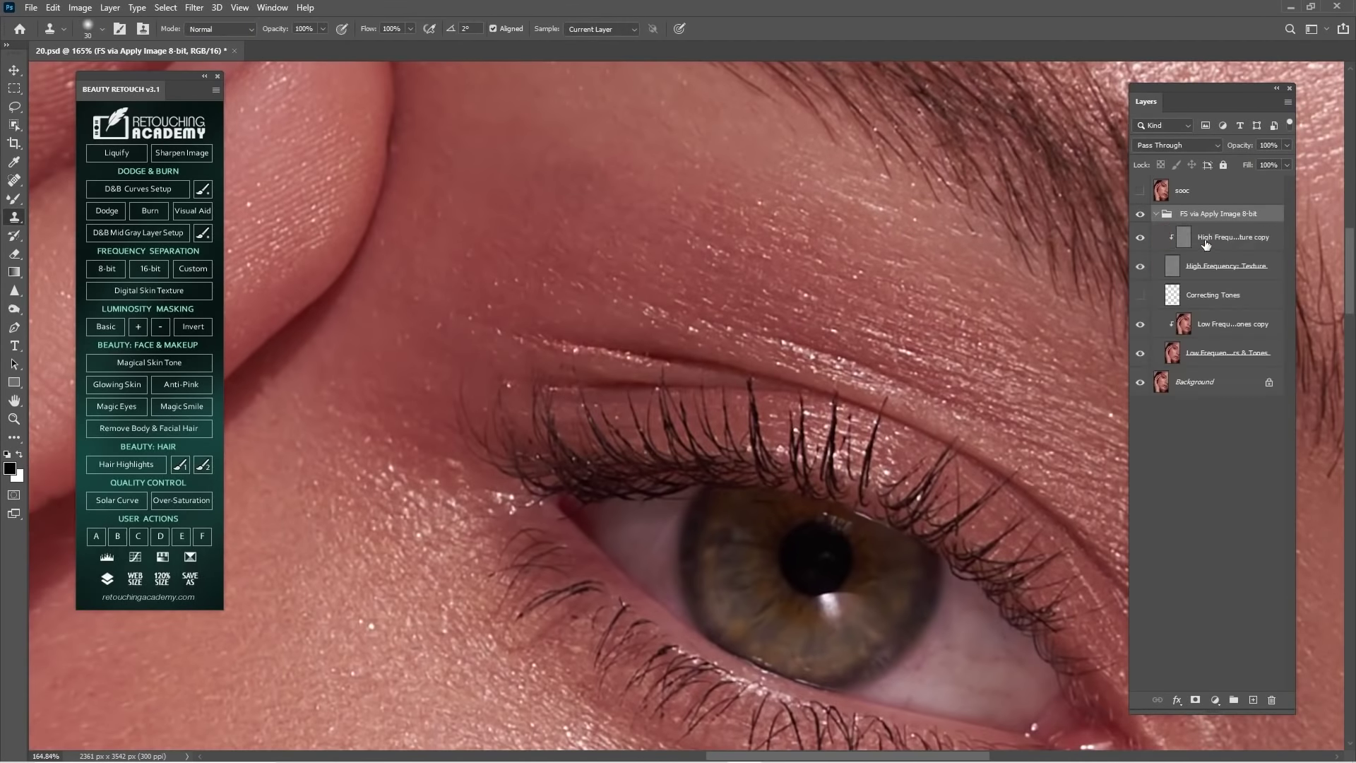
{"action": "left_click", "coordinate": [1215, 237]}
{"action": "left_click_drag", "start_coordinate": [875, 208], "coordinate": [830, 190]}
{"action": "left_click", "coordinate": [848, 245], "text": "alt"}
{"action": "left_click", "coordinate": [635, 190]}
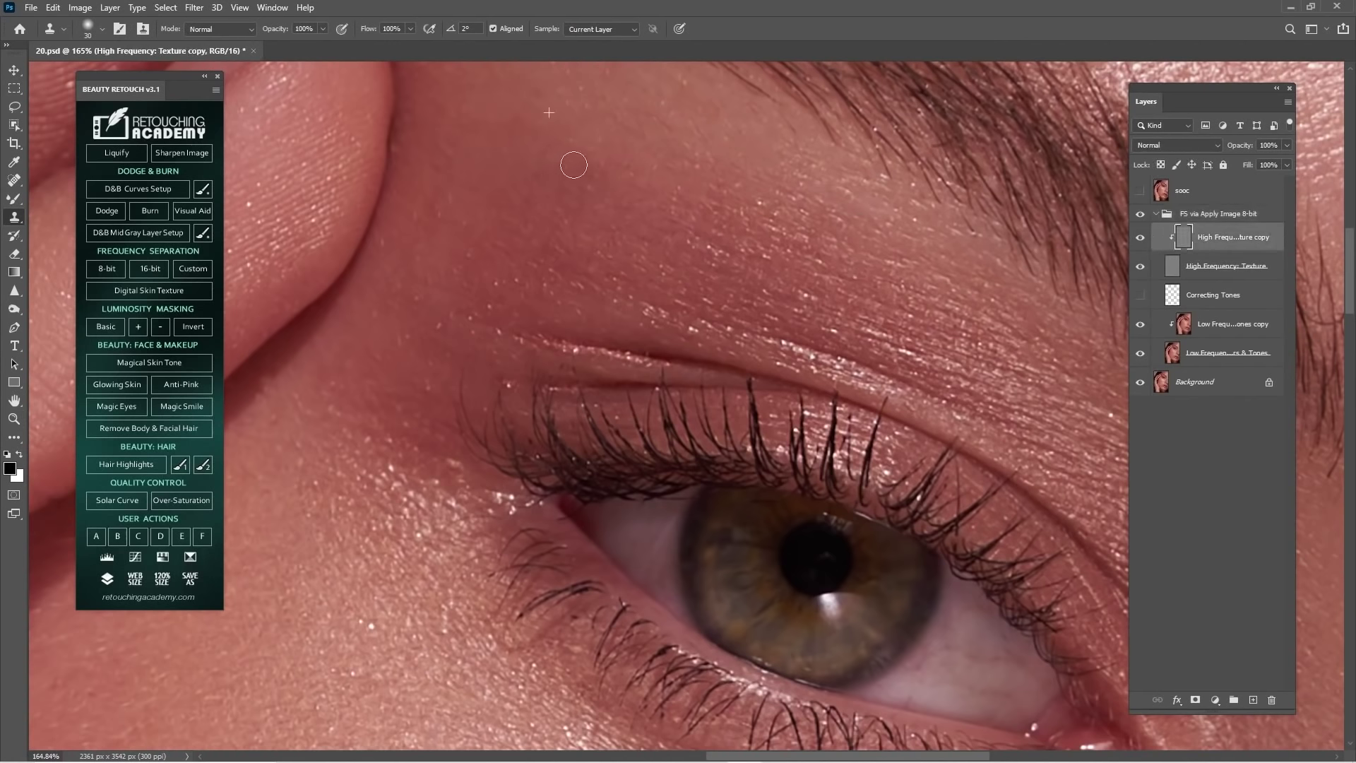
- Open a second window for 20.psd and arrange both windows in a 2-up Vertical layout
{"action": "scroll", "coordinate": [635, 169], "scroll_direction": "down", "scroll_amount": 5}
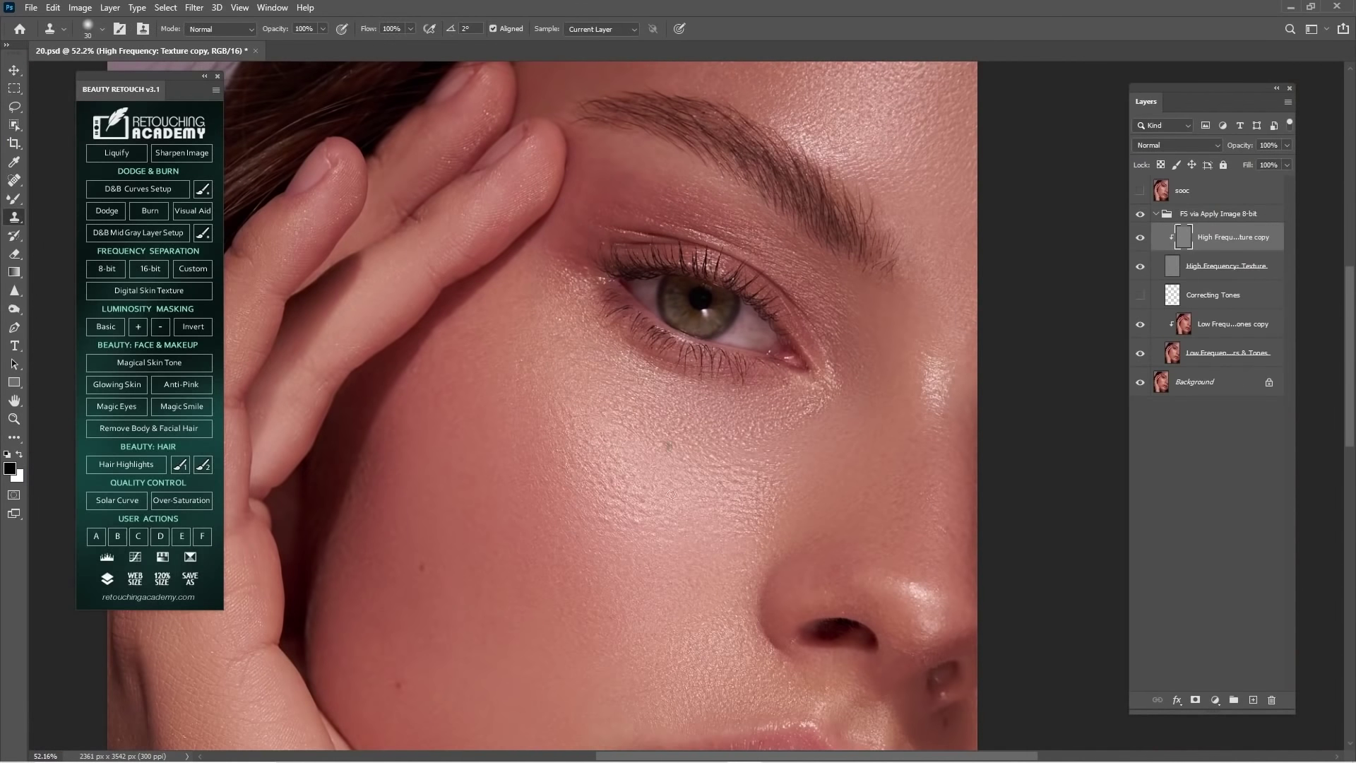
{"action": "scroll", "coordinate": [671, 480], "scroll_direction": "up", "scroll_amount": 3}
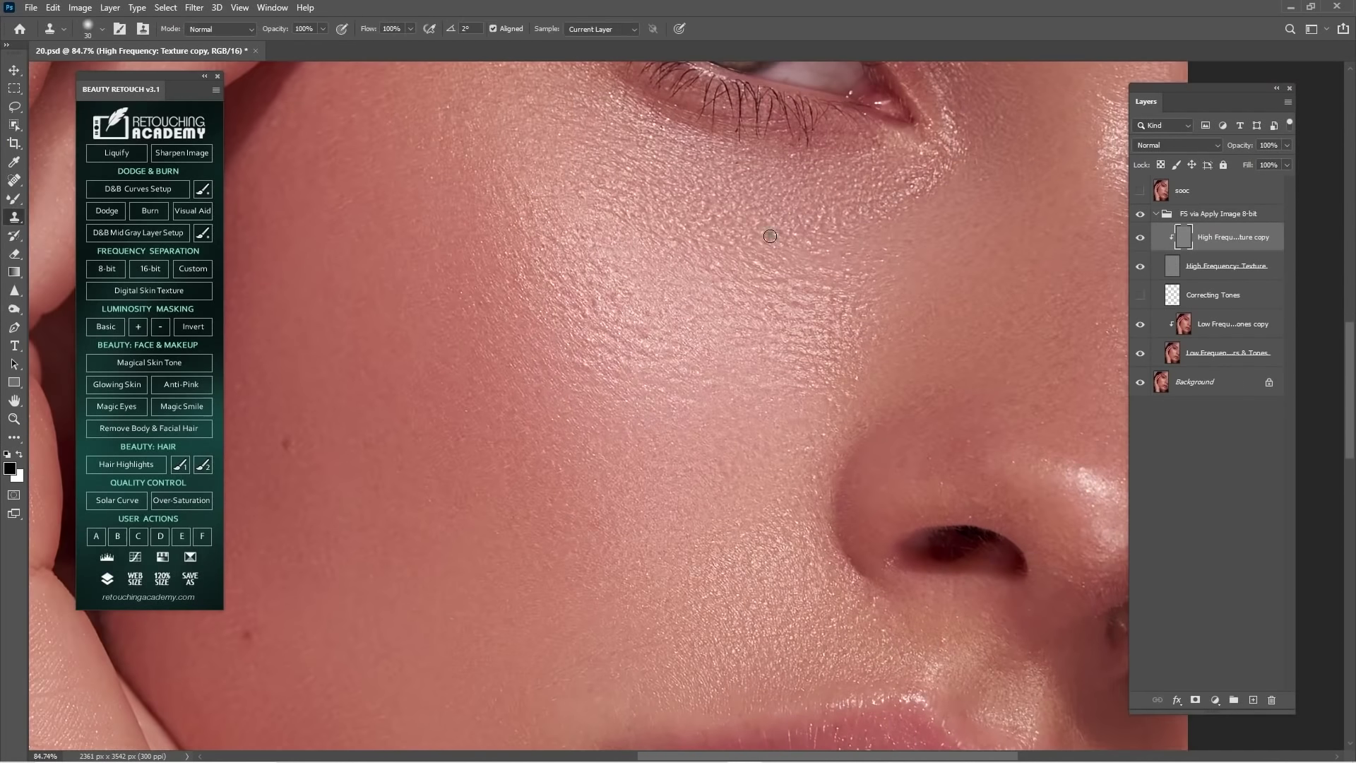
{"action": "scroll", "coordinate": [770, 236], "scroll_direction": "down", "scroll_amount": 4}
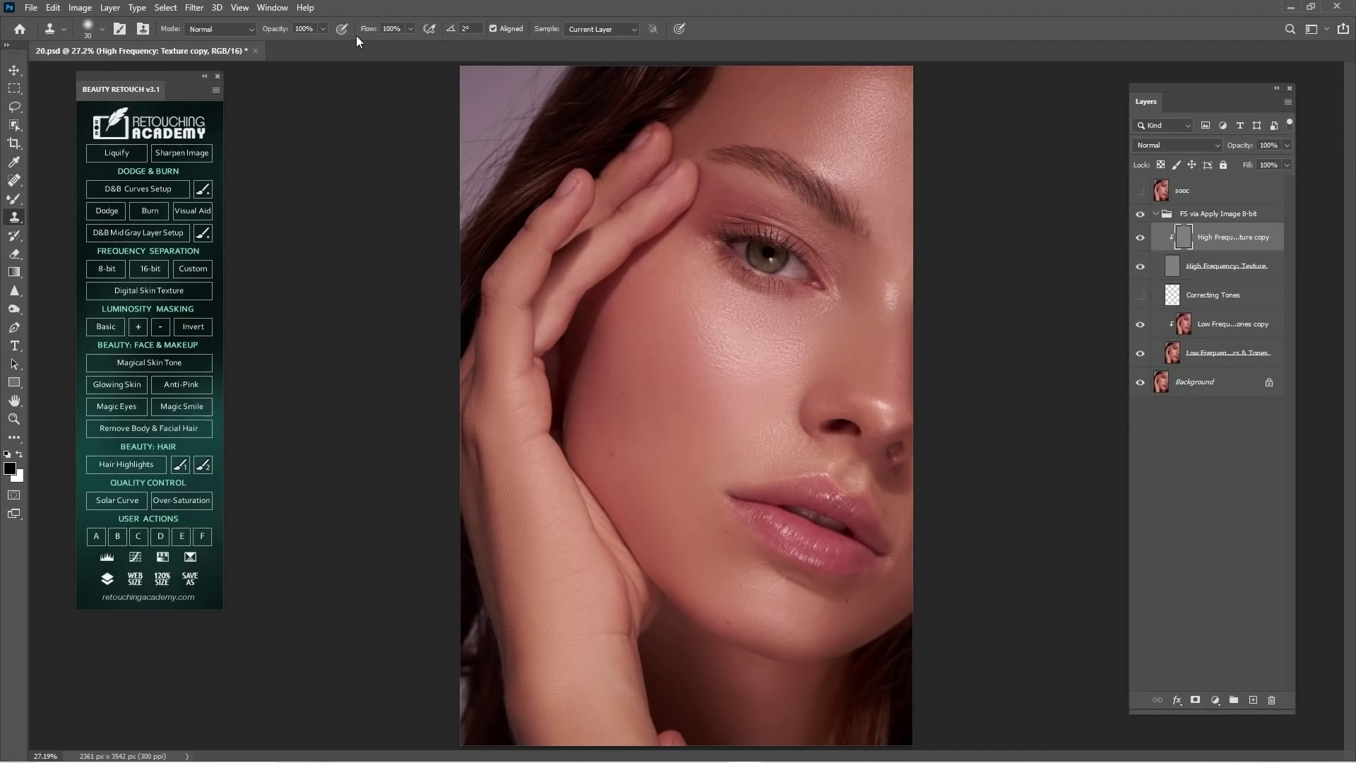
{"action": "left_click", "coordinate": [272, 8]}
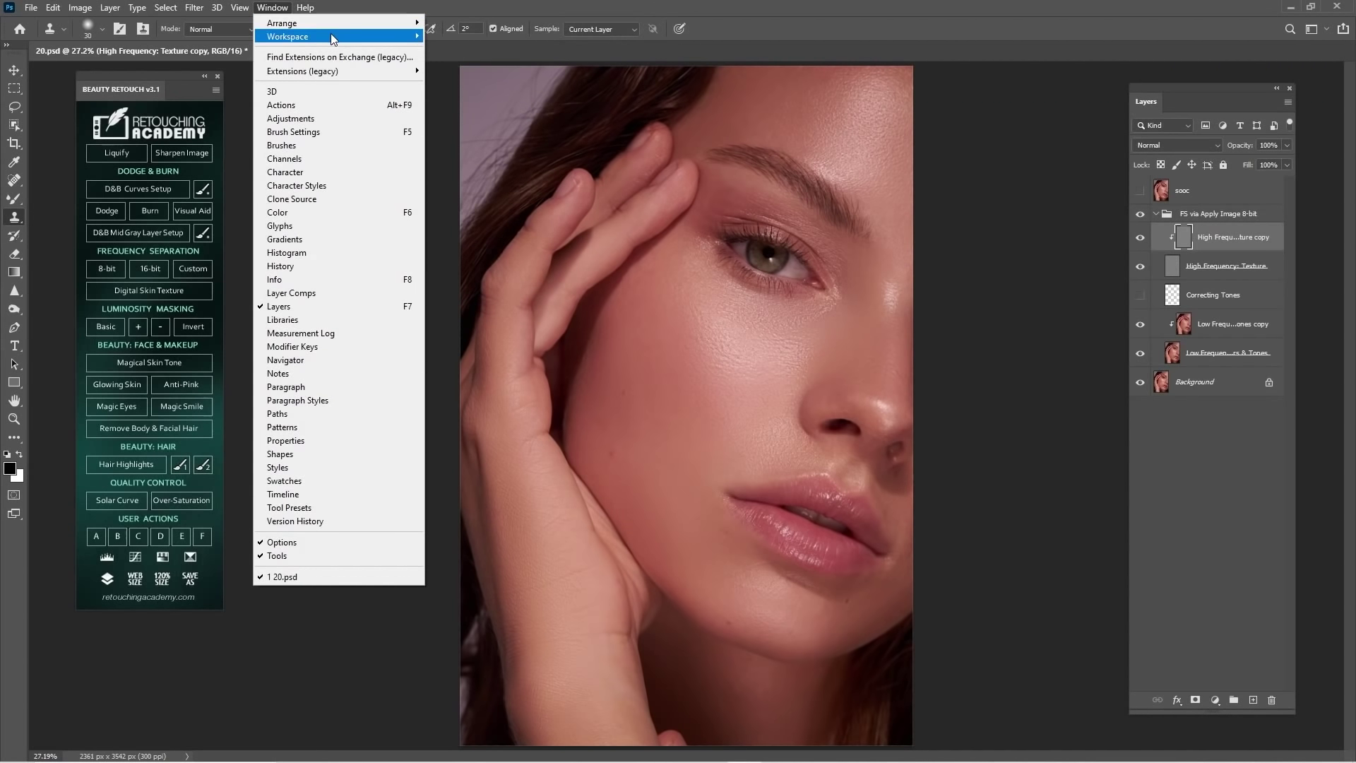
{"action": "mouse_move", "coordinate": [370, 42]}
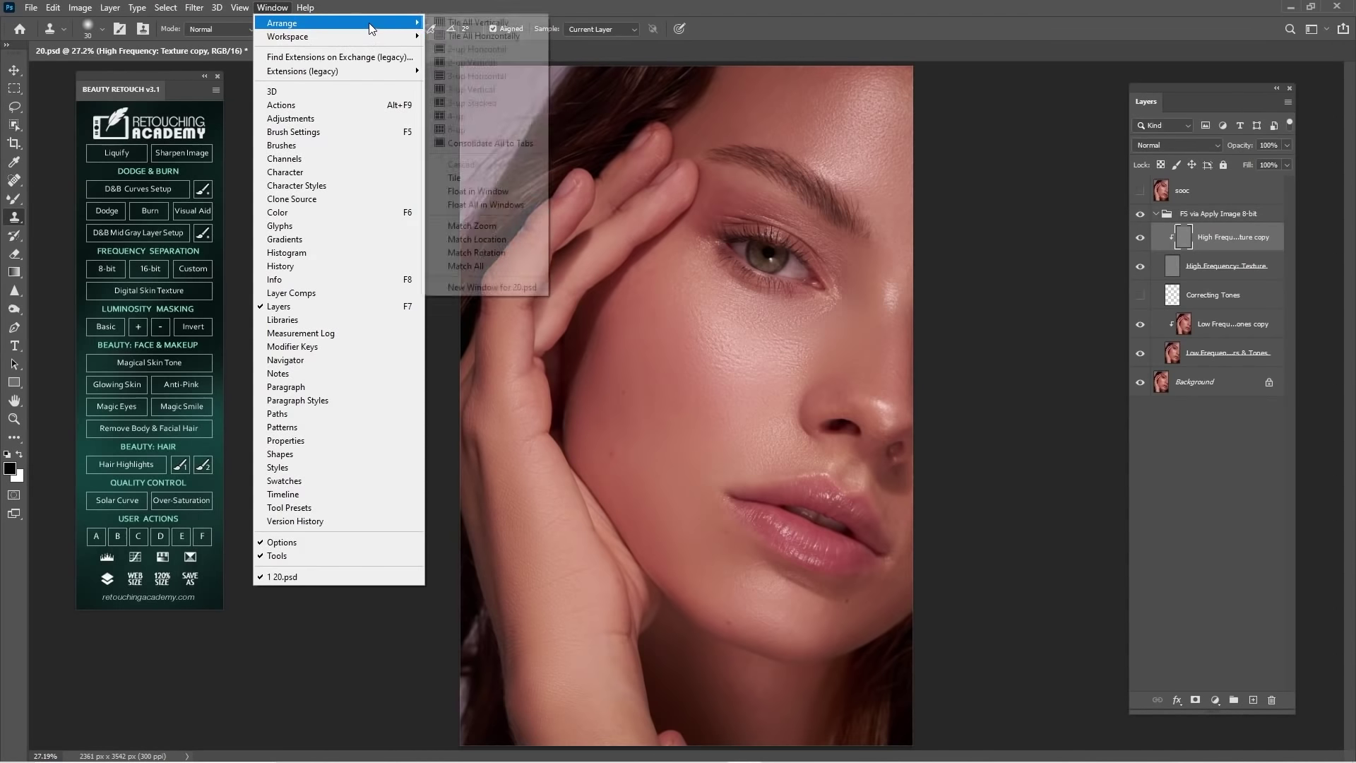
{"action": "left_click", "coordinate": [507, 288]}
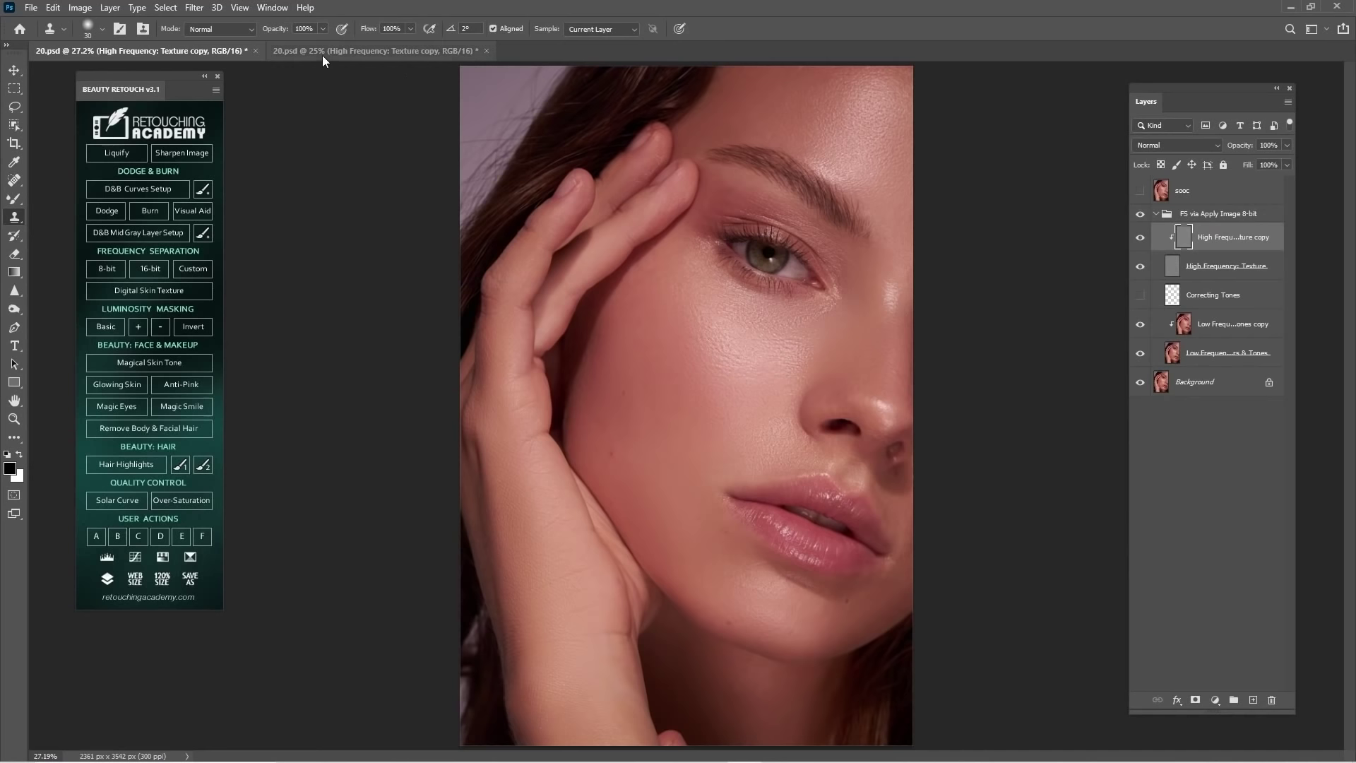
{"action": "left_click", "coordinate": [272, 7]}
{"action": "mouse_move", "coordinate": [286, 26]}
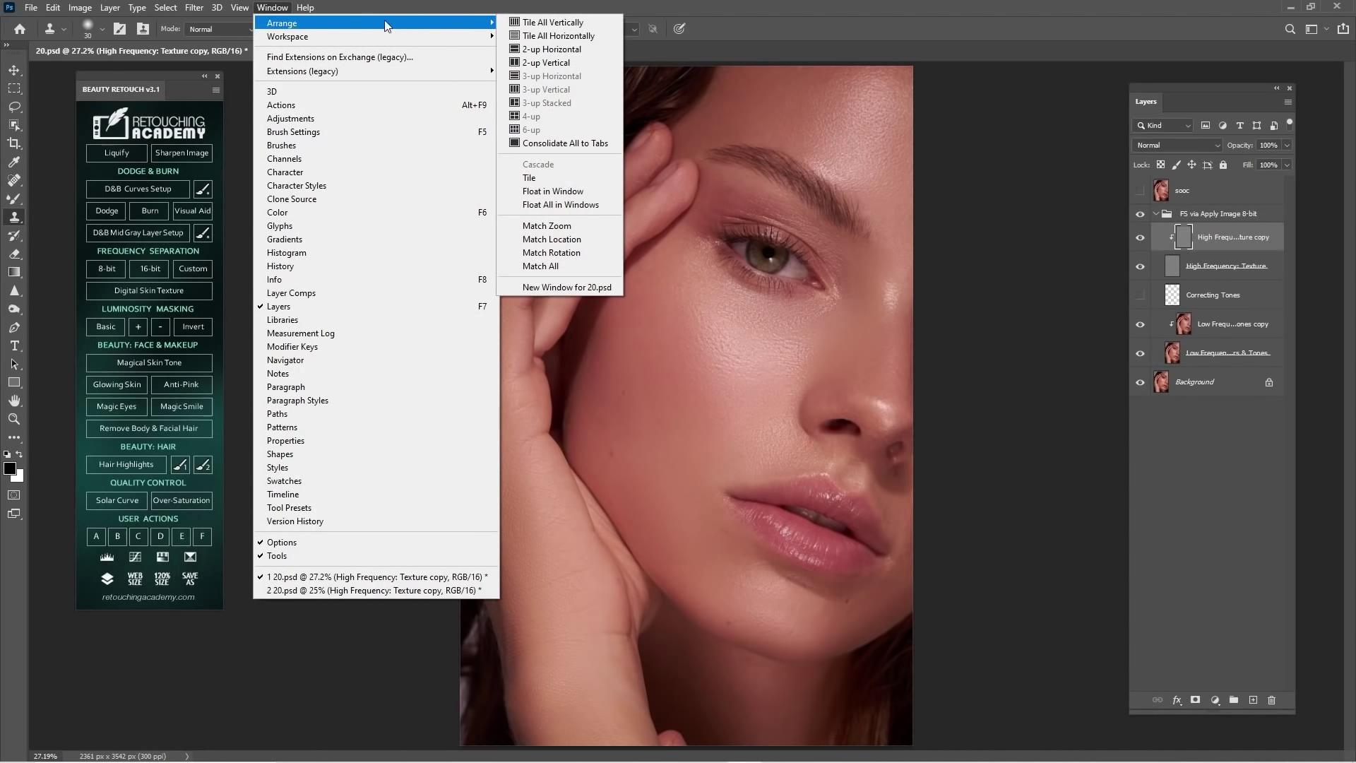
{"action": "left_click", "coordinate": [561, 65]}
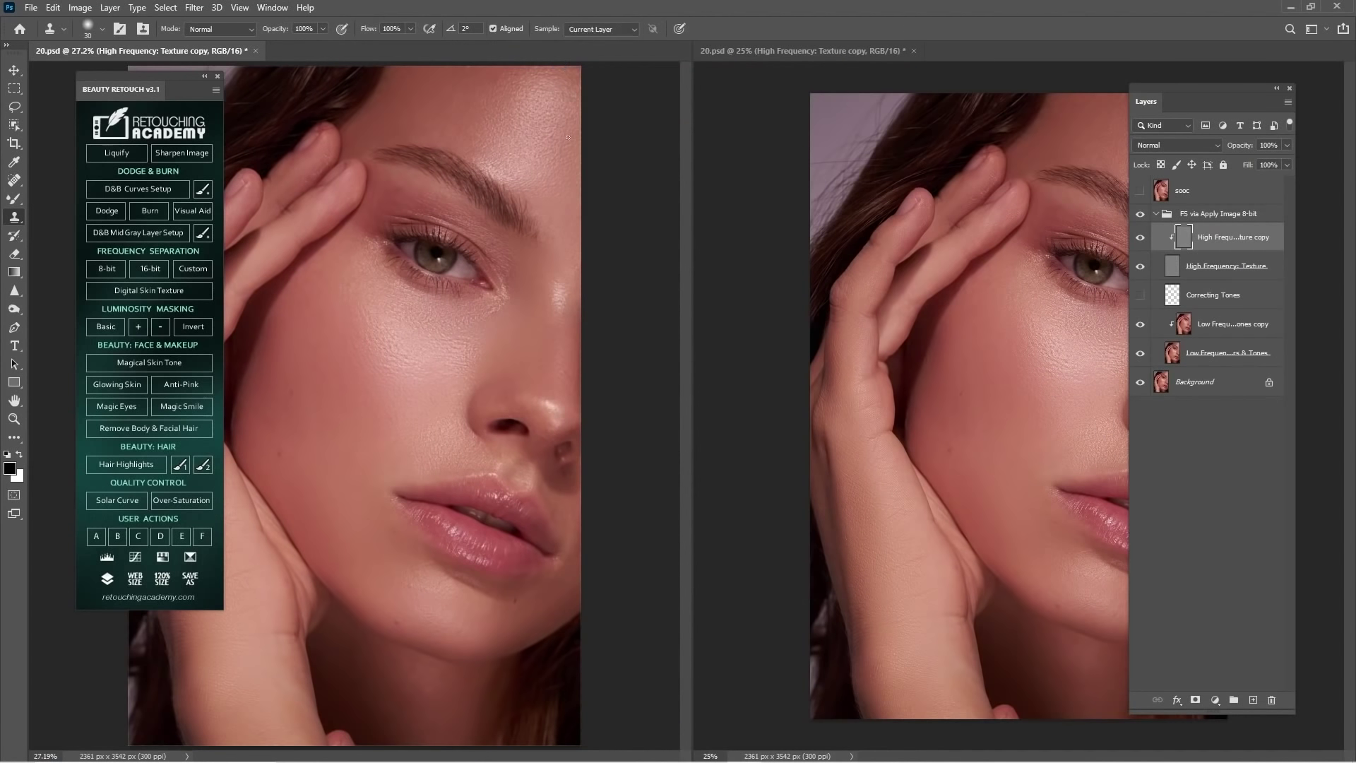
- Fit the whole portrait in the first window as a narrow overview and collapse the Beauty Retouch panel
{"action": "key", "text": "z"}
{"action": "left_click_drag", "start_coordinate": [585, 203], "coordinate": [562, 224]}
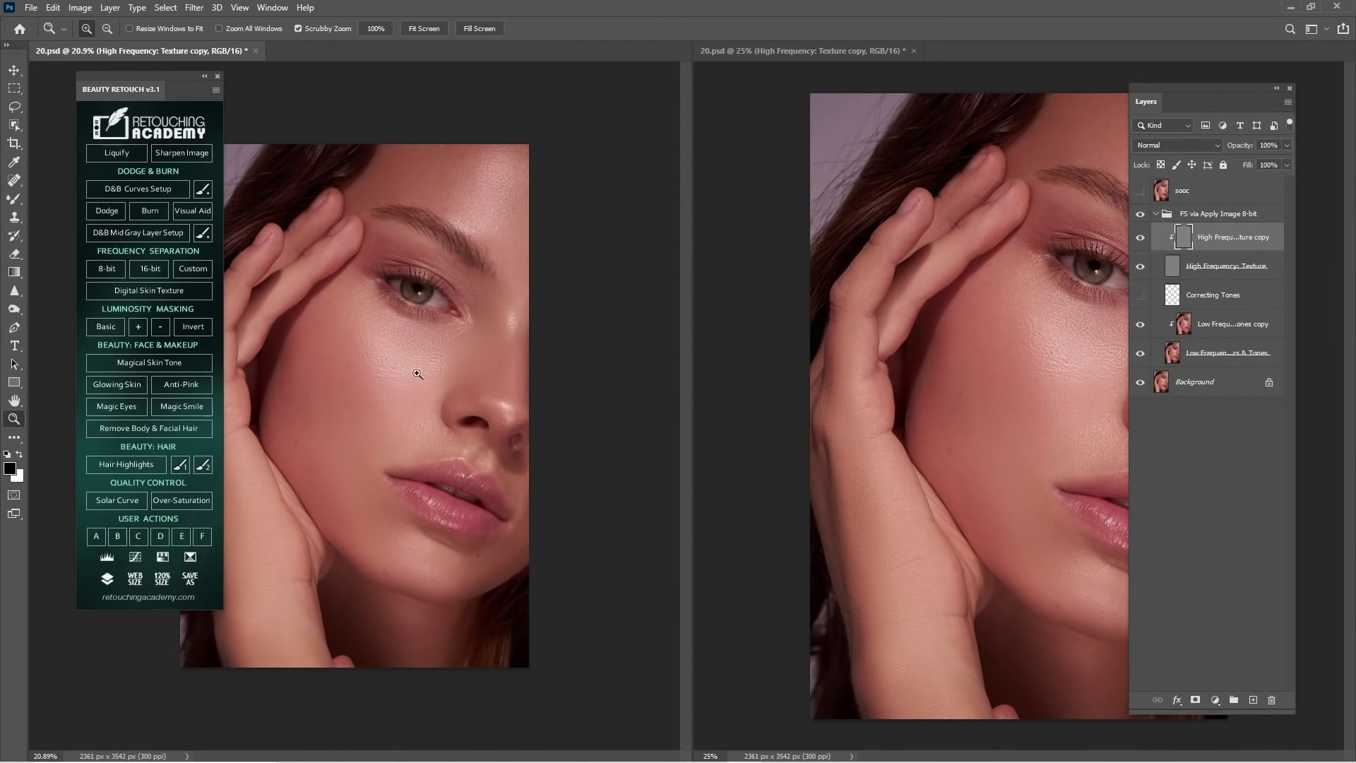
{"action": "left_click_drag", "start_coordinate": [693, 306], "coordinate": [524, 306]}
{"action": "mouse_move", "coordinate": [173, 83]}
{"action": "left_mouse_down"}
{"action": "mouse_move", "coordinate": [124, 70]}
{"action": "mouse_move", "coordinate": [583, 70]}
{"action": "mouse_move", "coordinate": [577, 93]}
{"action": "mouse_move", "coordinate": [262, 55]}
{"action": "mouse_move", "coordinate": [129, 75]}
{"action": "left_mouse_up"}
{"action": "left_click_drag", "start_coordinate": [529, 206], "coordinate": [573, 227]}
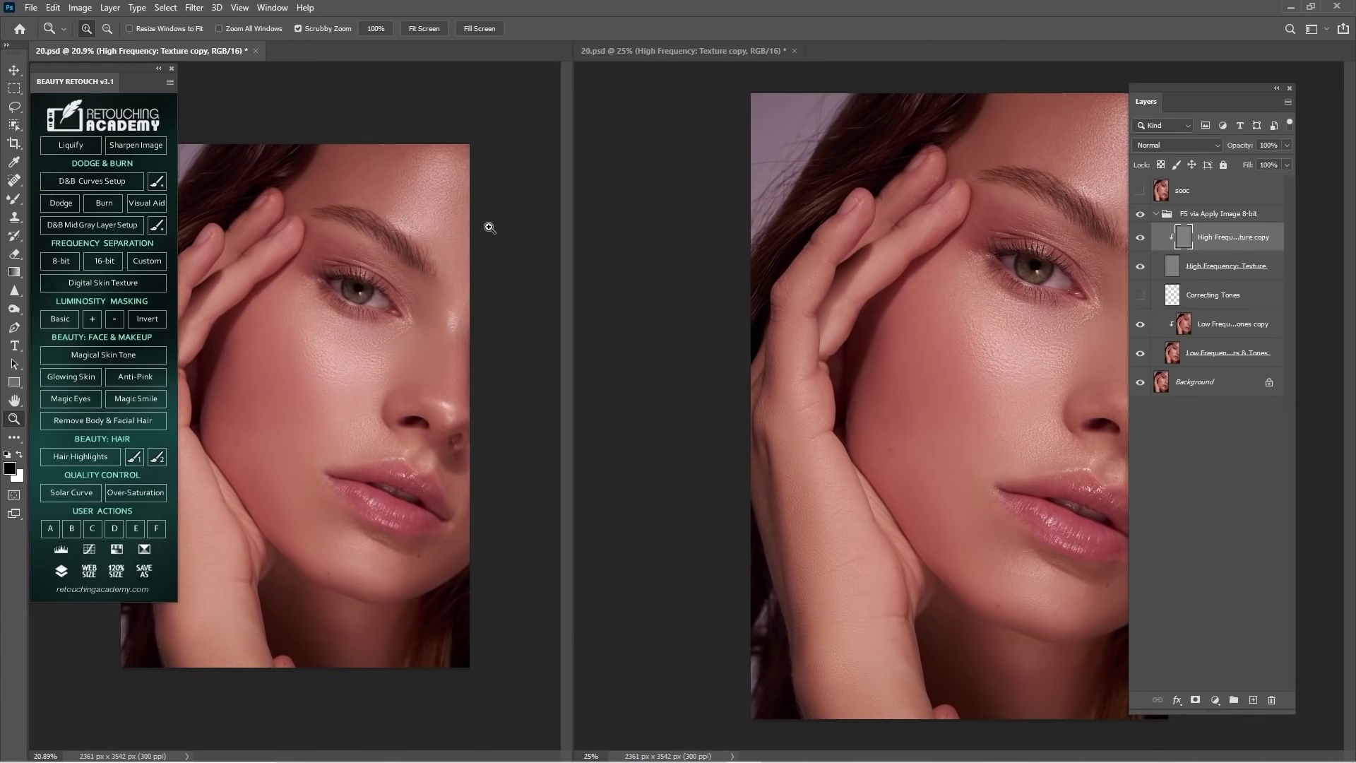
{"action": "left_click", "coordinate": [158, 69]}
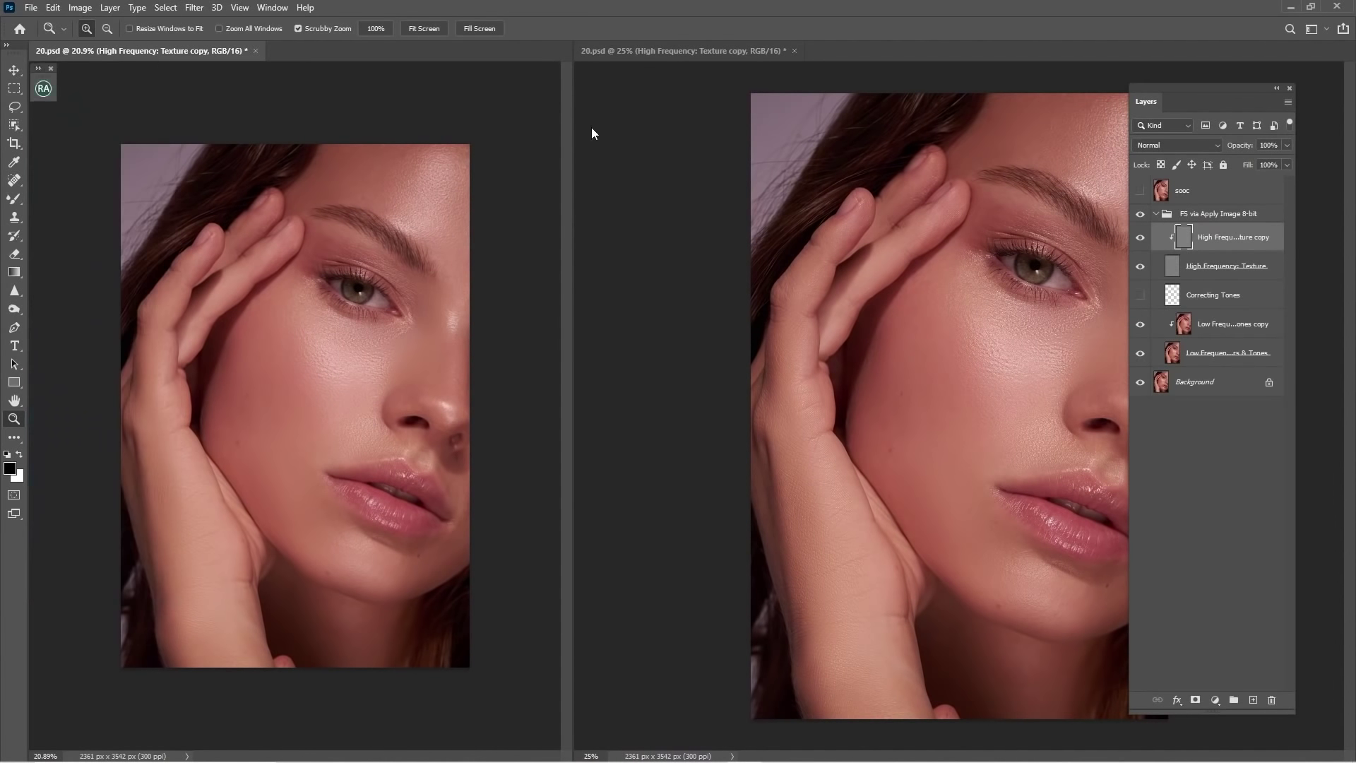
{"action": "left_click_drag", "start_coordinate": [570, 139], "coordinate": [443, 147]}
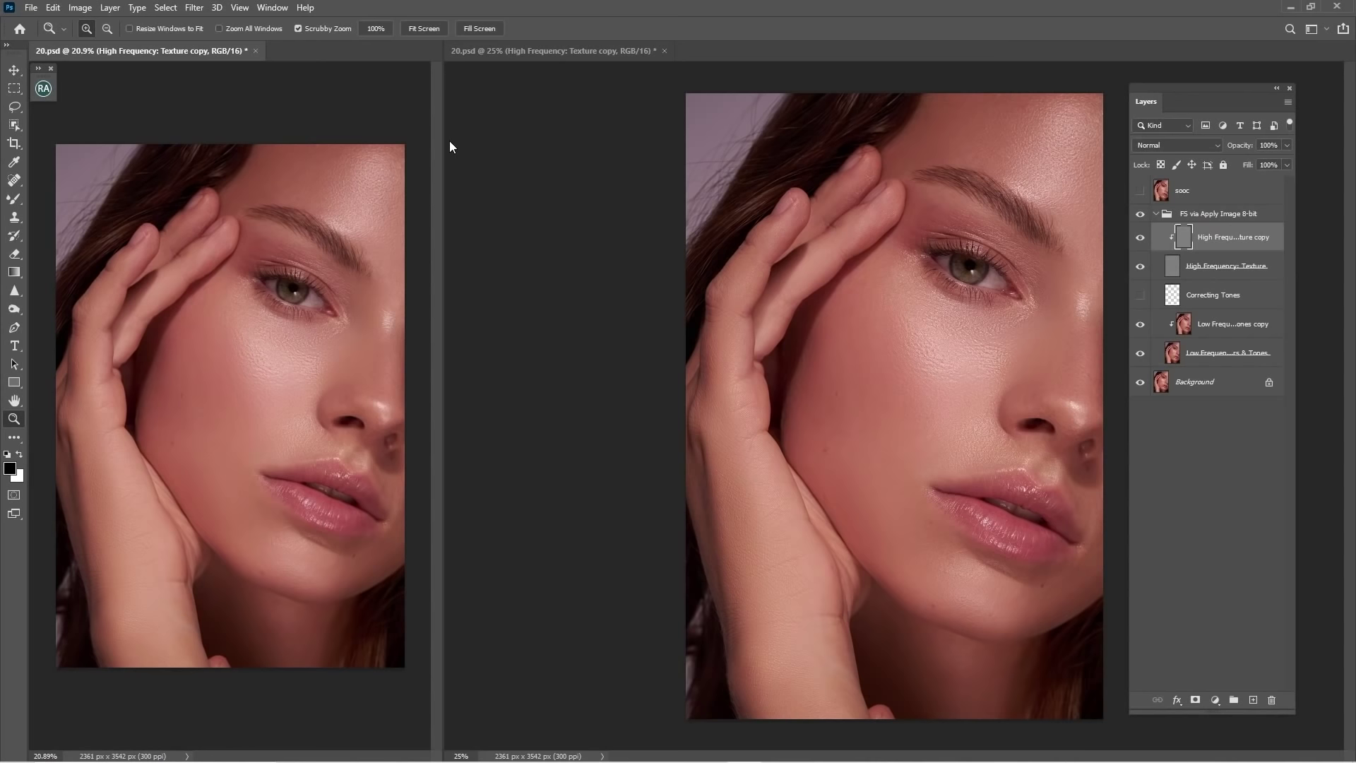
- Working in the second window at close magnification, clone clean texture over rough specks along the cheek highlight's outer edge
{"action": "mouse_move", "coordinate": [848, 342]}
{"action": "left_mouse_down"}
{"action": "mouse_move", "coordinate": [893, 388]}
{"action": "mouse_move", "coordinate": [715, 308]}
{"action": "mouse_move", "coordinate": [788, 330]}
{"action": "mouse_move", "coordinate": [720, 262]}
{"action": "mouse_move", "coordinate": [790, 262]}
{"action": "left_mouse_up"}
{"action": "key", "text": "j"}
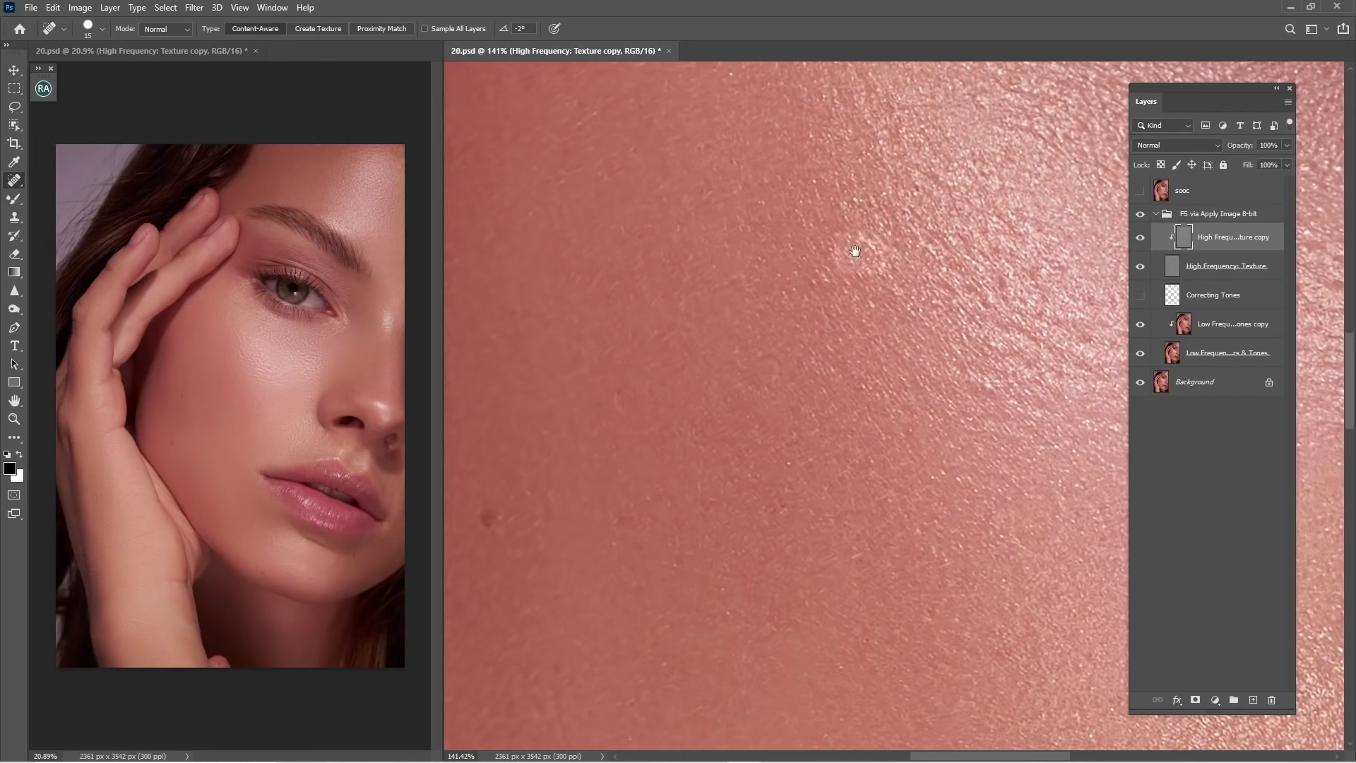
{"action": "scroll", "coordinate": [736, 386], "scroll_direction": "up", "scroll_amount": 3}
{"action": "key", "text": "s"}
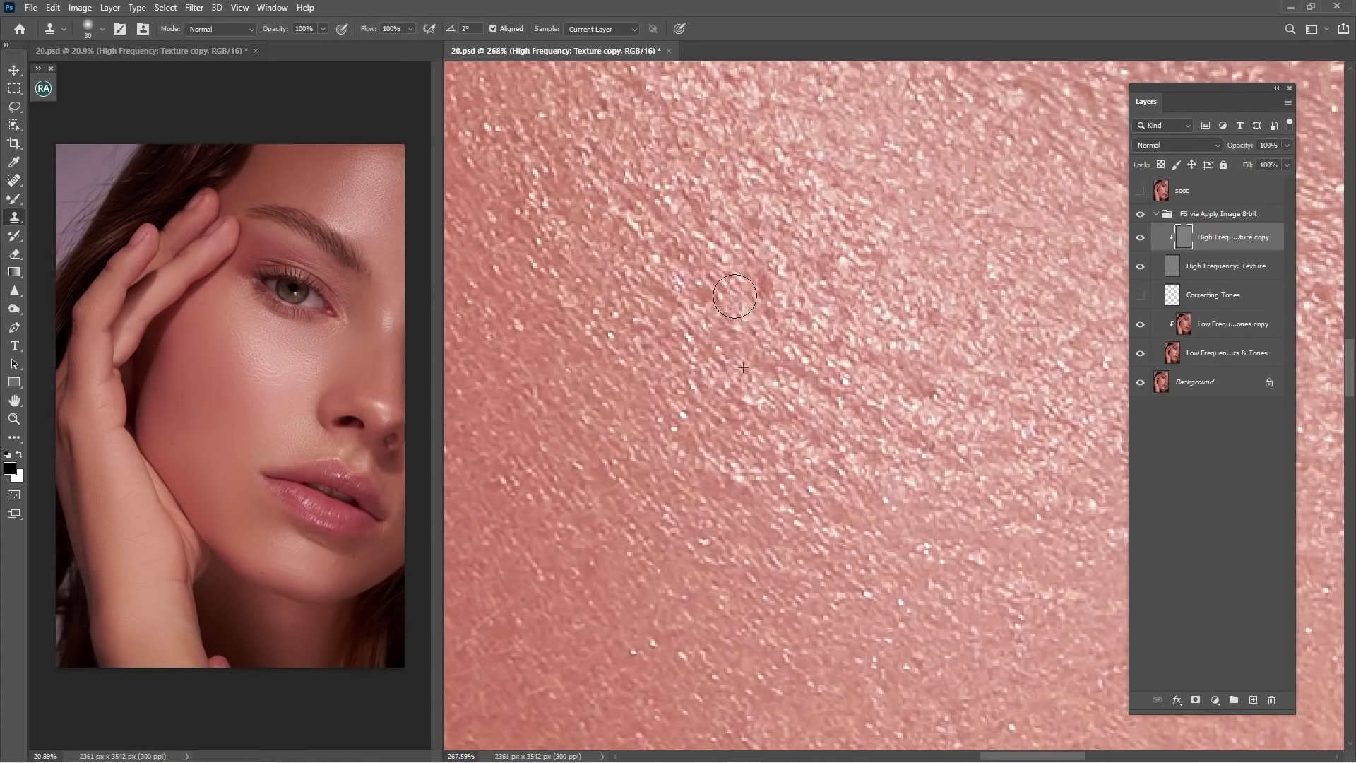
{"action": "key", "text": "z"}
{"action": "scroll", "coordinate": [734, 406], "scroll_direction": "down", "scroll_amount": 5}
{"action": "scroll", "coordinate": [730, 425], "scroll_direction": "up", "scroll_amount": 3}
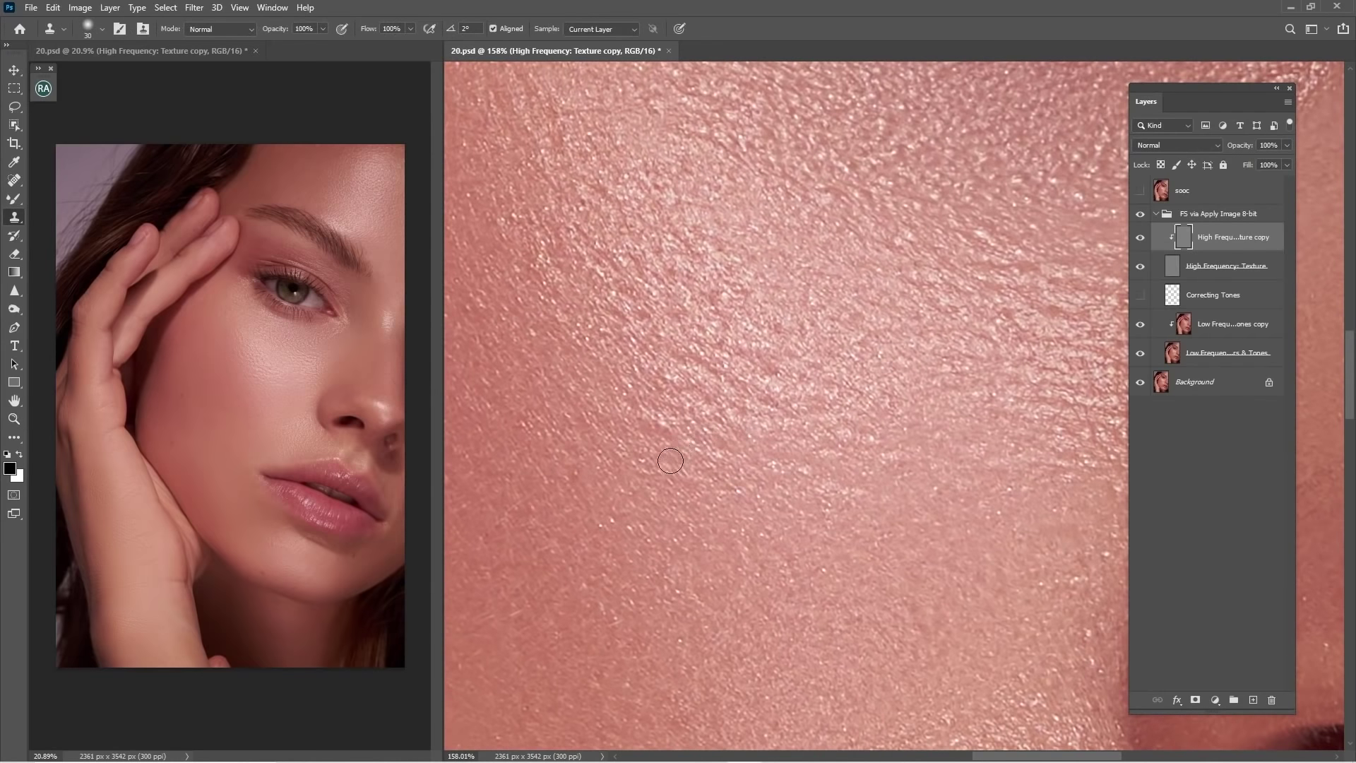
{"action": "scroll", "coordinate": [622, 331], "scroll_direction": "down", "scroll_amount": 2}
{"action": "key", "text": "s"}
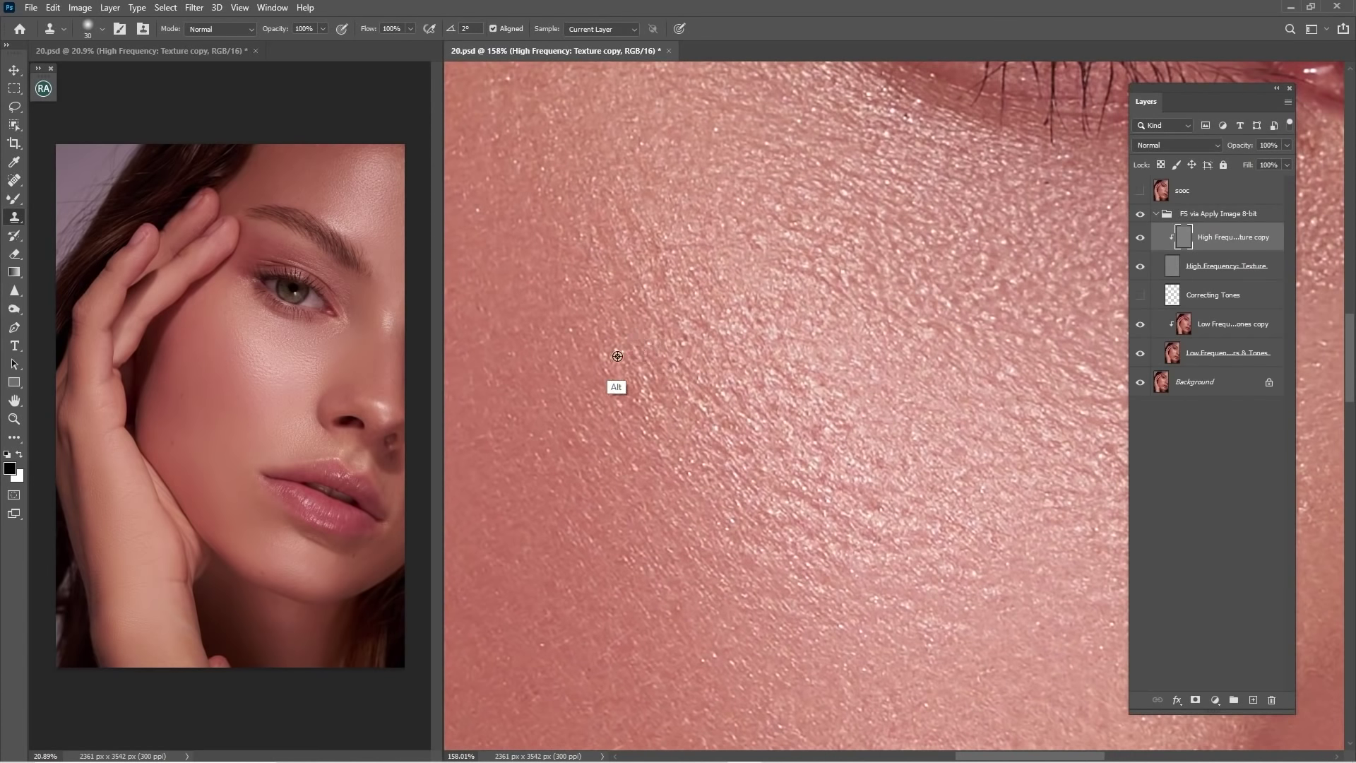
{"action": "left_click", "coordinate": [617, 355], "text": "alt"}
{"action": "left_click_drag", "start_coordinate": [620, 314], "coordinate": [735, 450]}
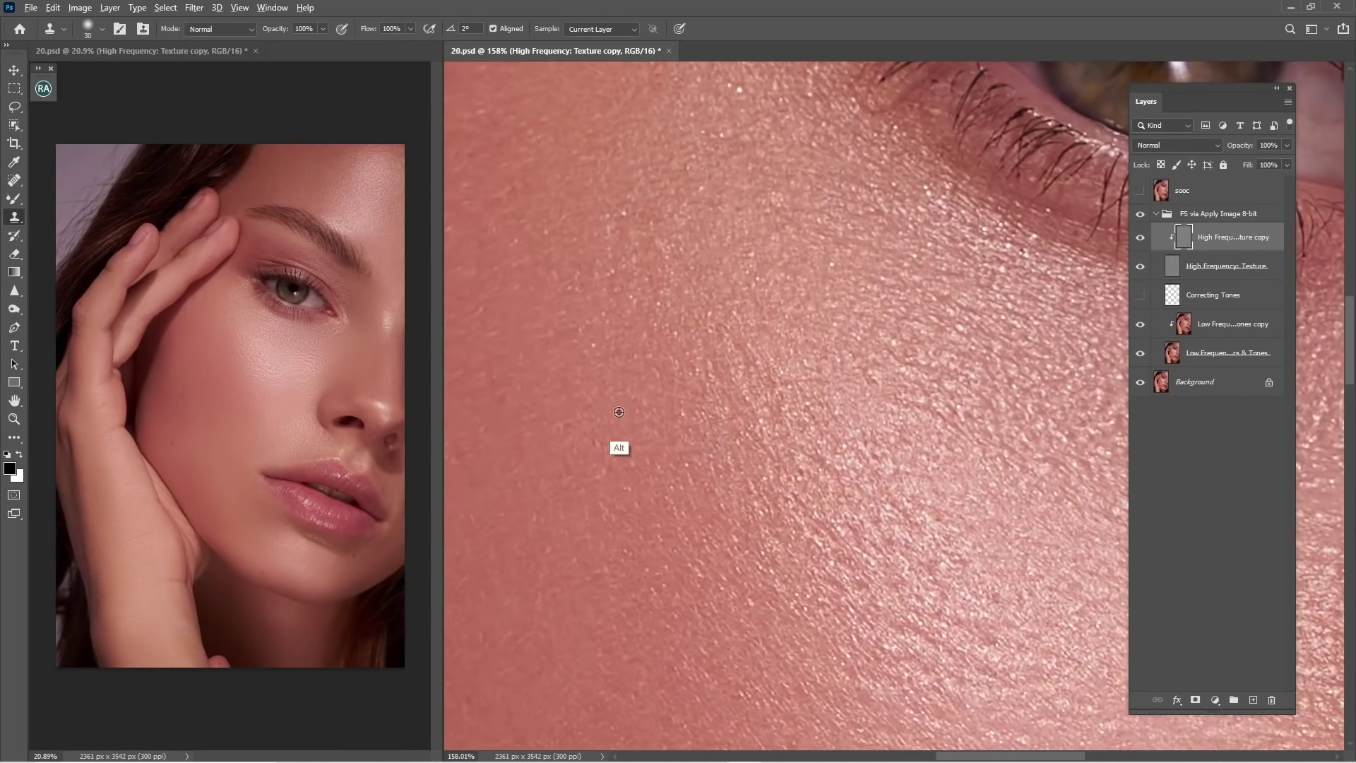
- Clone matching skin texture over the bright specks on the upper cheek below the eye's outer corner
{"action": "left_click_drag", "start_coordinate": [918, 389], "coordinate": [744, 417]}
{"action": "left_click_drag", "start_coordinate": [622, 332], "coordinate": [741, 404]}
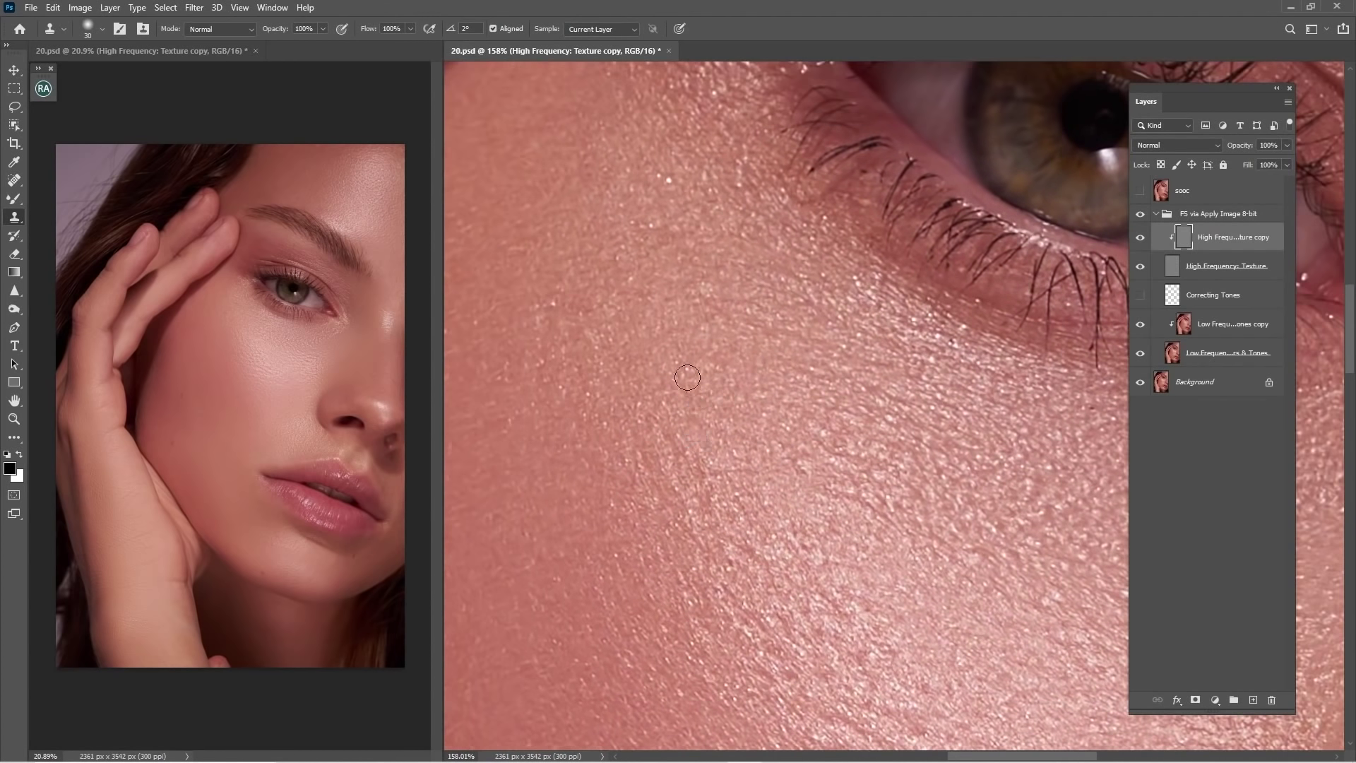
{"action": "left_click_drag", "start_coordinate": [621, 318], "coordinate": [719, 388]}
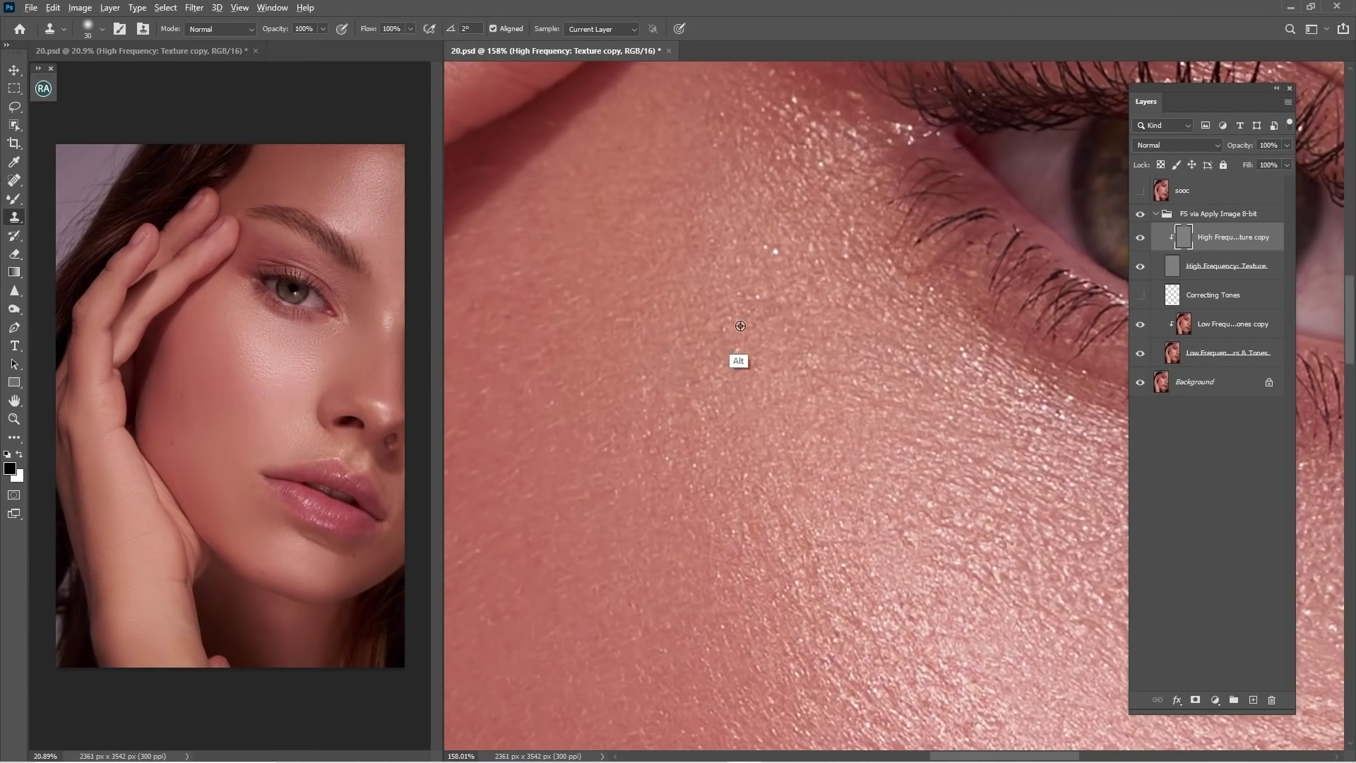
{"action": "left_click_drag", "start_coordinate": [706, 310], "coordinate": [587, 180]}
{"action": "mouse_move", "coordinate": [764, 346]}
{"action": "left_mouse_down"}
{"action": "mouse_move", "coordinate": [563, 278]}
{"action": "mouse_move", "coordinate": [509, 356]}
{"action": "left_mouse_up"}
- Heal the small blemishes on the skin below the eye's inner corner and along the side of the nose
{"action": "key", "text": "j"}
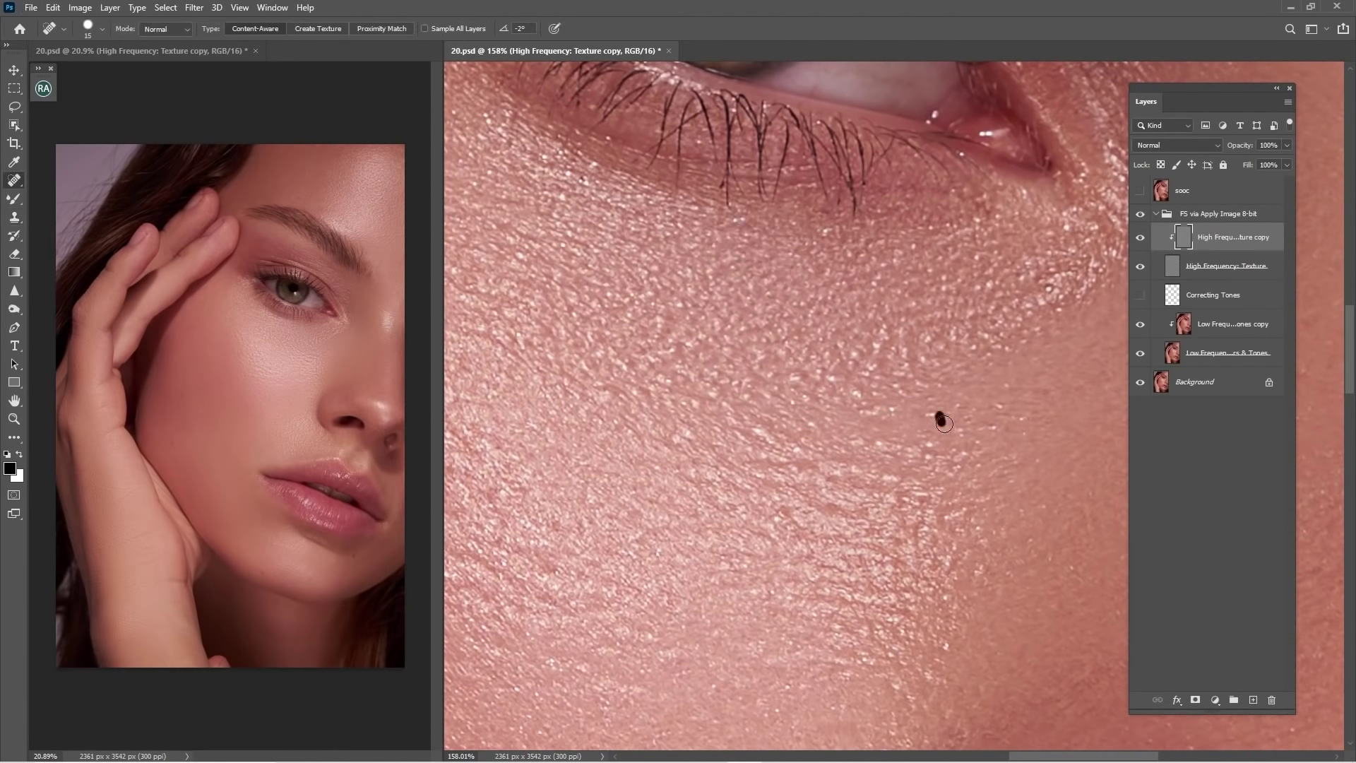
{"action": "mouse_move", "coordinate": [961, 427]}
{"action": "left_mouse_down"}
{"action": "mouse_move", "coordinate": [745, 333]}
{"action": "mouse_move", "coordinate": [701, 353]}
{"action": "left_mouse_up"}
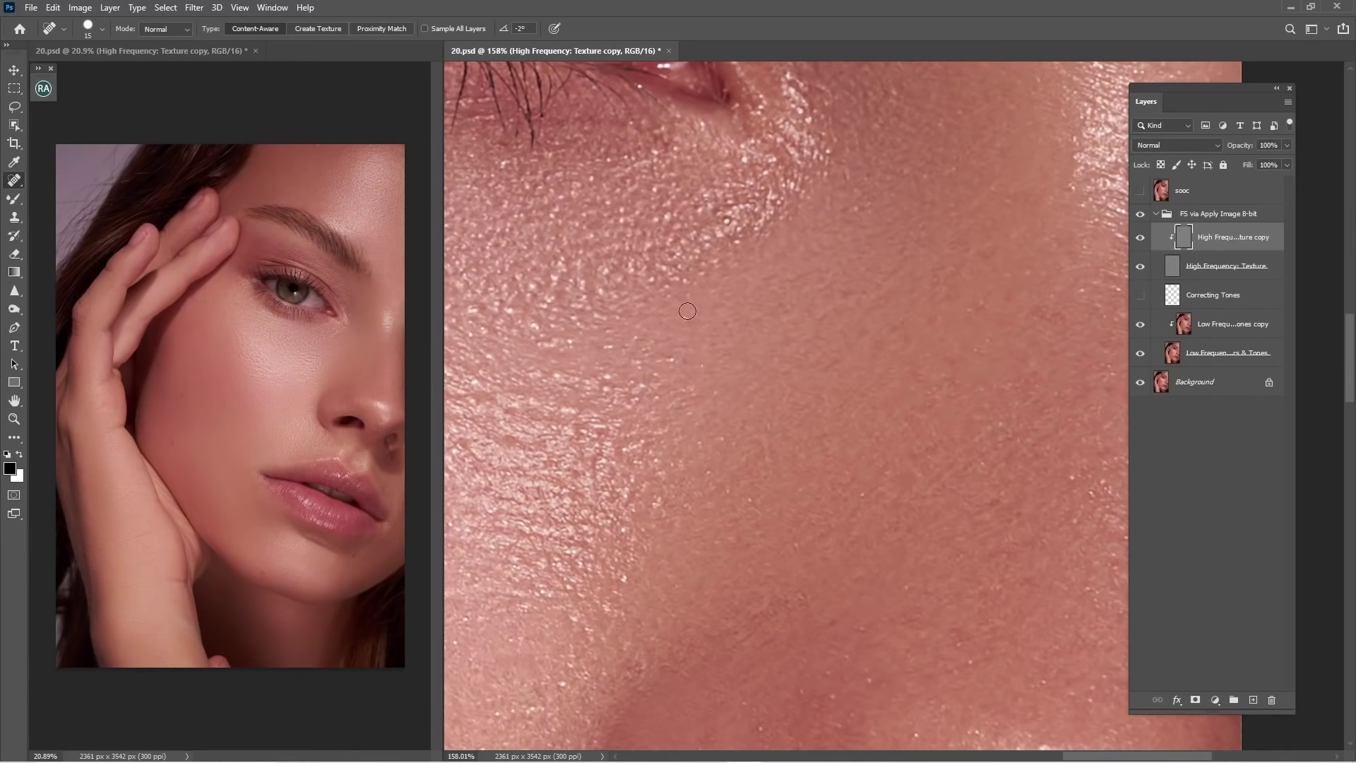
{"action": "left_click_drag", "start_coordinate": [849, 234], "coordinate": [795, 330]}
{"action": "left_click_drag", "start_coordinate": [845, 233], "coordinate": [766, 342]}
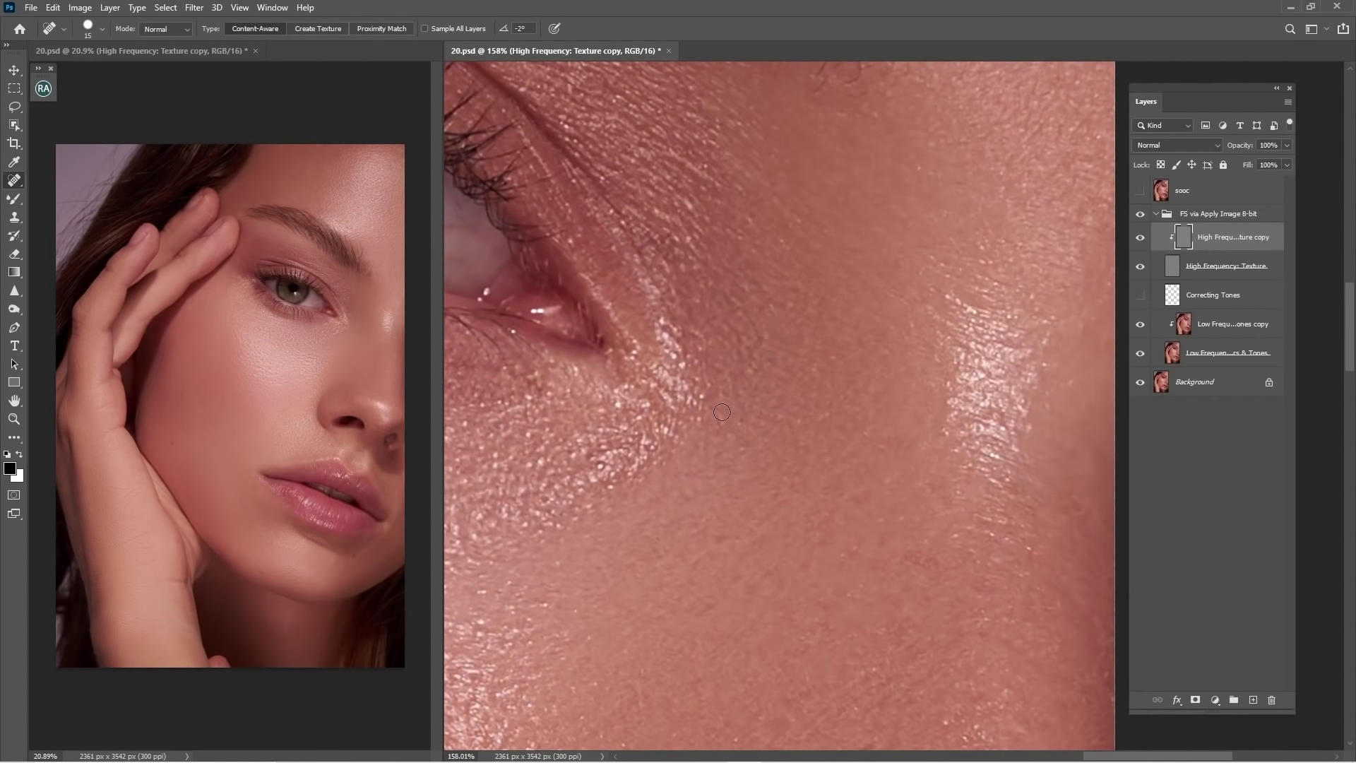
{"action": "left_click_drag", "start_coordinate": [766, 258], "coordinate": [778, 341]}
{"action": "left_click_drag", "start_coordinate": [877, 220], "coordinate": [865, 359]}
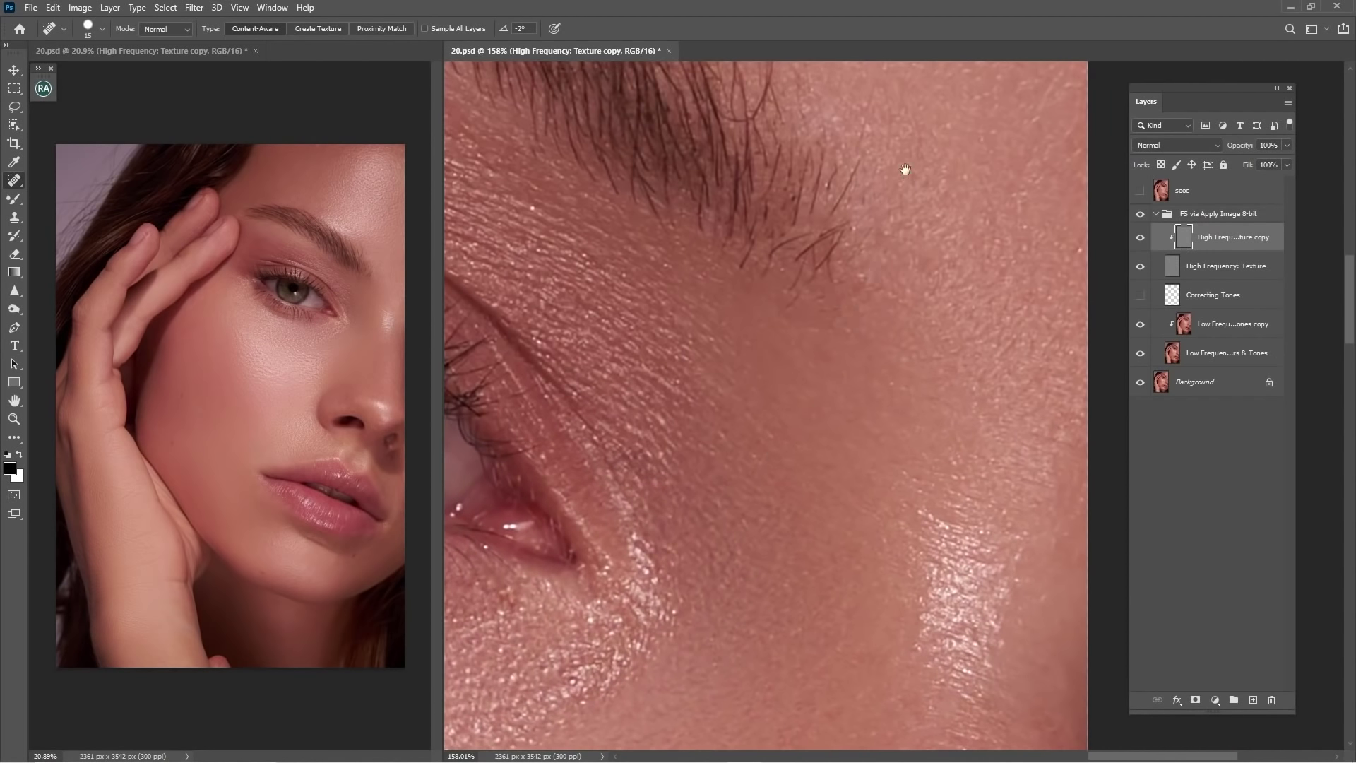
- Heal the small bright specks on the forehead skin above the inner part of the eyebrow
{"action": "left_click_drag", "start_coordinate": [905, 168], "coordinate": [898, 309]}
{"action": "left_click_drag", "start_coordinate": [848, 135], "coordinate": [865, 421]}
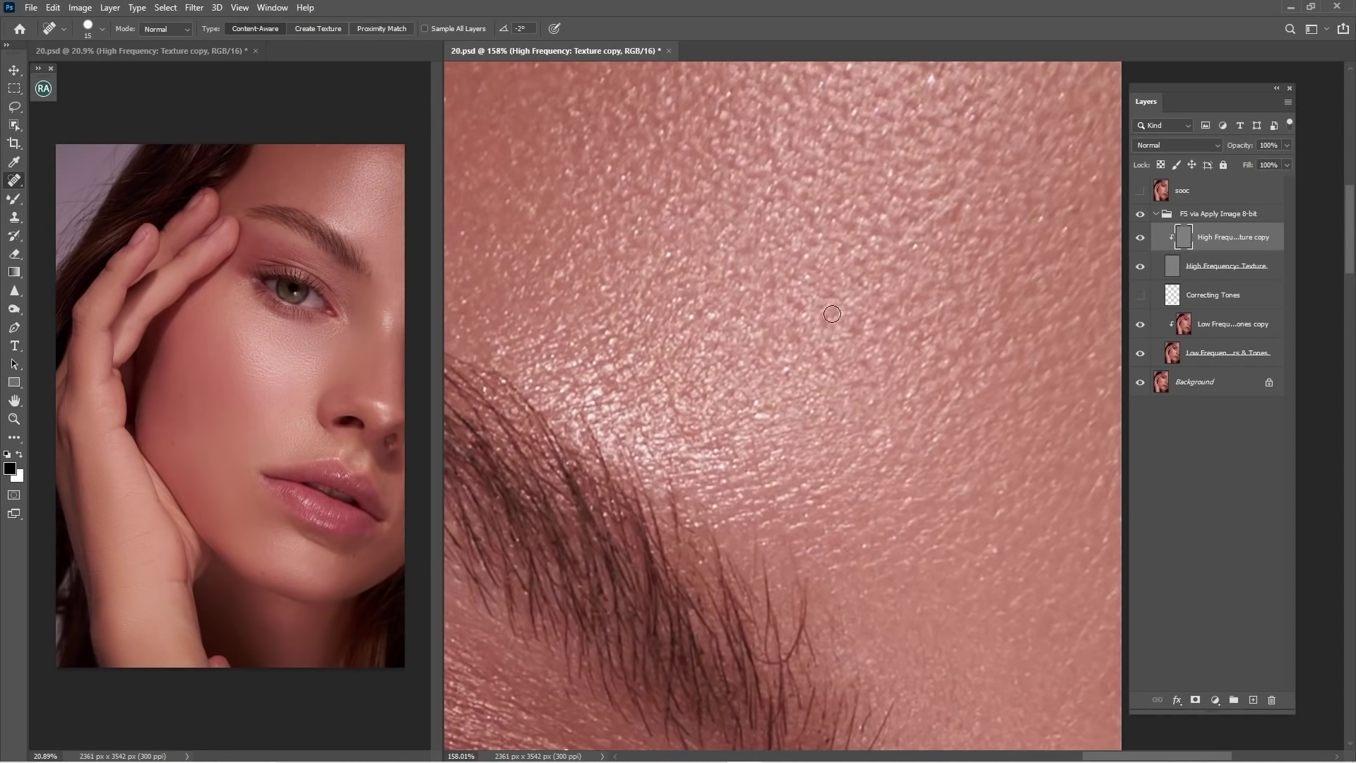
{"action": "key", "text": "s"}
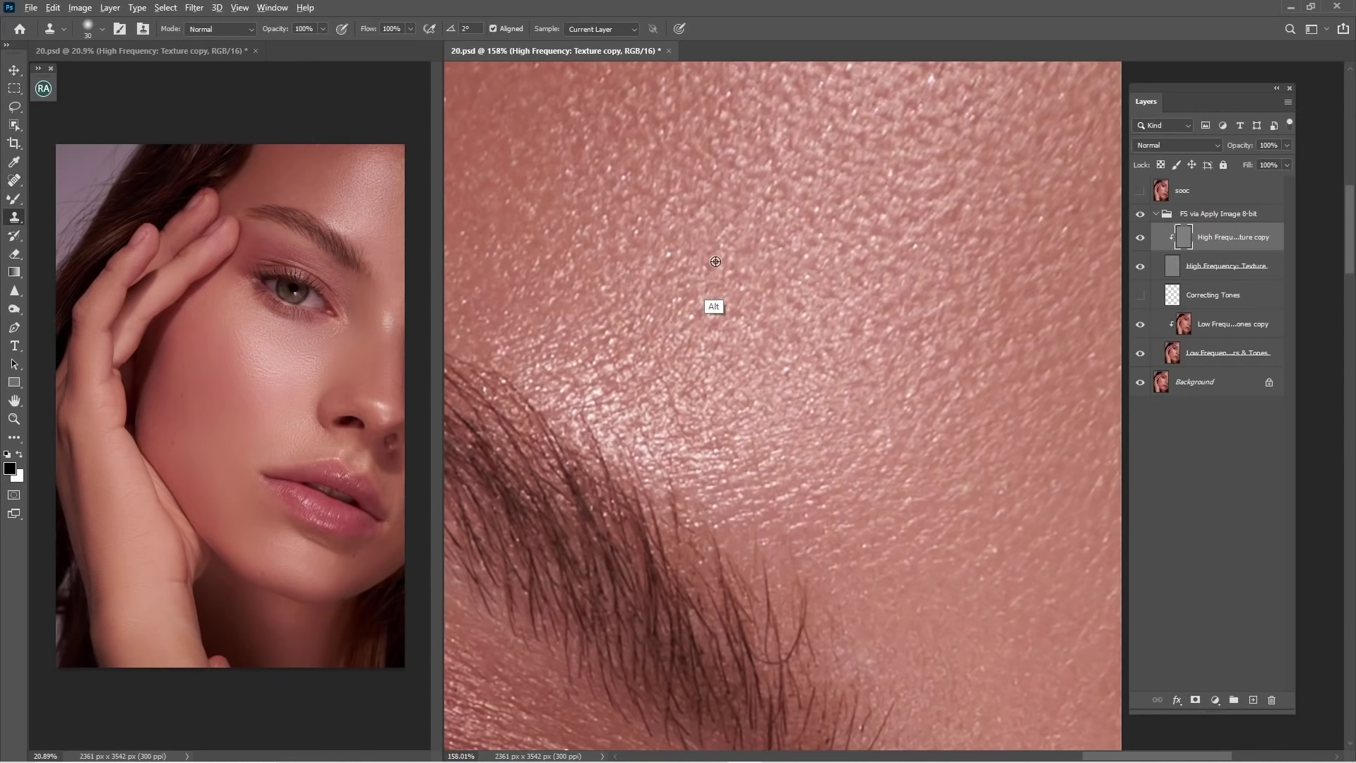
{"action": "key", "text": "j"}
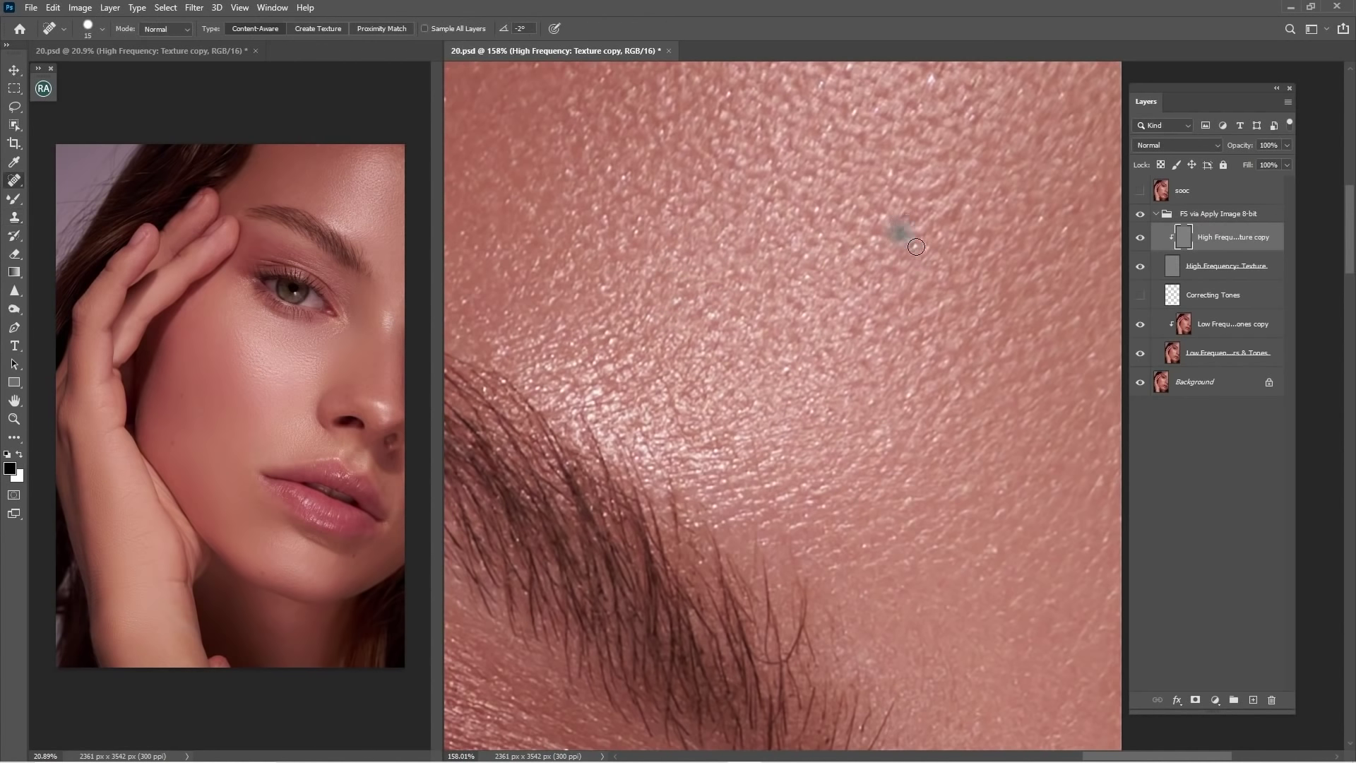
{"action": "left_click_drag", "start_coordinate": [930, 163], "coordinate": [870, 356]}
{"action": "left_click", "coordinate": [871, 274]}
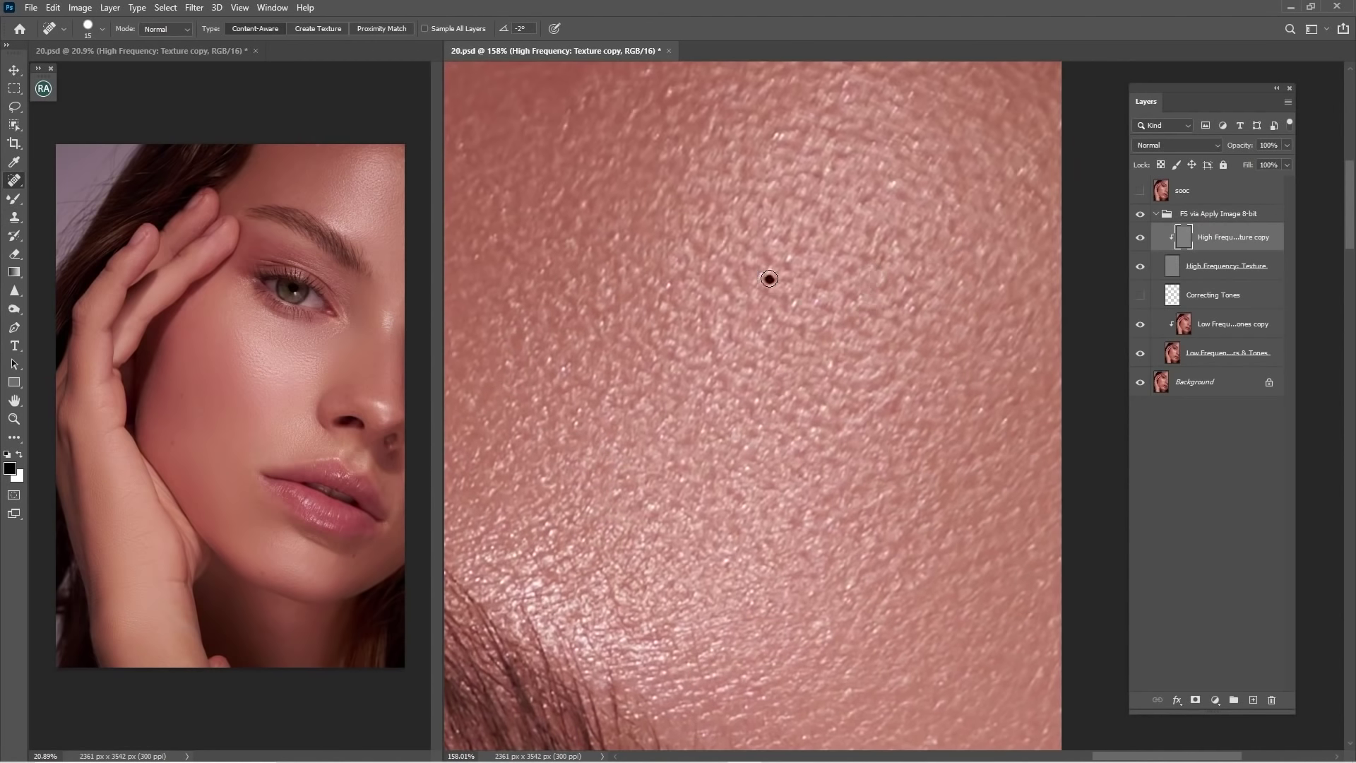
- Heal the rough specks along the outer edge of the forehead highlight
{"action": "left_click_drag", "start_coordinate": [770, 278], "coordinate": [777, 266]}
{"action": "mouse_move", "coordinate": [795, 252]}
{"action": "left_mouse_down"}
{"action": "mouse_move", "coordinate": [791, 266]}
{"action": "mouse_move", "coordinate": [846, 321]}
{"action": "left_mouse_up"}
{"action": "left_click", "coordinate": [796, 303]}
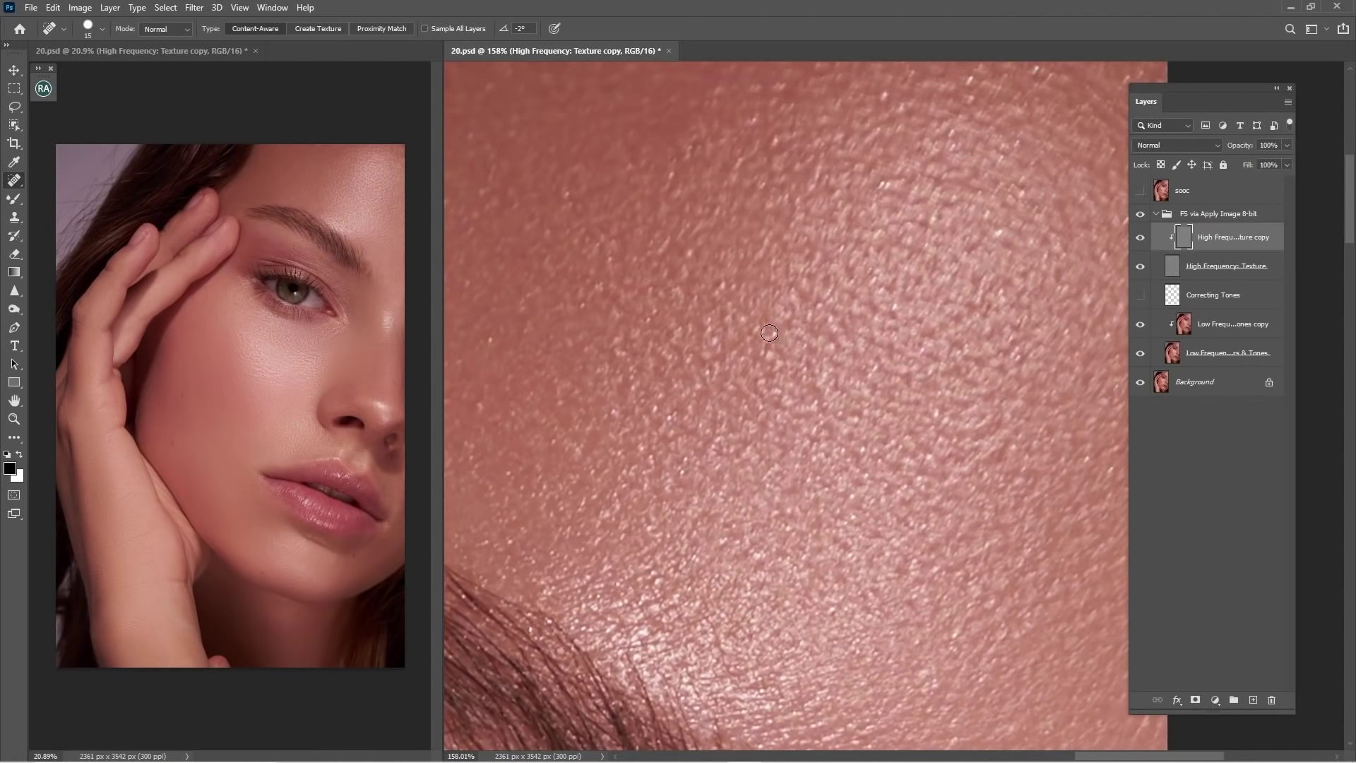
{"action": "left_click", "coordinate": [774, 335]}
{"action": "left_click_drag", "start_coordinate": [752, 289], "coordinate": [803, 382]}
{"action": "left_click_drag", "start_coordinate": [742, 332], "coordinate": [750, 350]}
{"action": "left_click_drag", "start_coordinate": [729, 265], "coordinate": [720, 286]}
- Clone clean texture over the uneven patch on the upper forehead near the photo's top edge and heal the small spots around it
{"action": "mouse_move", "coordinate": [570, 215]}
{"action": "left_mouse_down"}
{"action": "mouse_move", "coordinate": [751, 272]}
{"action": "mouse_move", "coordinate": [735, 224]}
{"action": "left_mouse_up"}
{"action": "key", "text": "s"}
{"action": "left_click", "coordinate": [773, 312], "text": "alt"}
{"action": "left_click", "coordinate": [606, 362], "text": "alt"}
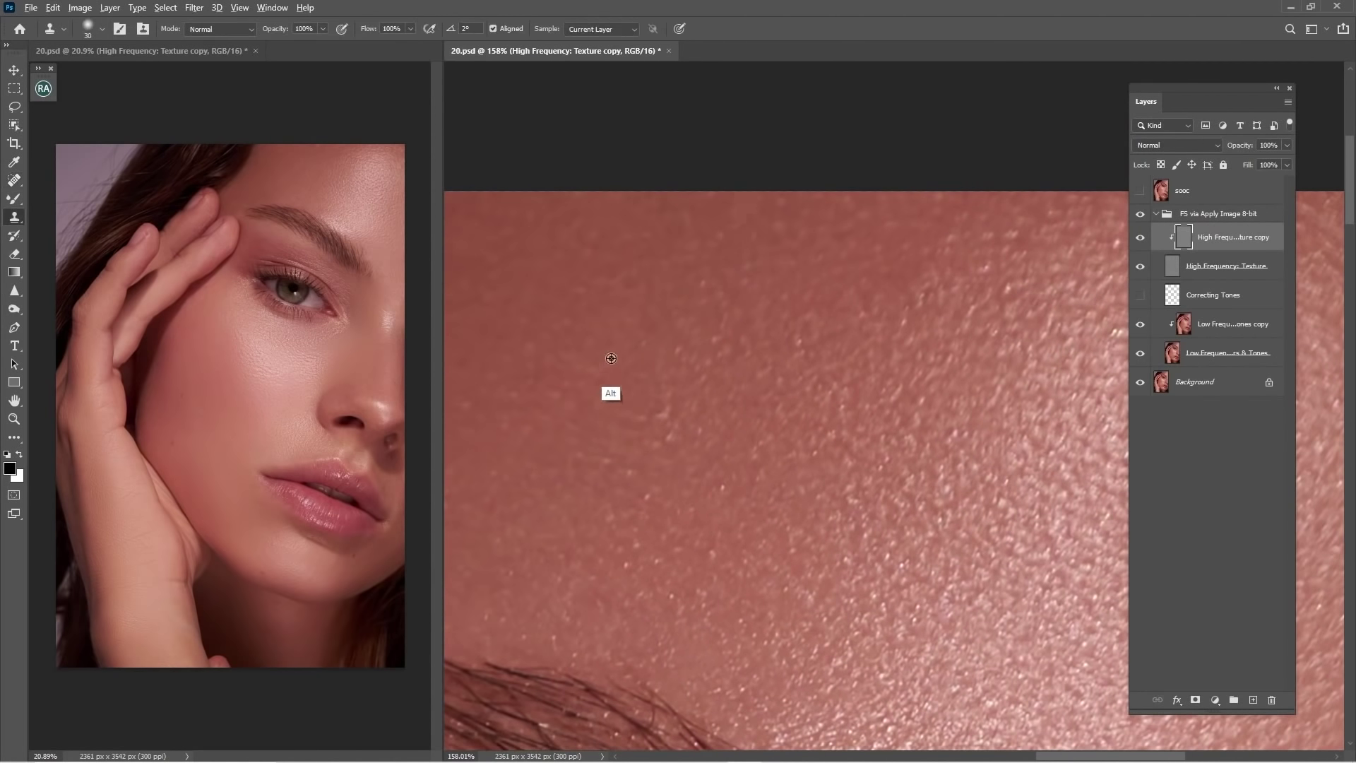
{"action": "left_click_drag", "start_coordinate": [662, 409], "coordinate": [671, 423]}
{"action": "left_click_drag", "start_coordinate": [642, 356], "coordinate": [670, 358]}
{"action": "key", "text": "j"}
{"action": "left_click", "coordinate": [727, 483]}
{"action": "left_click_drag", "start_coordinate": [606, 538], "coordinate": [785, 280]}
{"action": "left_click_drag", "start_coordinate": [671, 414], "coordinate": [614, 218]}
{"action": "key", "text": "ctrl+0"}
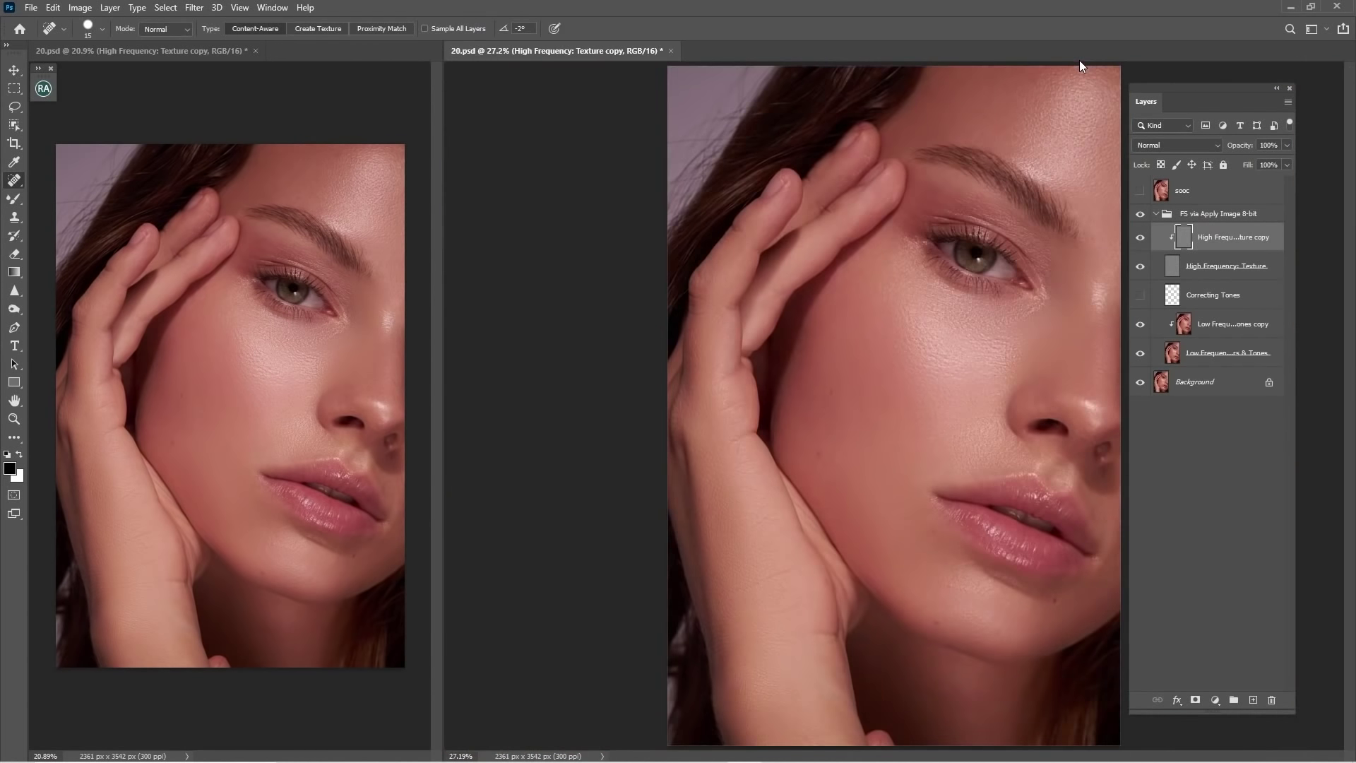
- At close magnification, heal the specks on the skin below the nose wing and around the nostril's outer edge
{"action": "mouse_move", "coordinate": [972, 355]}
{"action": "left_mouse_down"}
{"action": "mouse_move", "coordinate": [1005, 396]}
{"action": "mouse_move", "coordinate": [841, 400]}
{"action": "mouse_move", "coordinate": [940, 413]}
{"action": "mouse_move", "coordinate": [908, 354]}
{"action": "left_mouse_up"}
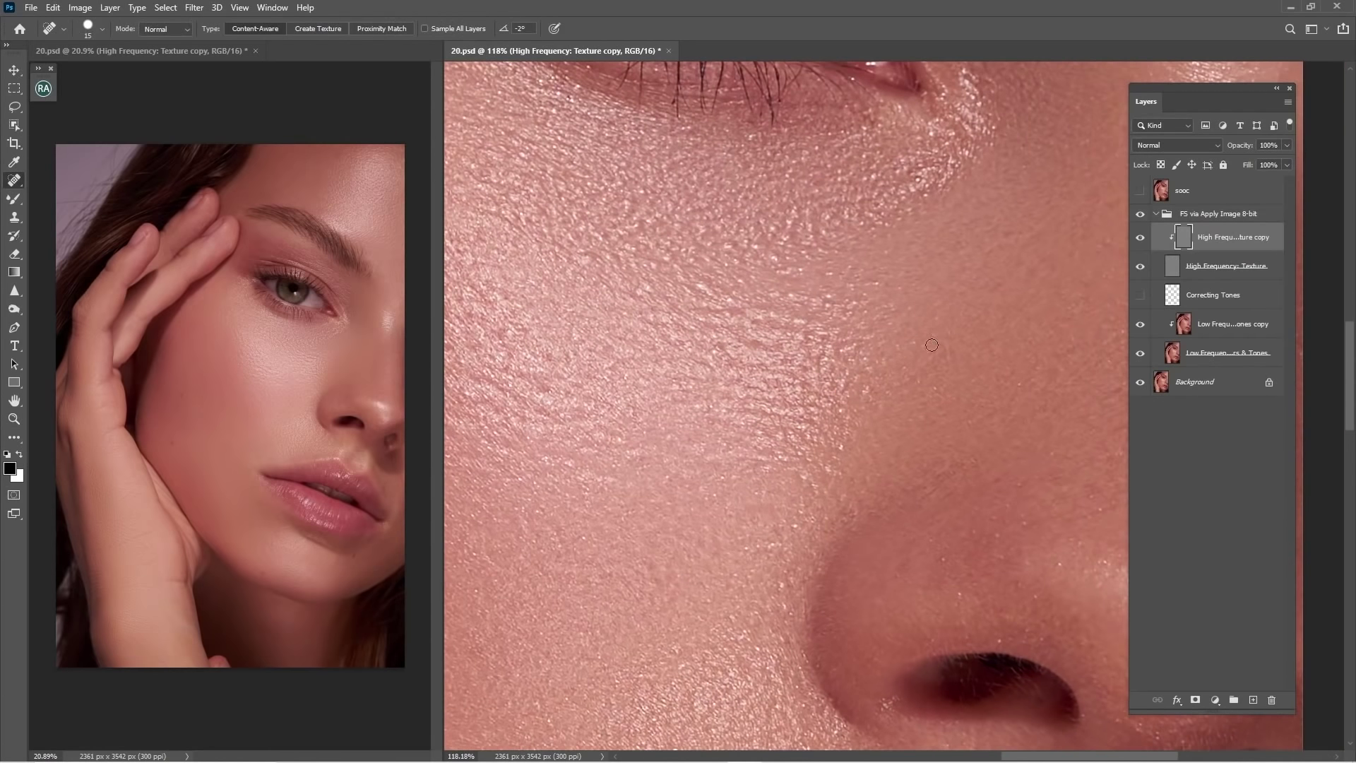
{"action": "left_click_drag", "start_coordinate": [763, 683], "coordinate": [744, 598]}
{"action": "left_click_drag", "start_coordinate": [653, 685], "coordinate": [601, 424]}
{"action": "left_click_drag", "start_coordinate": [774, 355], "coordinate": [826, 413]}
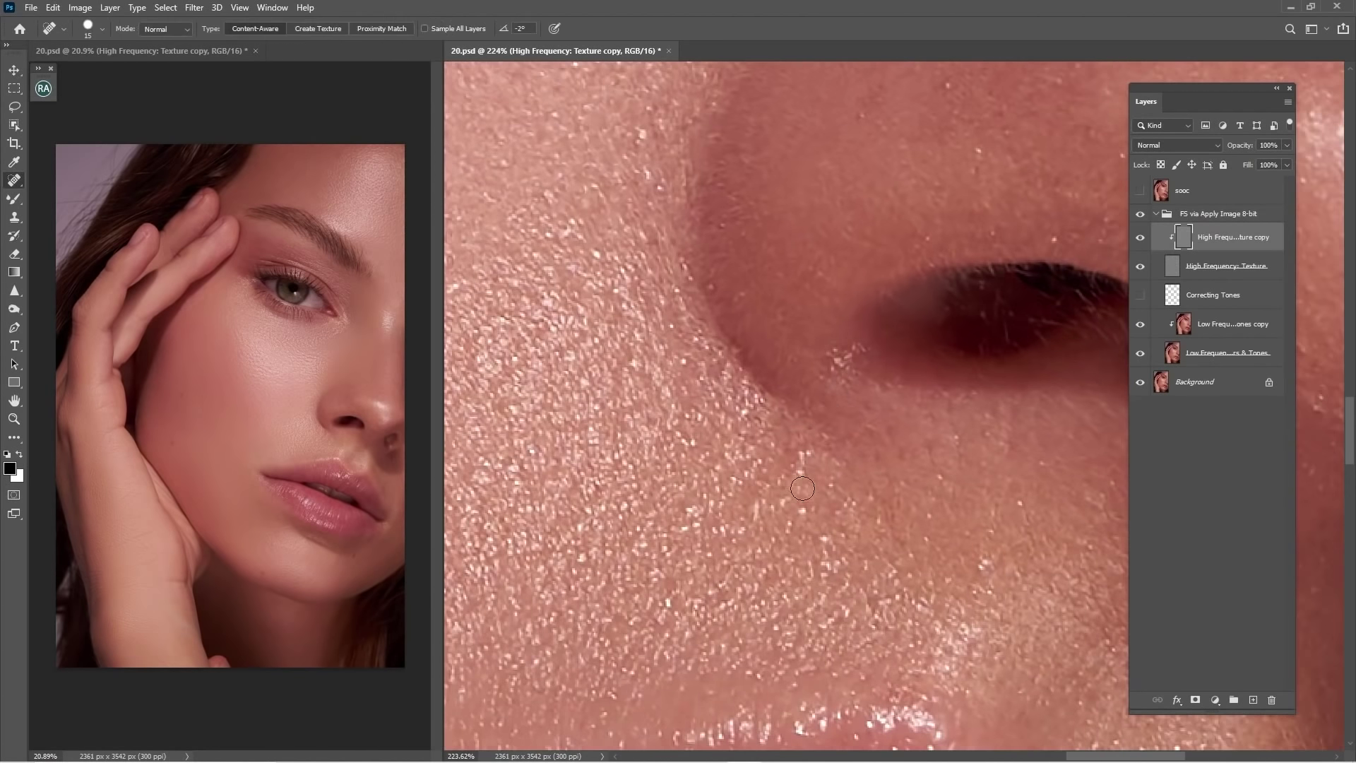
{"action": "left_click_drag", "start_coordinate": [802, 488], "coordinate": [803, 452]}
{"action": "left_click", "coordinate": [754, 509]}
{"action": "left_click_drag", "start_coordinate": [837, 367], "coordinate": [843, 355]}
{"action": "left_click", "coordinate": [857, 342]}
{"action": "scroll", "coordinate": [935, 333], "scroll_direction": "up", "scroll_amount": 3}
{"action": "left_click", "coordinate": [870, 303]}
{"action": "left_click_drag", "start_coordinate": [893, 285], "coordinate": [896, 273]}
- Heal the small bright spots on the nose wing, just above the nostril and up the side of the nose
{"action": "left_click_drag", "start_coordinate": [962, 361], "coordinate": [842, 332]}
{"action": "left_click", "coordinate": [830, 258]}
{"action": "left_click", "coordinate": [852, 306]}
{"action": "left_click", "coordinate": [801, 399]}
{"action": "left_click", "coordinate": [972, 396]}
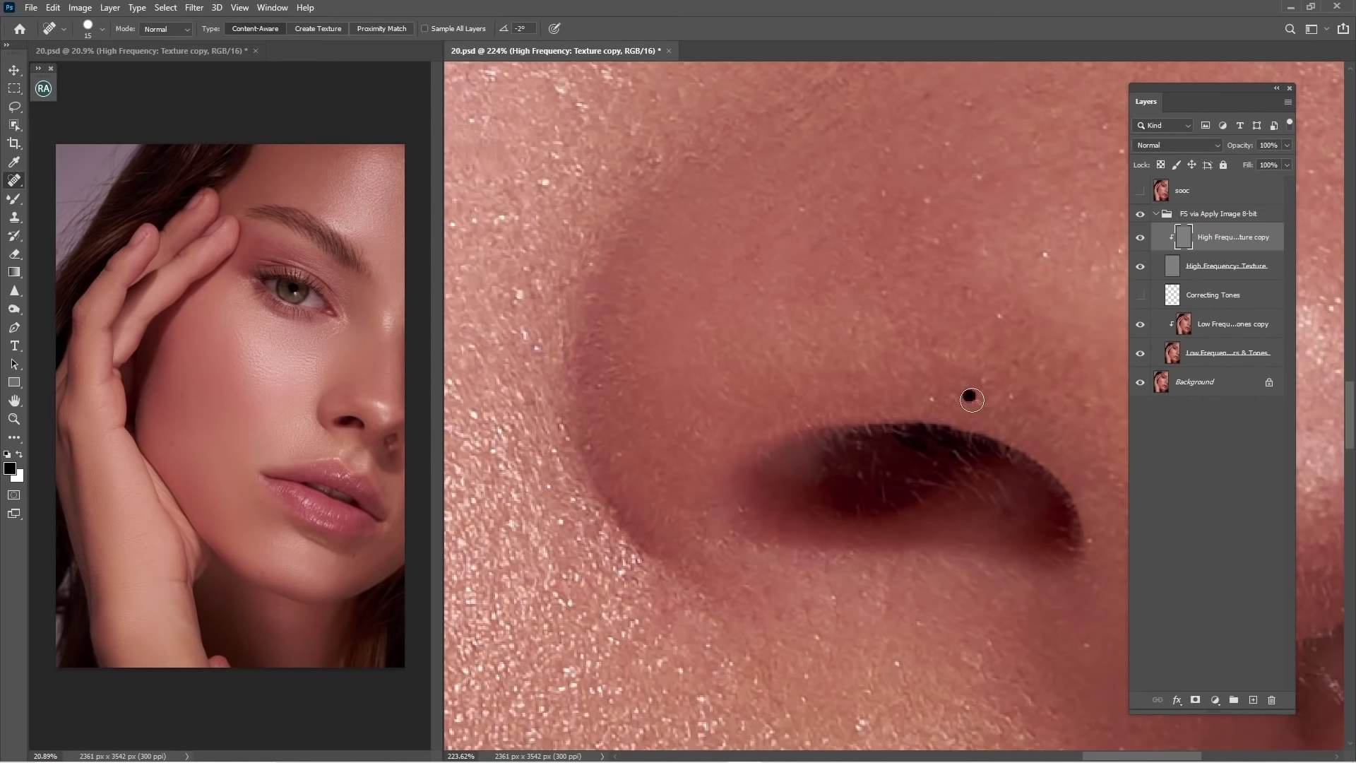
{"action": "left_click", "coordinate": [1009, 390]}
{"action": "left_click", "coordinate": [966, 291]}
{"action": "left_click", "coordinate": [1051, 248]}
{"action": "left_click_drag", "start_coordinate": [1114, 173], "coordinate": [909, 316]}
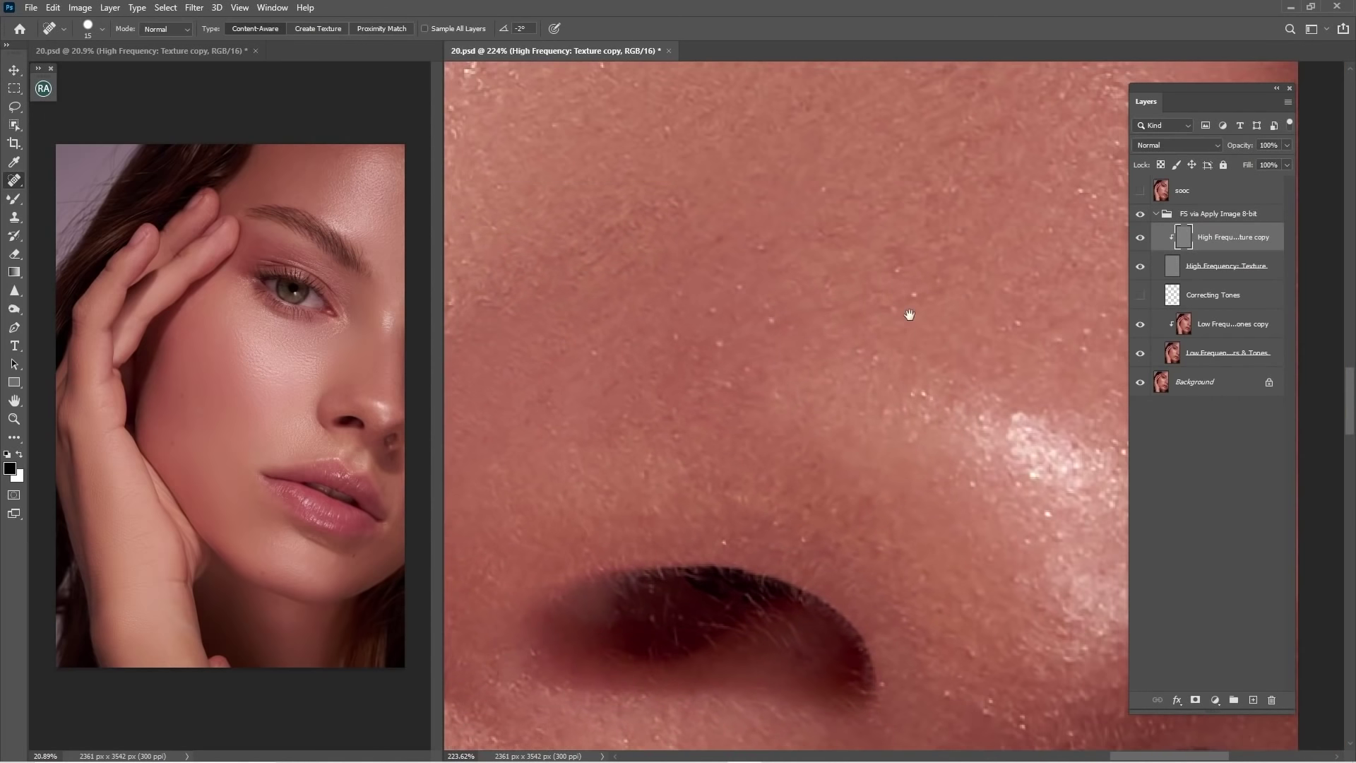
{"action": "left_click", "coordinate": [921, 291]}
{"action": "left_click", "coordinate": [754, 258]}
{"action": "key", "text": "ctrl+0"}
- Heal the light specks on the outer cheek beside the shadow of the fingers
{"action": "left_click_drag", "start_coordinate": [901, 416], "coordinate": [947, 376]}
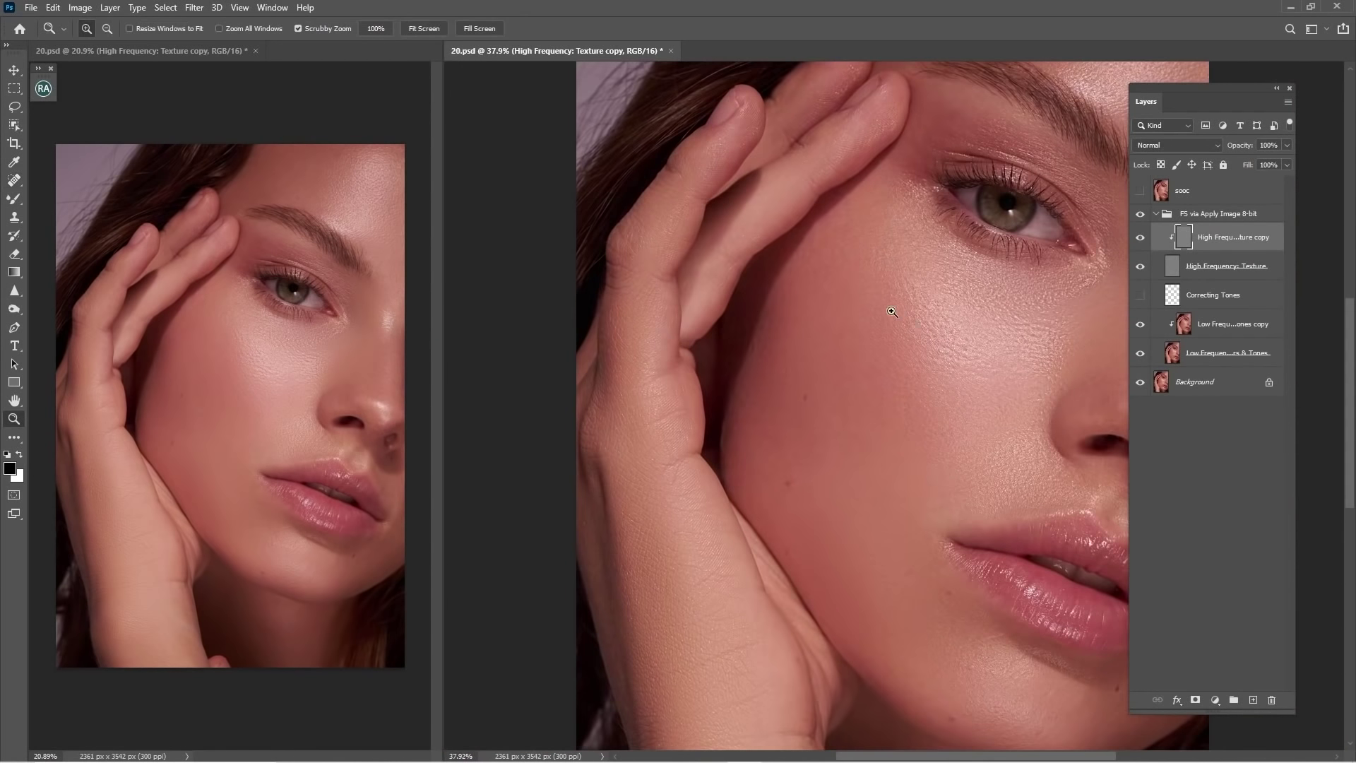
{"action": "left_click_drag", "start_coordinate": [893, 310], "coordinate": [961, 309]}
{"action": "left_click_drag", "start_coordinate": [796, 223], "coordinate": [826, 283]}
{"action": "key", "text": "j"}
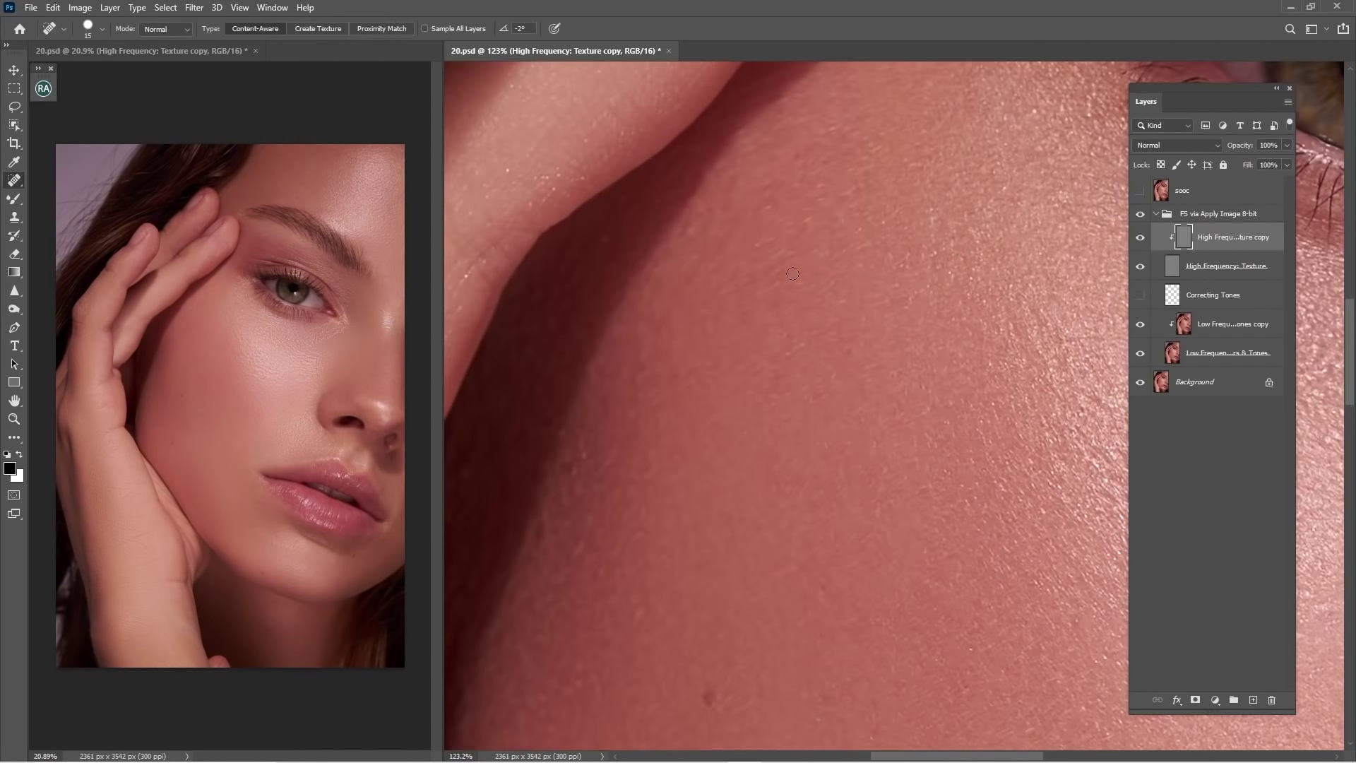
{"action": "left_click_drag", "start_coordinate": [772, 236], "coordinate": [774, 251]}
{"action": "left_click_drag", "start_coordinate": [633, 245], "coordinate": [638, 246]}
- Heal the small texture flaws on the upper cheek between the fingers and the eye's outer corner
{"action": "left_click_drag", "start_coordinate": [962, 149], "coordinate": [659, 302]}
{"action": "left_click_drag", "start_coordinate": [731, 256], "coordinate": [761, 259]}
{"action": "left_click_drag", "start_coordinate": [782, 261], "coordinate": [789, 236]}
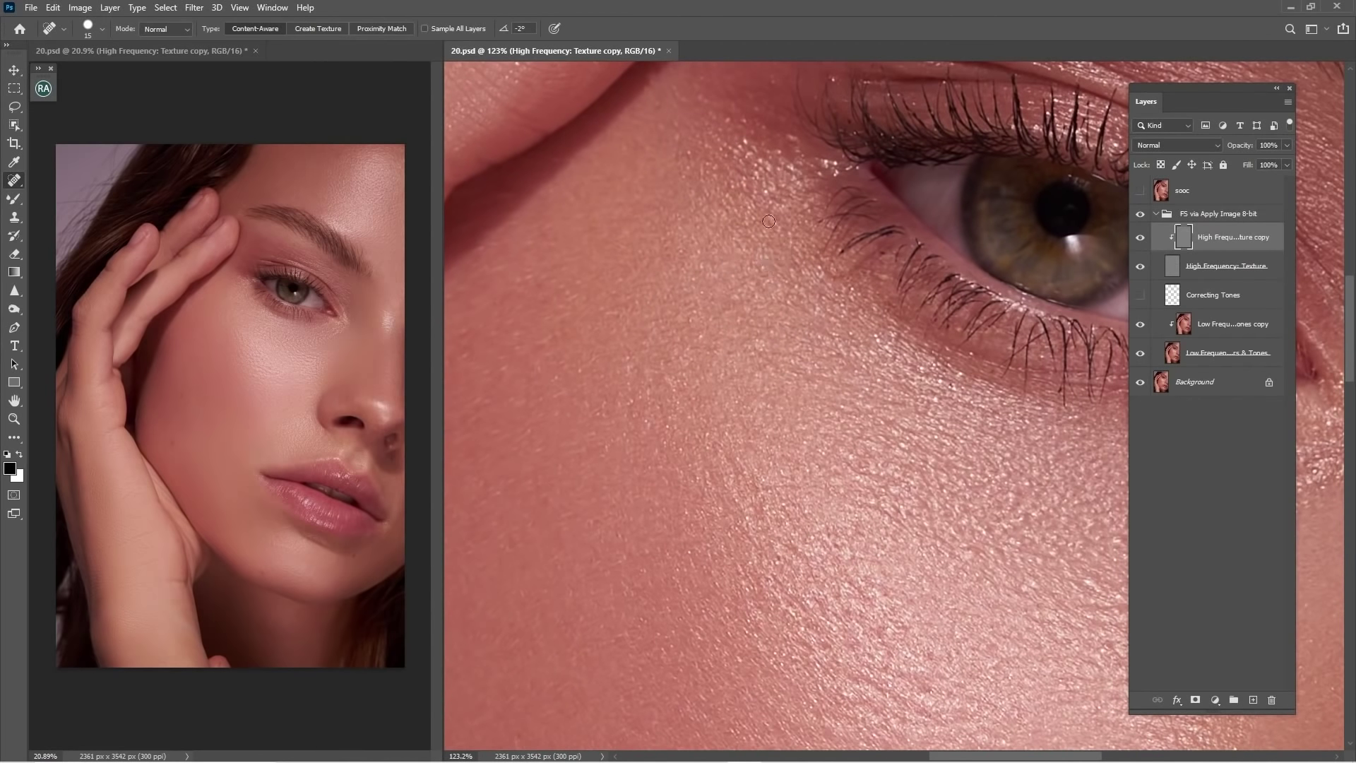
{"action": "mouse_move", "coordinate": [687, 155]}
{"action": "left_mouse_down"}
{"action": "mouse_move", "coordinate": [755, 243]}
{"action": "mouse_move", "coordinate": [805, 220]}
{"action": "left_mouse_up"}
{"action": "scroll", "coordinate": [764, 179], "scroll_direction": "down", "scroll_amount": 5}
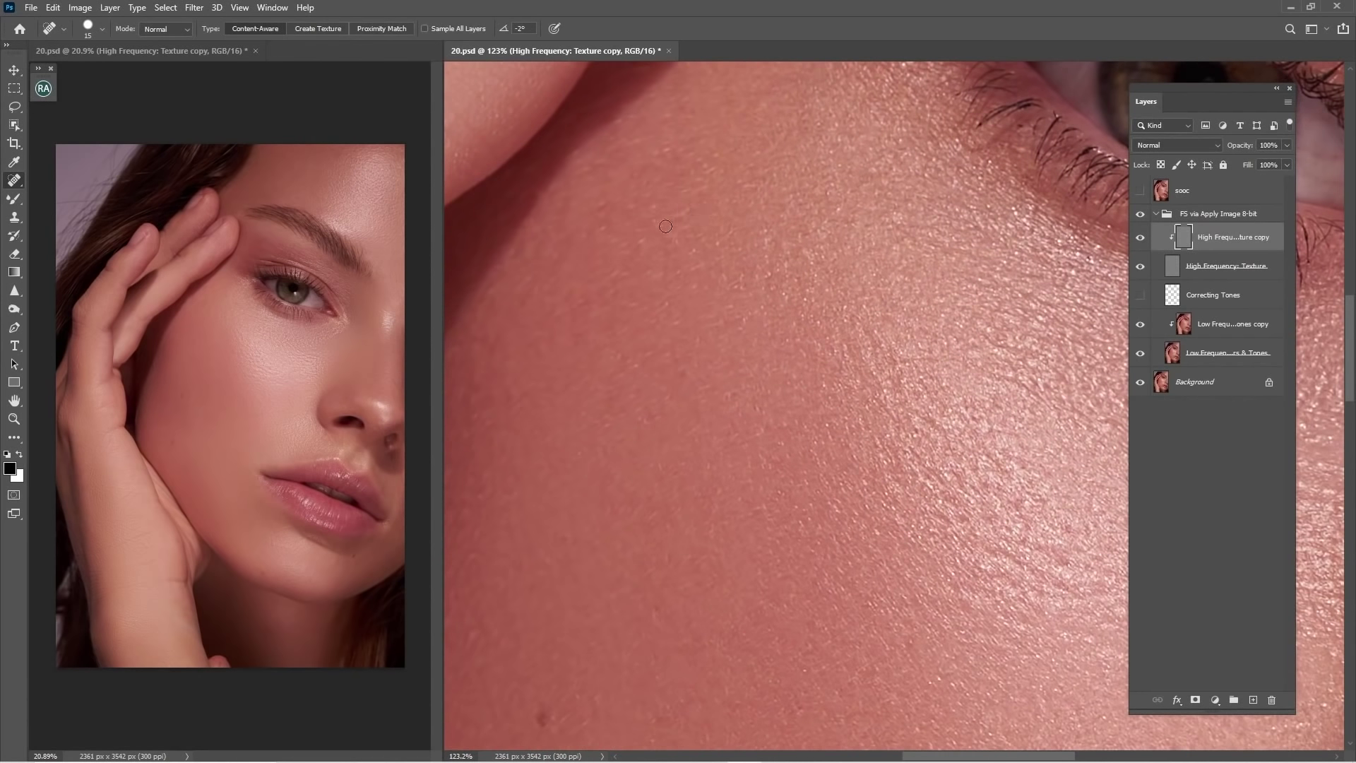
{"action": "left_click_drag", "start_coordinate": [653, 260], "coordinate": [652, 259]}
- Check the outer cheek along the hand and heal the remaining specks on its upper part
{"action": "mouse_move", "coordinate": [603, 545]}
{"action": "left_mouse_down"}
{"action": "mouse_move", "coordinate": [718, 269]}
{"action": "mouse_move", "coordinate": [817, 188]}
{"action": "left_mouse_up"}
{"action": "left_click_drag", "start_coordinate": [681, 281], "coordinate": [745, 309]}
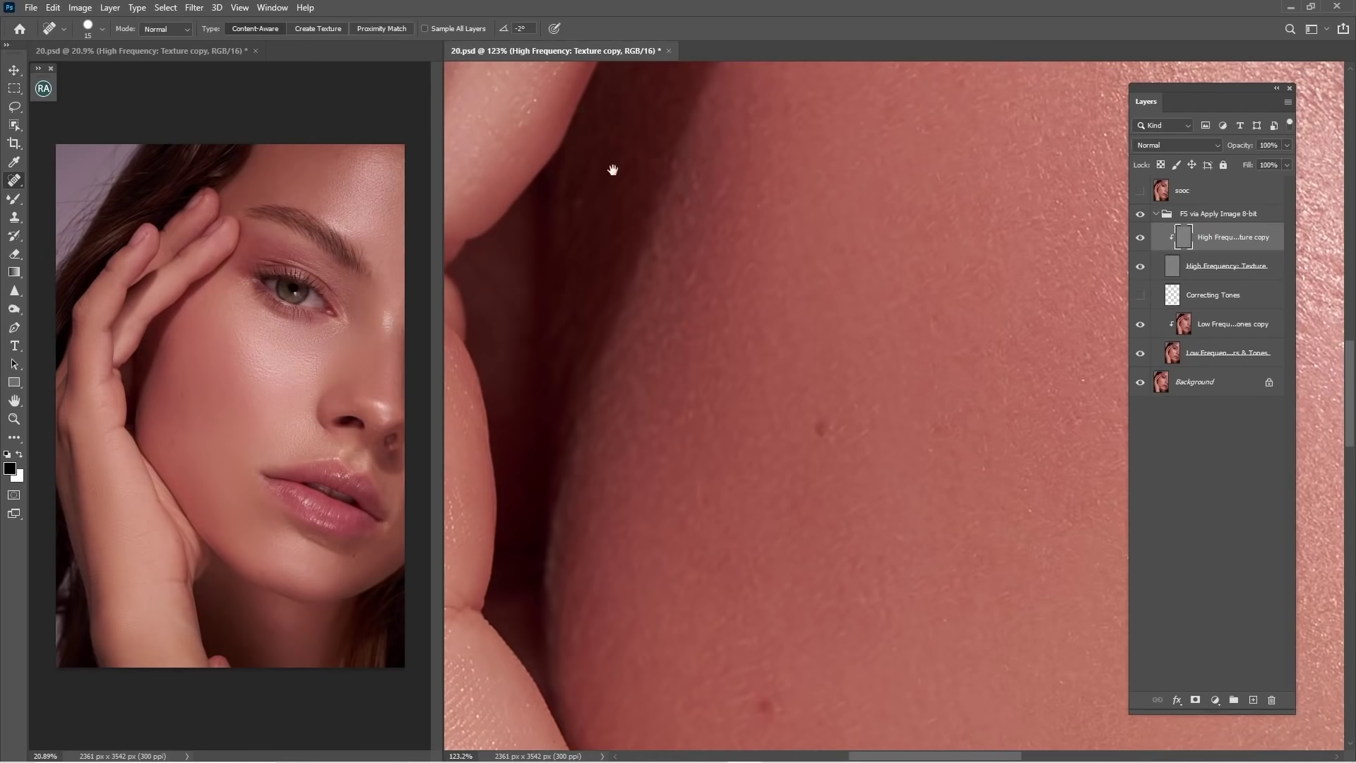
{"action": "scroll", "coordinate": [700, 197], "scroll_direction": "left", "scroll_amount": 3}
{"action": "scroll", "coordinate": [777, 222], "scroll_direction": "up", "scroll_amount": 2}
{"action": "left_click_drag", "start_coordinate": [792, 191], "coordinate": [803, 281]}
{"action": "left_click_drag", "start_coordinate": [856, 238], "coordinate": [628, 246]}
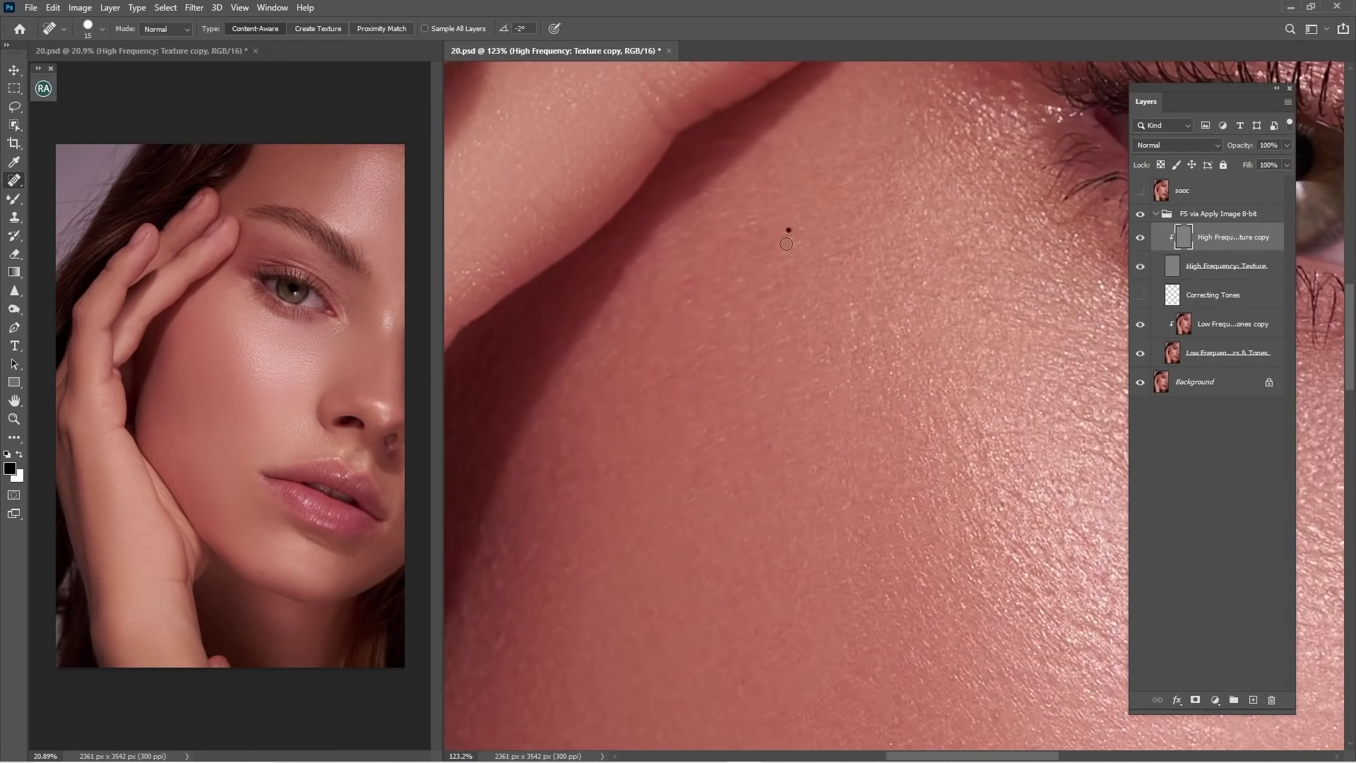
- Fit the whole portrait in the second window and toggle the FS via Apply Image 8-bit group to compare before and after
{"action": "key", "text": "ctrl+0"}
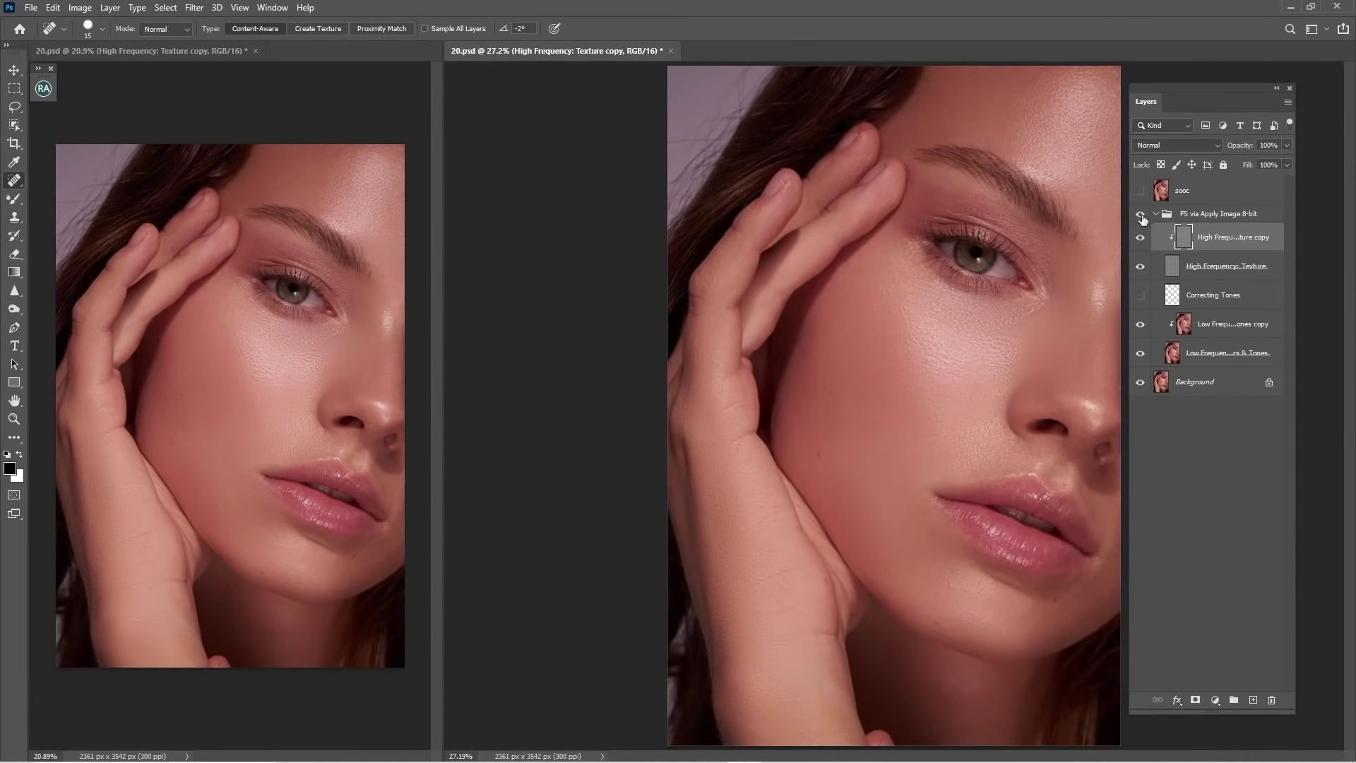
{"action": "left_click", "coordinate": [1141, 215]}
{"action": "left_click", "coordinate": [1141, 216]}
{"action": "left_click", "coordinate": [1141, 216]}
{"action": "left_click", "coordinate": [1141, 216]}
{"action": "left_click", "coordinate": [1141, 217]}
- Clone matching skin texture over the bright specks and uneven patches around the chin highlight below the lower lip
{"action": "key", "text": "z"}
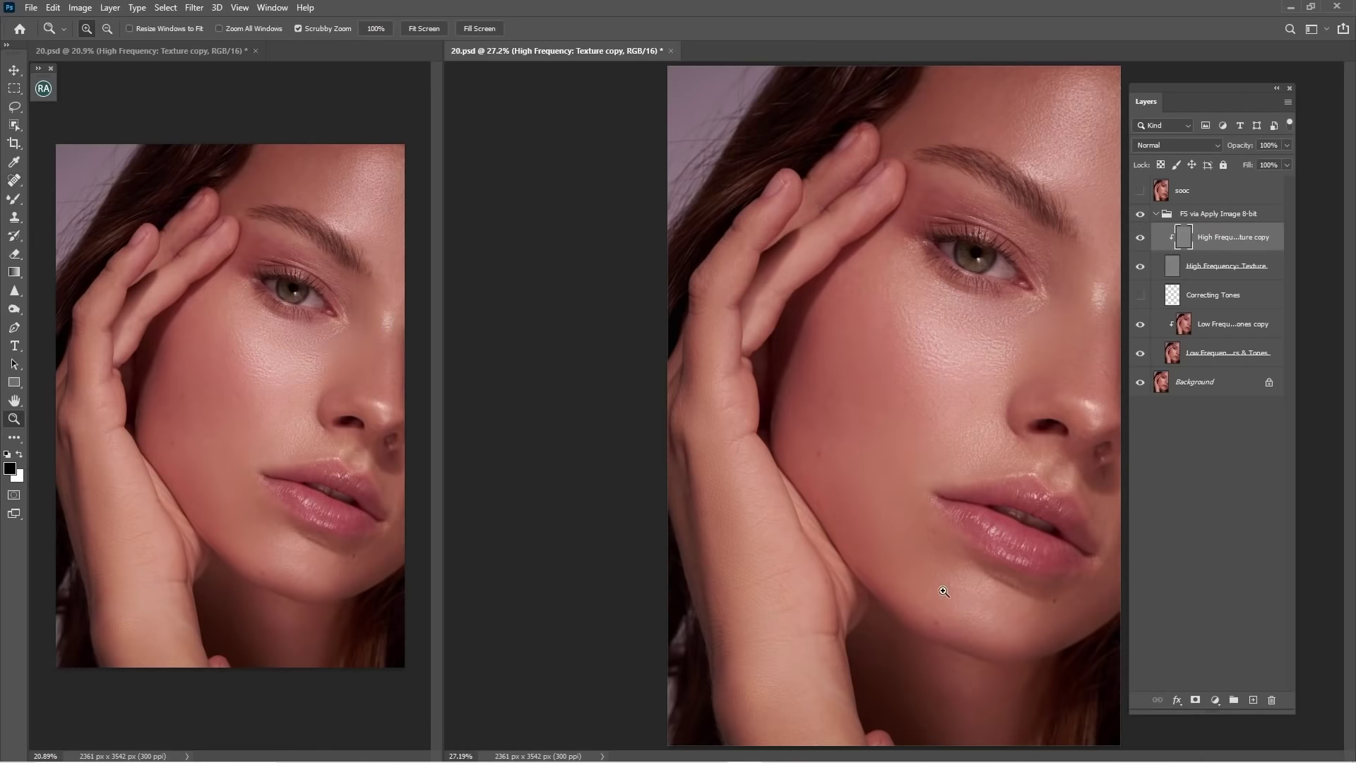
{"action": "left_click_drag", "start_coordinate": [947, 571], "coordinate": [1010, 571]}
{"action": "mouse_move", "coordinate": [1010, 571]}
{"action": "left_mouse_down"}
{"action": "mouse_move", "coordinate": [874, 360]}
{"action": "mouse_move", "coordinate": [845, 372]}
{"action": "mouse_move", "coordinate": [925, 372]}
{"action": "left_mouse_up"}
{"action": "key", "text": "s"}
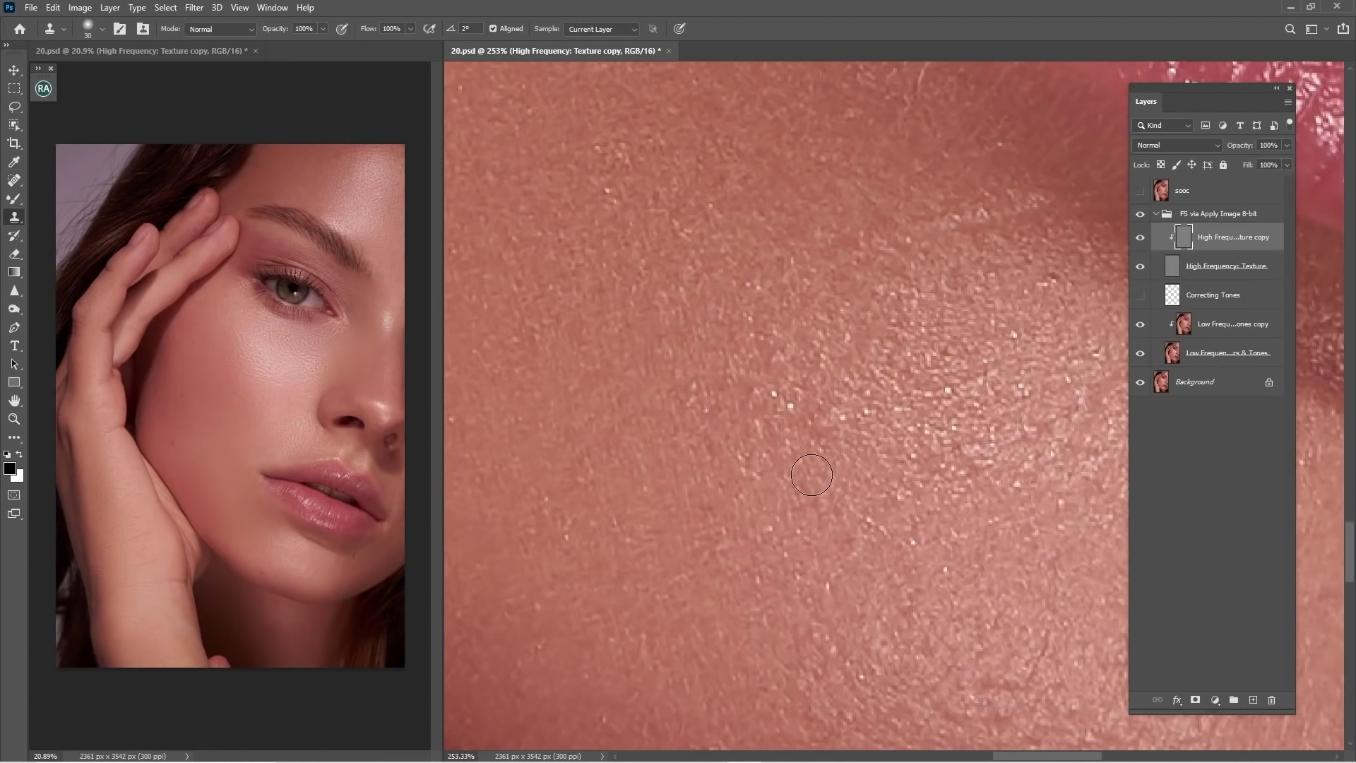
{"action": "left_click", "coordinate": [812, 492], "text": "alt"}
{"action": "left_click", "coordinate": [833, 432]}
{"action": "scroll", "coordinate": [878, 328], "scroll_direction": "up", "scroll_amount": 3}
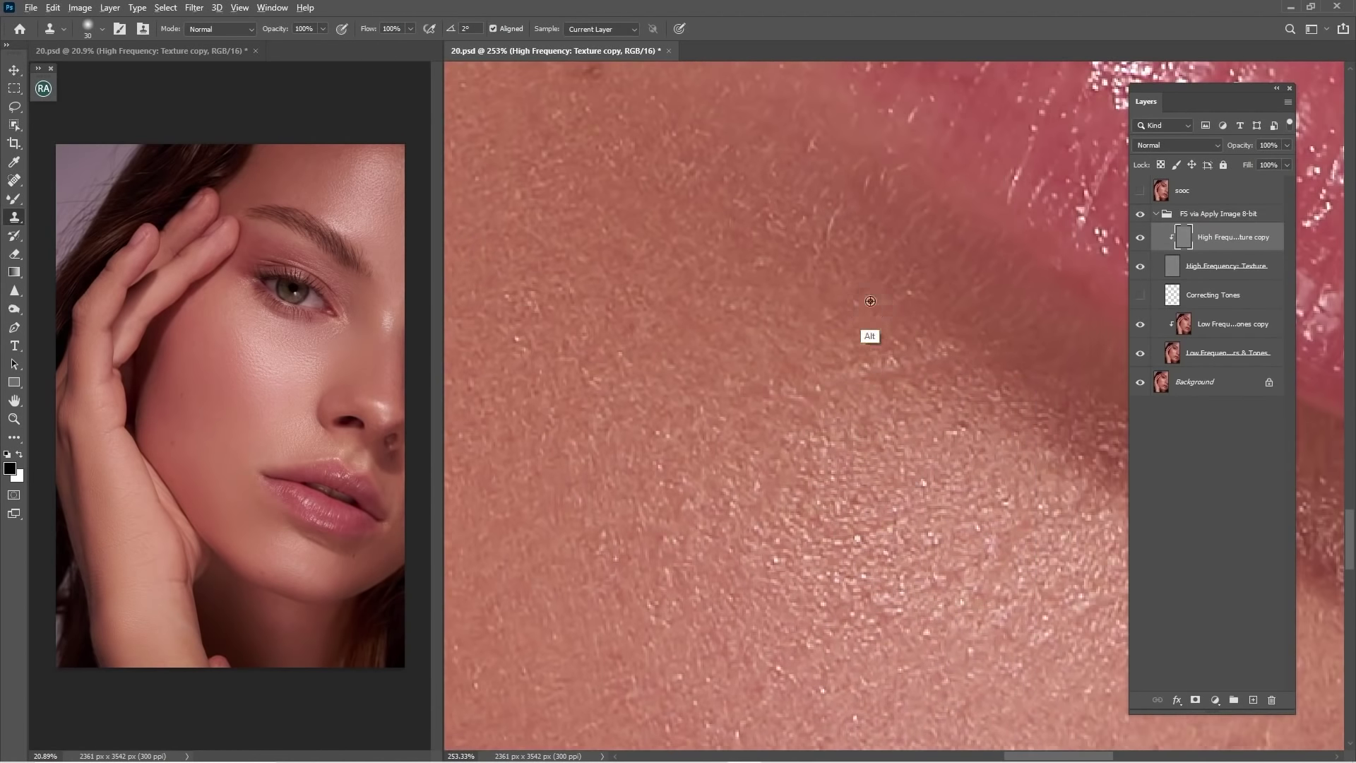
{"action": "left_click", "coordinate": [875, 297], "text": "alt"}
{"action": "mouse_move", "coordinate": [954, 359]}
{"action": "left_mouse_down"}
{"action": "mouse_move", "coordinate": [904, 359]}
{"action": "mouse_move", "coordinate": [755, 404]}
{"action": "left_mouse_up"}
{"action": "left_click", "coordinate": [815, 293], "text": "alt"}
{"action": "left_click_drag", "start_coordinate": [839, 206], "coordinate": [815, 210]}
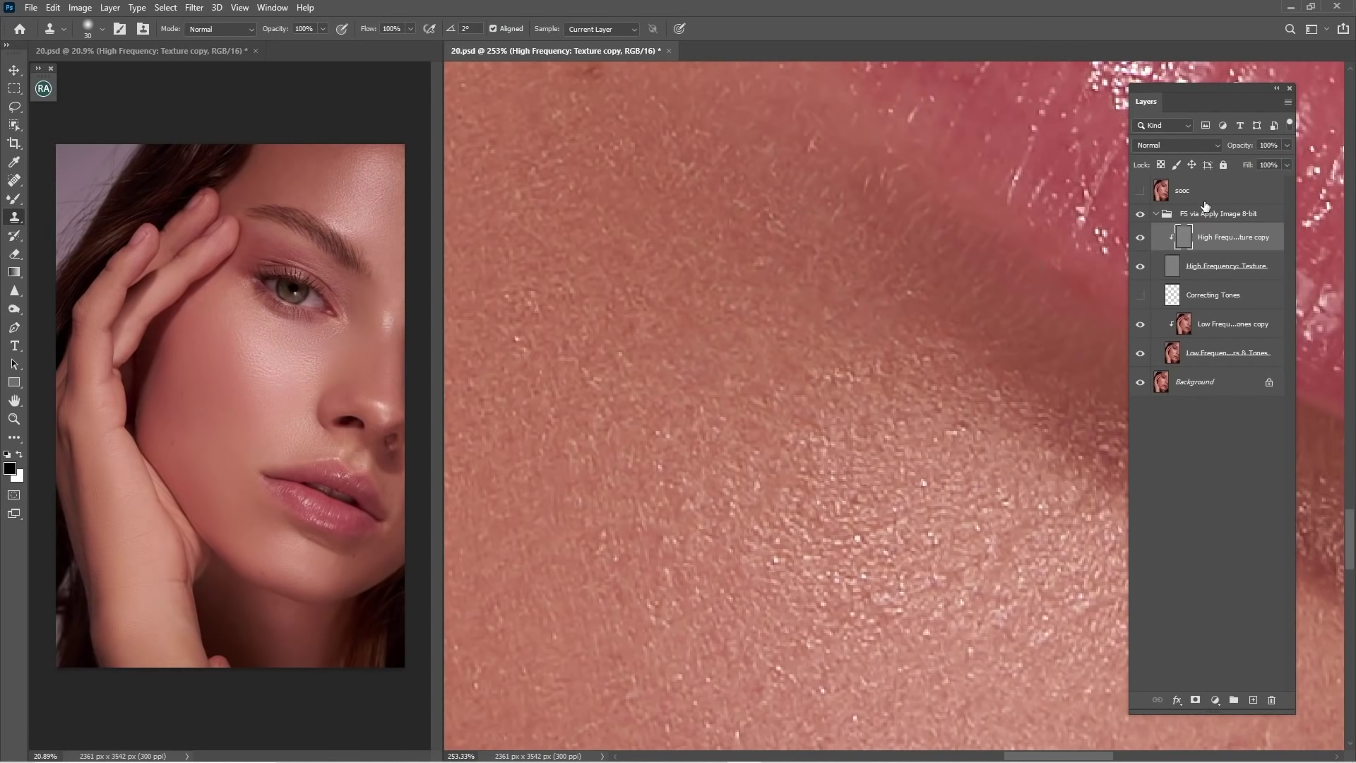
- Toggle the FS via Apply Image 8-bit group to compare the chin texture with the unretouched skin at close magnification
{"action": "left_click", "coordinate": [1140, 214]}
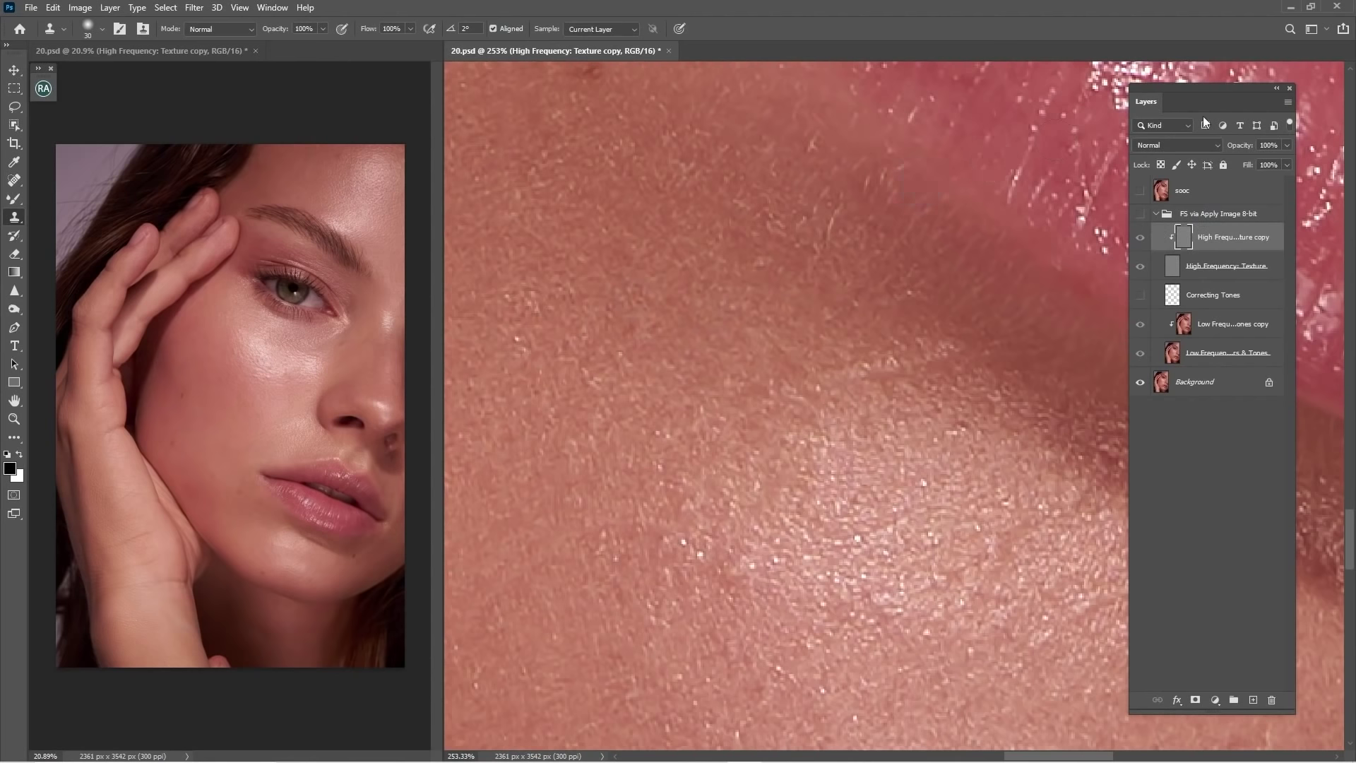
{"action": "left_click", "coordinate": [1140, 214]}
{"action": "left_click", "coordinate": [1141, 213]}
{"action": "left_click", "coordinate": [1141, 213]}
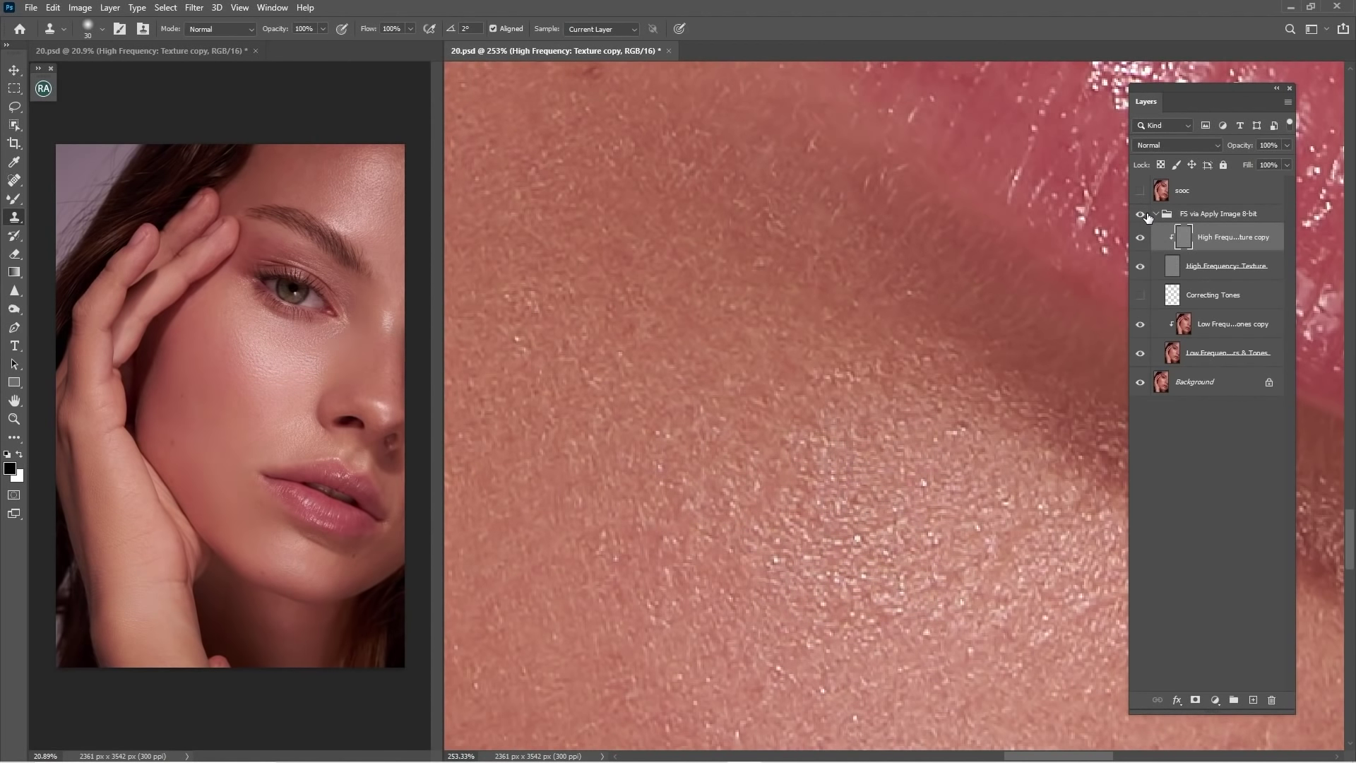
{"action": "left_click", "coordinate": [1154, 215]}
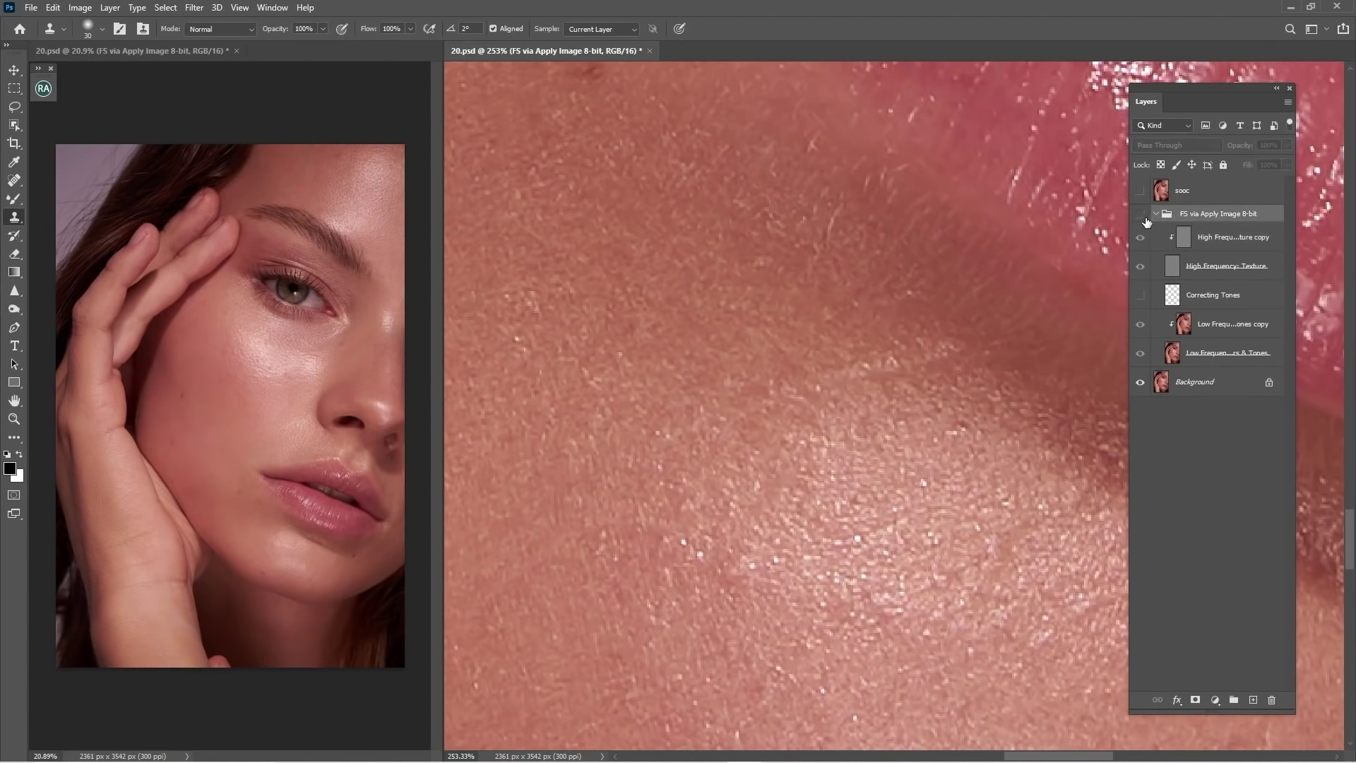
- Show the FS via Apply Image 8-bit group and activate the Mixer Brush on the Low Frequency: Colors & Tones copy layer
{"action": "left_click", "coordinate": [1140, 214]}
{"action": "scroll", "coordinate": [878, 273], "scroll_direction": "down", "scroll_amount": 6}
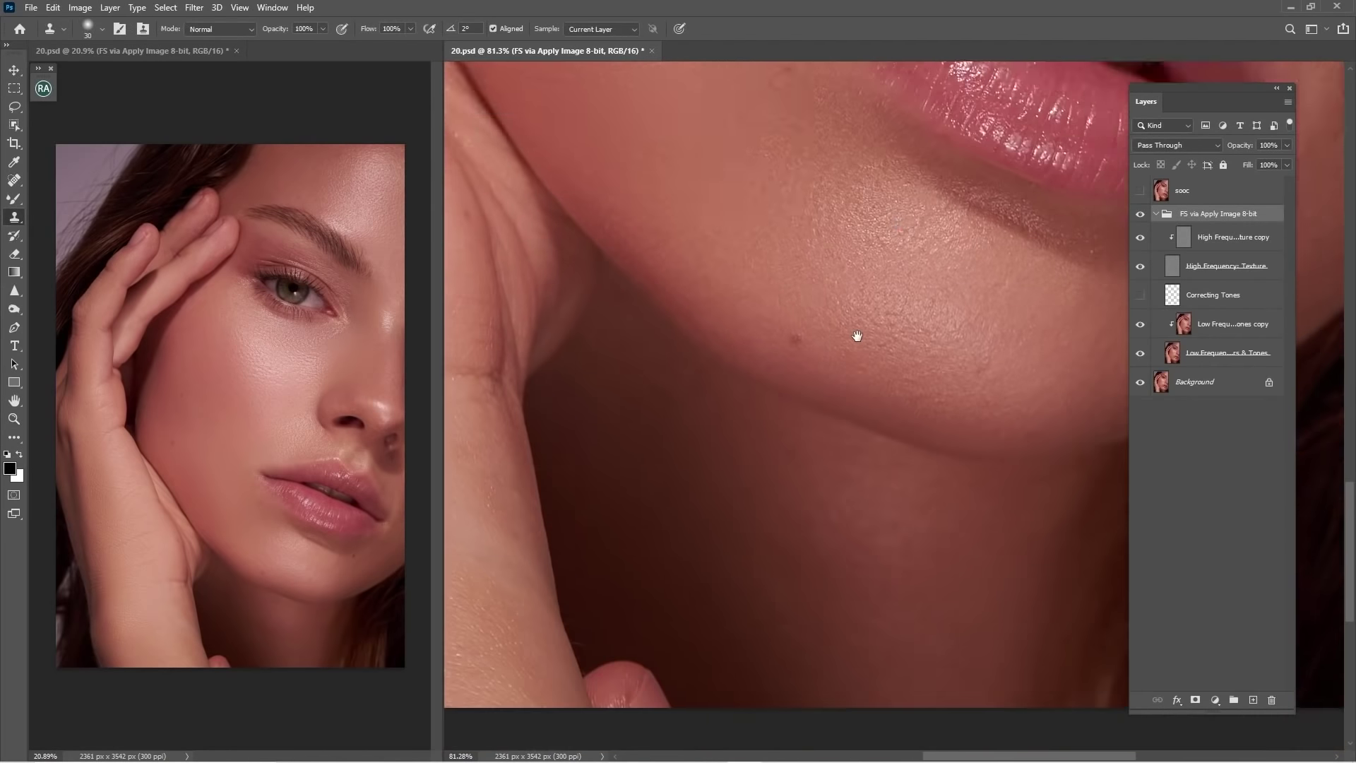
{"action": "left_click_drag", "start_coordinate": [857, 336], "coordinate": [850, 243]}
{"action": "scroll", "coordinate": [989, 438], "scroll_direction": "up", "scroll_amount": 3}
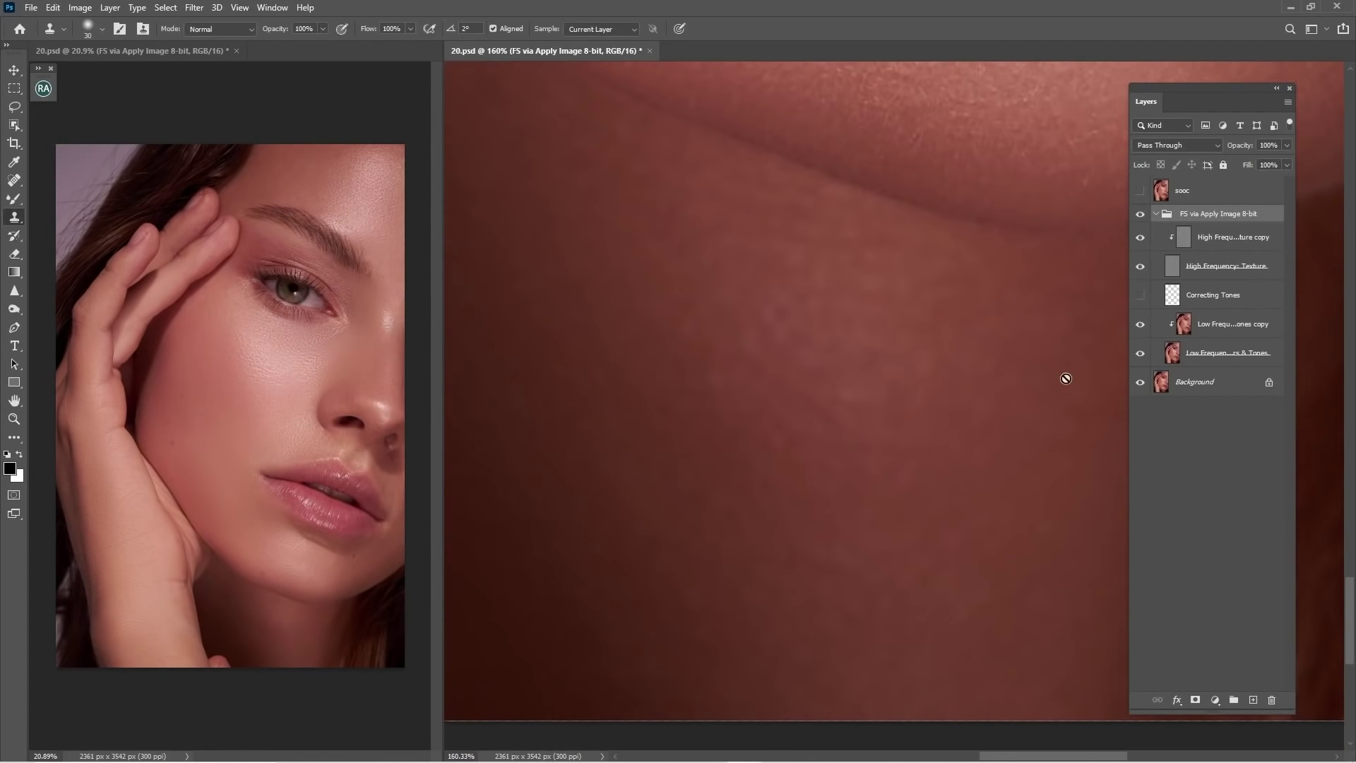
{"action": "left_click", "coordinate": [1224, 335]}
{"action": "key", "text": "b"}
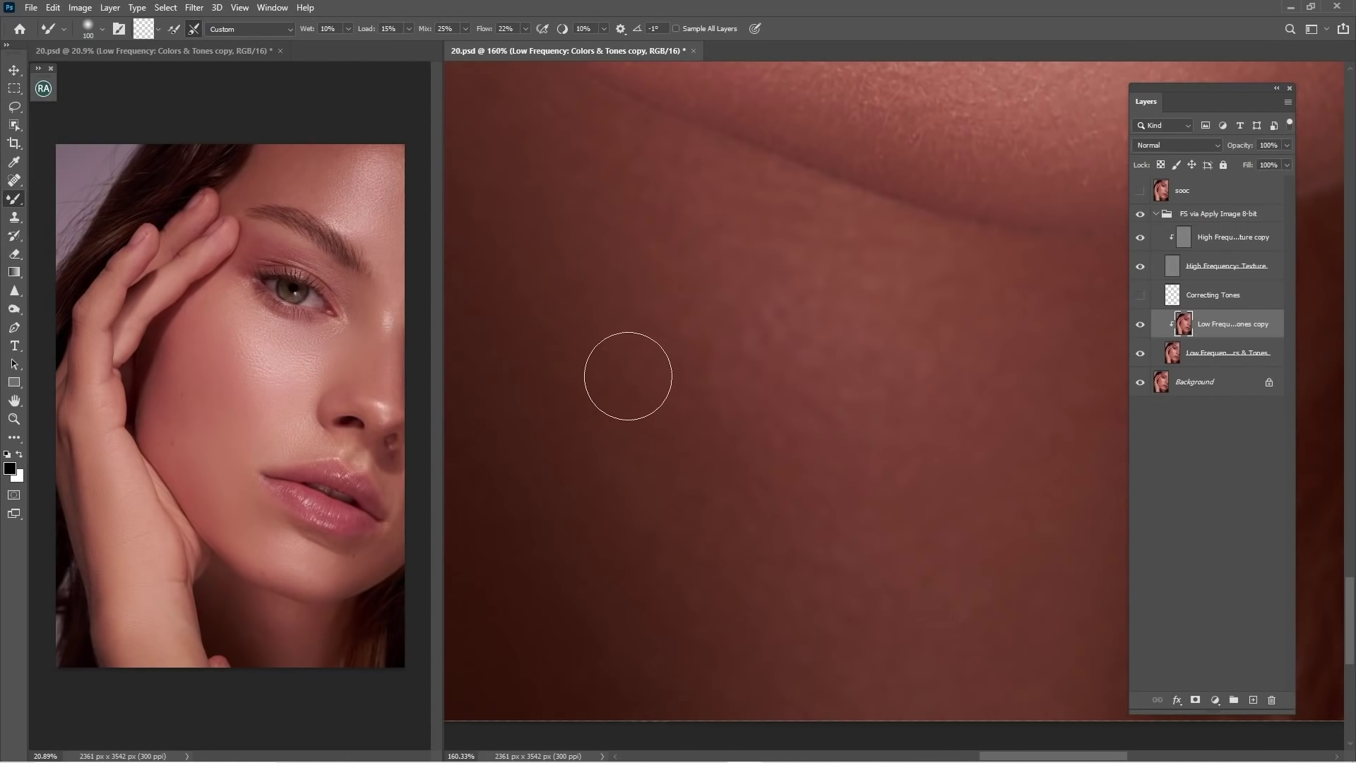
{"action": "left_click_drag", "start_coordinate": [1003, 298], "coordinate": [751, 509]}
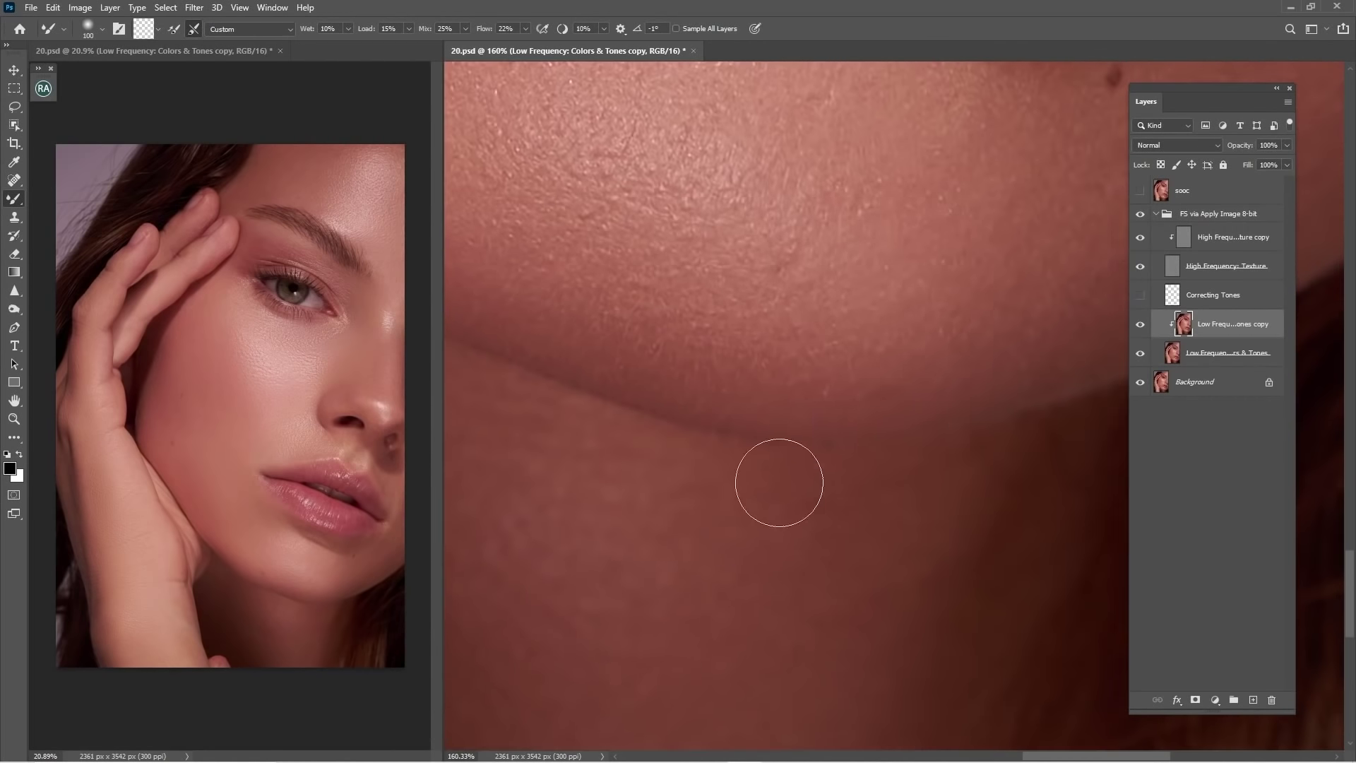
- Clone clean skin texture over flaws on the lower chin using the Clone Stamp on the High Frequency: Texture copy layer
{"action": "left_click", "coordinate": [1204, 240]}
{"action": "key", "text": "s"}
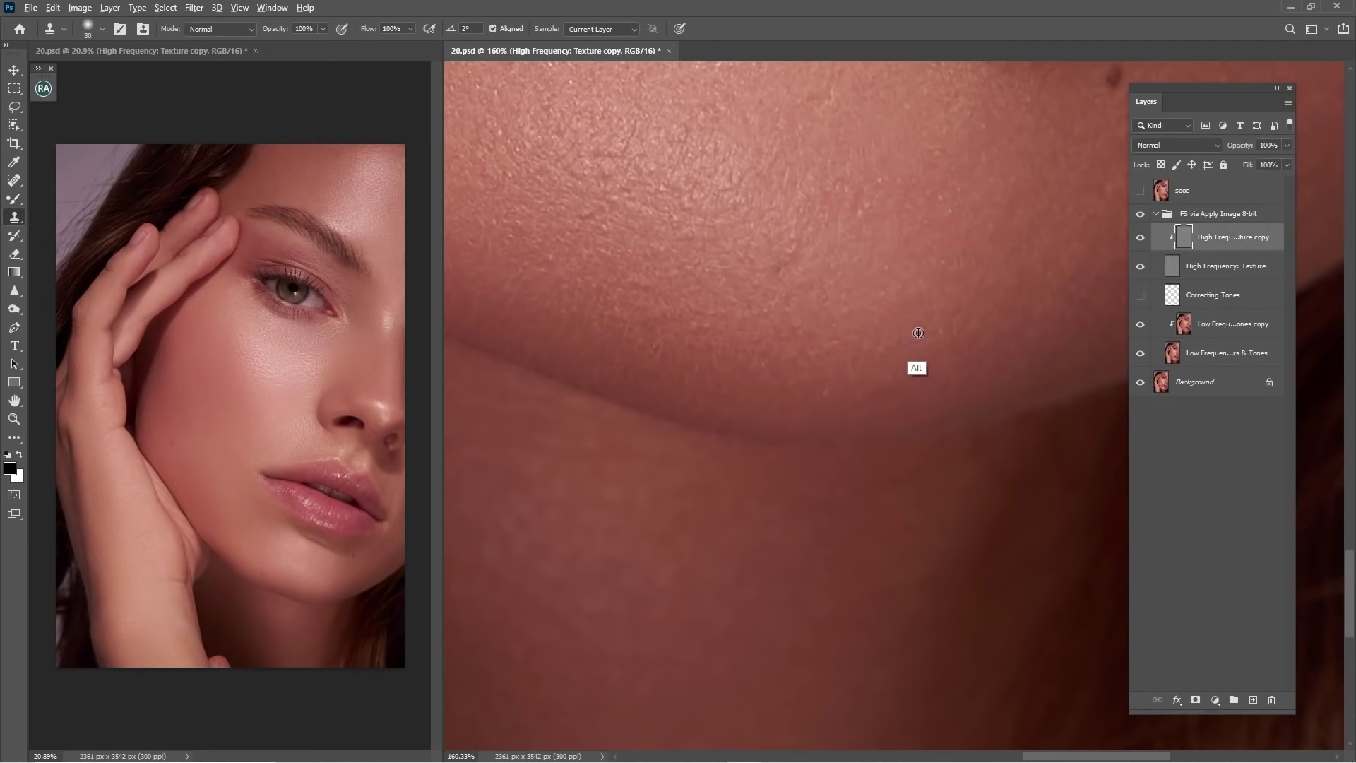
{"action": "left_click", "coordinate": [908, 318]}
{"action": "left_click", "coordinate": [875, 305], "text": "alt"}
{"action": "left_click", "coordinate": [869, 274]}
{"action": "left_click_drag", "start_coordinate": [858, 185], "coordinate": [860, 294]}
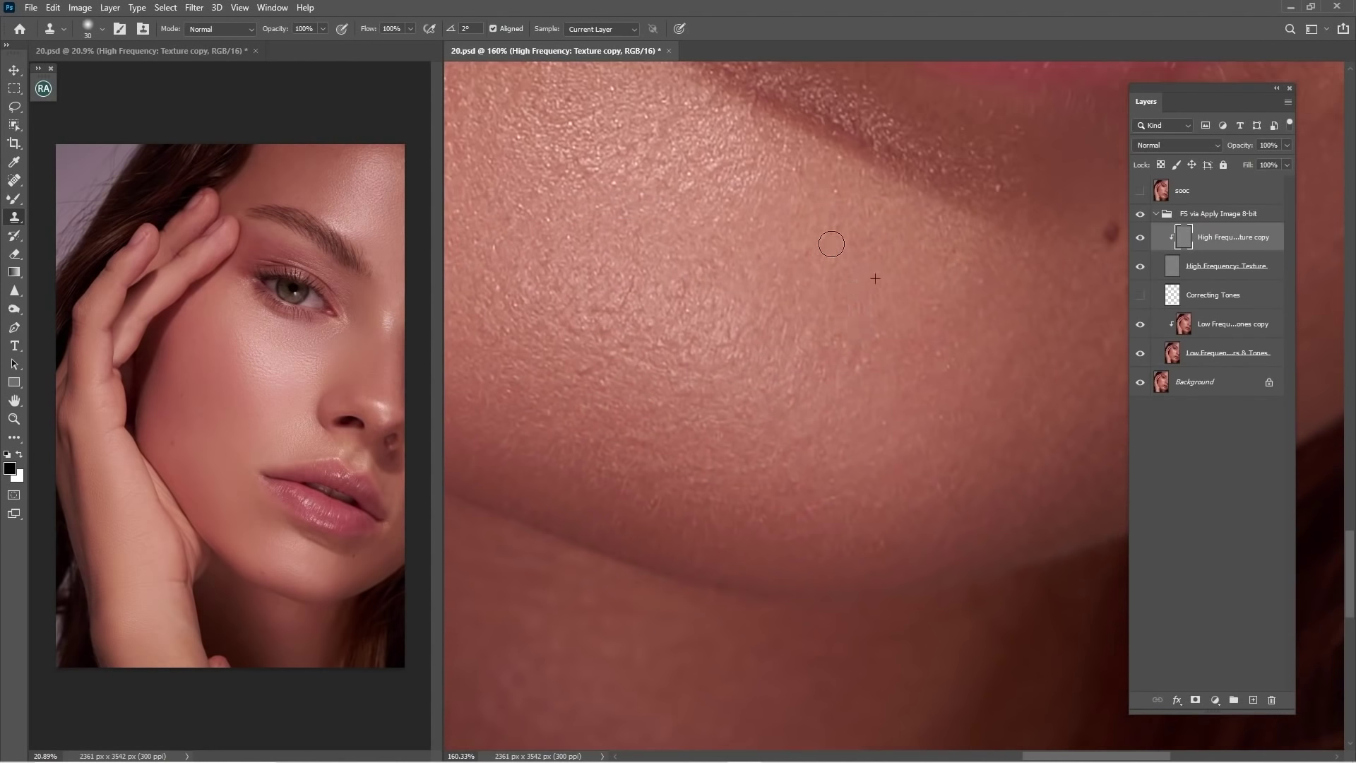
- Clone nearby skin texture over the rough patches in the chin's highlight area
{"action": "left_click_drag", "start_coordinate": [672, 342], "coordinate": [798, 339]}
{"action": "left_click", "coordinate": [754, 405], "text": "alt"}
{"action": "left_click", "coordinate": [718, 371]}
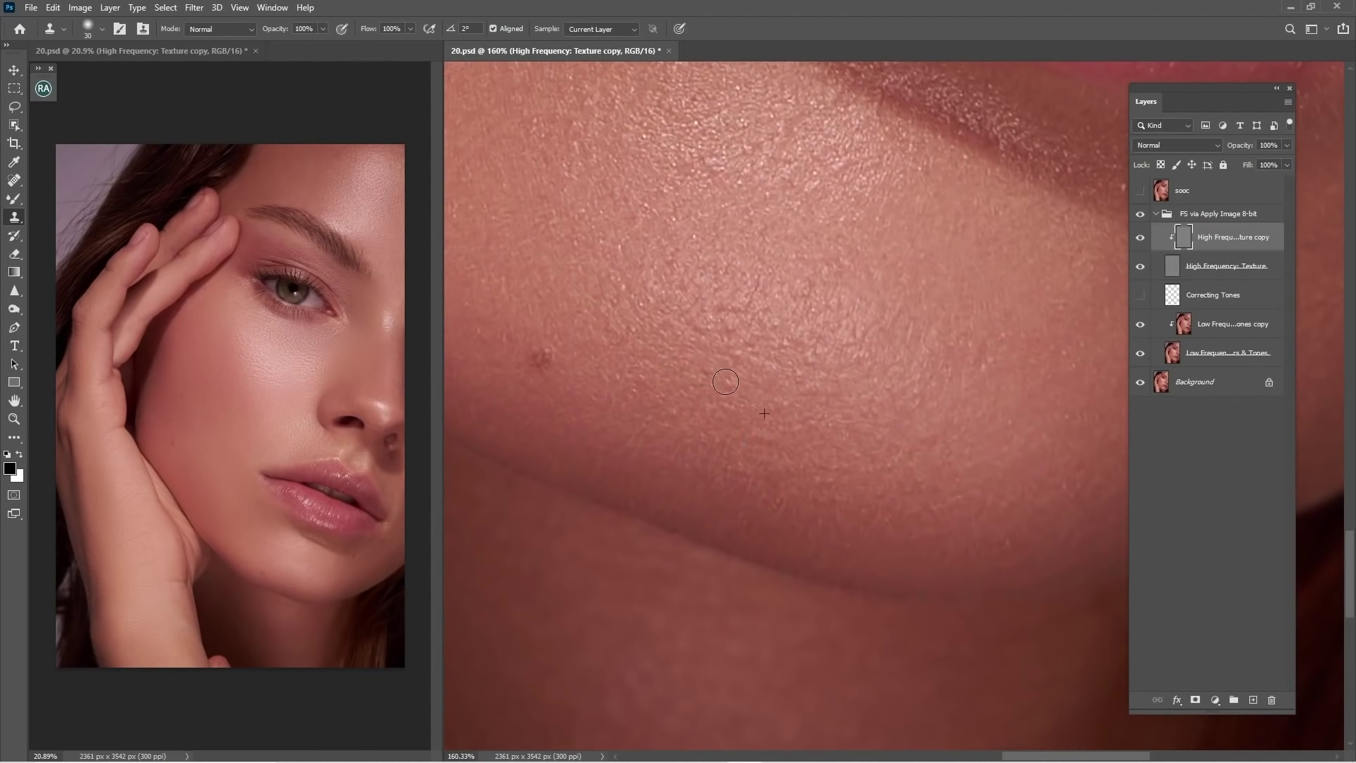
{"action": "left_click", "coordinate": [778, 327], "text": "alt"}
{"action": "left_click_drag", "start_coordinate": [881, 276], "coordinate": [717, 290]}
- Clone clean texture over the skin between the lower lip's shadow and the small mole
{"action": "left_click_drag", "start_coordinate": [1012, 264], "coordinate": [802, 356]}
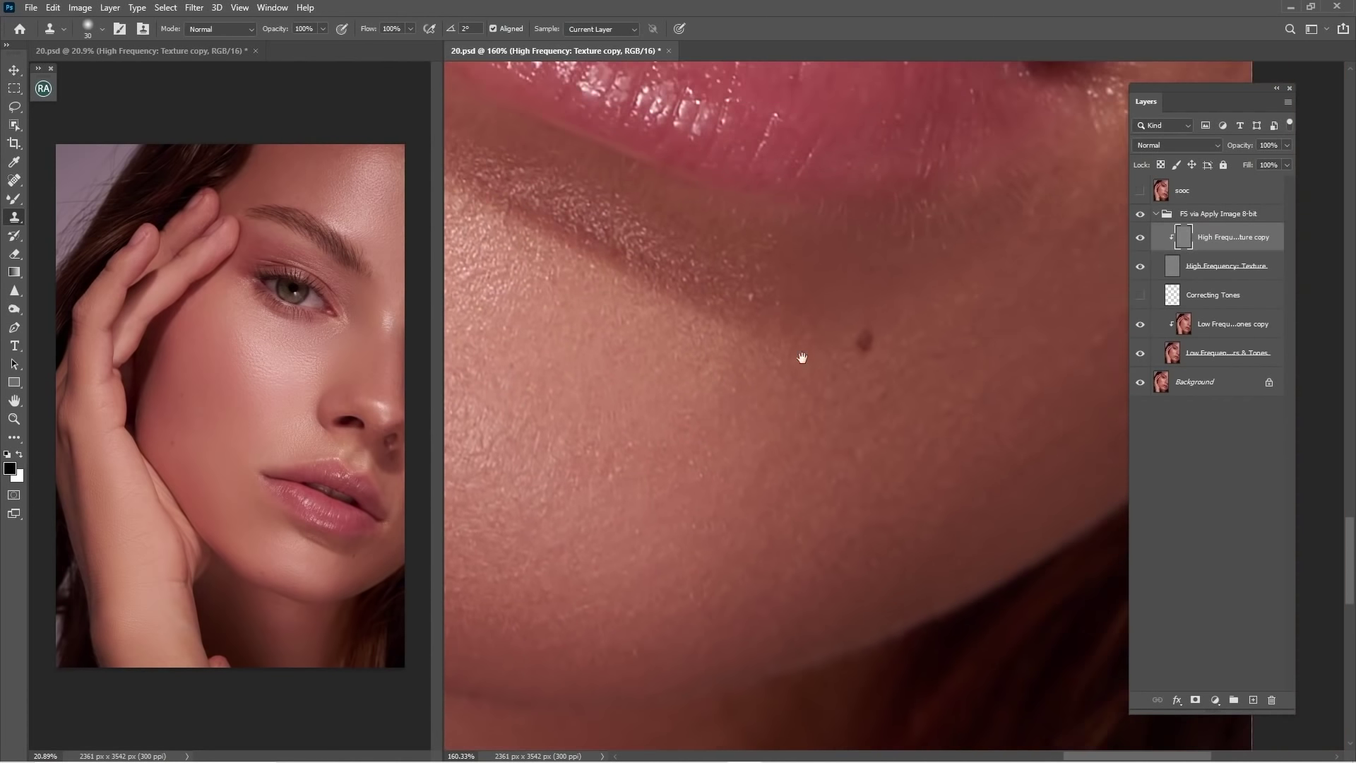
{"action": "left_click", "coordinate": [835, 284], "text": "alt"}
{"action": "left_click_drag", "start_coordinate": [847, 298], "coordinate": [862, 297]}
{"action": "left_click", "coordinate": [774, 333], "text": "alt"}
{"action": "left_click_drag", "start_coordinate": [755, 297], "coordinate": [775, 309]}
- Spot-heal small texture flaws around the mouth and the area above the upper lip on the High Frequency: Texture copy layer
{"action": "key", "text": "j"}
{"action": "left_click", "coordinate": [875, 267]}
{"action": "left_click_drag", "start_coordinate": [1010, 149], "coordinate": [815, 381]}
{"action": "left_click_drag", "start_coordinate": [901, 155], "coordinate": [813, 295]}
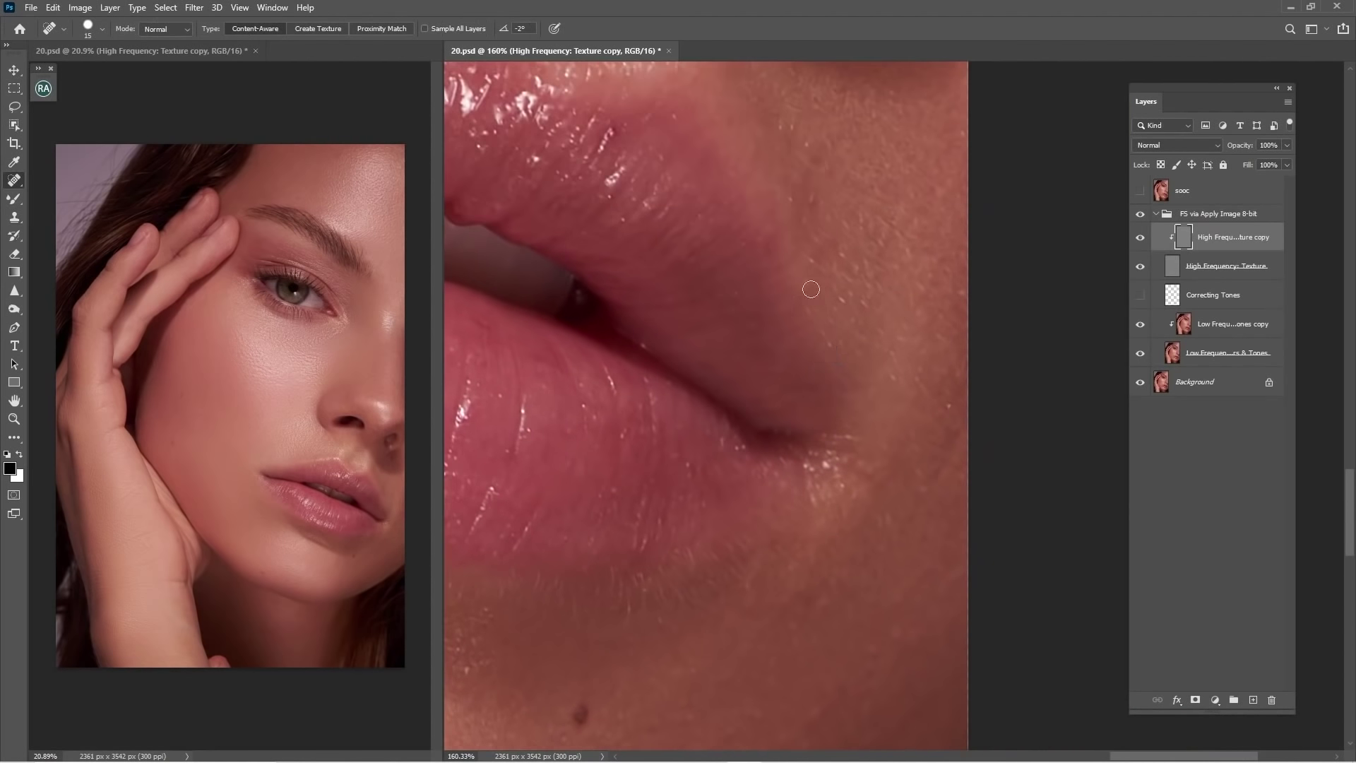
{"action": "left_click_drag", "start_coordinate": [745, 175], "coordinate": [871, 341]}
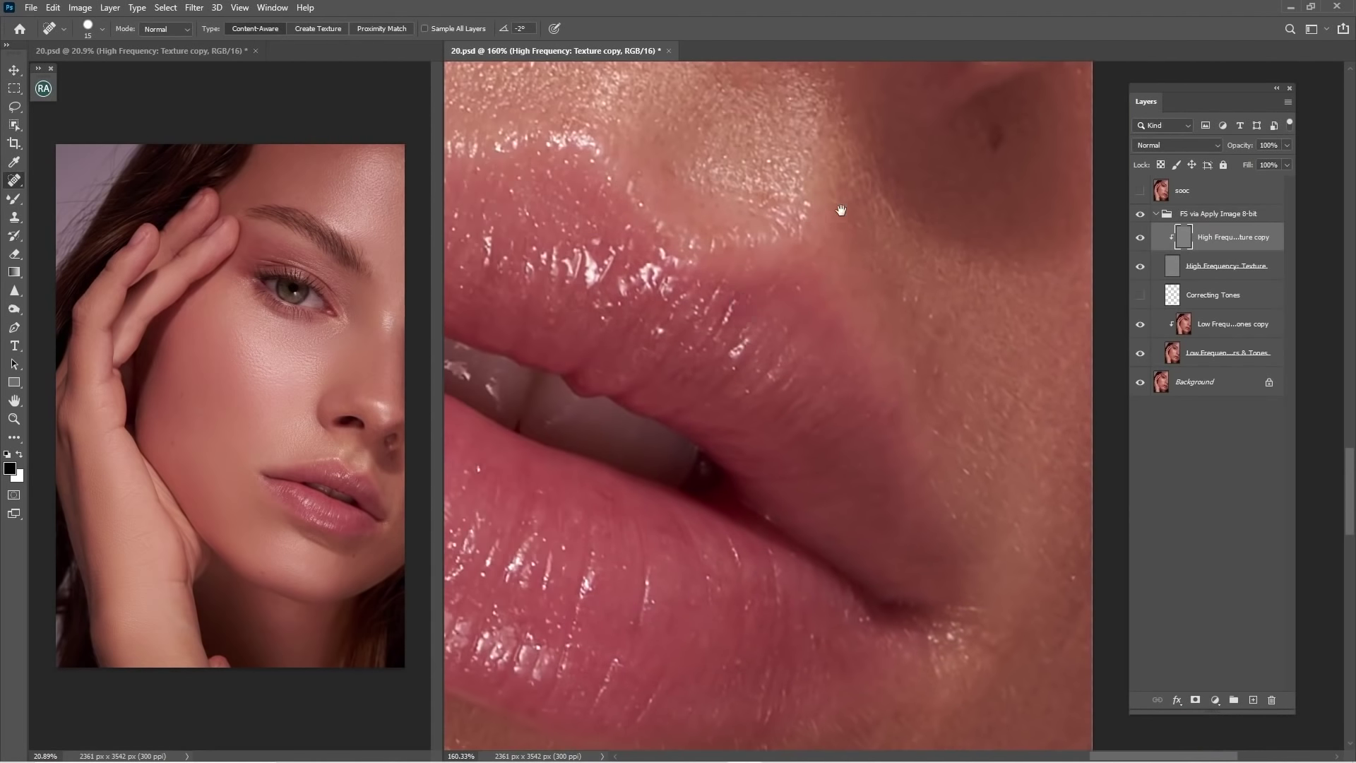
{"action": "left_click_drag", "start_coordinate": [842, 214], "coordinate": [892, 445]}
{"action": "left_click_drag", "start_coordinate": [693, 404], "coordinate": [727, 406]}
{"action": "left_click_drag", "start_coordinate": [1022, 258], "coordinate": [873, 417]}
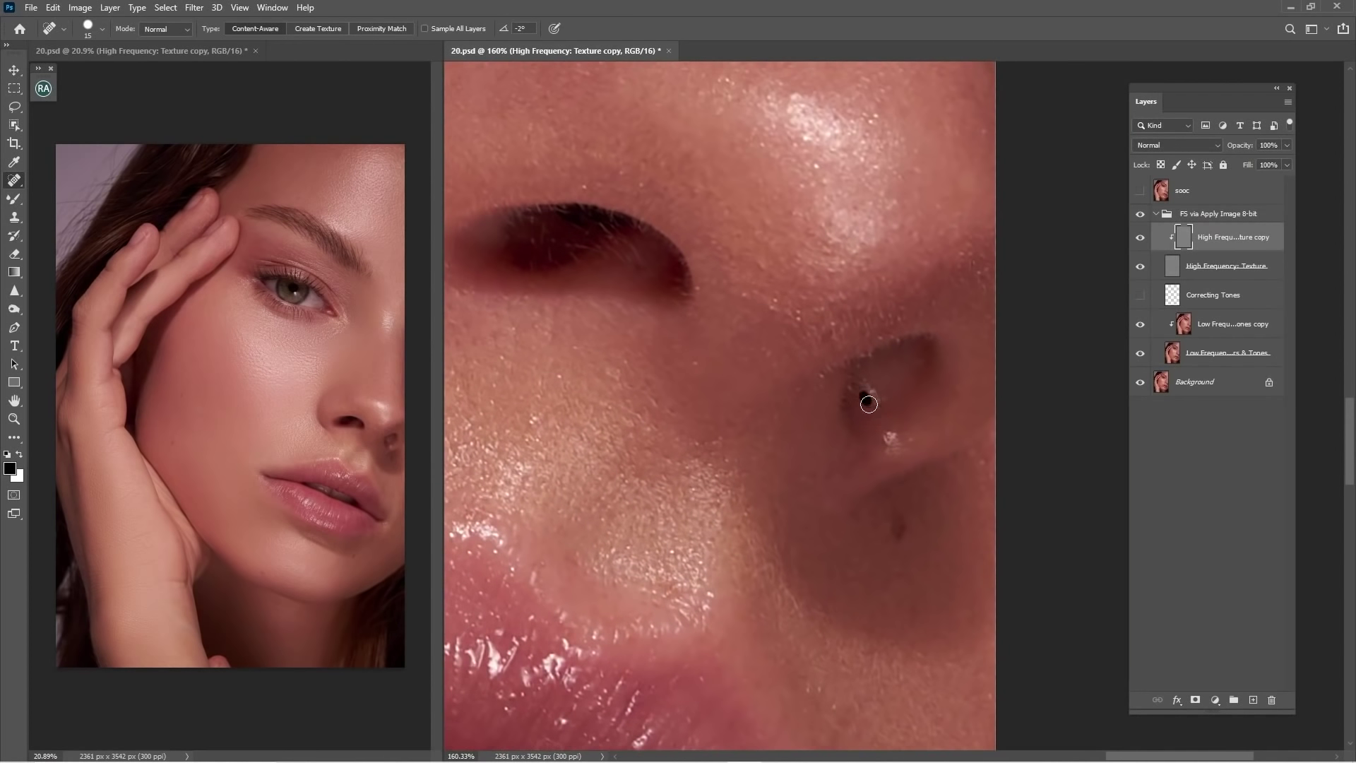
{"action": "left_click_drag", "start_coordinate": [712, 304], "coordinate": [893, 418]}
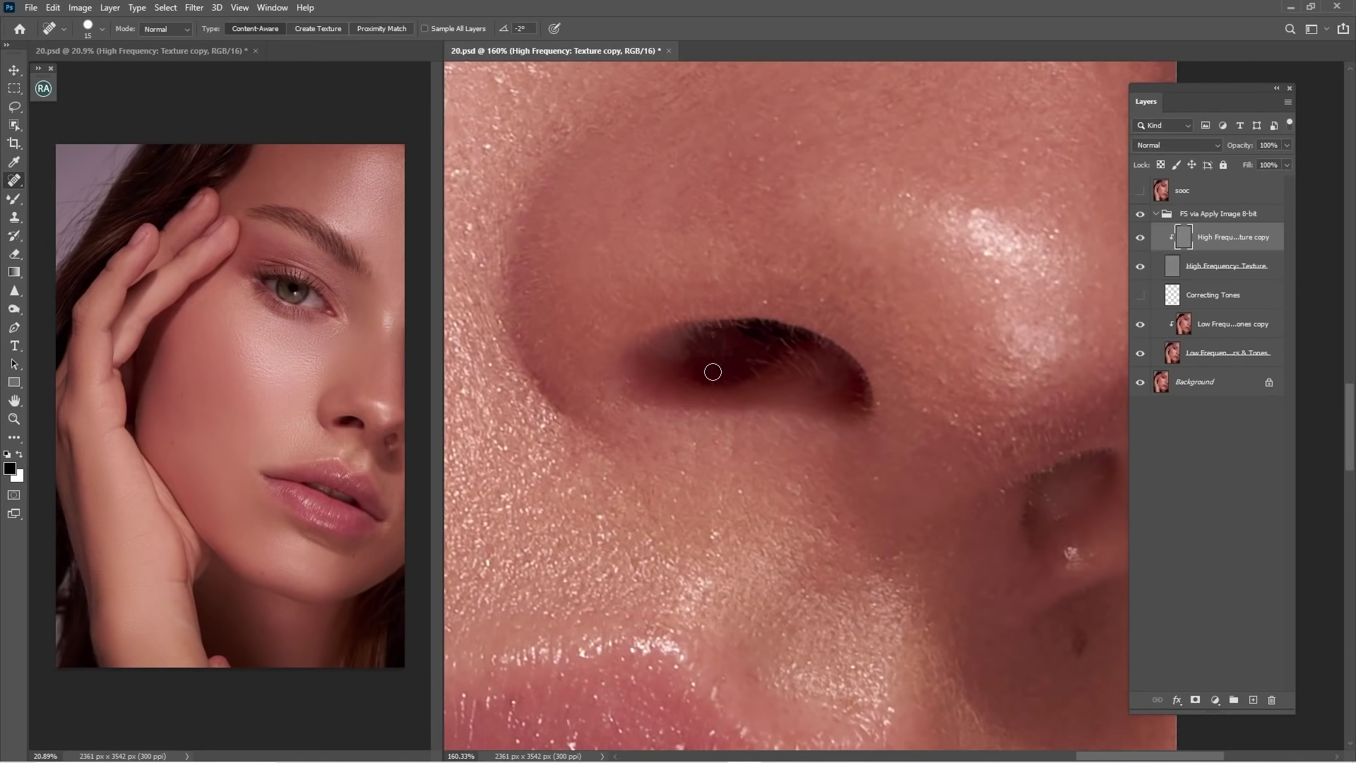
- Turn on the Correcting Tones layer and sample a dark nostril color from the Low Frequency: Colors & Tones copy layer
{"action": "left_click", "coordinate": [1221, 295]}
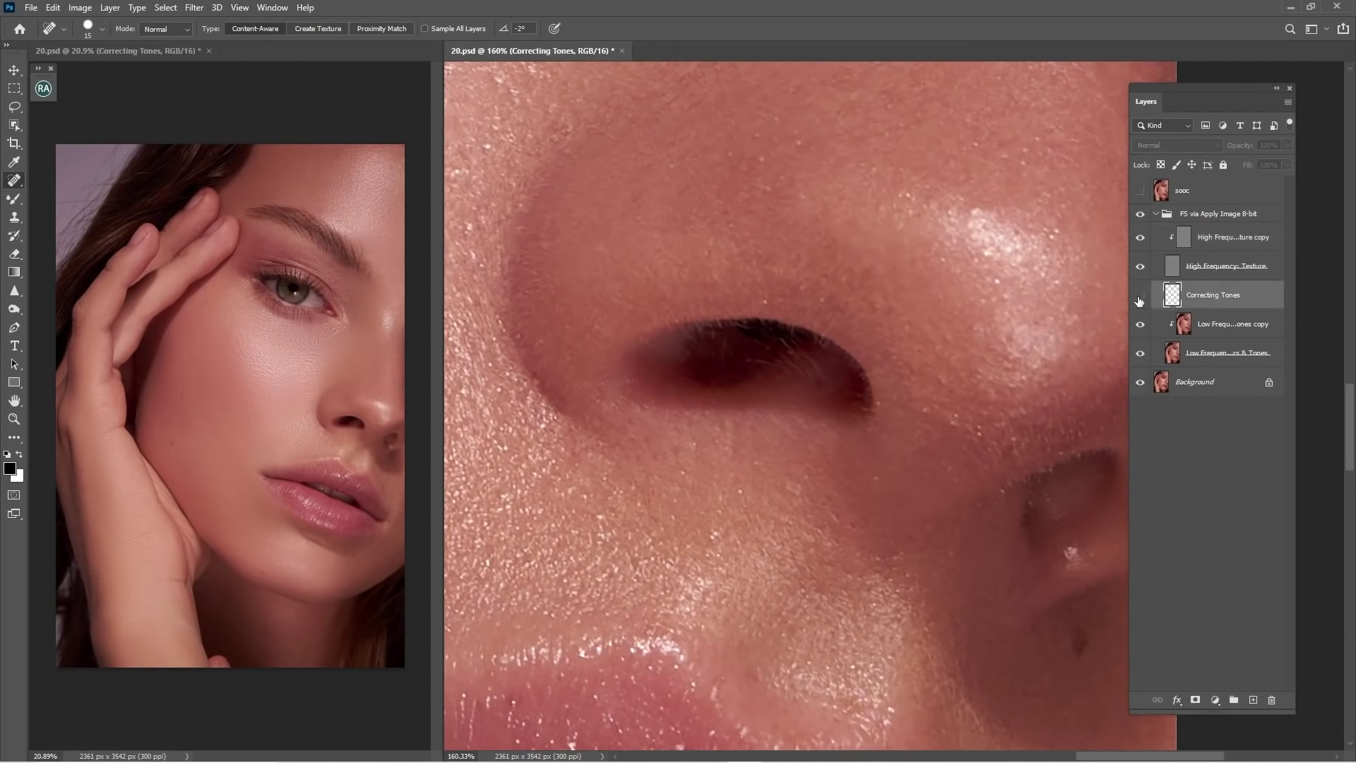
{"action": "left_click", "coordinate": [1140, 295]}
{"action": "left_click", "coordinate": [1216, 323]}
{"action": "scroll", "coordinate": [840, 371], "scroll_direction": "up", "scroll_amount": 5}
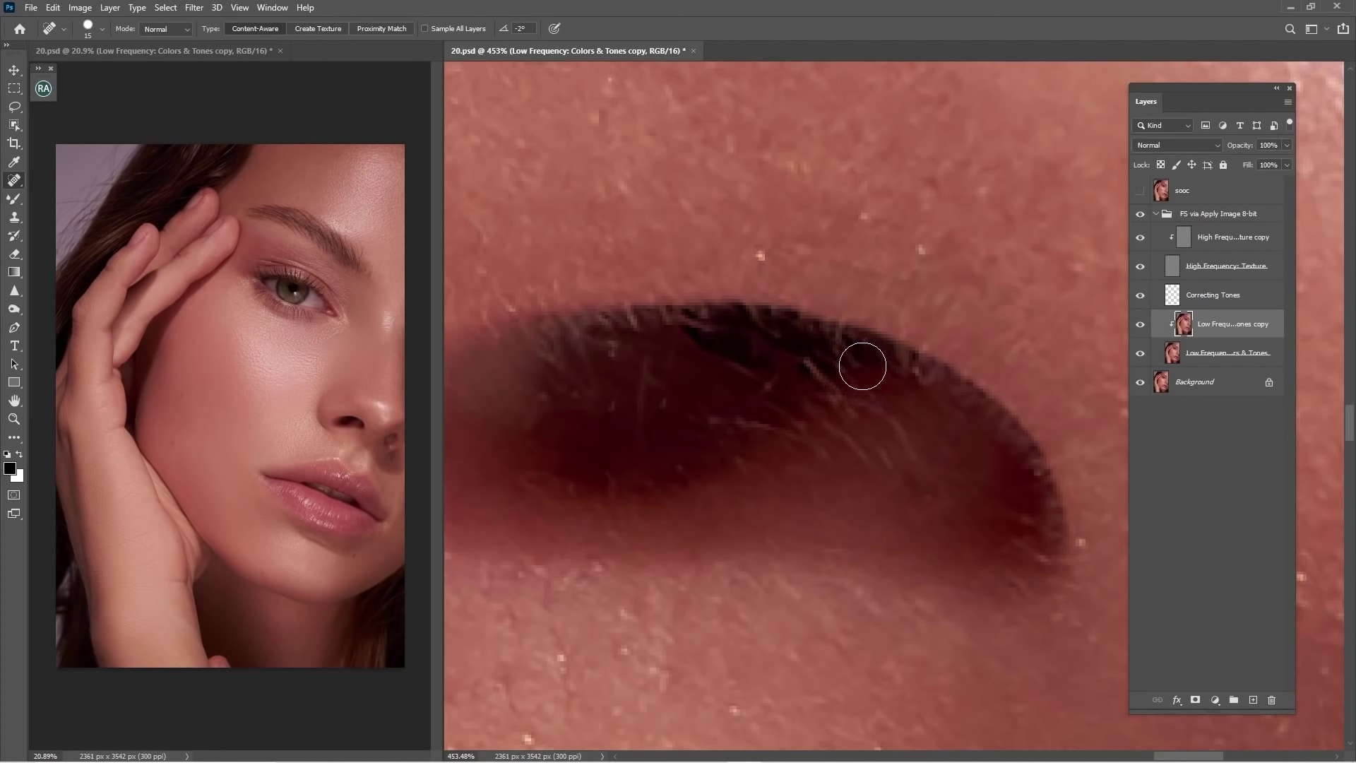
{"action": "key", "text": "i"}
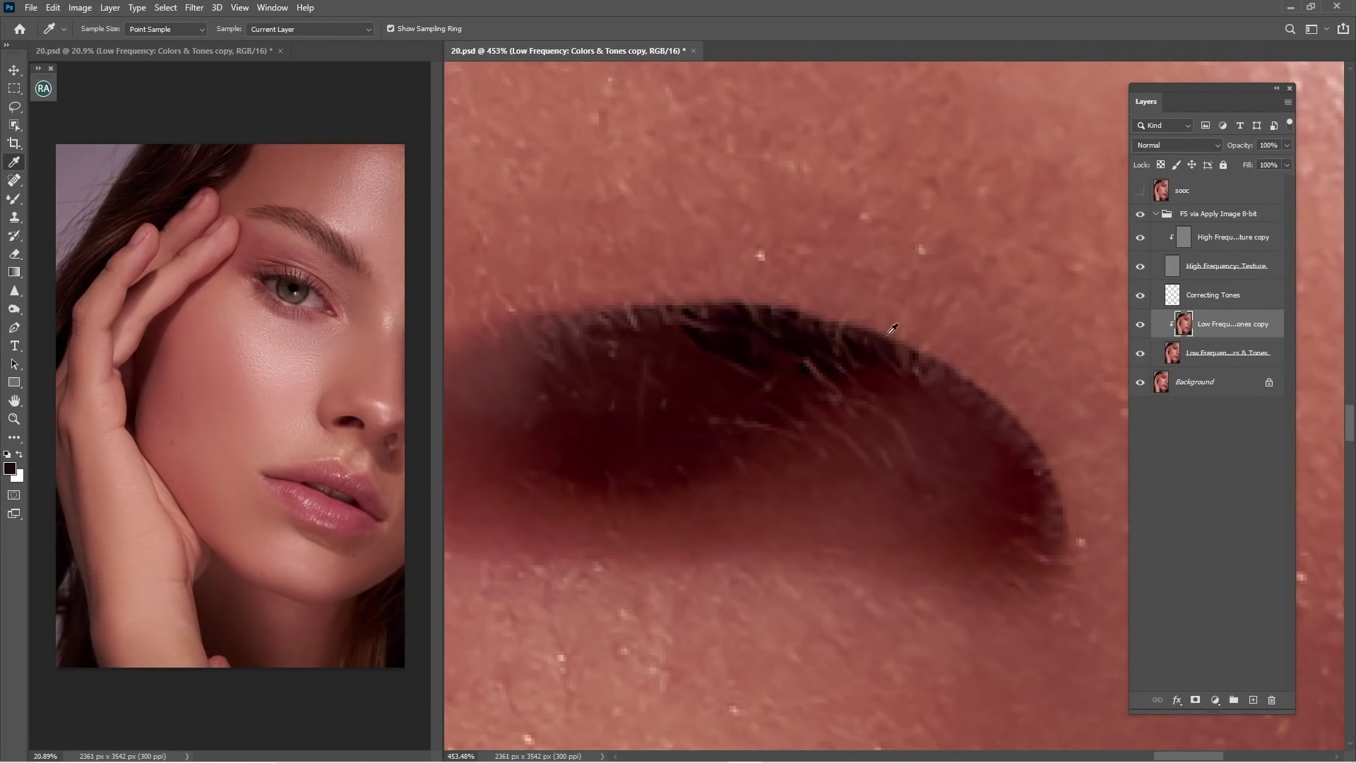
{"action": "left_click", "coordinate": [1208, 299]}
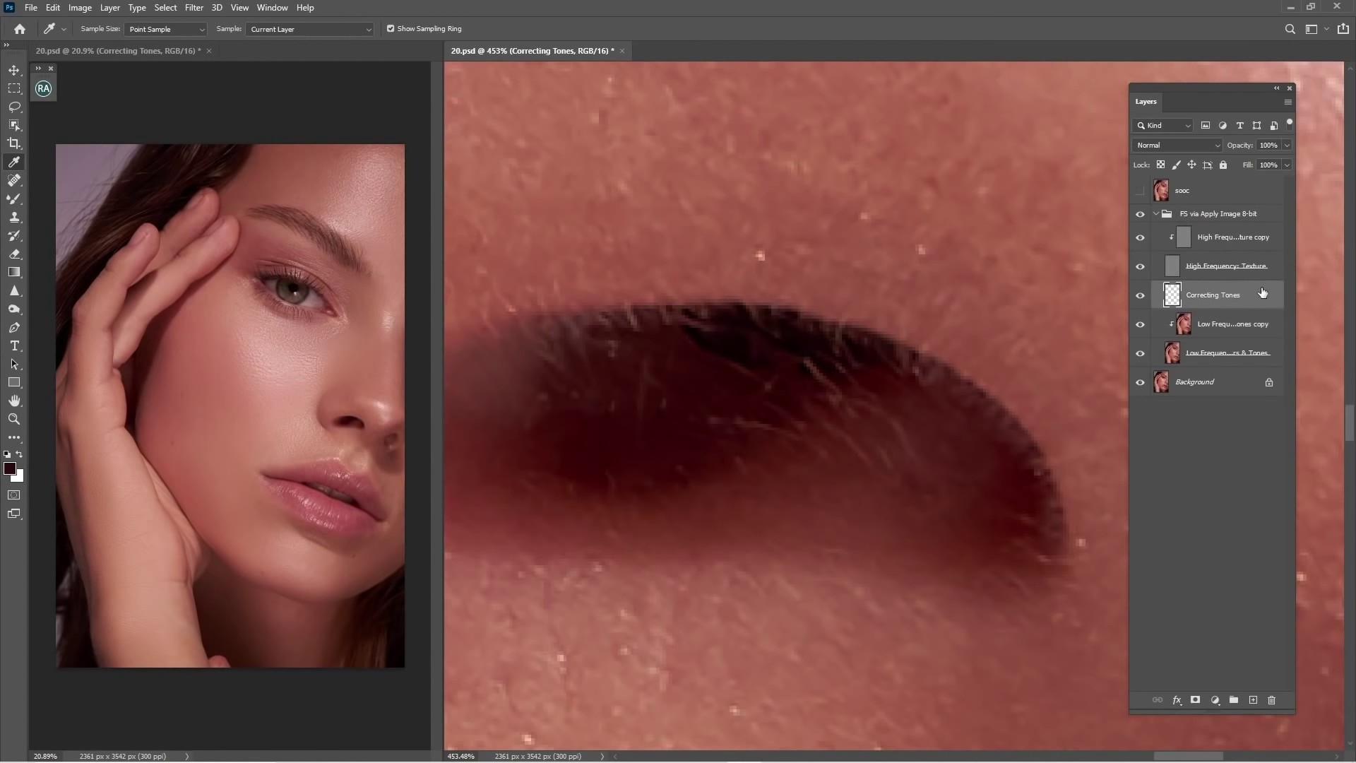
{"action": "left_click", "coordinate": [1186, 326]}
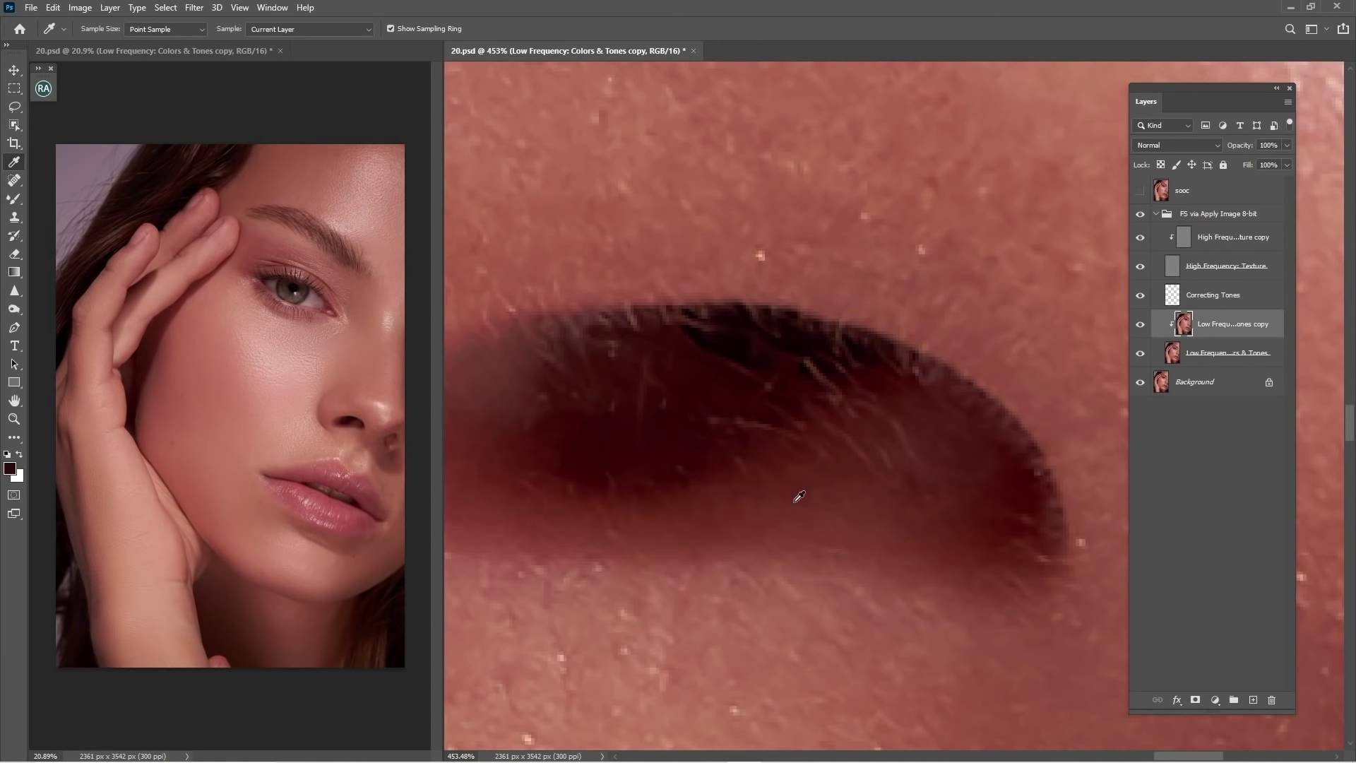
- Activate the regular Brush on the Correcting Tones layer and reduce its size for the nostril opening
{"action": "key", "text": "b"}
{"action": "key", "text": "alt+bracketright"}
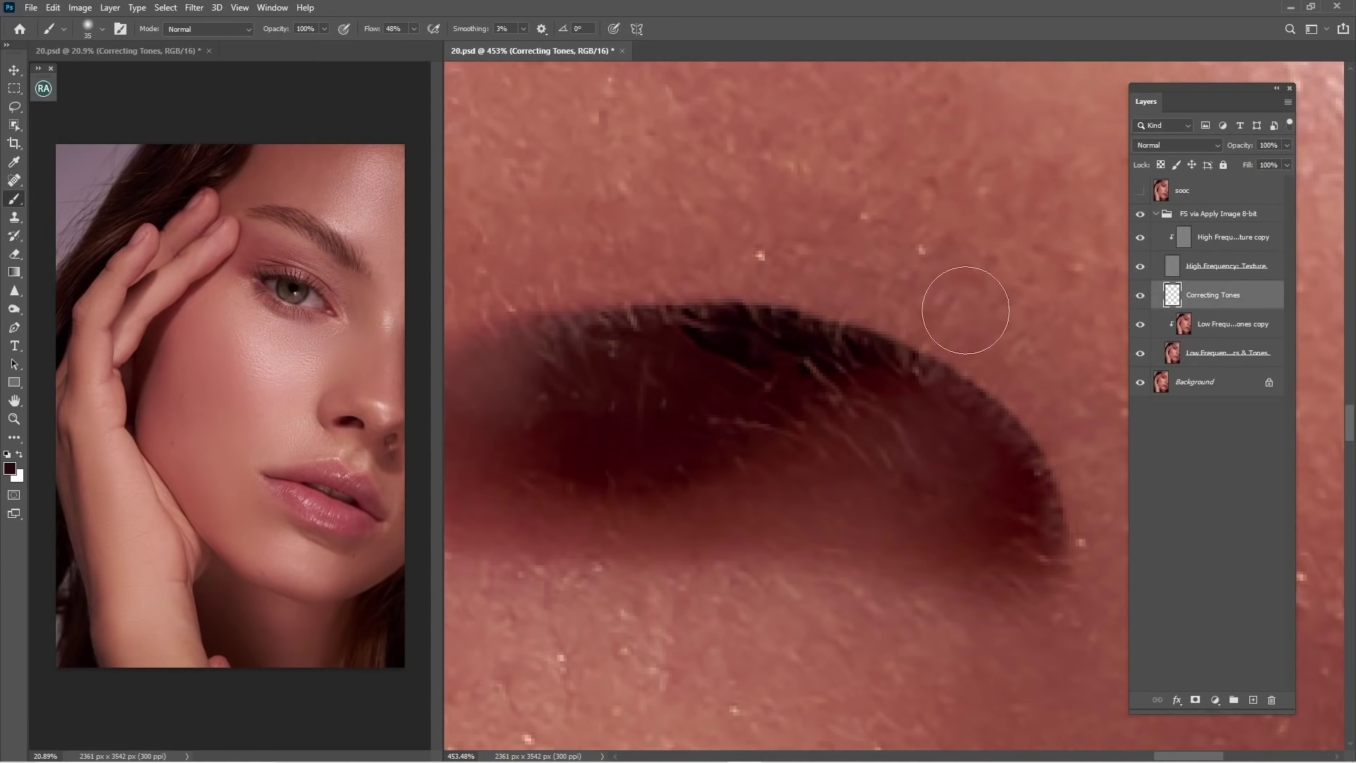
{"action": "key", "text": "bracketleft"}
{"action": "key", "text": "bracketleft"}
{"action": "key", "text": "bracketleft"}
{"action": "key", "text": "bracketleft"}
{"action": "right_click", "coordinate": [7, 207]}
{"action": "left_click", "coordinate": [63, 201]}
- Paint the sampled dark tone into the upper part of the nostril opening on the Correcting Tones layer
{"action": "mouse_move", "coordinate": [734, 340]}
{"action": "left_mouse_down"}
{"action": "mouse_move", "coordinate": [706, 324]}
{"action": "mouse_move", "coordinate": [738, 336]}
{"action": "left_mouse_up"}
{"action": "key", "text": "]"}
{"action": "left_click_drag", "start_coordinate": [841, 355], "coordinate": [794, 345]}
{"action": "key", "text": "bracketleft"}
{"action": "key", "text": "4"}
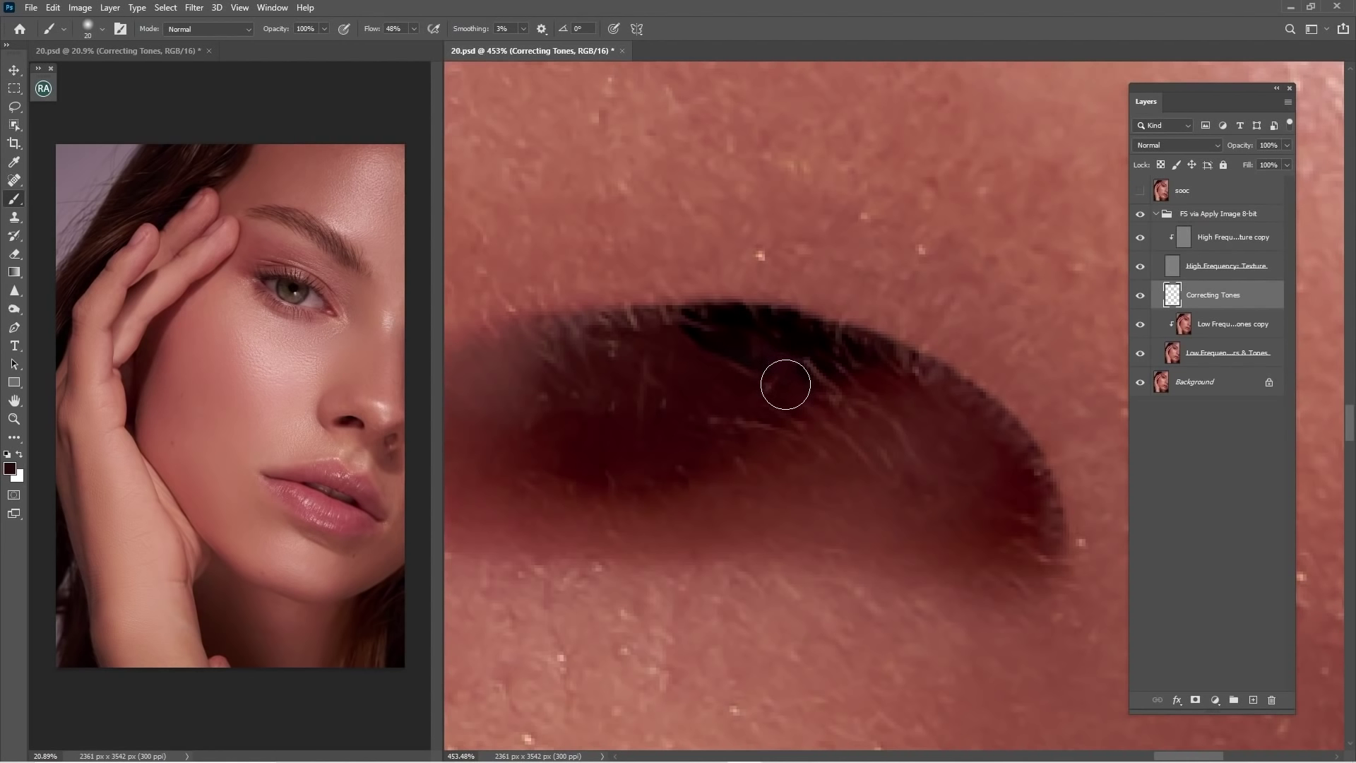
{"action": "key", "text": "bracketleft"}
{"action": "key", "text": "bracketright"}
{"action": "key", "text": "0"}
- Move Correcting Tones above the High Frequency: Texture copy layer and darken the nostril opening with black at 30% brush opacity
{"action": "left_click", "coordinate": [1142, 265]}
{"action": "left_click_drag", "start_coordinate": [1209, 302], "coordinate": [1220, 230]}
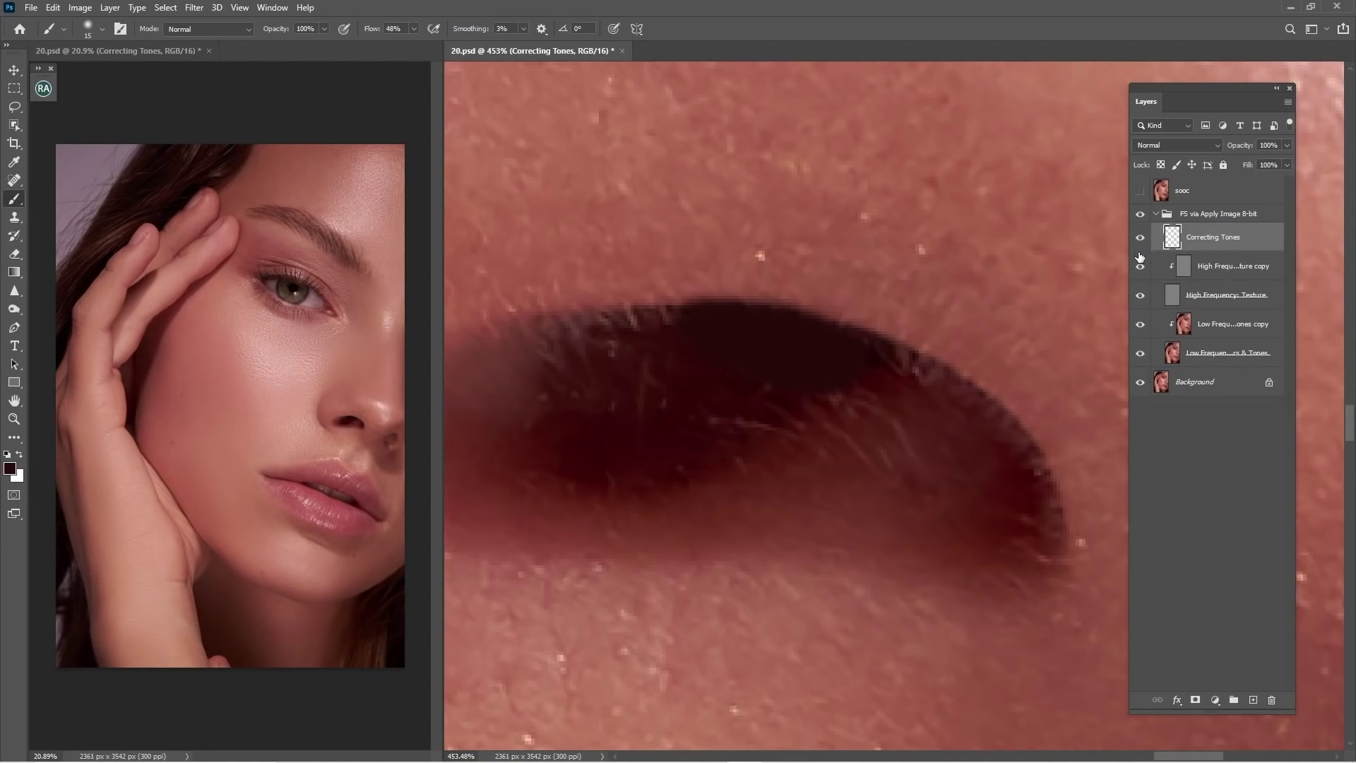
{"action": "key", "text": "1"}
{"action": "key", "text": "bracketright"}
{"action": "key", "text": "0"}
{"action": "left_click_drag", "start_coordinate": [776, 349], "coordinate": [820, 361]}
{"action": "key", "text": "ctrl+z"}
{"action": "key", "text": "3"}
{"action": "key", "text": "bracketleft"}
{"action": "mouse_move", "coordinate": [854, 358]}
{"action": "left_mouse_down"}
{"action": "mouse_move", "coordinate": [695, 325]}
{"action": "mouse_move", "coordinate": [757, 327]}
{"action": "left_mouse_up"}
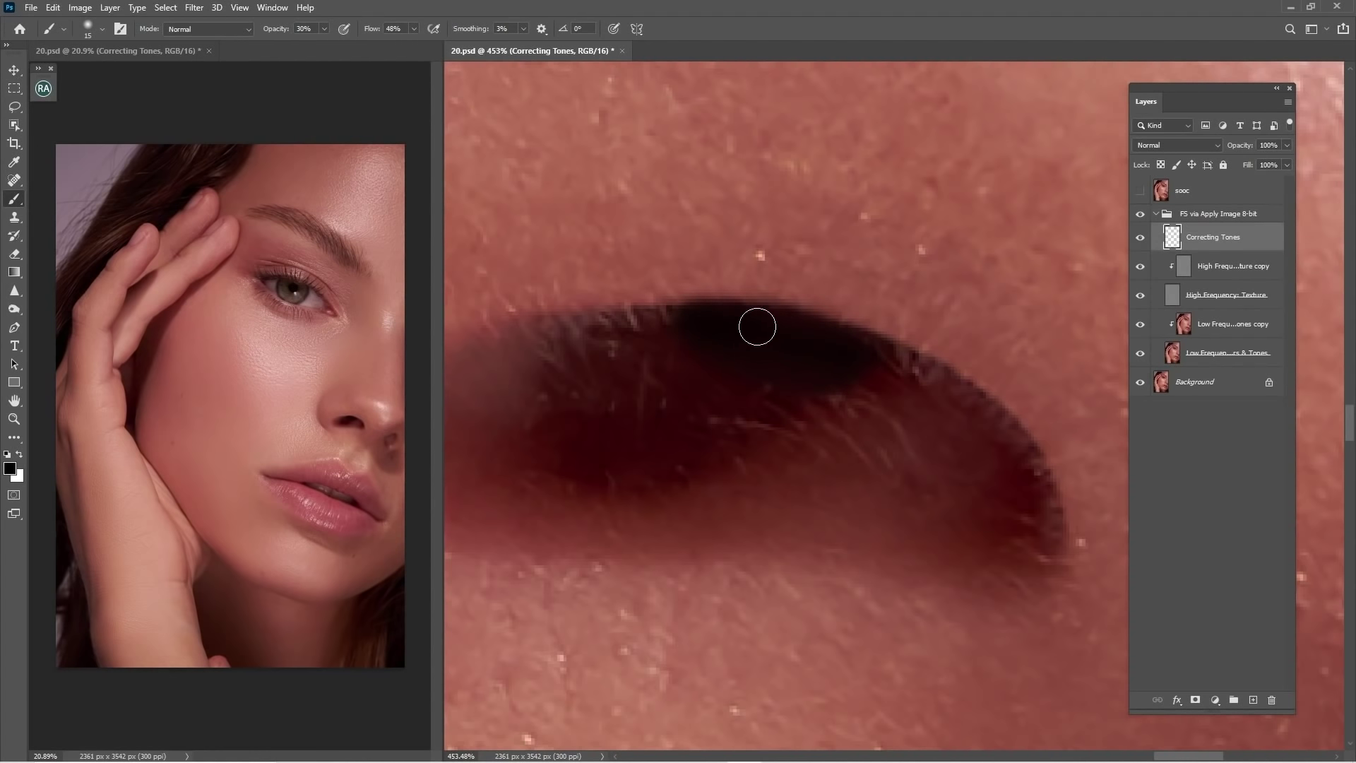
- Add a layer mask to Correcting Tones and mask the paint's edges around the nostril opening with a smaller brush at 100% opacity
{"action": "left_click", "coordinate": [1140, 239]}
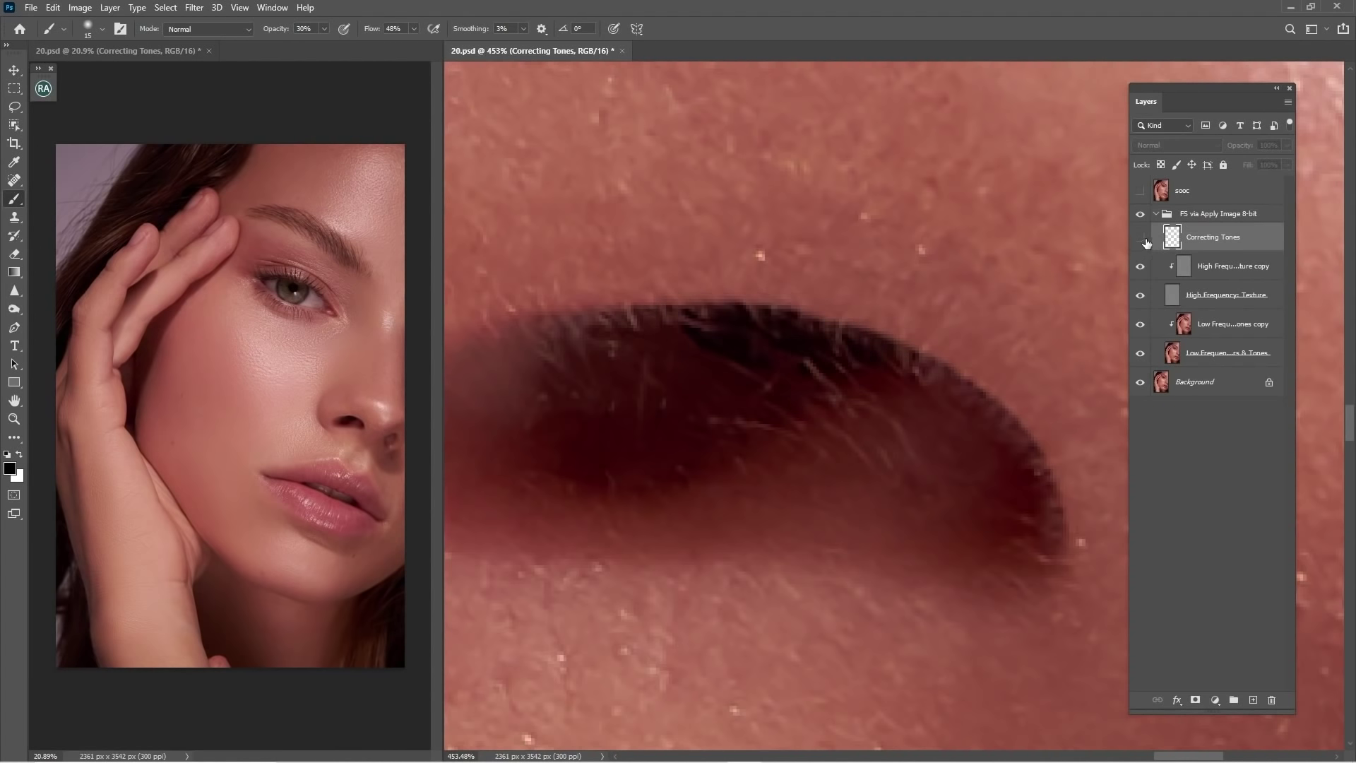
{"action": "left_click", "coordinate": [1140, 238]}
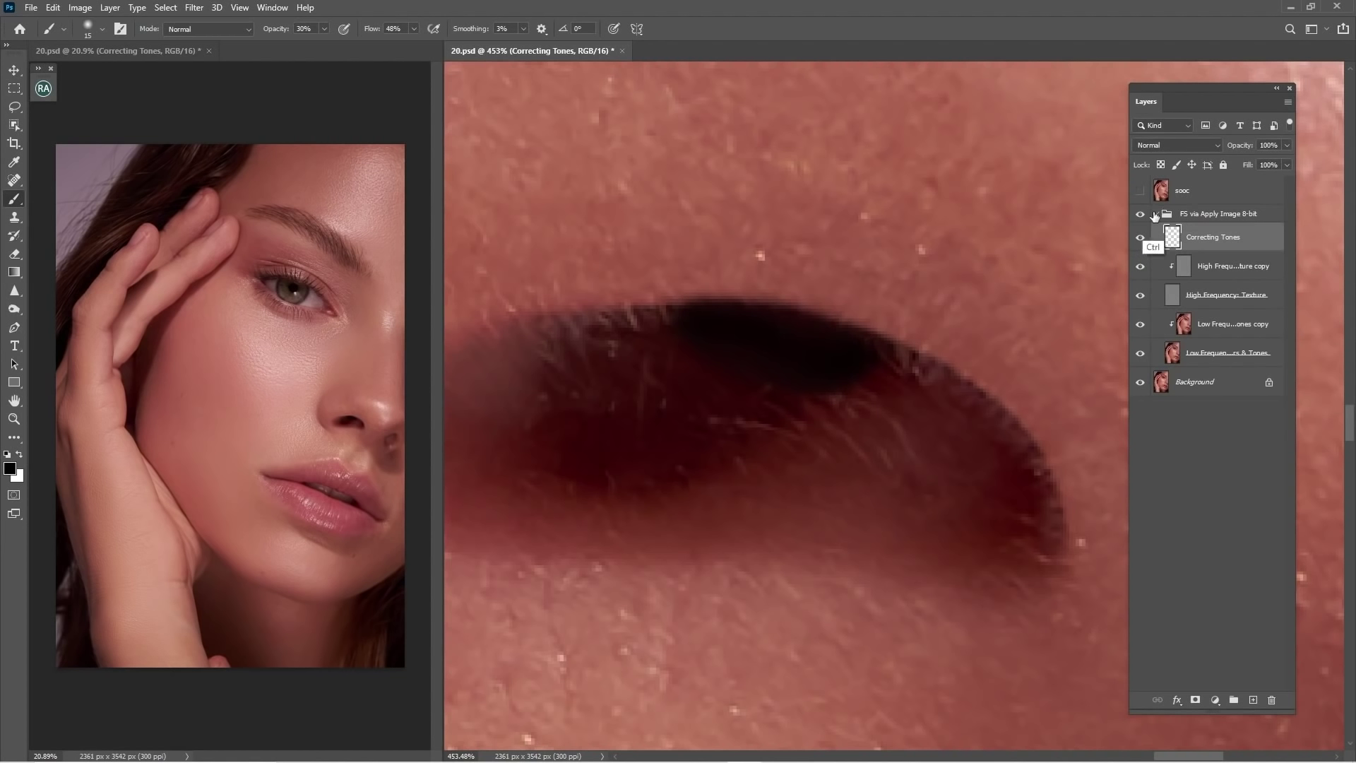
{"action": "left_click", "coordinate": [1195, 699]}
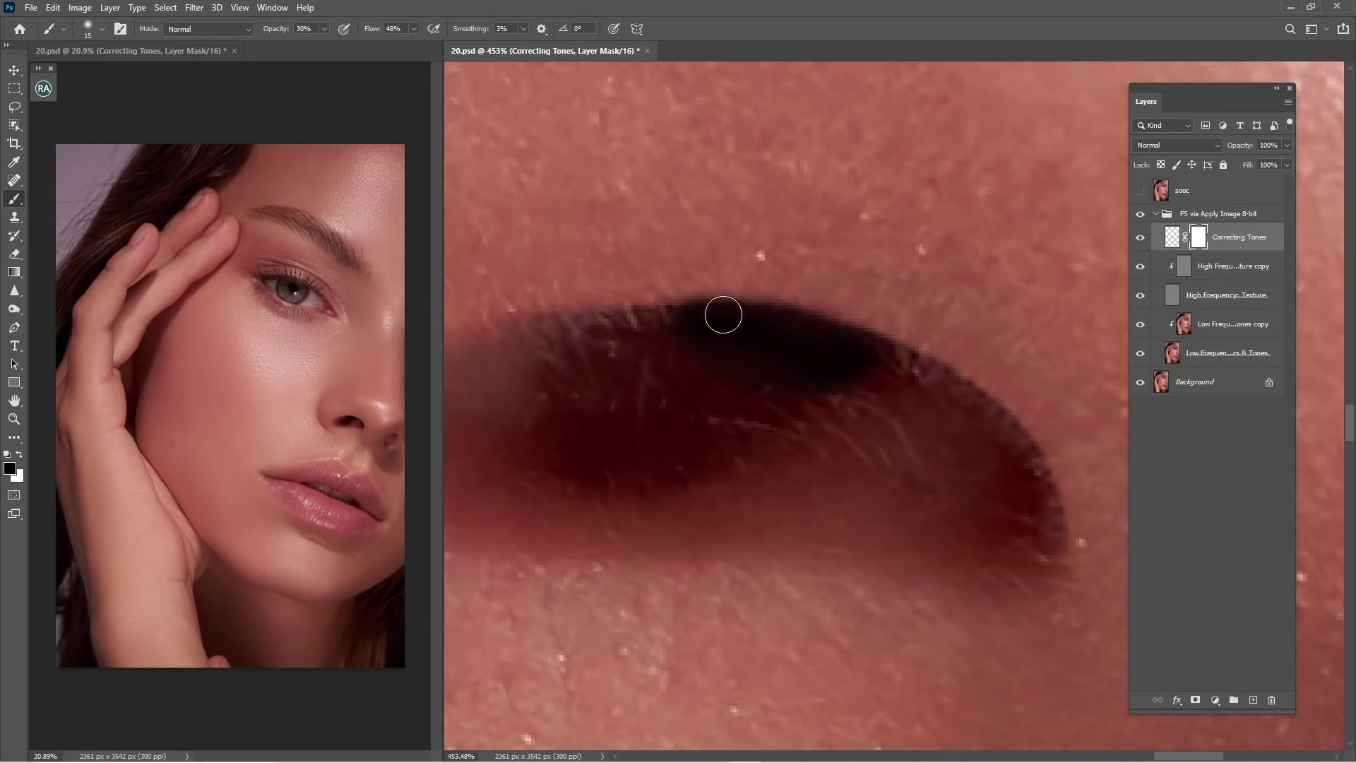
{"action": "key", "text": "0"}
{"action": "key", "text": "bracketleft"}
{"action": "mouse_move", "coordinate": [690, 295]}
{"action": "left_mouse_down"}
{"action": "mouse_move", "coordinate": [841, 311]}
{"action": "mouse_move", "coordinate": [901, 336]}
{"action": "left_mouse_up"}
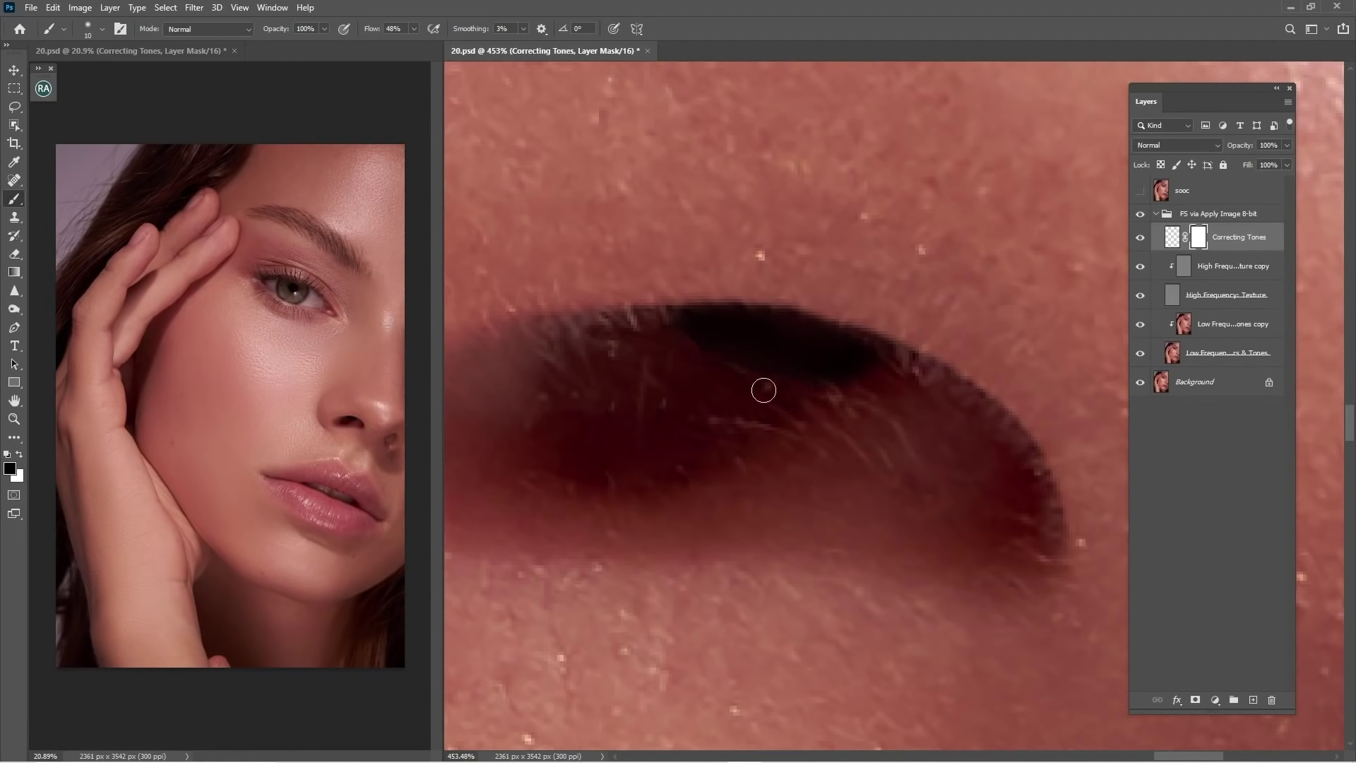
- Compare the whole portrait with and without the Correcting Tones layer, and inspect the nostril up close
{"action": "key", "text": "ctrl+0"}
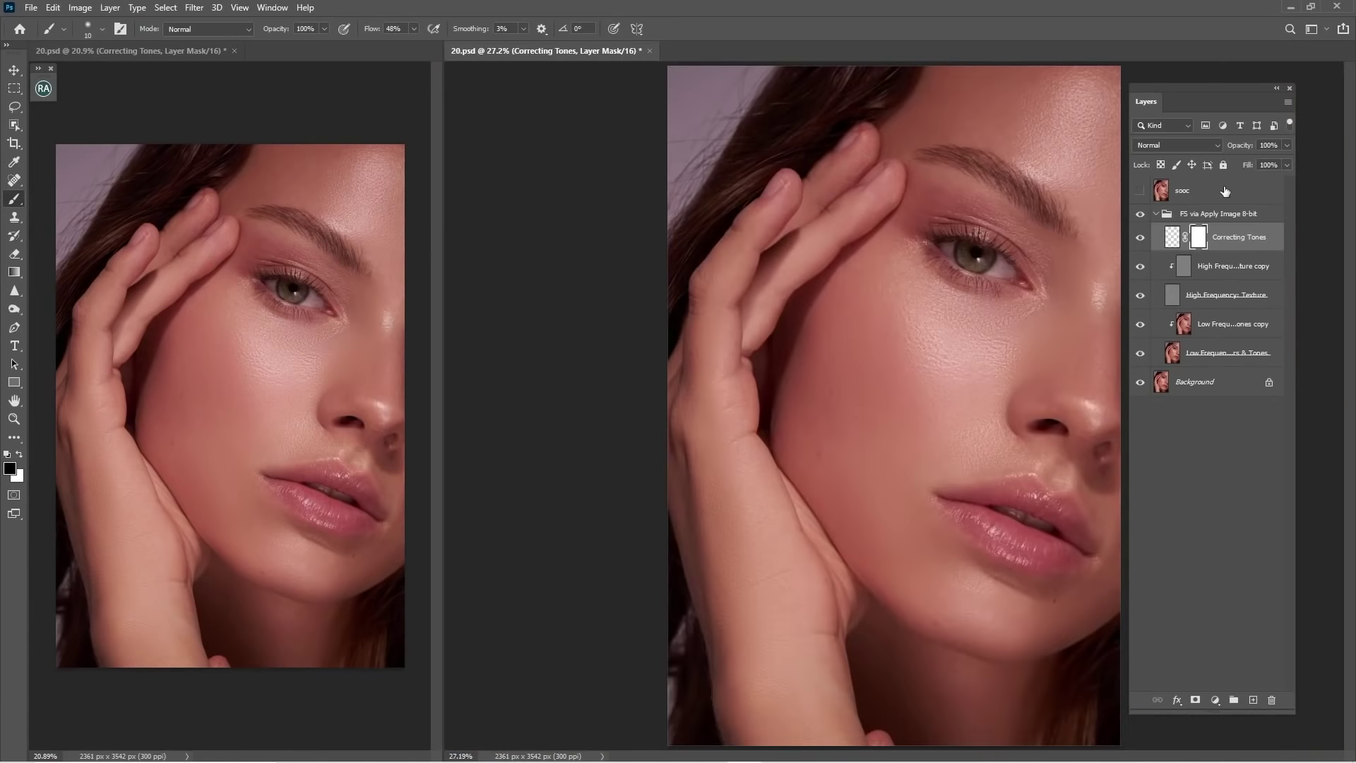
{"action": "left_click", "coordinate": [1140, 237]}
{"action": "left_click", "coordinate": [1141, 237]}
{"action": "key", "text": "ctrl+space"}
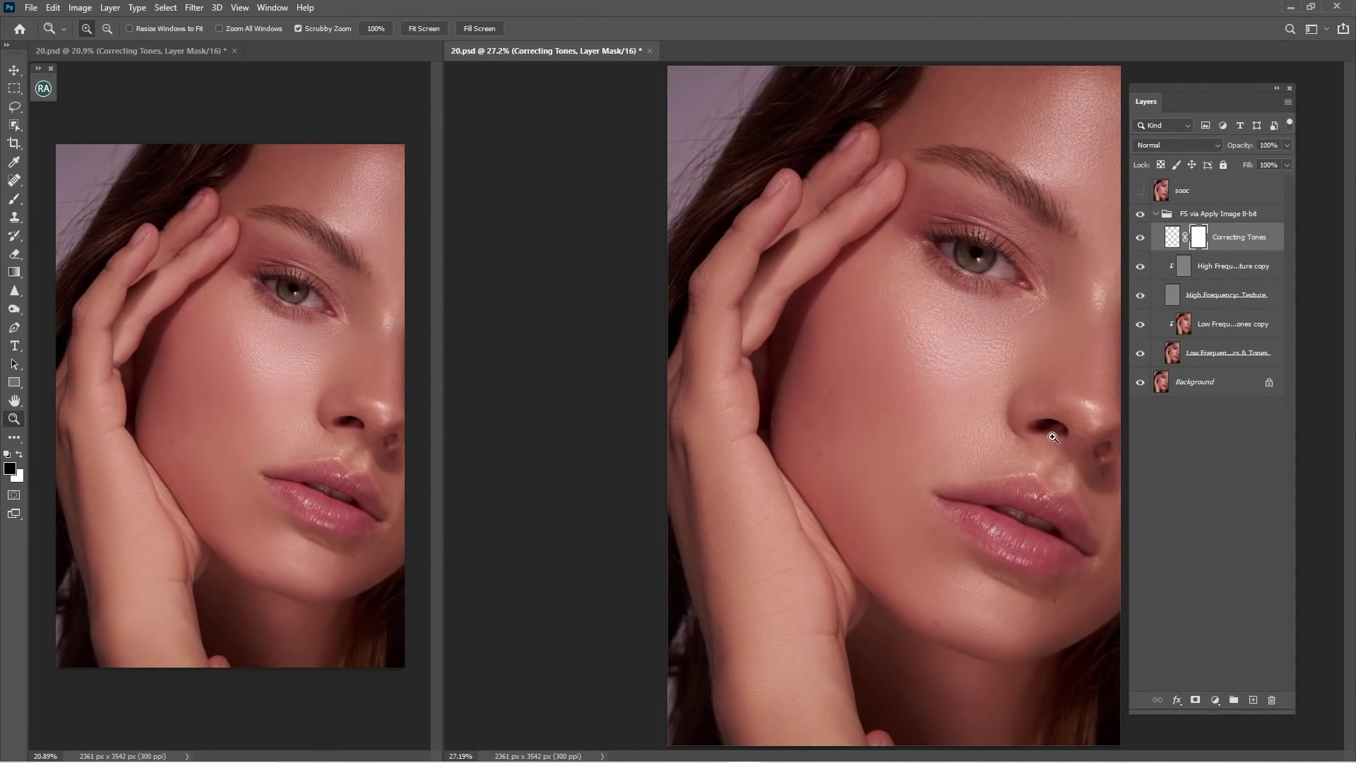
{"action": "left_click_drag", "start_coordinate": [1046, 424], "coordinate": [840, 410]}
{"action": "key", "text": "ctrl+space"}
{"action": "left_click_drag", "start_coordinate": [839, 421], "coordinate": [972, 370]}
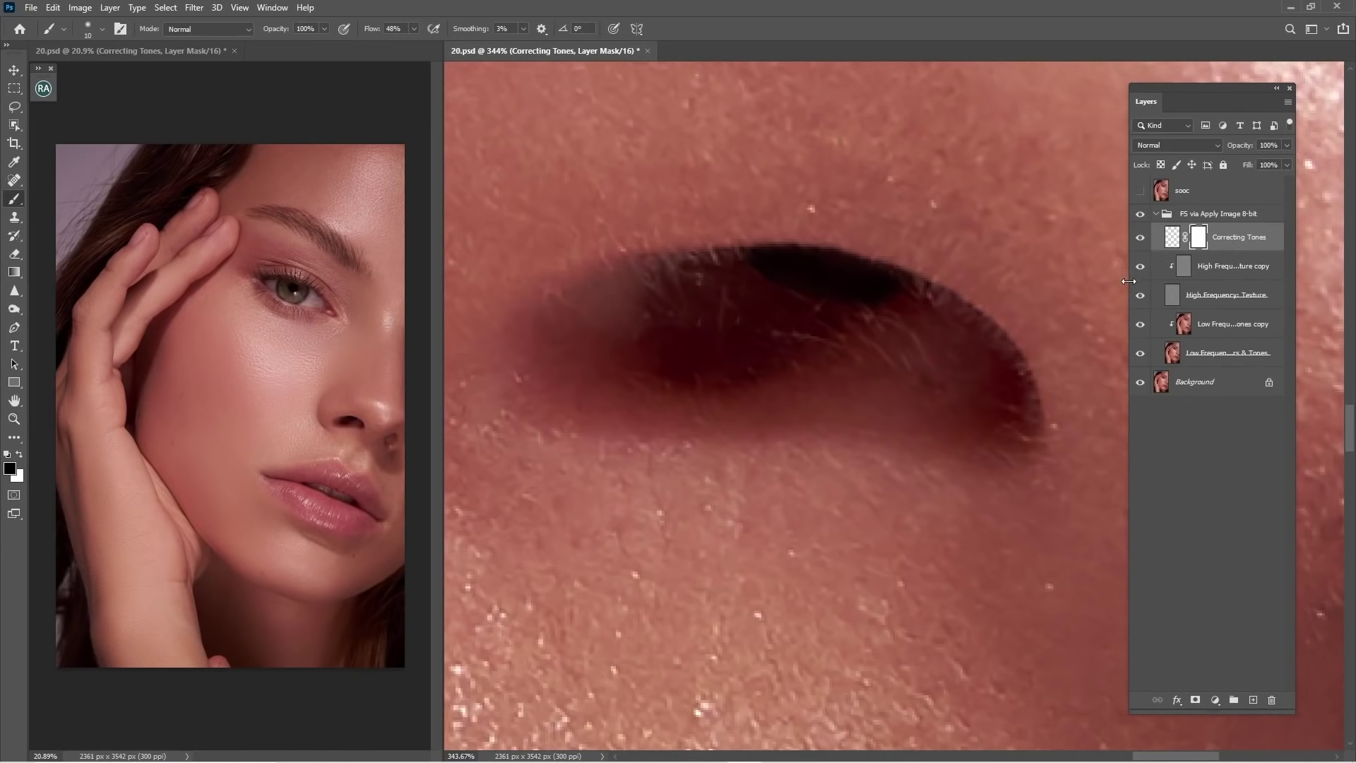
- Hide both High Frequency layers and set a size 45 Mixer Brush on the Low Frequency: Colors & Tones copy layer
{"action": "left_click_drag", "start_coordinate": [1139, 269], "coordinate": [1140, 295]}
{"action": "left_click", "coordinate": [1217, 332]}
{"action": "key", "text": "ctrl+space"}
{"action": "left_click_drag", "start_coordinate": [956, 349], "coordinate": [876, 321]}
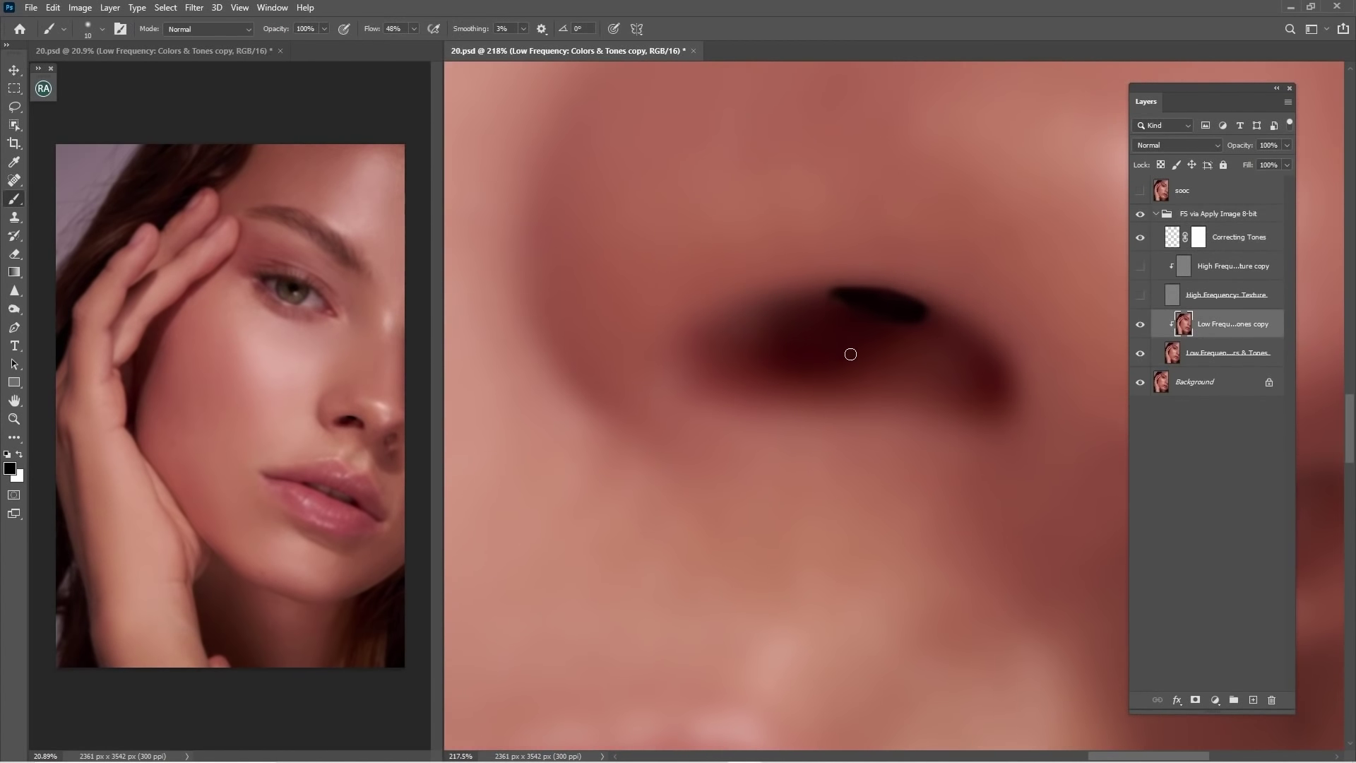
{"action": "key", "text": "shift+b"}
{"action": "key", "text": "bracketleft"}
{"action": "key", "text": "bracketleft"}
{"action": "key", "text": "bracketleft"}
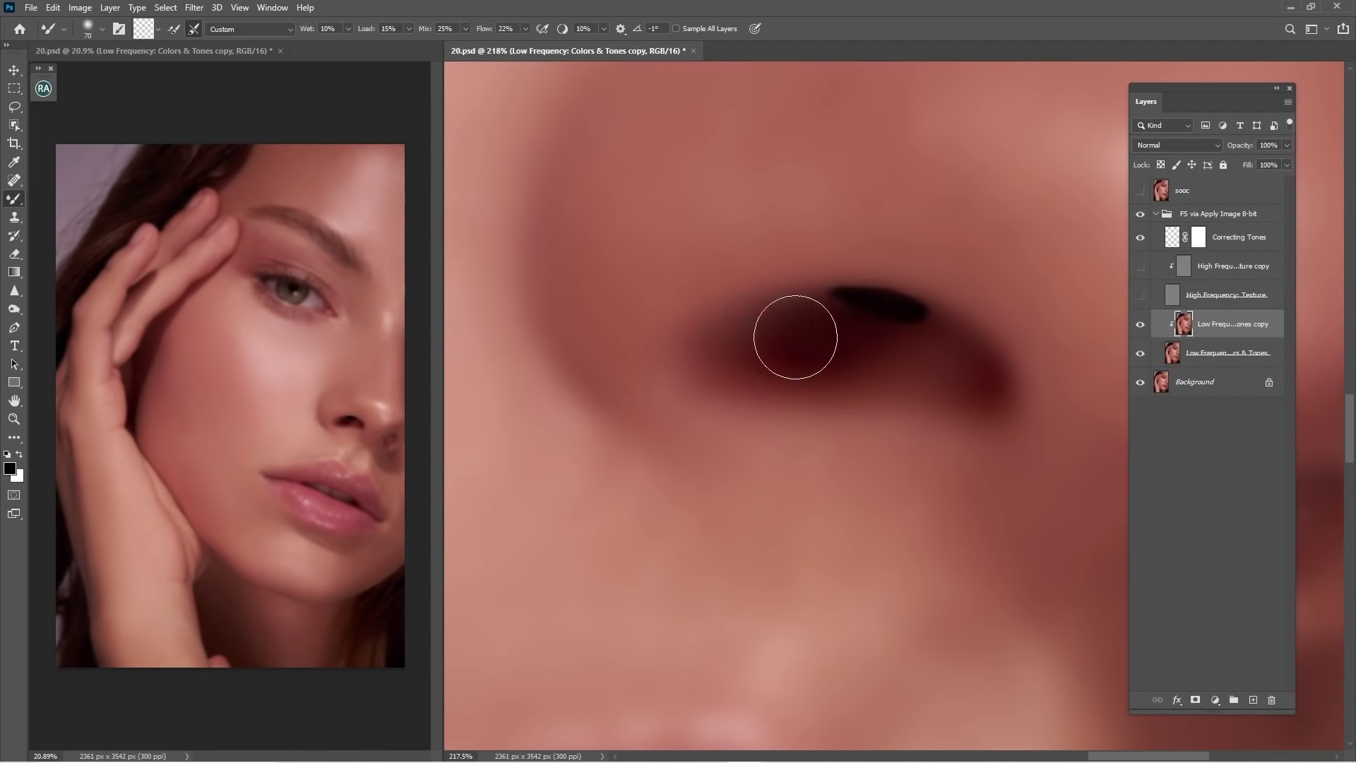
{"action": "key", "text": "bracketleft"}
{"action": "key", "text": "bracketleft"}
{"action": "key", "text": "bracketleft"}
- Show both High Frequency layers and smooth away the fine nostril hairs with the Mixer Brush on the High Frequency: Texture copy layer
{"action": "left_click", "coordinate": [1140, 295]}
{"action": "left_click", "coordinate": [1204, 269]}
{"action": "left_click", "coordinate": [1139, 267]}
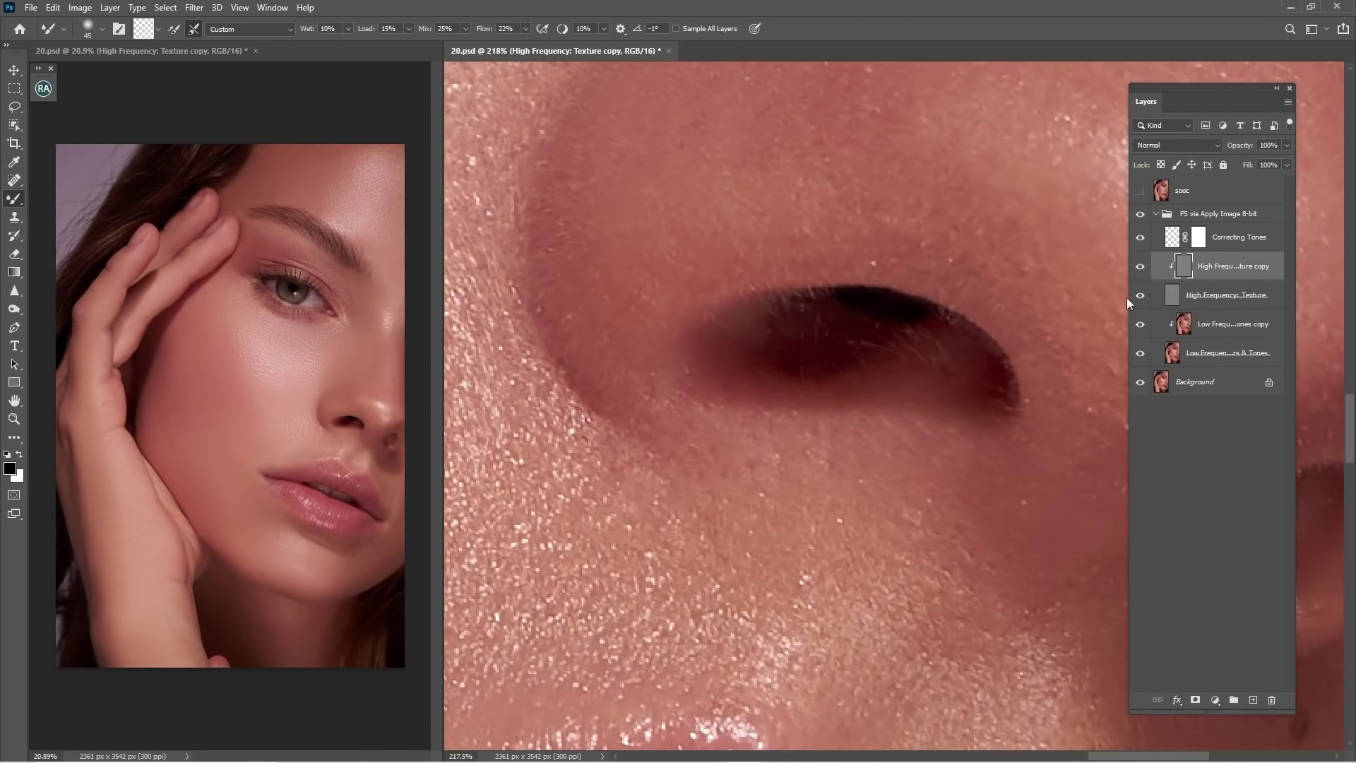
{"action": "left_click_drag", "start_coordinate": [899, 375], "coordinate": [821, 379]}
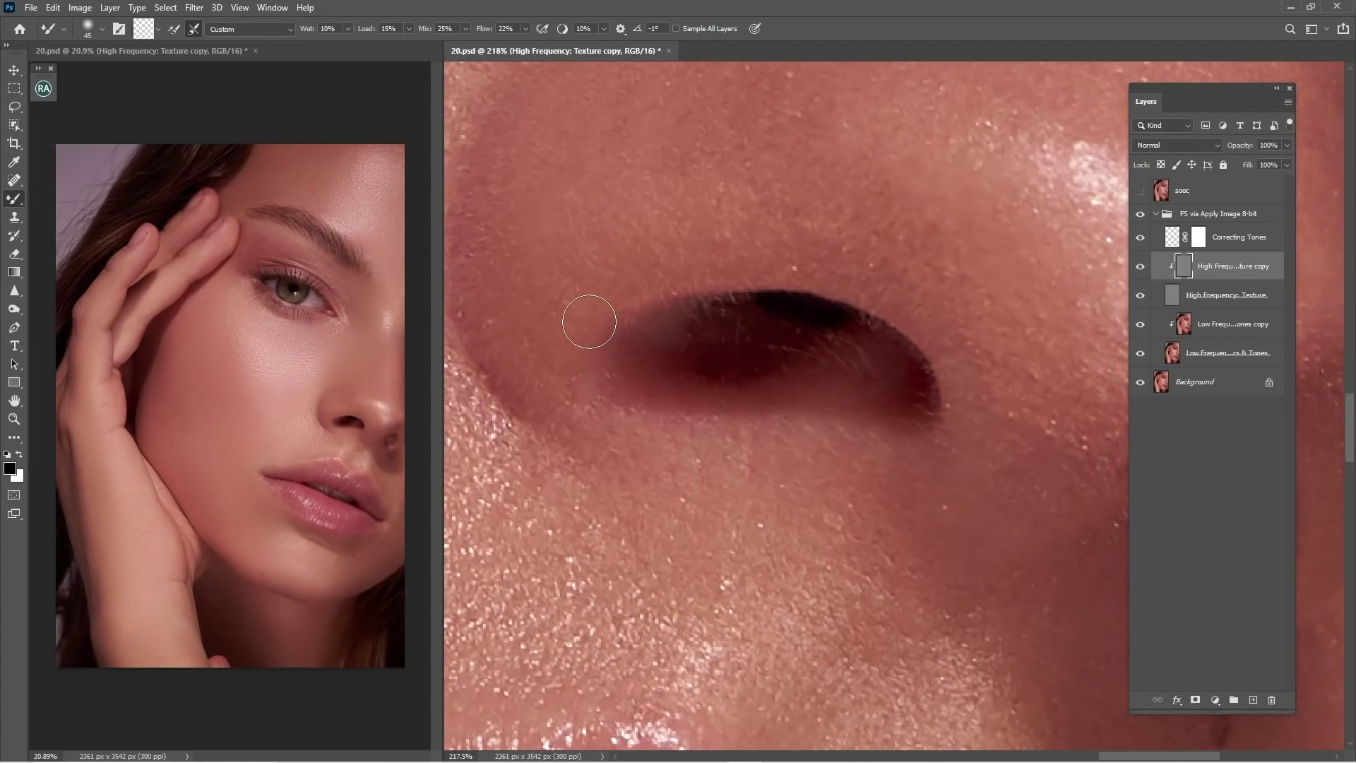
{"action": "key", "text": "bracketright"}
{"action": "mouse_move", "coordinate": [643, 393]}
{"action": "left_mouse_down"}
{"action": "mouse_move", "coordinate": [783, 363]}
{"action": "mouse_move", "coordinate": [874, 364]}
{"action": "mouse_move", "coordinate": [681, 328]}
{"action": "left_mouse_up"}
{"action": "left_click", "coordinate": [1140, 215]}
{"action": "left_click", "coordinate": [1140, 216]}
- On the Low Frequency: Colors & Tones copy layer, darken the nostril opening's faded edge with a sampled dark red and a 10% opacity Brush
{"action": "left_click", "coordinate": [1211, 327]}
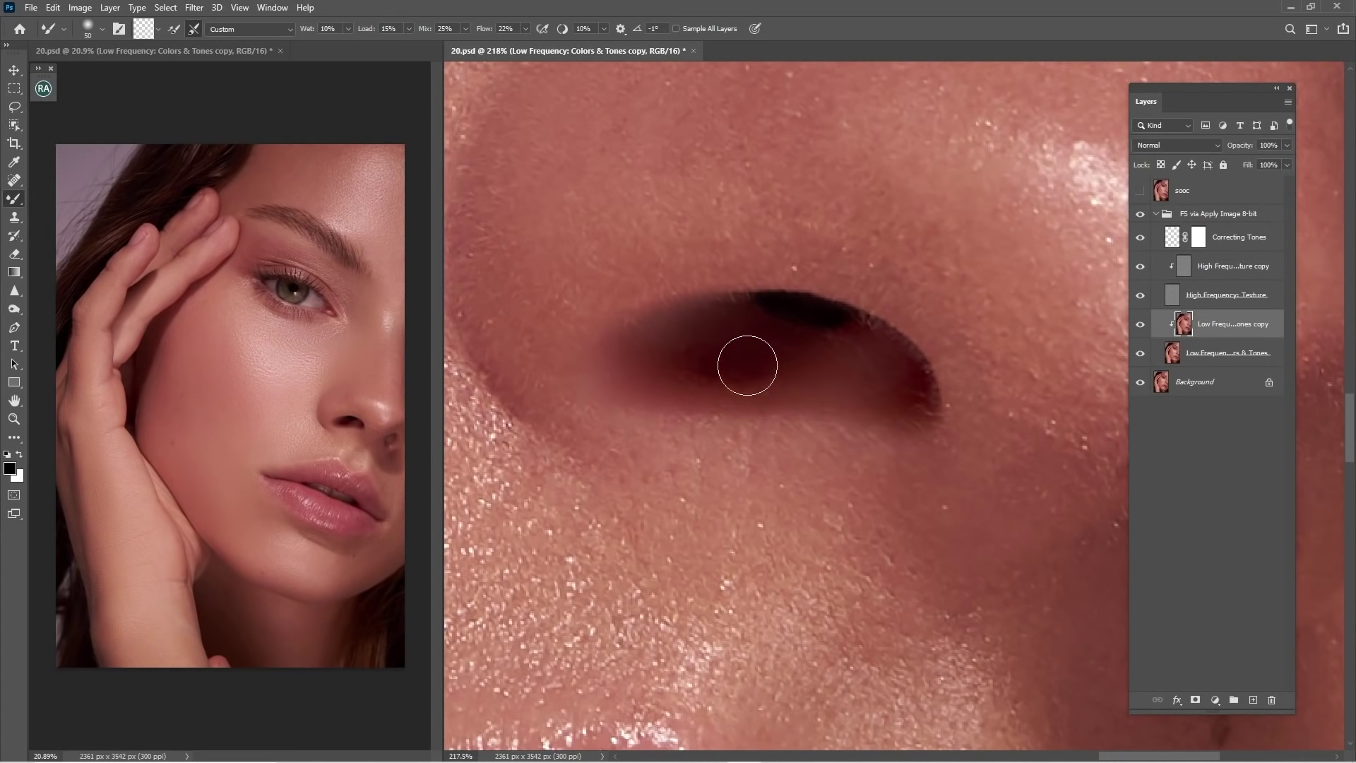
{"action": "key", "text": "i"}
{"action": "key", "text": "b"}
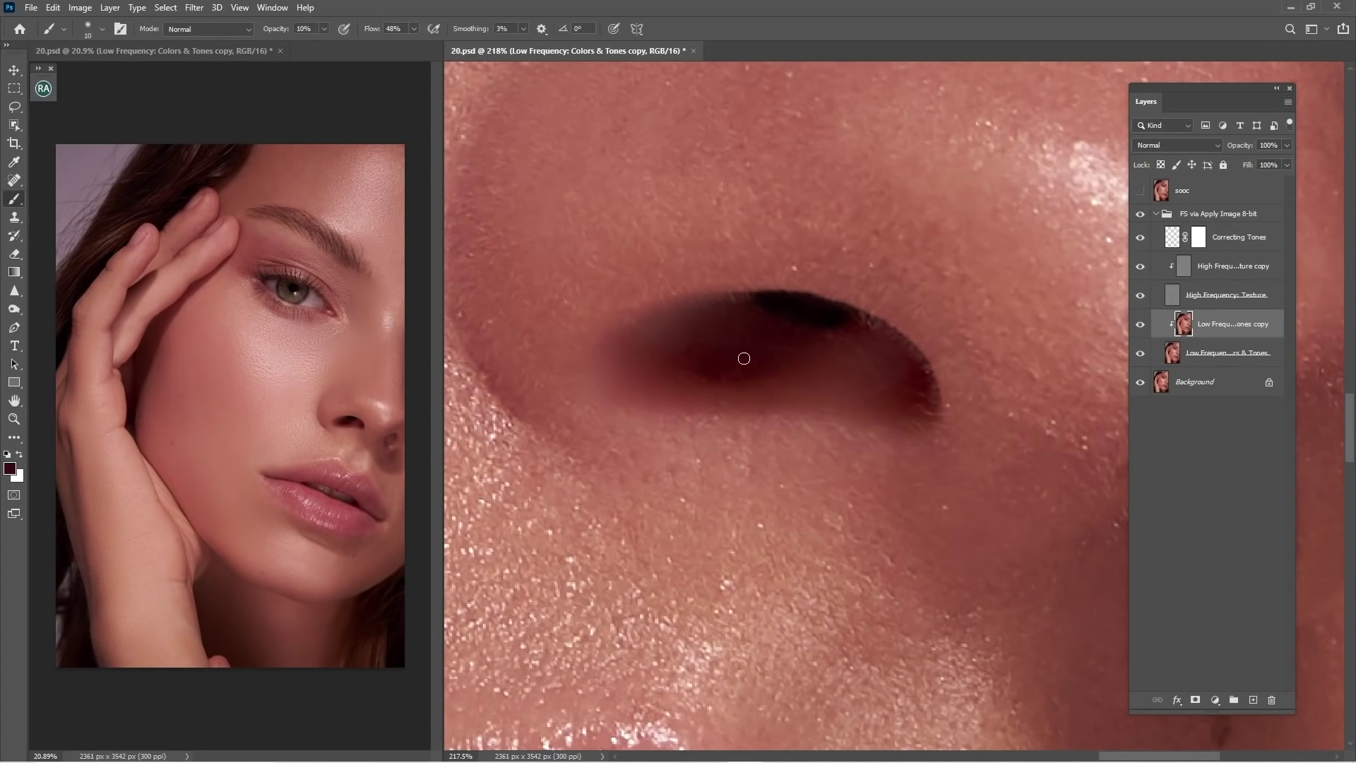
{"action": "key", "text": "]"}
{"action": "mouse_move", "coordinate": [712, 306]}
{"action": "left_mouse_down"}
{"action": "mouse_move", "coordinate": [654, 328]}
{"action": "mouse_move", "coordinate": [690, 315]}
{"action": "mouse_move", "coordinate": [665, 361]}
{"action": "mouse_move", "coordinate": [666, 321]}
{"action": "mouse_move", "coordinate": [731, 308]}
{"action": "mouse_move", "coordinate": [779, 354]}
{"action": "mouse_move", "coordinate": [672, 348]}
{"action": "mouse_move", "coordinate": [689, 374]}
{"action": "mouse_move", "coordinate": [595, 380]}
{"action": "mouse_move", "coordinate": [658, 403]}
{"action": "left_mouse_up"}
{"action": "key", "text": "bracketleft"}
{"action": "key", "text": "bracketright"}
{"action": "key", "text": "bracketright"}
- Blend the nostril's tones using colors sampled from the skin below it and from inside it, with a size 40 Brush at 10% opacity
{"action": "key", "text": "i"}
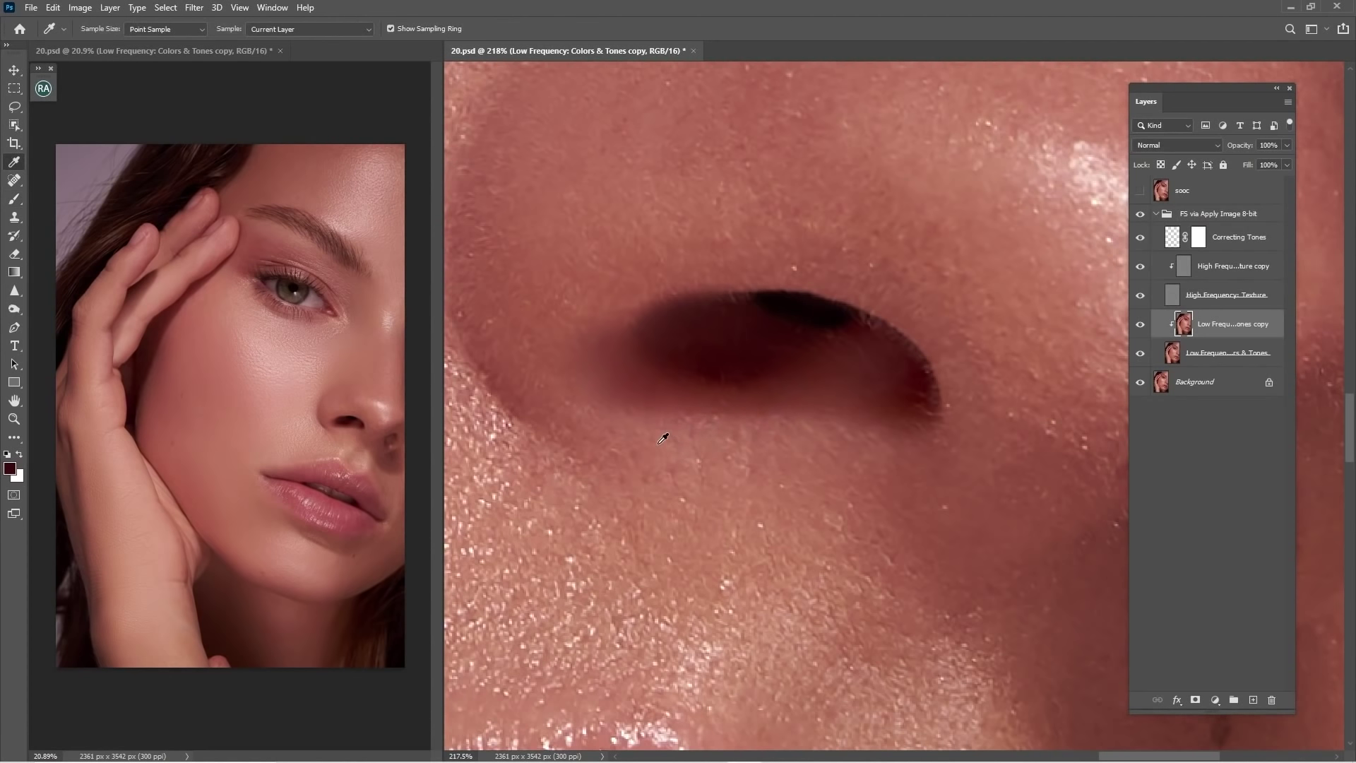
{"action": "key", "text": "b"}
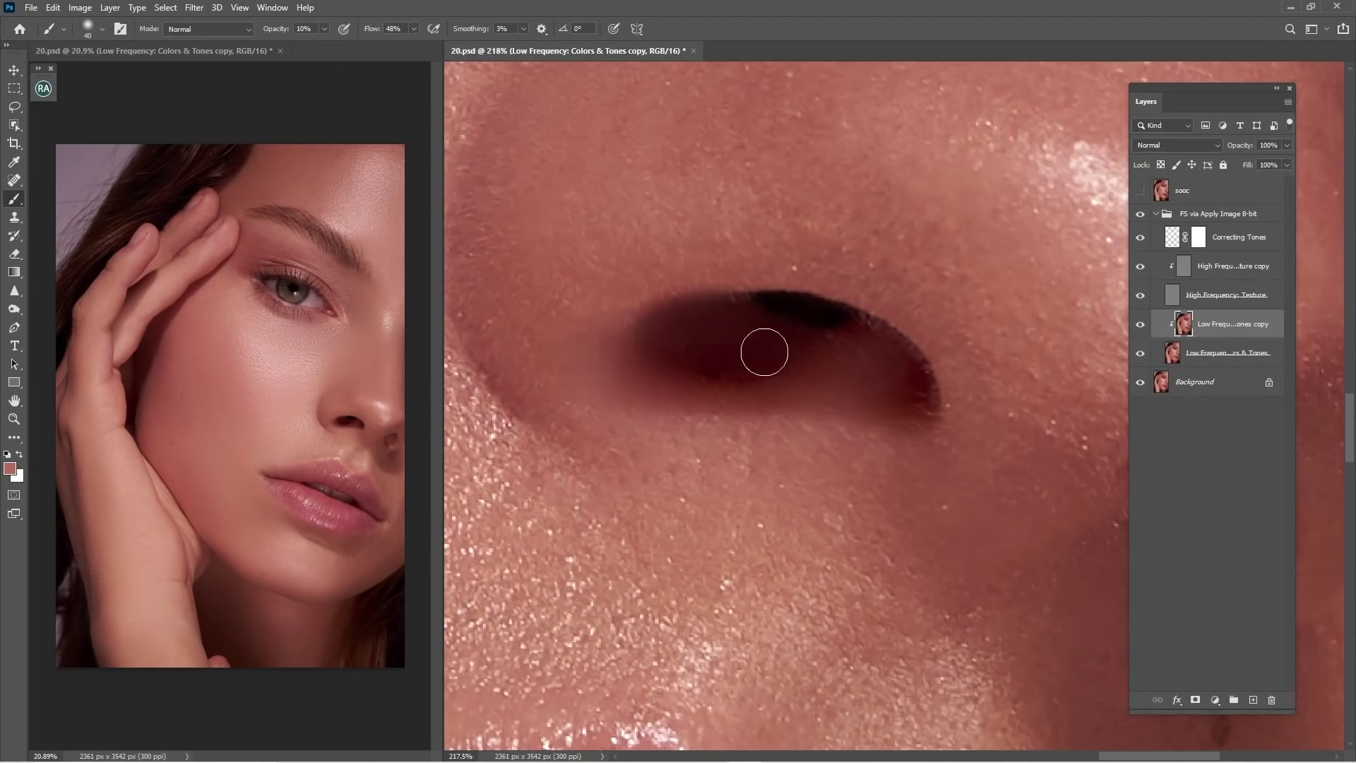
{"action": "key", "text": "i"}
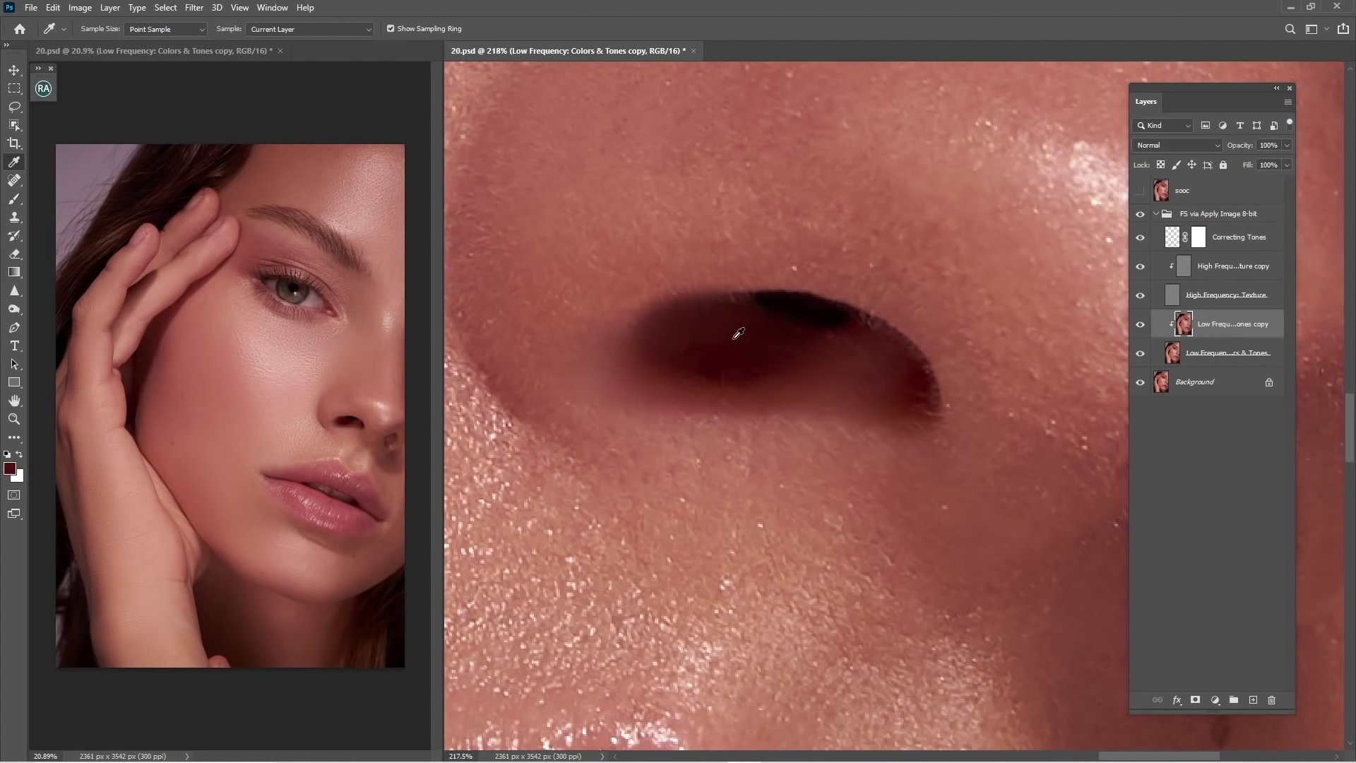
{"action": "key", "text": "b"}
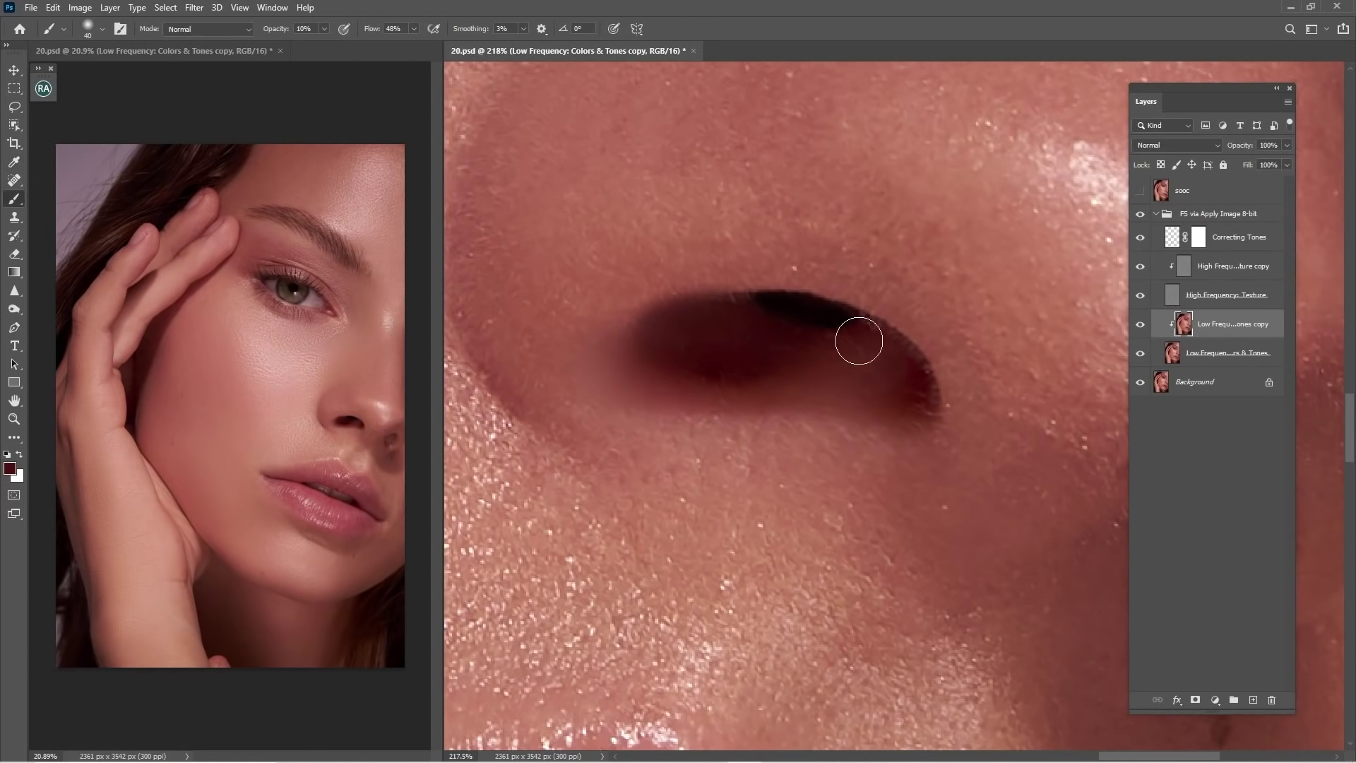
- Even out the tones inside the far nostril with sampled dark red tones on the Low Frequency: Colors & Tones copy layer
{"action": "left_click_drag", "start_coordinate": [947, 333], "coordinate": [625, 266]}
{"action": "left_click_drag", "start_coordinate": [947, 368], "coordinate": [809, 269]}
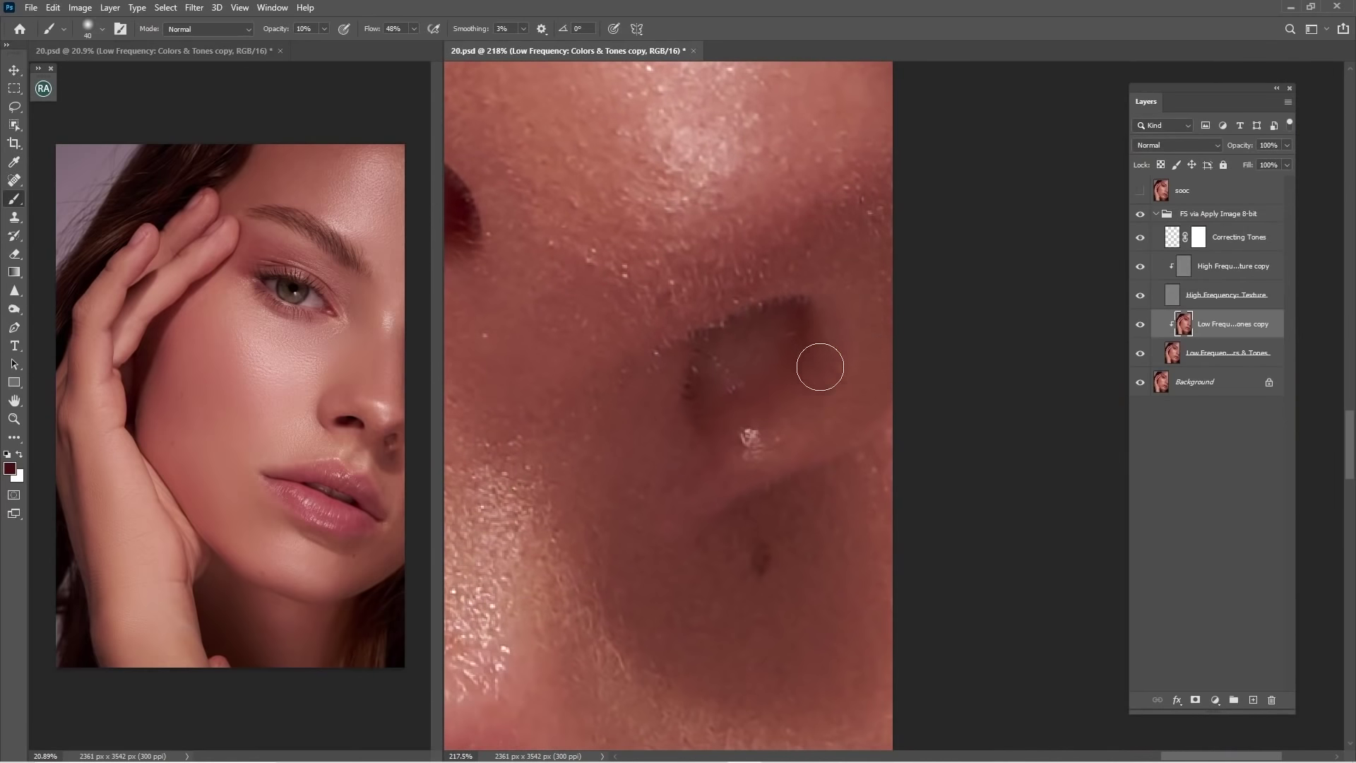
{"action": "mouse_move", "coordinate": [820, 367]}
{"action": "left_mouse_down"}
{"action": "mouse_move", "coordinate": [829, 340]}
{"action": "mouse_move", "coordinate": [817, 324]}
{"action": "left_mouse_up"}
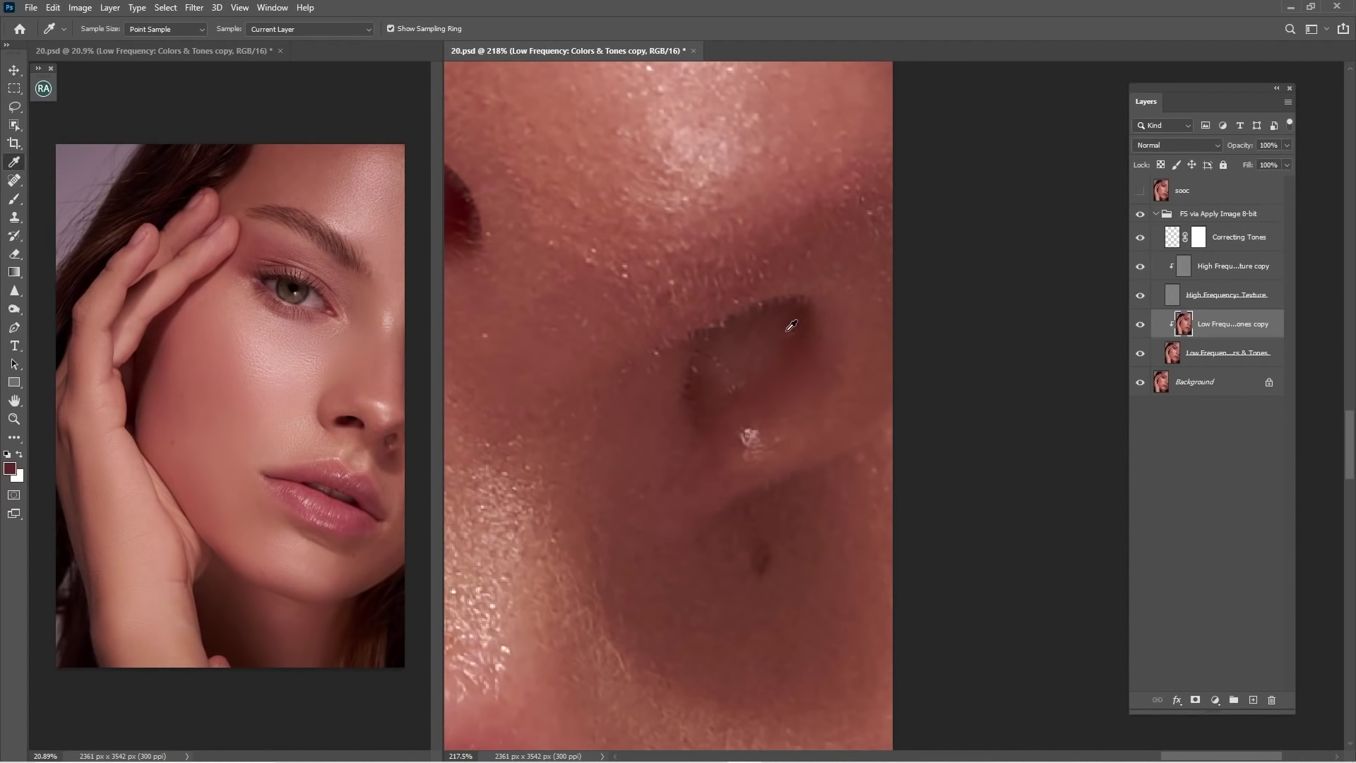
{"action": "key", "text": "b"}
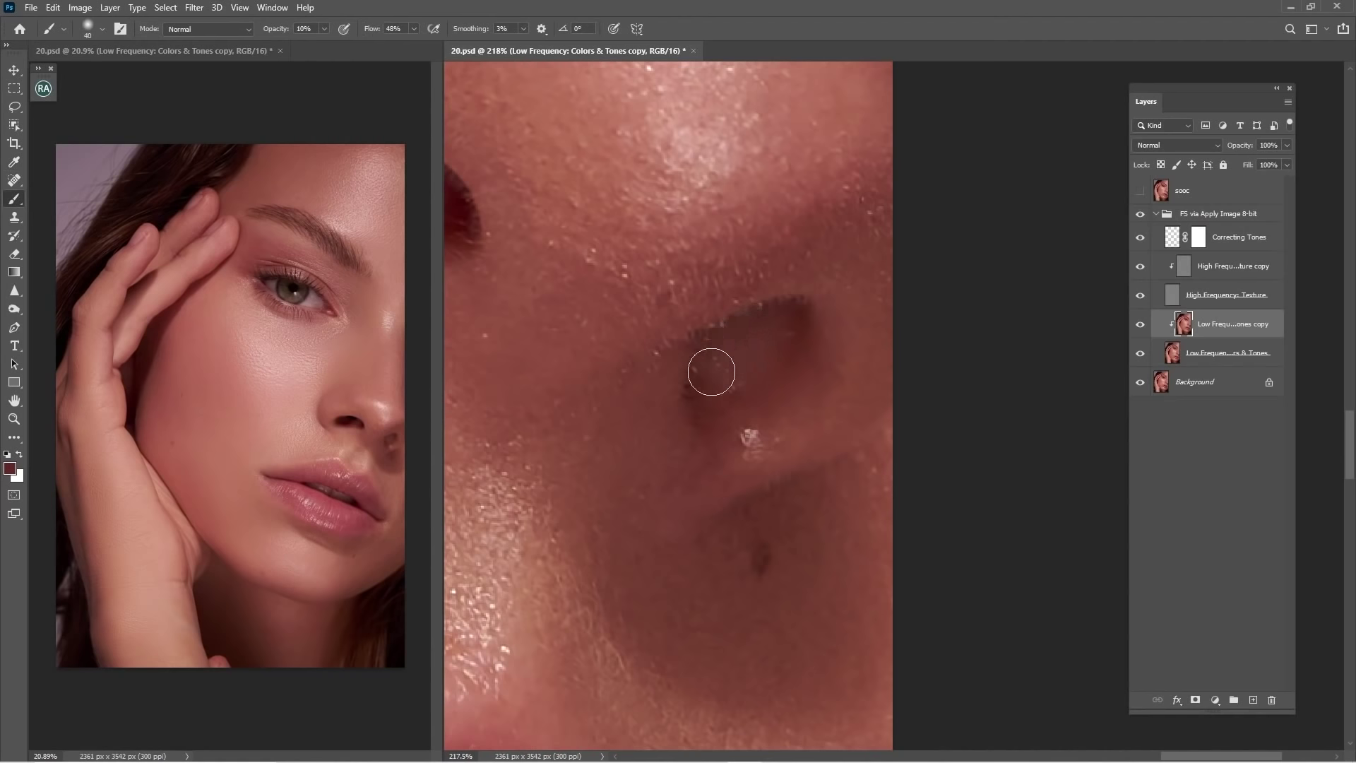
- Remove hairs and bright specks in and around the far nostril with the Spot Healing Brush on the High Frequency: Texture copy layer
{"action": "key", "text": "ctrl+0"}
{"action": "key", "text": "z"}
{"action": "left_click_drag", "start_coordinate": [1031, 424], "coordinate": [730, 305]}
{"action": "left_click_drag", "start_coordinate": [839, 337], "coordinate": [953, 452]}
{"action": "left_click", "coordinate": [1226, 274]}
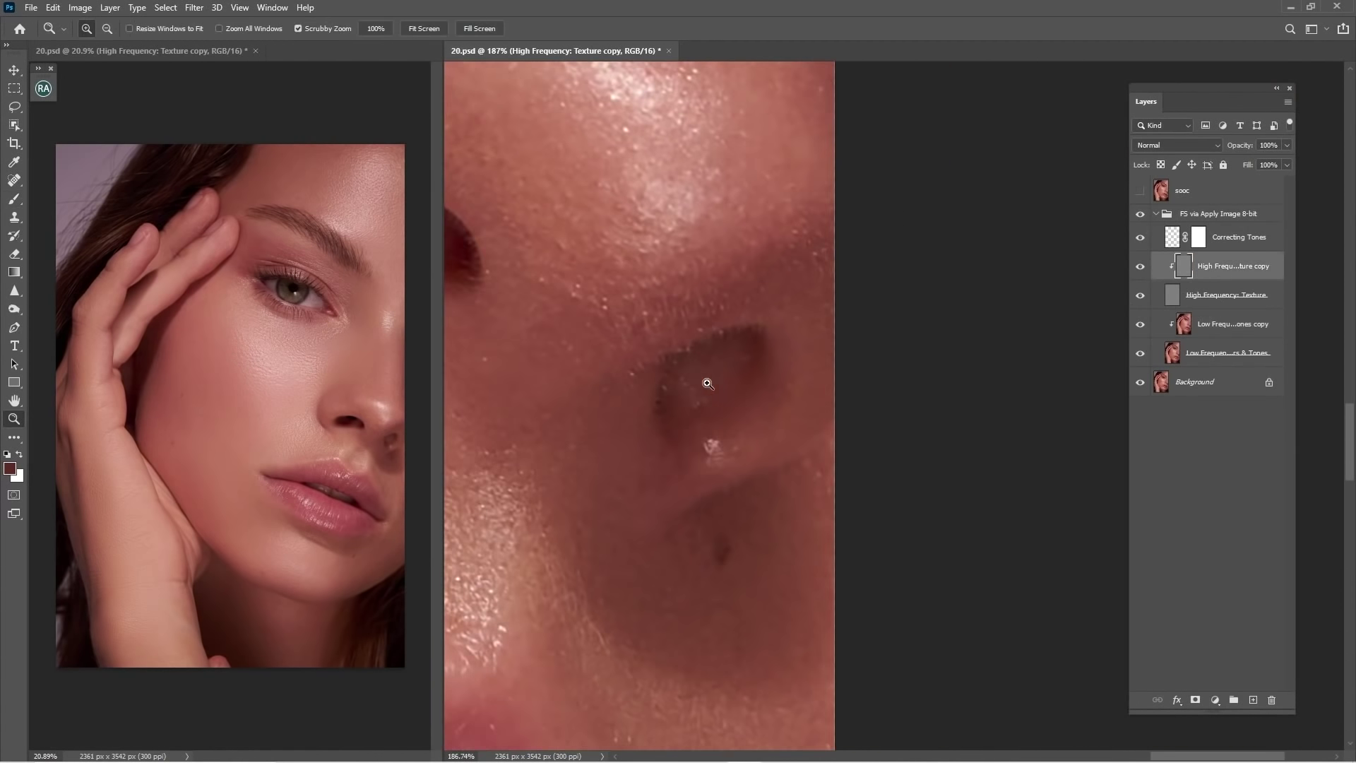
{"action": "left_click_drag", "start_coordinate": [685, 379], "coordinate": [701, 418]}
{"action": "key", "text": "j"}
{"action": "mouse_move", "coordinate": [665, 375]}
{"action": "left_mouse_down"}
{"action": "mouse_move", "coordinate": [695, 394]}
{"action": "mouse_move", "coordinate": [664, 395]}
{"action": "mouse_move", "coordinate": [710, 417]}
{"action": "left_mouse_up"}
{"action": "left_click", "coordinate": [646, 420]}
{"action": "key", "text": "["}
{"action": "left_click", "coordinate": [684, 384]}
{"action": "mouse_move", "coordinate": [715, 357]}
{"action": "left_mouse_down"}
{"action": "mouse_move", "coordinate": [719, 337]}
{"action": "mouse_move", "coordinate": [755, 355]}
{"action": "left_mouse_up"}
{"action": "left_click_drag", "start_coordinate": [627, 375], "coordinate": [617, 370]}
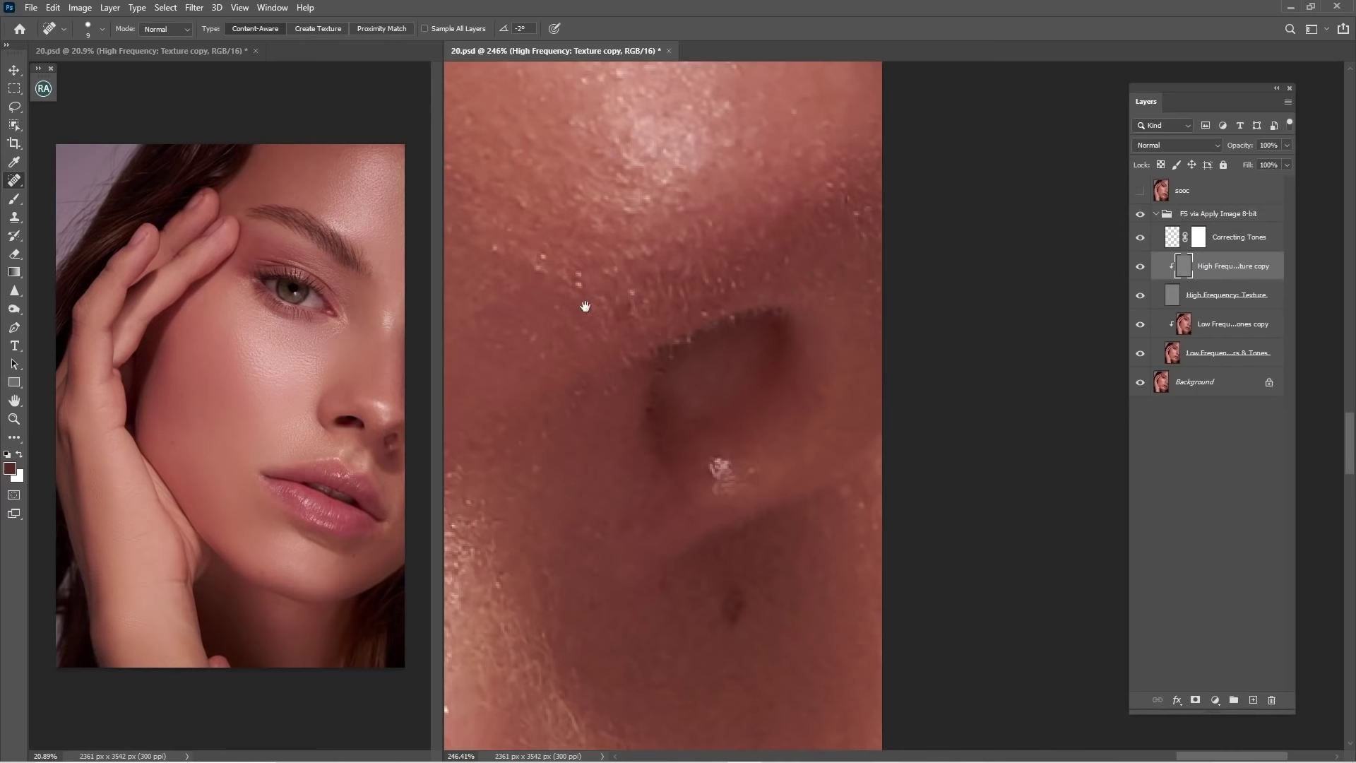
- Reduce the Correcting Tones layer's opacity to 70% while checking the near nostril
{"action": "left_click_drag", "start_coordinate": [583, 299], "coordinate": [926, 343]}
{"action": "left_click_drag", "start_coordinate": [668, 286], "coordinate": [785, 377]}
{"action": "mouse_move", "coordinate": [780, 337]}
{"action": "left_mouse_down"}
{"action": "mouse_move", "coordinate": [766, 330]}
{"action": "mouse_move", "coordinate": [800, 310]}
{"action": "left_mouse_up"}
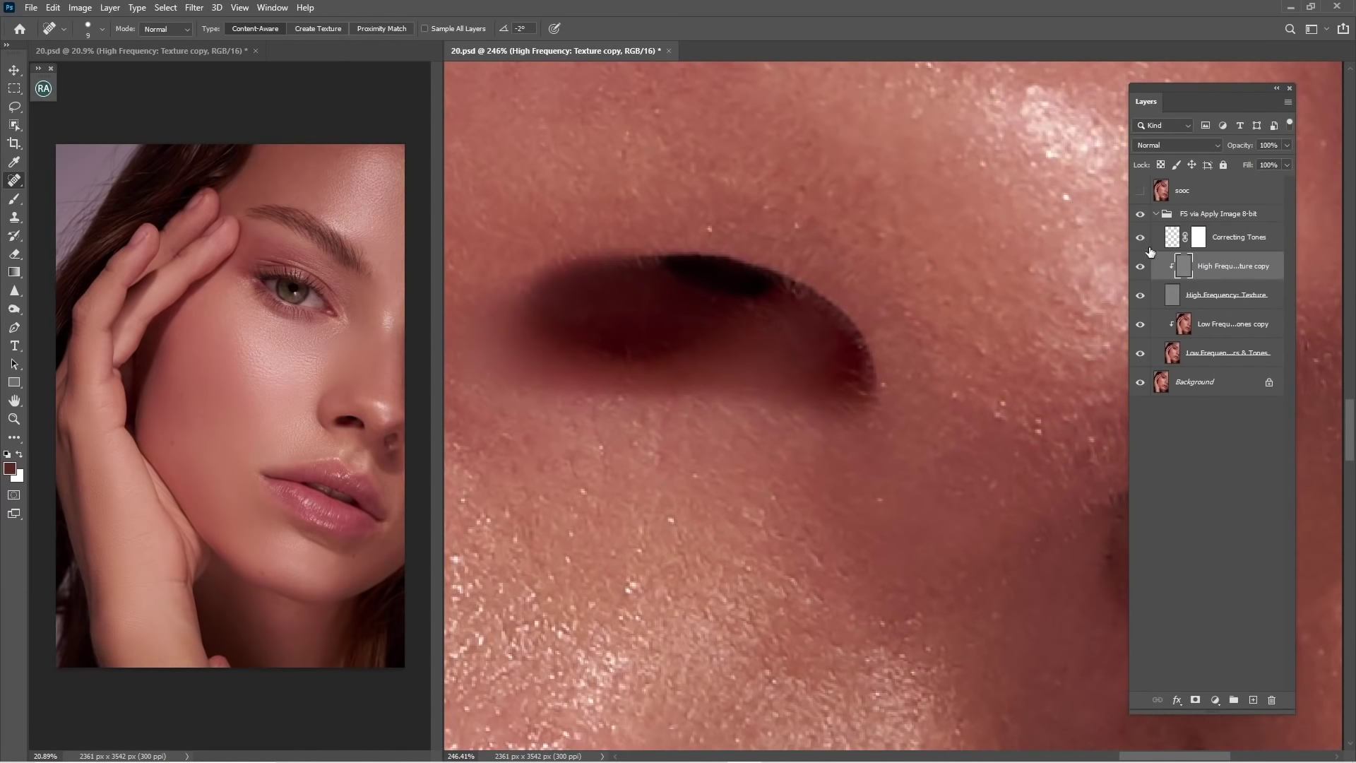
{"action": "left_click", "coordinate": [1199, 238]}
{"action": "left_click_drag", "start_coordinate": [1249, 150], "coordinate": [1225, 156]}
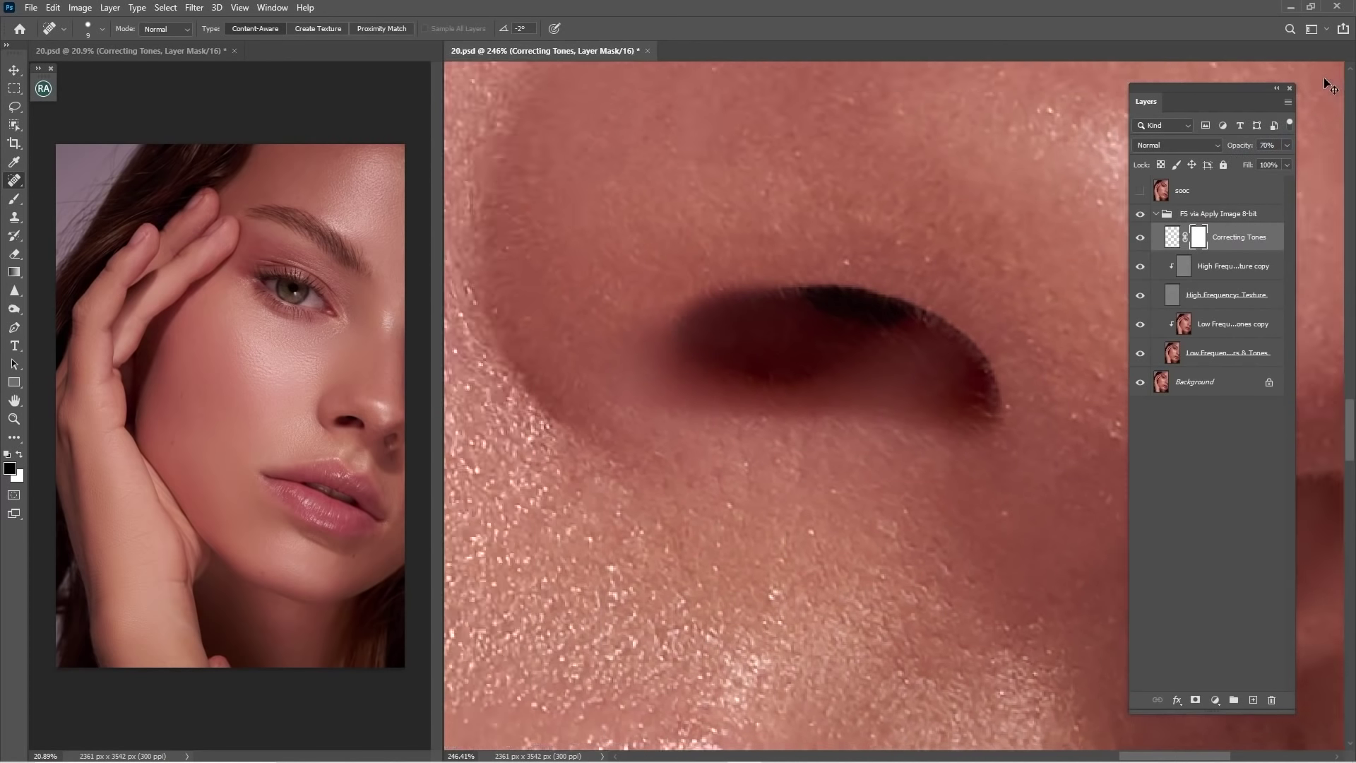
- Collapse the FS via Apply Image 8-bit group and compare the whole portrait with and without it
{"action": "key", "text": "ctrl+0"}
{"action": "left_click_drag", "start_coordinate": [1007, 353], "coordinate": [1010, 389]}
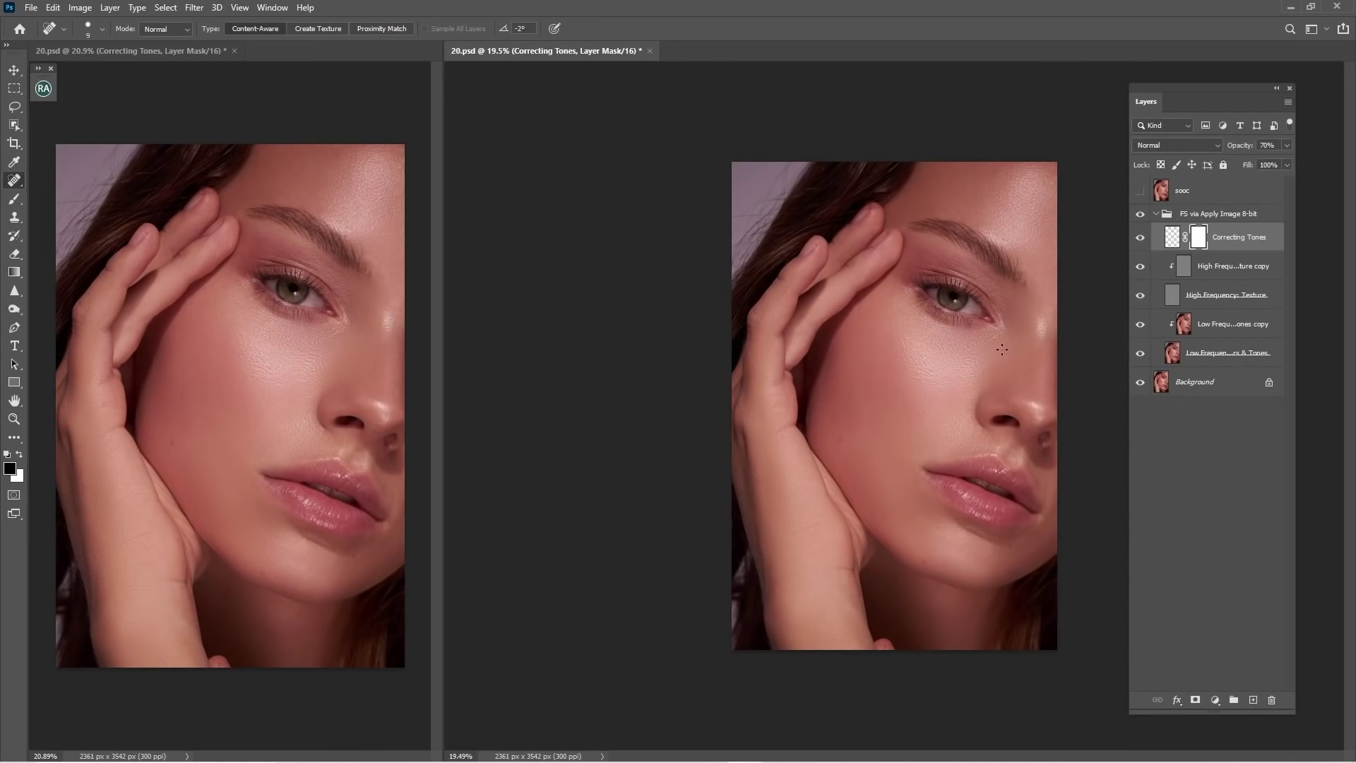
{"action": "left_click", "coordinate": [1156, 215]}
{"action": "left_click", "coordinate": [1141, 215]}
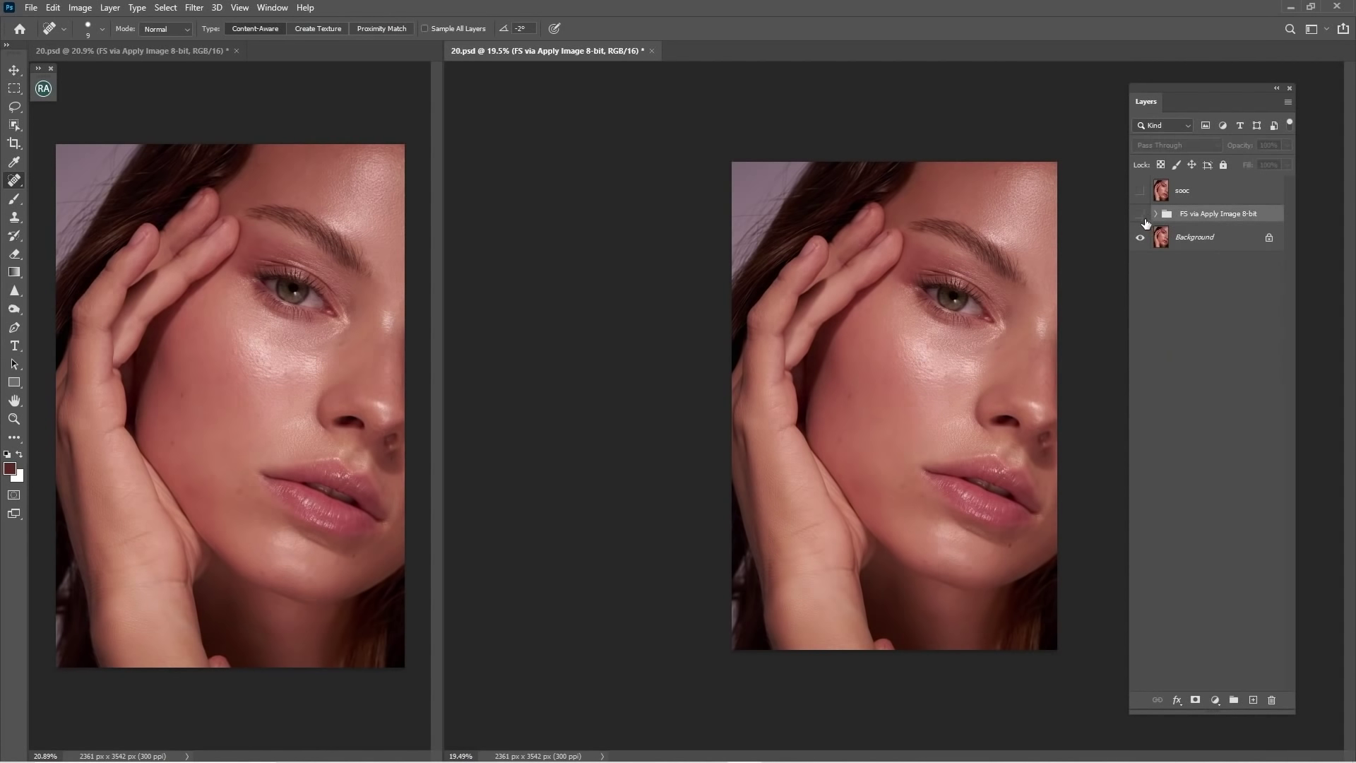
{"action": "left_click", "coordinate": [1141, 214]}
- Clone clean skin texture on the forehead with a size 30 Clone Stamp on the High Frequency: Texture copy layer
{"action": "key", "text": "z"}
{"action": "mouse_move", "coordinate": [999, 176]}
{"action": "left_mouse_down"}
{"action": "mouse_move", "coordinate": [1023, 181]}
{"action": "mouse_move", "coordinate": [1054, 230]}
{"action": "left_mouse_up"}
{"action": "key", "text": "j"}
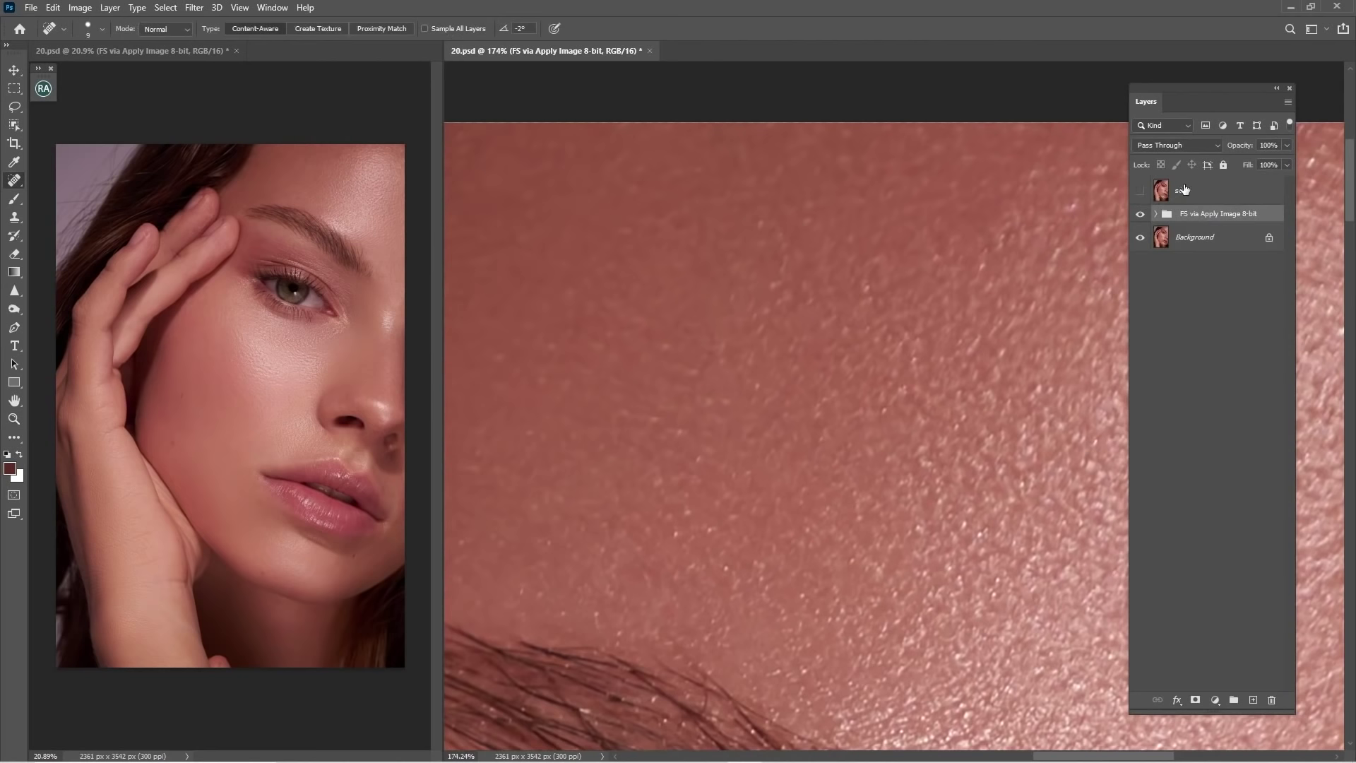
{"action": "left_click", "coordinate": [1156, 214]}
{"action": "left_click", "coordinate": [1233, 265]}
{"action": "key", "text": "s"}
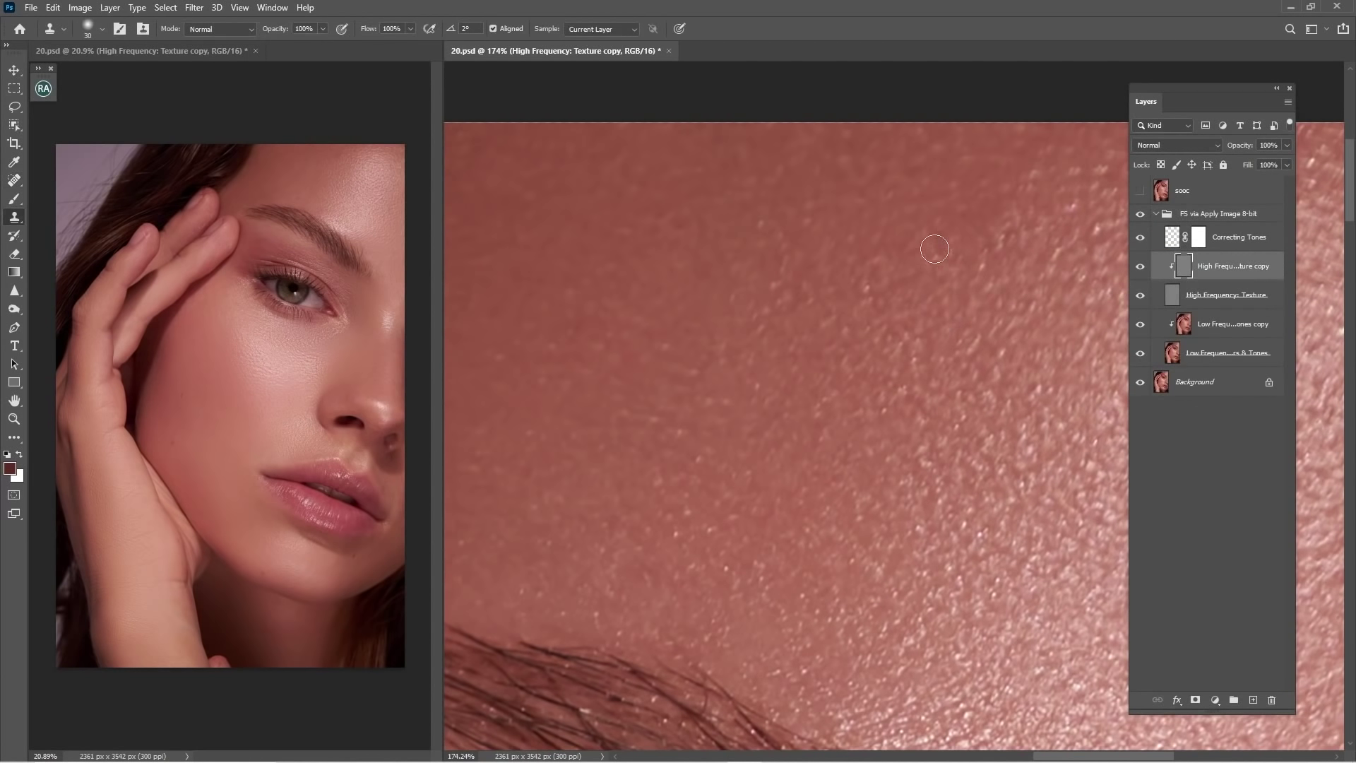
{"action": "left_click_drag", "start_coordinate": [1034, 297], "coordinate": [807, 245]}
{"action": "left_click", "coordinate": [912, 325], "text": "alt"}
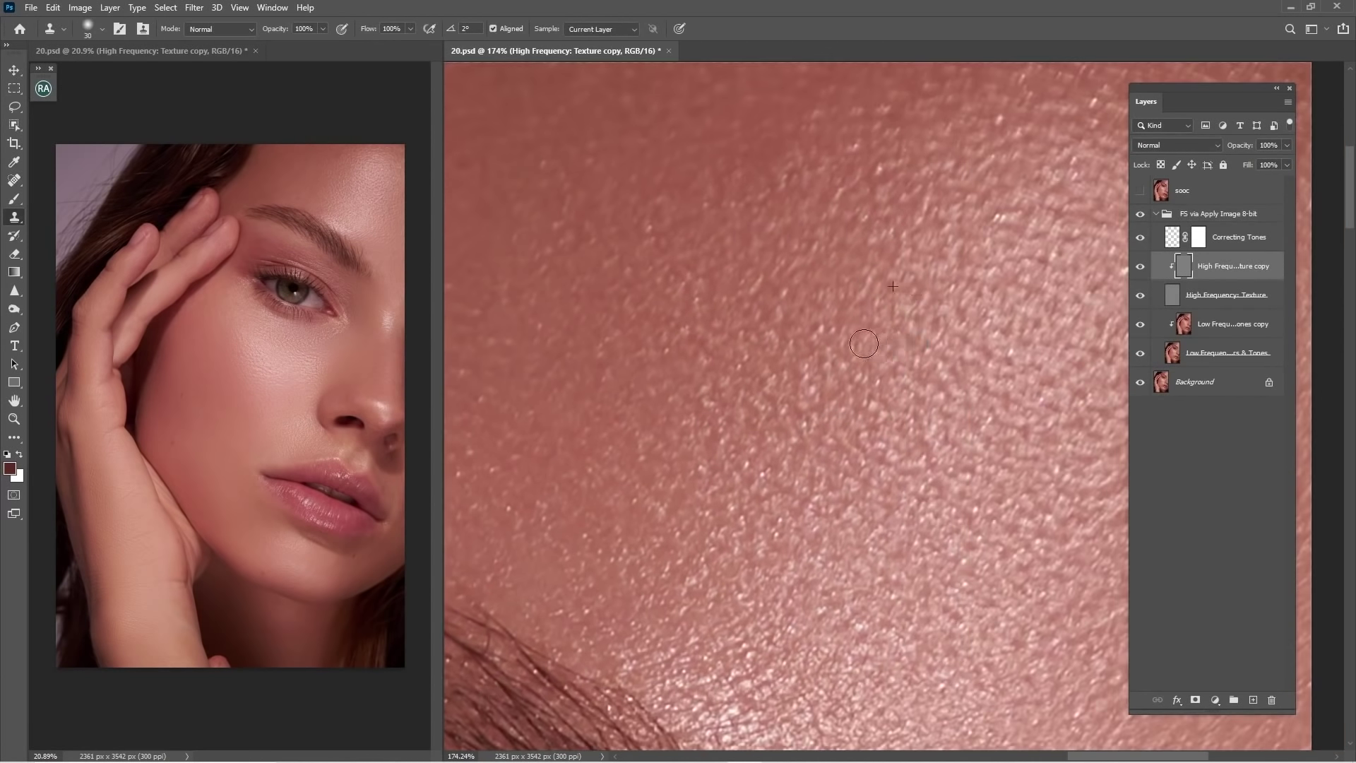
- Toggle the visibility of the FS via Apply Image 8-bit group to review the full portrait before and after retouching
{"action": "key", "text": "ctrl+0"}
{"action": "left_click", "coordinate": [1201, 214]}
{"action": "left_click", "coordinate": [1140, 214]}
{"action": "left_click", "coordinate": [1140, 215]}
{"action": "left_click", "coordinate": [1140, 215]}
{"action": "left_click", "coordinate": [1140, 215]}
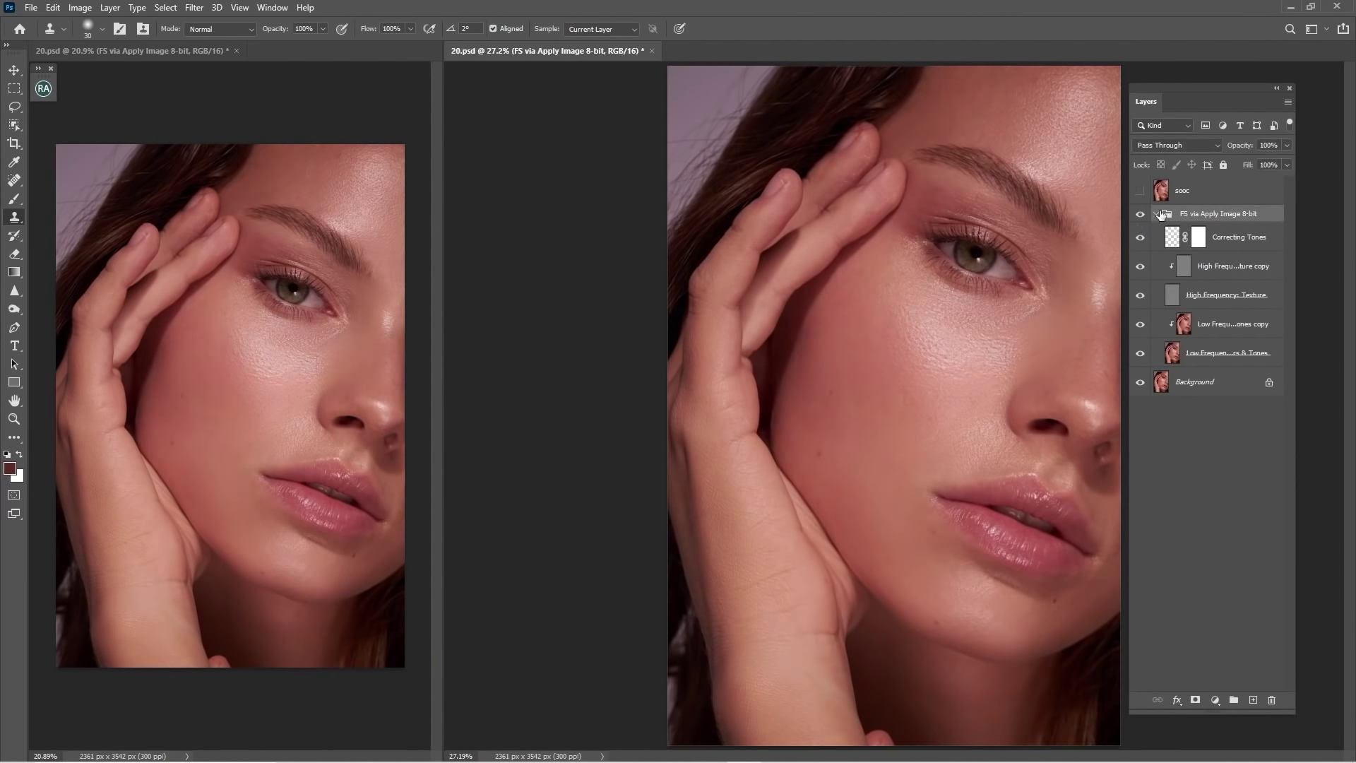
- Collapse the frequency separation group and run D&B Curves Setup from the Beauty Retouch panel to create the dodge and burn layers
{"action": "left_click", "coordinate": [44, 88]}
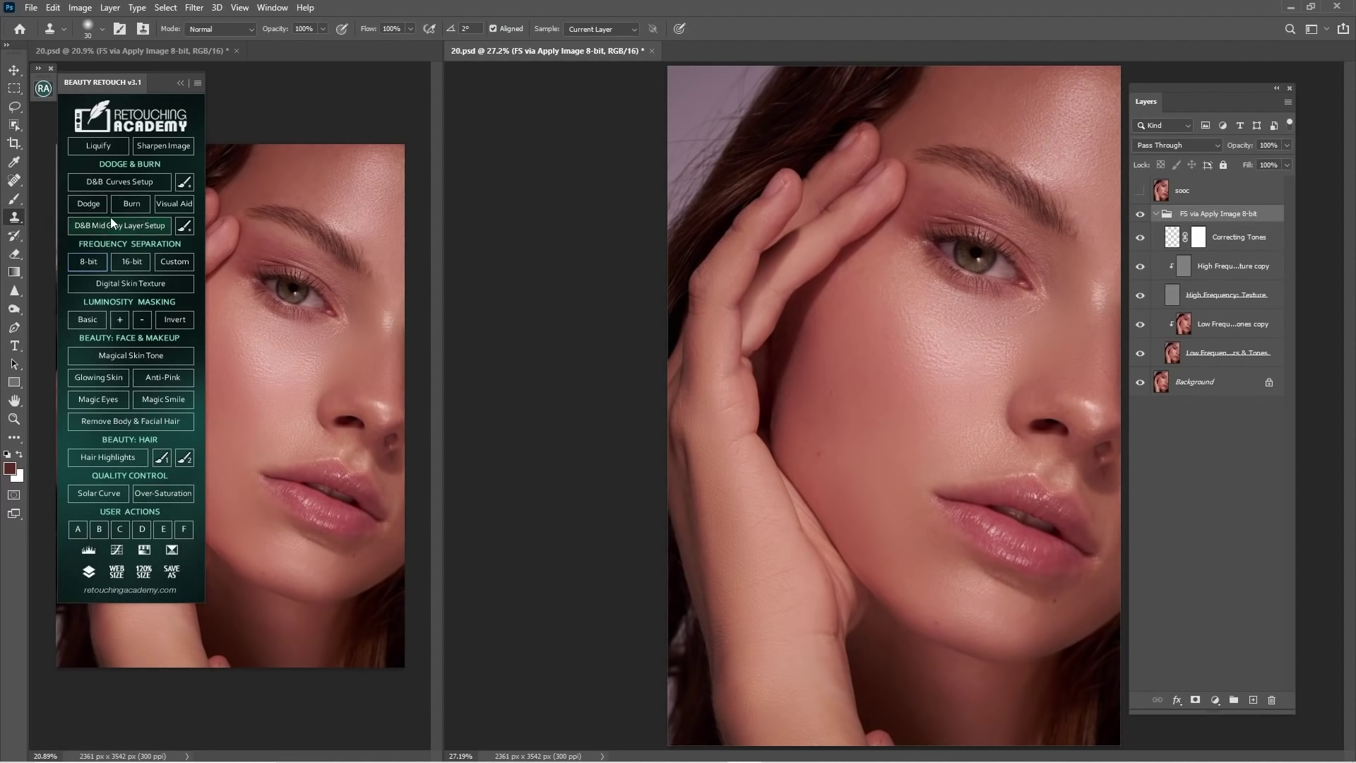
{"action": "left_click_drag", "start_coordinate": [131, 87], "coordinate": [121, 78]}
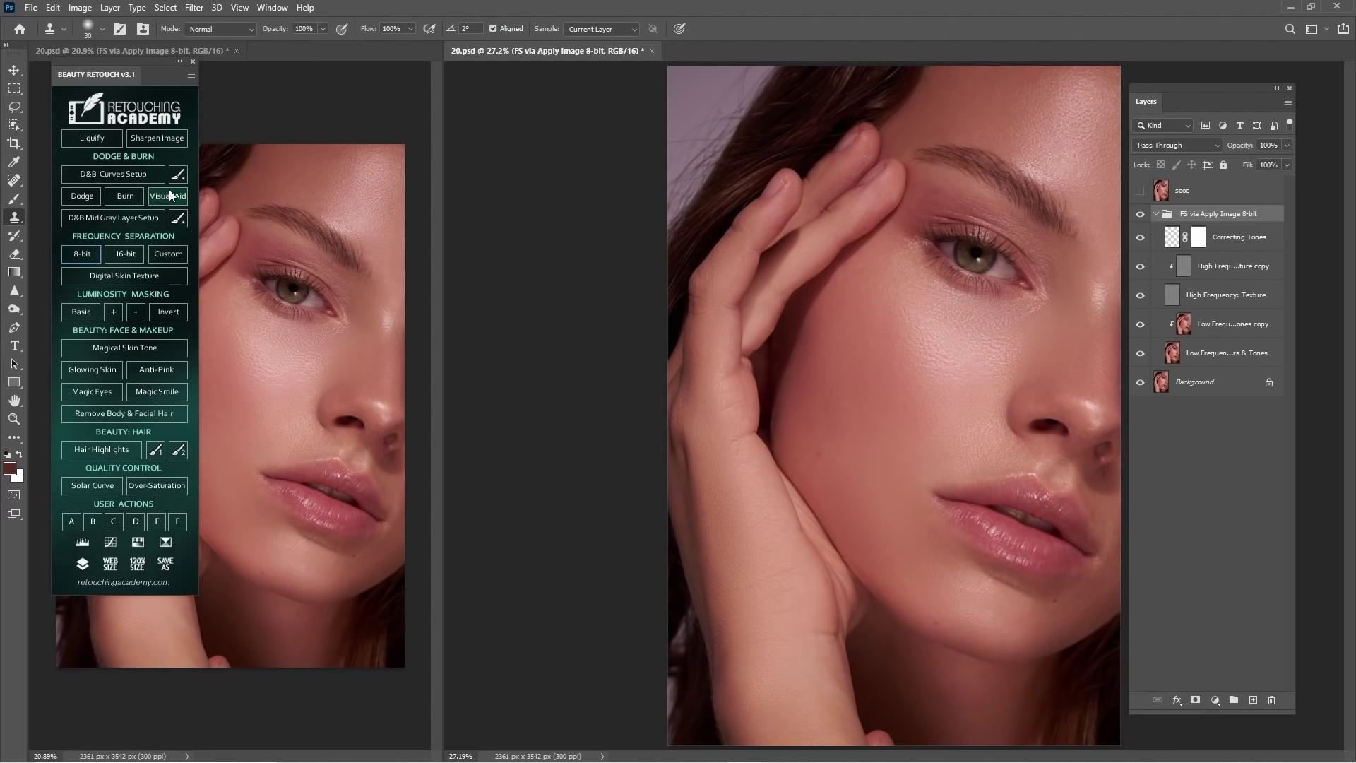
{"action": "left_click", "coordinate": [1158, 215]}
{"action": "left_click", "coordinate": [110, 175]}
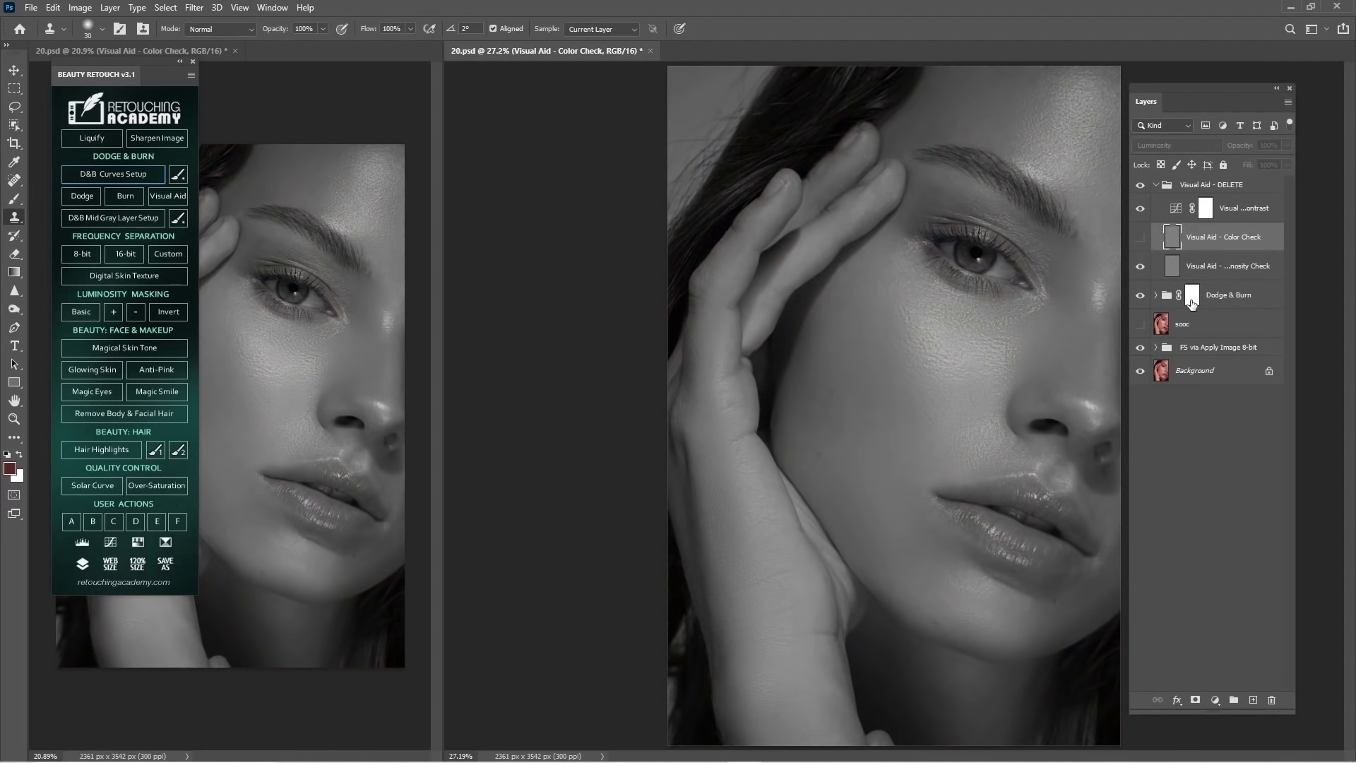
{"action": "left_click", "coordinate": [181, 61]}
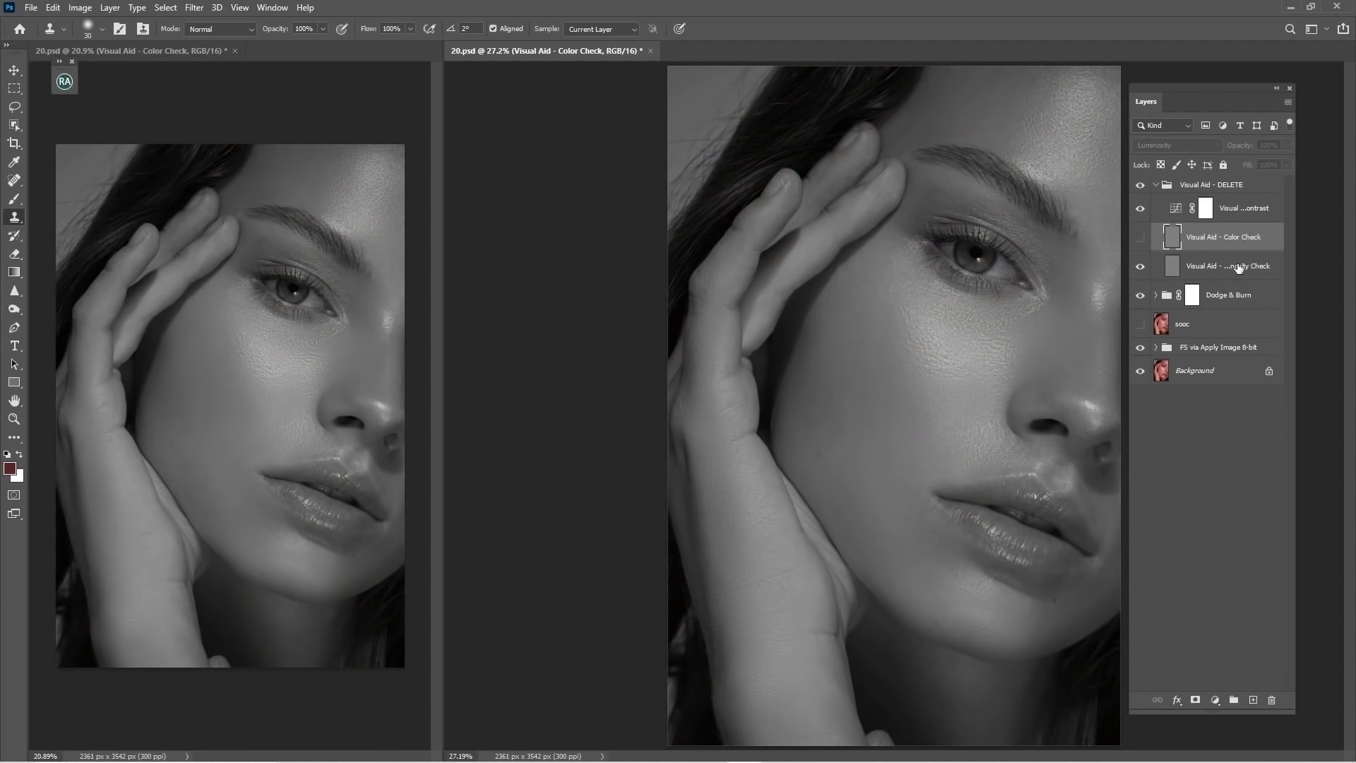
- Hide the Luminosity Check visual aid and select the Dodge Curve mask inside the Dodge & Burn group with the Brush tool
{"action": "left_click", "coordinate": [1160, 303]}
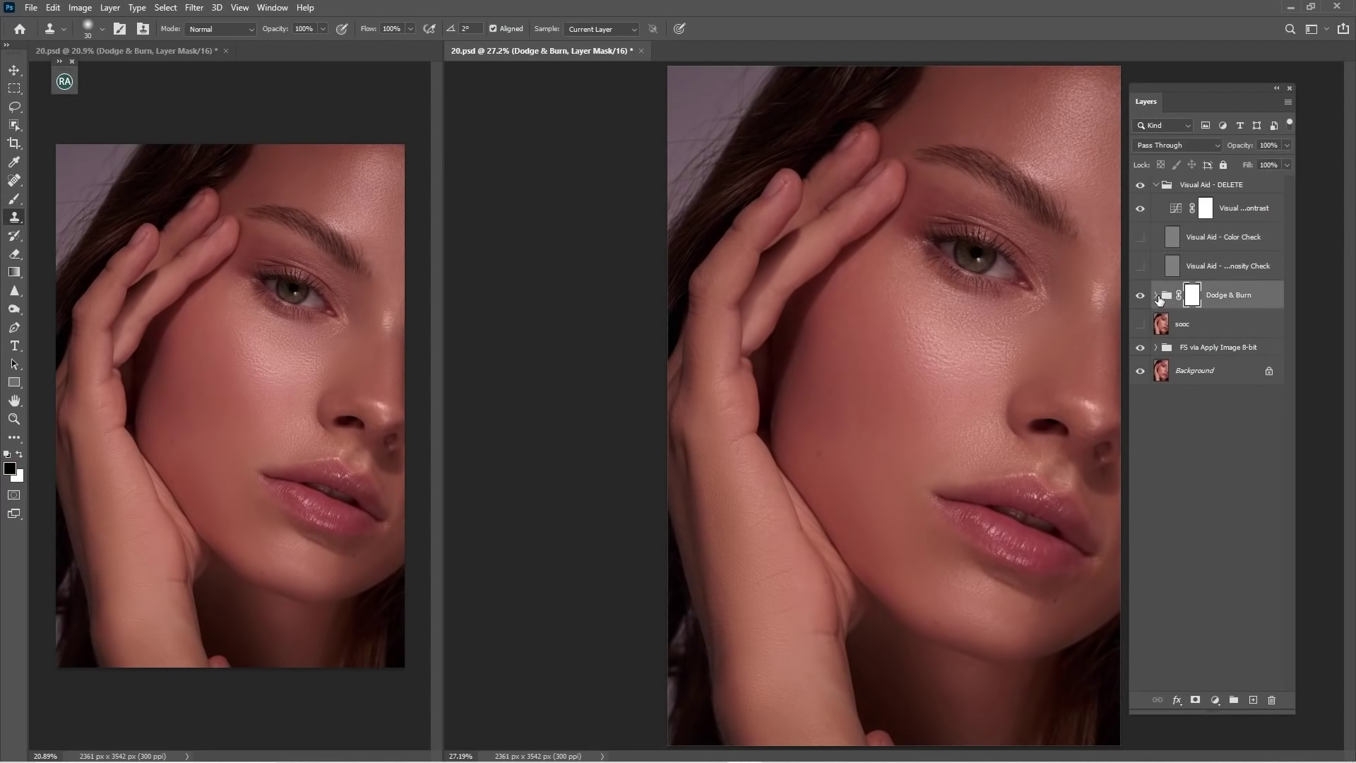
{"action": "left_click", "coordinate": [1156, 295]}
{"action": "left_click", "coordinate": [1206, 327]}
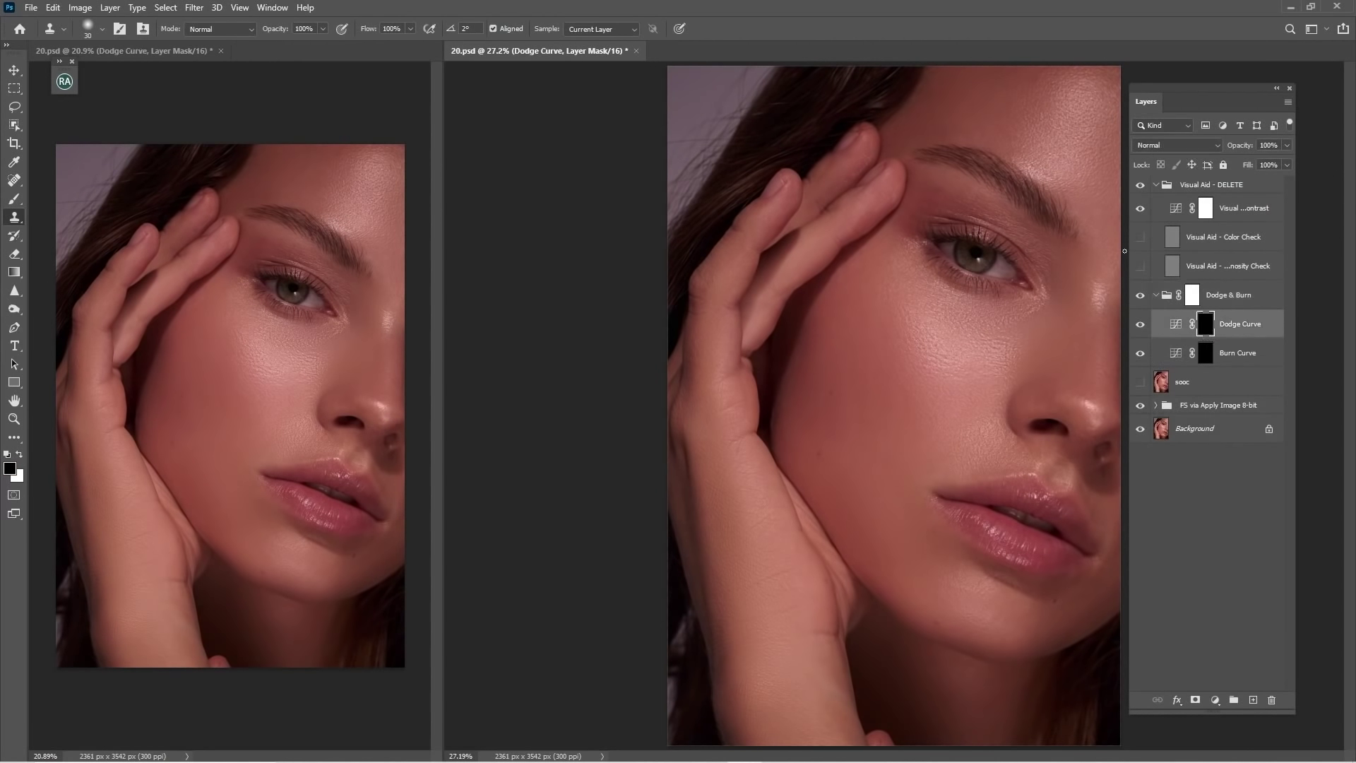
{"action": "key", "text": "b"}
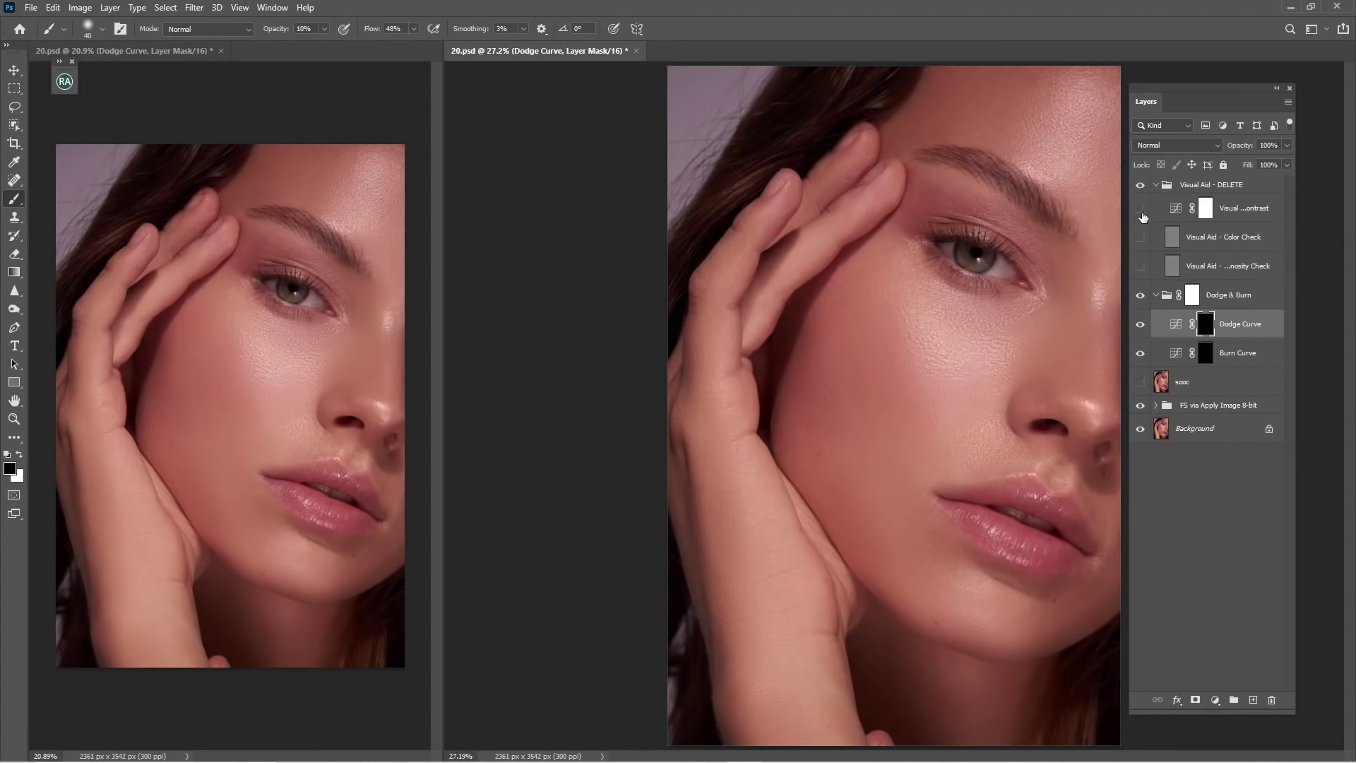
- Preview the contrast and Color Check visual aids, and turn on the Luminosity Check layer to view the portrait in black and white
{"action": "left_click", "coordinate": [1143, 213]}
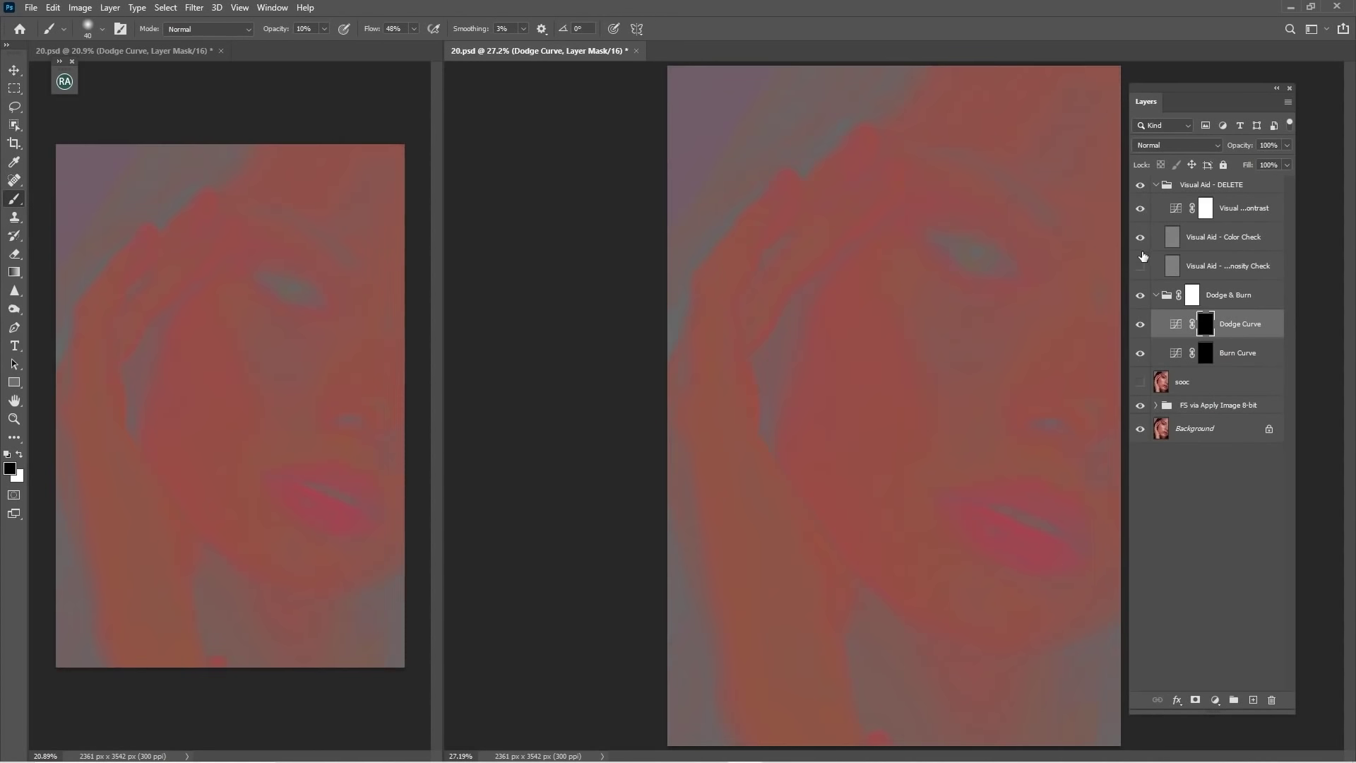
{"action": "left_click", "coordinate": [1141, 241]}
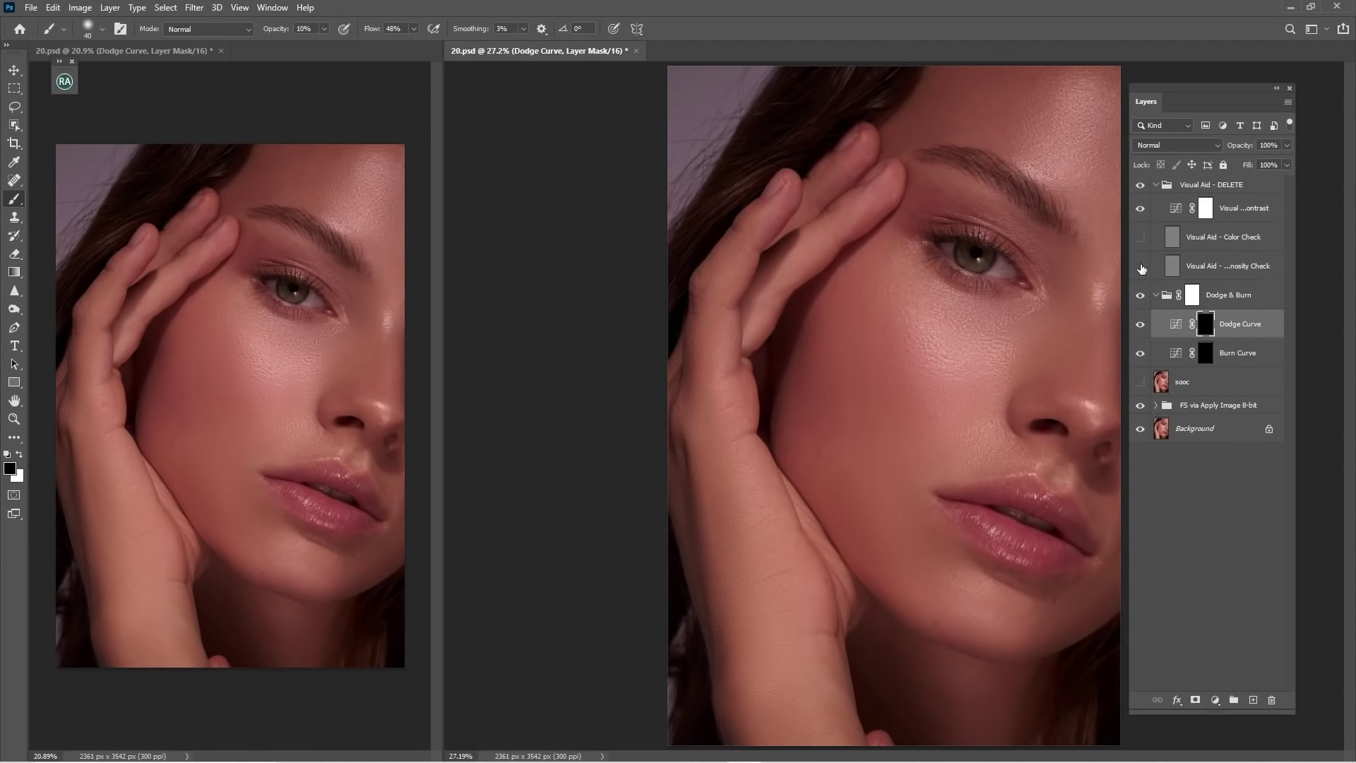
{"action": "left_click", "coordinate": [1206, 266]}
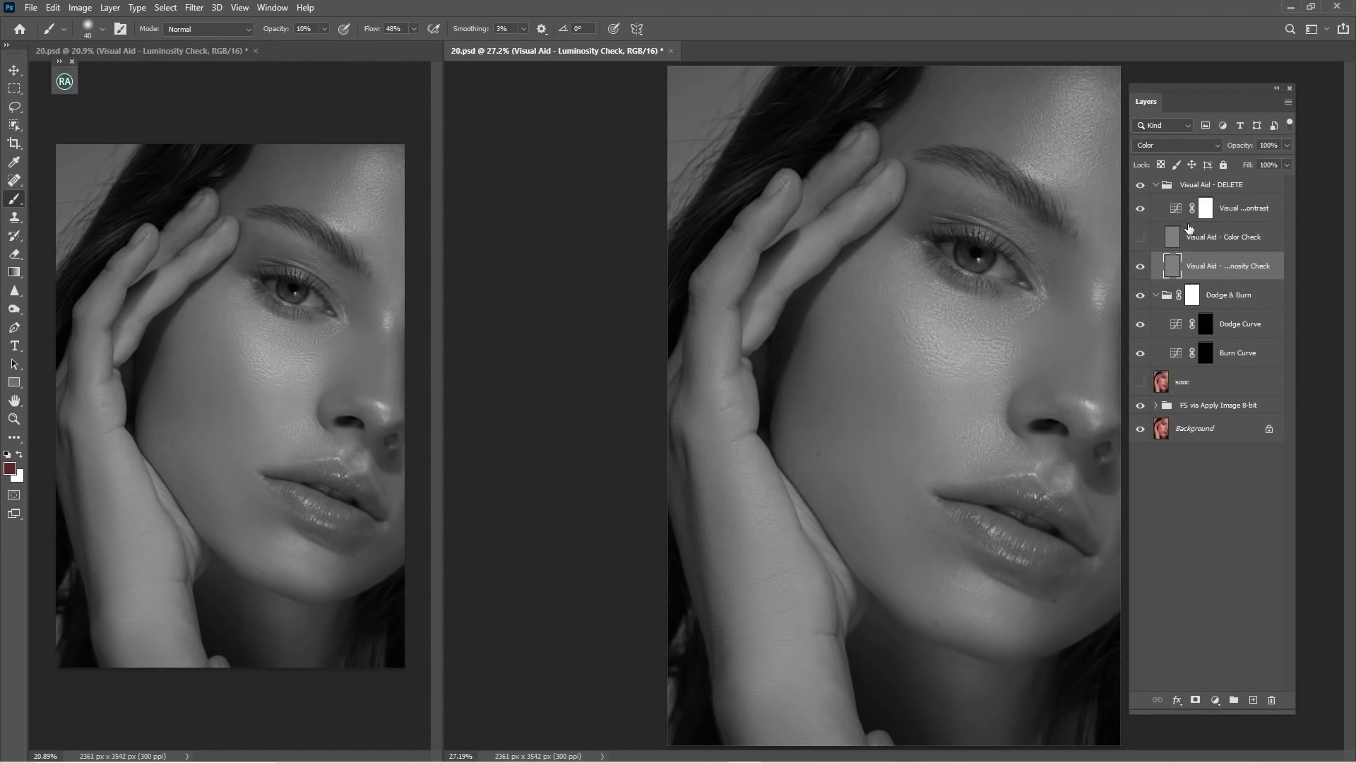
{"action": "left_click_drag", "start_coordinate": [923, 390], "coordinate": [974, 349]}
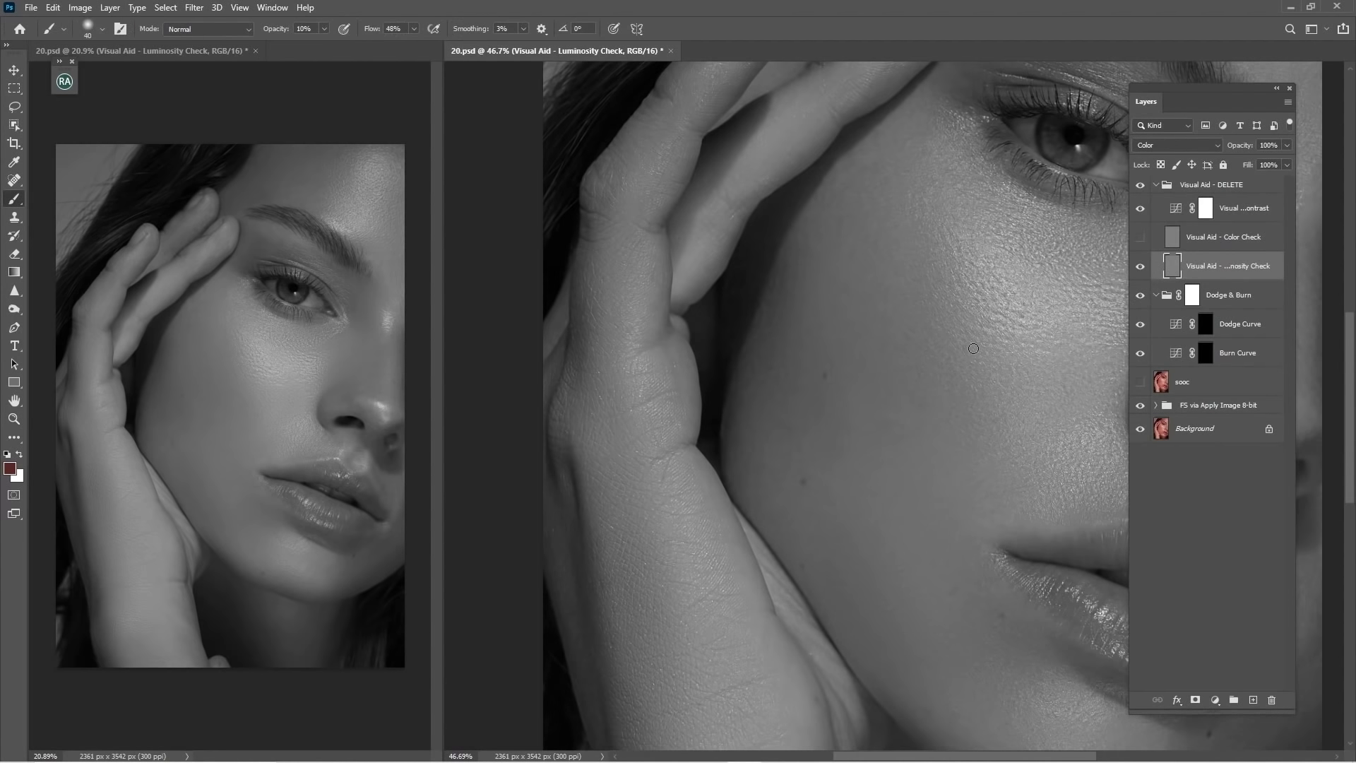
{"action": "key", "text": "ctrl+0"}
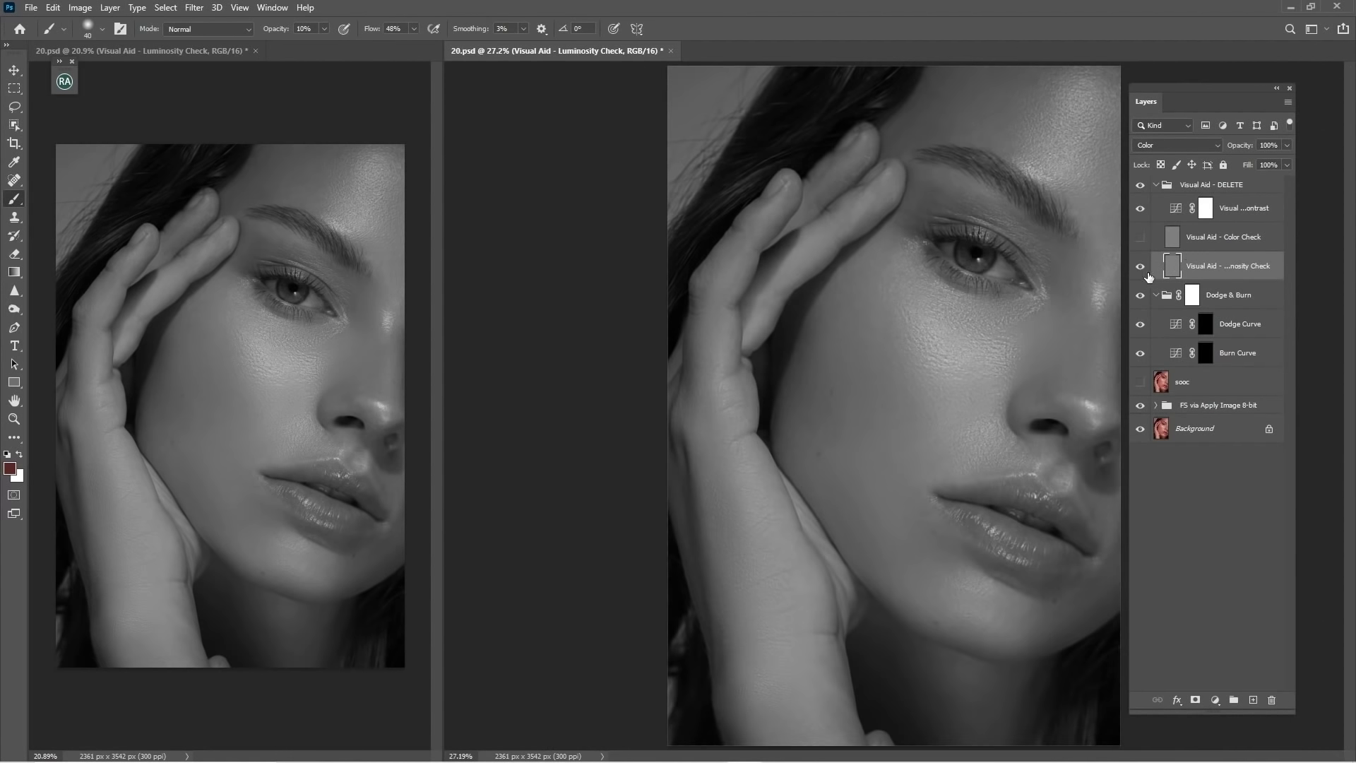
- Darken and add contrast to the black-and-white preview by lowering both middle points of the visual aid's contrast curve
{"action": "left_click", "coordinate": [1141, 238]}
{"action": "left_click", "coordinate": [1205, 208]}
{"action": "double_click", "coordinate": [1175, 210]}
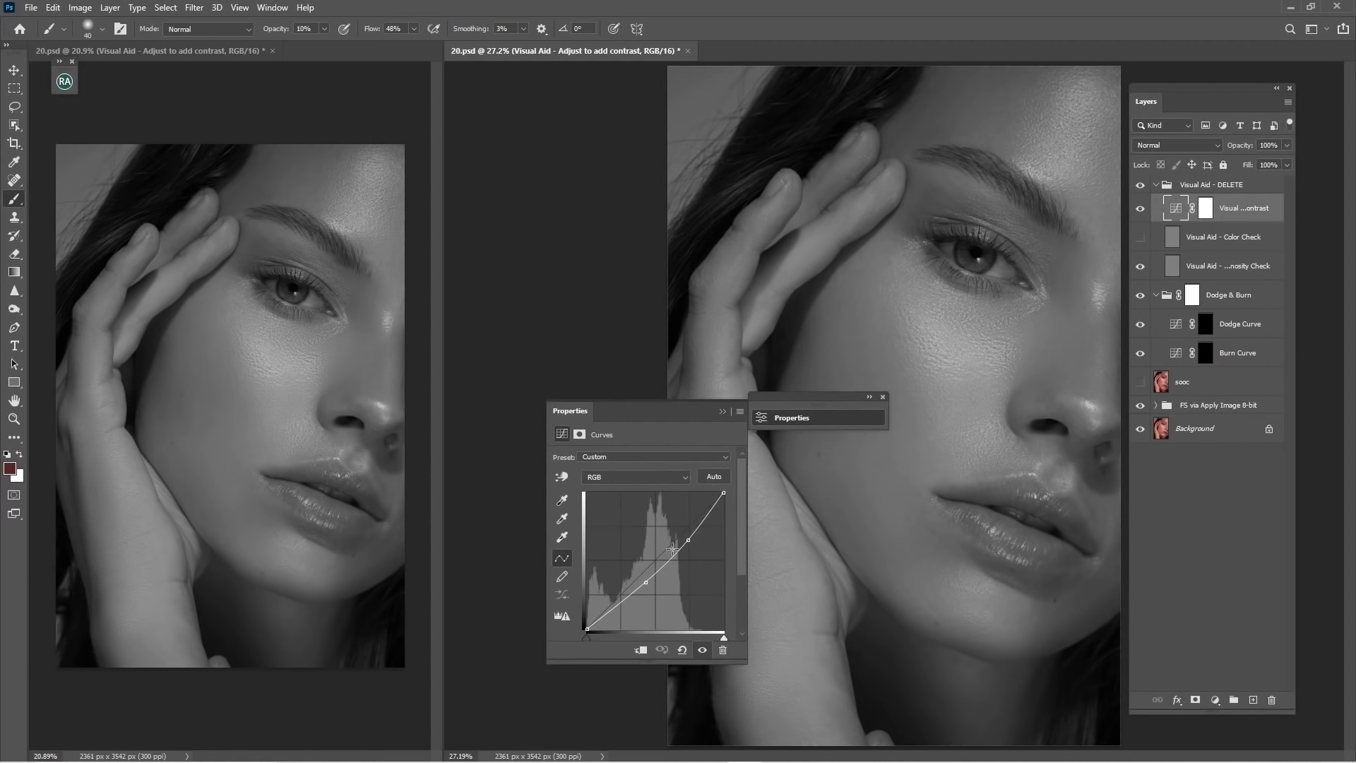
{"action": "left_click_drag", "start_coordinate": [645, 586], "coordinate": [652, 592]}
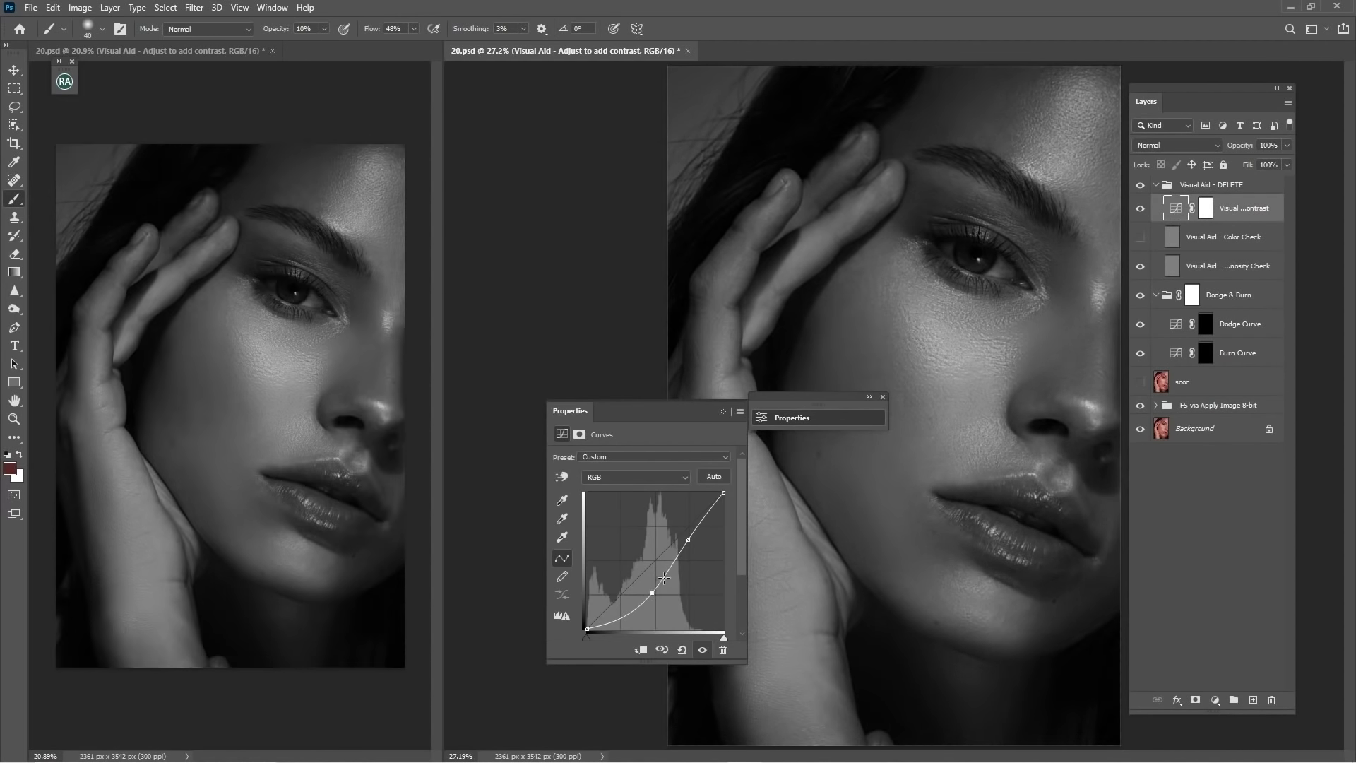
{"action": "left_click_drag", "start_coordinate": [686, 543], "coordinate": [688, 549]}
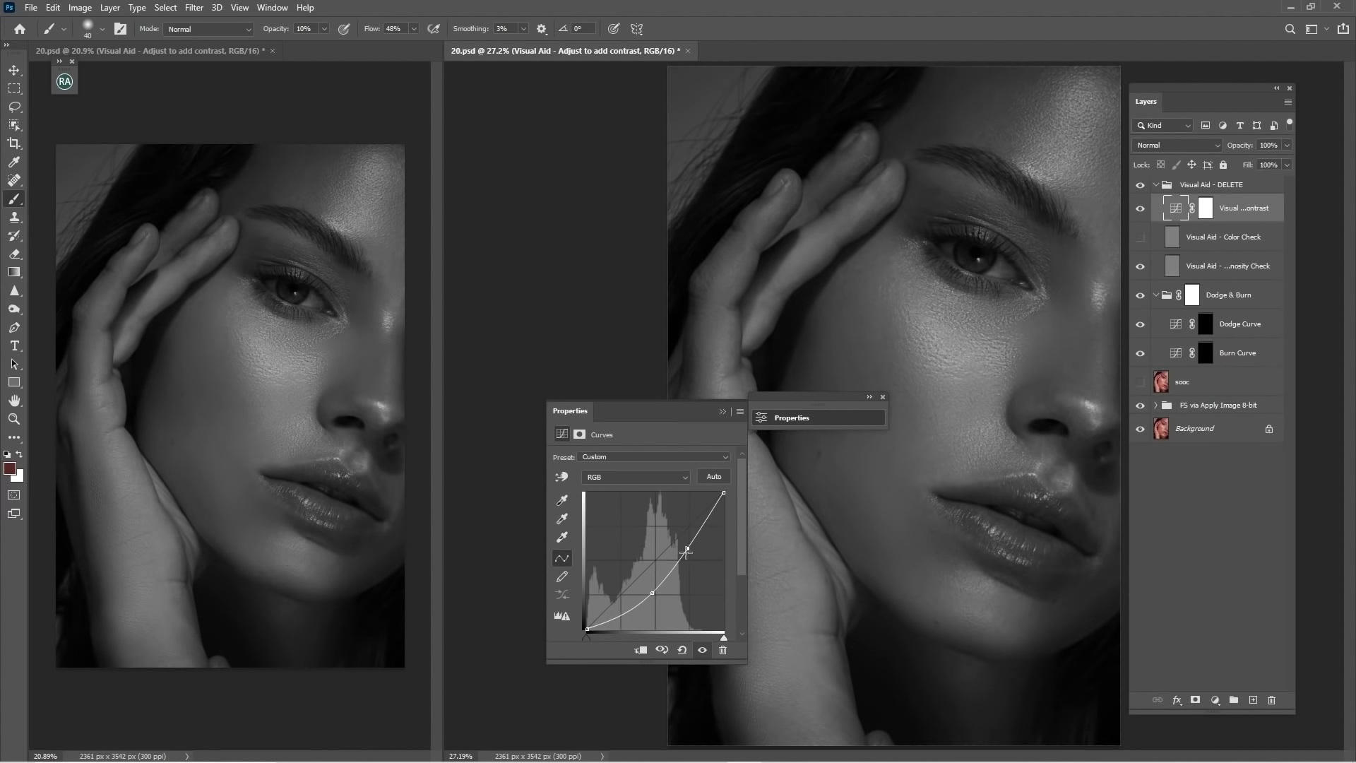
{"action": "left_click", "coordinate": [722, 412]}
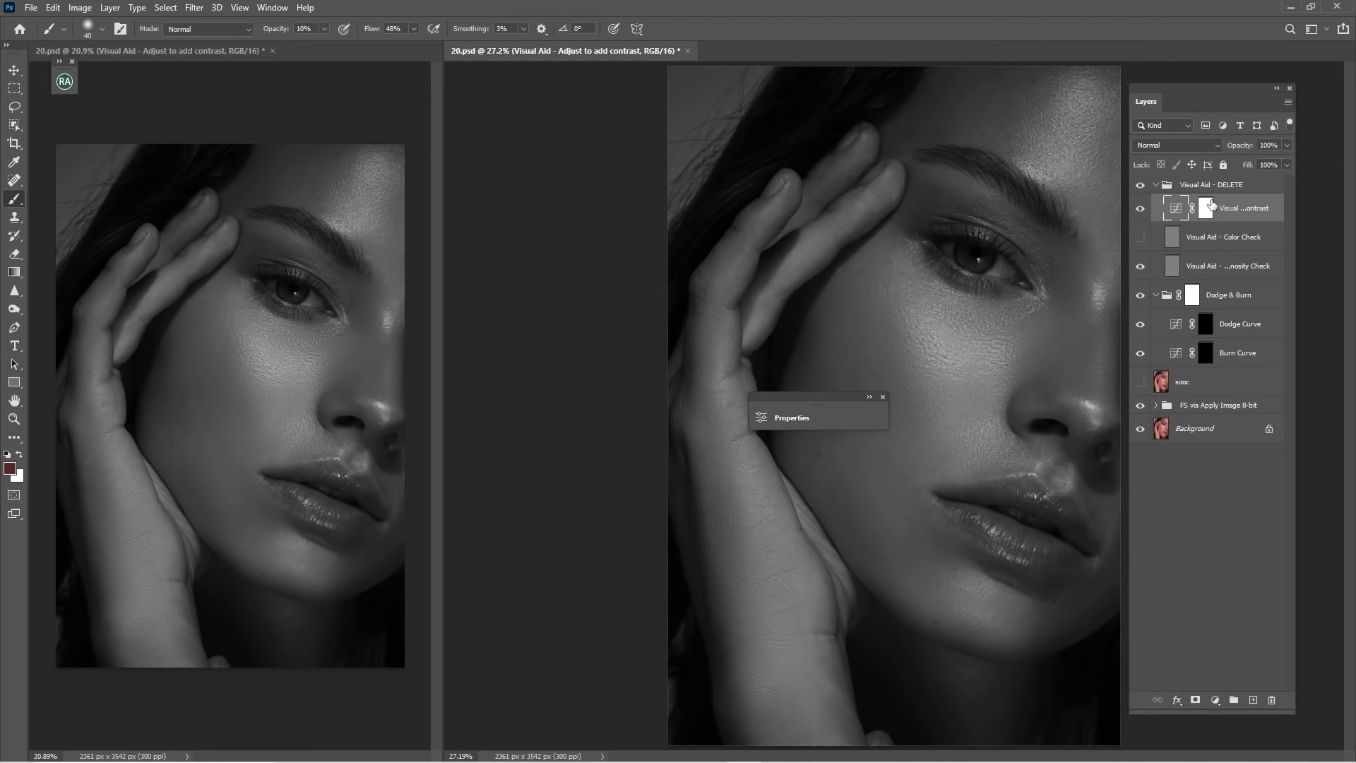
- Hide the contrast visual aid and add a Curves adjustment above the Color Check layer, lowering its midtones to darken the preview
{"action": "left_click", "coordinate": [1141, 207]}
{"action": "left_click", "coordinate": [1215, 237]}
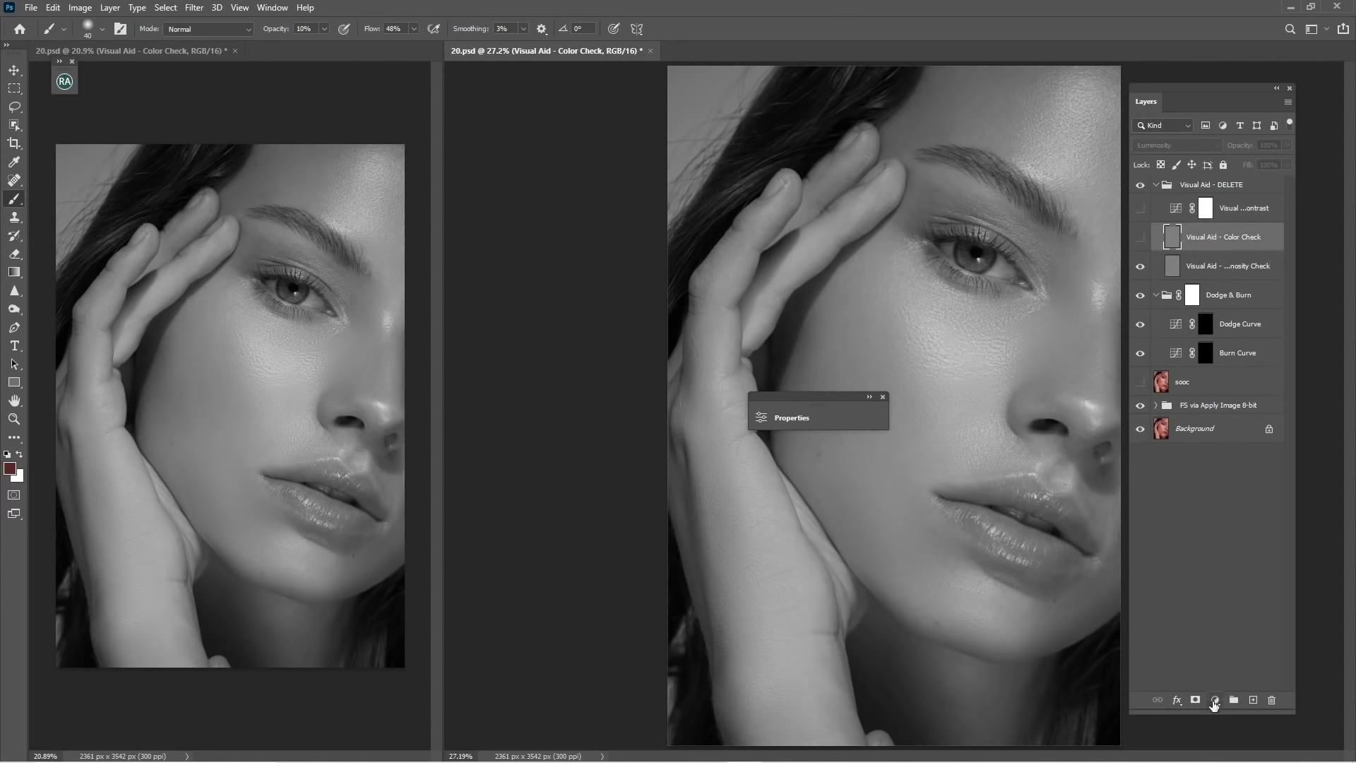
{"action": "left_click", "coordinate": [1215, 701]}
{"action": "left_click", "coordinate": [1233, 528]}
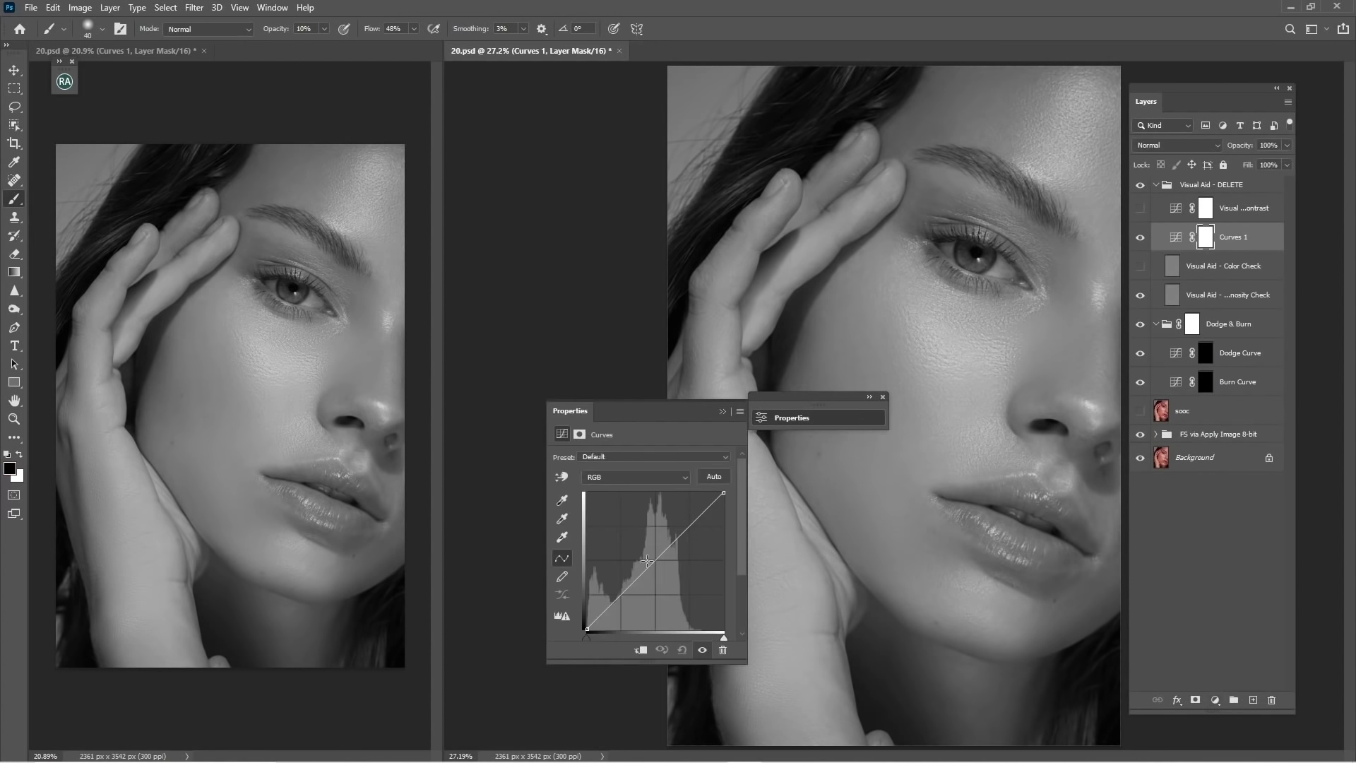
{"action": "left_click_drag", "start_coordinate": [651, 563], "coordinate": [660, 575]}
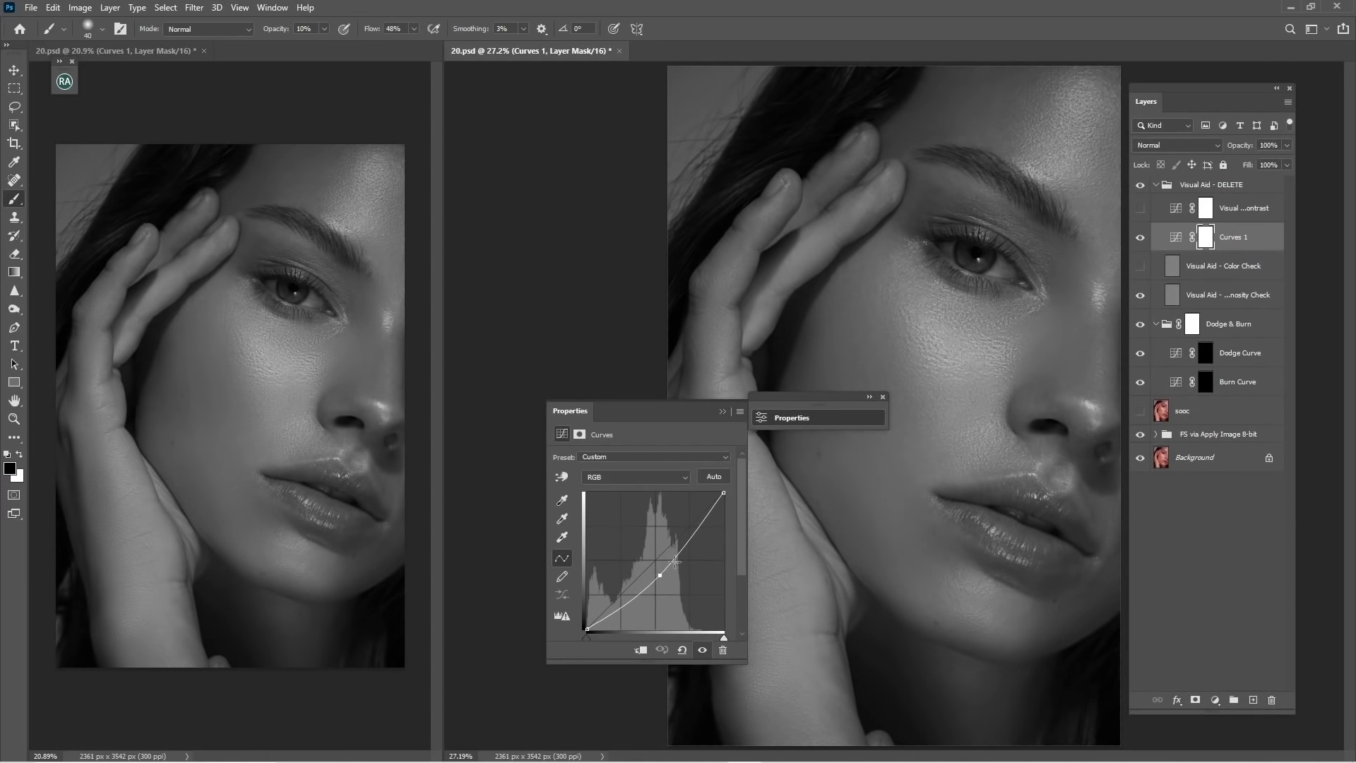
{"action": "left_click", "coordinate": [722, 412]}
{"action": "left_click", "coordinate": [883, 397]}
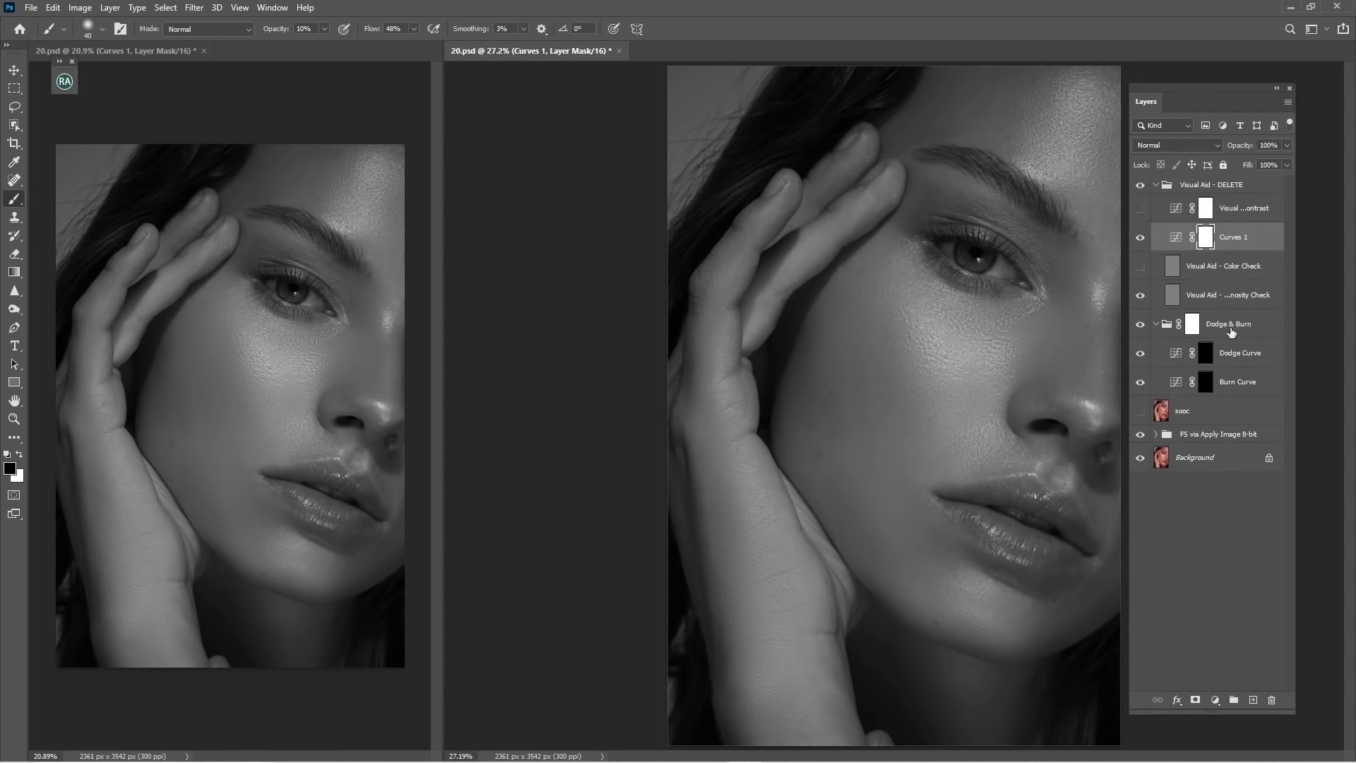
- Target the Dodge Curve mask for painting on the cheek and set the brush flow to 31%
{"action": "left_click", "coordinate": [1212, 356]}
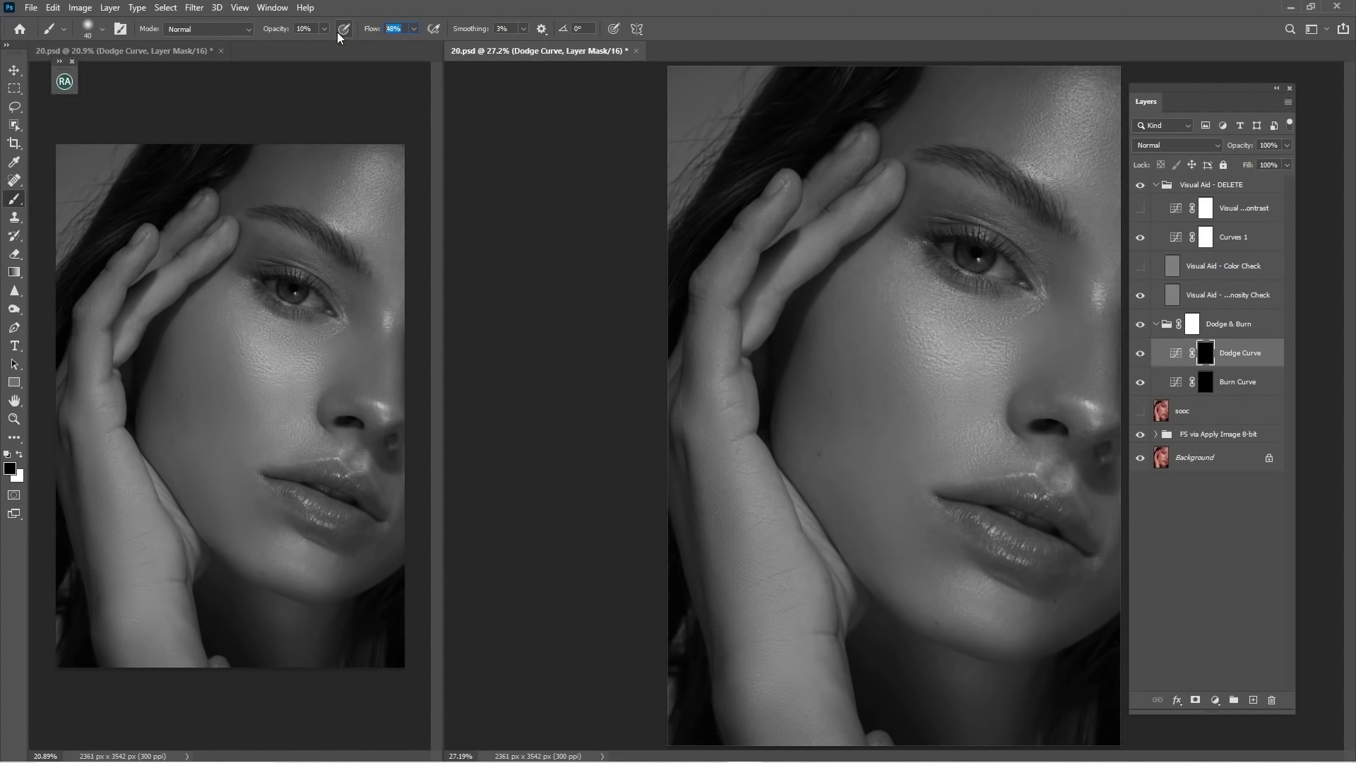
{"action": "left_click_drag", "start_coordinate": [380, 33], "coordinate": [373, 33]}
{"action": "key", "text": "z"}
{"action": "left_click_drag", "start_coordinate": [910, 475], "coordinate": [941, 427]}
{"action": "key", "text": "space"}
{"action": "left_click_drag", "start_coordinate": [940, 426], "coordinate": [767, 416]}
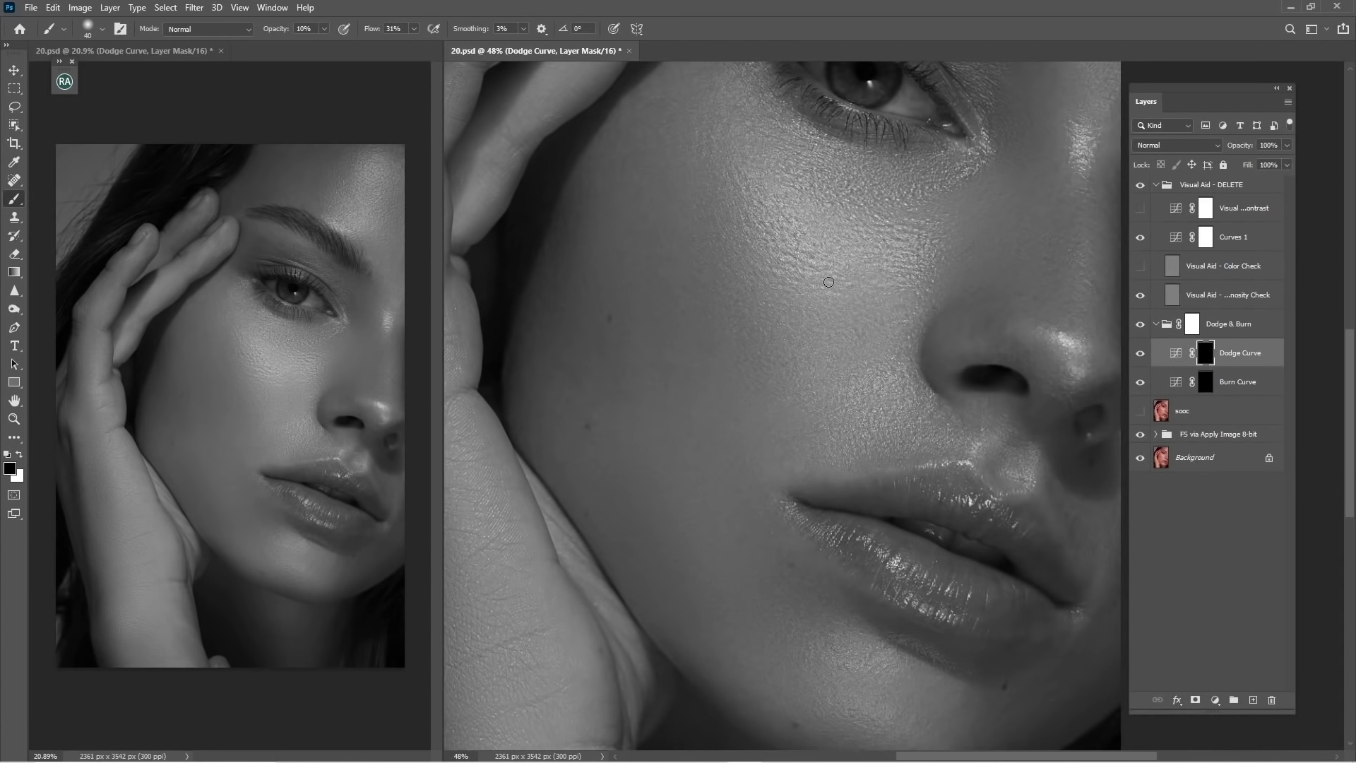
- Lighten the dark patches on the cheek by painting white on the Dodge Curve mask with a 300 px brush
{"action": "key", "text": "bracketright"}
{"action": "key", "text": "bracketright"}
{"action": "key", "text": "bracketright"}
{"action": "key", "text": "bracketright"}
{"action": "key", "text": "bracketright"}
{"action": "key", "text": "bracketright"}
{"action": "key", "text": "bracketright"}
{"action": "key", "text": "bracketright"}
{"action": "key", "text": "bracketright"}
{"action": "key", "text": "bracketright"}
{"action": "key", "text": "bracketright"}
{"action": "key", "text": "x"}
{"action": "left_click_drag", "start_coordinate": [667, 321], "coordinate": [660, 415]}
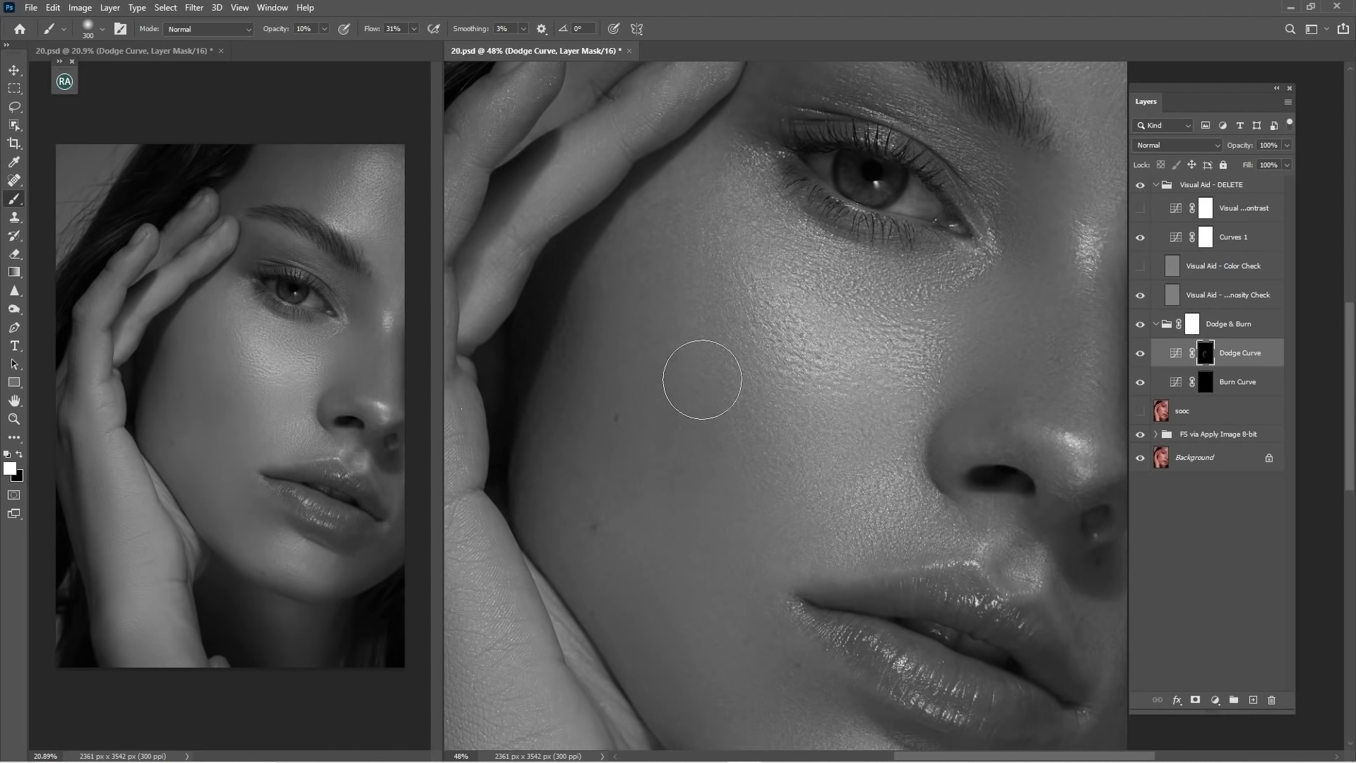
- Dodge the uneven shadows under the eye, below the brow, on the forehead and at the inner eye corner, using 250 to 400 px brushes
{"action": "left_click_drag", "start_coordinate": [848, 360], "coordinate": [671, 449]}
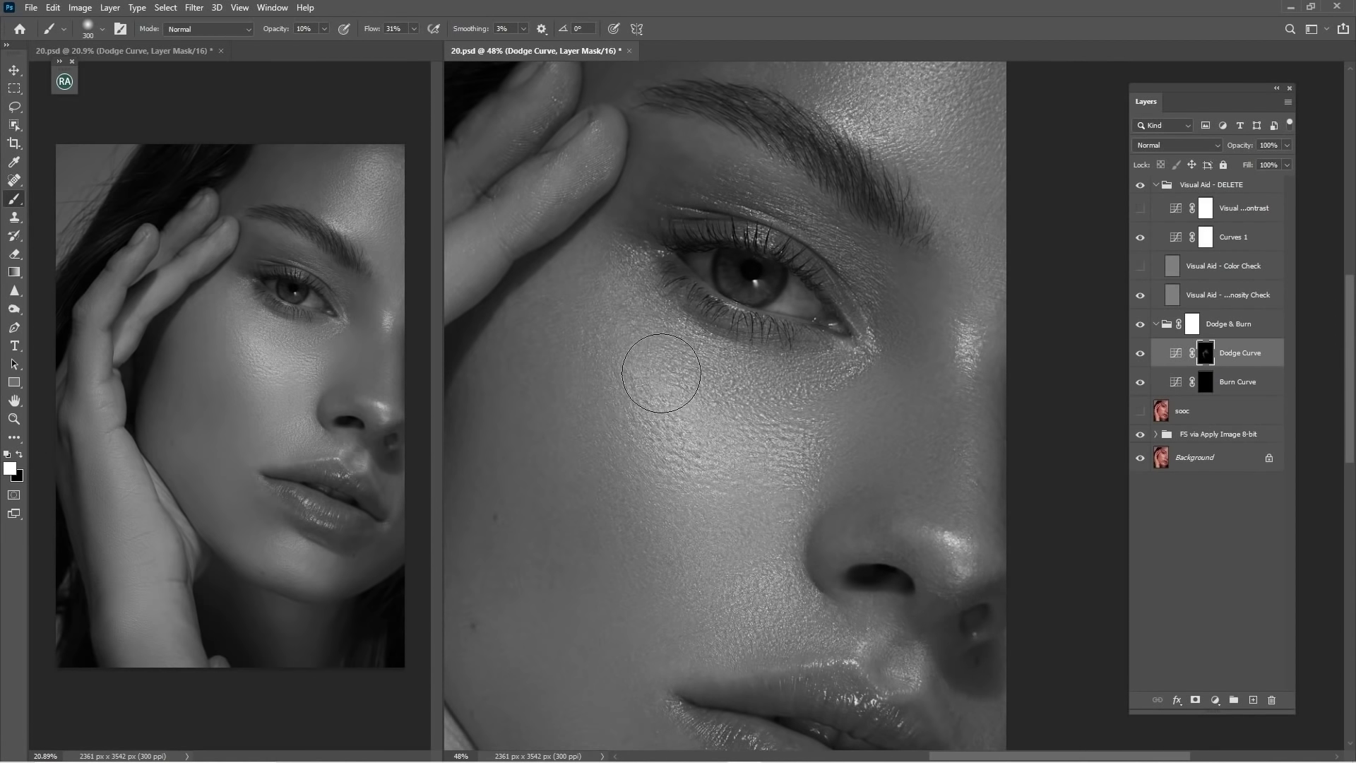
{"action": "key", "text": "bracketright"}
{"action": "left_click_drag", "start_coordinate": [766, 342], "coordinate": [714, 487]}
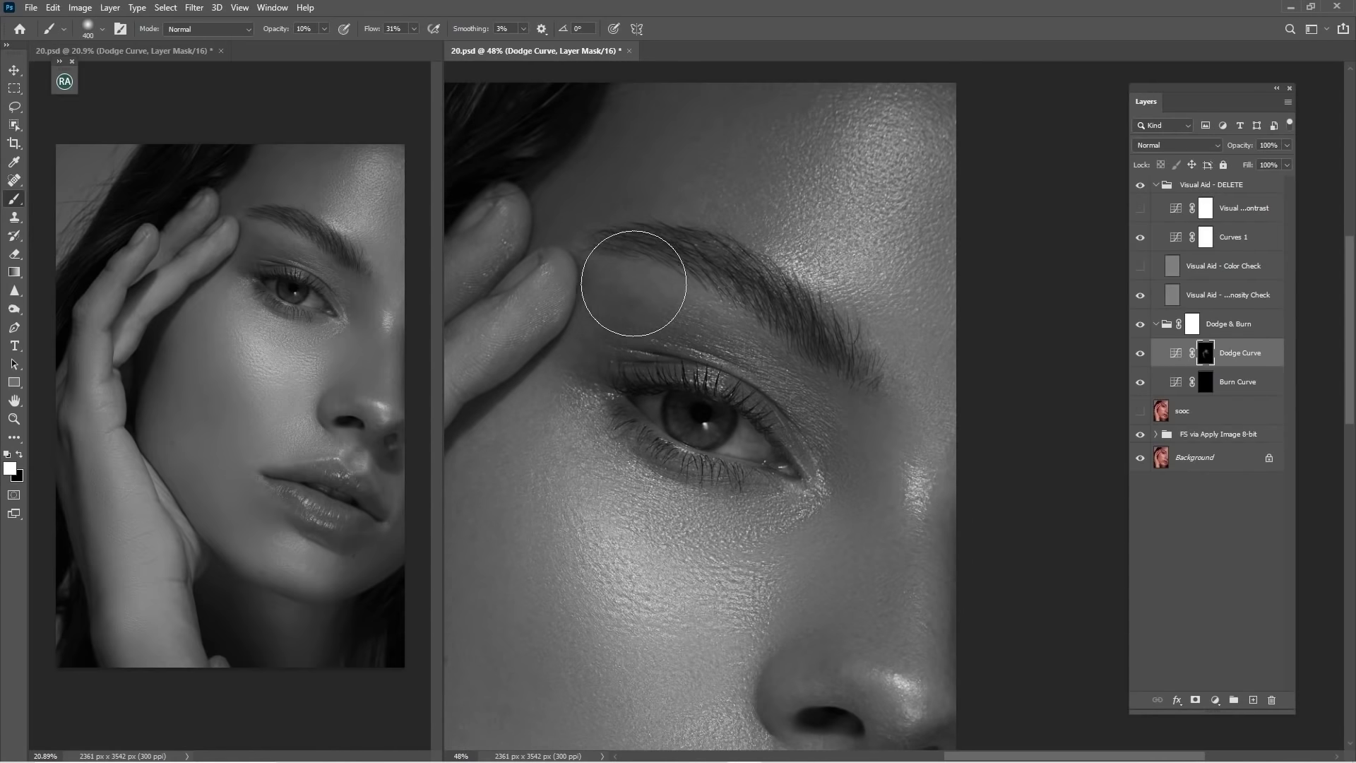
{"action": "key", "text": "bracketleft"}
{"action": "key", "text": "bracketleft"}
{"action": "key", "text": "bracketleft"}
{"action": "key", "text": "bracketright"}
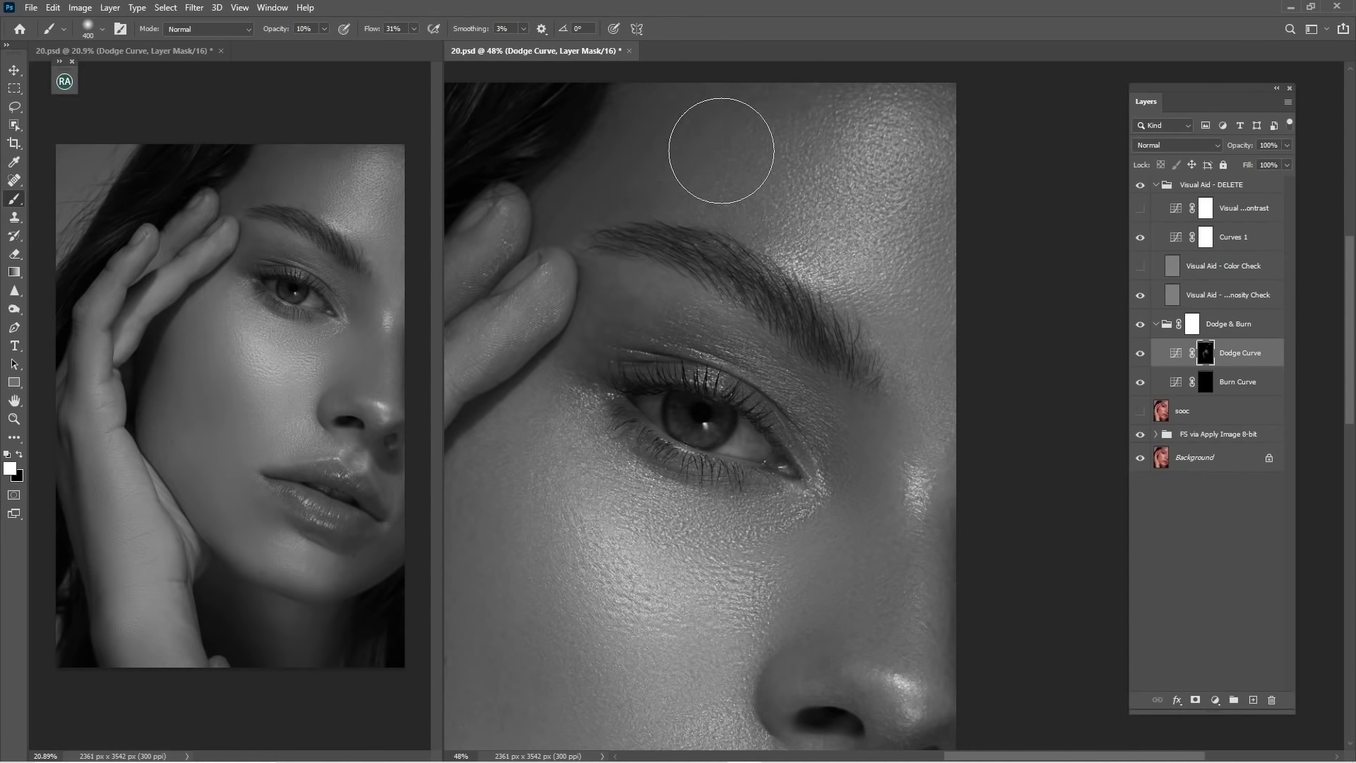
{"action": "key", "text": "bracketright"}
{"action": "key", "text": "bracketleft"}
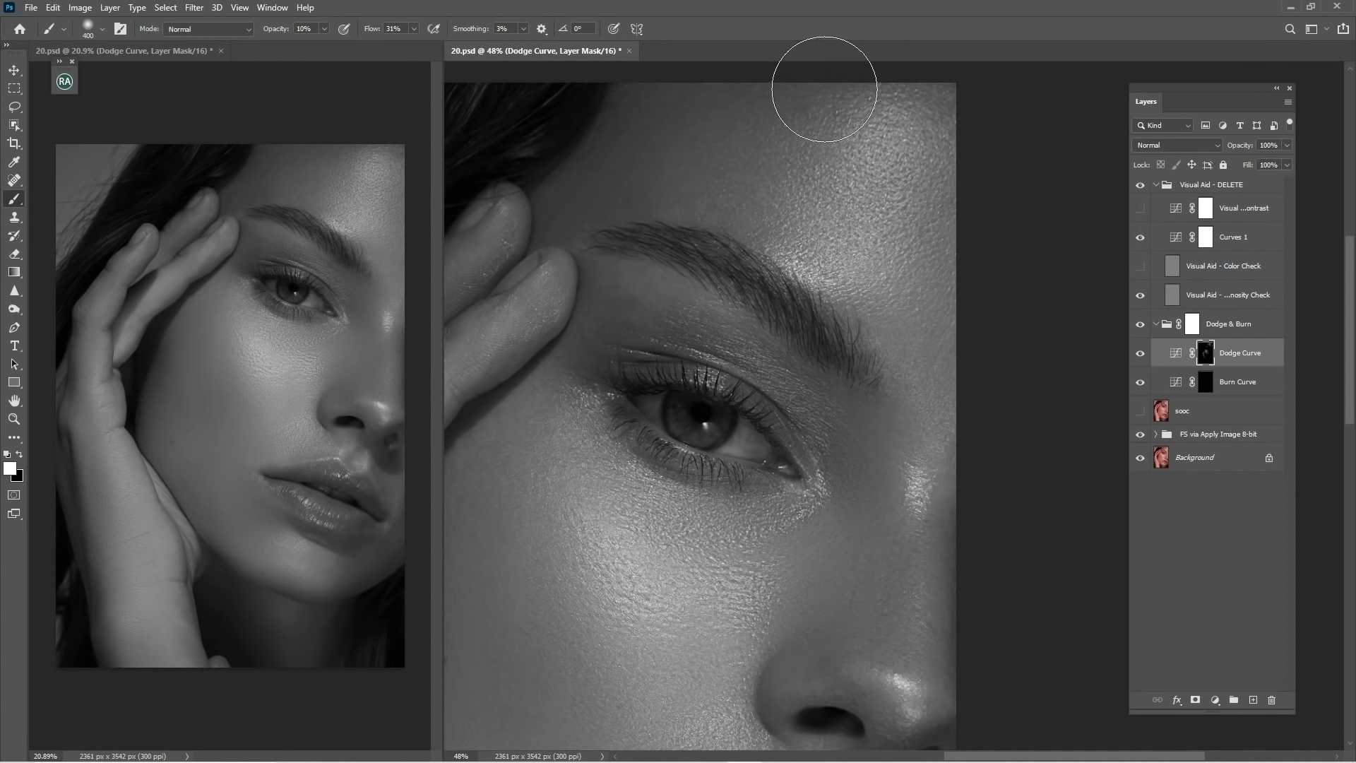
{"action": "key", "text": "bracketleft"}
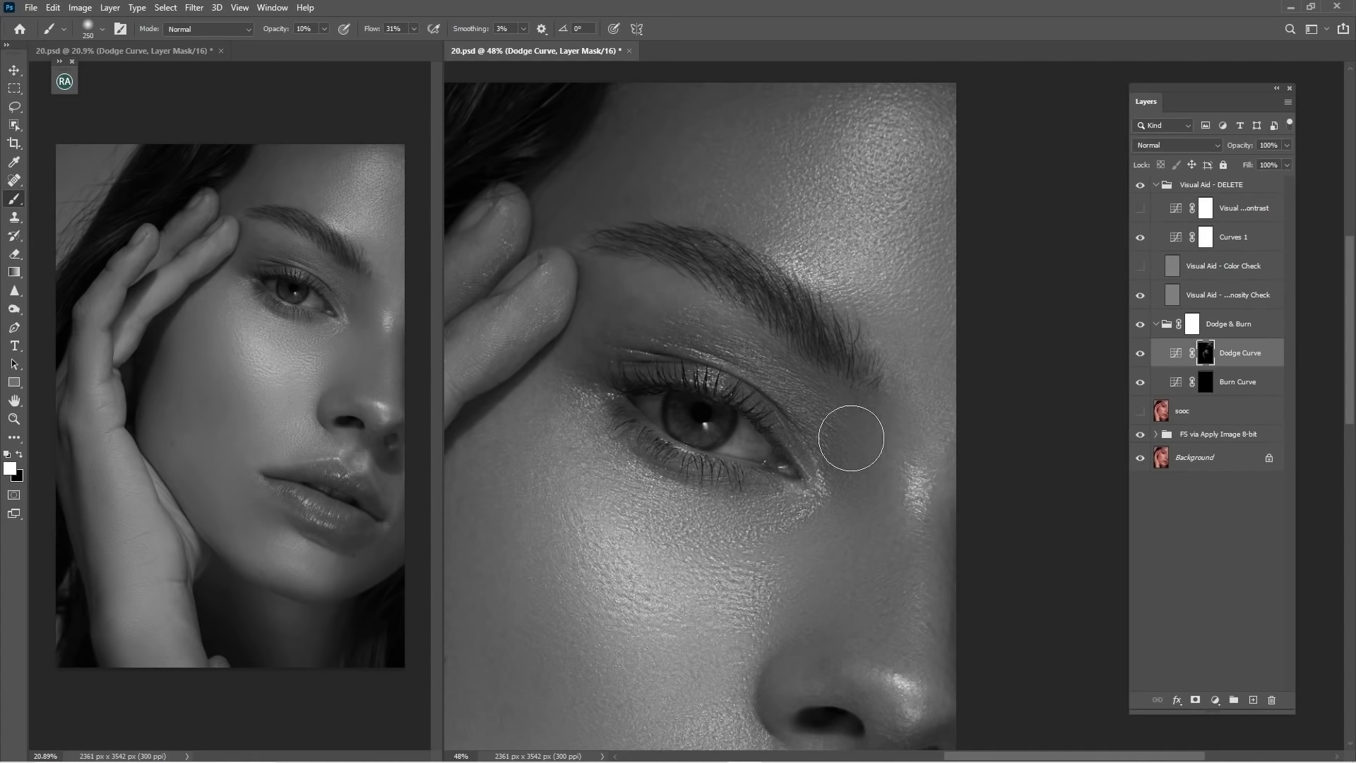
{"action": "key", "text": "bracketright"}
- Dodge the dark patches across the middle and lower cheek with a 400 px brush
{"action": "left_click_drag", "start_coordinate": [725, 542], "coordinate": [782, 413]}
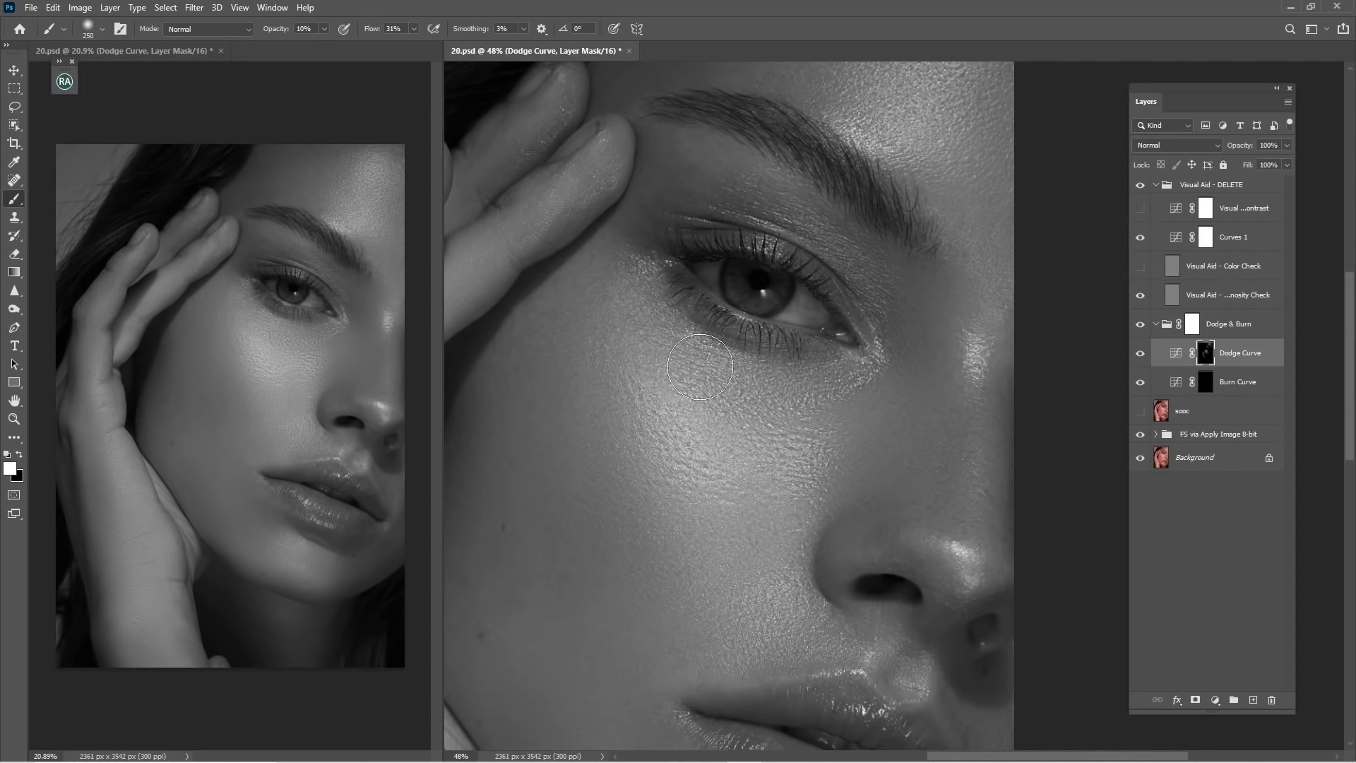
{"action": "mouse_move", "coordinate": [706, 431]}
{"action": "left_mouse_down"}
{"action": "mouse_move", "coordinate": [710, 314]}
{"action": "mouse_move", "coordinate": [690, 413]}
{"action": "left_mouse_up"}
{"action": "key", "text": "bracketright"}
{"action": "key", "text": "bracketright"}
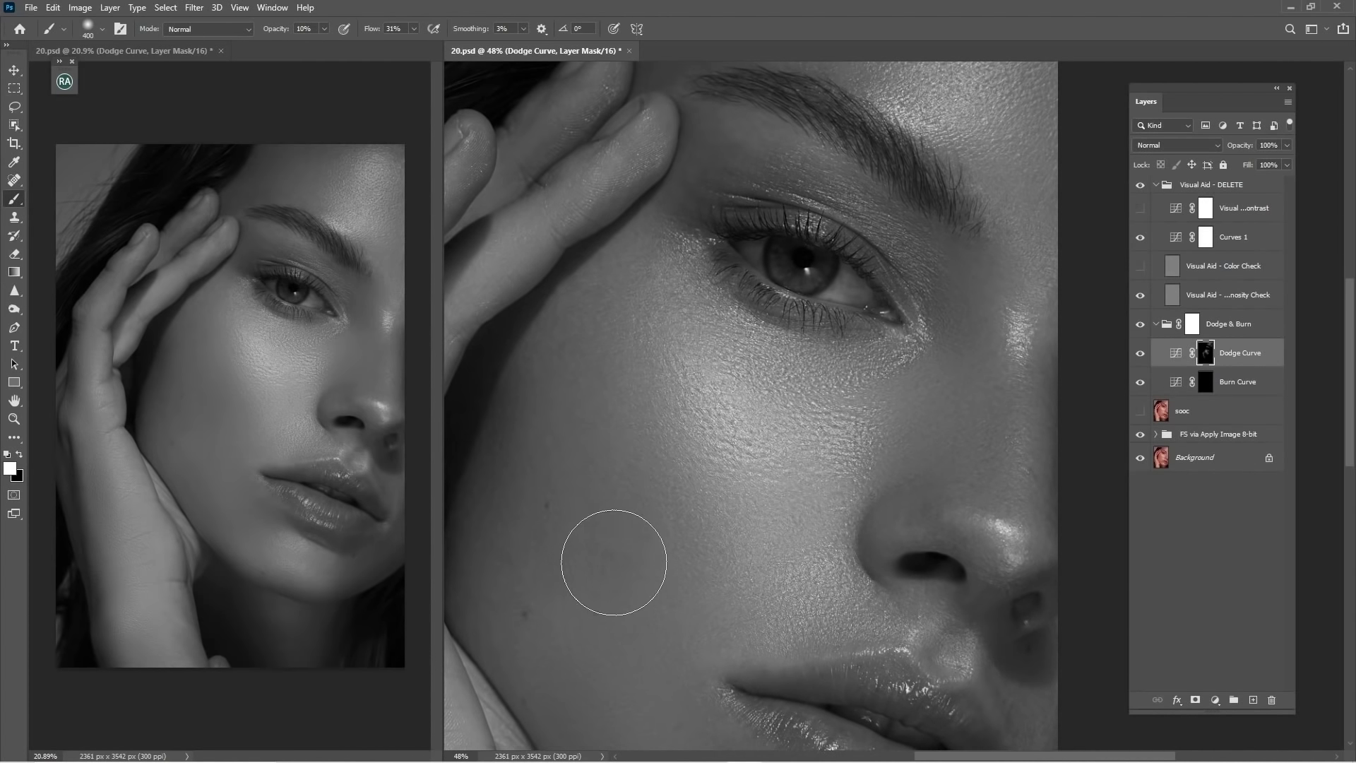
{"action": "left_click_drag", "start_coordinate": [636, 528], "coordinate": [650, 373]}
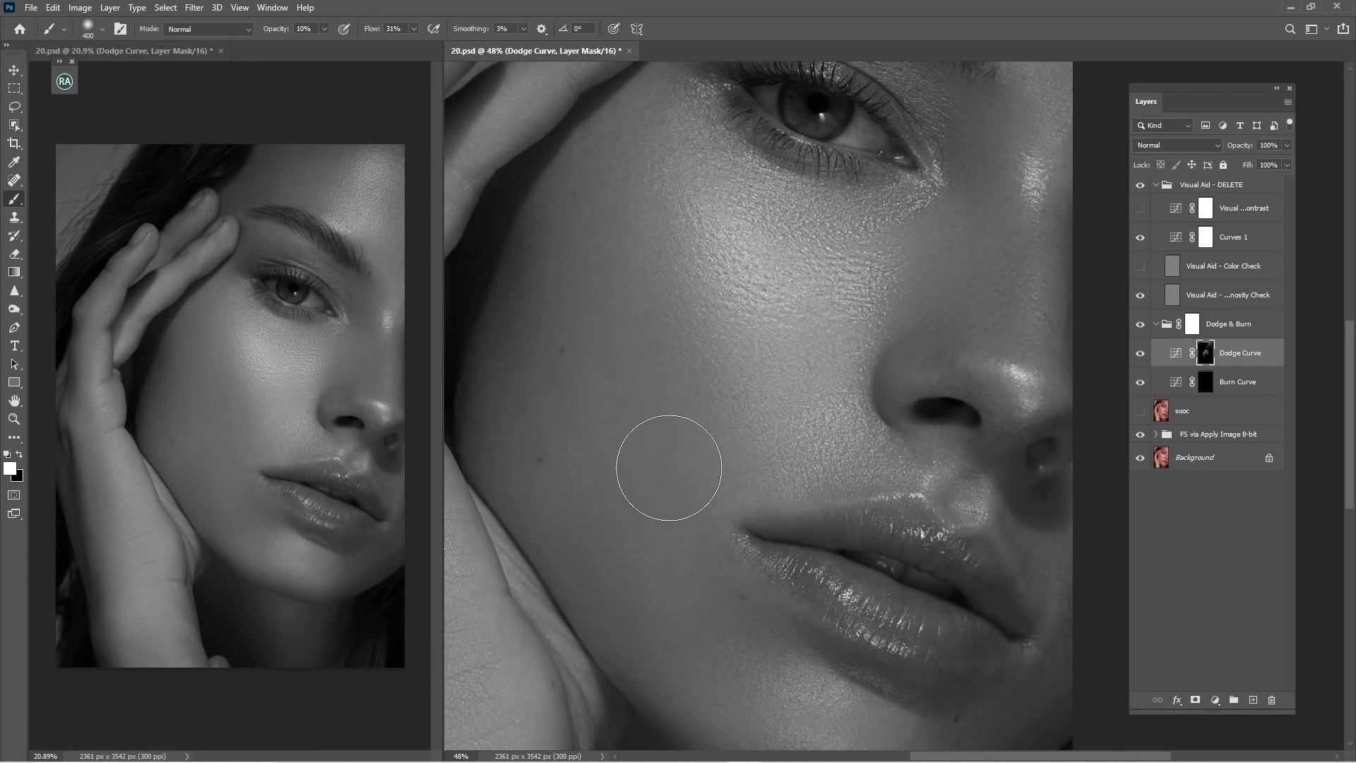
{"action": "left_click_drag", "start_coordinate": [670, 531], "coordinate": [615, 382]}
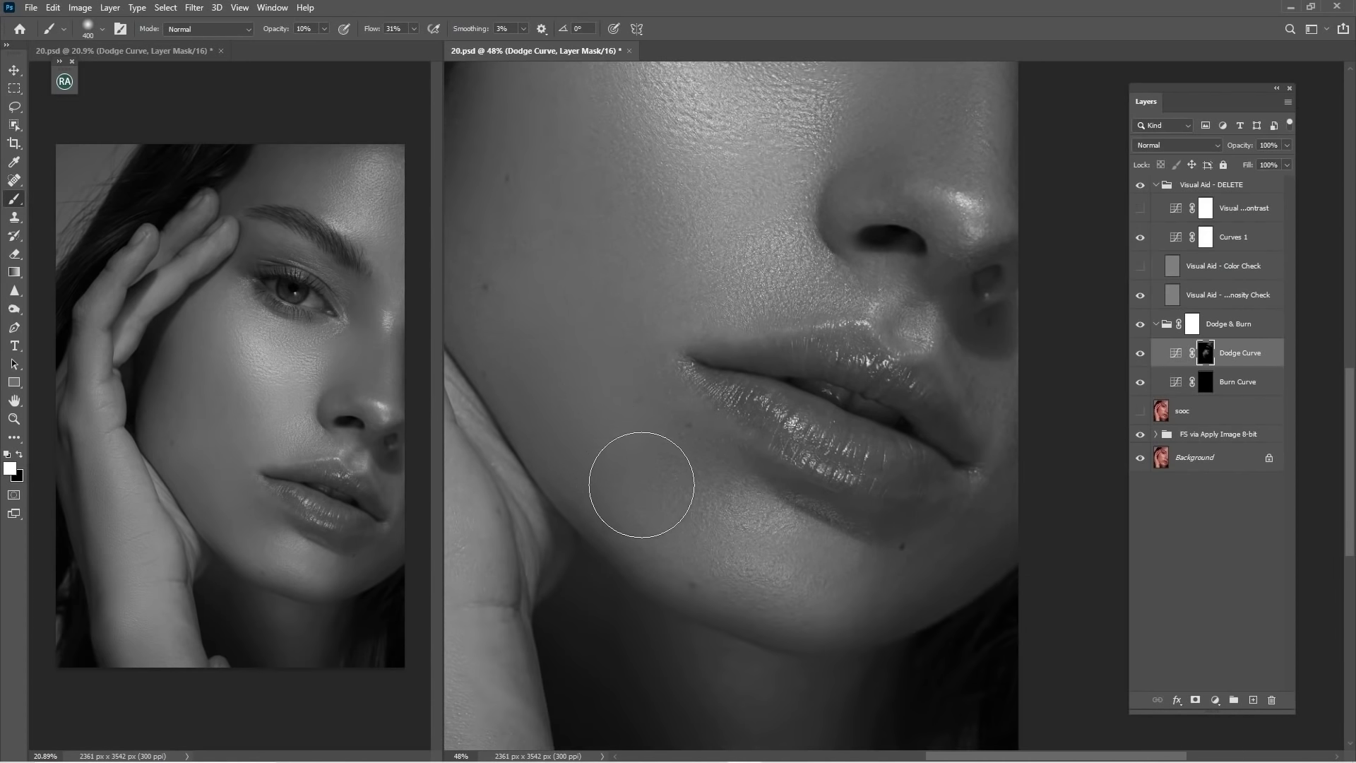
- Even out the dark areas around the mouth corner and chin on the Dodge Curve mask with a smaller brush
{"action": "key", "text": "bracketleft"}
{"action": "key", "text": "bracketleft"}
{"action": "key", "text": "bracketright"}
{"action": "key", "text": "bracketright"}
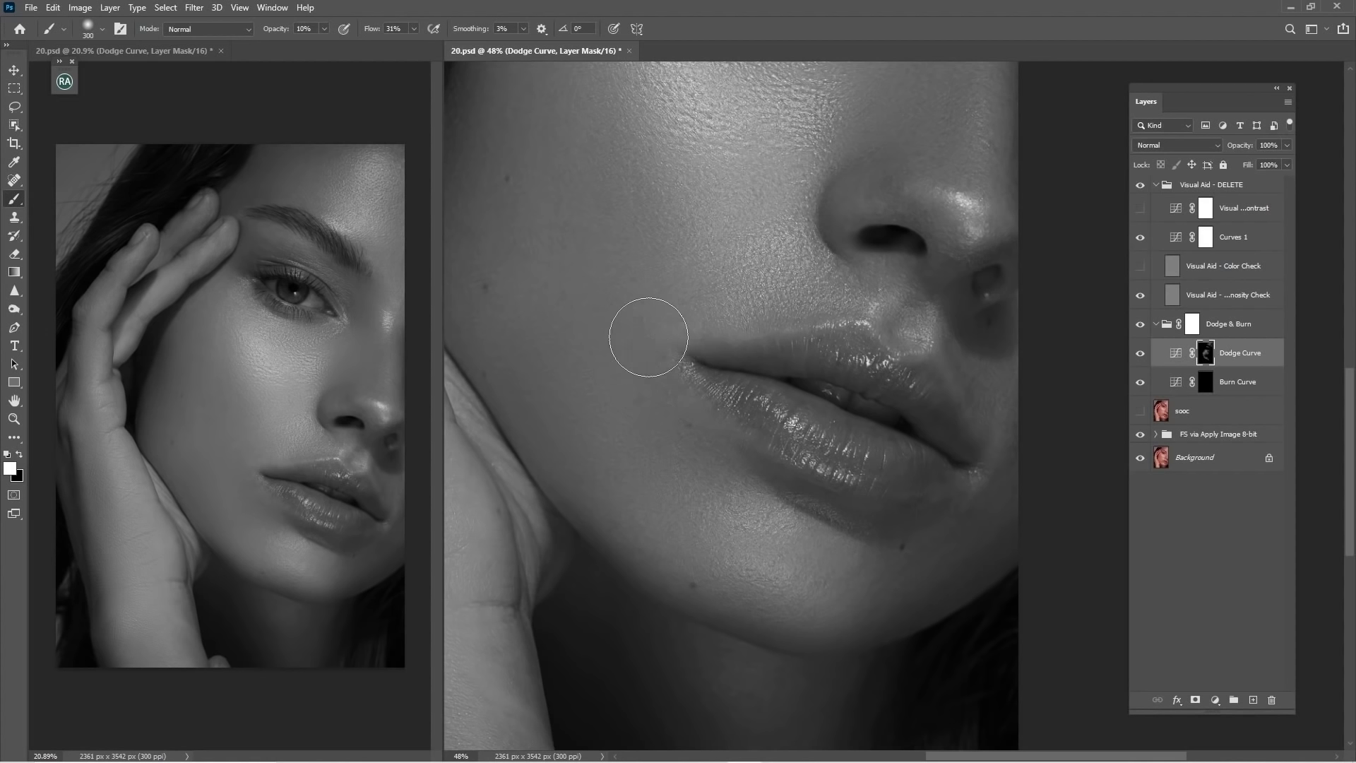
{"action": "key", "text": "bracketleft"}
{"action": "key", "text": "bracketleft"}
{"action": "key", "text": "bracketleft"}
{"action": "key", "text": "bracketleft"}
{"action": "key", "text": "bracketleft"}
{"action": "key", "text": "bracketright"}
- Lighten the shaded skin beside the nose on the Dodge Curve mask with an enlarged brush
{"action": "left_click_drag", "start_coordinate": [893, 166], "coordinate": [860, 288]}
{"action": "key", "text": "bracketright"}
{"action": "key", "text": "bracketright"}
{"action": "key", "text": "space"}
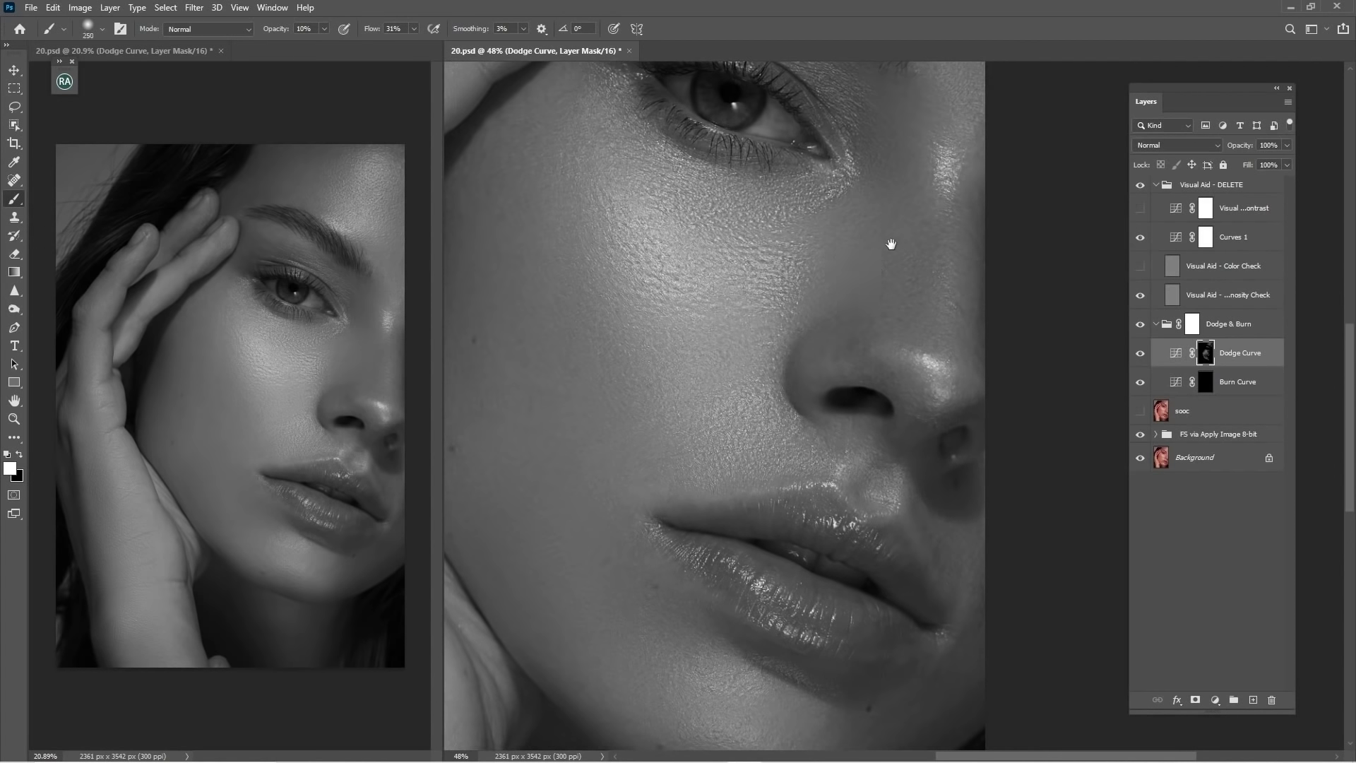
{"action": "key", "text": "bracketright"}
{"action": "key", "text": "space"}
- Dodge the dark area between the outer brow and eyelid with a brush of about 200 px
{"action": "left_click_drag", "start_coordinate": [878, 167], "coordinate": [882, 385]}
{"action": "key", "text": "space"}
{"action": "key", "text": "bracketleft"}
{"action": "key", "text": "bracketleft"}
{"action": "key", "text": "bracketleft"}
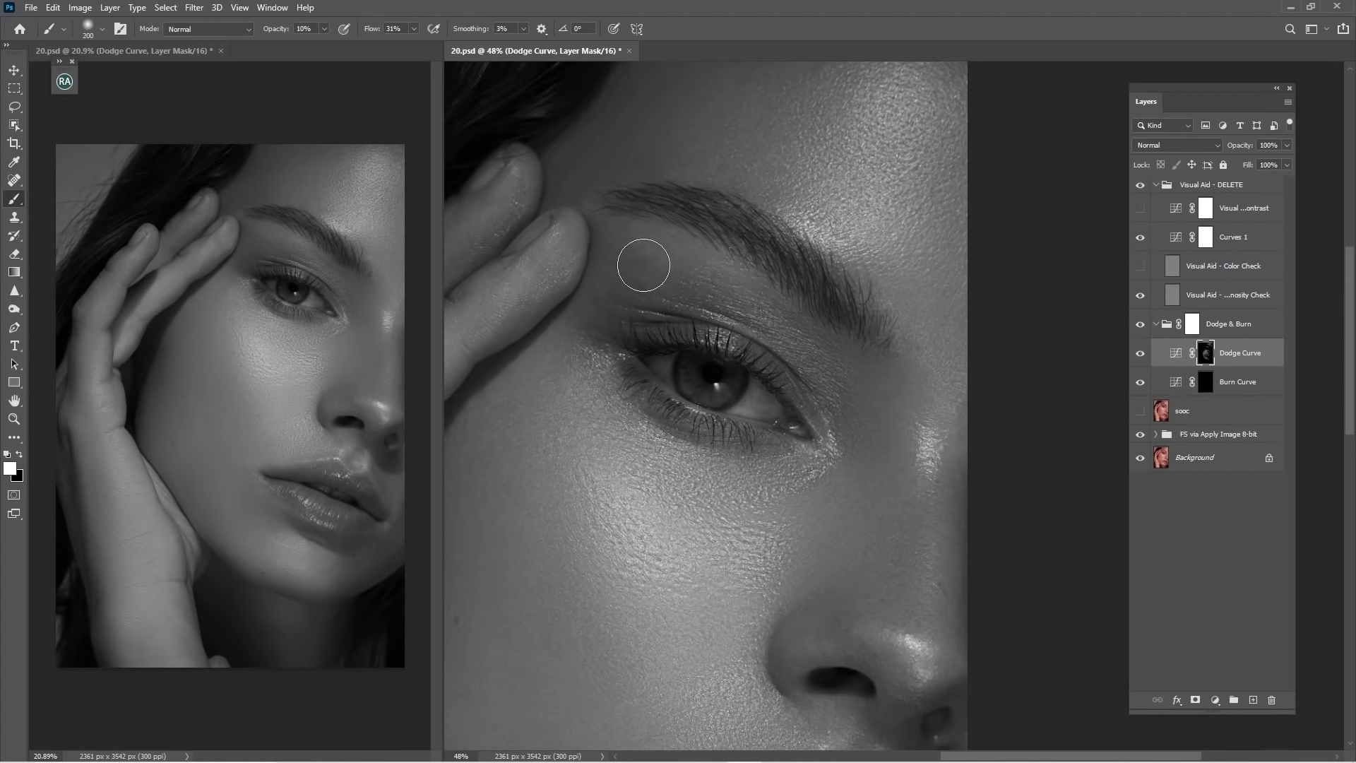
{"action": "key", "text": "bracketleft"}
- Dodge the forehead with a larger brush at 36% flow, and touch up the outer eyelid with a 200 px brush
{"action": "left_click_drag", "start_coordinate": [776, 204], "coordinate": [747, 349]}
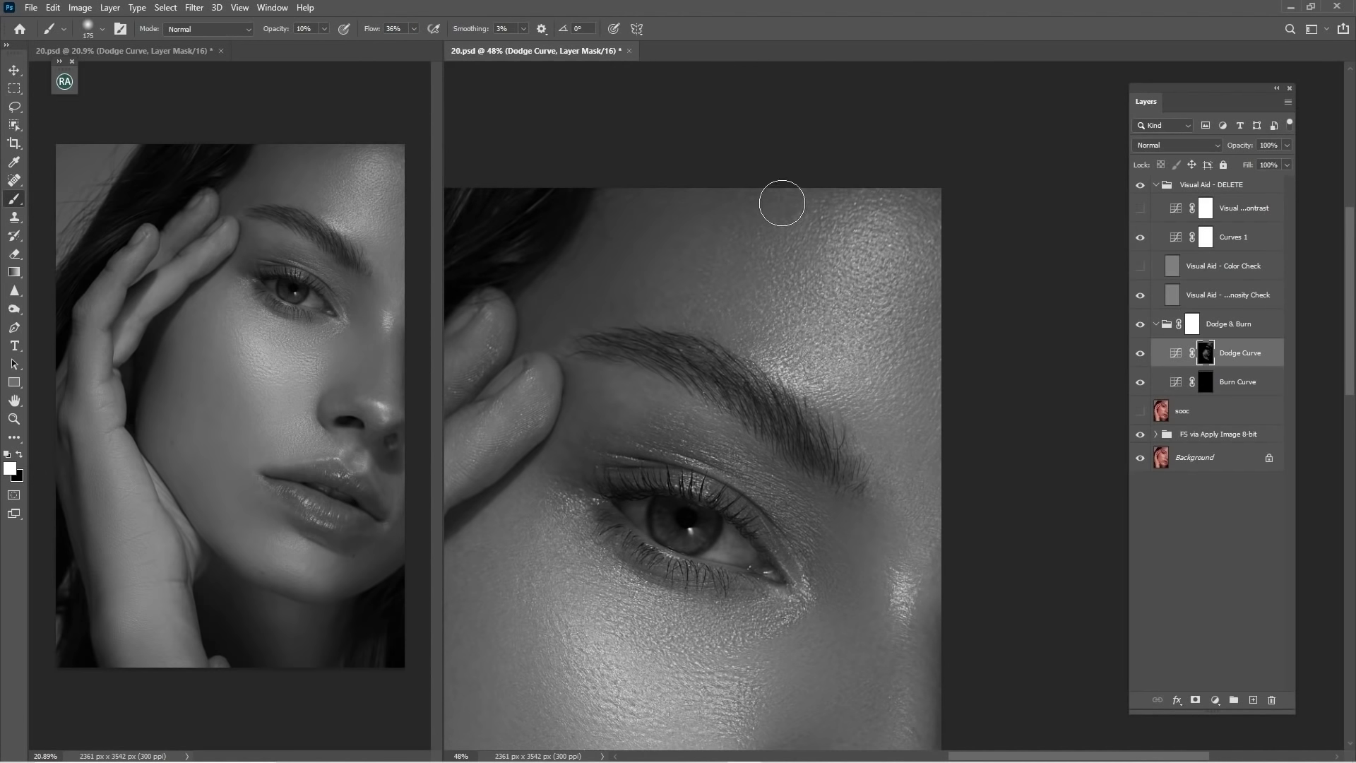
{"action": "key", "text": "bracketright"}
{"action": "key", "text": "bracketright"}
{"action": "key", "text": "bracketright"}
{"action": "key", "text": "bracketright"}
{"action": "key", "text": "bracketright"}
{"action": "key", "text": "bracketright"}
{"action": "left_click_drag", "start_coordinate": [695, 434], "coordinate": [741, 264]}
{"action": "key", "text": "bracketleft"}
{"action": "key", "text": "bracketleft"}
{"action": "key", "text": "bracketleft"}
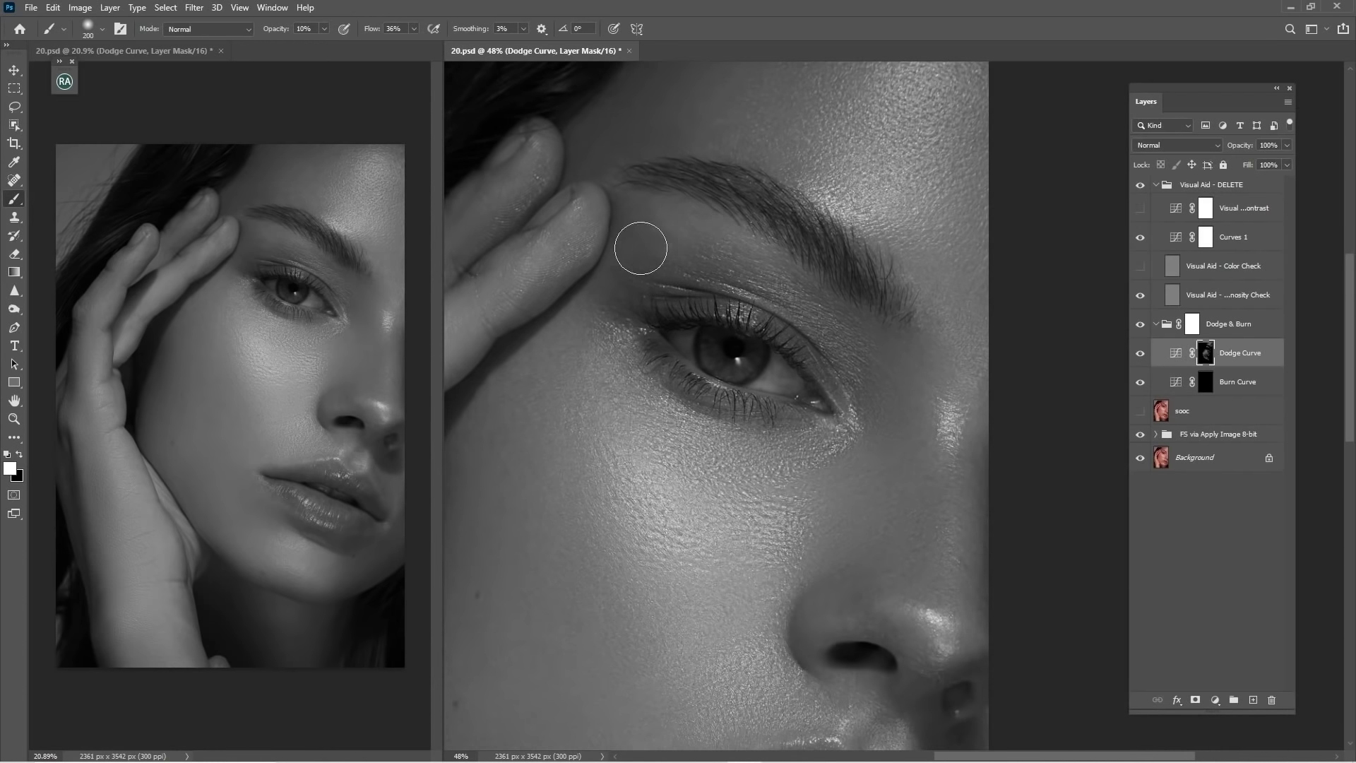
{"action": "key", "text": "bracketright"}
- Compare the portrait with the Dodge & Burn group hidden and shown
{"action": "left_click", "coordinate": [1141, 325]}
{"action": "left_click", "coordinate": [1140, 325]}
{"action": "left_click", "coordinate": [1140, 325]}
{"action": "left_click", "coordinate": [1140, 327]}
{"action": "left_click", "coordinate": [1140, 325]}
- Dodge the inner eye corner and the under-eye skin with a 200 px brush at 36% flow
{"action": "scroll", "coordinate": [876, 438], "scroll_direction": "down", "scroll_amount": 2}
{"action": "key", "text": "bracketleft"}
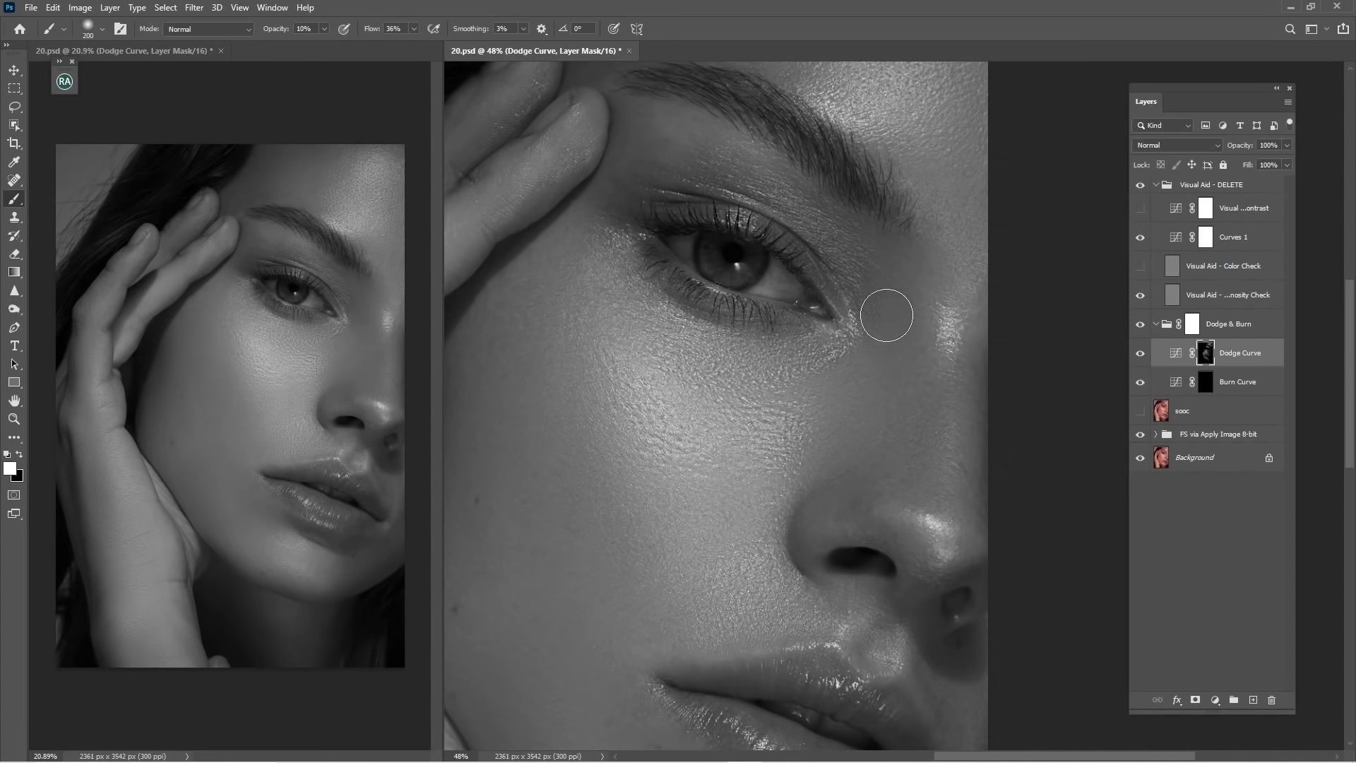
{"action": "key", "text": "bracketleft"}
{"action": "left_click_drag", "start_coordinate": [714, 316], "coordinate": [702, 172]}
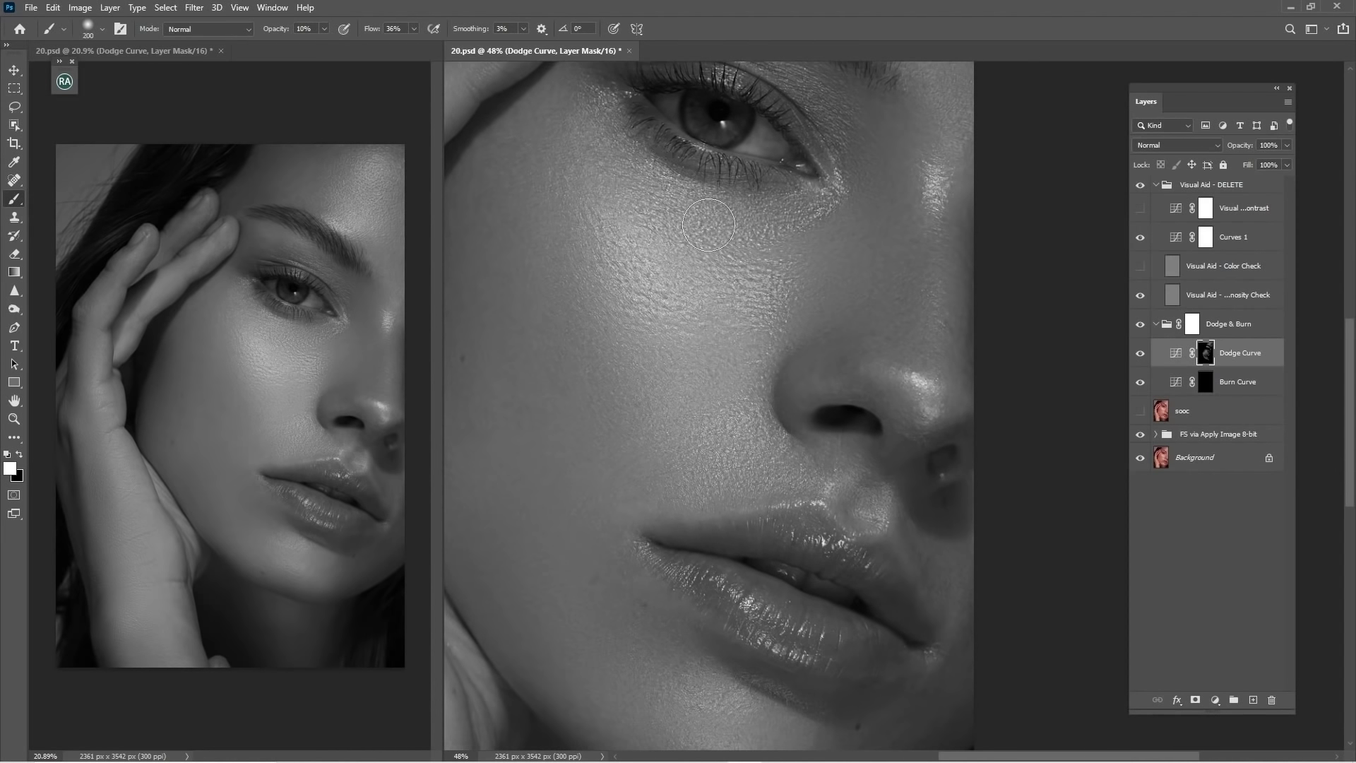
{"action": "key", "text": "bracketright"}
{"action": "key", "text": "bracketright"}
- Lighten the small dark spots around the lips and above the far mouth corner, reducing the brush from 80 to 30 px
{"action": "left_click_drag", "start_coordinate": [792, 482], "coordinate": [762, 290]}
{"action": "key", "text": "bracketleft"}
{"action": "key", "text": "bracketleft"}
{"action": "key", "text": "bracketleft"}
{"action": "key", "text": "bracketleft"}
{"action": "key", "text": "bracketleft"}
{"action": "key", "text": "bracketleft"}
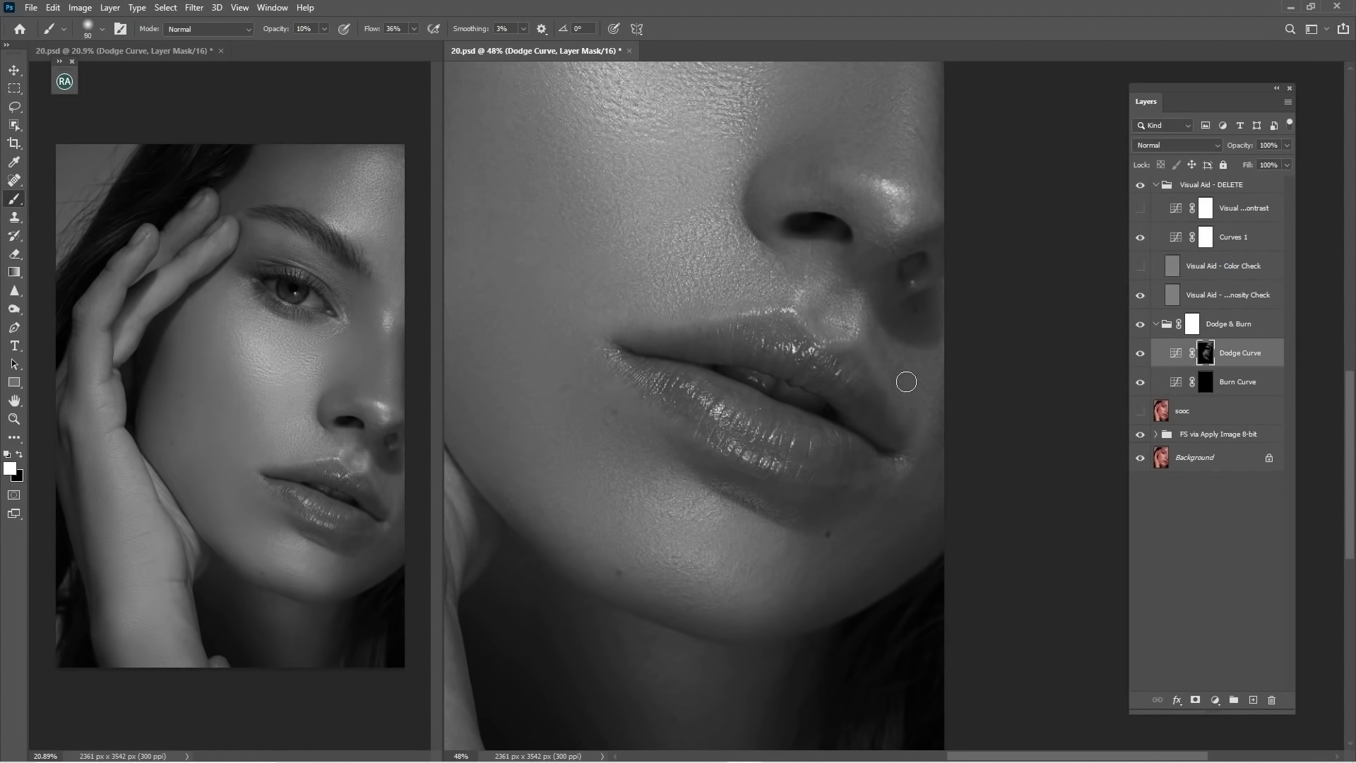
{"action": "scroll", "coordinate": [907, 381], "scroll_direction": "up", "scroll_amount": 7, "text": "alt"}
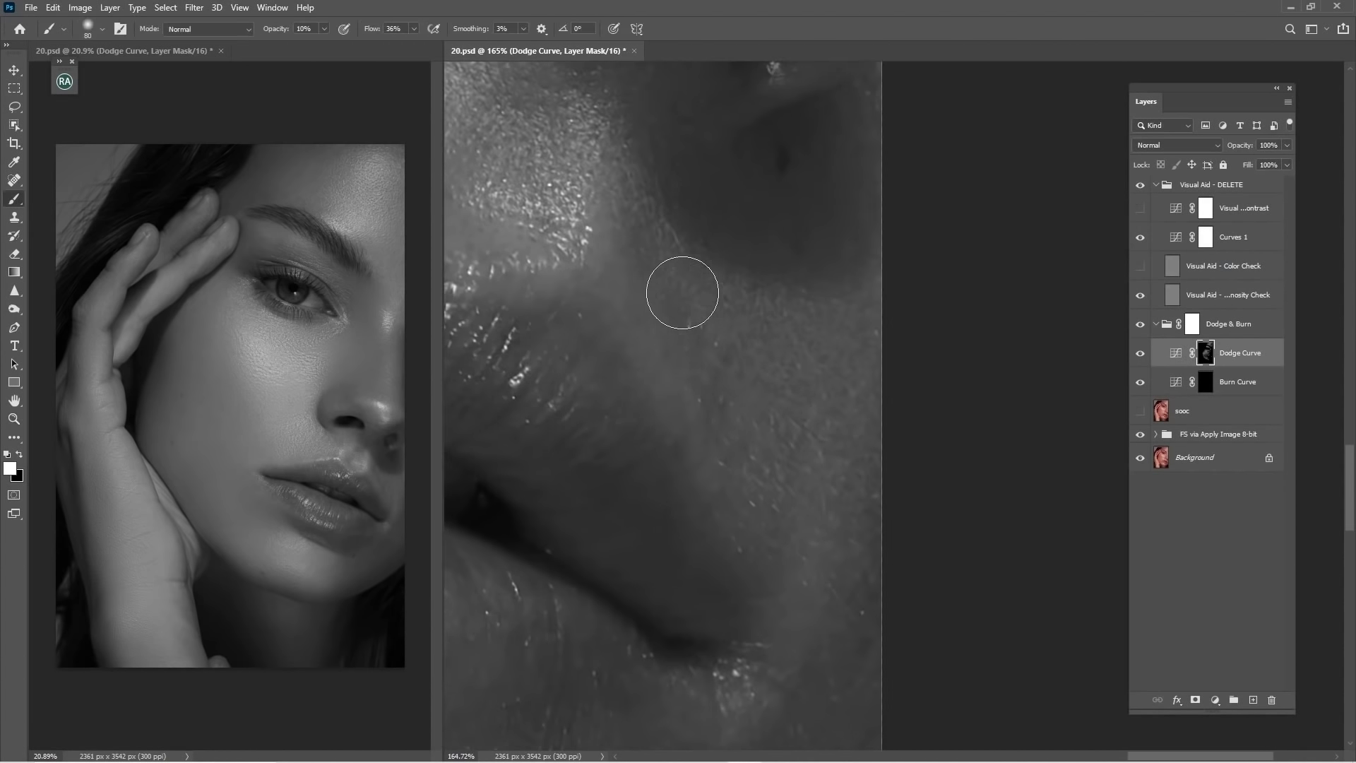
{"action": "key", "text": "bracketleft"}
{"action": "key", "text": "bracketleft"}
{"action": "key", "text": "bracketleft"}
{"action": "key", "text": "bracketleft"}
- Dodge the shadowed skin beside and below the far mouth corner, enlarging the brush up to 175 px
{"action": "left_click_drag", "start_coordinate": [794, 575], "coordinate": [766, 386]}
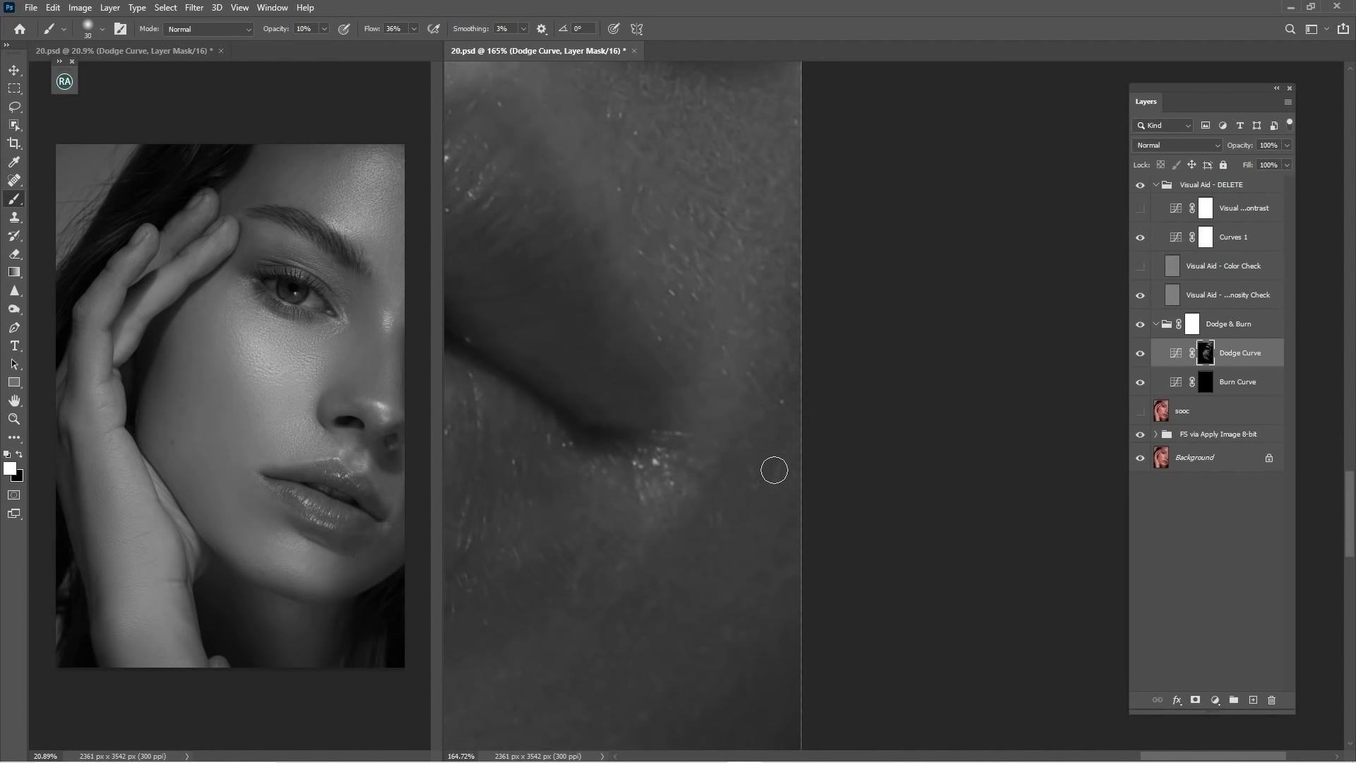
{"action": "key", "text": "bracketright"}
{"action": "key", "text": "bracketright"}
{"action": "key", "text": "bracketright"}
{"action": "key", "text": "bracketright"}
{"action": "left_click_drag", "start_coordinate": [683, 606], "coordinate": [810, 379]}
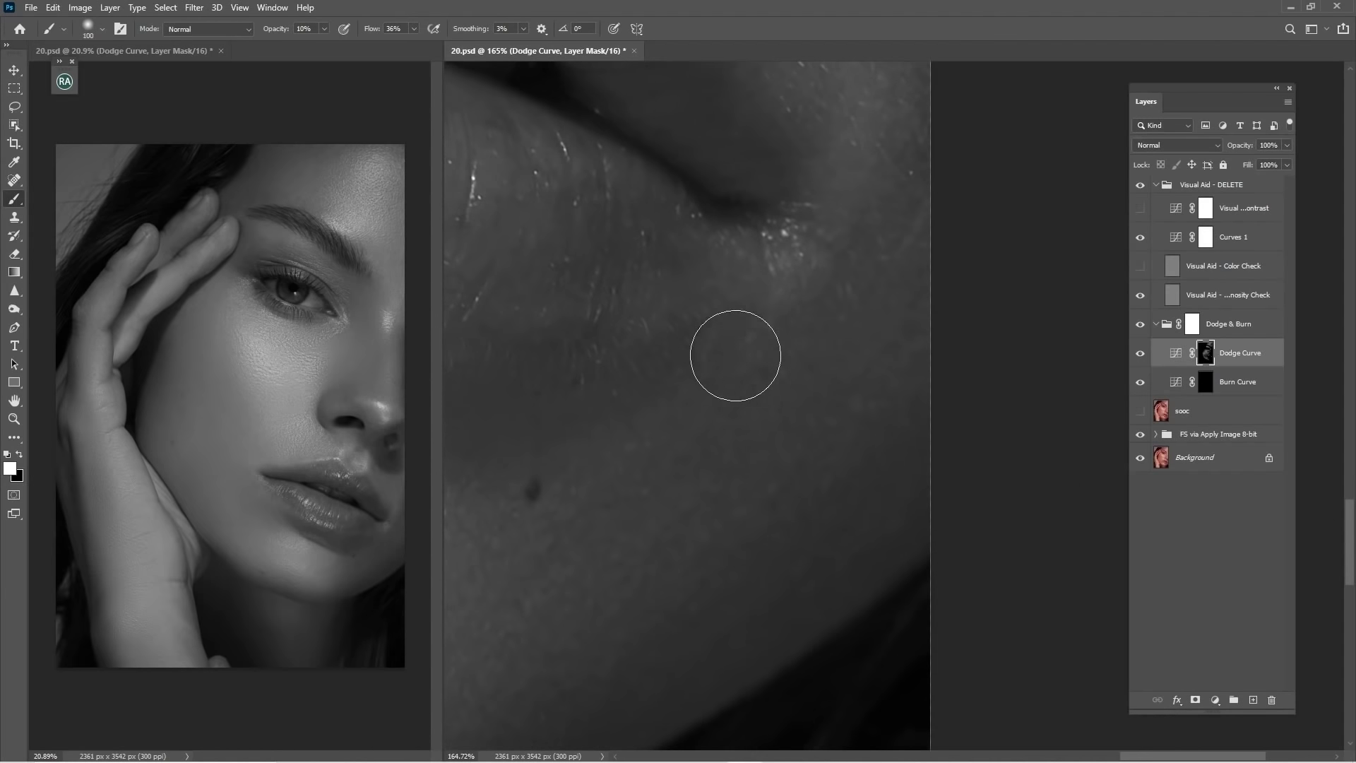
{"action": "key", "text": "bracketright"}
{"action": "key", "text": "bracketright"}
{"action": "key", "text": "bracketright"}
{"action": "key", "text": "bracketright"}
{"action": "key", "text": "bracketright"}
{"action": "key", "text": "bracketright"}
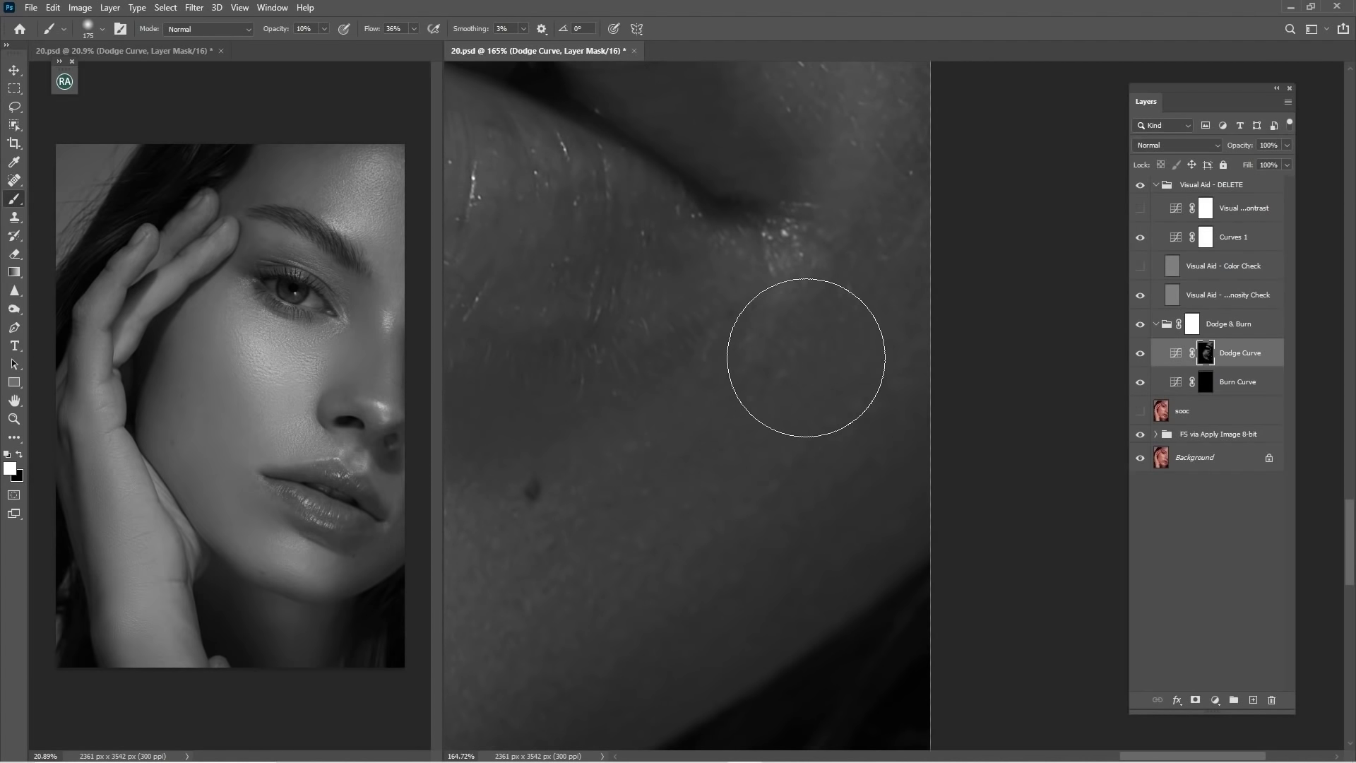
- Dodge the skin between the far mouth corner and the nostril with a reduced brush
{"action": "left_click_drag", "start_coordinate": [899, 227], "coordinate": [852, 496]}
{"action": "key", "text": "bracketleft"}
{"action": "key", "text": "bracketleft"}
{"action": "key", "text": "bracketleft"}
{"action": "key", "text": "bracketleft"}
{"action": "key", "text": "bracketleft"}
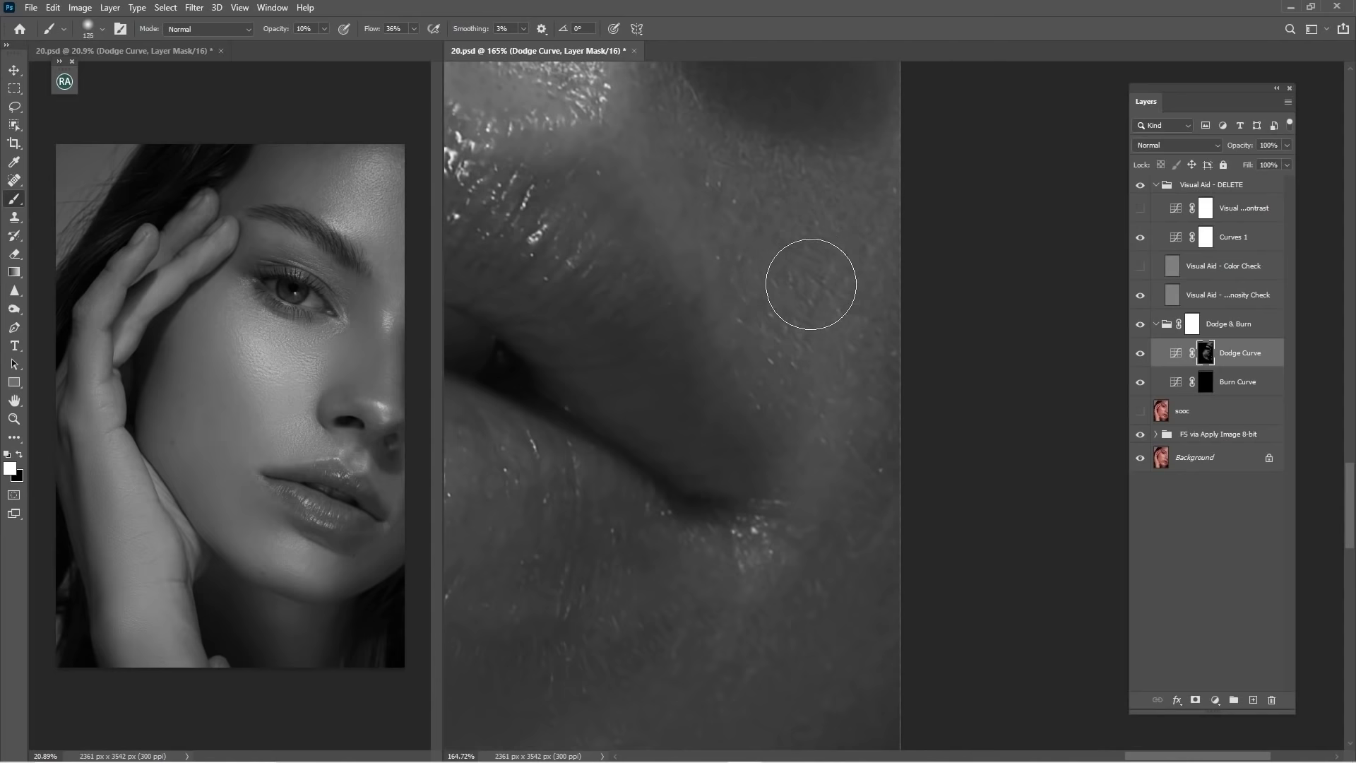
- Even out the dark patches between the nose and upper lip with a 90 px brush
{"action": "left_click_drag", "start_coordinate": [796, 254], "coordinate": [821, 431]}
{"action": "left_click_drag", "start_coordinate": [611, 270], "coordinate": [748, 440]}
{"action": "left_click_drag", "start_coordinate": [677, 311], "coordinate": [772, 424]}
{"action": "key", "text": "bracketright"}
{"action": "key", "text": "bracketright"}
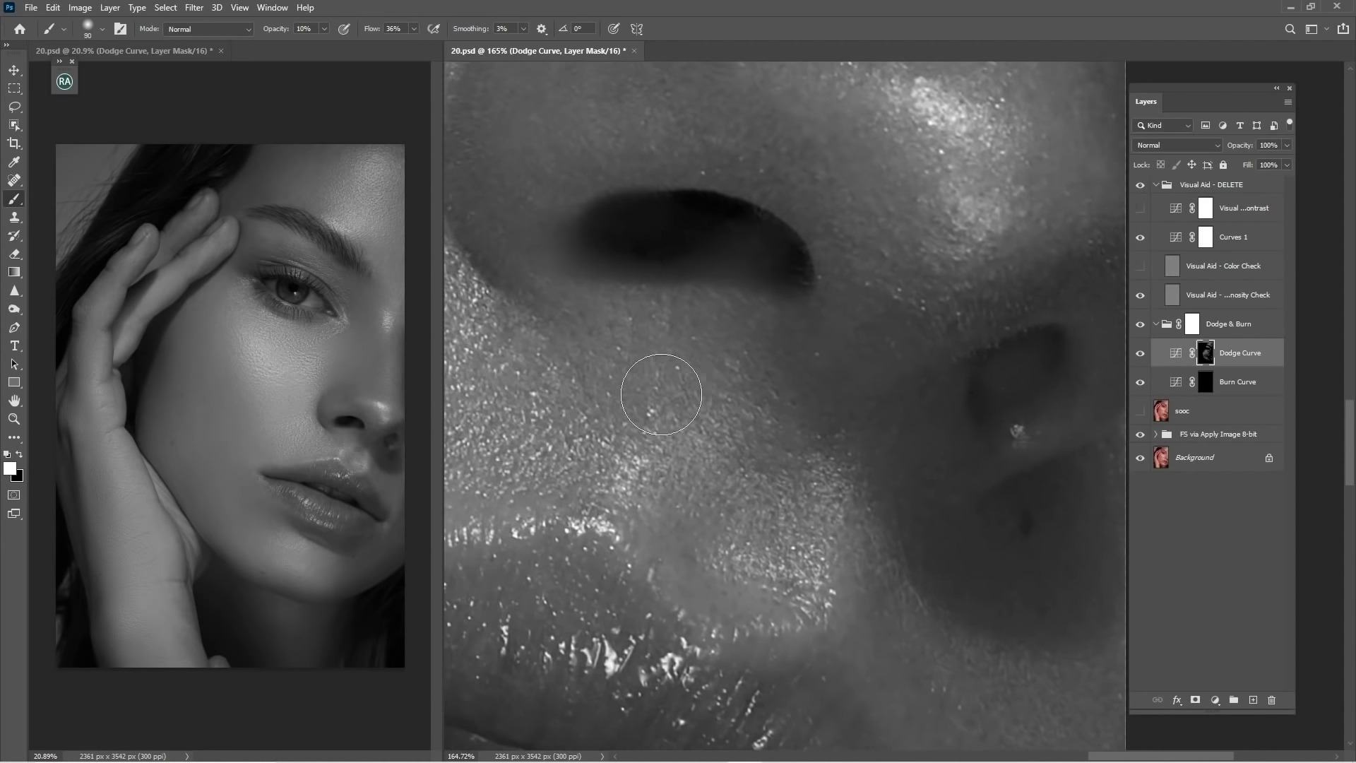
- Dodge uneven spots around the nose tip and along the nose's far edge, reducing the brush to 30 px
{"action": "left_click_drag", "start_coordinate": [799, 177], "coordinate": [863, 353]}
{"action": "key", "text": "bracketright"}
{"action": "left_click_drag", "start_coordinate": [955, 272], "coordinate": [741, 304]}
{"action": "left_click_drag", "start_coordinate": [867, 263], "coordinate": [797, 486]}
{"action": "key", "text": "bracketleft"}
{"action": "key", "text": "bracketleft"}
{"action": "key", "text": "bracketleft"}
{"action": "key", "text": "bracketleft"}
{"action": "key", "text": "bracketleft"}
{"action": "key", "text": "bracketleft"}
{"action": "key", "text": "bracketleft"}
{"action": "key", "text": "bracketleft"}
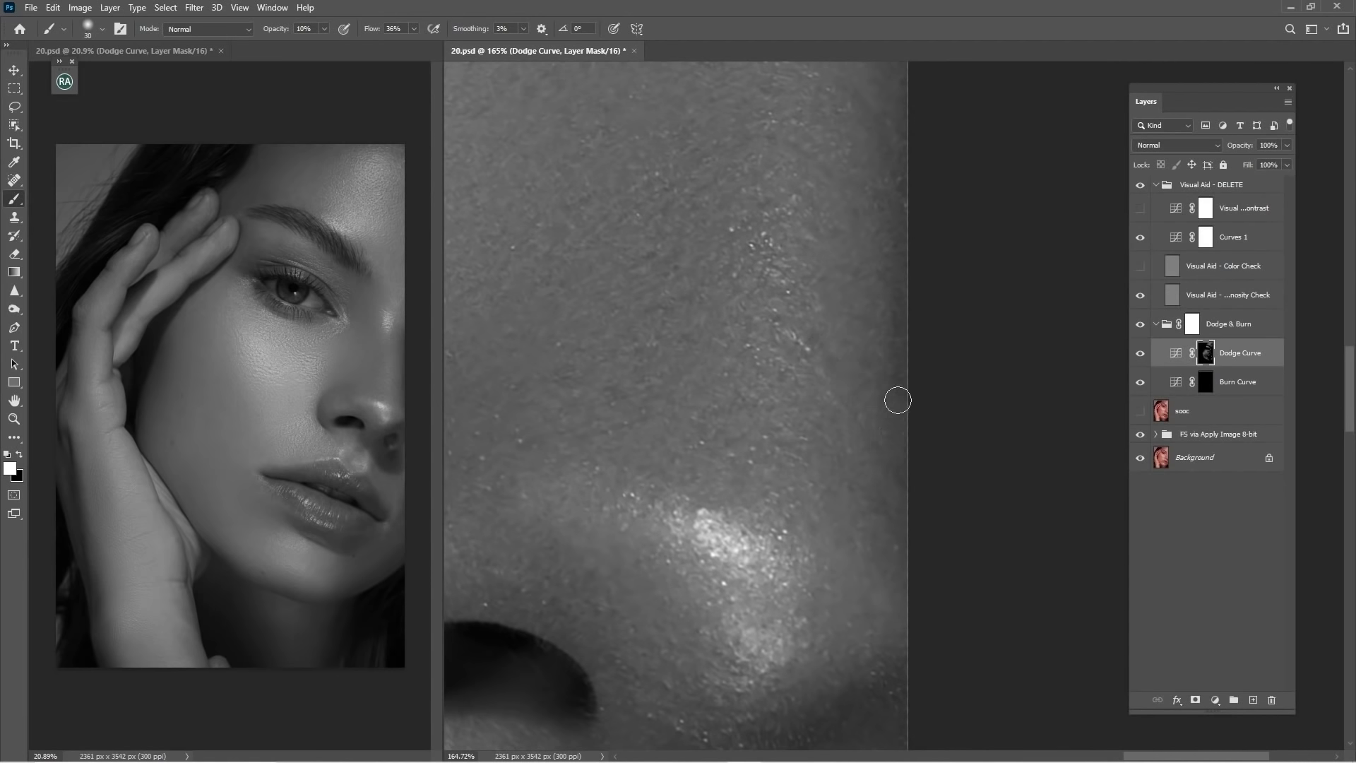
- Lighten the dark spots along the nose bridge with brushes of 45 to 70 px
{"action": "left_click_drag", "start_coordinate": [902, 268], "coordinate": [832, 360]}
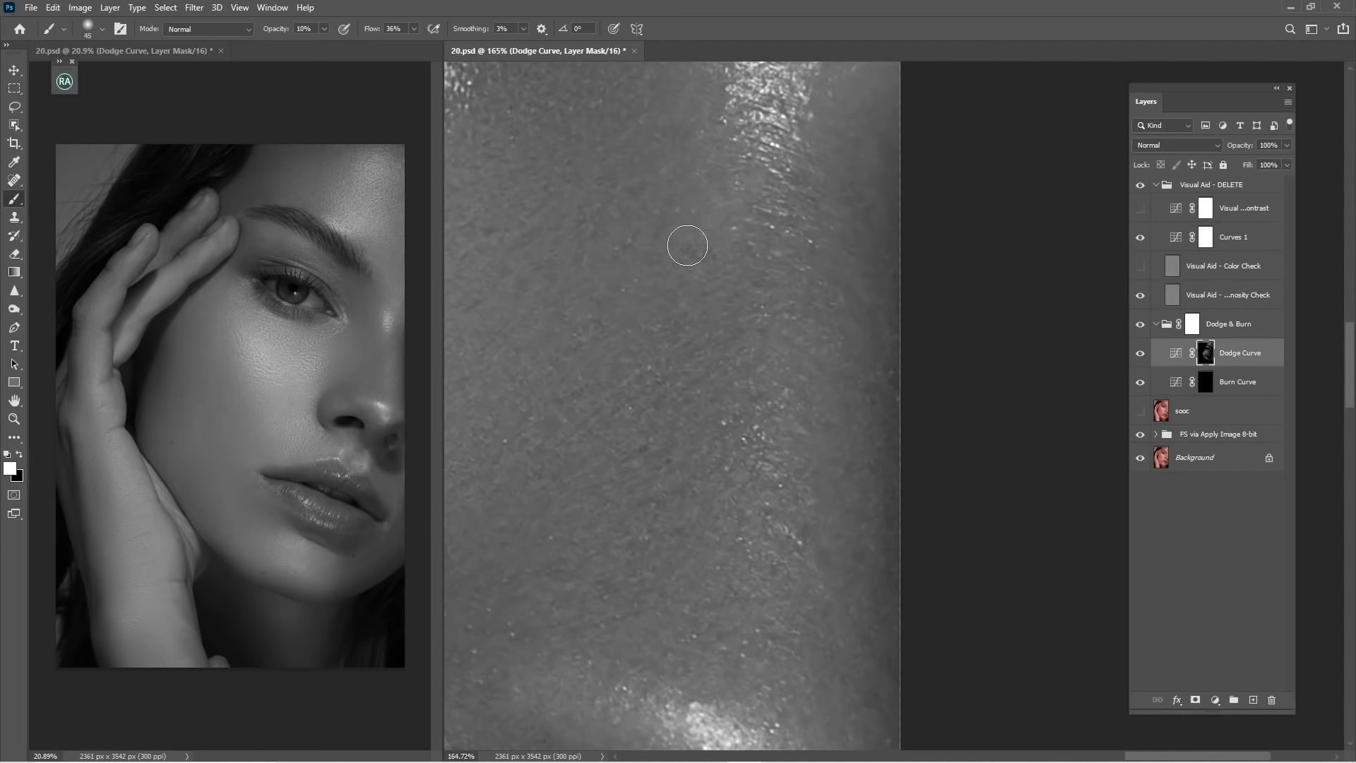
{"action": "left_click_drag", "start_coordinate": [760, 264], "coordinate": [742, 371]}
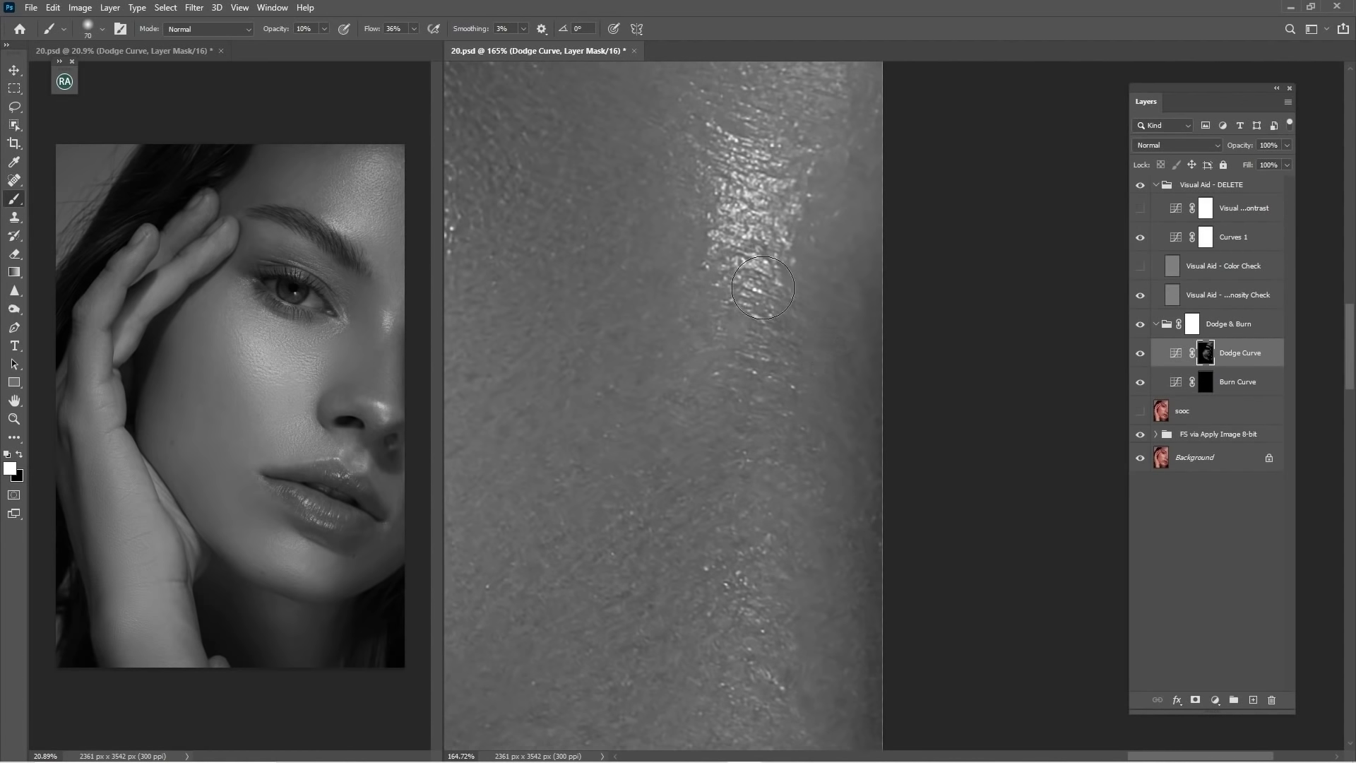
{"action": "key", "text": "bracketright"}
{"action": "key", "text": "bracketright"}
{"action": "key", "text": "bracketright"}
- Compare the whole portrait with the Dodge & Burn group off and on, and hide the Curves 1 and Luminosity Check visual aids
{"action": "key", "text": "ctrl+0"}
{"action": "left_click", "coordinate": [1140, 324]}
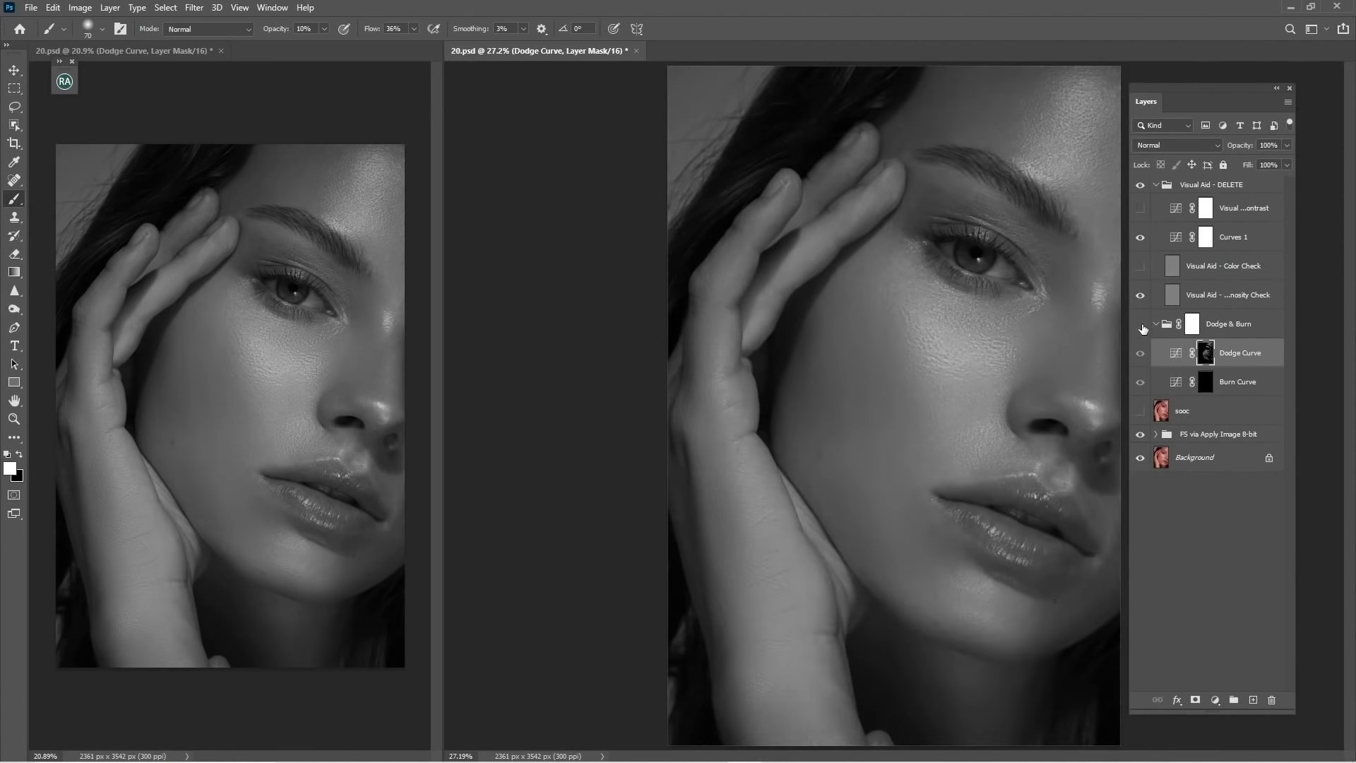
{"action": "left_click", "coordinate": [1143, 325]}
{"action": "left_click", "coordinate": [1142, 324]}
{"action": "left_click", "coordinate": [1141, 237]}
{"action": "left_click", "coordinate": [1140, 295]}
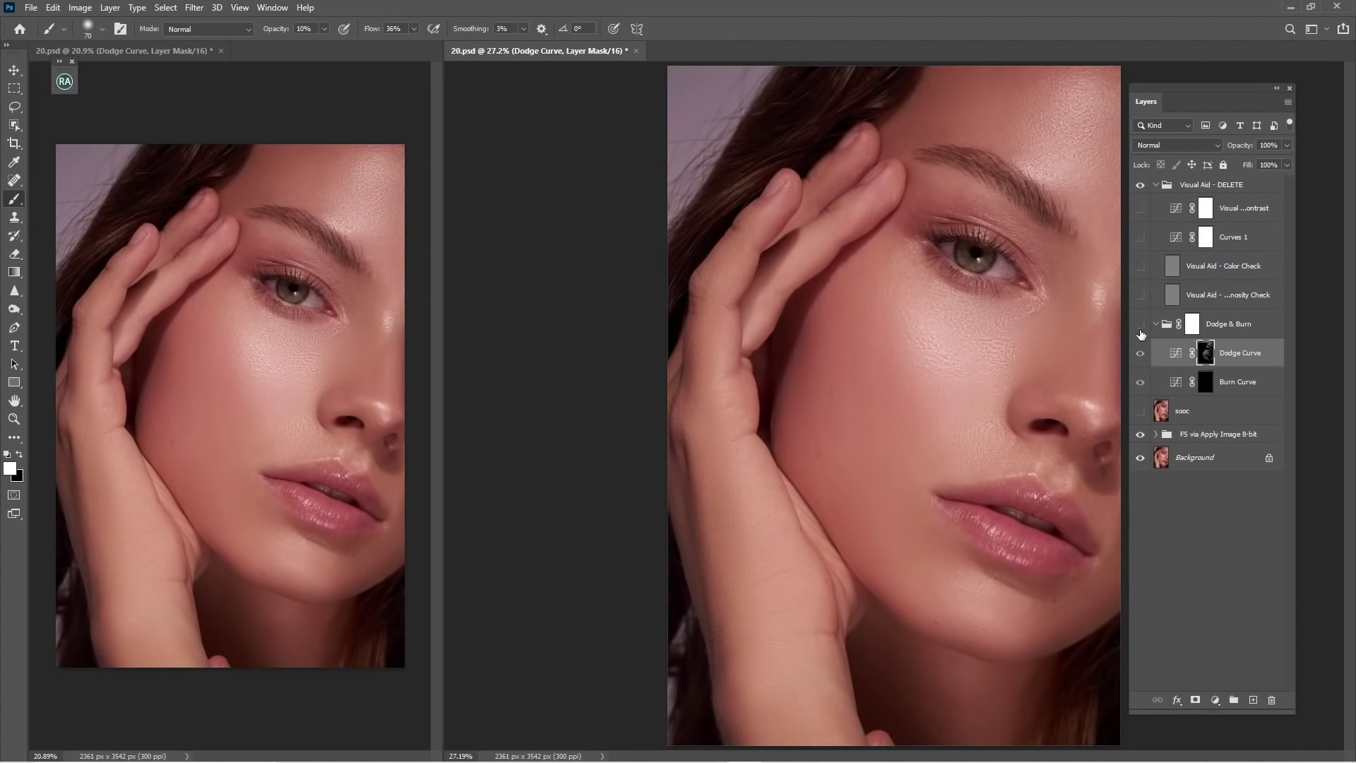
- Move the sooc layer to the top of the layer stack and compare the original portrait with the retouched version
{"action": "left_click", "coordinate": [1140, 324]}
{"action": "left_click_drag", "start_coordinate": [1176, 413], "coordinate": [1213, 186]}
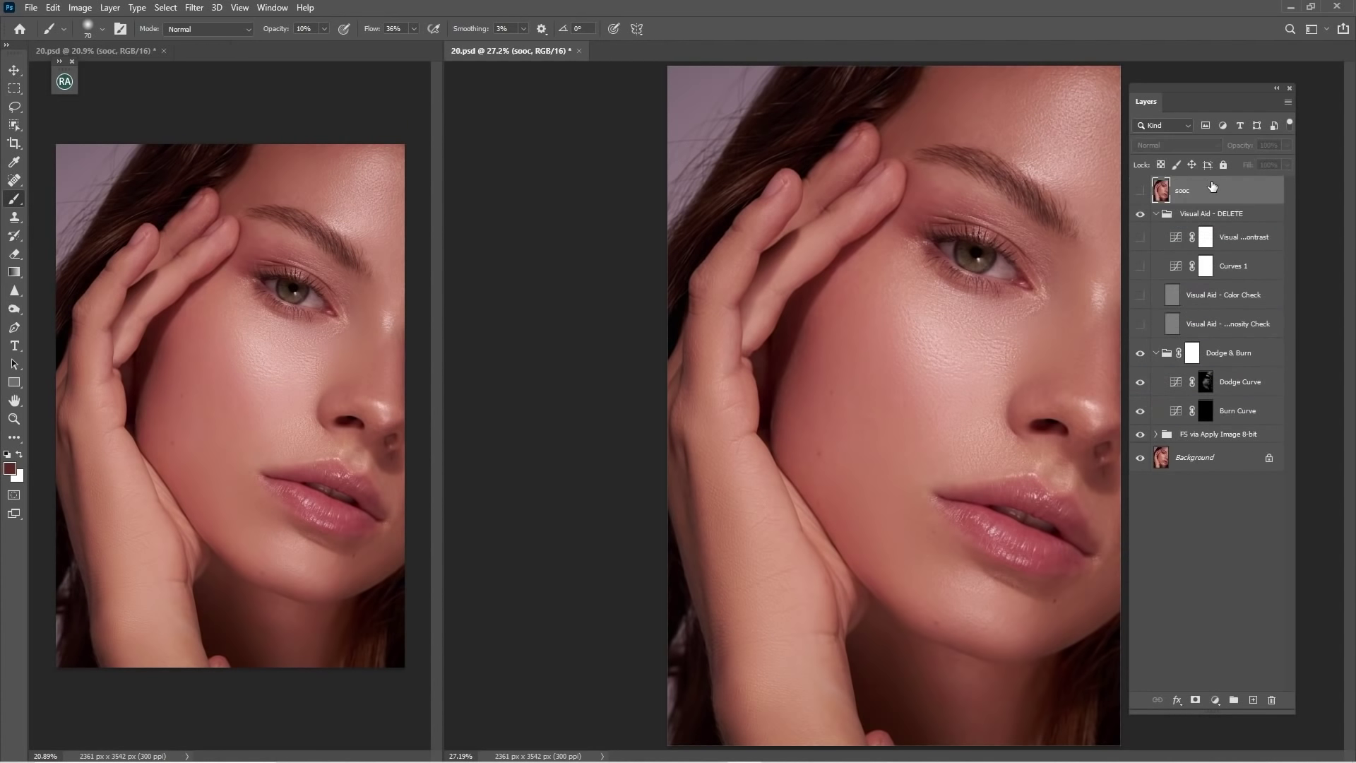
{"action": "left_click", "coordinate": [1141, 192]}
{"action": "left_click", "coordinate": [1141, 193]}
{"action": "left_click", "coordinate": [1141, 198]}
{"action": "left_click", "coordinate": [1140, 192]}
{"action": "left_click", "coordinate": [1140, 198]}
{"action": "left_click", "coordinate": [1140, 198]}
{"action": "left_click", "coordinate": [1140, 195]}
{"action": "left_click", "coordinate": [1141, 194]}
{"action": "left_click", "coordinate": [1142, 196]}
{"action": "left_click", "coordinate": [1140, 194]}
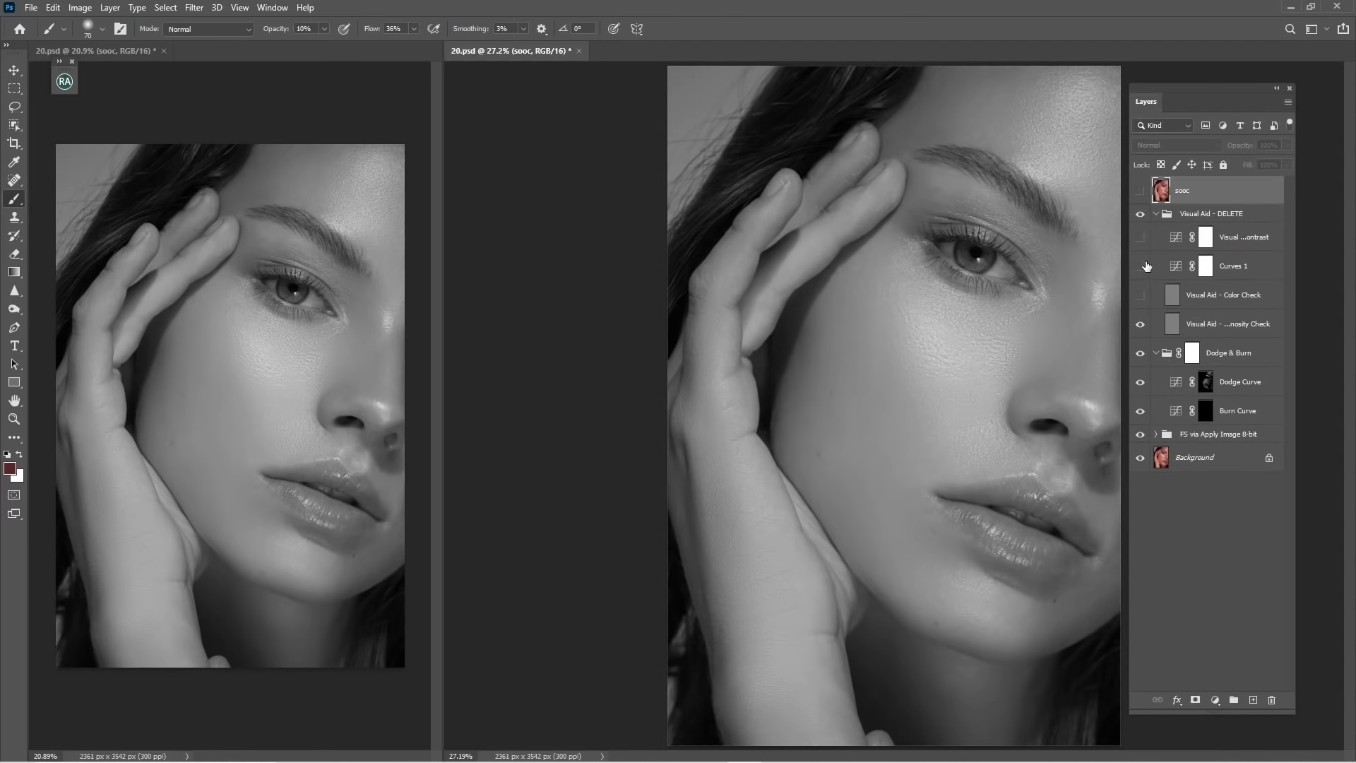
- Show the Luminosity Check and Curves 1 visual aids and make the Burn Curve mask active
{"action": "left_click", "coordinate": [1140, 267]}
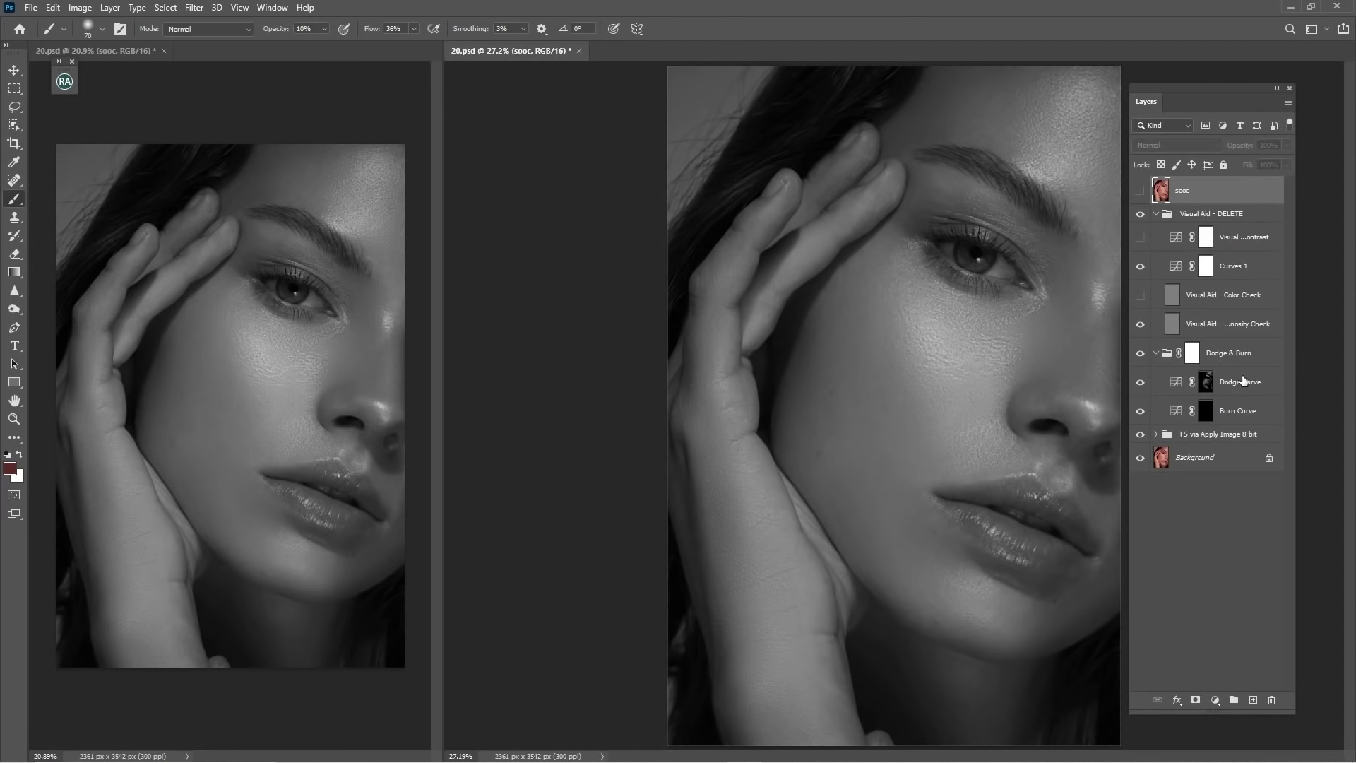
{"action": "left_click", "coordinate": [1225, 404]}
{"action": "key", "text": "z"}
{"action": "mouse_move", "coordinate": [951, 354]}
{"action": "left_mouse_down"}
{"action": "mouse_move", "coordinate": [957, 373]}
{"action": "mouse_move", "coordinate": [996, 351]}
{"action": "left_mouse_up"}
{"action": "key", "text": "b"}
{"action": "key", "text": "space"}
{"action": "left_click_drag", "start_coordinate": [1031, 330], "coordinate": [854, 328]}
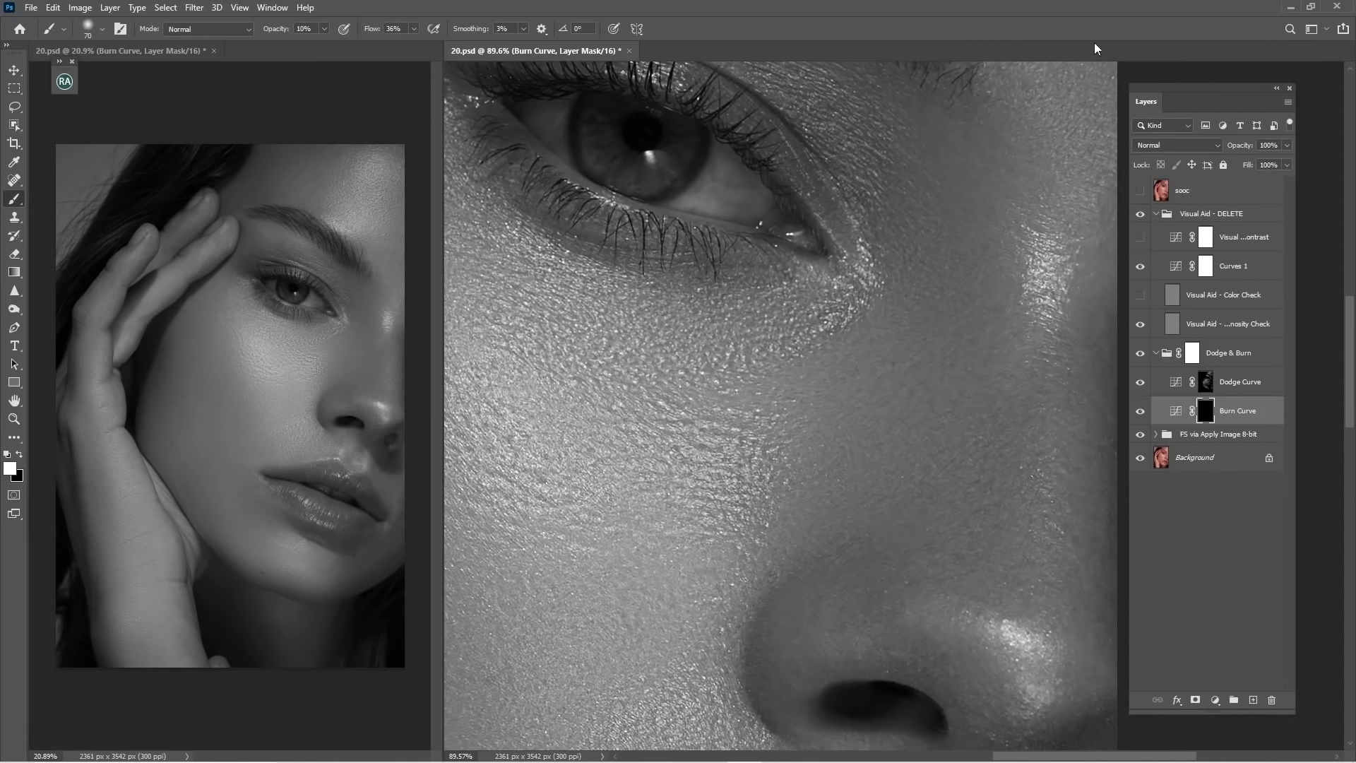
{"action": "key", "text": "ctrl+0"}
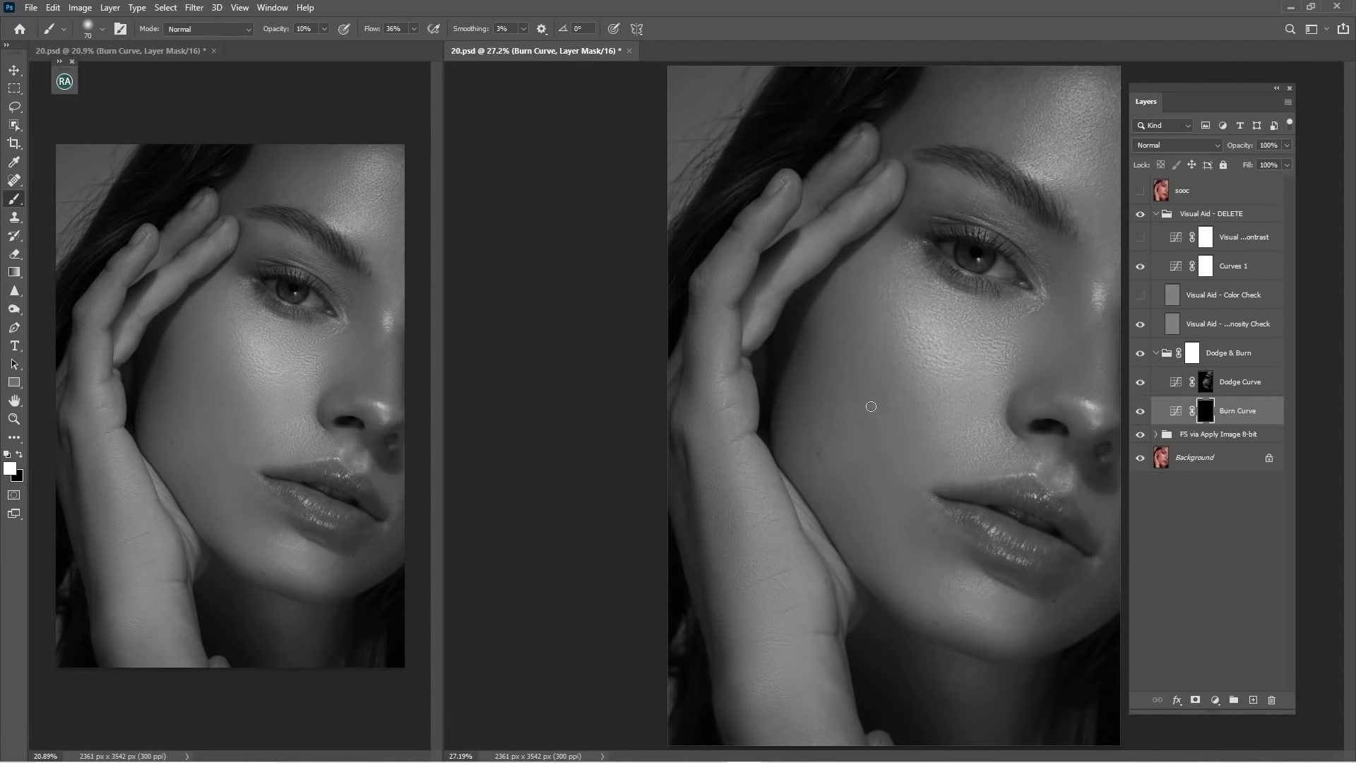
- Burn bright areas around the chin and jaw on the Burn Curve mask with brushes of 150 to 250 px
{"action": "key", "text": "z"}
{"action": "mouse_move", "coordinate": [966, 622]}
{"action": "left_mouse_down"}
{"action": "mouse_move", "coordinate": [1002, 654]}
{"action": "mouse_move", "coordinate": [923, 443]}
{"action": "mouse_move", "coordinate": [939, 485]}
{"action": "left_mouse_up"}
{"action": "key", "text": "b"}
{"action": "key", "text": "space"}
{"action": "key", "text": "z"}
{"action": "key", "text": "b"}
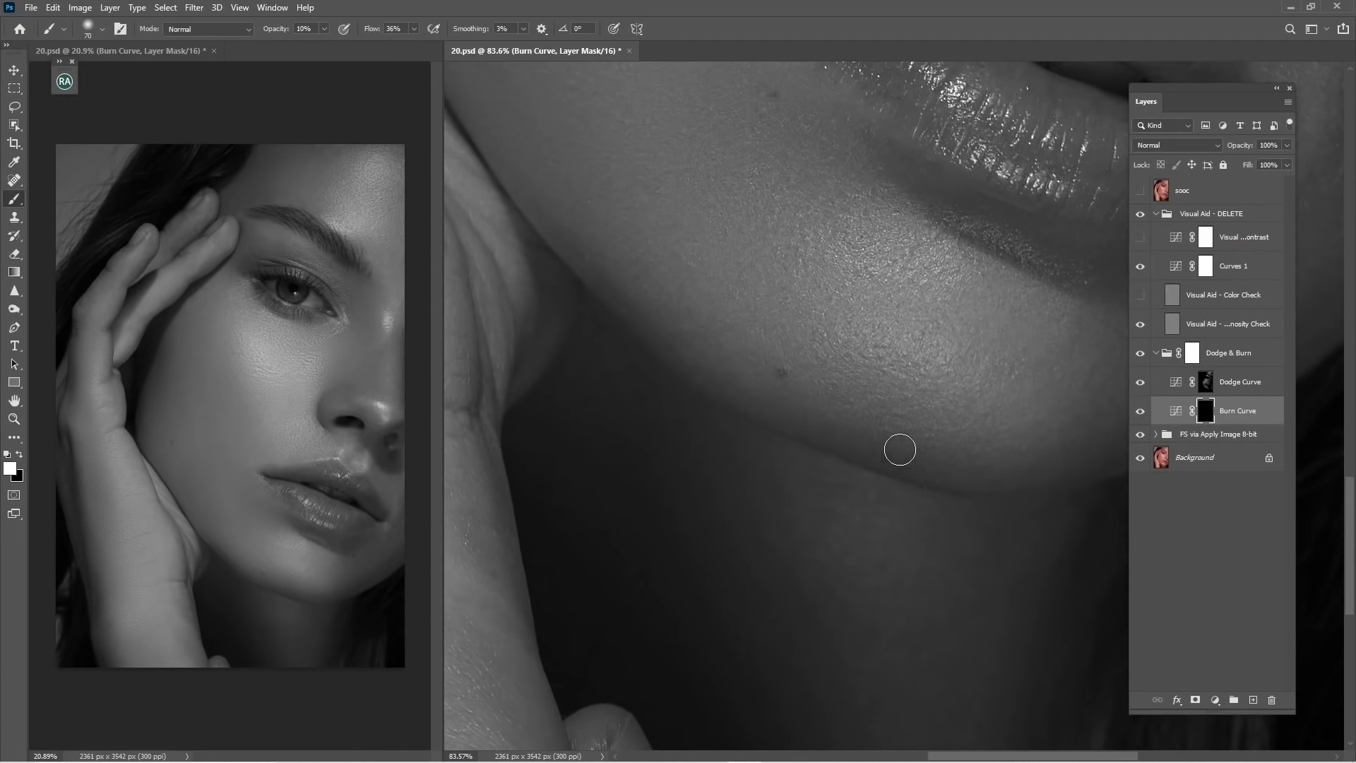
{"action": "key", "text": "]"}
{"action": "key", "text": "]"}
{"action": "key", "text": "]"}
{"action": "key", "text": "]"}
{"action": "key", "text": "]"}
{"action": "key", "text": "]"}
{"action": "key", "text": "]"}
{"action": "key", "text": "]"}
{"action": "key", "text": "]"}
{"action": "key", "text": "]"}
{"action": "key", "text": "["}
{"action": "key", "text": "["}
{"action": "key", "text": "["}
{"action": "key", "text": "["}
{"action": "key", "text": "["}
{"action": "left_click_drag", "start_coordinate": [1069, 555], "coordinate": [899, 447]}
{"action": "key", "text": "bracketleft"}
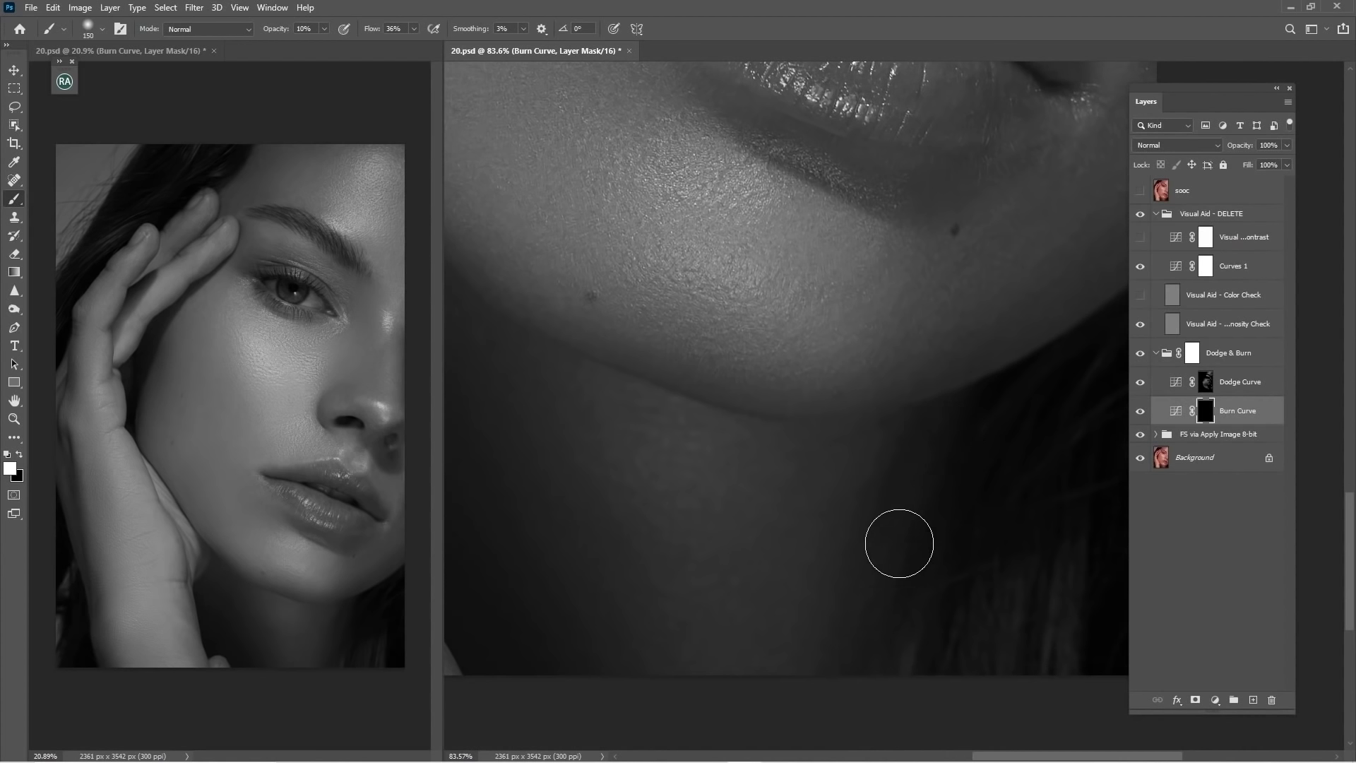
{"action": "key", "text": "bracketright"}
{"action": "key", "text": "bracketright"}
{"action": "key", "text": "bracketright"}
{"action": "mouse_move", "coordinate": [731, 480]}
{"action": "left_mouse_down"}
{"action": "mouse_move", "coordinate": [670, 460]}
{"action": "mouse_move", "coordinate": [693, 589]}
{"action": "mouse_move", "coordinate": [674, 445]}
{"action": "mouse_move", "coordinate": [697, 470]}
{"action": "left_mouse_up"}
{"action": "left_click_drag", "start_coordinate": [712, 336], "coordinate": [748, 515]}
{"action": "left_click_drag", "start_coordinate": [686, 388], "coordinate": [766, 518]}
{"action": "left_click_drag", "start_coordinate": [700, 467], "coordinate": [802, 502]}
{"action": "mouse_move", "coordinate": [643, 380]}
{"action": "left_mouse_down"}
{"action": "mouse_move", "coordinate": [724, 454]}
{"action": "mouse_move", "coordinate": [666, 454]}
{"action": "mouse_move", "coordinate": [679, 459]}
{"action": "left_mouse_up"}
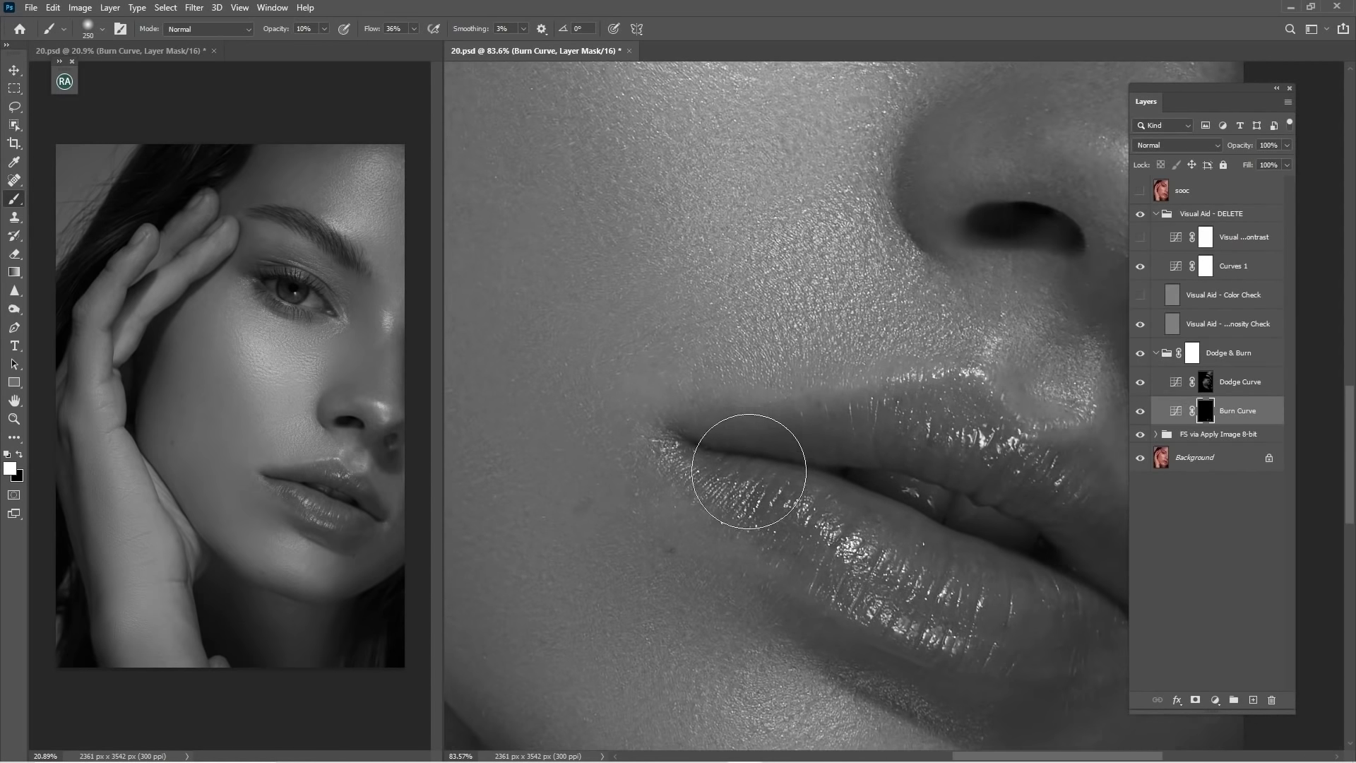
- Burn bright spots around the upper lip and nose on the Burn Curve mask, reducing the brush to 90 px
{"action": "key", "text": "bracketleft"}
{"action": "key", "text": "bracketleft"}
{"action": "key", "text": "bracketleft"}
{"action": "left_click_drag", "start_coordinate": [989, 346], "coordinate": [820, 262]}
{"action": "key", "text": "bracketleft"}
{"action": "mouse_move", "coordinate": [944, 331]}
{"action": "left_mouse_down"}
{"action": "mouse_move", "coordinate": [852, 385]}
{"action": "mouse_move", "coordinate": [849, 494]}
{"action": "left_mouse_up"}
{"action": "key", "text": "bracketleft"}
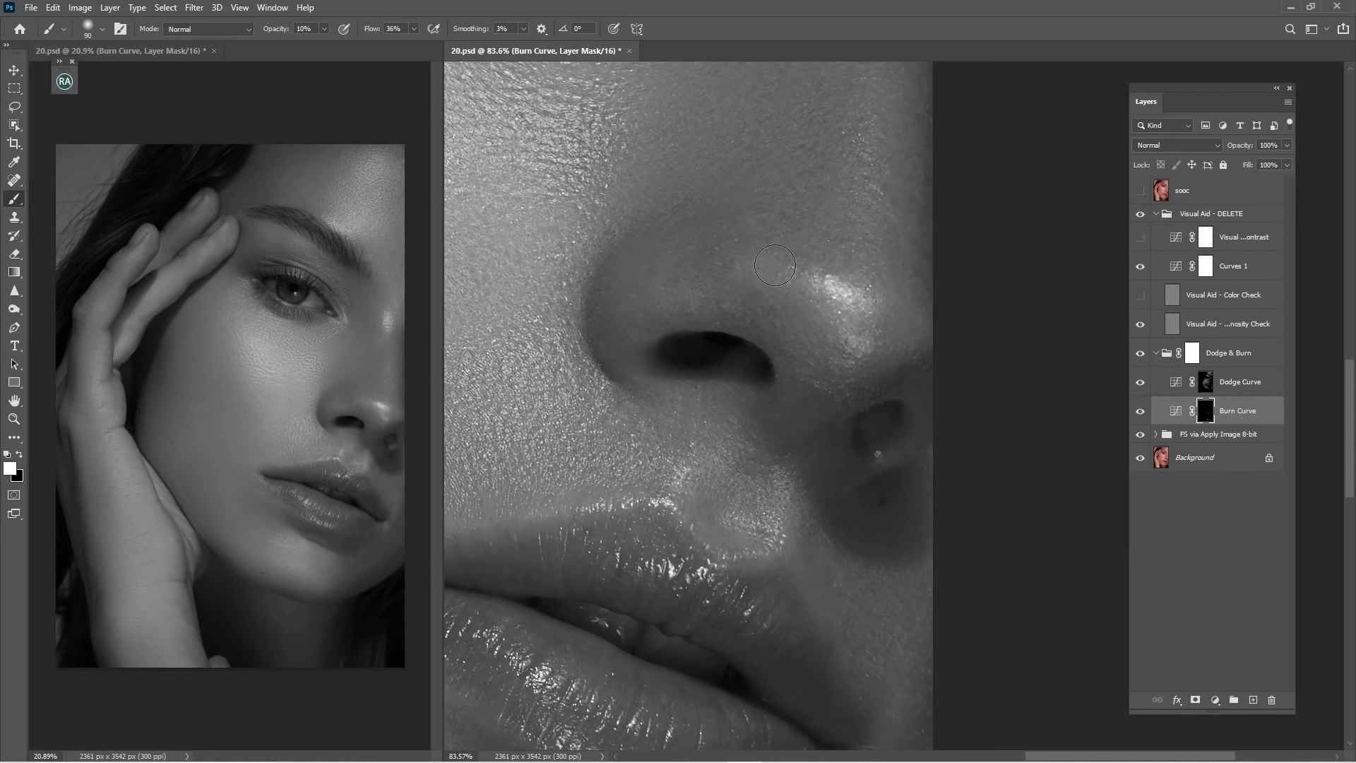
{"action": "left_click_drag", "start_coordinate": [704, 277], "coordinate": [820, 335]}
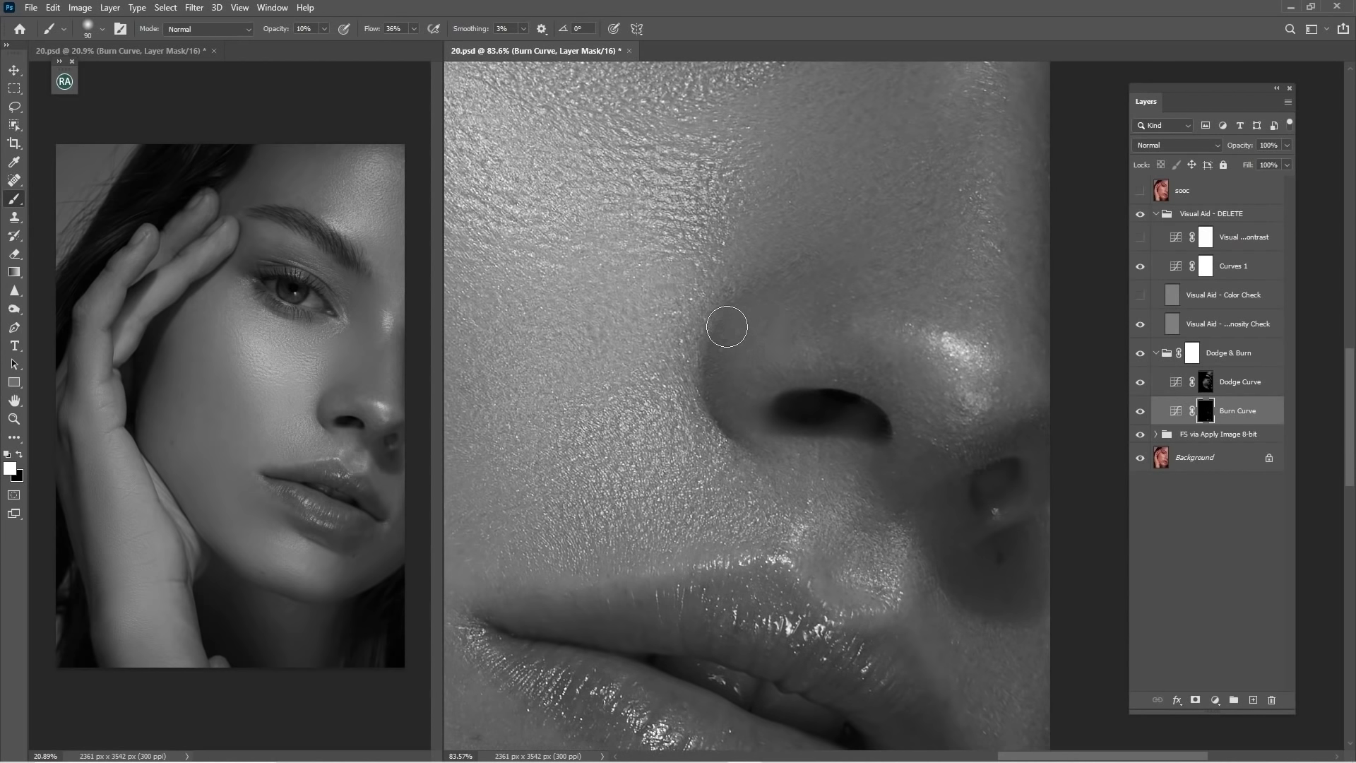
- Burn the broader uneven areas of the hand and cheek in whole-portrait view with brushes of 200 to 400 px
{"action": "left_click_drag", "start_coordinate": [765, 296], "coordinate": [848, 452]}
{"action": "left_click_drag", "start_coordinate": [795, 328], "coordinate": [919, 456]}
{"action": "left_click_drag", "start_coordinate": [749, 230], "coordinate": [791, 399]}
{"action": "left_click_drag", "start_coordinate": [761, 261], "coordinate": [782, 378]}
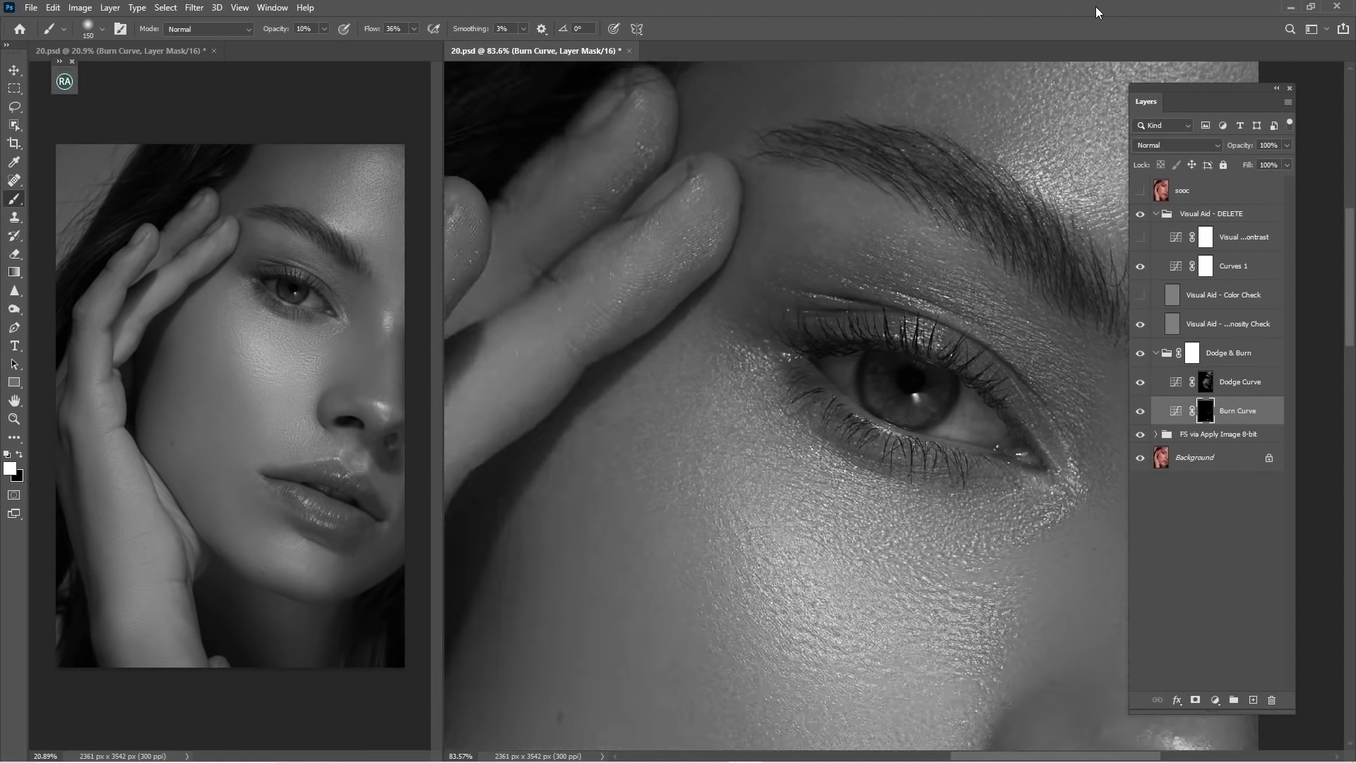
{"action": "key", "text": "ctrl+0"}
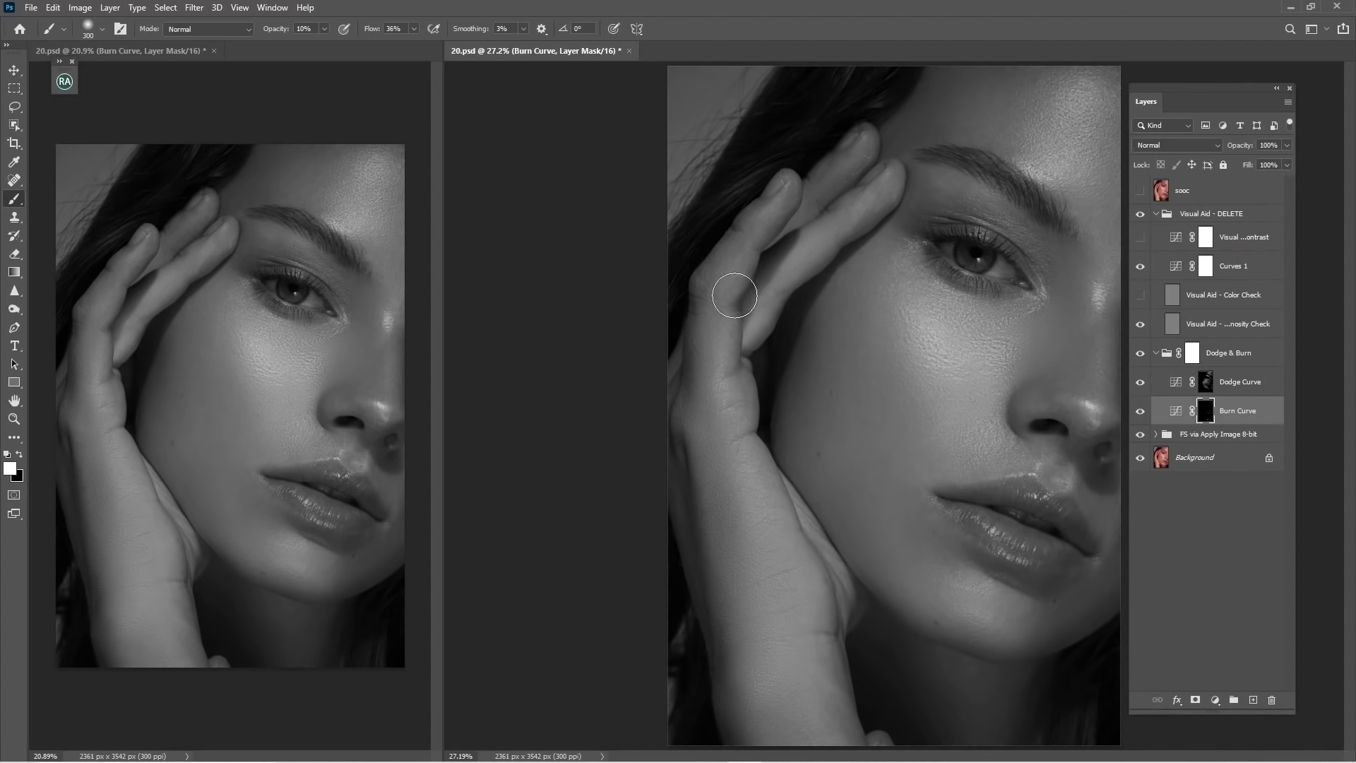
{"action": "key", "text": "bracketleft"}
{"action": "left_click_drag", "start_coordinate": [778, 293], "coordinate": [774, 267]}
{"action": "key", "text": "bracketright"}
{"action": "key", "text": "bracketright"}
{"action": "key", "text": "bracketright"}
{"action": "key", "text": "bracketright"}
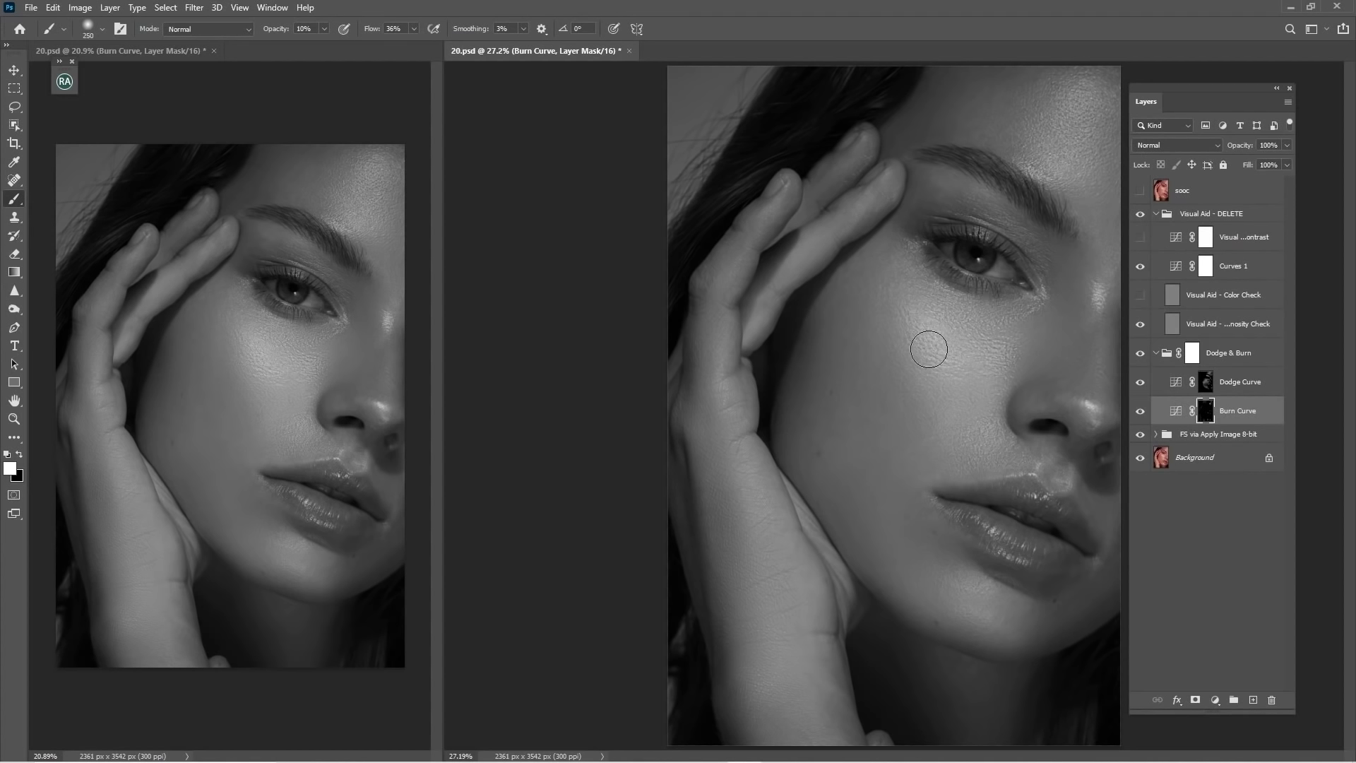
{"action": "key", "text": "bracketright"}
{"action": "key", "text": "bracketright"}
- Compare the portrait with the Burn Curve layer off and on
{"action": "left_click", "coordinate": [1143, 414]}
{"action": "left_click", "coordinate": [1144, 413]}
{"action": "left_click", "coordinate": [1147, 412]}
{"action": "left_click", "coordinate": [1141, 410]}
- Hide the visual aids and collapse the Visual Aid and Dodge & Burn groups
{"action": "left_click", "coordinate": [1140, 266]}
{"action": "mouse_move", "coordinate": [1222, 354]}
{"action": "left_mouse_down"}
{"action": "mouse_move", "coordinate": [1225, 211]}
{"action": "mouse_move", "coordinate": [1201, 206]}
{"action": "mouse_move", "coordinate": [1226, 254]}
{"action": "mouse_move", "coordinate": [1216, 314]}
{"action": "left_mouse_up"}
{"action": "left_click", "coordinate": [1155, 300]}
{"action": "left_click", "coordinate": [1156, 236]}
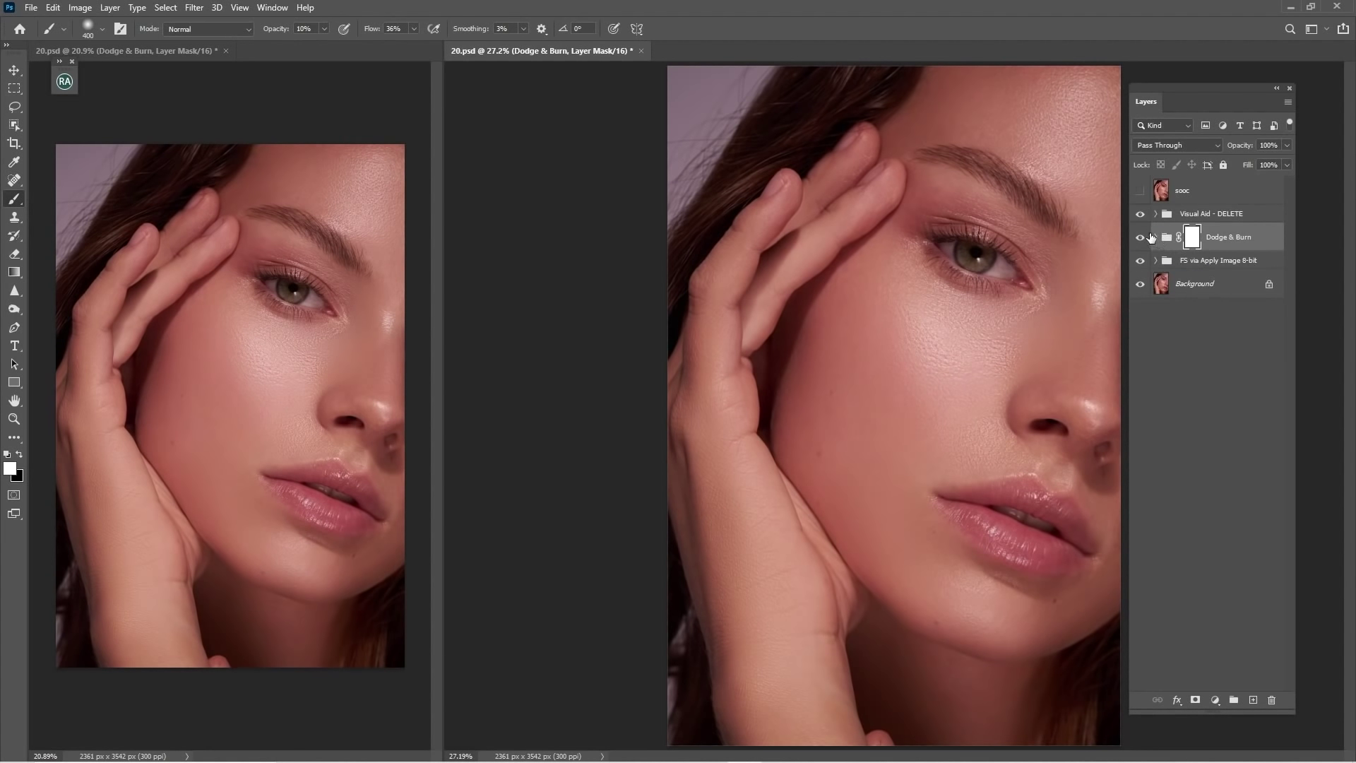
{"action": "left_click", "coordinate": [1141, 214]}
- Compare the whole portrait with the Dodge & Burn group off and on
{"action": "left_click", "coordinate": [1140, 236]}
{"action": "left_click", "coordinate": [1140, 237]}
{"action": "left_click", "coordinate": [1141, 241]}
{"action": "left_click", "coordinate": [1144, 245]}
{"action": "left_click", "coordinate": [1145, 243]}
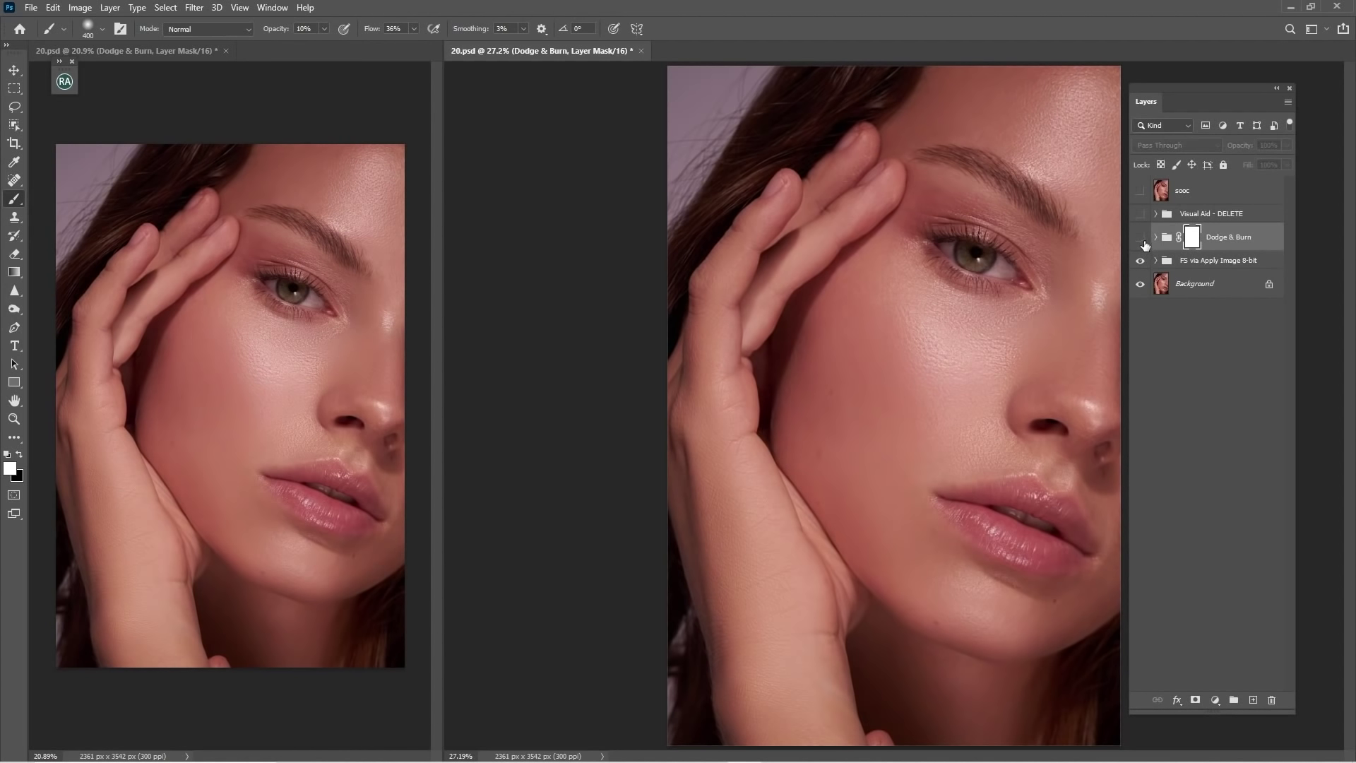
{"action": "left_click", "coordinate": [1145, 243]}
{"action": "left_click", "coordinate": [1147, 244]}
{"action": "left_click", "coordinate": [1149, 245]}
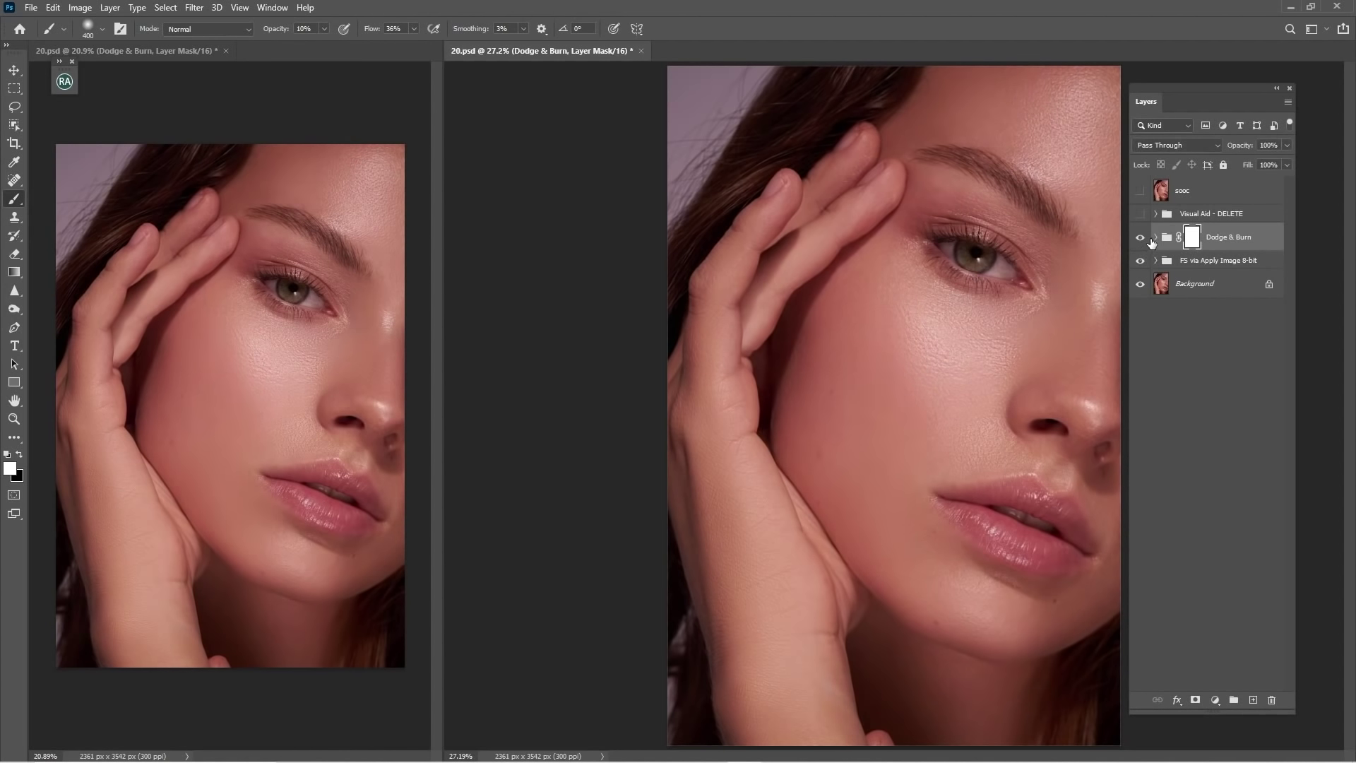
{"action": "left_click", "coordinate": [1144, 245]}
{"action": "left_click", "coordinate": [1146, 244]}
{"action": "left_click", "coordinate": [1144, 242]}
- Duplicate the Dodge Curve layer inside the Dodge & Burn group and fill the copy's mask with black
{"action": "left_click", "coordinate": [1160, 239]}
{"action": "left_click", "coordinate": [1242, 273]}
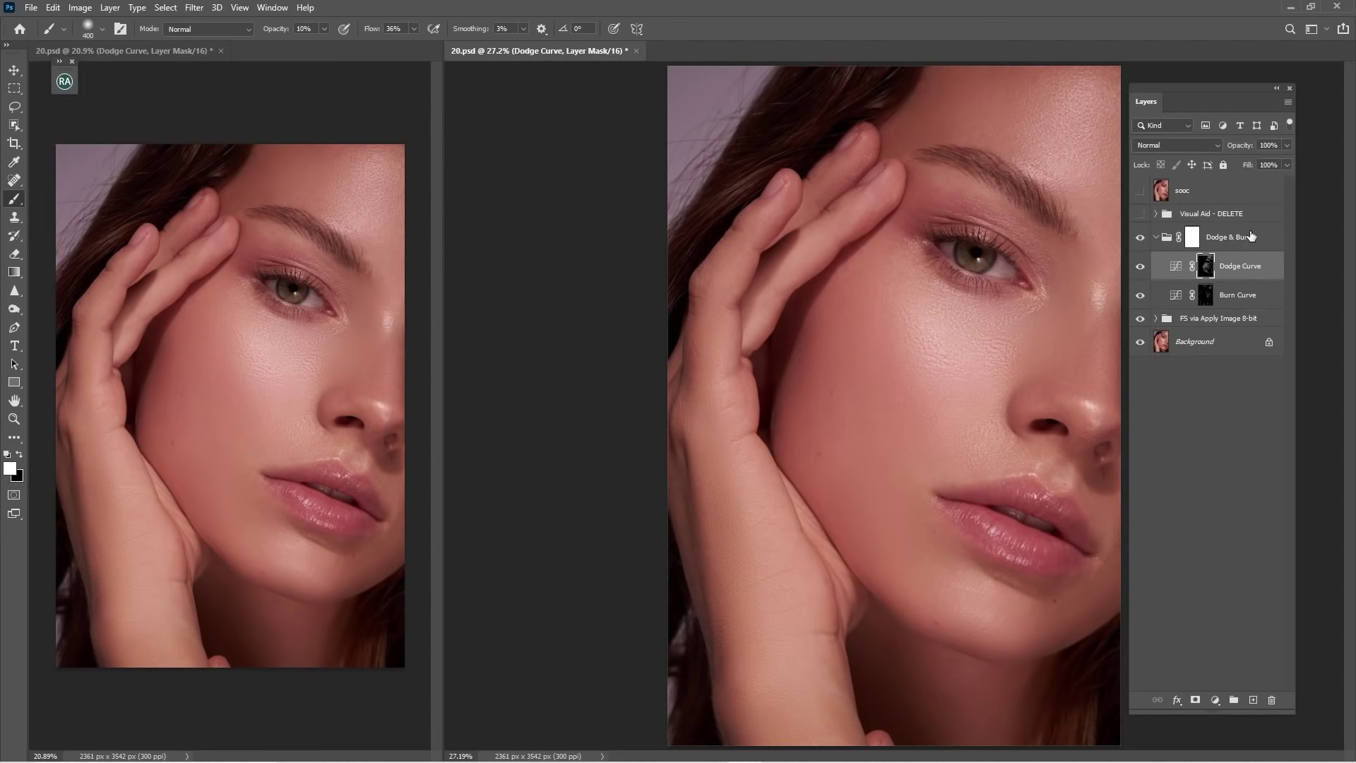
{"action": "left_click_drag", "start_coordinate": [1237, 274], "coordinate": [1236, 439]}
{"action": "left_click_drag", "start_coordinate": [1248, 666], "coordinate": [1253, 700]}
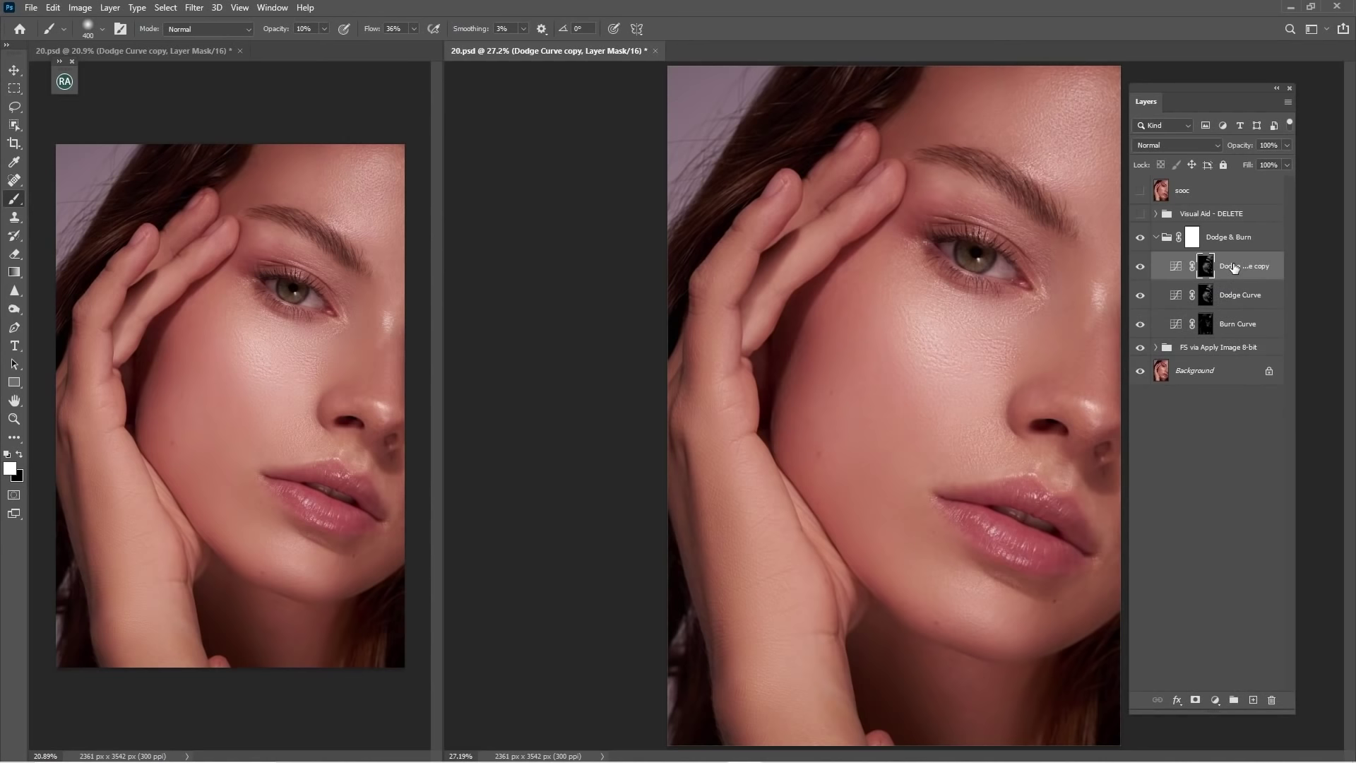
{"action": "key", "text": "ctrl+BackSpace"}
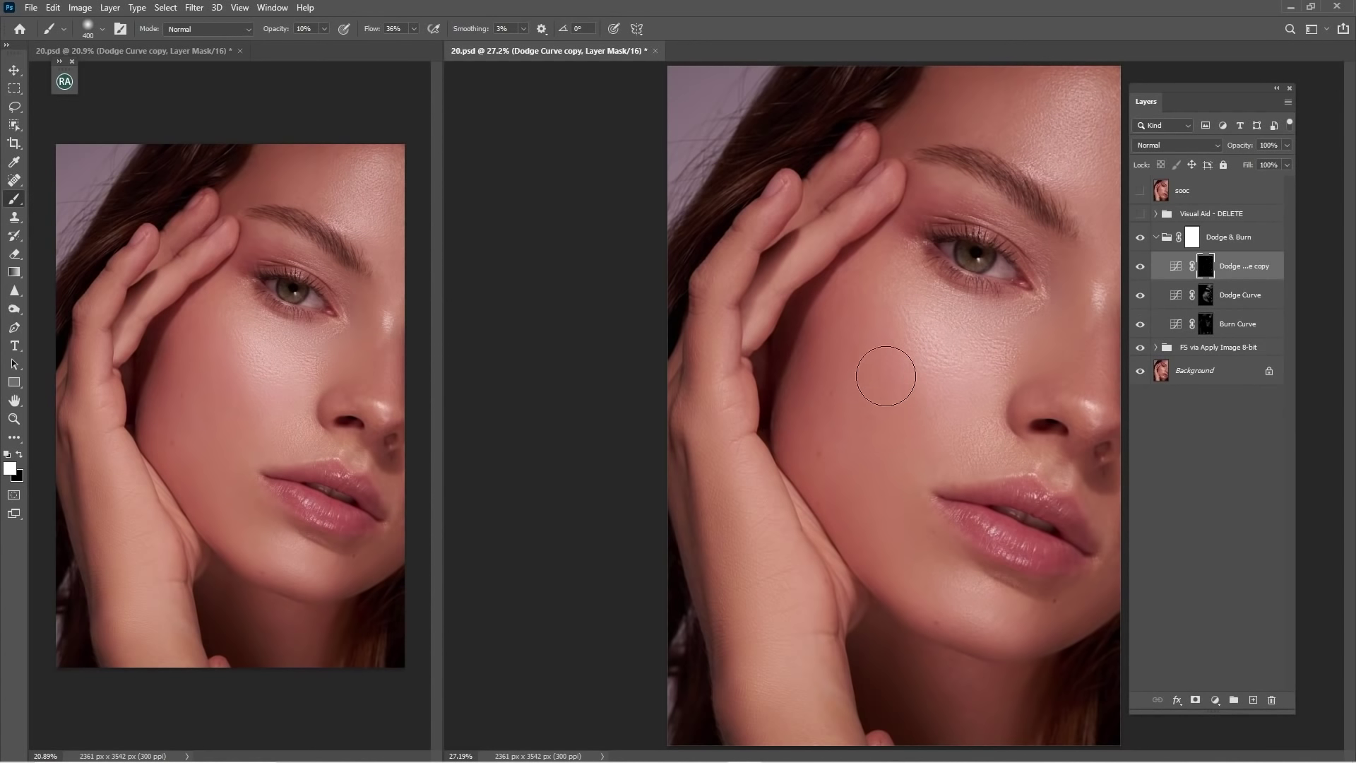
- Rename the original dodge layer Dodge Curve local and its copy Dodge Curve global
{"action": "key", "text": "bracketleft"}
{"action": "key", "text": "bracketleft"}
{"action": "key", "text": "bracketright"}
{"action": "key", "text": "bracketright"}
{"action": "key", "text": "bracketright"}
{"action": "double_click", "coordinate": [1241, 296]}
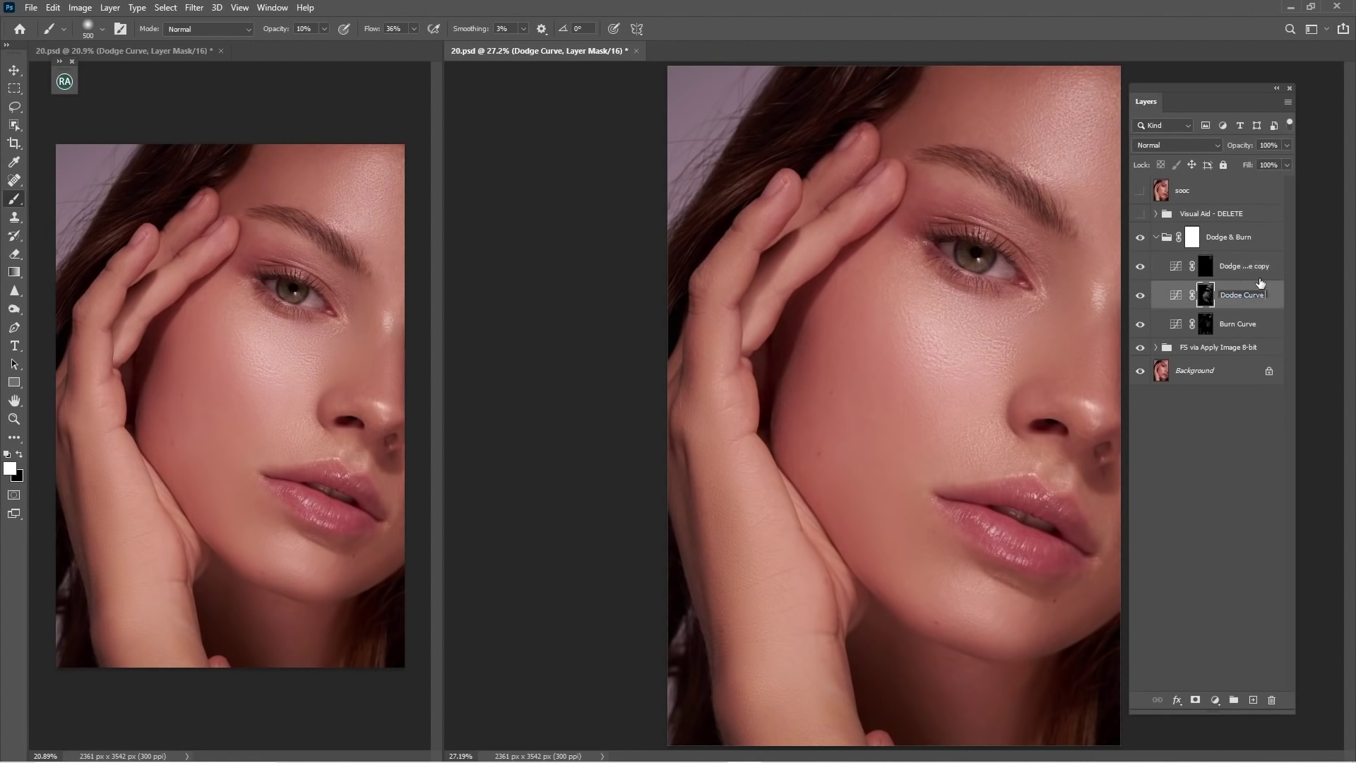
{"action": "type", "text": "local"}
{"action": "key", "text": "Return"}
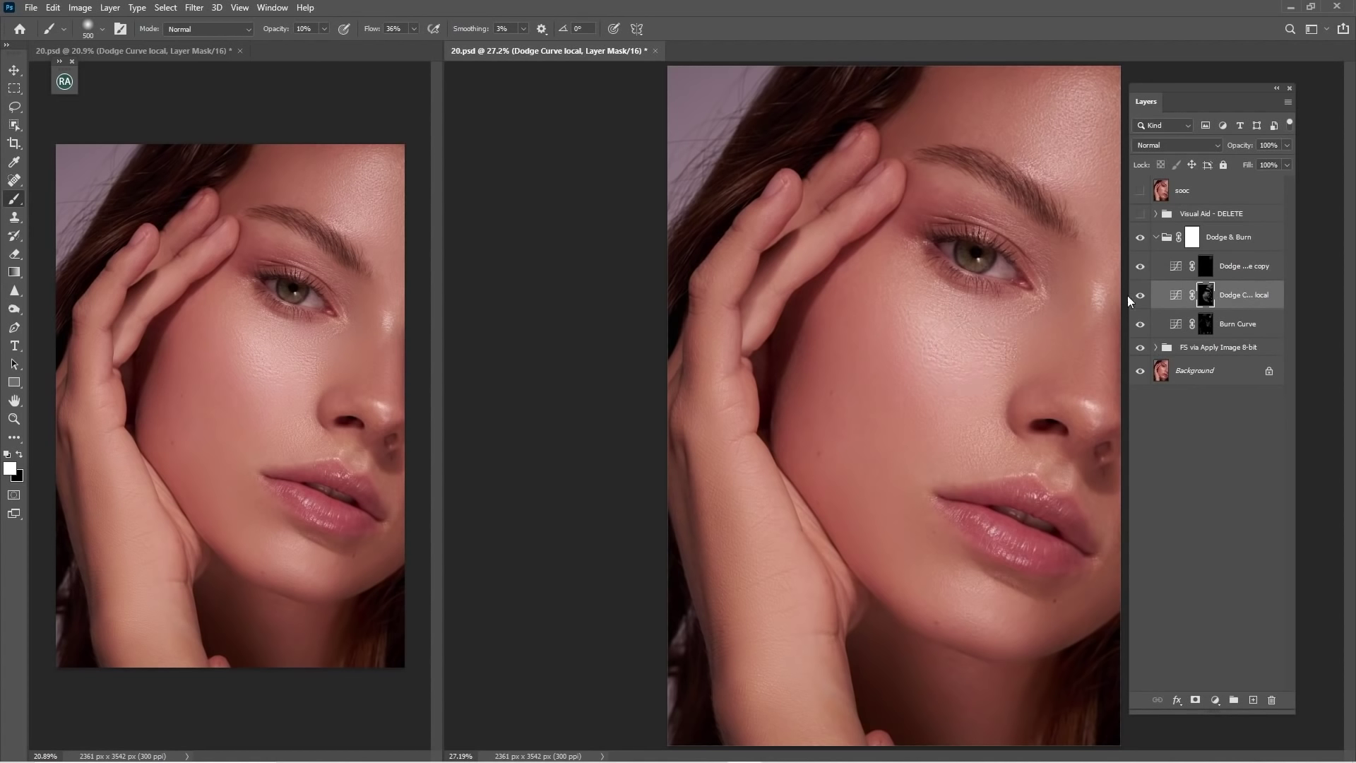
{"action": "double_click", "coordinate": [1231, 274]}
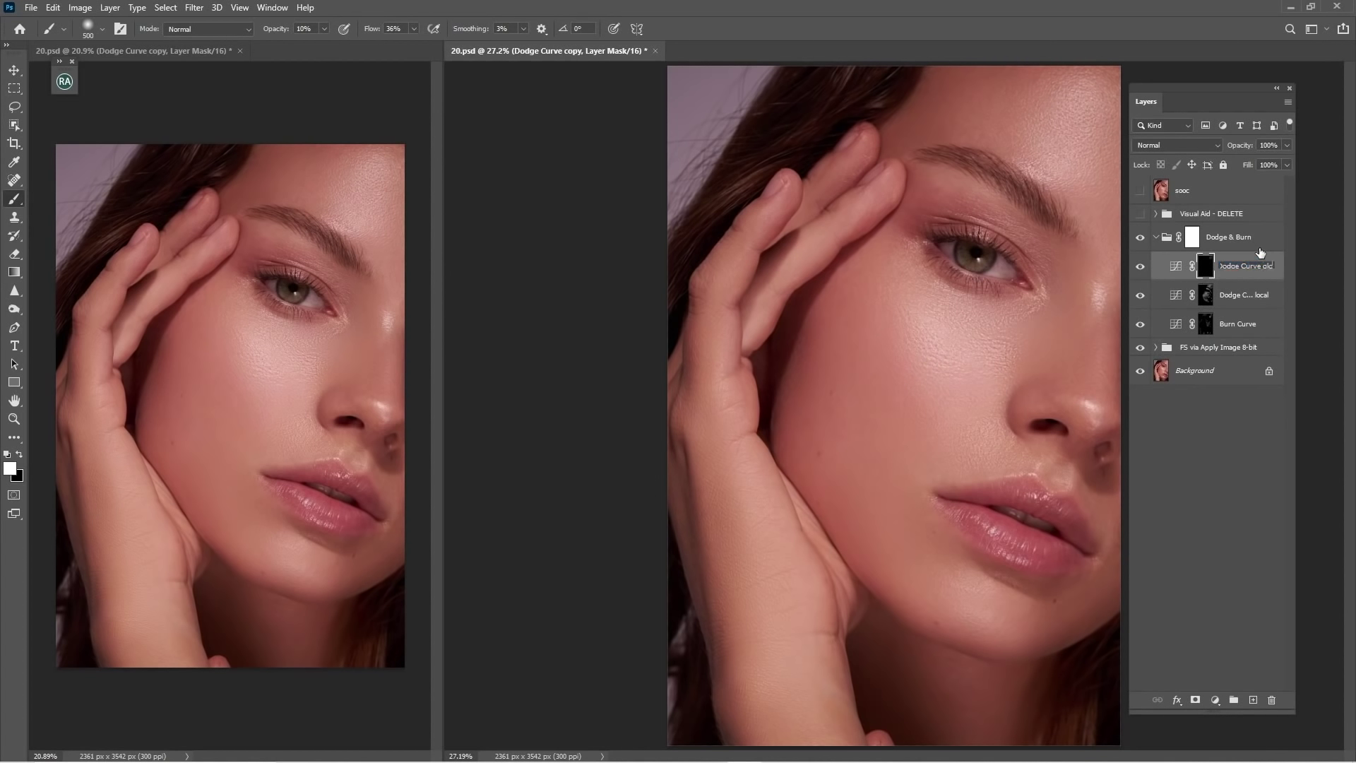
{"action": "type", "text": "global"}
{"action": "key", "text": "Return"}
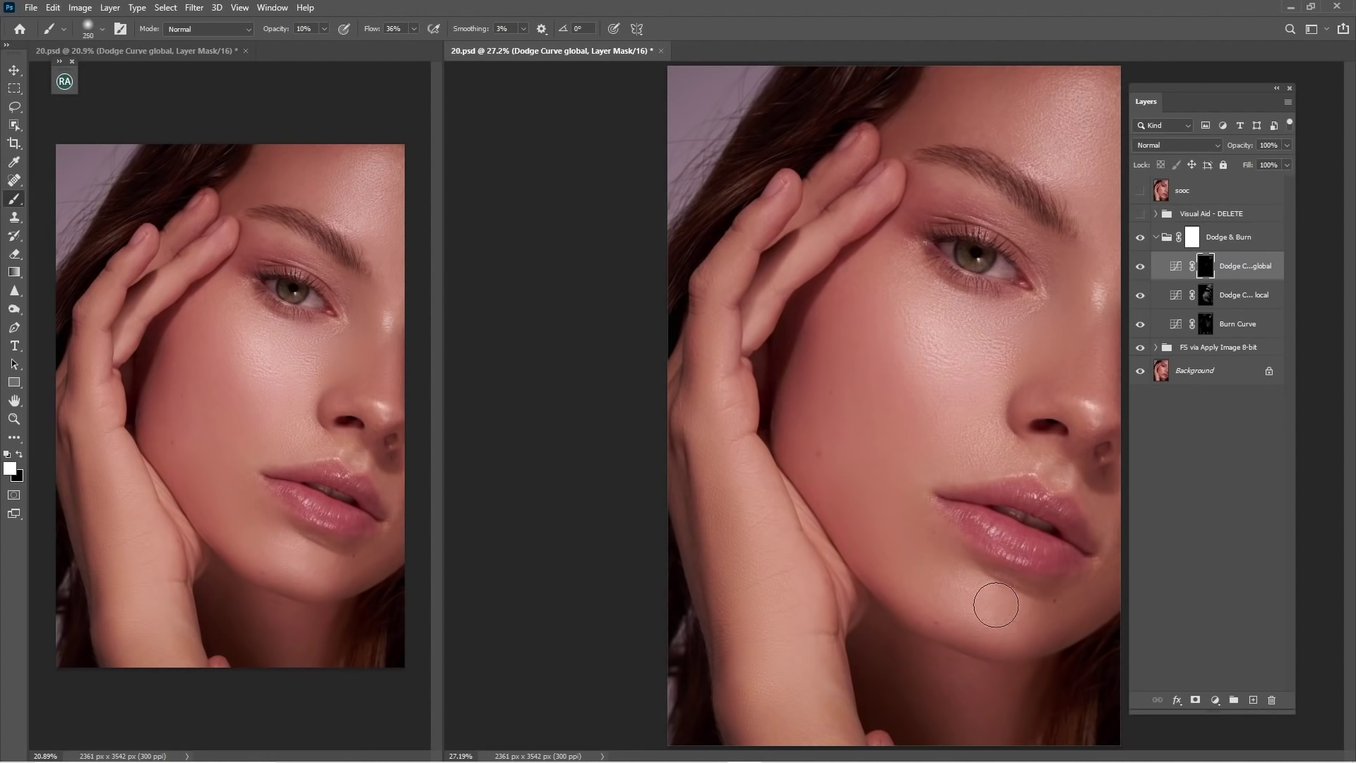
- Brighten the chin and cheek highlights on the Dodge Curve global mask, setting the brush opacity to 20%
{"action": "mouse_move", "coordinate": [992, 597]}
{"action": "left_mouse_down"}
{"action": "mouse_move", "coordinate": [984, 615]}
{"action": "mouse_move", "coordinate": [1010, 614]}
{"action": "left_mouse_up"}
{"action": "key", "text": "bracketleft"}
{"action": "key", "text": "bracketleft"}
{"action": "key", "text": "2"}
{"action": "key", "text": "bracketright"}
{"action": "key", "text": "bracketright"}
{"action": "left_click_drag", "start_coordinate": [907, 315], "coordinate": [961, 372]}
- Brighten the forehead highlight with a smaller brush and build up the cheek highlight with a larger one
{"action": "key", "text": "bracketleft"}
{"action": "key", "text": "bracketleft"}
{"action": "key", "text": "bracketleft"}
{"action": "key", "text": "bracketleft"}
{"action": "mouse_move", "coordinate": [1064, 124]}
{"action": "left_mouse_down"}
{"action": "mouse_move", "coordinate": [1041, 147]}
{"action": "mouse_move", "coordinate": [1077, 144]}
{"action": "mouse_move", "coordinate": [1058, 101]}
{"action": "mouse_move", "coordinate": [1032, 105]}
{"action": "mouse_move", "coordinate": [1061, 157]}
{"action": "mouse_move", "coordinate": [1039, 184]}
{"action": "left_mouse_up"}
{"action": "key", "text": "bracketright"}
{"action": "key", "text": "bracketright"}
{"action": "key", "text": "bracketright"}
{"action": "key", "text": "bracketright"}
{"action": "key", "text": "bracketright"}
{"action": "mouse_move", "coordinate": [896, 359]}
{"action": "left_mouse_down"}
{"action": "mouse_move", "coordinate": [909, 335]}
{"action": "mouse_move", "coordinate": [928, 351]}
{"action": "mouse_move", "coordinate": [931, 322]}
{"action": "mouse_move", "coordinate": [951, 384]}
{"action": "left_mouse_up"}
- Brighten the chin, wrist and hand on the Dodge Curve global mask with brushes of 300 to 700 px
{"action": "key", "text": "bracketright"}
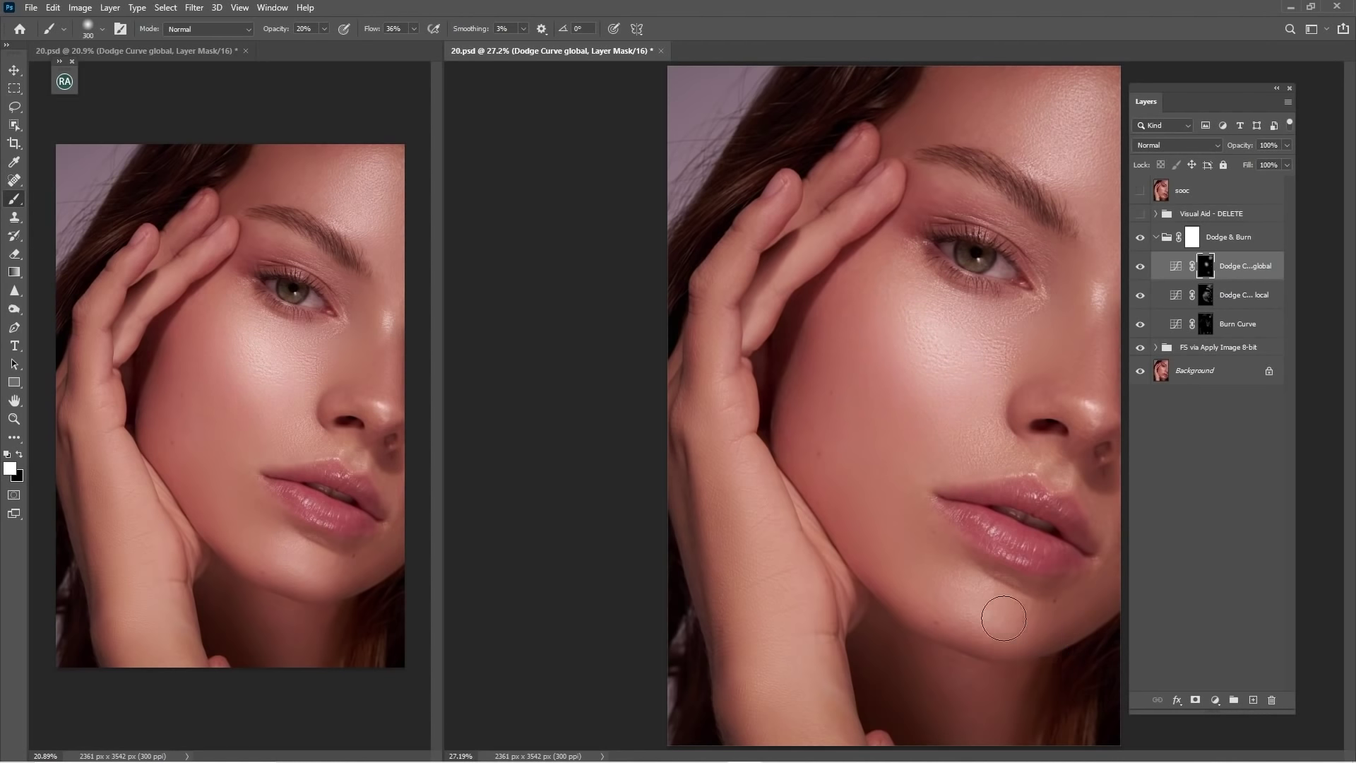
{"action": "key", "text": "bracketleft"}
{"action": "key", "text": "bracketleft"}
{"action": "key", "text": "bracketleft"}
{"action": "key", "text": "bracketright"}
{"action": "key", "text": "bracketright"}
{"action": "key", "text": "bracketright"}
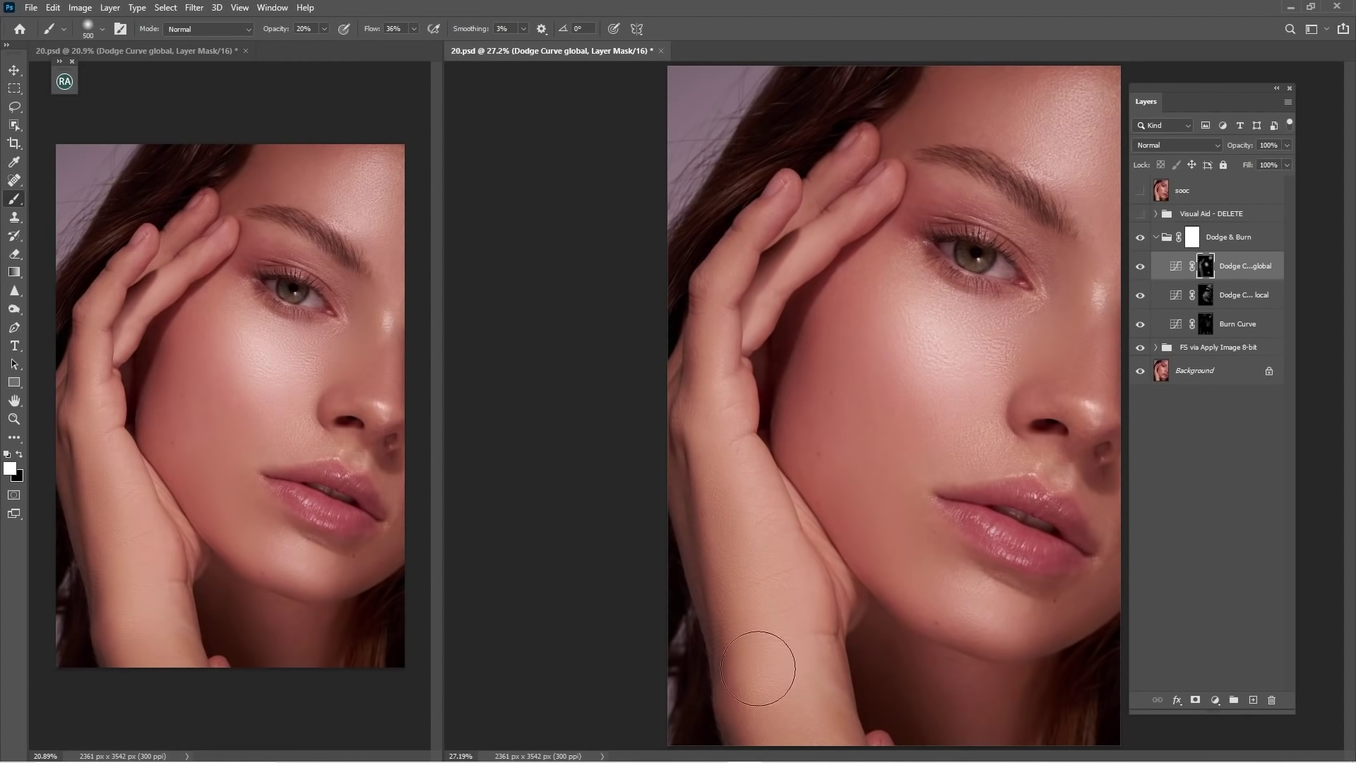
{"action": "key", "text": "bracketleft"}
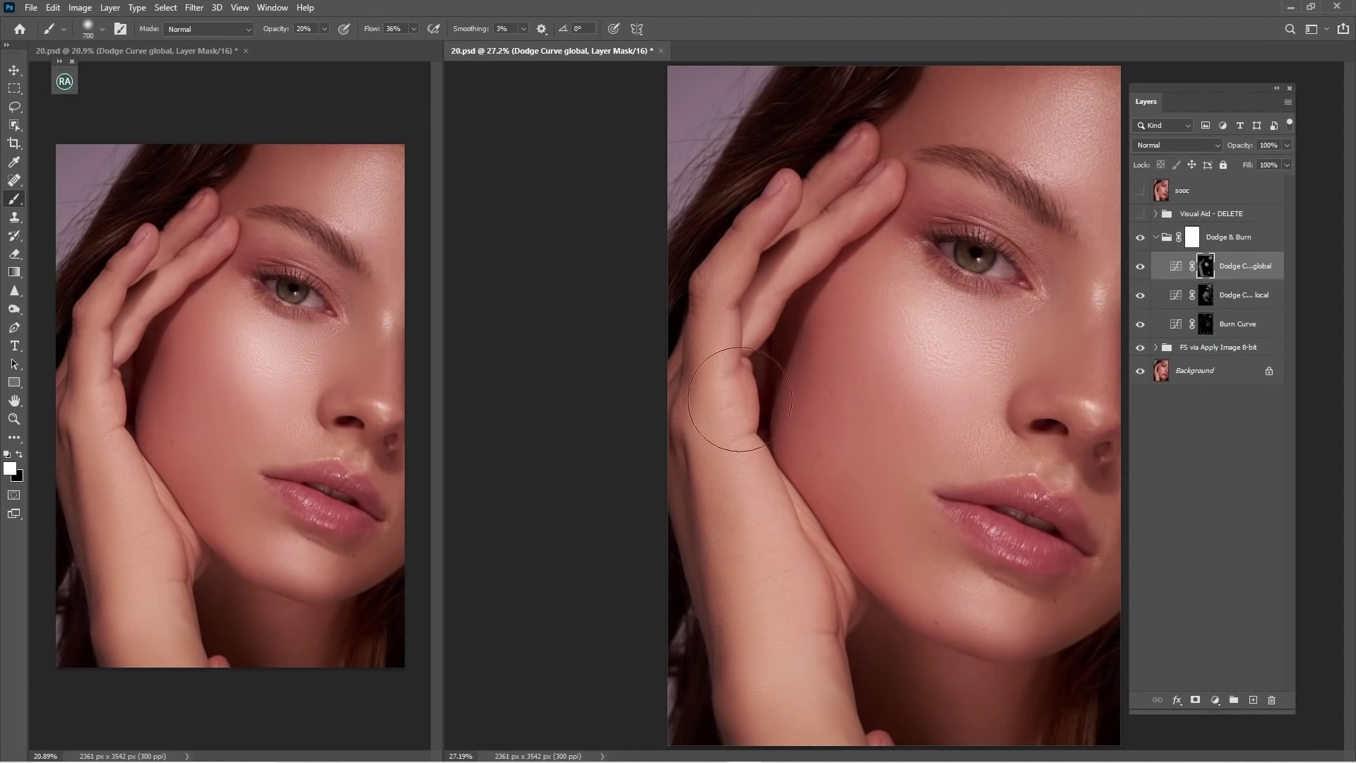
- Compare the portrait with the Dodge Curve global layer off and on
{"action": "left_click", "coordinate": [1145, 266]}
{"action": "left_click", "coordinate": [1141, 267]}
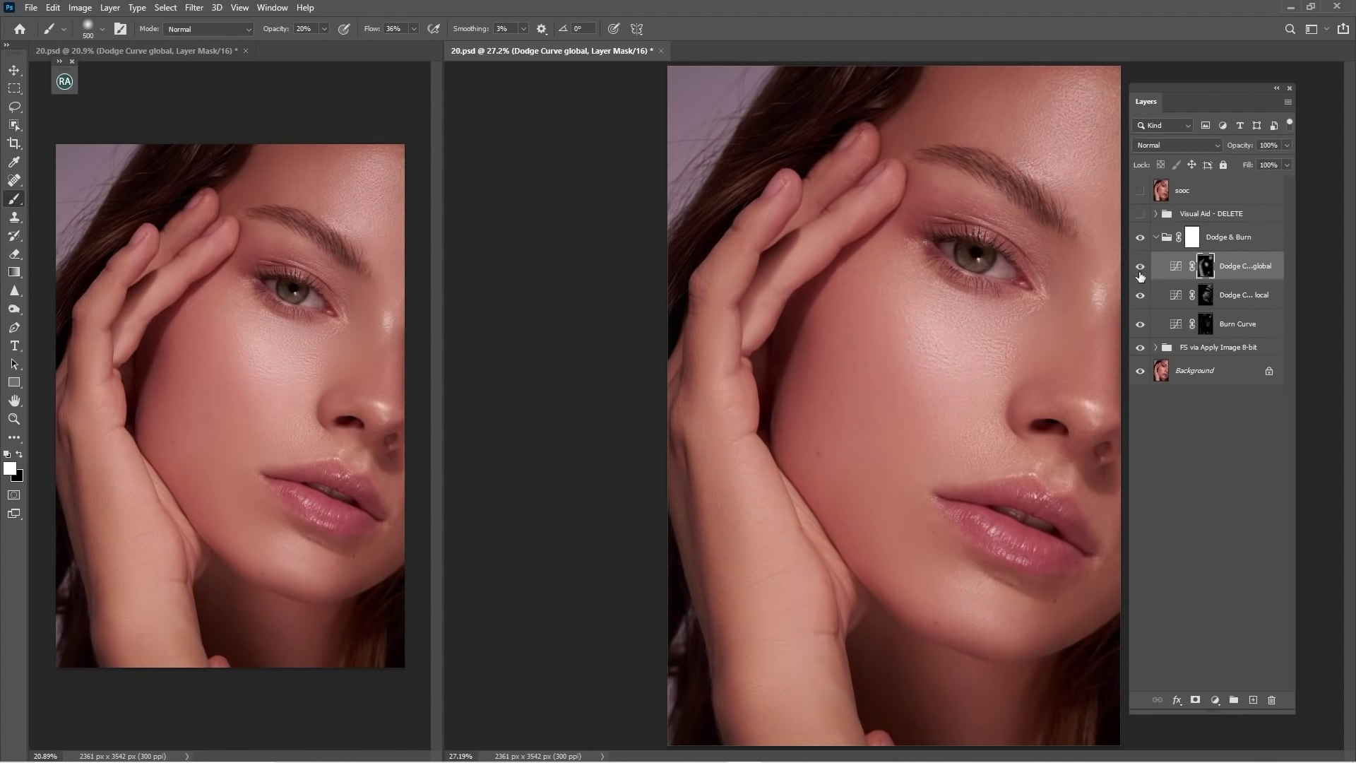
{"action": "left_click", "coordinate": [1141, 267]}
{"action": "left_click", "coordinate": [1141, 269]}
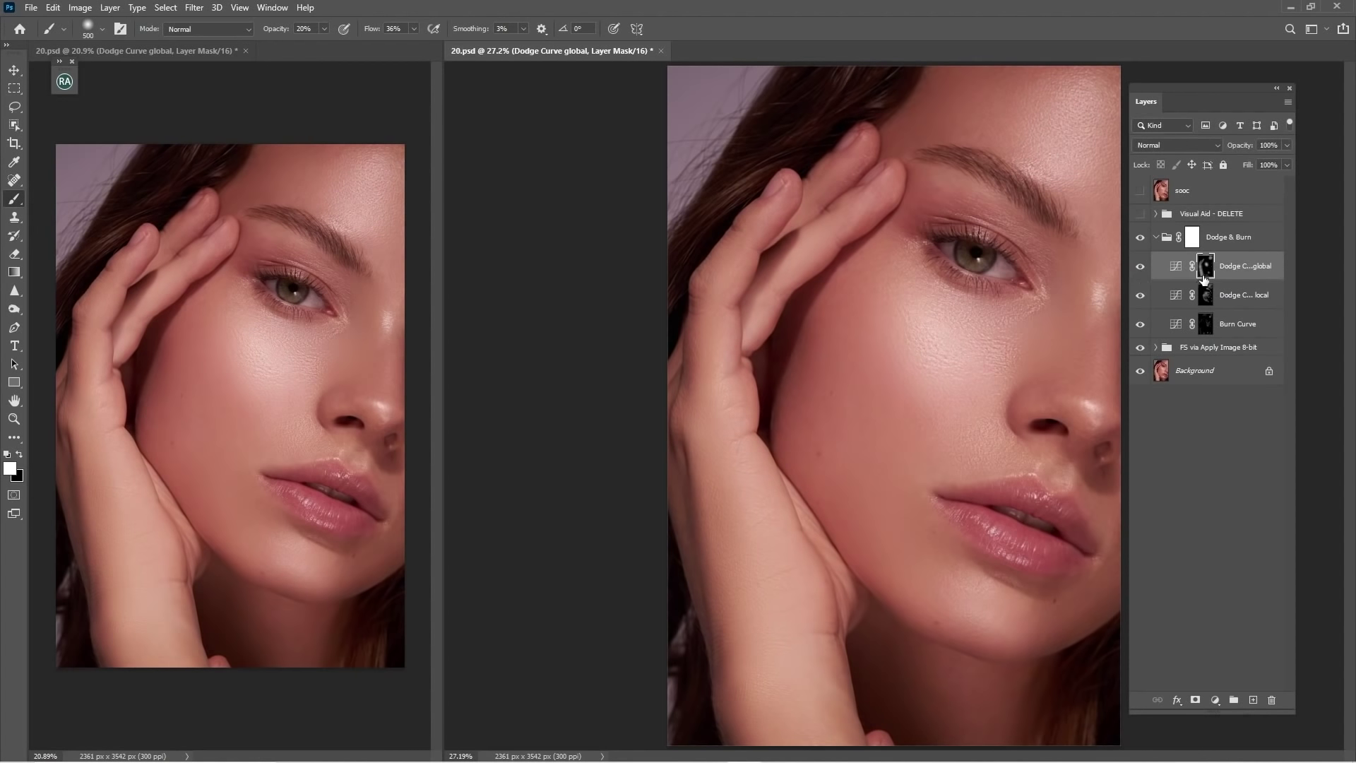
- Lower the Dodge Curve global layer's opacity to 59% and check its effect by toggling the layer
{"action": "key", "text": "x"}
{"action": "key", "text": "v"}
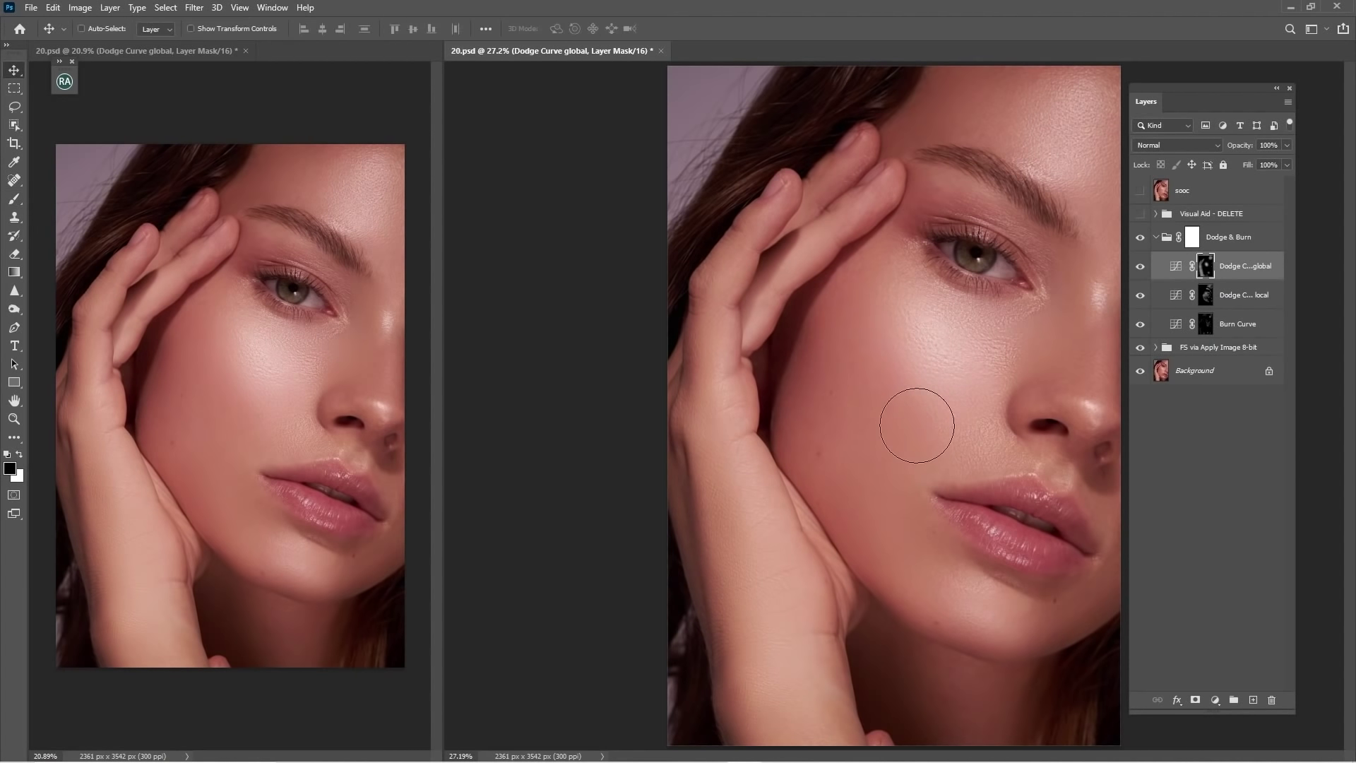
{"action": "key", "text": "b"}
{"action": "key", "text": "bracketleft"}
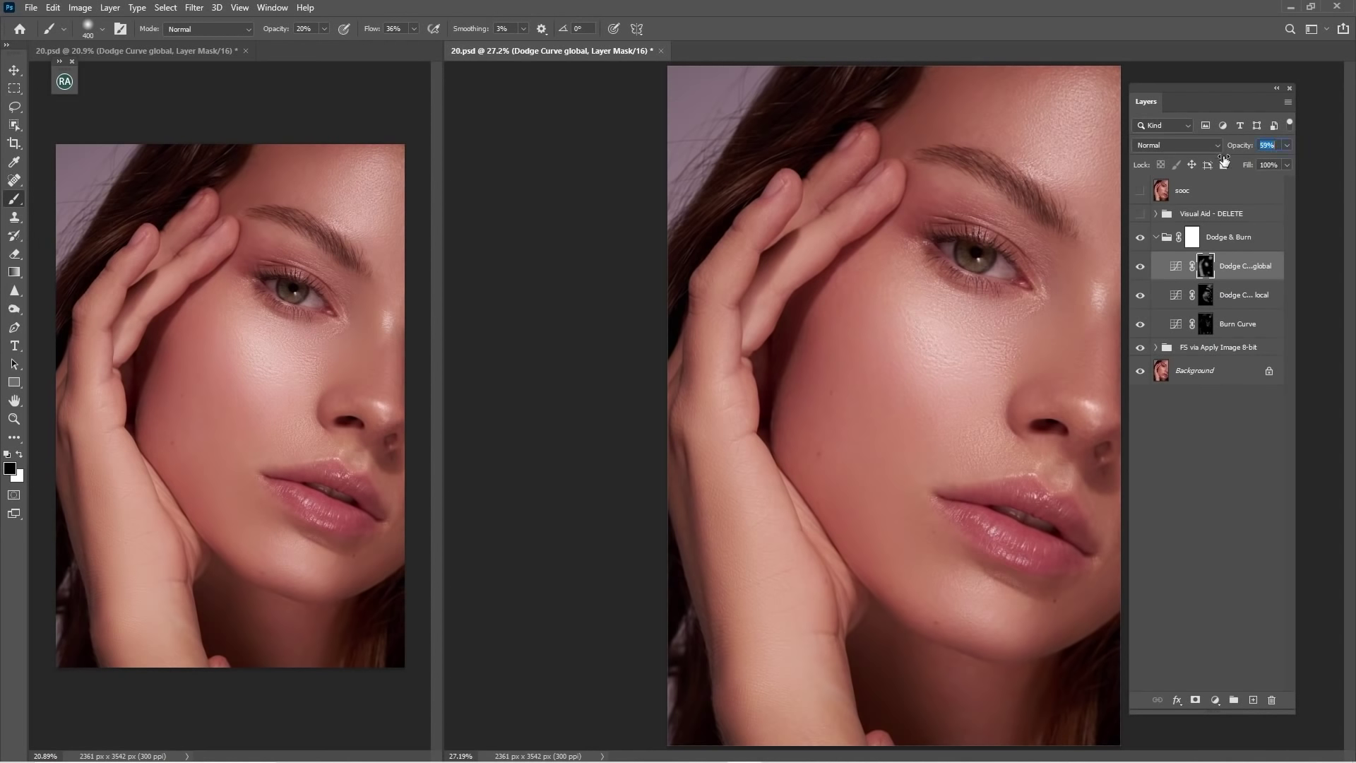
{"action": "left_click", "coordinate": [1140, 267]}
{"action": "left_click", "coordinate": [1140, 267]}
- Duplicate the Burn Curve layer, naming the original Burn Curve local\ and the copy Burn Curve global
{"action": "left_click", "coordinate": [1264, 325]}
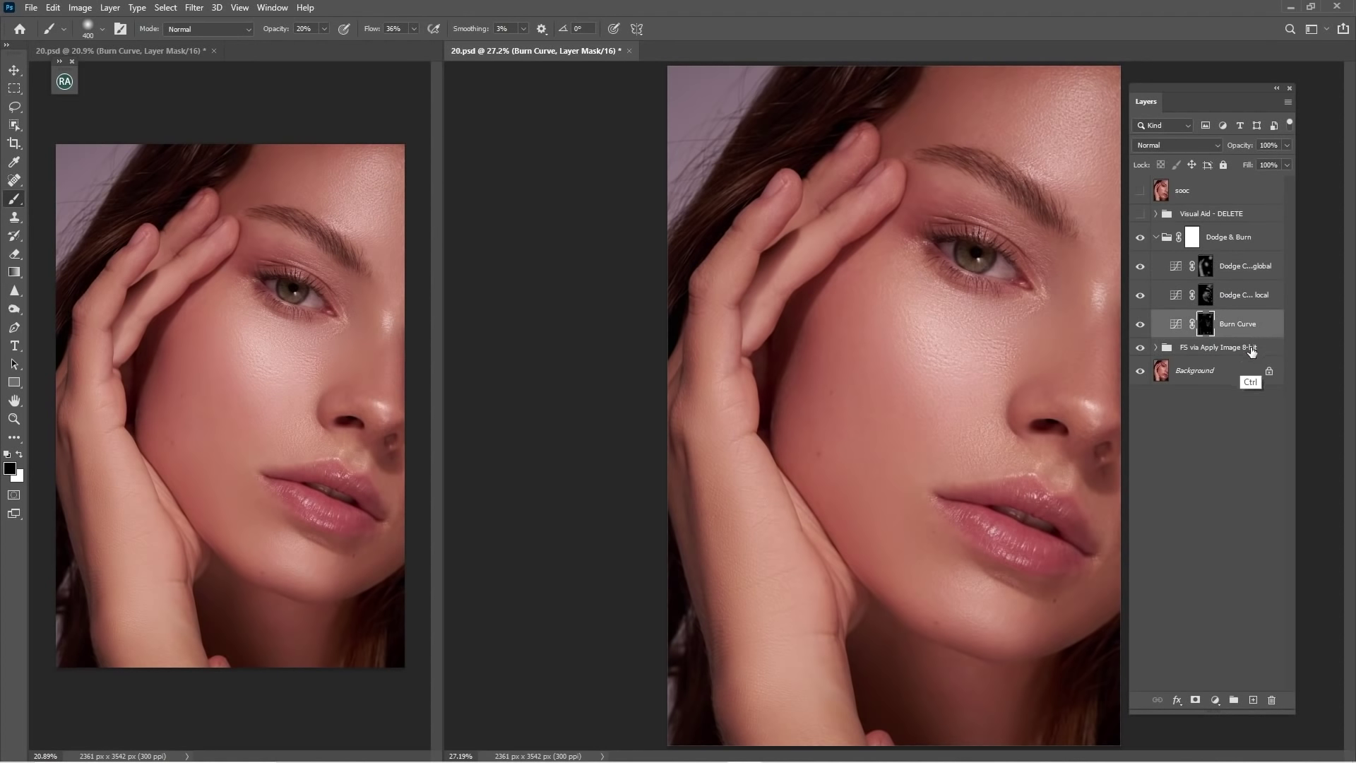
{"action": "key", "text": "ctrl+j"}
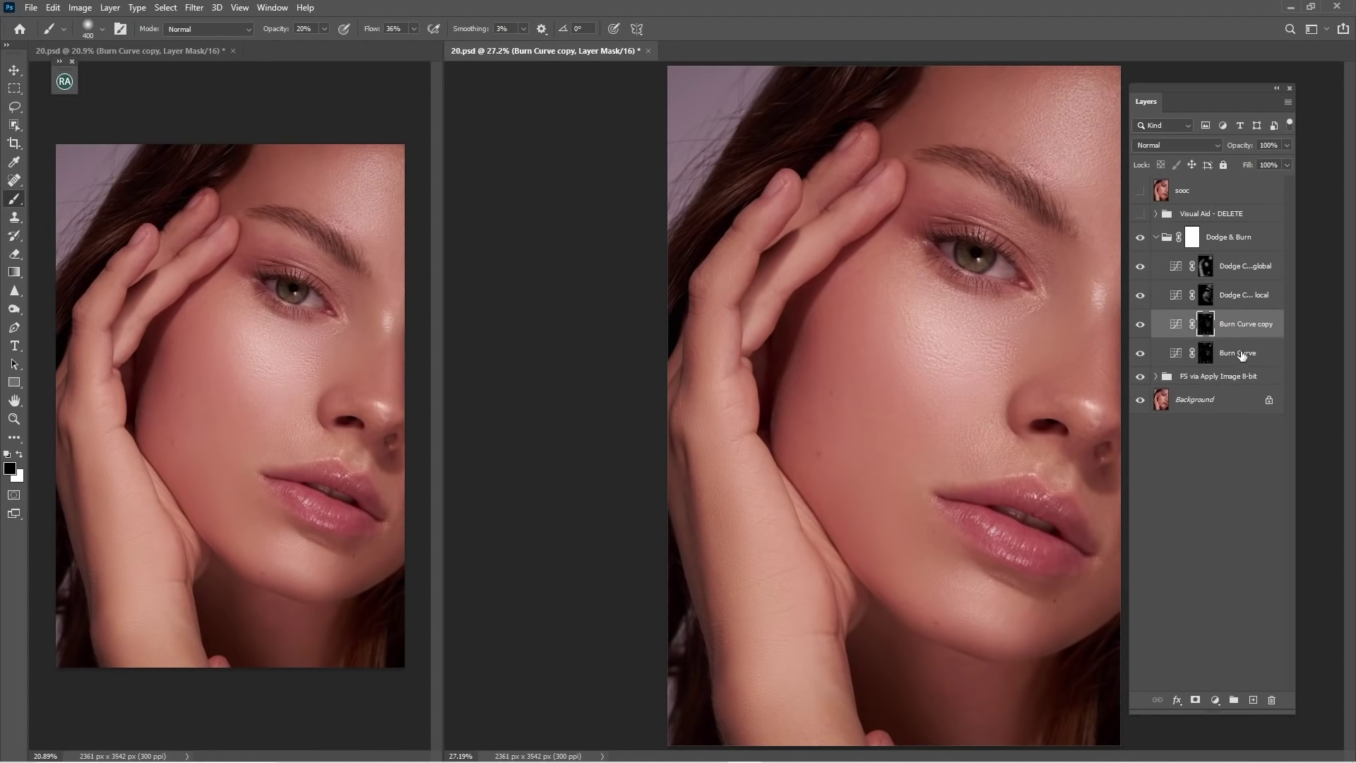
{"action": "double_click", "coordinate": [1242, 353]}
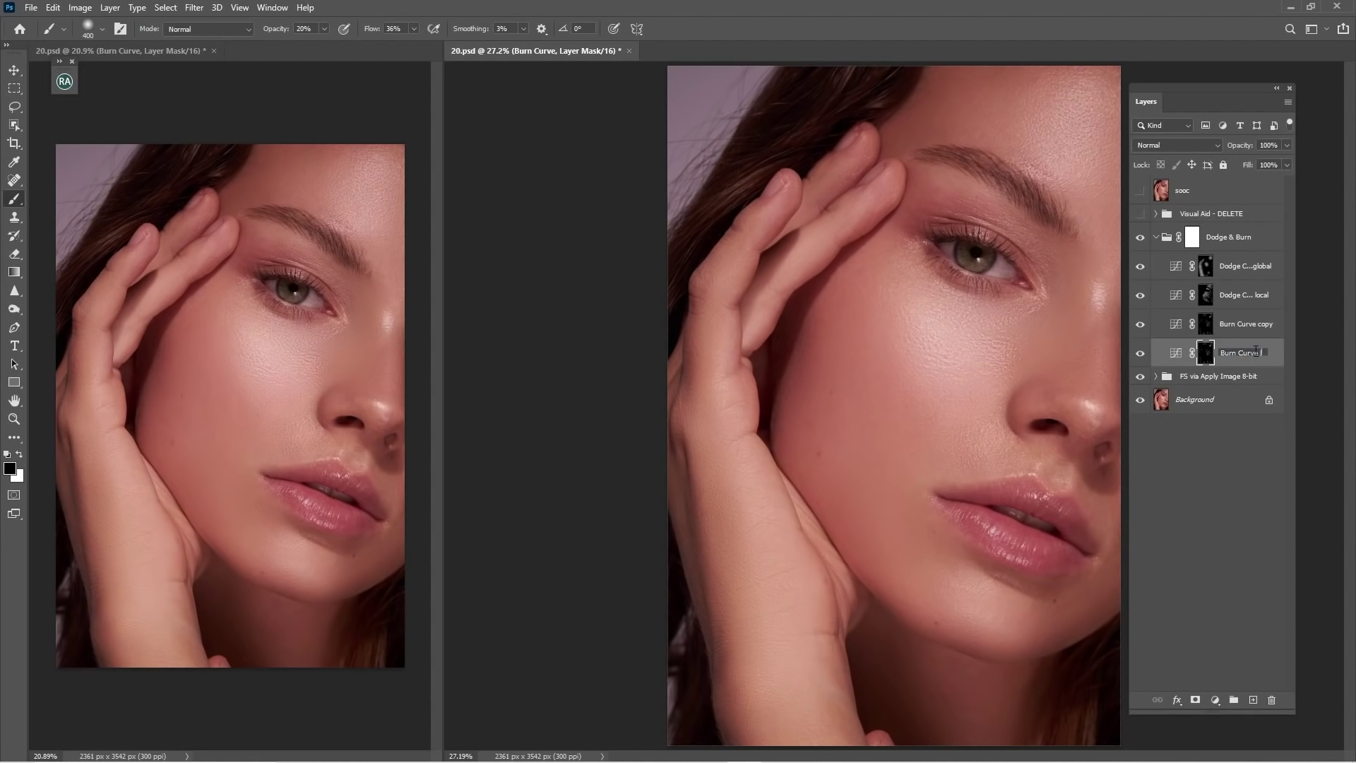
{"action": "type", "text": "local\\"}
{"action": "key", "text": "Return"}
{"action": "double_click", "coordinate": [1235, 324]}
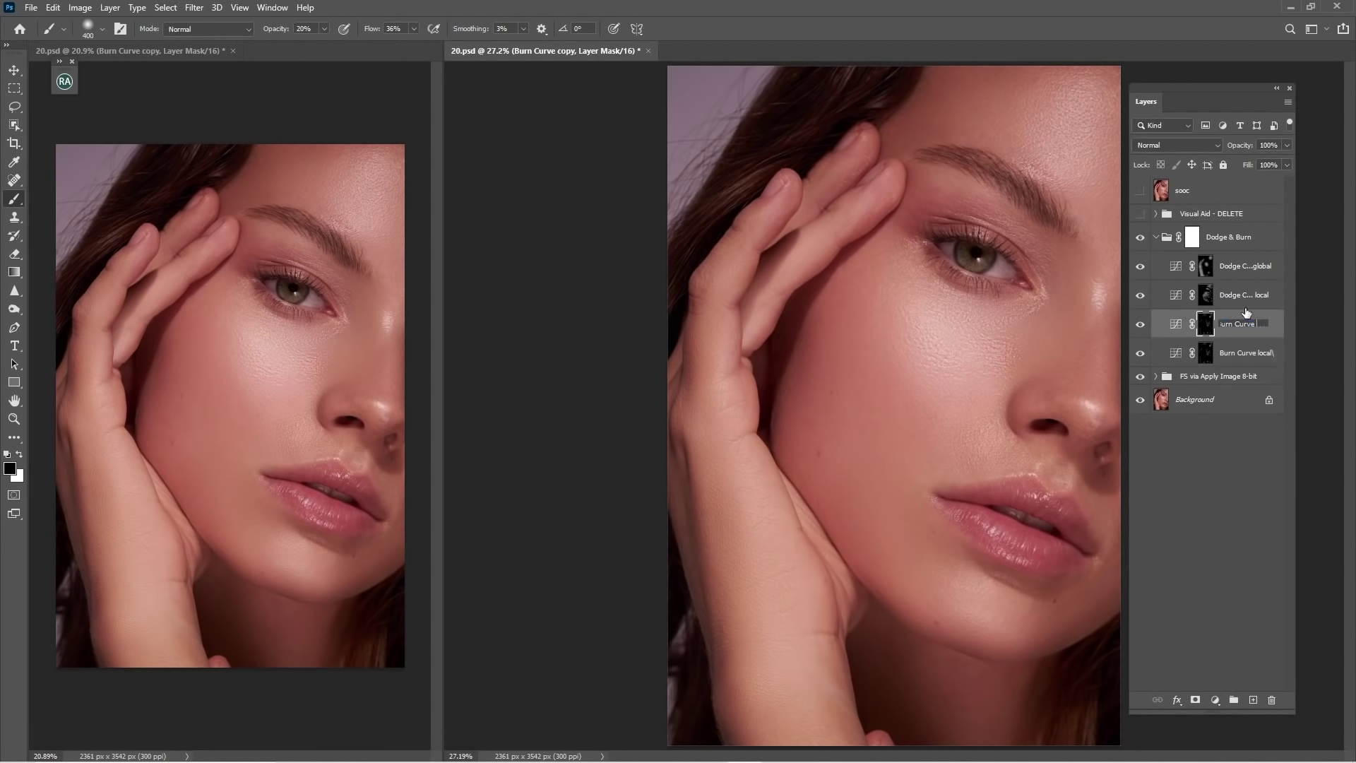
{"action": "type", "text": "Burn Curve global"}
{"action": "key", "text": "Return"}
{"action": "key", "text": "backslash"}
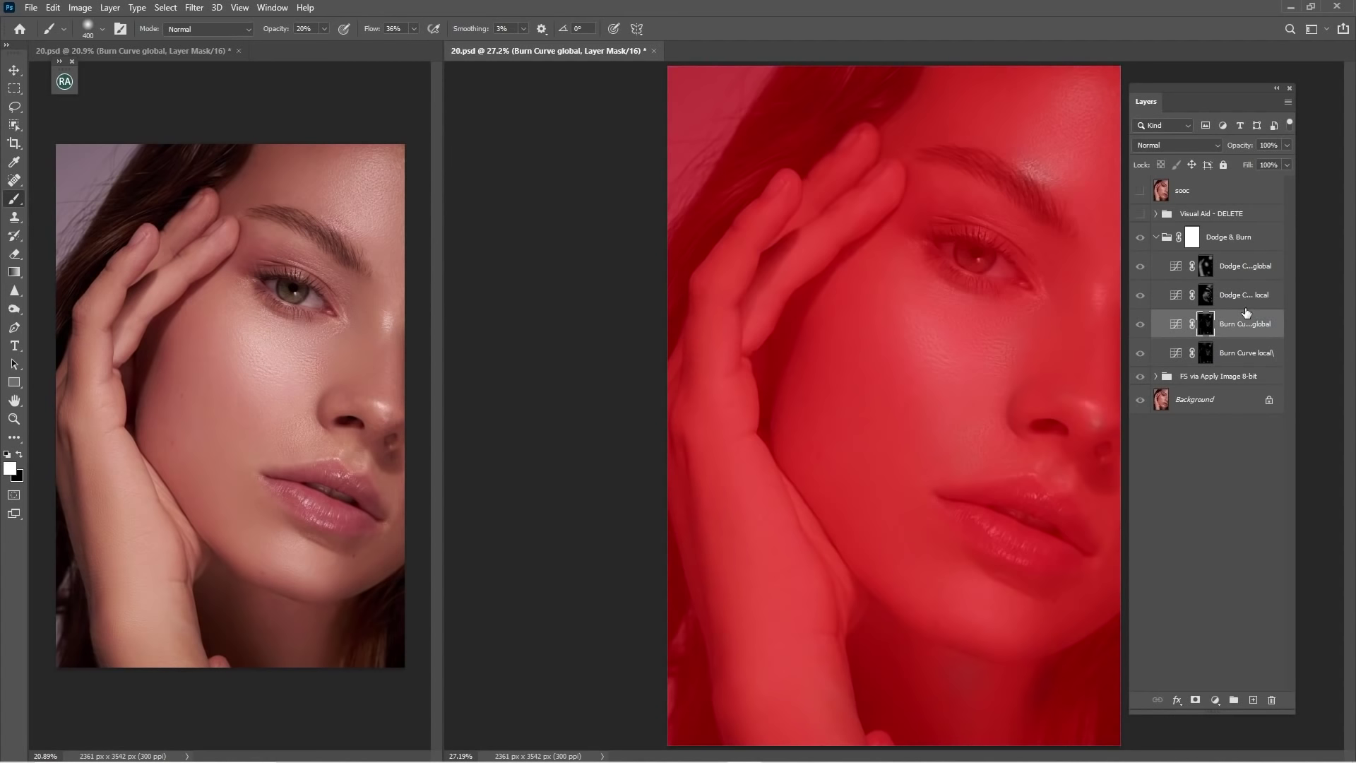
- Hide the mask overlay and reset the Burn Curve global layer mask to solid black for painting with the Brush
{"action": "key", "text": "backslash"}
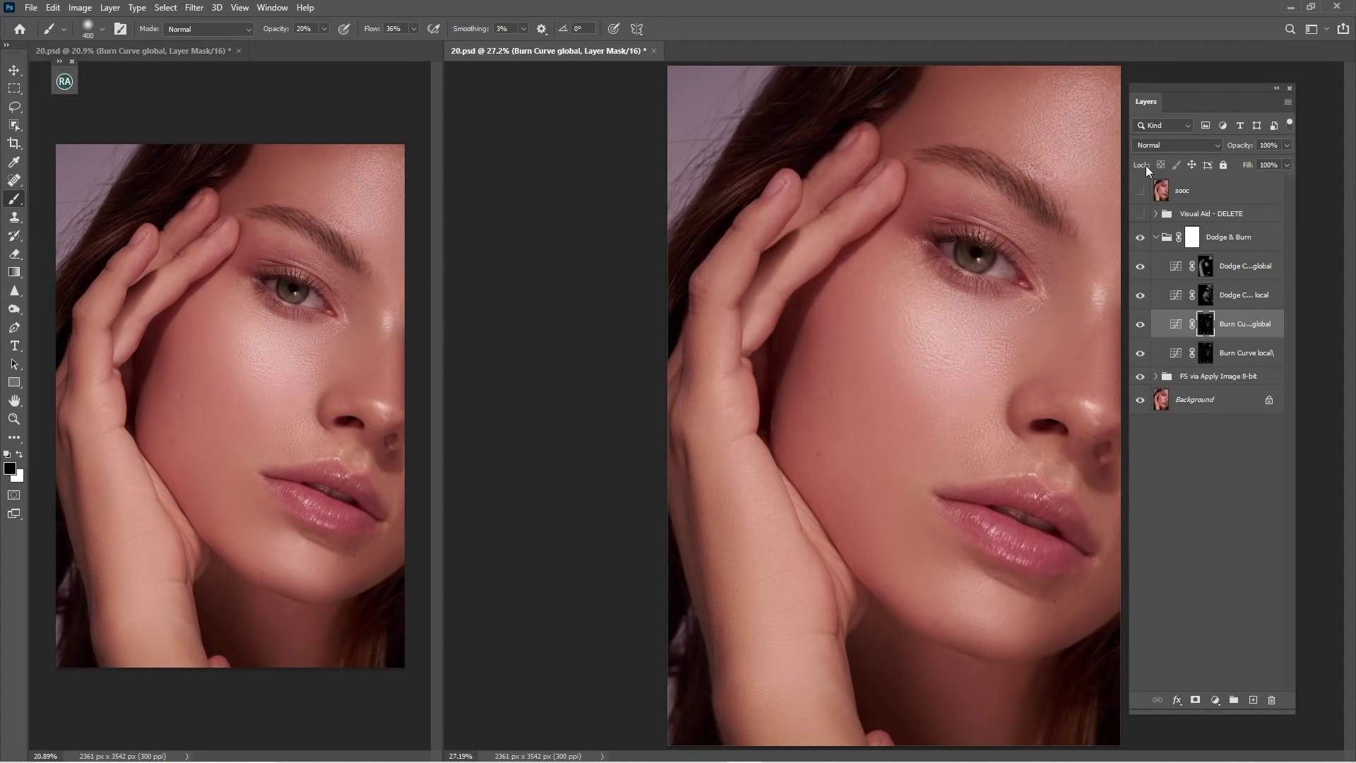
{"action": "key", "text": "ctrl+i"}
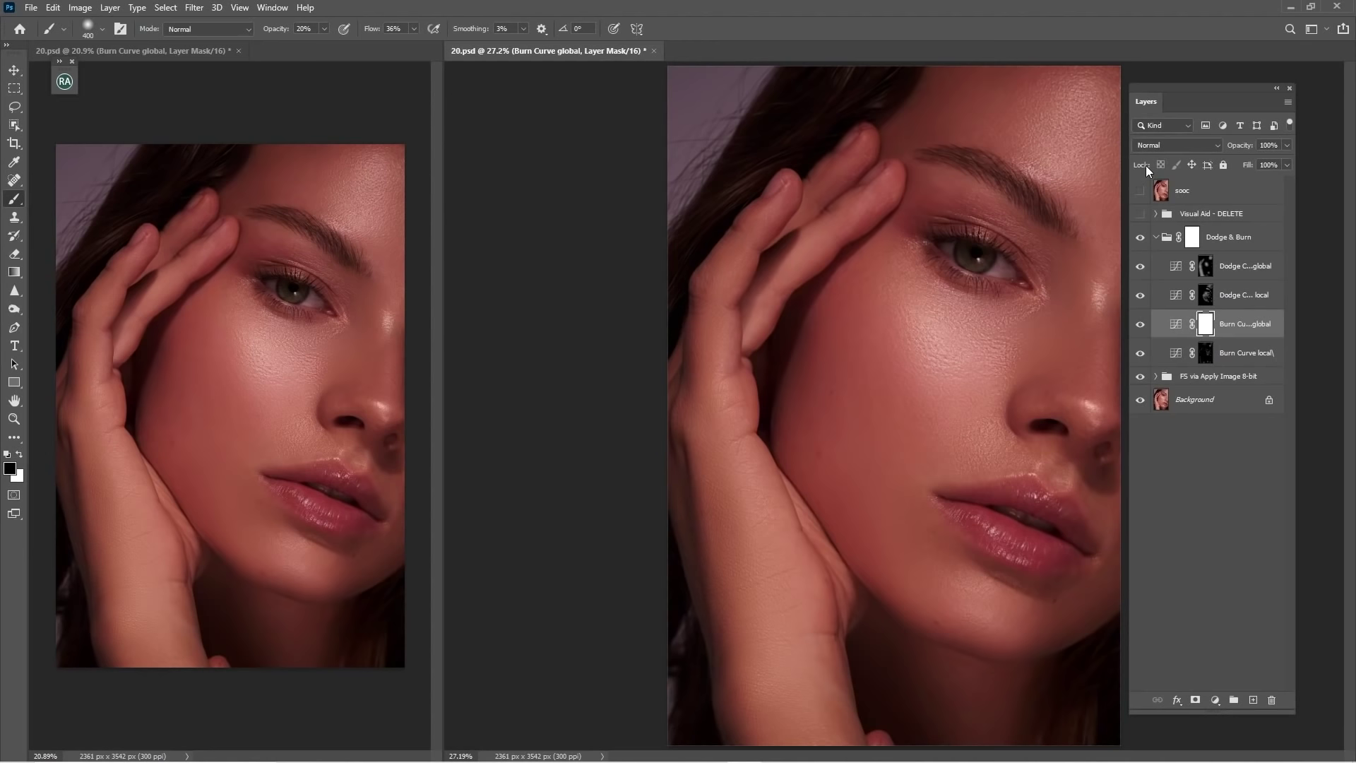
{"action": "key", "text": "z"}
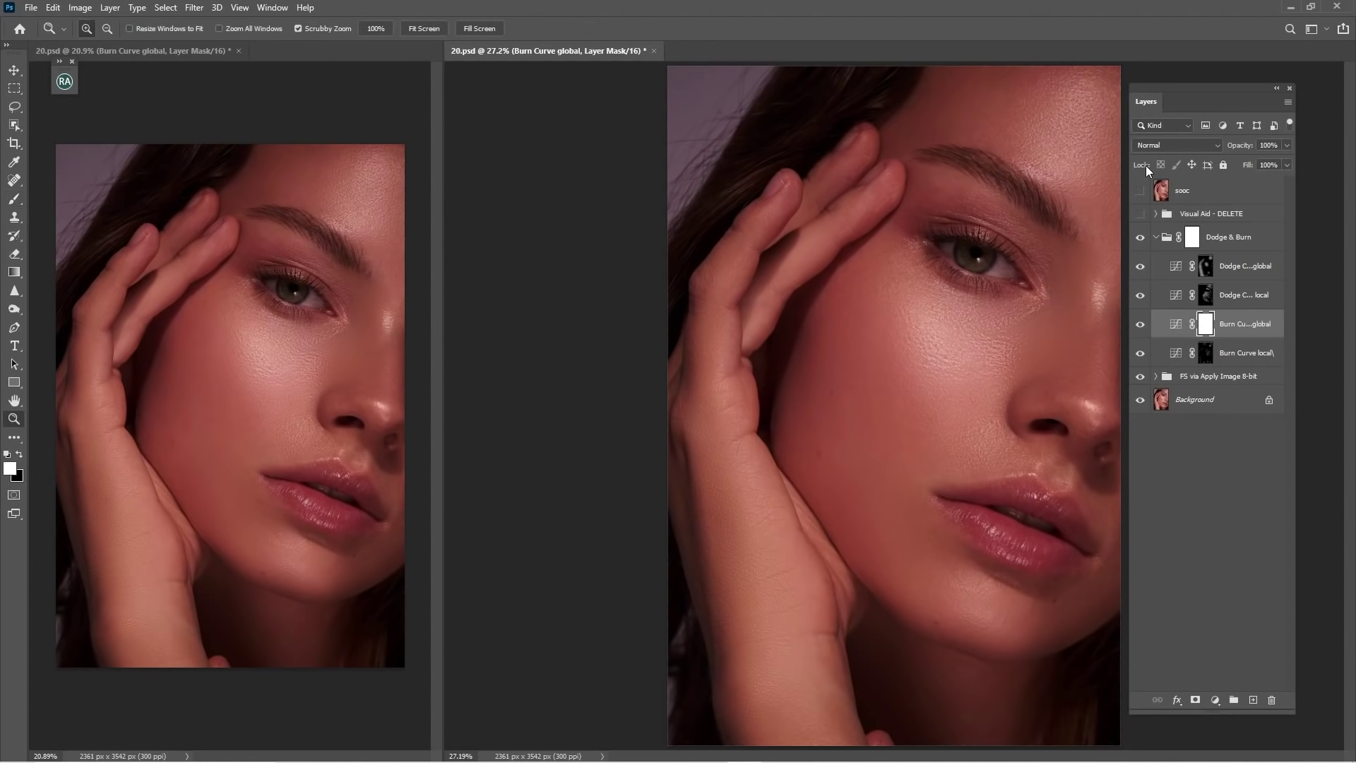
{"action": "key", "text": "ctrl+i"}
{"action": "key", "text": "b"}
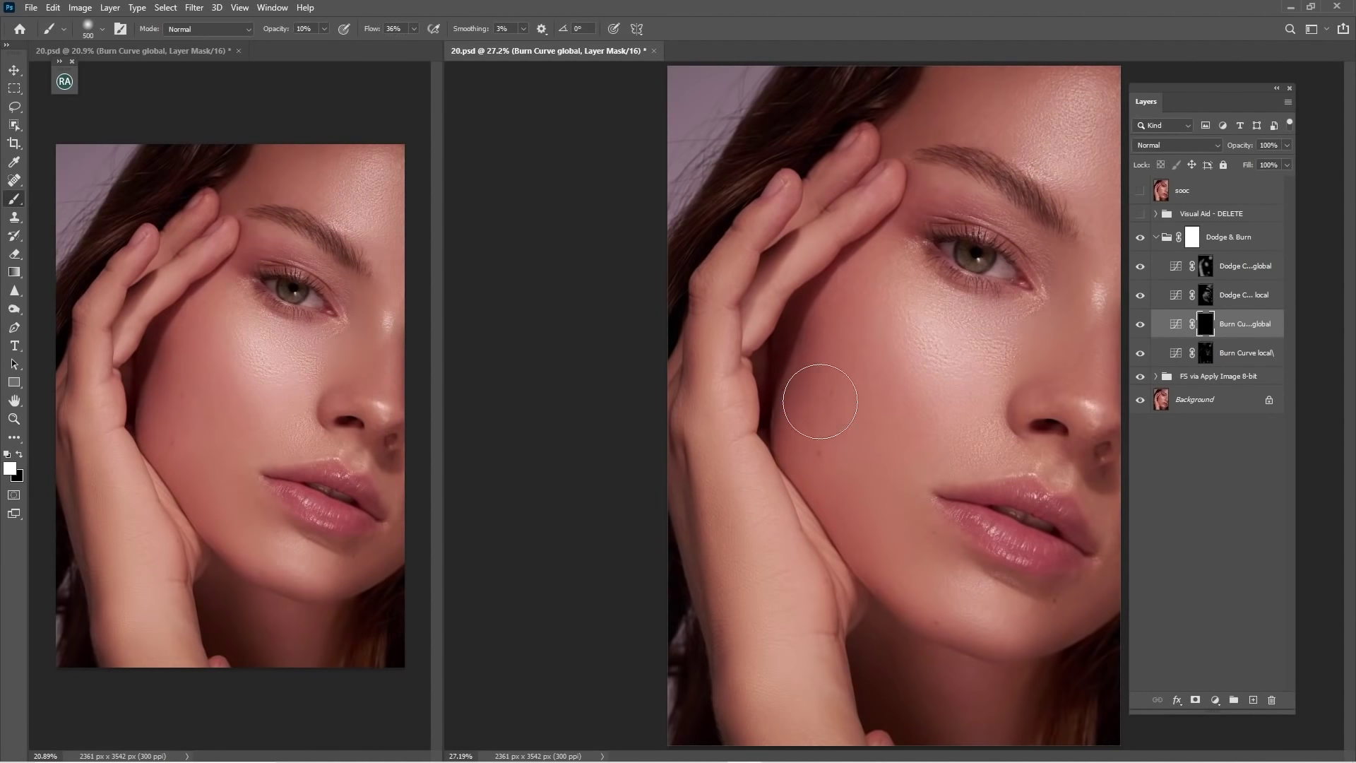
- Darken the cheek contour beside the fingers and other shadow areas on the Burn Curve global mask with a 10% opacity brush around 400 to 500 px
{"action": "mouse_move", "coordinate": [826, 364]}
{"action": "left_mouse_down"}
{"action": "mouse_move", "coordinate": [814, 334]}
{"action": "mouse_move", "coordinate": [838, 368]}
{"action": "mouse_move", "coordinate": [850, 309]}
{"action": "left_mouse_up"}
{"action": "key", "text": "["}
{"action": "key", "text": "bracketright"}
{"action": "key", "text": "bracketright"}
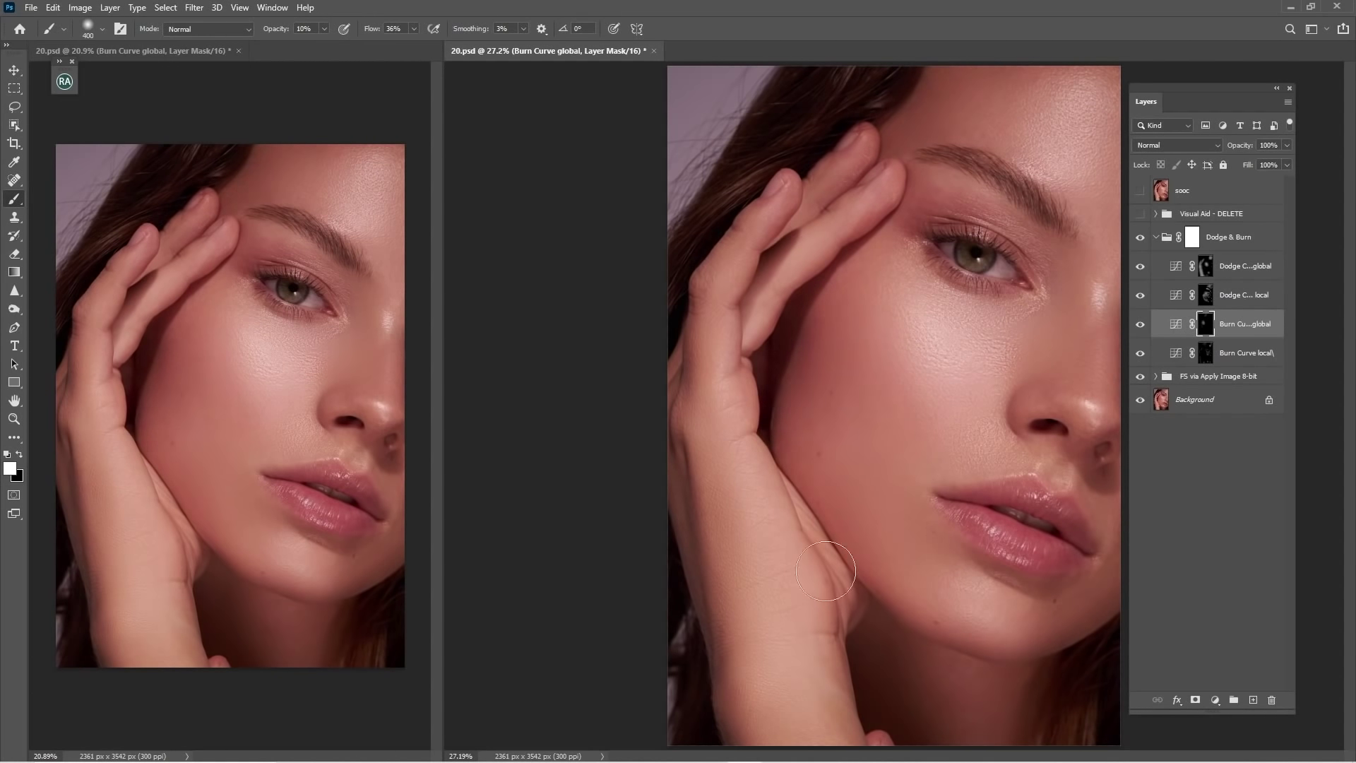
{"action": "key", "text": "bracketleft"}
{"action": "key", "text": "bracketleft"}
{"action": "key", "text": "bracketright"}
{"action": "key", "text": "bracketleft"}
{"action": "key", "text": "bracketleft"}
{"action": "key", "text": "bracketleft"}
{"action": "key", "text": "bracketleft"}
{"action": "key", "text": "bracketleft"}
{"action": "key", "text": "bracketleft"}
{"action": "key", "text": "bracketright"}
{"action": "key", "text": "bracketright"}
{"action": "key", "text": "bracketright"}
- Lower the Burn Curve global layer's opacity to 62% and check its effect by toggling the layer
{"action": "left_click", "coordinate": [1142, 329]}
{"action": "left_click", "coordinate": [1143, 330]}
{"action": "left_click", "coordinate": [1142, 328]}
- Collapse the Dodge & Burn group and compare the portrait with it and the FS via Apply Image 8-bit group off and on
{"action": "left_click", "coordinate": [1156, 236]}
{"action": "left_click", "coordinate": [1138, 240]}
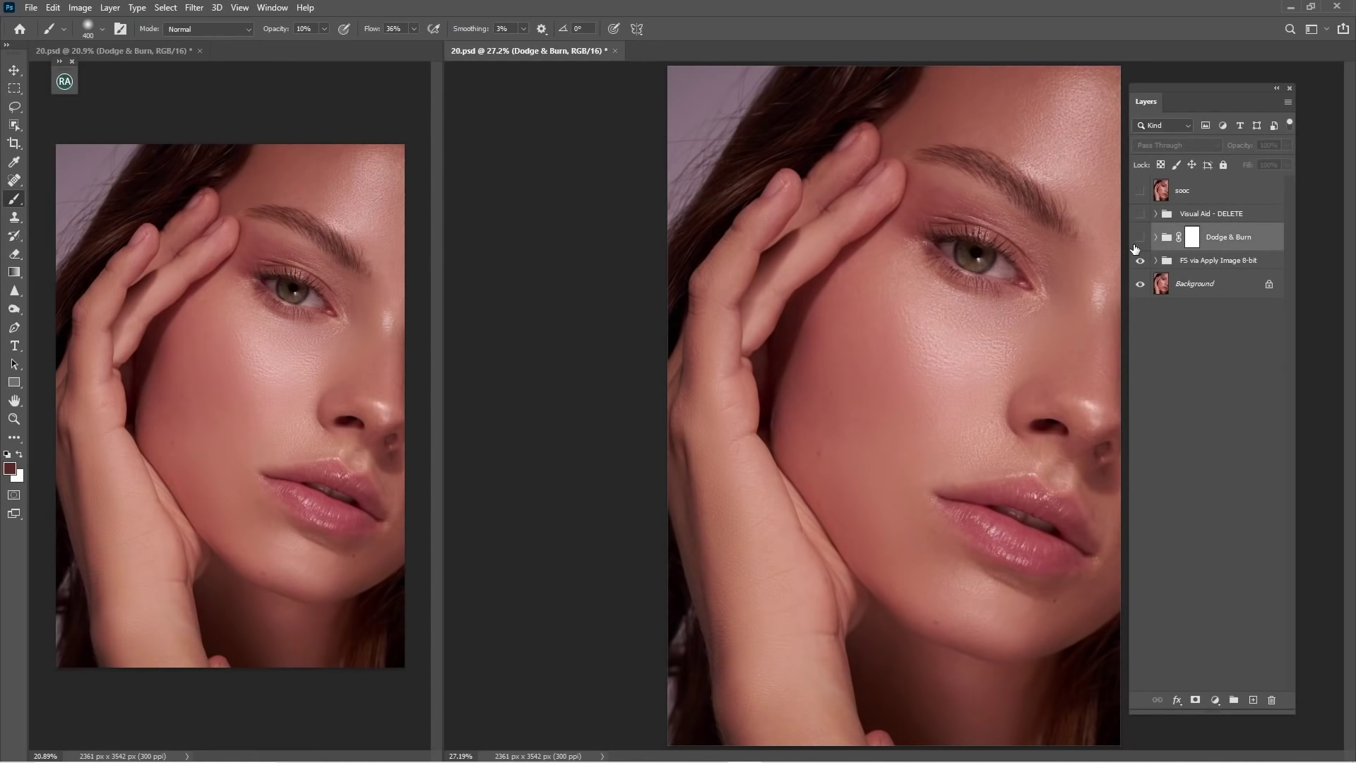
{"action": "left_click", "coordinate": [1138, 242]}
{"action": "left_click", "coordinate": [1139, 244]}
{"action": "left_click", "coordinate": [1140, 242]}
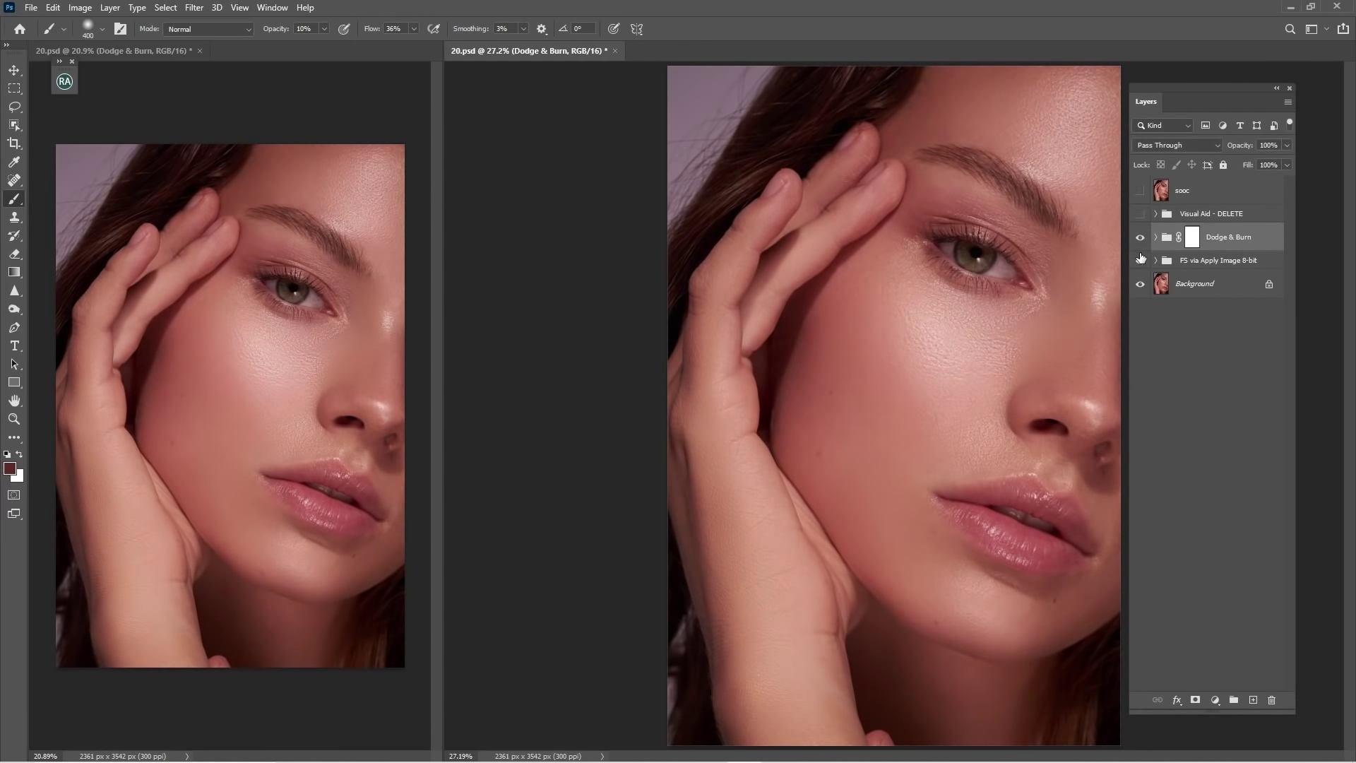
{"action": "left_click", "coordinate": [1143, 258]}
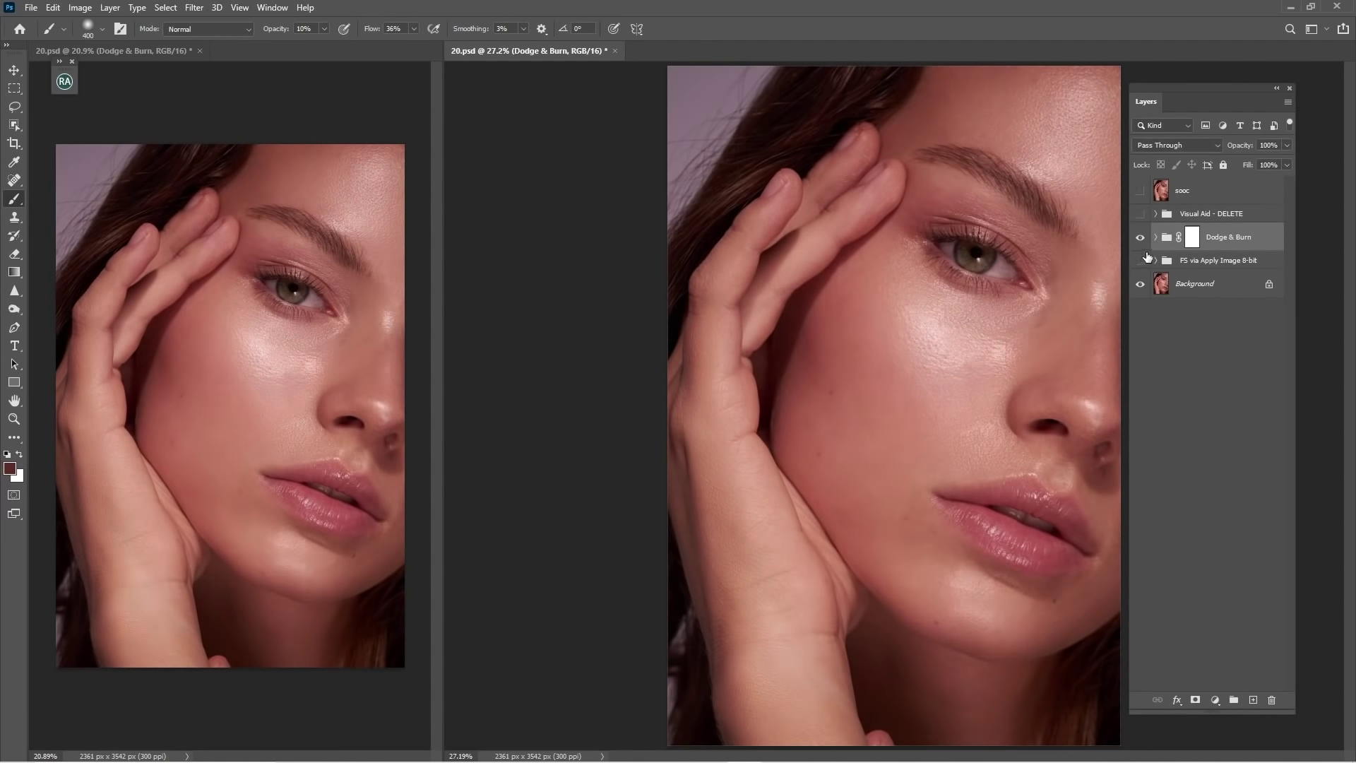
{"action": "left_click", "coordinate": [1141, 245]}
{"action": "left_click", "coordinate": [1143, 261]}
{"action": "left_click", "coordinate": [1143, 241]}
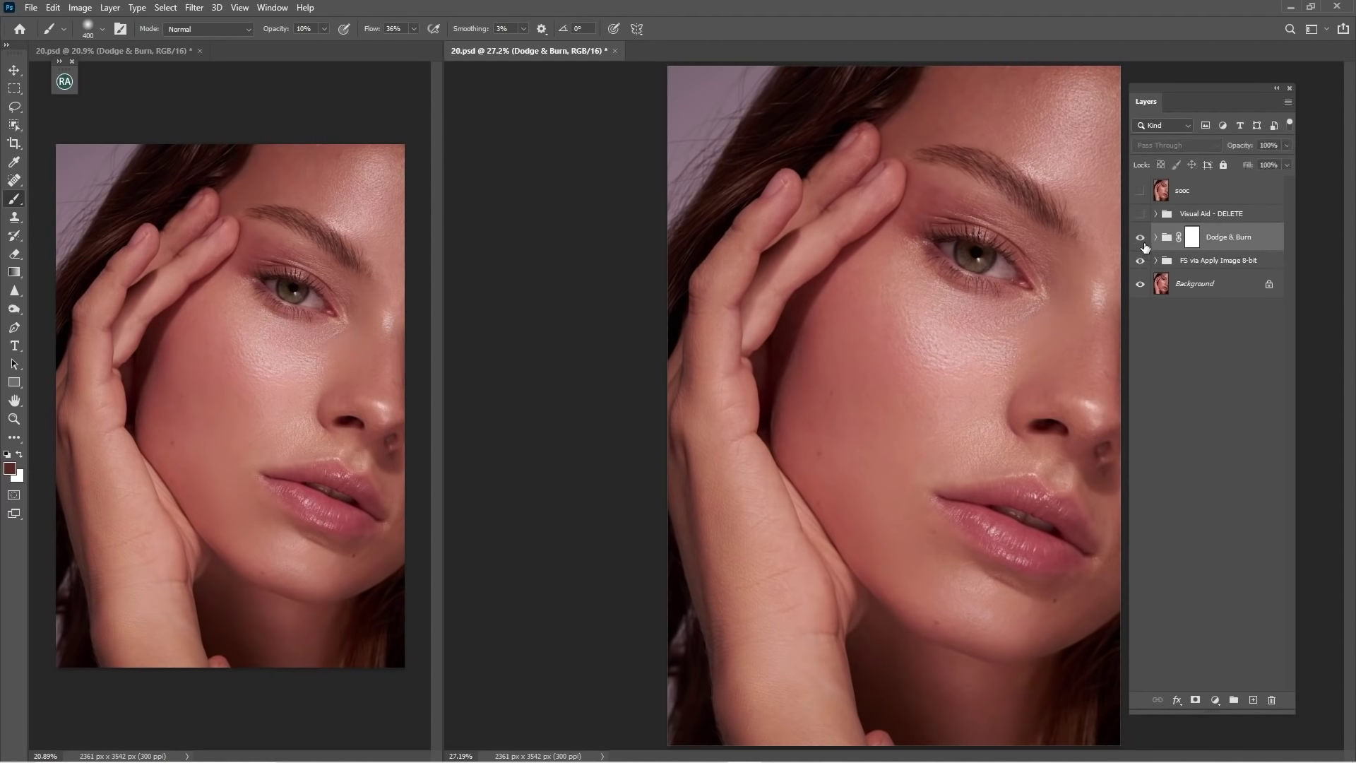
{"action": "left_click", "coordinate": [1145, 244]}
{"action": "left_click", "coordinate": [1142, 240]}
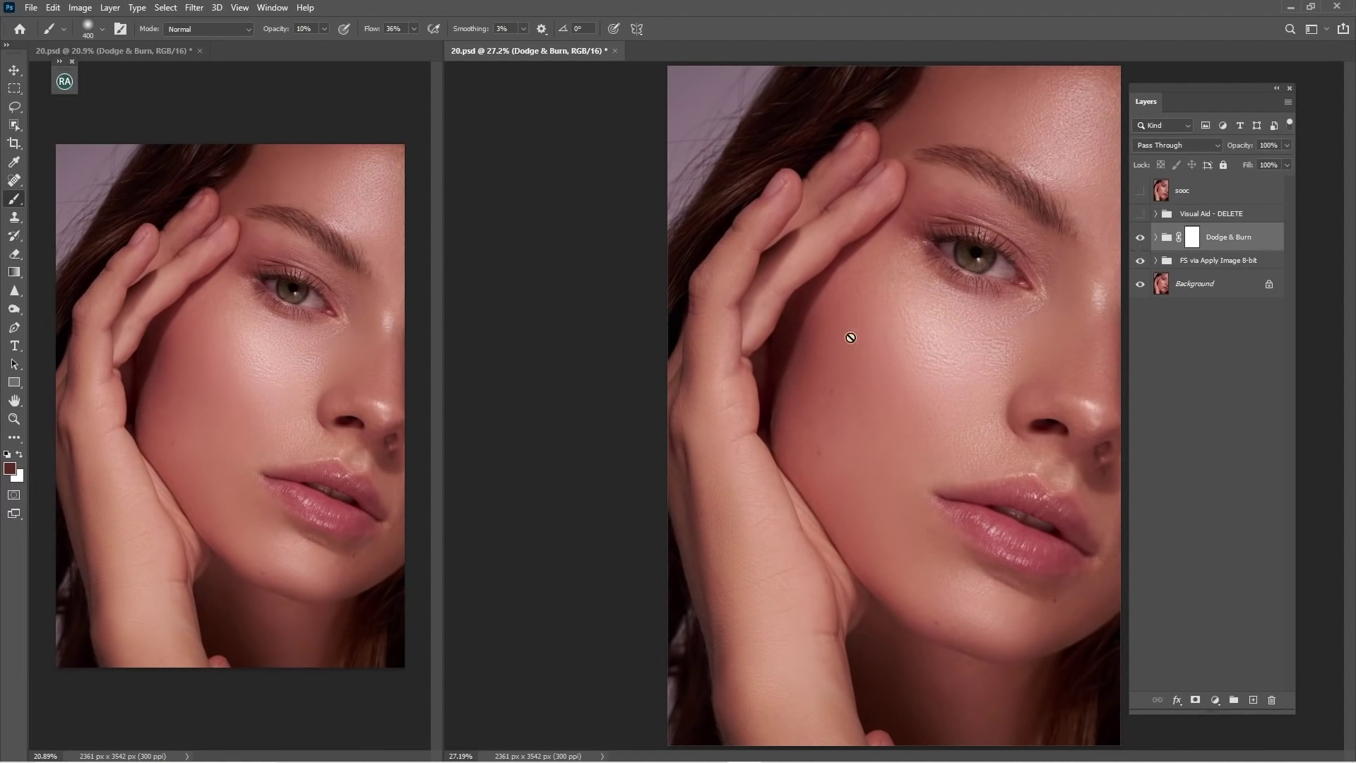
- Refine the shading on the Burn Curve global mask with the 400 px brush at 10% opacity, then collapse the Dodge & Burn group
{"action": "left_click", "coordinate": [1155, 239]}
{"action": "left_click", "coordinate": [1206, 324]}
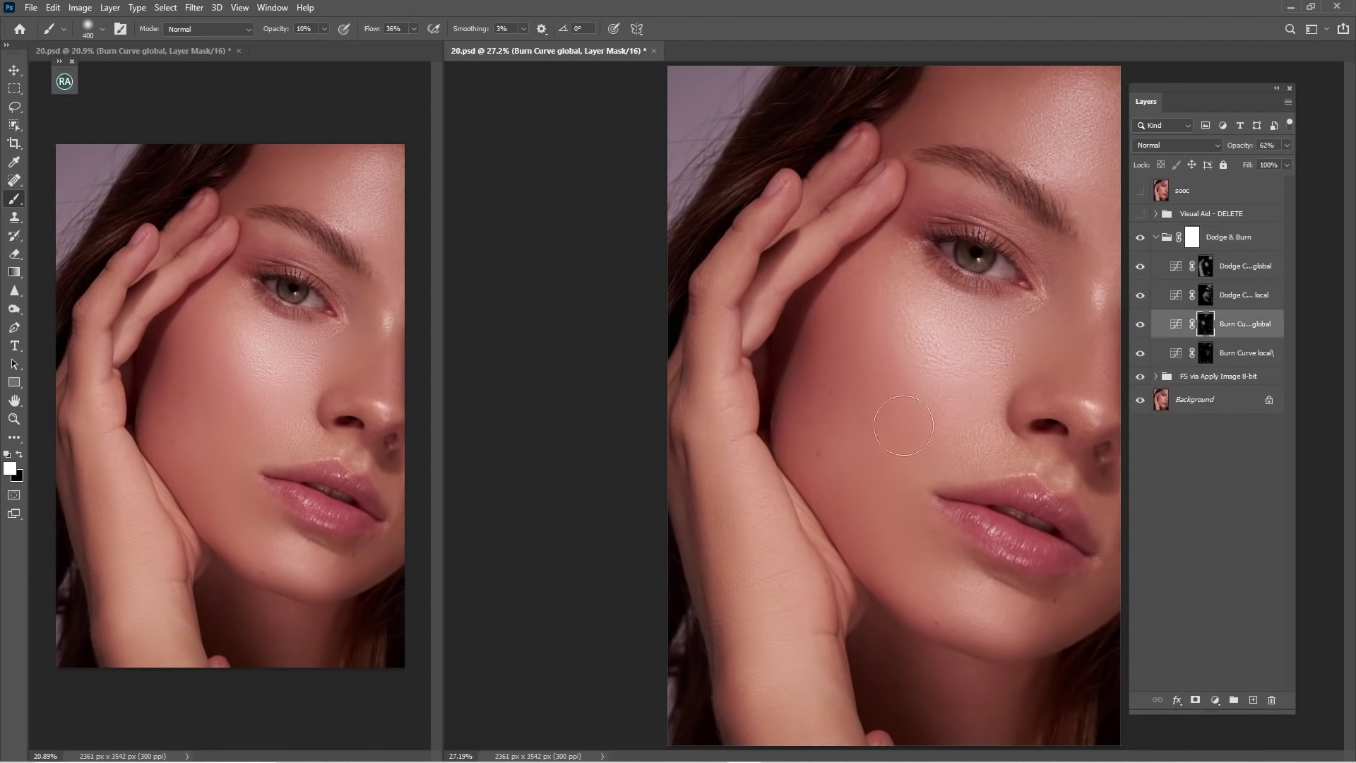
{"action": "key", "text": "x"}
{"action": "key", "text": "x"}
{"action": "left_click", "coordinate": [1141, 327]}
{"action": "left_click", "coordinate": [1157, 238]}
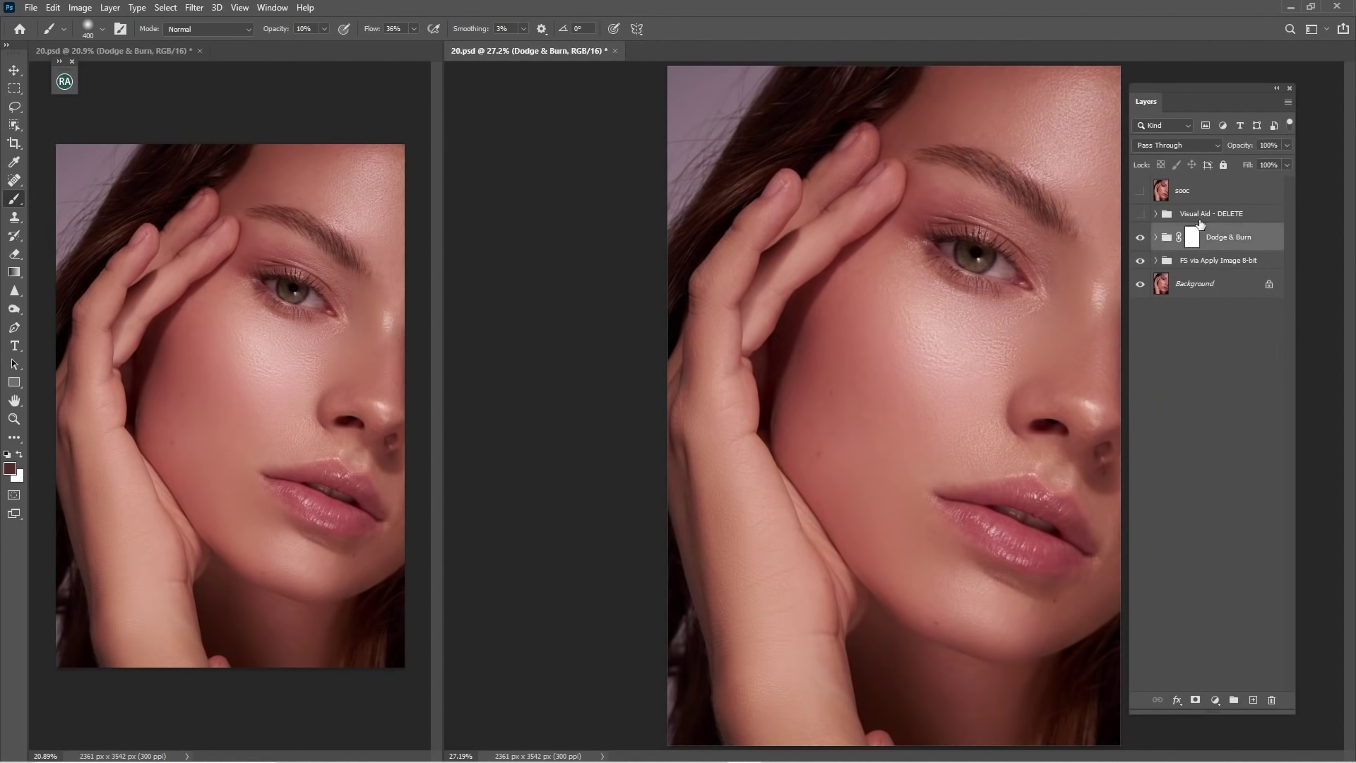
- Expand the FS via Apply Image 8-bit group, hide both High Frequency texture layers and select the Low Frequency copy near the eyebrow
{"action": "key", "text": "z"}
{"action": "left_click_drag", "start_coordinate": [1071, 185], "coordinate": [1152, 185]}
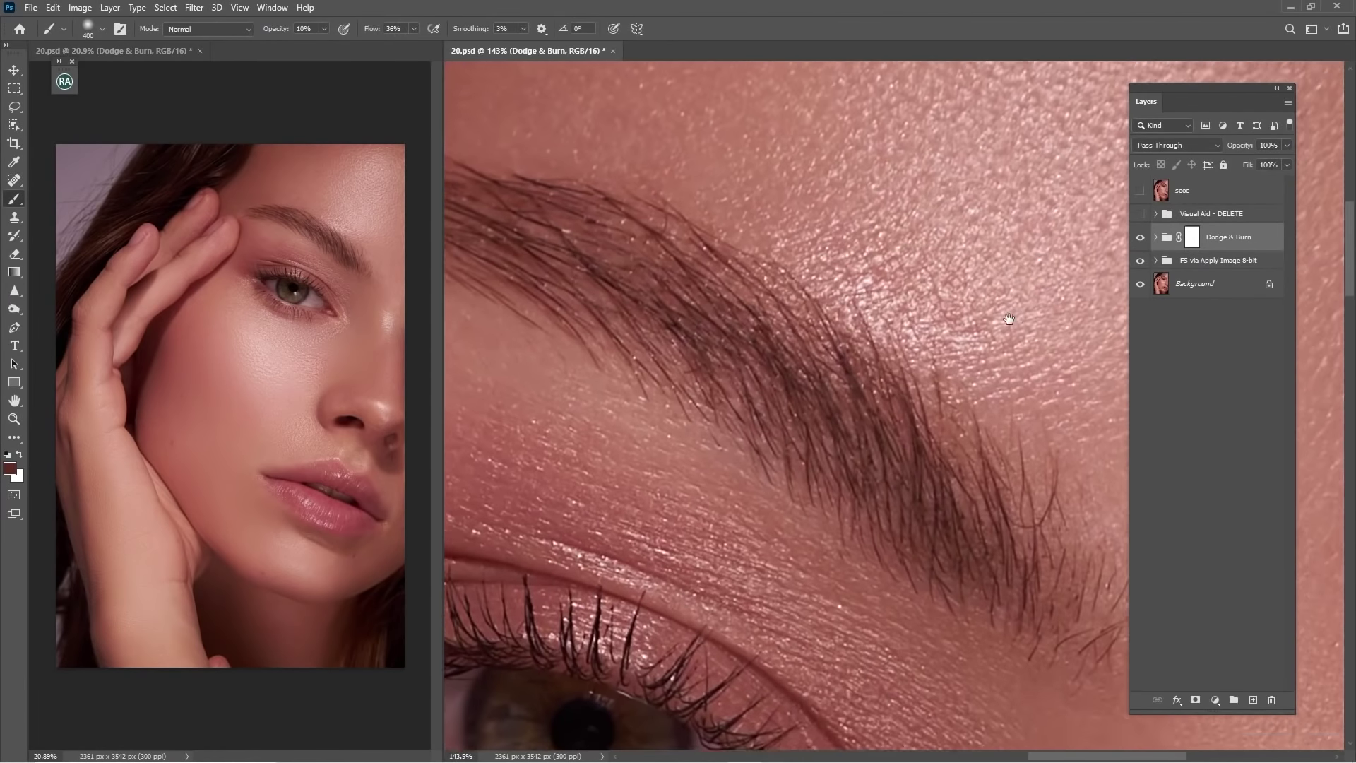
{"action": "left_click", "coordinate": [1157, 260]}
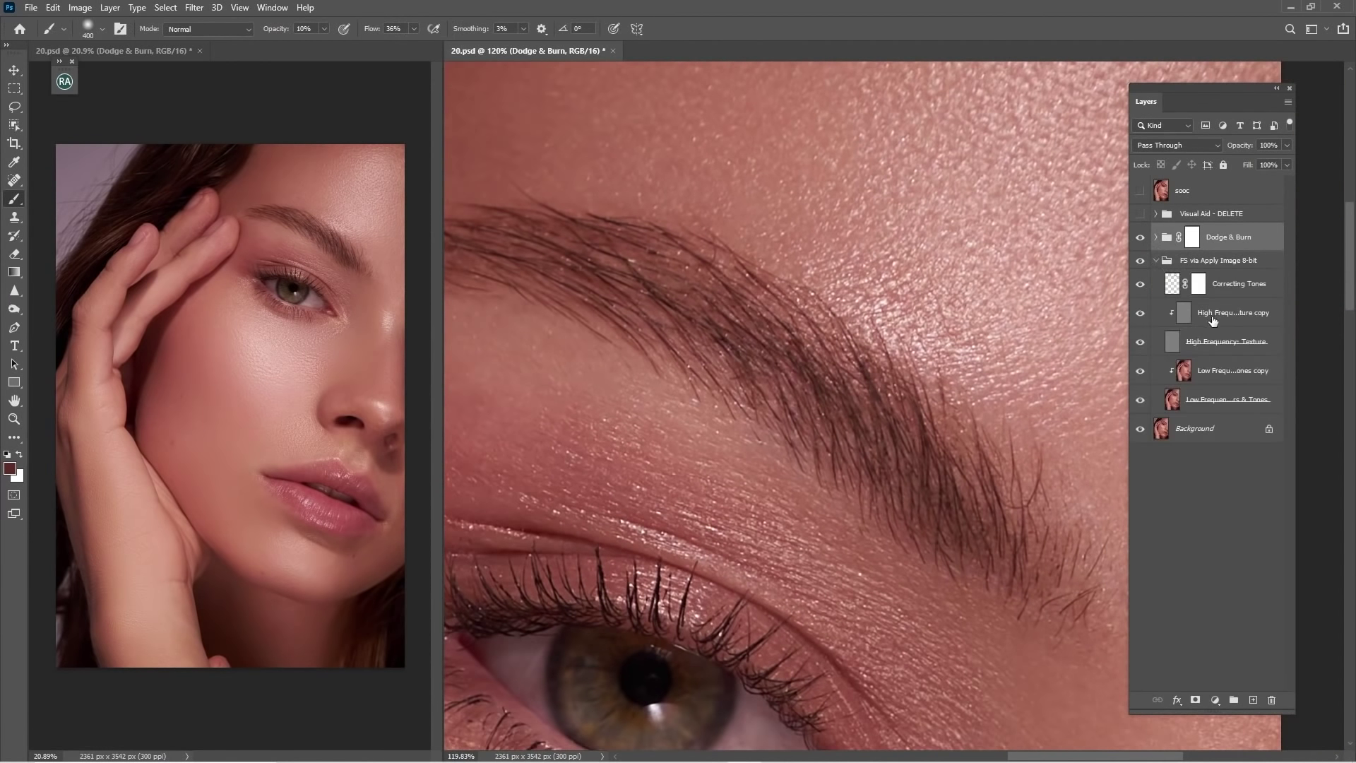
{"action": "left_click", "coordinate": [1214, 315]}
{"action": "left_click", "coordinate": [1140, 342]}
{"action": "left_click", "coordinate": [1181, 370]}
- Blend the skin tones above the eyebrow on the Low Frequency copy with the Mixer Brush up to 175 px, then show both texture layers
{"action": "key", "text": "z"}
{"action": "left_click_drag", "start_coordinate": [1043, 391], "coordinate": [979, 397]}
{"action": "key", "text": "b"}
{"action": "left_click_drag", "start_coordinate": [865, 436], "coordinate": [804, 393]}
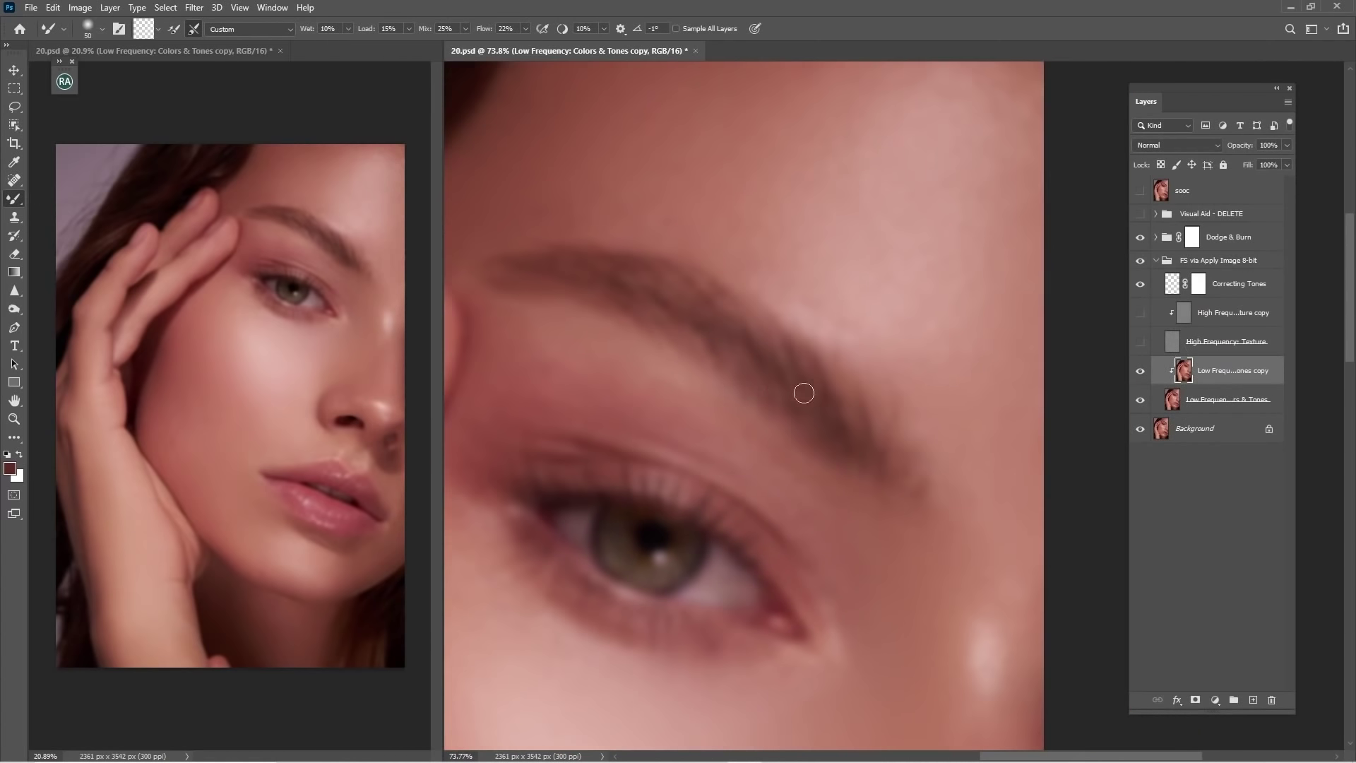
{"action": "key", "text": "bracketright"}
{"action": "key", "text": "bracketright"}
{"action": "key", "text": "bracketright"}
{"action": "key", "text": "bracketright"}
{"action": "key", "text": "bracketright"}
{"action": "key", "text": "bracketright"}
{"action": "key", "text": "bracketright"}
{"action": "left_click_drag", "start_coordinate": [1138, 342], "coordinate": [1139, 313]}
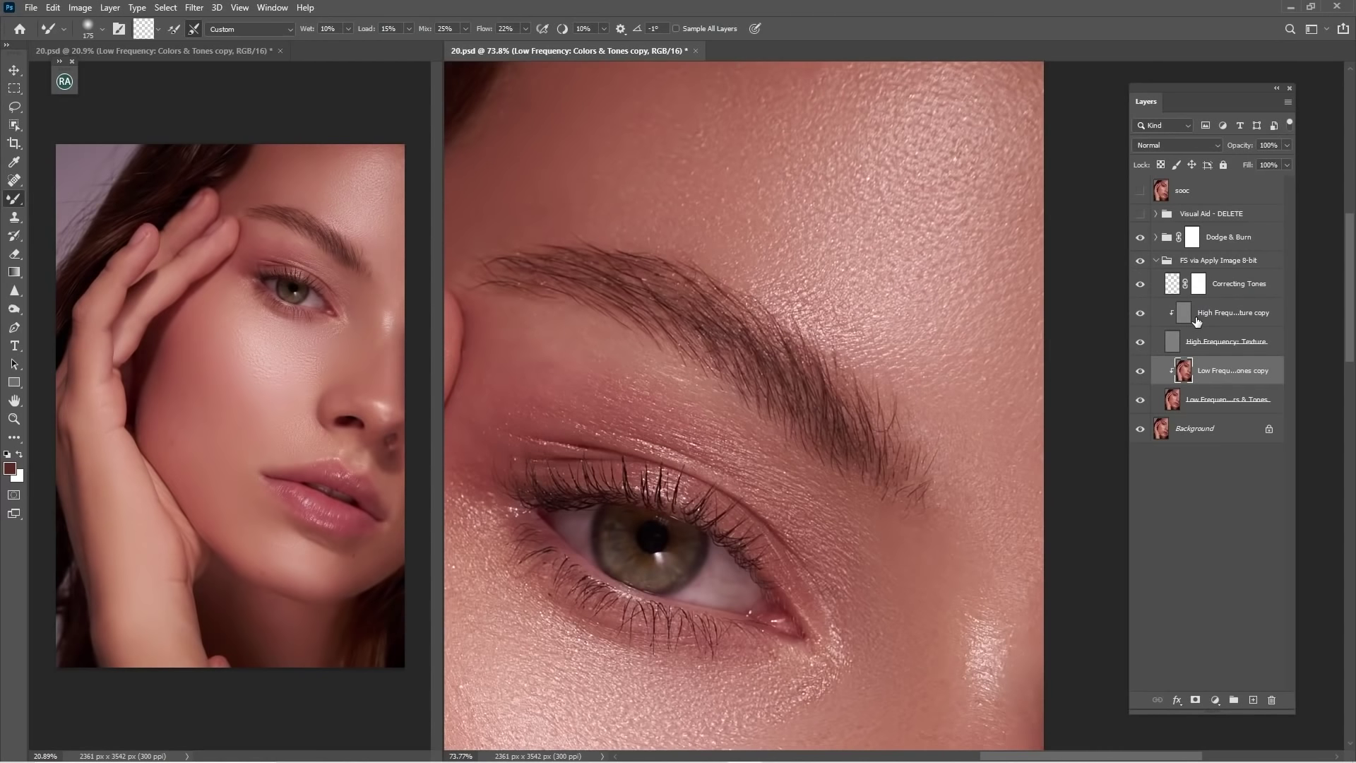
- Clean up the skin texture above the eyebrow on the High Frequency texture copy with a 30 px Clone Stamp
{"action": "left_click", "coordinate": [1201, 312]}
{"action": "key", "text": "z"}
{"action": "left_click_drag", "start_coordinate": [869, 293], "coordinate": [904, 296]}
{"action": "key", "text": "z"}
{"action": "left_click_drag", "start_coordinate": [746, 280], "coordinate": [794, 279]}
{"action": "key", "text": "s"}
{"action": "left_click", "coordinate": [802, 255], "text": "alt"}
{"action": "mouse_move", "coordinate": [733, 311]}
{"action": "left_mouse_down"}
{"action": "mouse_move", "coordinate": [794, 299]}
{"action": "mouse_move", "coordinate": [762, 296]}
{"action": "mouse_move", "coordinate": [823, 345]}
{"action": "mouse_move", "coordinate": [846, 331]}
{"action": "mouse_move", "coordinate": [872, 400]}
{"action": "mouse_move", "coordinate": [839, 399]}
{"action": "mouse_move", "coordinate": [901, 397]}
{"action": "left_mouse_up"}
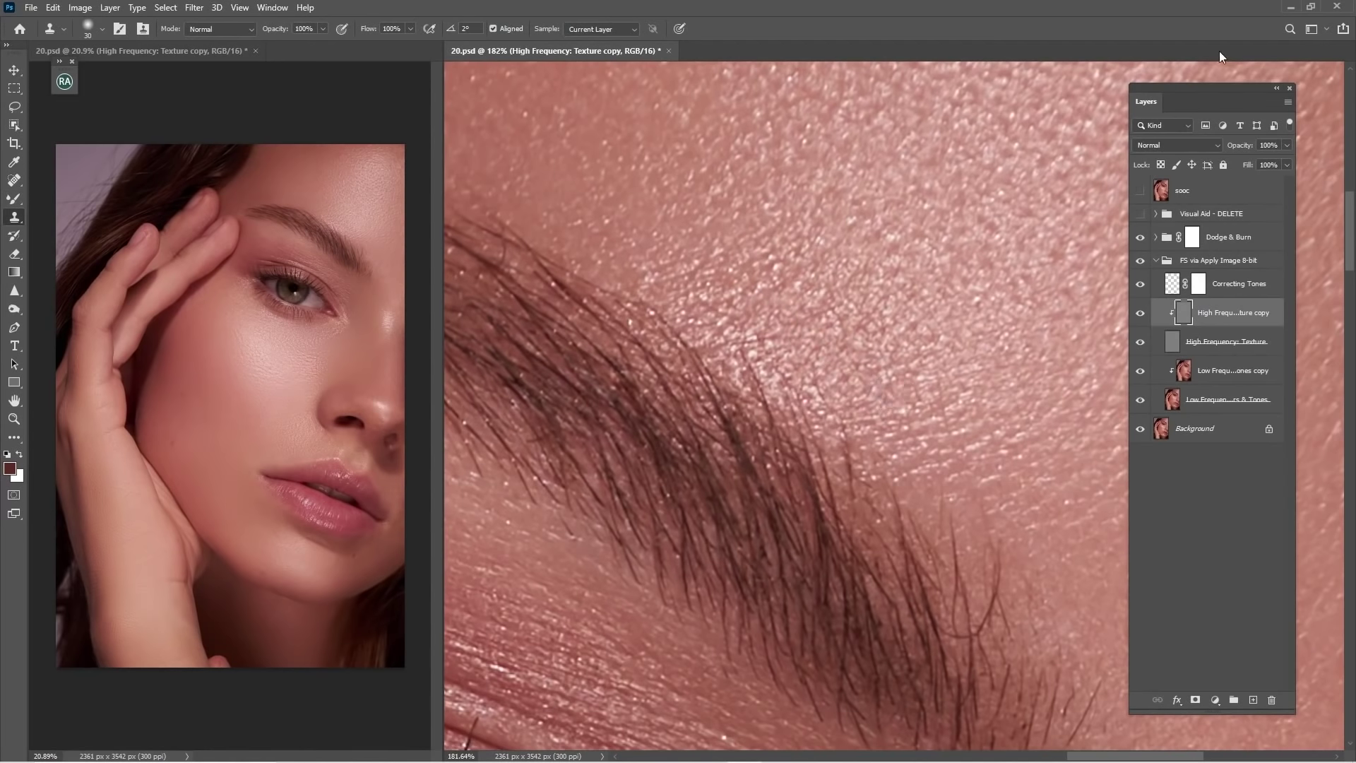
- Fit the portrait in view, collapse the frequency separation group, and compare the retouch with that group toggled and against the sooc layer
{"action": "key", "text": "ctrl+0"}
{"action": "left_click", "coordinate": [1156, 261]}
{"action": "left_click", "coordinate": [1149, 262]}
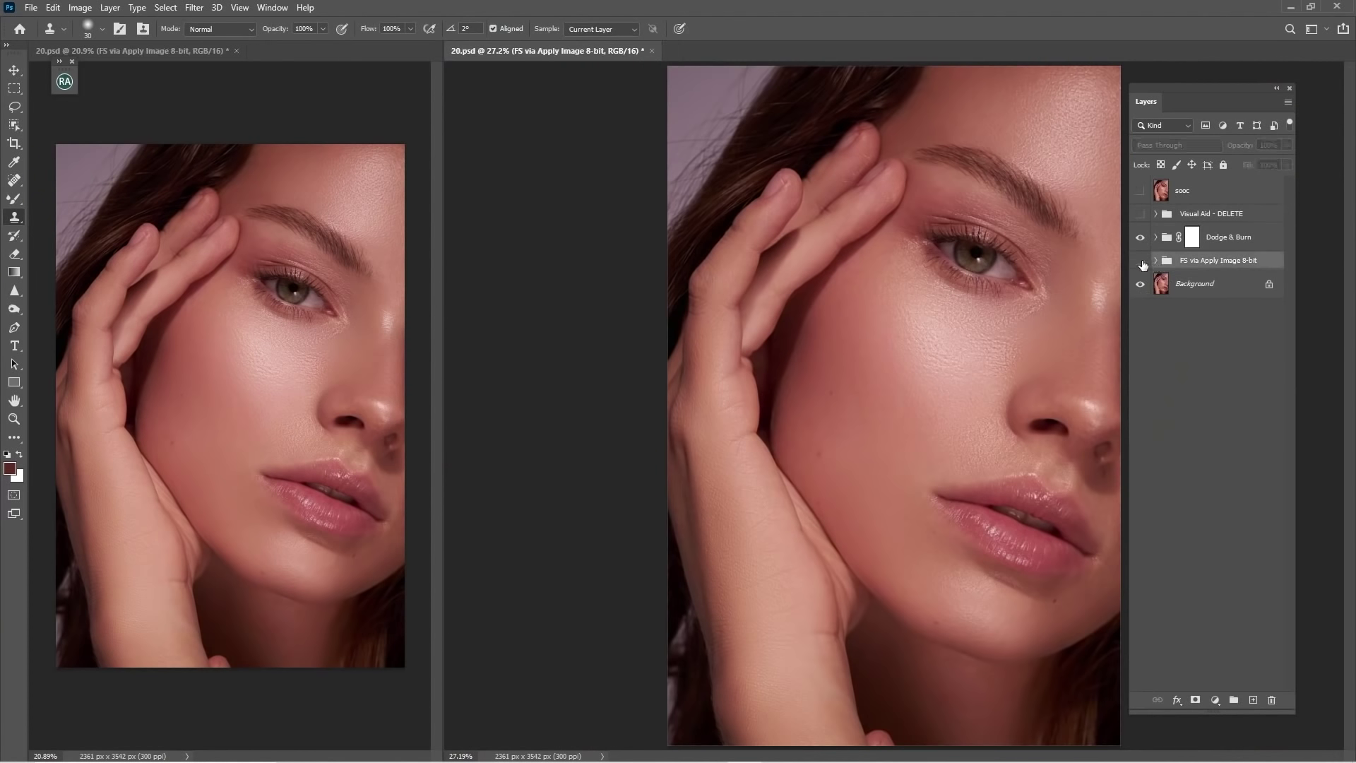
{"action": "left_click", "coordinate": [1136, 198]}
{"action": "left_click", "coordinate": [1134, 199]}
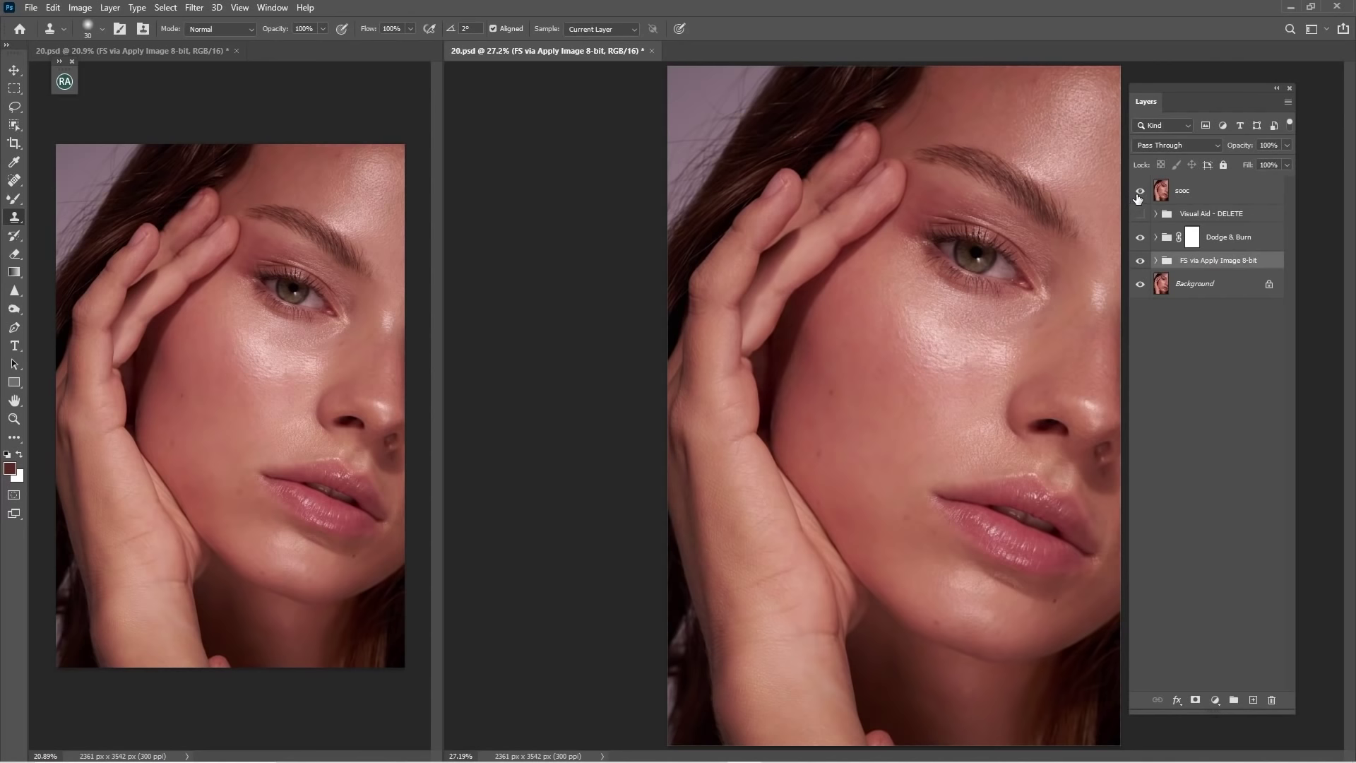
{"action": "left_click", "coordinate": [1137, 197]}
- Select the Dodge & Burn group, open the Beauty Retouch v3.1 panel and save the document
{"action": "left_click", "coordinate": [1221, 242]}
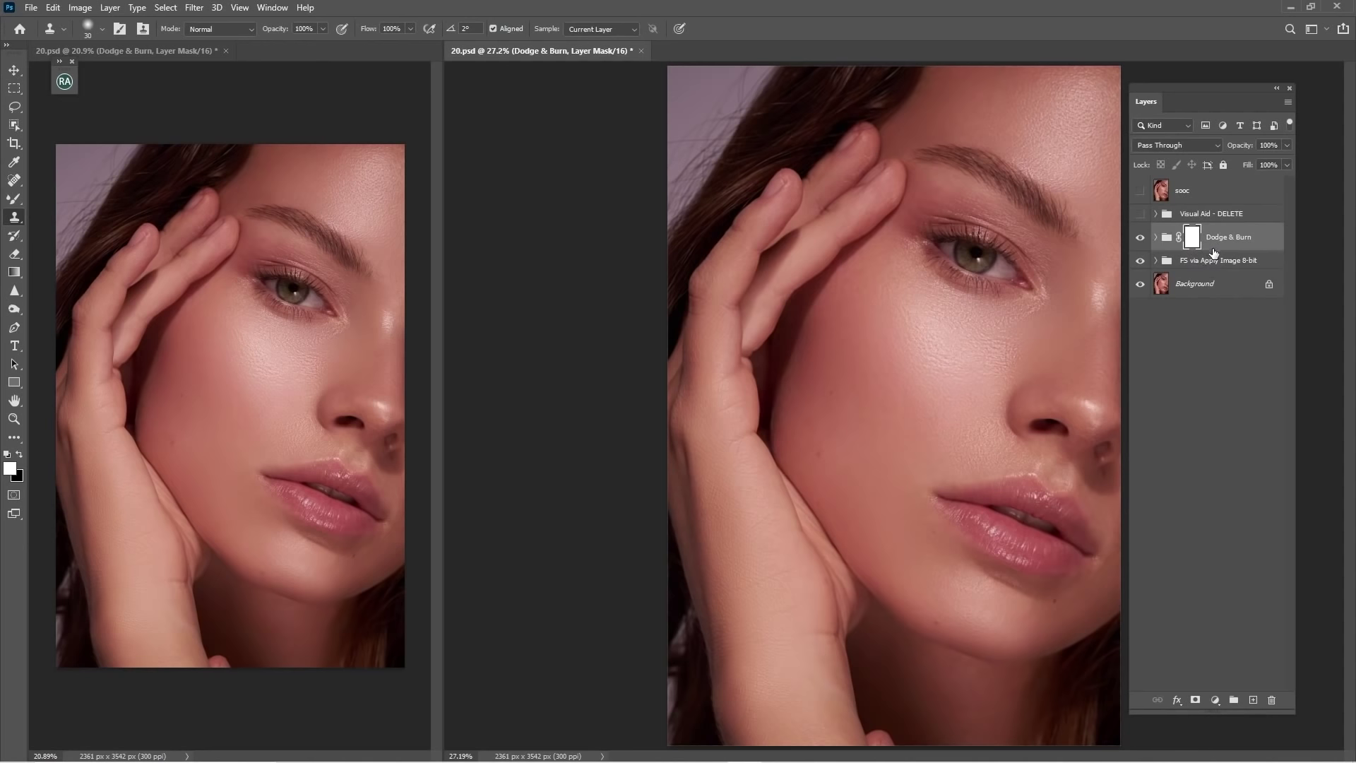
{"action": "left_click", "coordinate": [65, 81]}
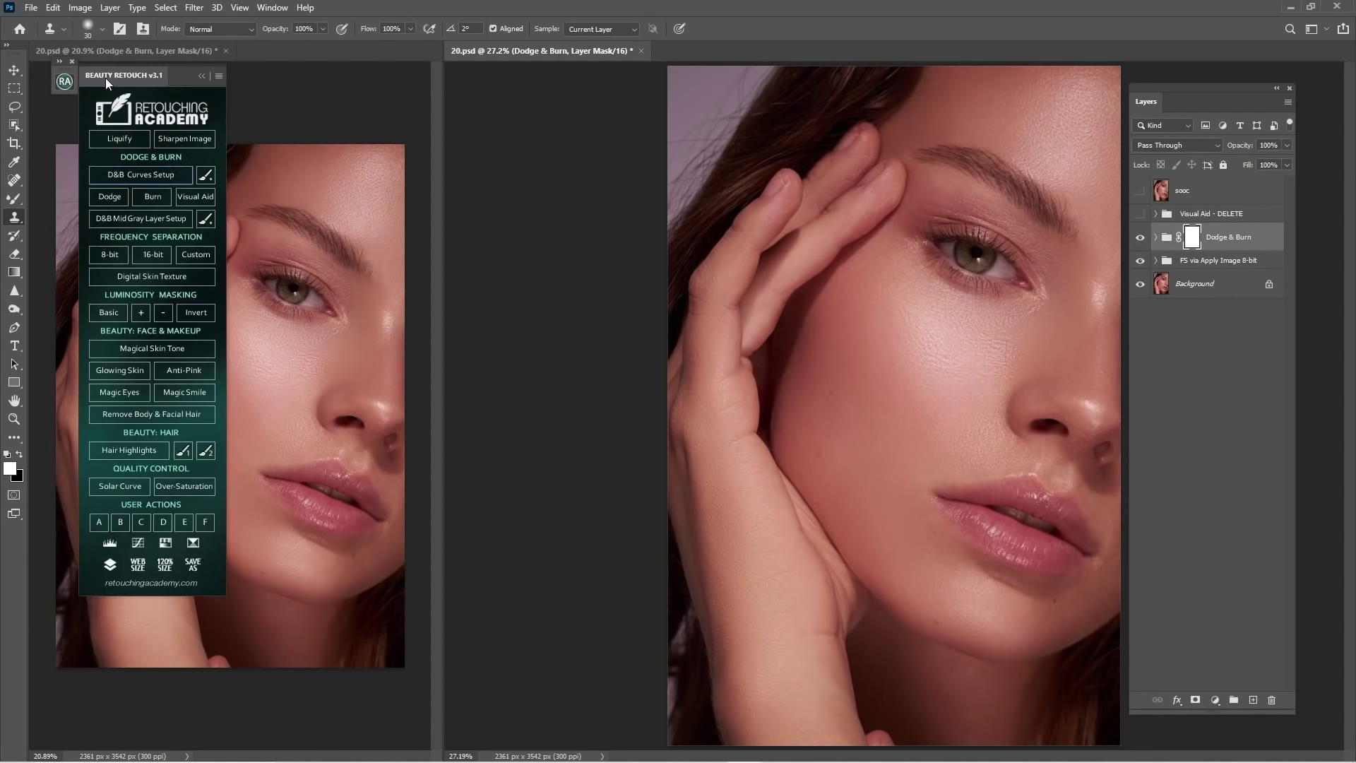
{"action": "key", "text": "ctrl+s"}
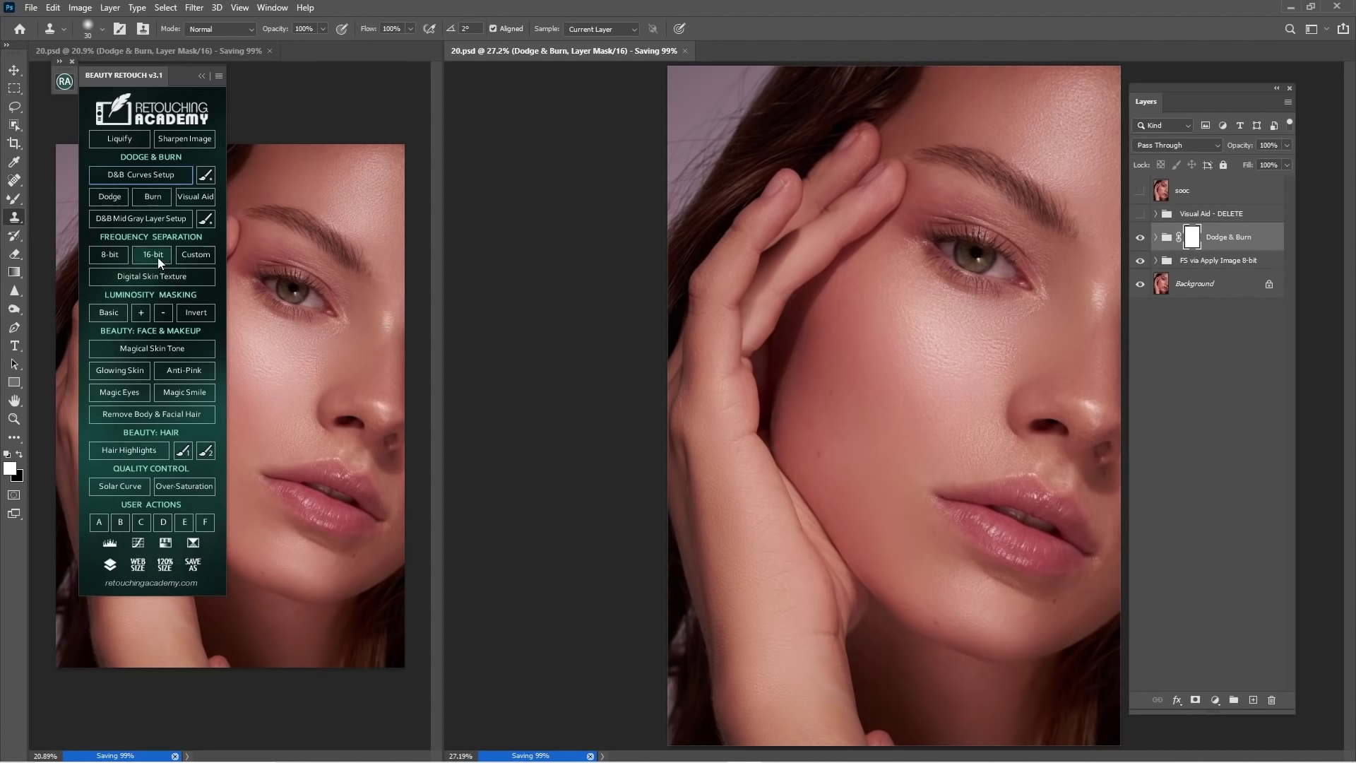
- Run the Magic Eyes action and place its expanded group directly above Dodge & Burn
{"action": "left_click", "coordinate": [133, 394]}
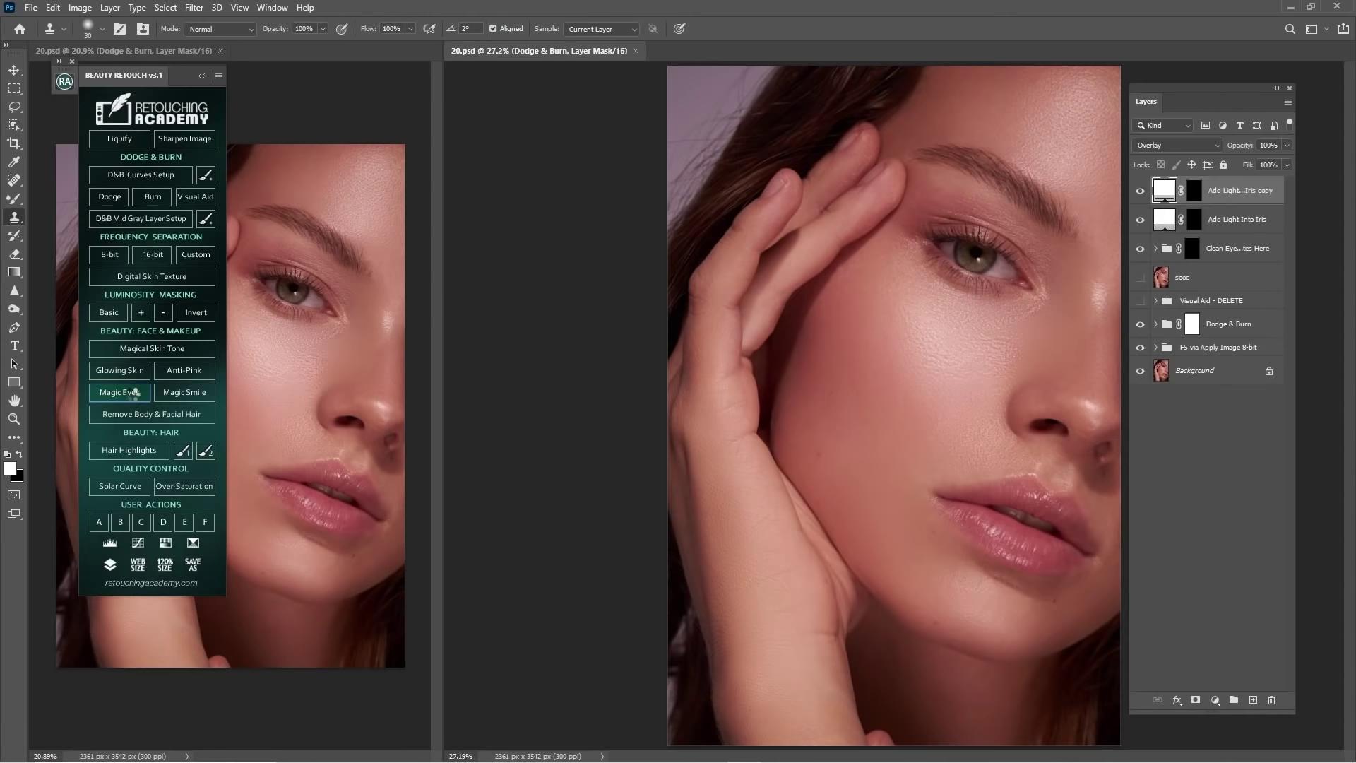
{"action": "left_click_drag", "start_coordinate": [1229, 185], "coordinate": [1225, 243]}
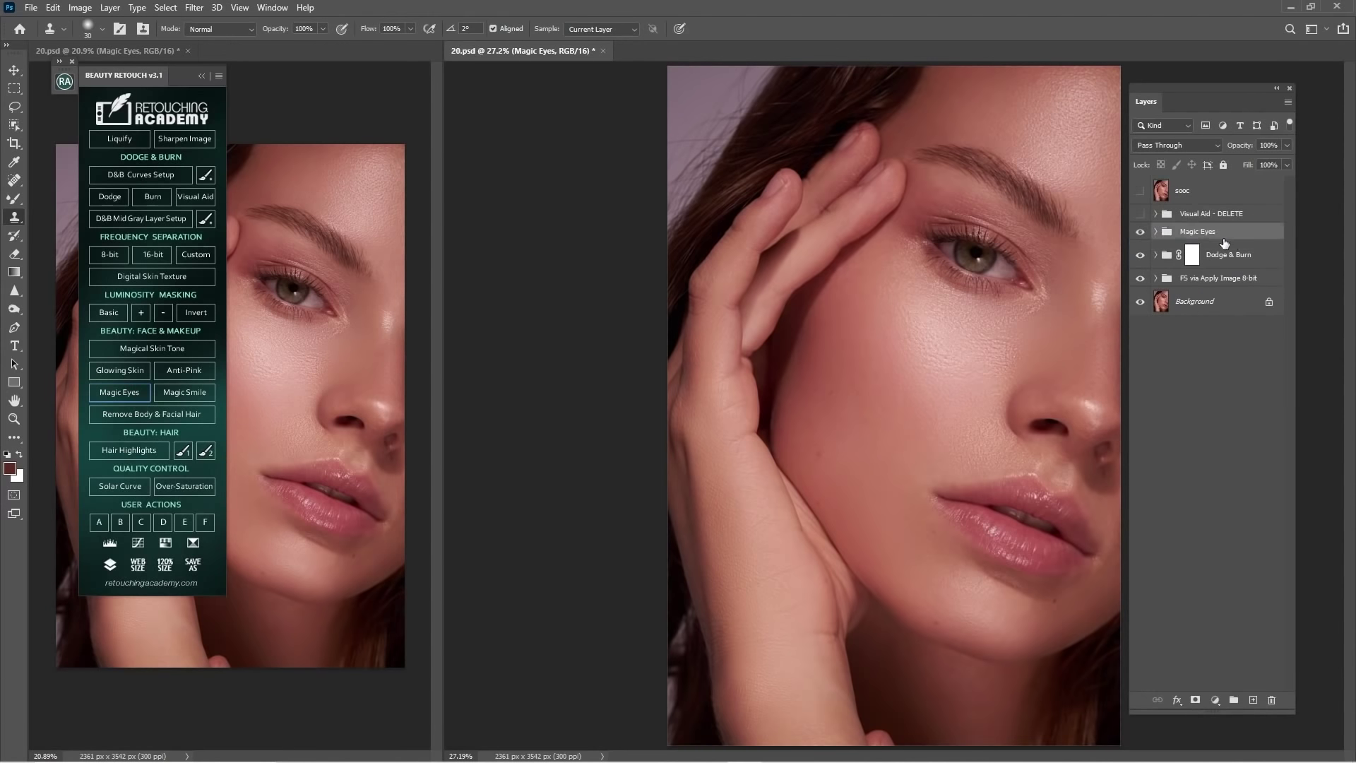
{"action": "left_click", "coordinate": [1157, 232]}
- Target the Clean Eye Whites Here mask with the Brush at the eye, widening the Layers panel and collapsing the Beauty Retouch panel
{"action": "left_click", "coordinate": [1205, 374]}
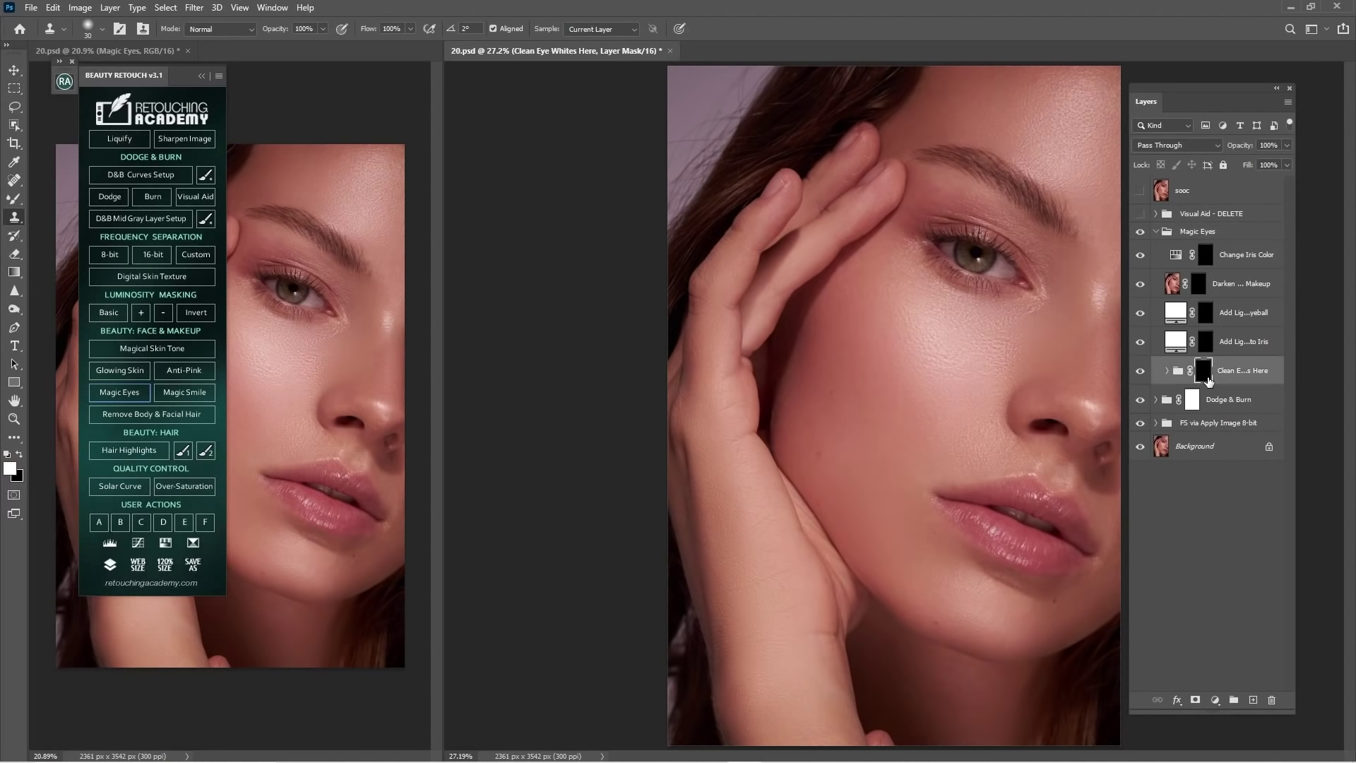
{"action": "key", "text": "z"}
{"action": "mouse_move", "coordinate": [1002, 246]}
{"action": "left_mouse_down"}
{"action": "mouse_move", "coordinate": [1036, 286]}
{"action": "mouse_move", "coordinate": [1097, 305]}
{"action": "left_mouse_up"}
{"action": "left_click_drag", "start_coordinate": [1098, 304], "coordinate": [968, 305]}
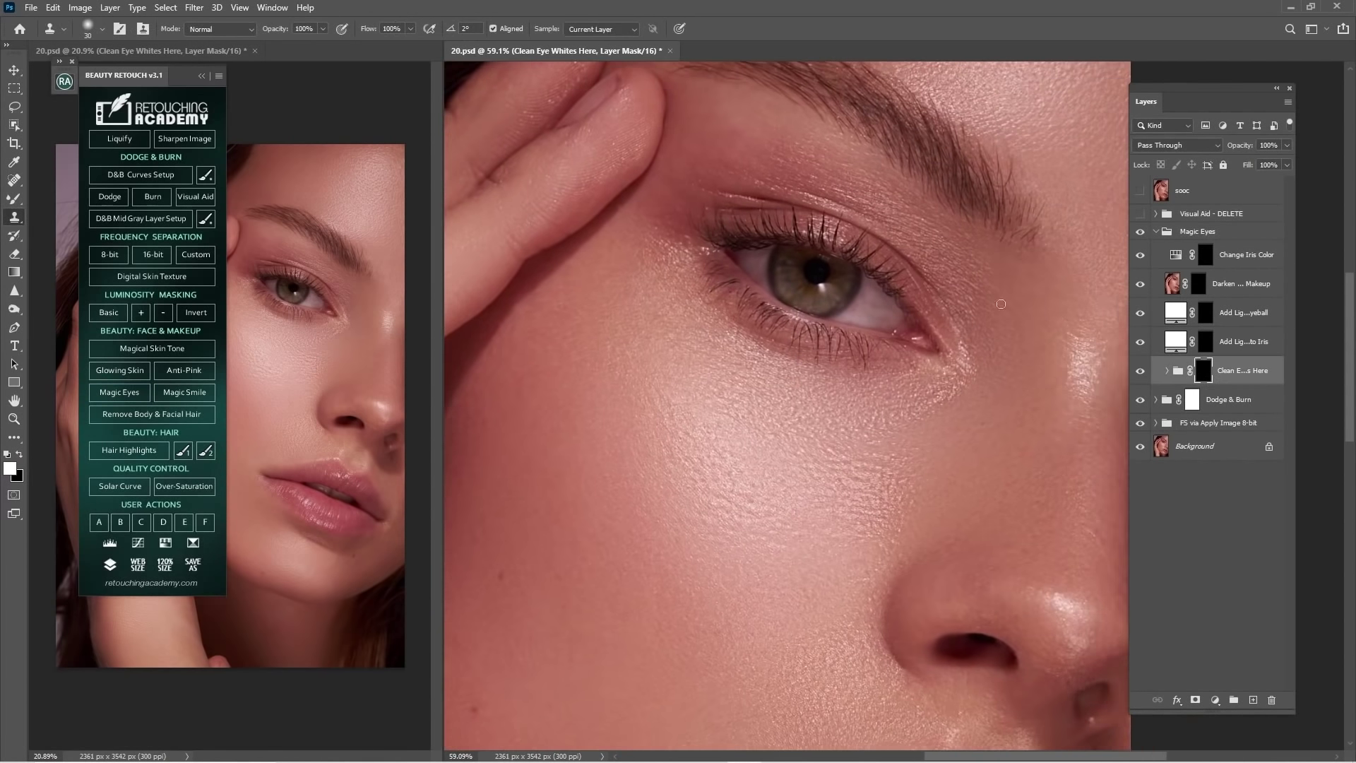
{"action": "left_click_drag", "start_coordinate": [1128, 369], "coordinate": [1056, 369]}
{"action": "key", "text": "z"}
{"action": "left_click_drag", "start_coordinate": [861, 303], "coordinate": [841, 353]}
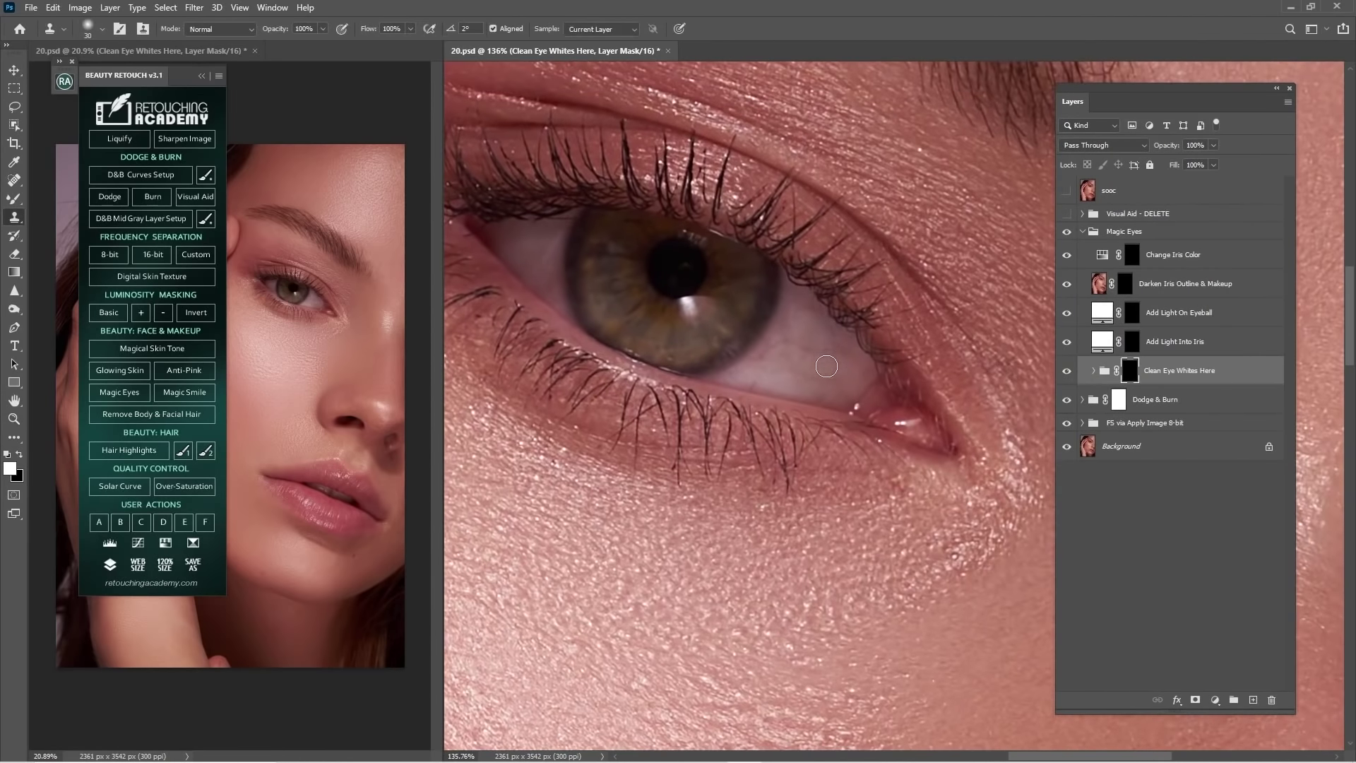
{"action": "key", "text": "b"}
{"action": "left_click", "coordinate": [203, 73]}
- Paint the eye white between iris and inner corner on the Clean Eye Whites Here mask with a 100% opacity brush around 45 px
{"action": "key", "text": "bracketleft"}
{"action": "key", "text": "bracketleft"}
{"action": "key", "text": "bracketleft"}
{"action": "key", "text": "bracketleft"}
{"action": "key", "text": "bracketleft"}
{"action": "key", "text": "bracketleft"}
{"action": "key", "text": "bracketleft"}
{"action": "key", "text": "bracketleft"}
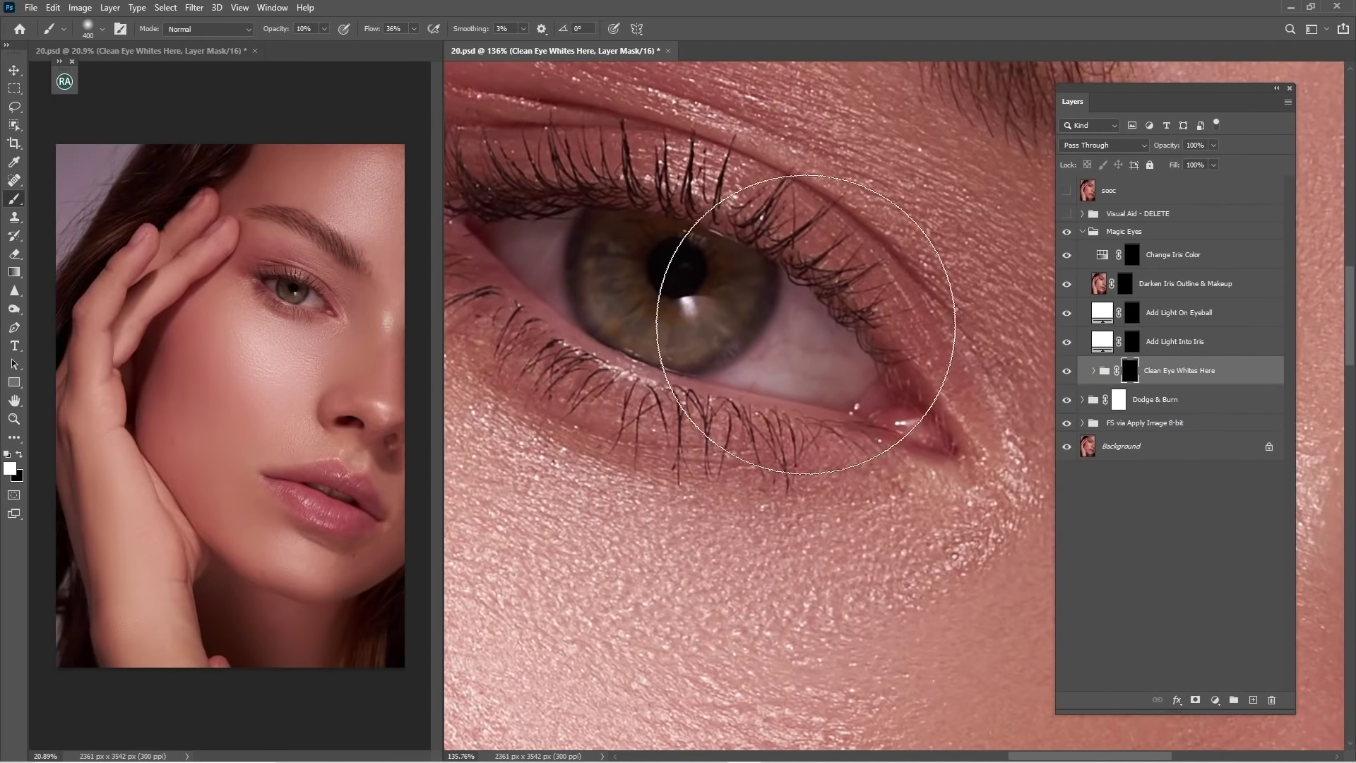
{"action": "mouse_move", "coordinate": [801, 331]}
{"action": "left_mouse_down"}
{"action": "mouse_move", "coordinate": [761, 370]}
{"action": "mouse_move", "coordinate": [827, 379]}
{"action": "mouse_move", "coordinate": [841, 353]}
{"action": "mouse_move", "coordinate": [797, 327]}
{"action": "left_mouse_up"}
{"action": "key", "text": "0"}
{"action": "key", "text": "bracketleft"}
{"action": "key", "text": "bracketleft"}
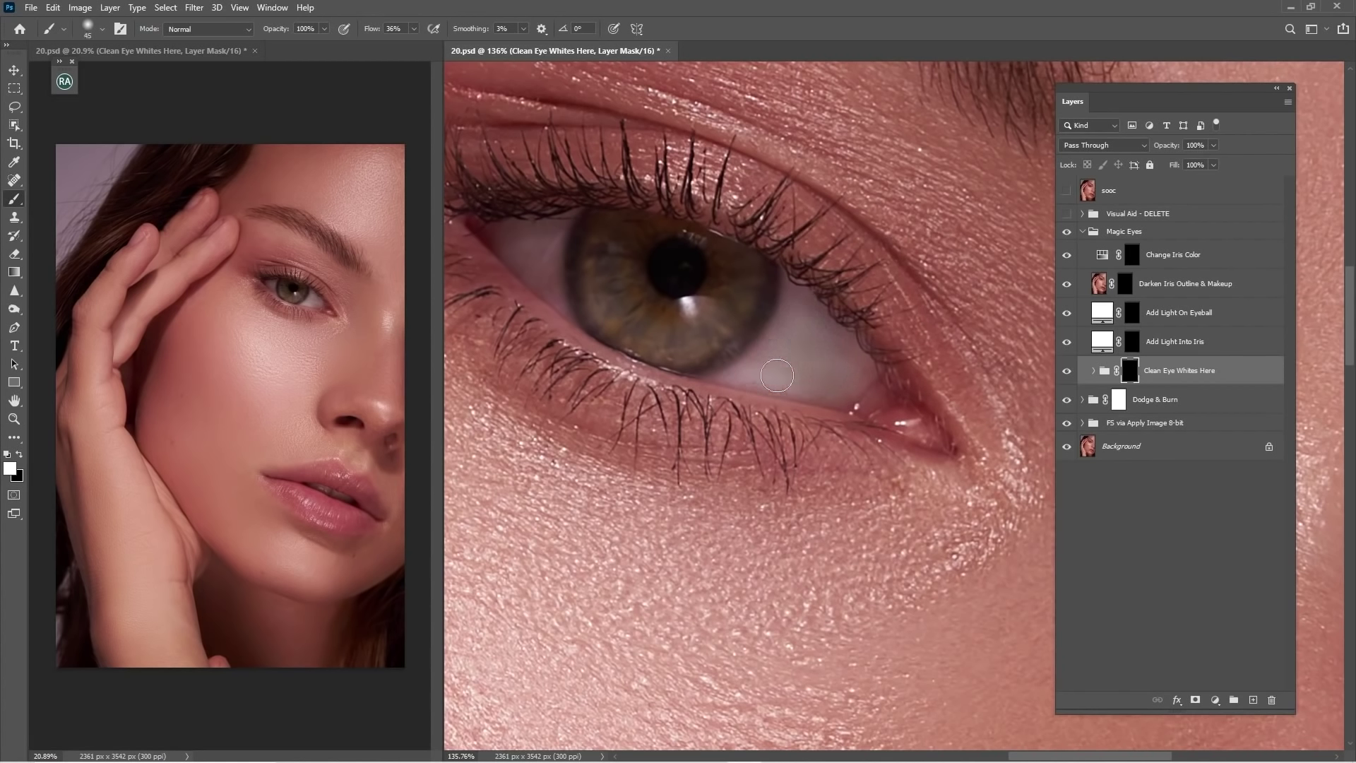
{"action": "left_click_drag", "start_coordinate": [777, 375], "coordinate": [844, 392]}
{"action": "key", "text": "bracketright"}
- Paint the eye white near the outer corner on the Clean Eye Whites Here mask with a smaller brush of about 25 px
{"action": "left_click_drag", "start_coordinate": [685, 294], "coordinate": [843, 361]}
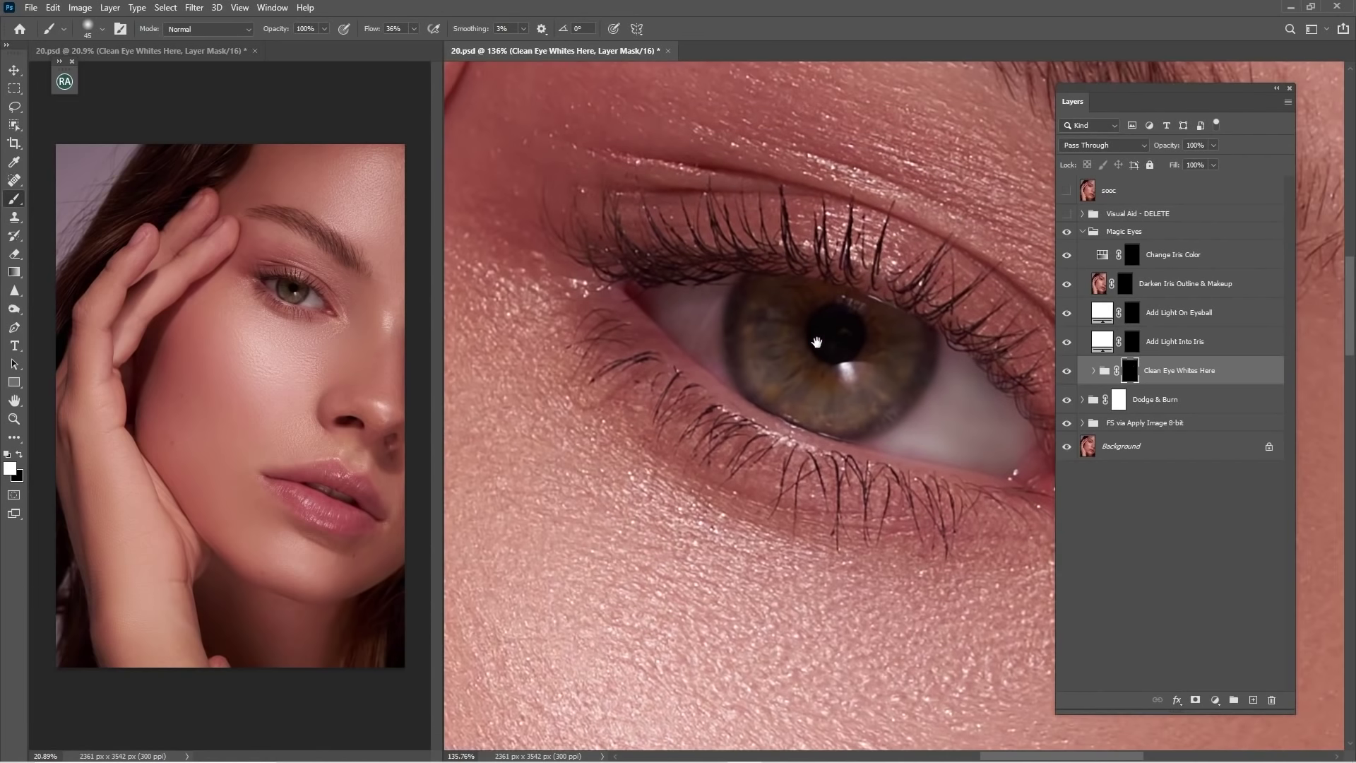
{"action": "key", "text": "bracketleft"}
{"action": "mouse_move", "coordinate": [705, 314]}
{"action": "left_mouse_down"}
{"action": "mouse_move", "coordinate": [657, 301]}
{"action": "mouse_move", "coordinate": [703, 313]}
{"action": "mouse_move", "coordinate": [684, 315]}
{"action": "mouse_move", "coordinate": [726, 376]}
{"action": "left_mouse_up"}
{"action": "left_click_drag", "start_coordinate": [694, 293], "coordinate": [711, 287]}
{"action": "scroll", "coordinate": [757, 291], "scroll_direction": "up", "scroll_amount": 3}
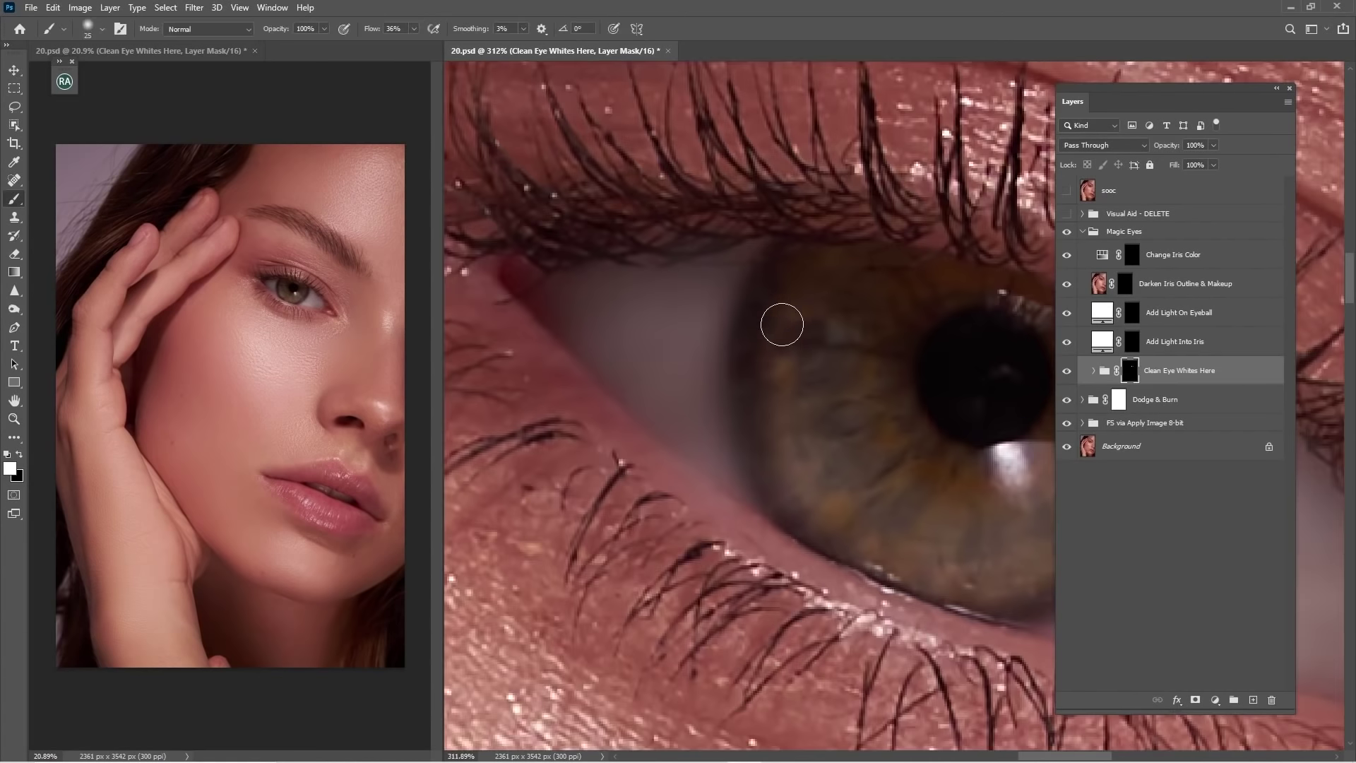
{"action": "key", "text": "bracketleft"}
{"action": "key", "text": "bracketleft"}
{"action": "key", "text": "bracketleft"}
{"action": "key", "text": "bracketleft"}
{"action": "key", "text": "bracketright"}
{"action": "key", "text": "bracketright"}
{"action": "key", "text": "bracketright"}
- Refine the edges of the cleaned eye white along the lower lid and inner corner with a 20 px brush, then view the whole eye
{"action": "left_click_drag", "start_coordinate": [847, 458], "coordinate": [353, 202]}
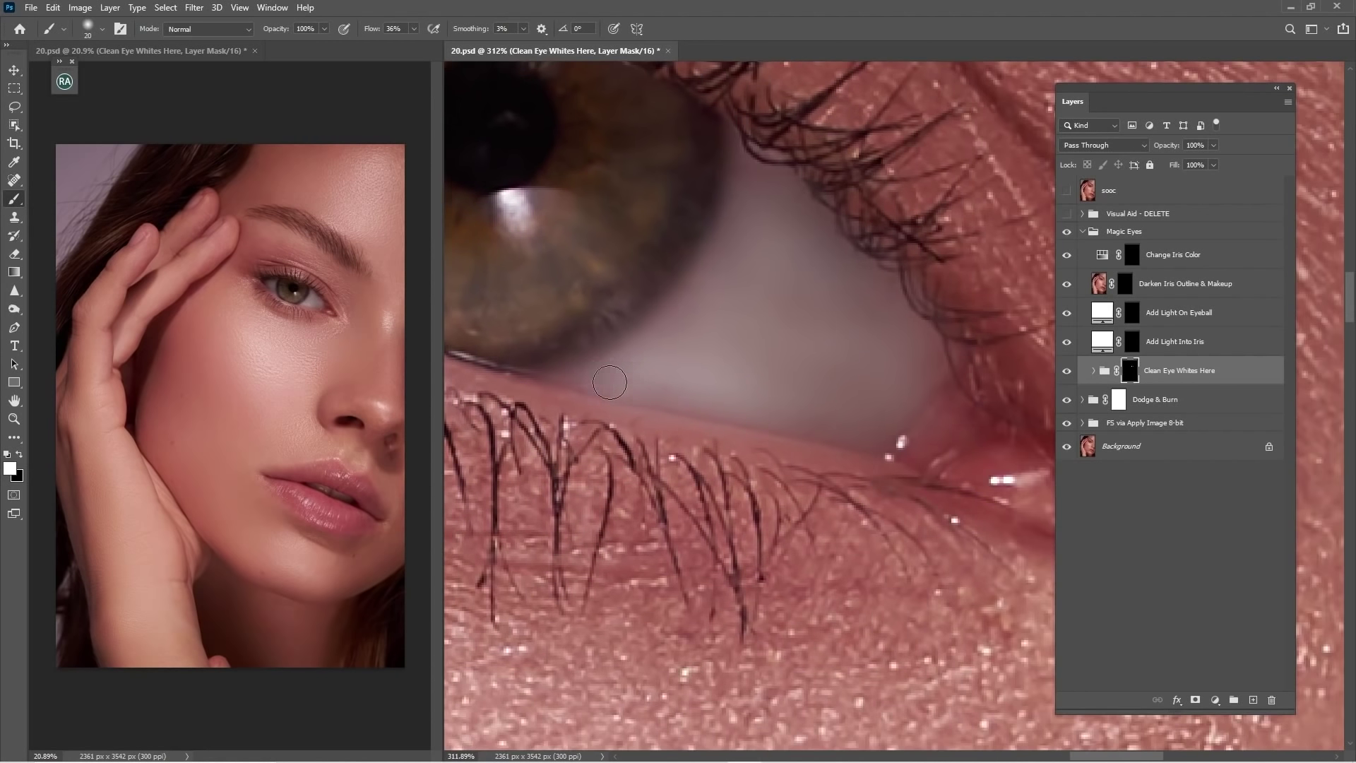
{"action": "key", "text": "bracketright"}
{"action": "key", "text": "bracketleft"}
{"action": "key", "text": "z"}
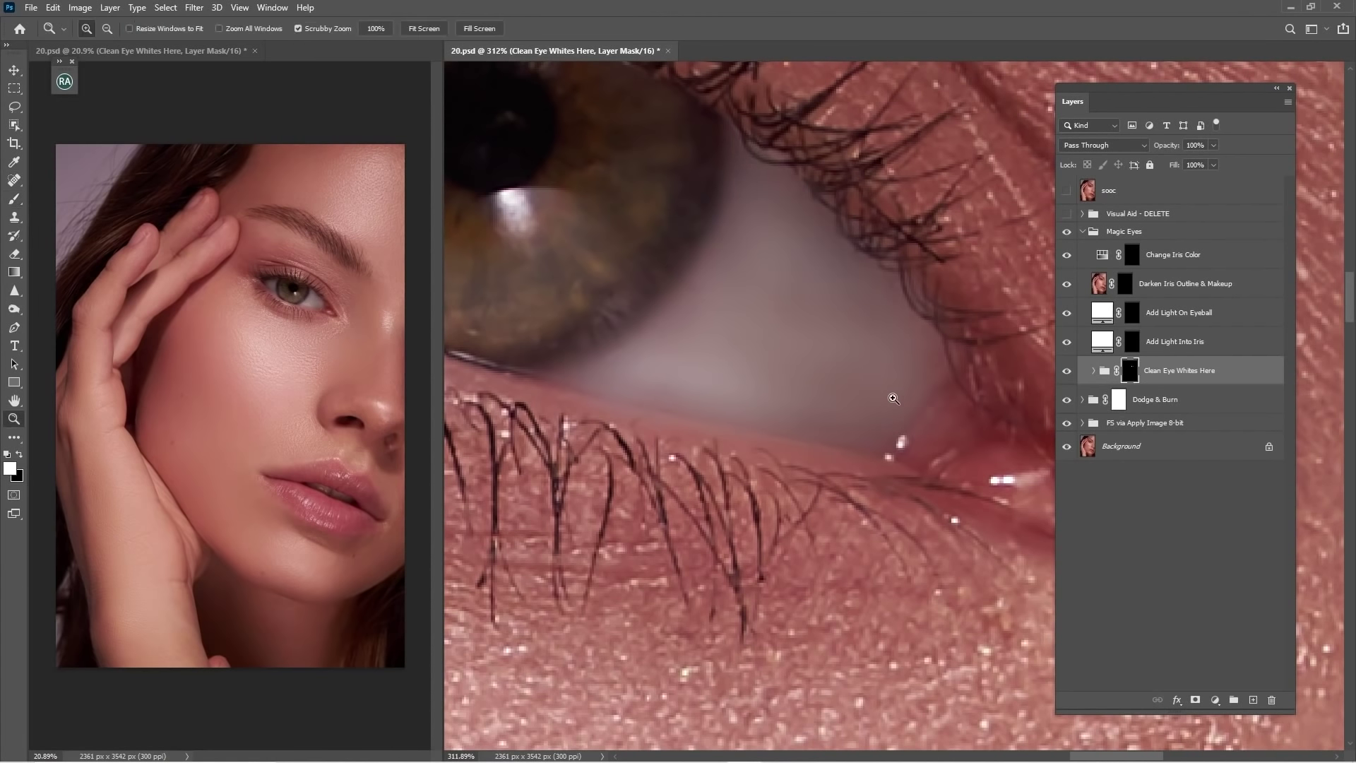
{"action": "key", "text": "b"}
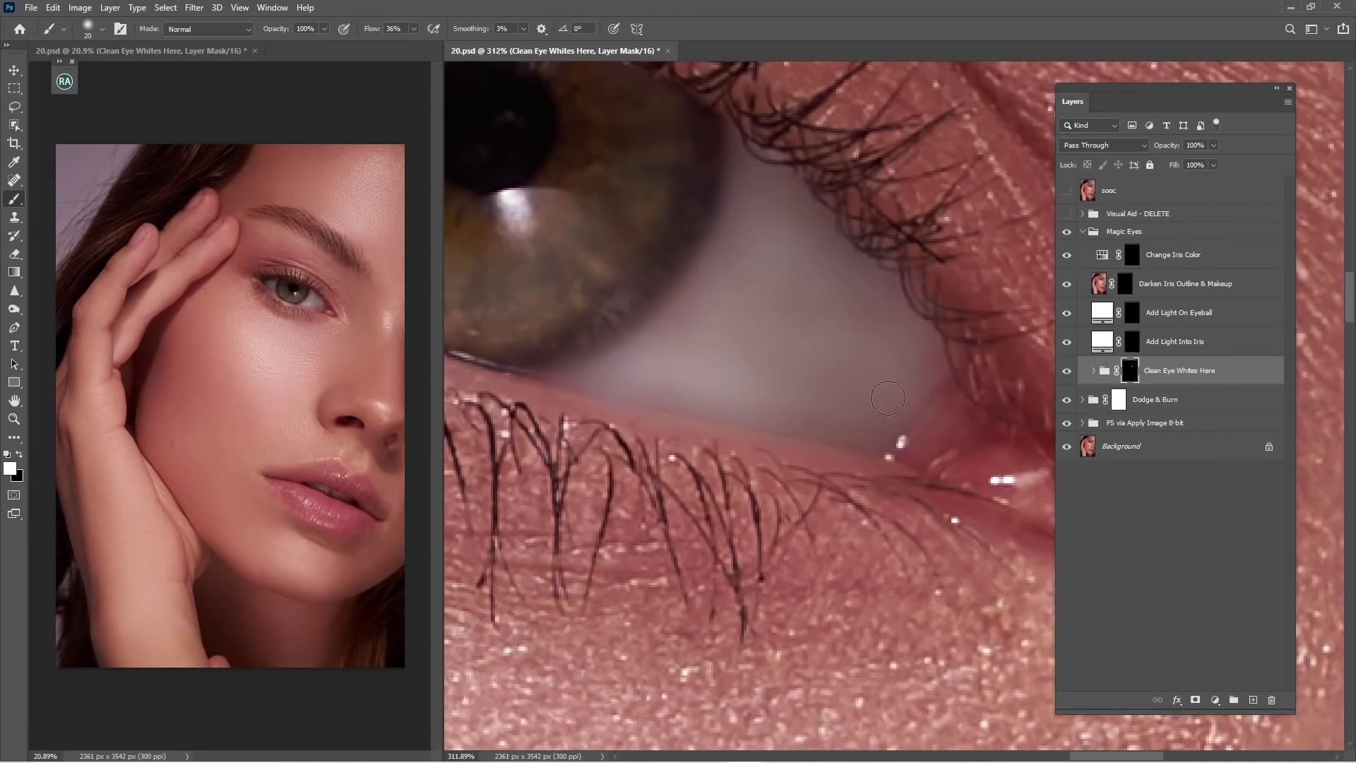
{"action": "key", "text": "z"}
{"action": "left_click_drag", "start_coordinate": [906, 371], "coordinate": [794, 440]}
{"action": "scroll", "coordinate": [796, 440], "scroll_direction": "up", "scroll_amount": 2}
{"action": "key", "text": "b"}
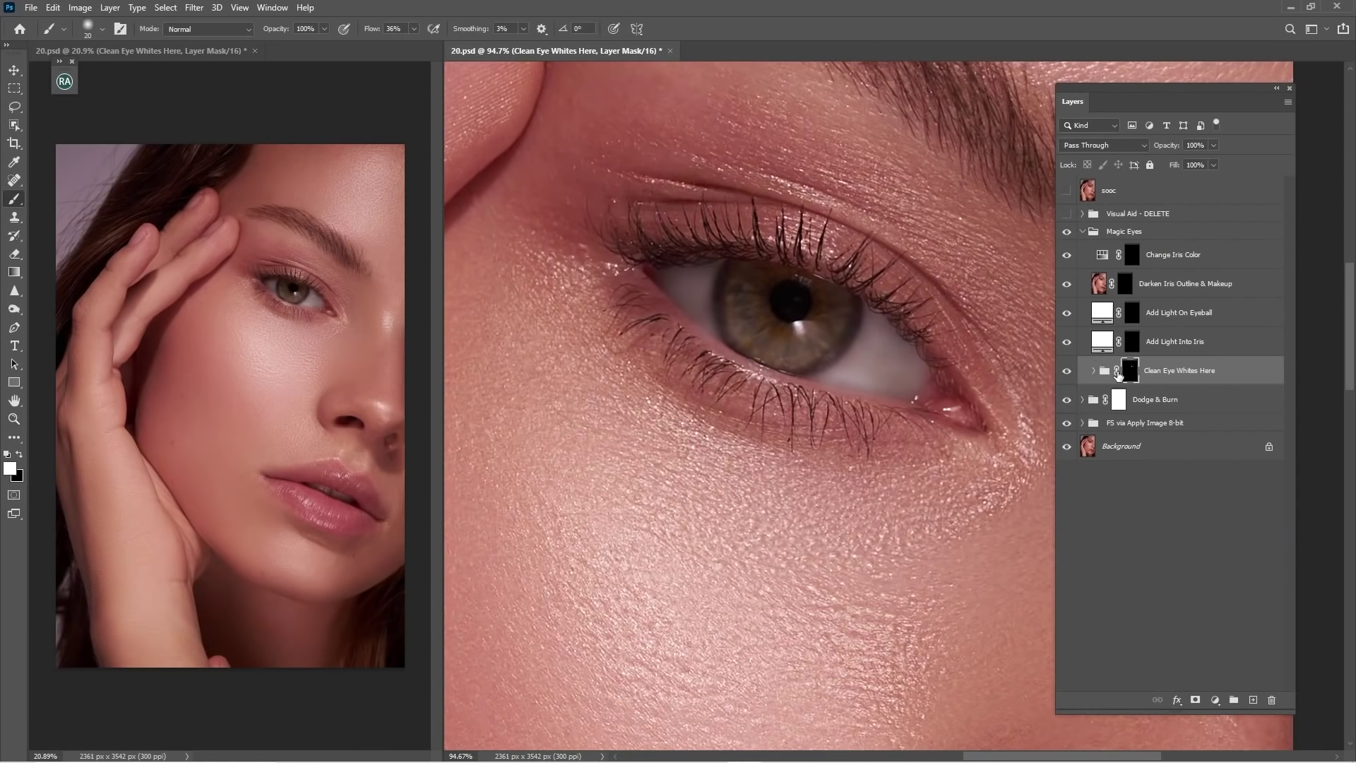
- Add a Curves adjustment above Hue/Saturation 1 inside the Clean Eye Whites Here group and raise its midtones slightly
{"action": "left_click", "coordinate": [1094, 371]}
{"action": "left_click", "coordinate": [1187, 399]}
{"action": "scroll", "coordinate": [957, 414], "scroll_direction": "up", "scroll_amount": 3}
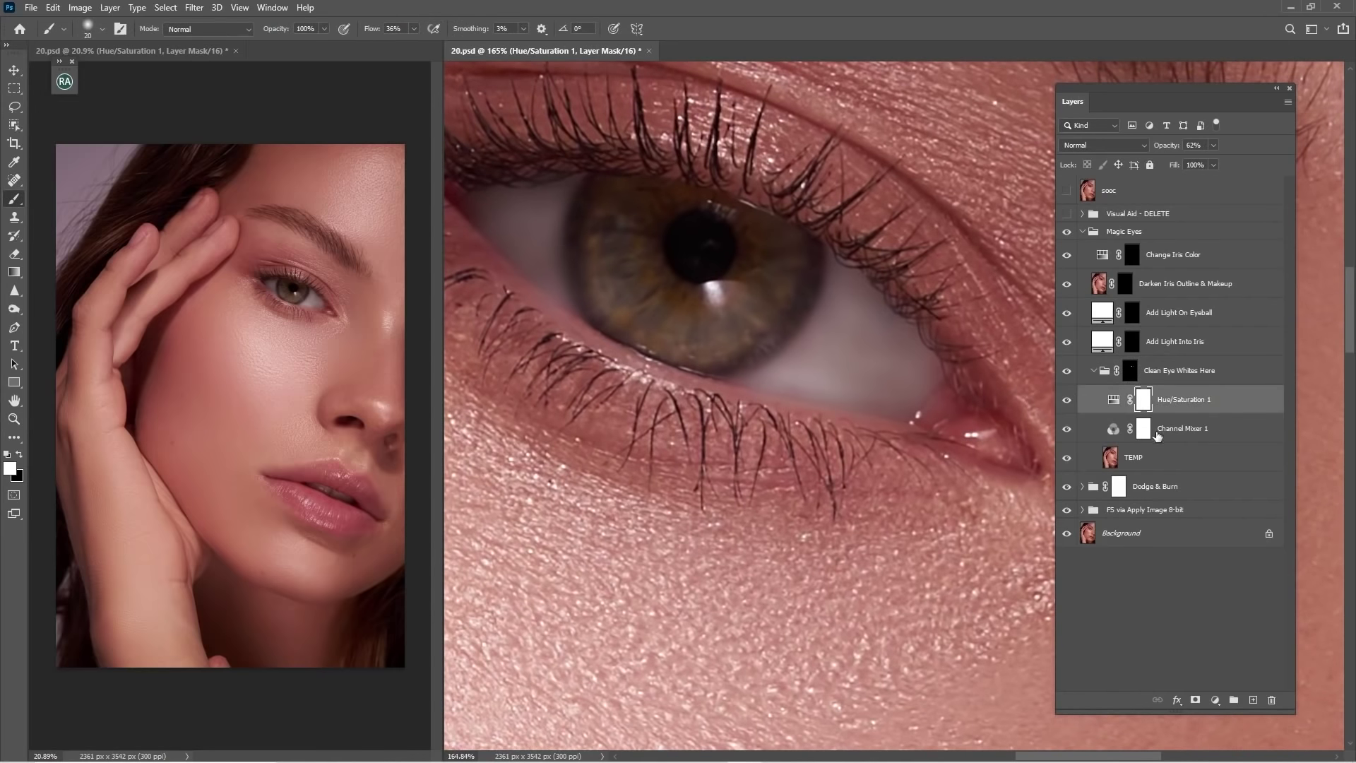
{"action": "left_click", "coordinate": [1215, 700]}
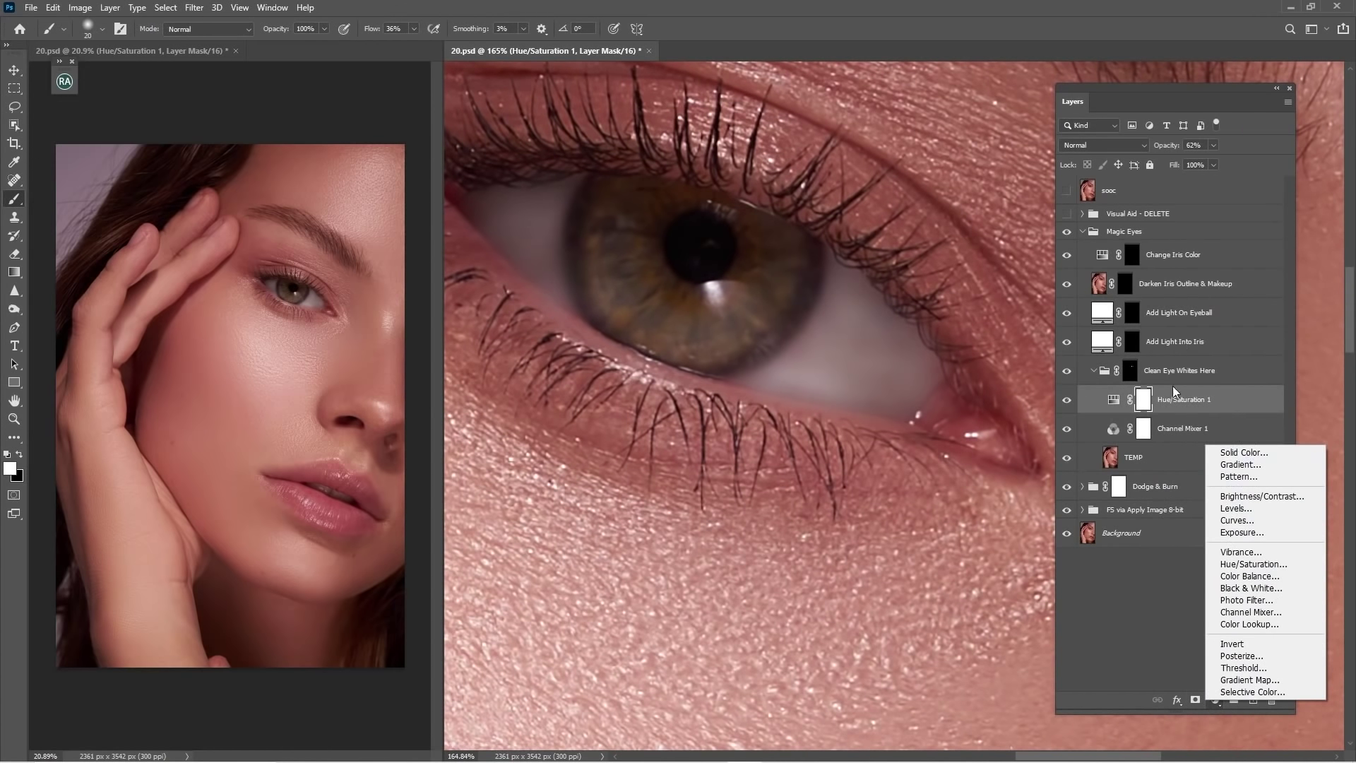
{"action": "left_click", "coordinate": [1252, 519]}
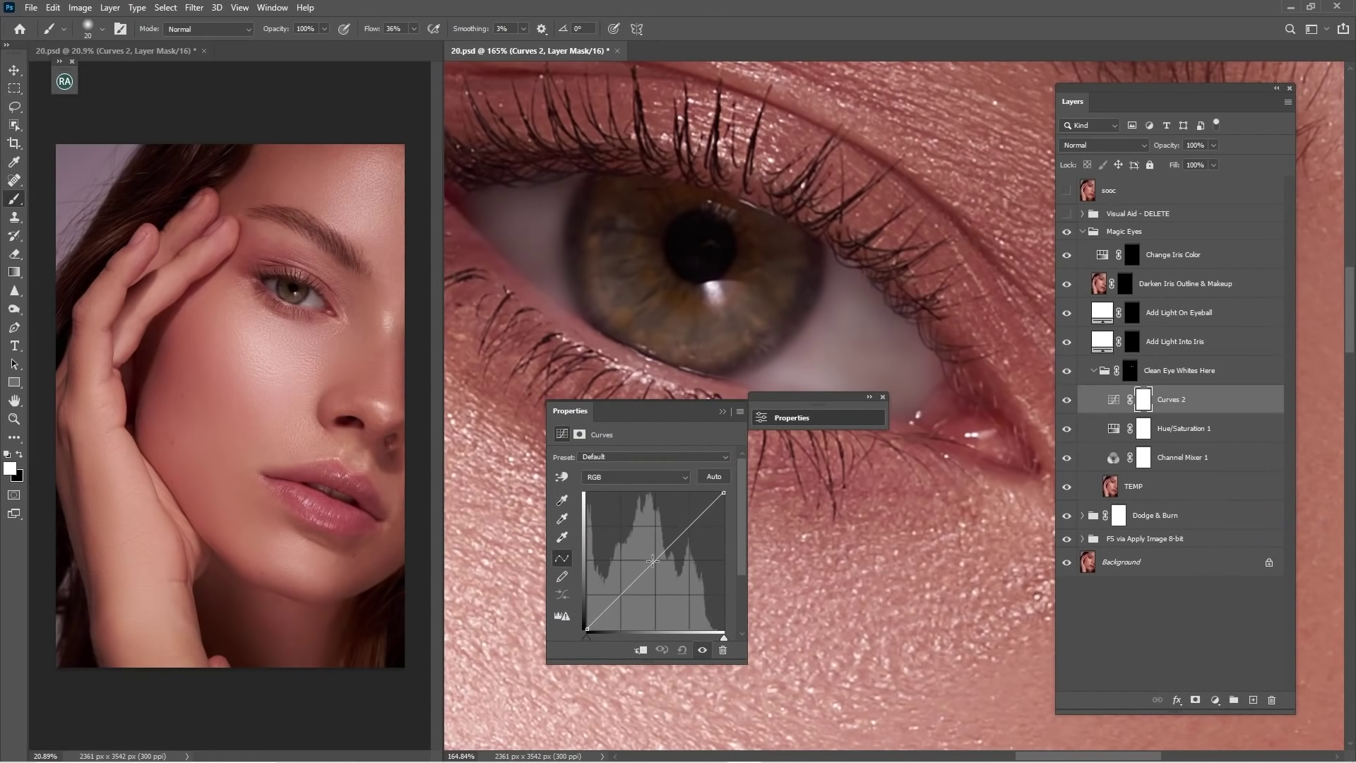
{"action": "left_click_drag", "start_coordinate": [652, 560], "coordinate": [643, 560]}
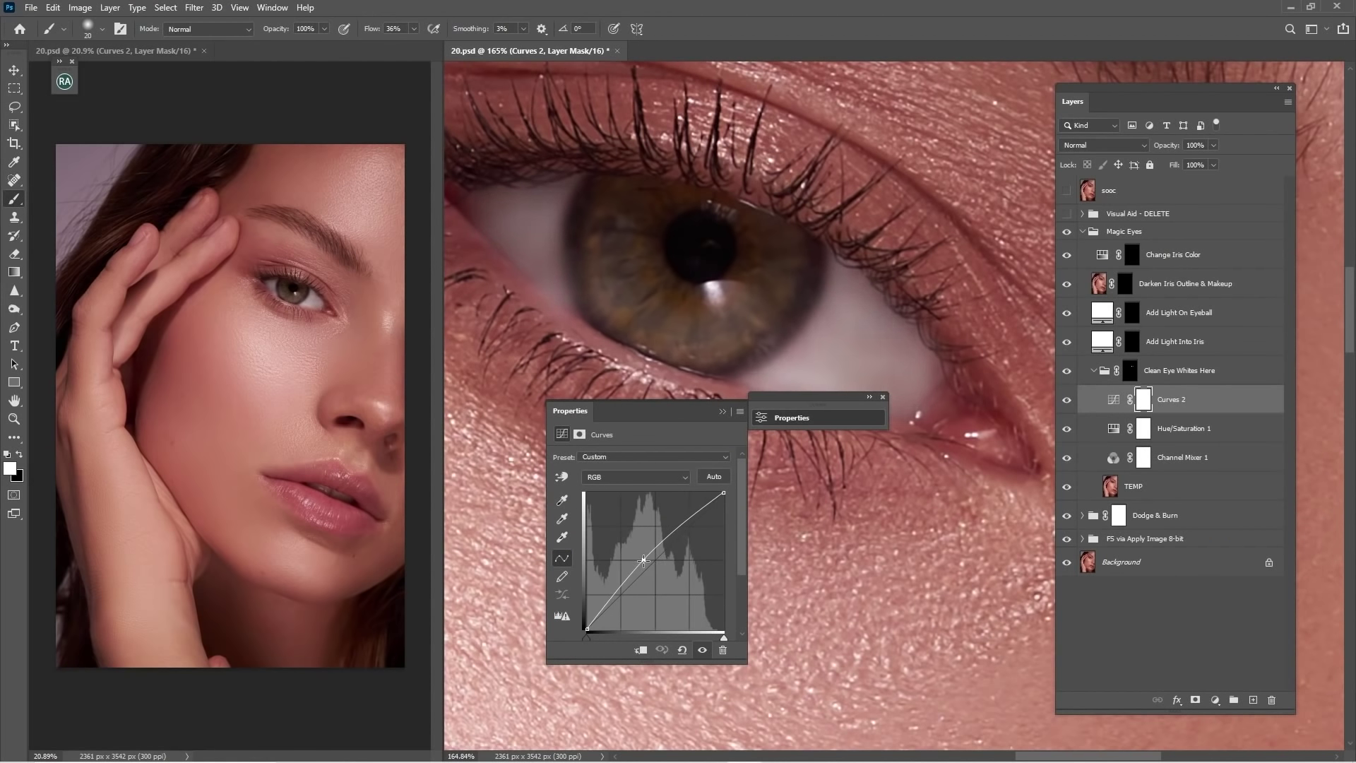
{"action": "left_click", "coordinate": [722, 409]}
{"action": "left_click", "coordinate": [882, 398]}
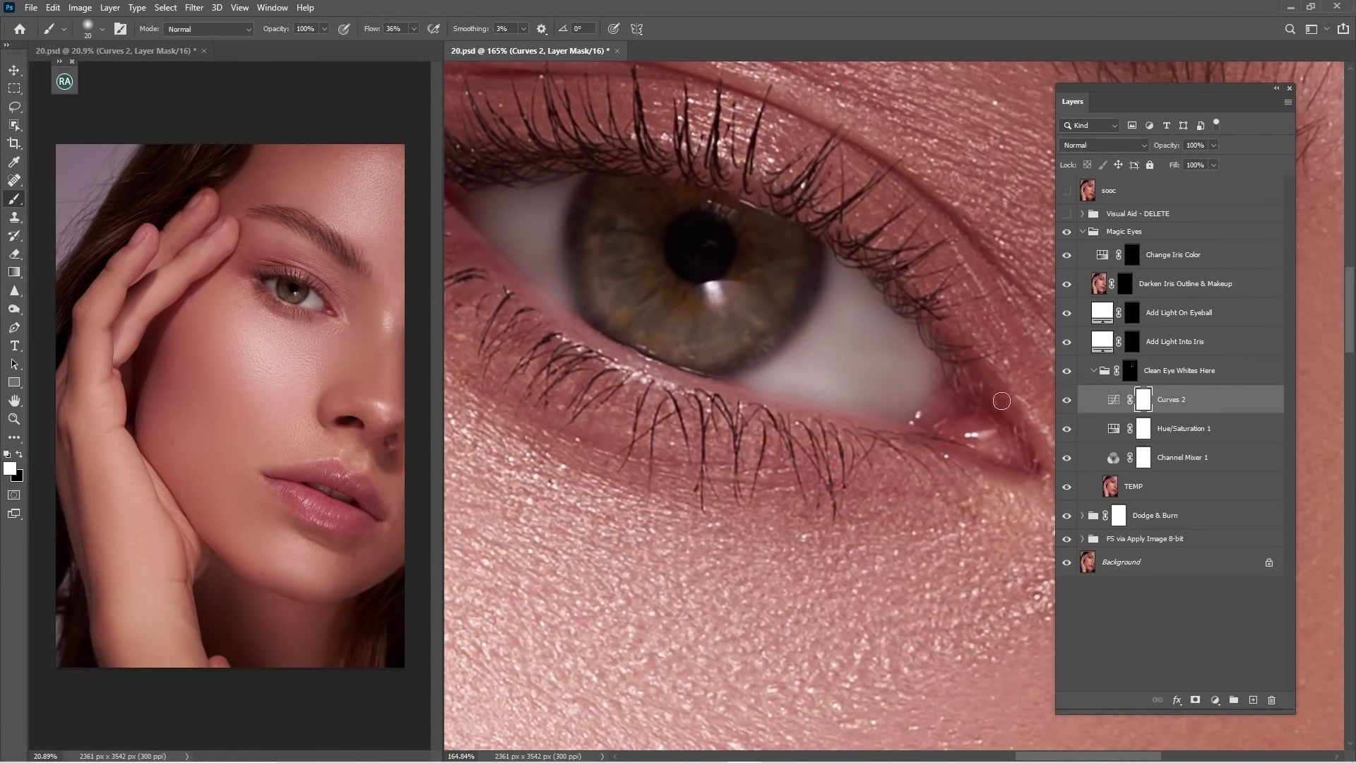
- Compare the eye with the new Curves layer off and on, set its opacity to 33%, and collapse the group
{"action": "left_click", "coordinate": [1068, 401]}
{"action": "left_click", "coordinate": [1068, 401]}
{"action": "left_click_drag", "start_coordinate": [1140, 159], "coordinate": [1134, 162]}
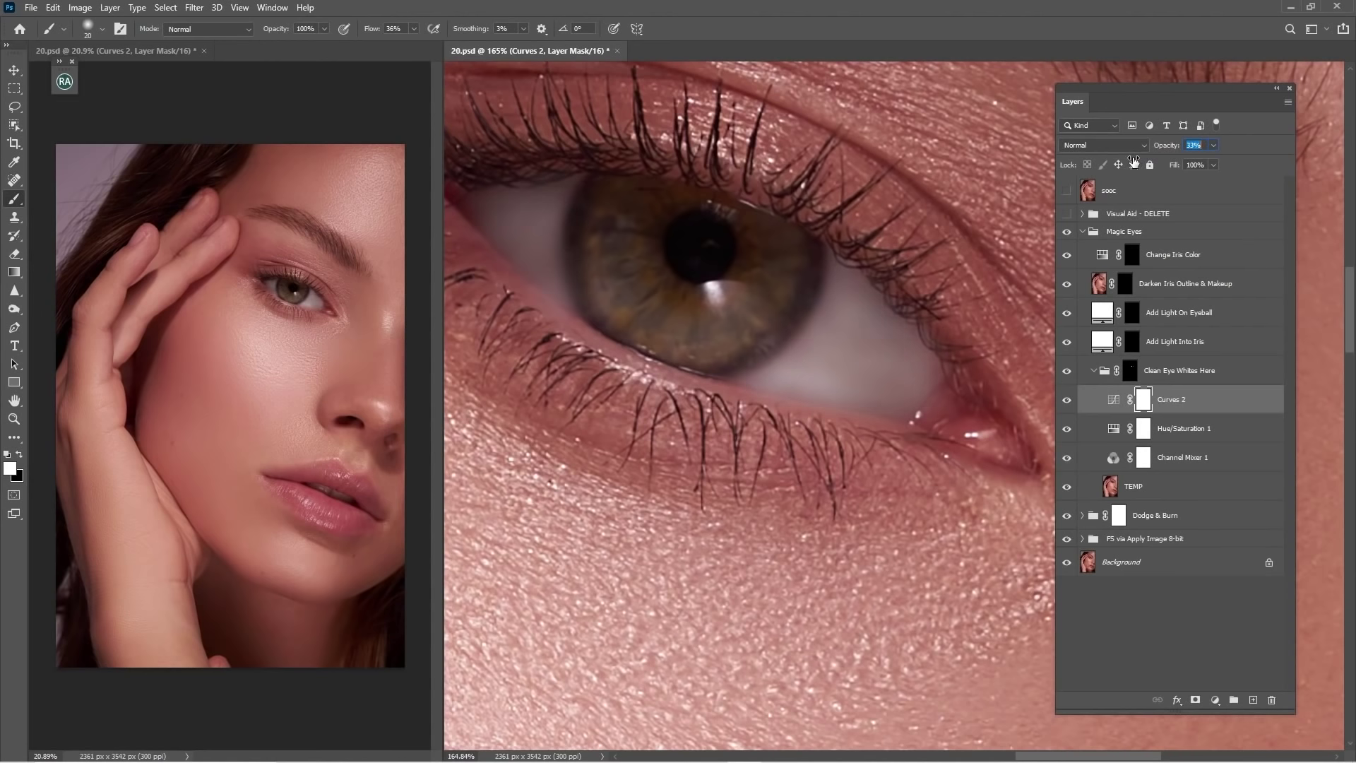
{"action": "left_click", "coordinate": [1093, 370]}
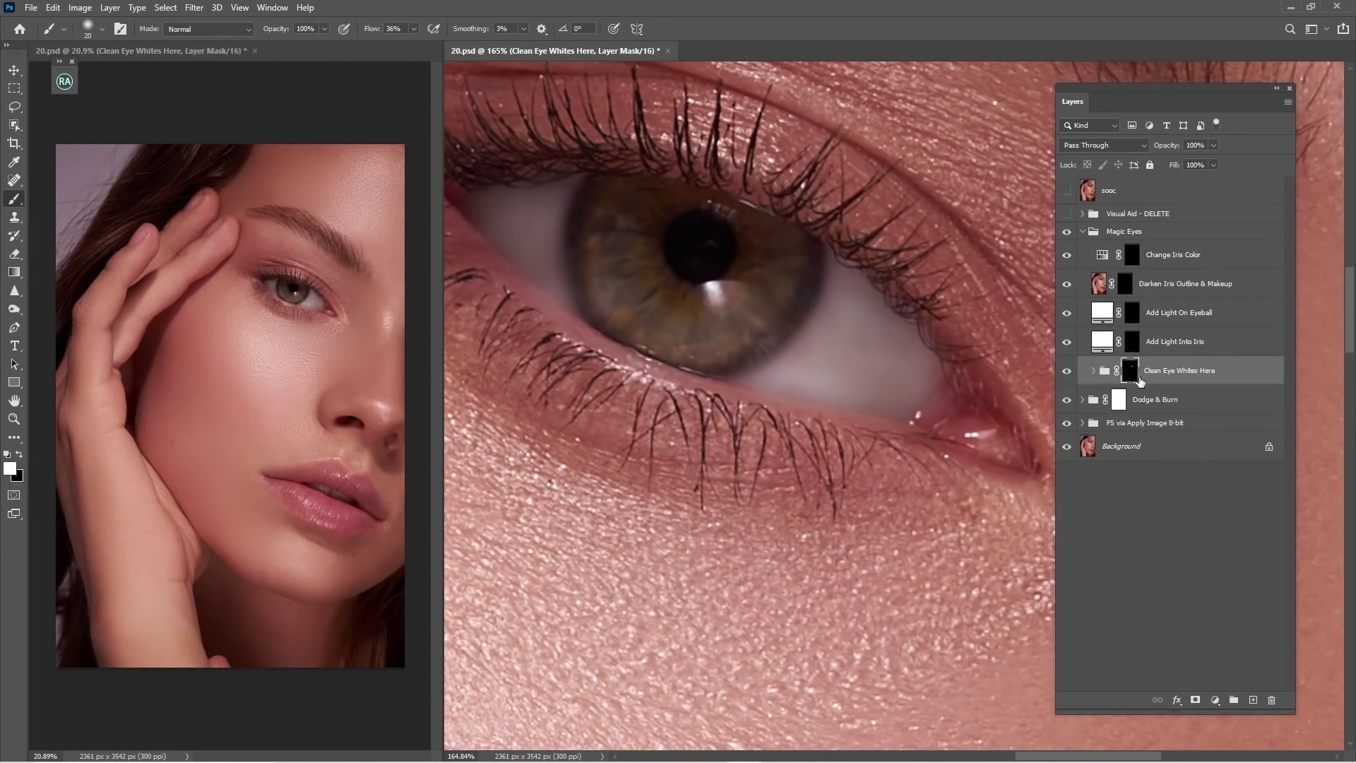
- Show the Clean Eye Whites Here mask as a red overlay and touch up its edges around the eye white
{"action": "key", "text": "backslash"}
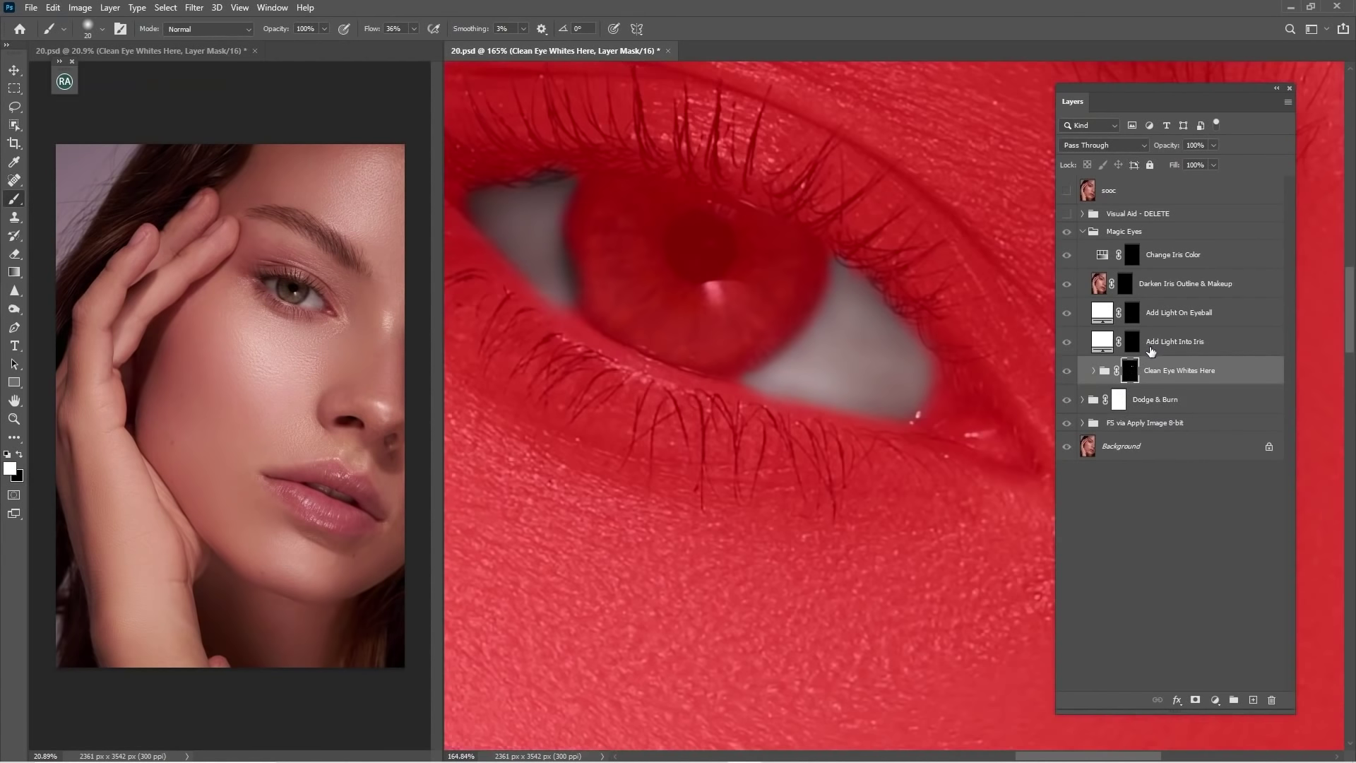
{"action": "key", "text": "x"}
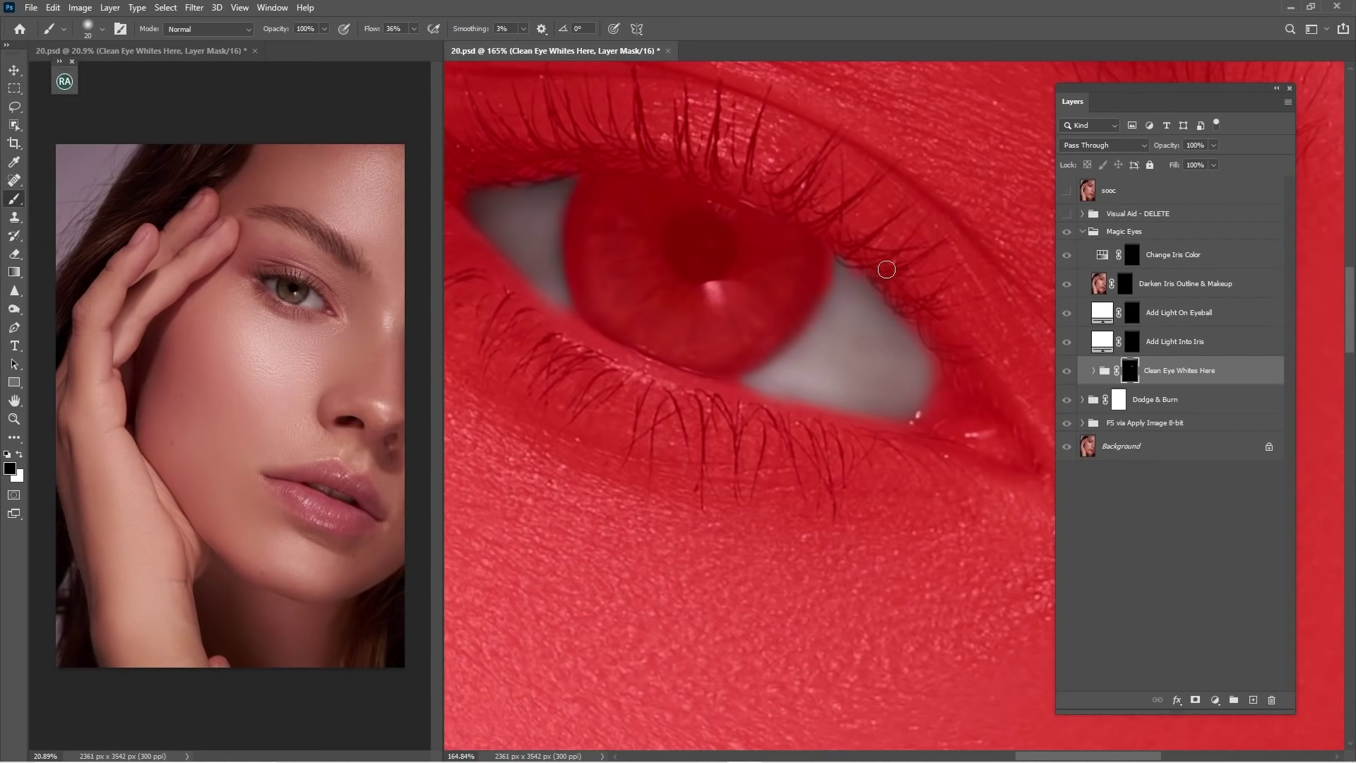
{"action": "key", "text": "x"}
{"action": "key", "text": "backslash"}
- Compare the eye with the Clean Eye Whites Here group off and on, and set the group's opacity to 70%
{"action": "left_click", "coordinate": [1068, 371]}
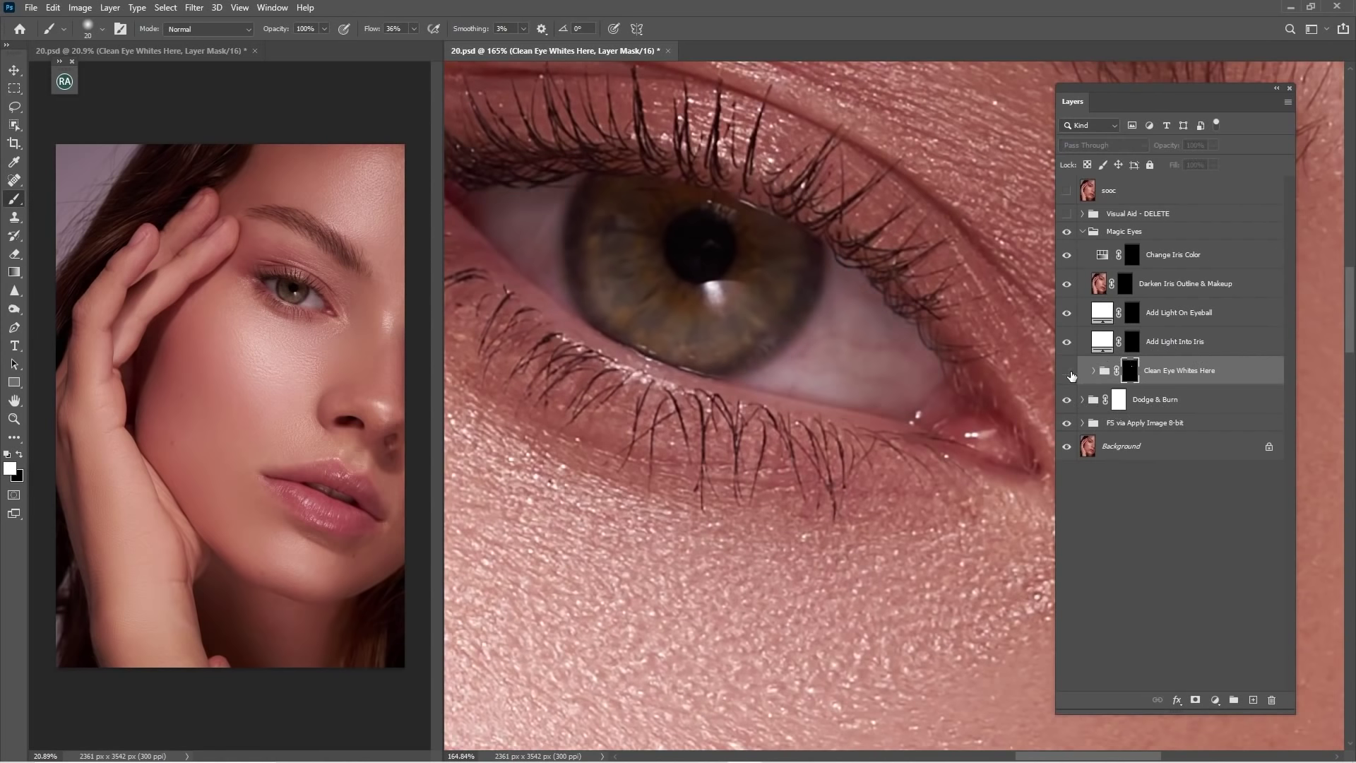
{"action": "left_click", "coordinate": [1068, 371]}
{"action": "key", "text": "z"}
{"action": "left_click_drag", "start_coordinate": [853, 362], "coordinate": [797, 362]}
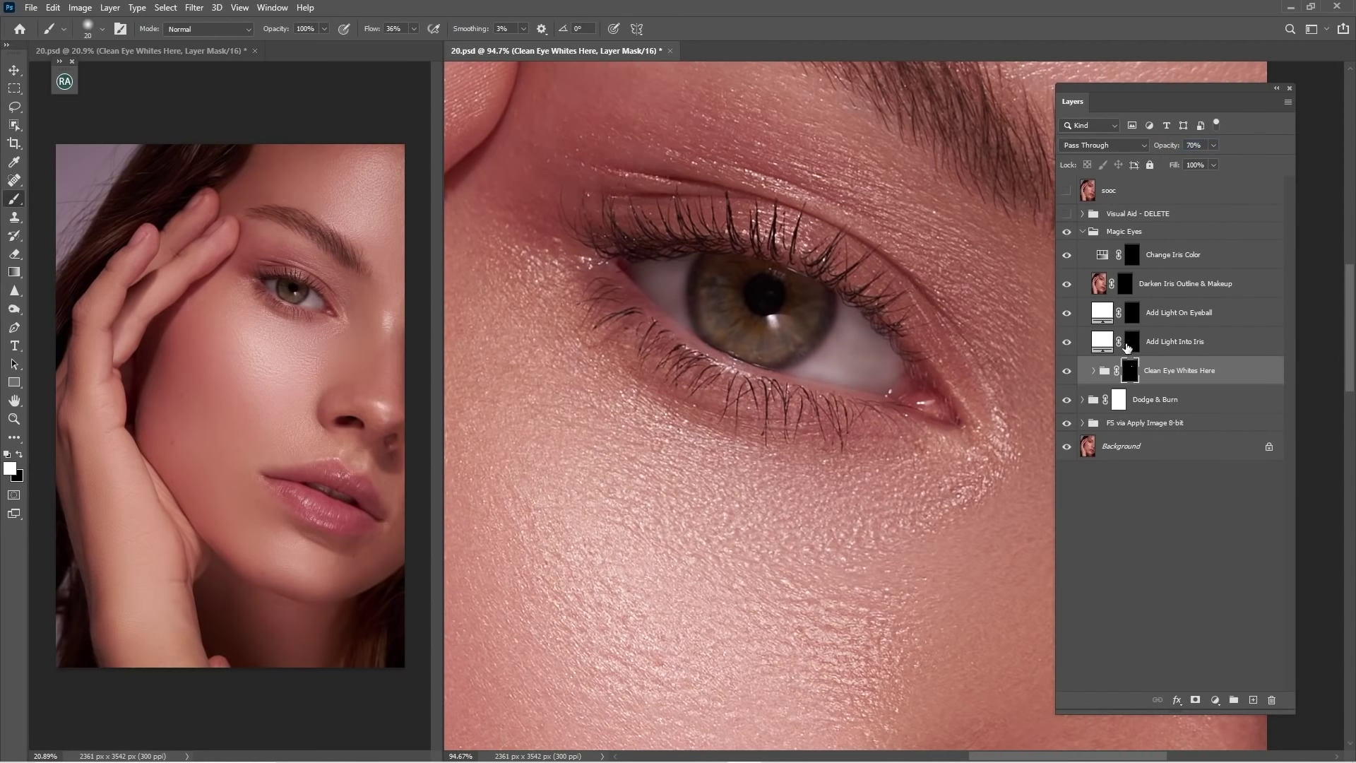
- Paint light into the iris around the pupil on the Add Light Into Iris mask with a 45 px brush at 10% opacity
{"action": "left_click", "coordinate": [1132, 343]}
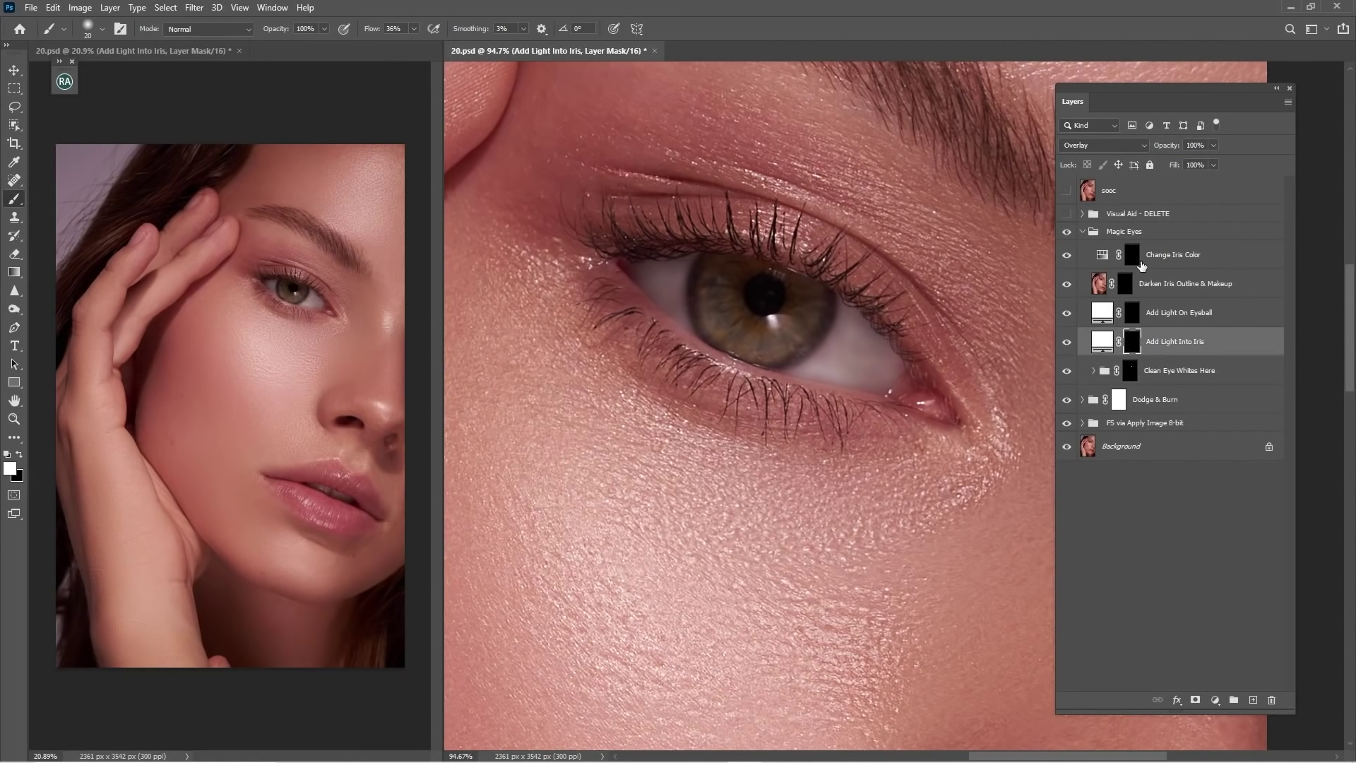
{"action": "scroll", "coordinate": [823, 364], "scroll_direction": "up", "scroll_amount": 2}
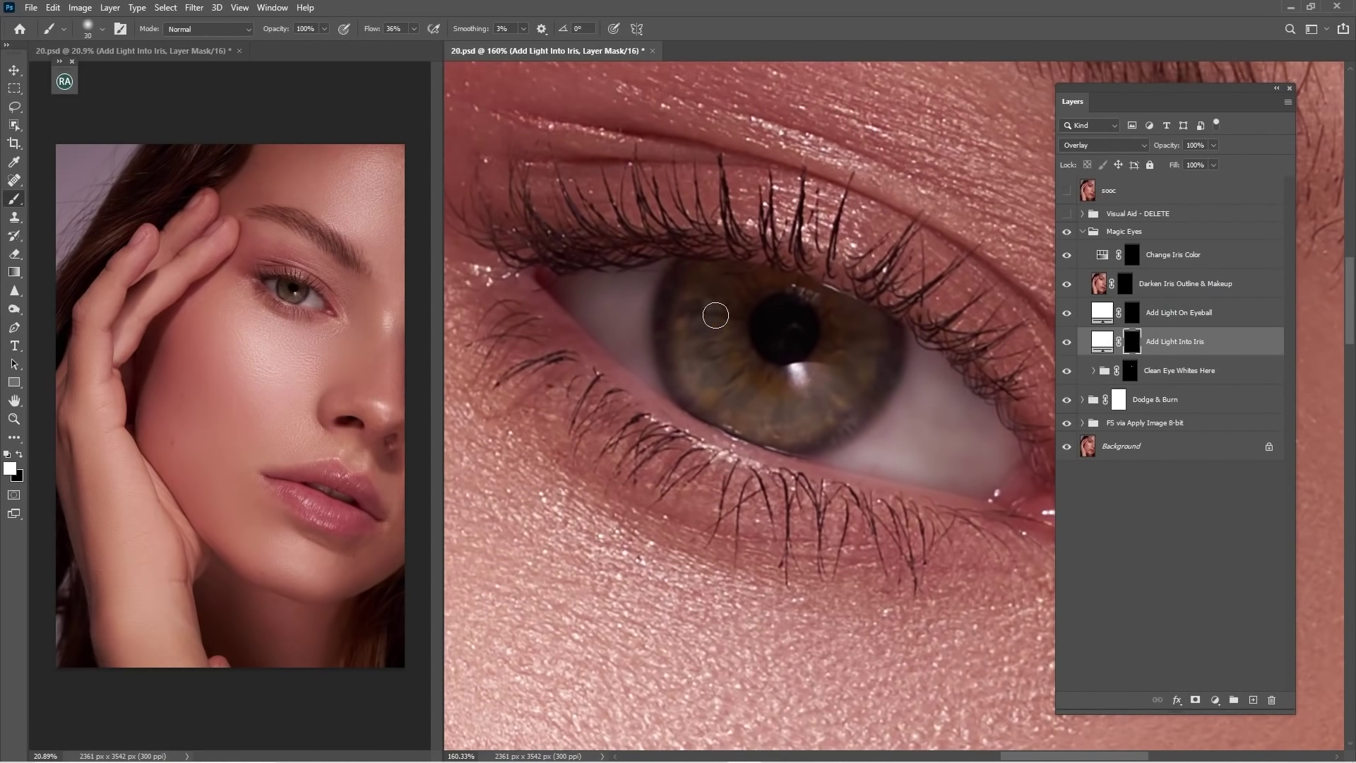
{"action": "key", "text": "bracketright"}
{"action": "key", "text": "bracketright"}
{"action": "key", "text": "bracketright"}
{"action": "left_click_drag", "start_coordinate": [705, 304], "coordinate": [710, 372]}
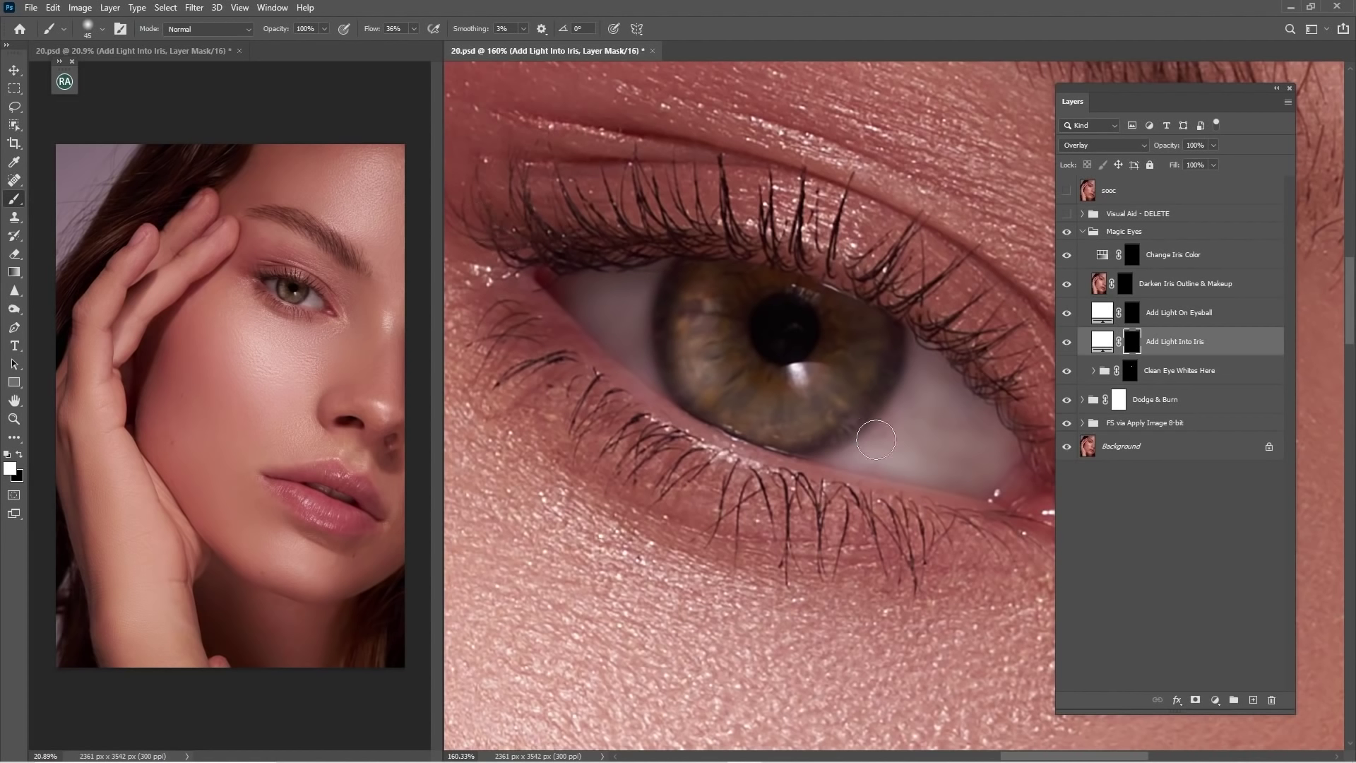
{"action": "key", "text": "ctrl+z"}
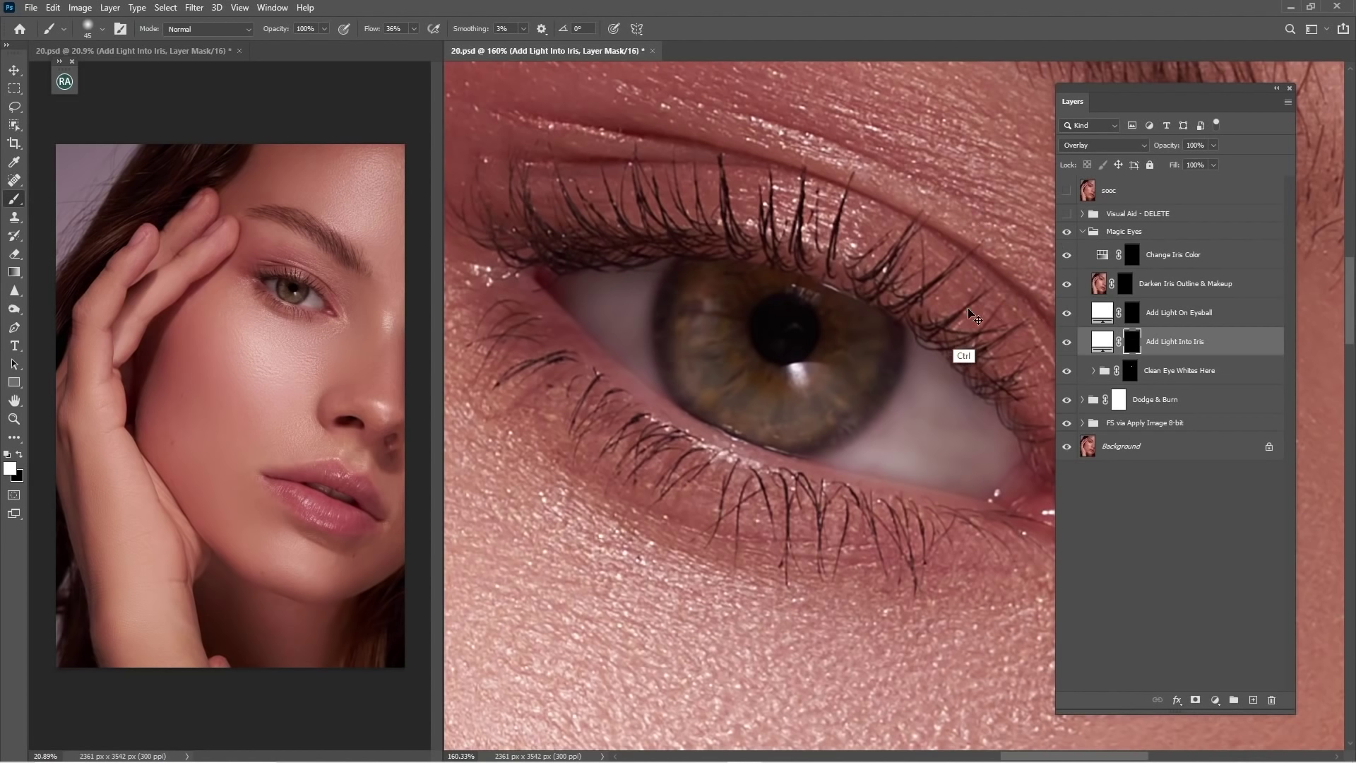
{"action": "key", "text": "1"}
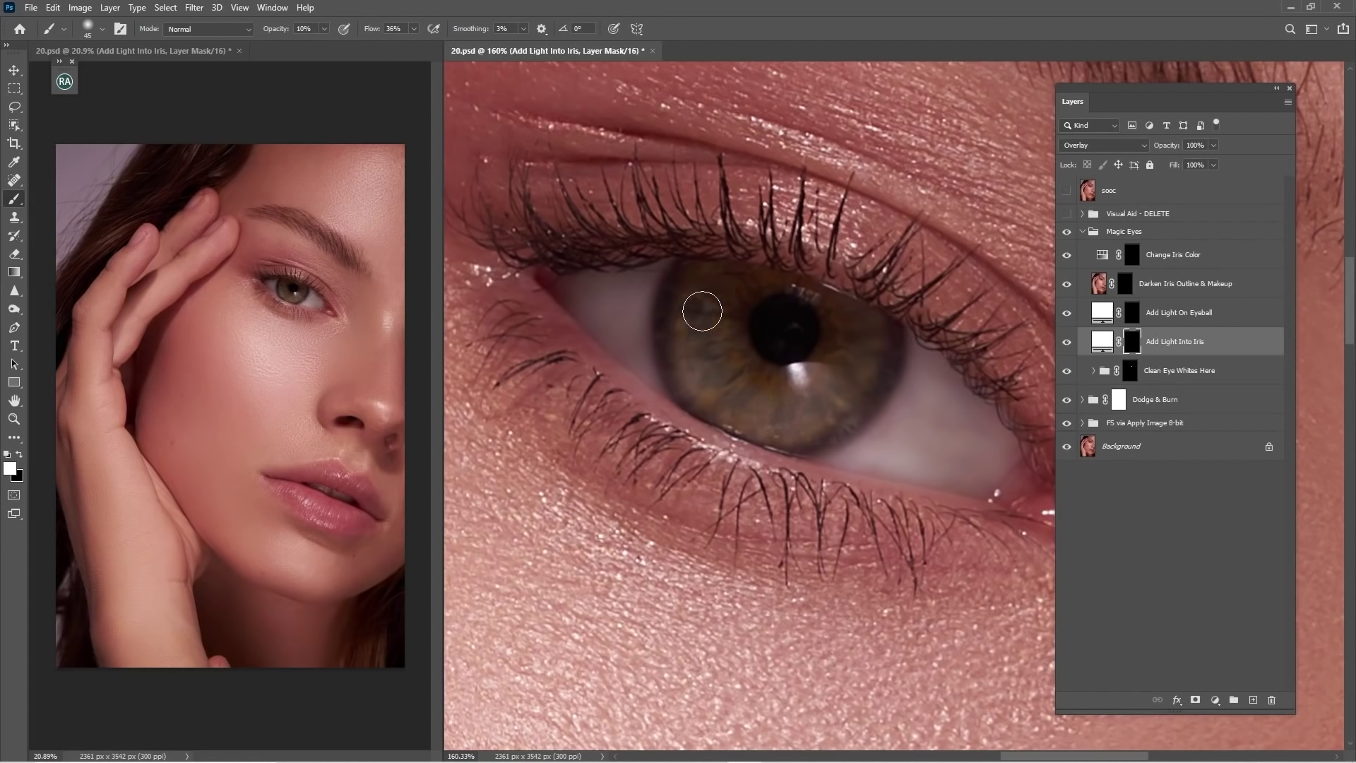
{"action": "mouse_move", "coordinate": [702, 311]}
{"action": "left_mouse_down"}
{"action": "mouse_move", "coordinate": [732, 334]}
{"action": "mouse_move", "coordinate": [697, 301]}
{"action": "mouse_move", "coordinate": [722, 325]}
{"action": "mouse_move", "coordinate": [707, 291]}
{"action": "mouse_move", "coordinate": [721, 382]}
{"action": "mouse_move", "coordinate": [820, 380]}
{"action": "mouse_move", "coordinate": [811, 415]}
{"action": "mouse_move", "coordinate": [873, 349]}
{"action": "mouse_move", "coordinate": [835, 385]}
{"action": "mouse_move", "coordinate": [696, 369]}
{"action": "mouse_move", "coordinate": [701, 313]}
{"action": "mouse_move", "coordinate": [743, 404]}
{"action": "mouse_move", "coordinate": [795, 408]}
{"action": "mouse_move", "coordinate": [697, 316]}
{"action": "mouse_move", "coordinate": [711, 339]}
{"action": "mouse_move", "coordinate": [708, 308]}
{"action": "mouse_move", "coordinate": [724, 371]}
{"action": "mouse_move", "coordinate": [844, 327]}
{"action": "mouse_move", "coordinate": [842, 312]}
{"action": "mouse_move", "coordinate": [821, 308]}
{"action": "mouse_move", "coordinate": [851, 373]}
{"action": "mouse_move", "coordinate": [796, 414]}
{"action": "mouse_move", "coordinate": [753, 405]}
{"action": "mouse_move", "coordinate": [702, 302]}
{"action": "mouse_move", "coordinate": [707, 355]}
{"action": "mouse_move", "coordinate": [704, 288]}
{"action": "mouse_move", "coordinate": [718, 348]}
{"action": "mouse_move", "coordinate": [857, 369]}
{"action": "mouse_move", "coordinate": [702, 317]}
{"action": "left_mouse_up"}
{"action": "key", "text": "bracketright"}
{"action": "key", "text": "bracketleft"}
{"action": "mouse_move", "coordinate": [763, 396]}
{"action": "left_mouse_down"}
{"action": "mouse_move", "coordinate": [850, 377]}
{"action": "mouse_move", "coordinate": [862, 341]}
{"action": "mouse_move", "coordinate": [853, 387]}
{"action": "mouse_move", "coordinate": [700, 314]}
{"action": "mouse_move", "coordinate": [726, 288]}
{"action": "mouse_move", "coordinate": [700, 288]}
{"action": "mouse_move", "coordinate": [810, 410]}
{"action": "left_mouse_up"}
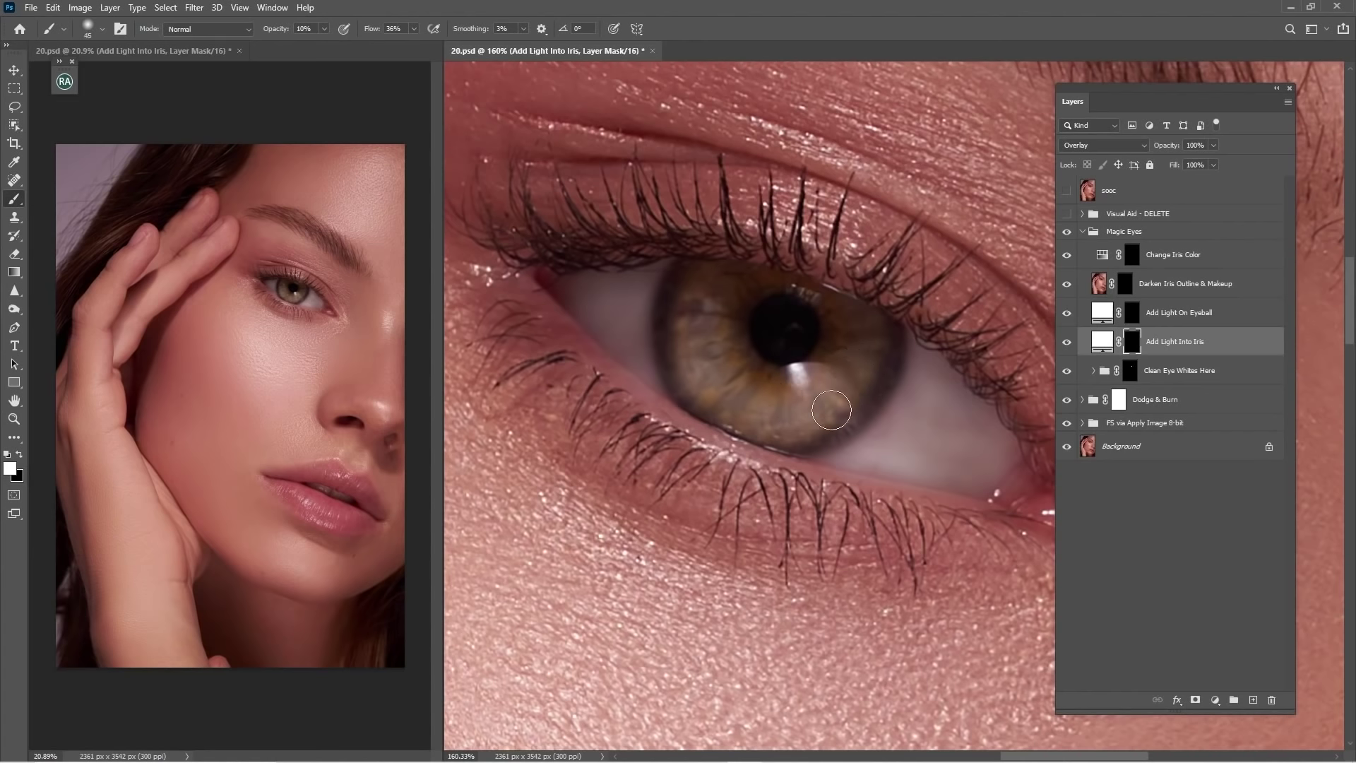
- Compare the iris with the Add Light Into Iris layer off and on, and set the layer's opacity to 72%
{"action": "left_click", "coordinate": [1067, 343]}
{"action": "left_click", "coordinate": [1068, 343]}
{"action": "left_click", "coordinate": [1137, 318]}
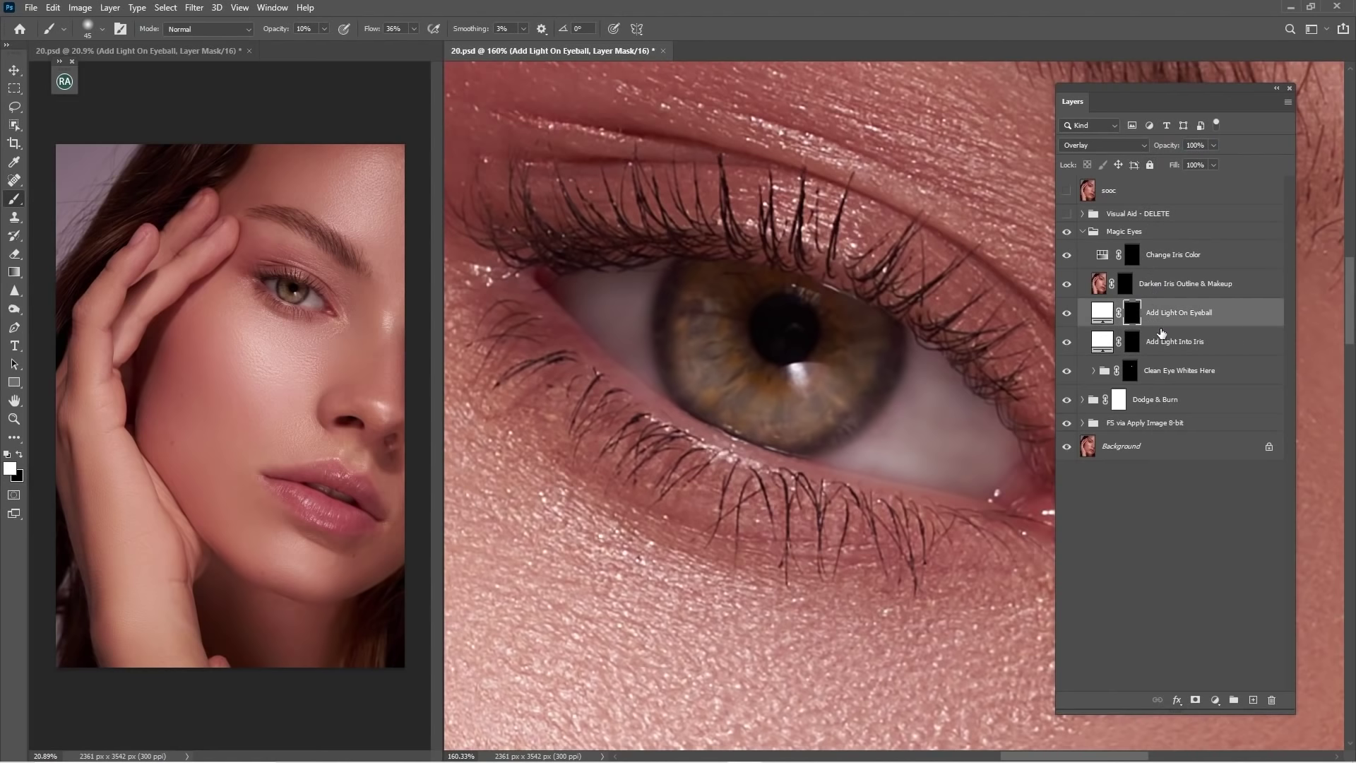
{"action": "left_click", "coordinate": [1174, 345]}
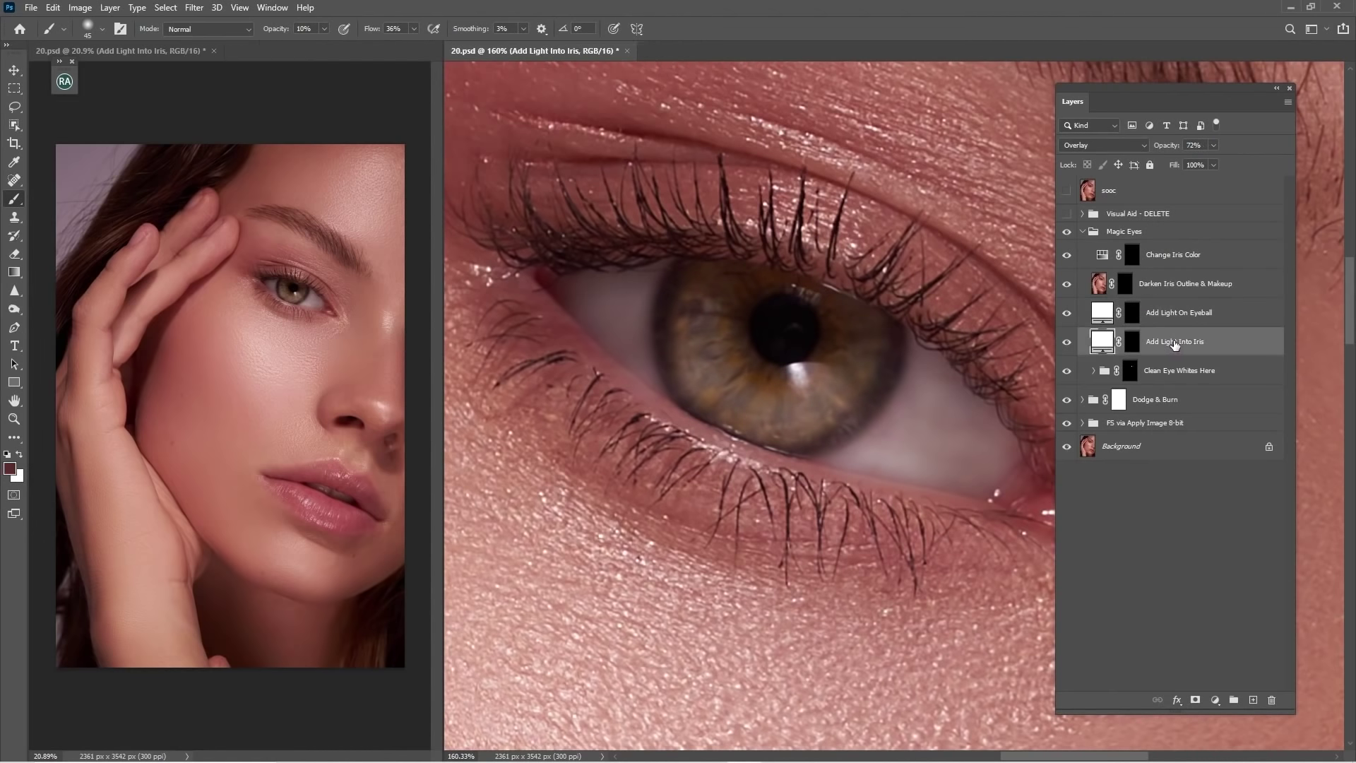
- Brush light over the eyeball on the Add Light On Eyeball mask at 10% brush opacity and set the layer's opacity to 33%
{"action": "left_click", "coordinate": [1138, 319]}
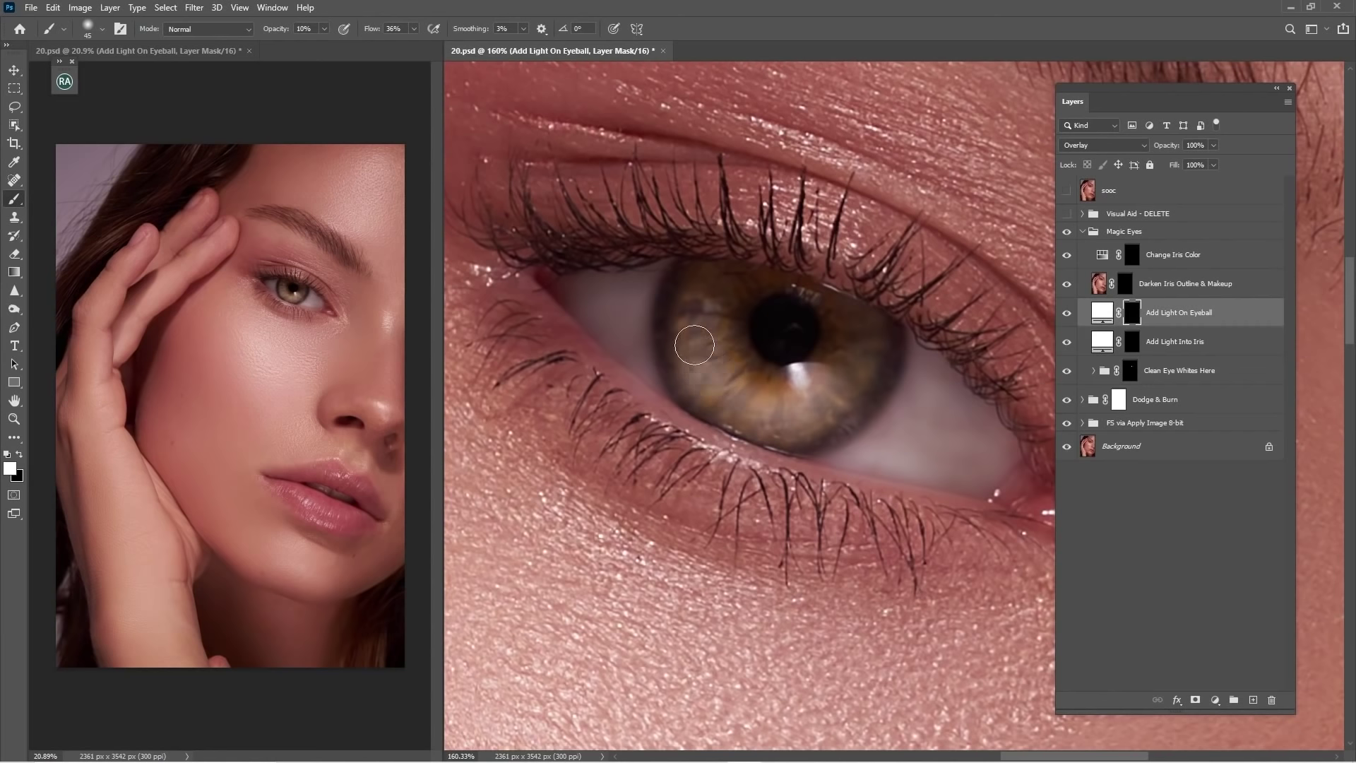
{"action": "left_click", "coordinate": [1067, 314]}
{"action": "left_click", "coordinate": [1067, 314]}
{"action": "left_click", "coordinate": [1067, 313]}
{"action": "left_click", "coordinate": [1102, 312]}
{"action": "left_click", "coordinate": [1067, 313]}
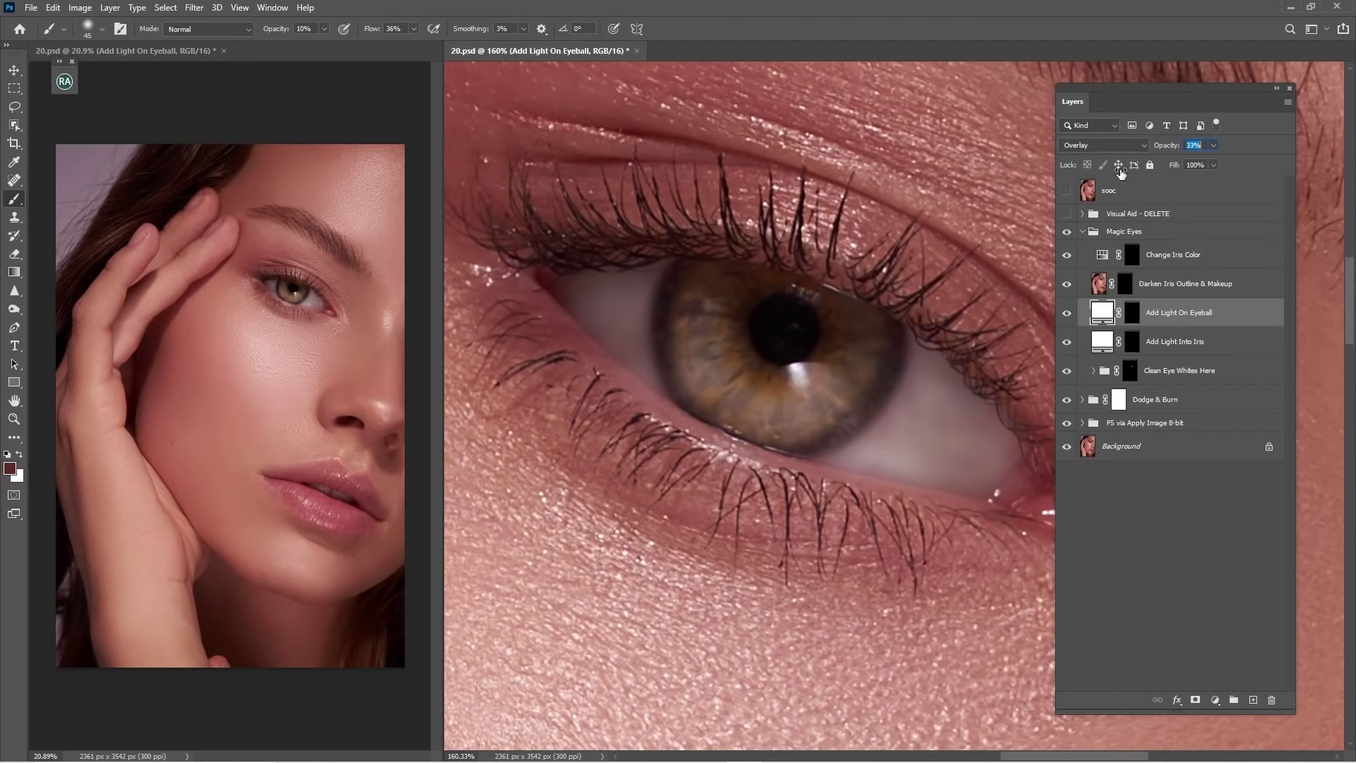
- Paint the iris outline darker on the Darken Iris Outline & Makeup mask with a brush of up to 50 px at 10% opacity
{"action": "left_click", "coordinate": [1132, 289]}
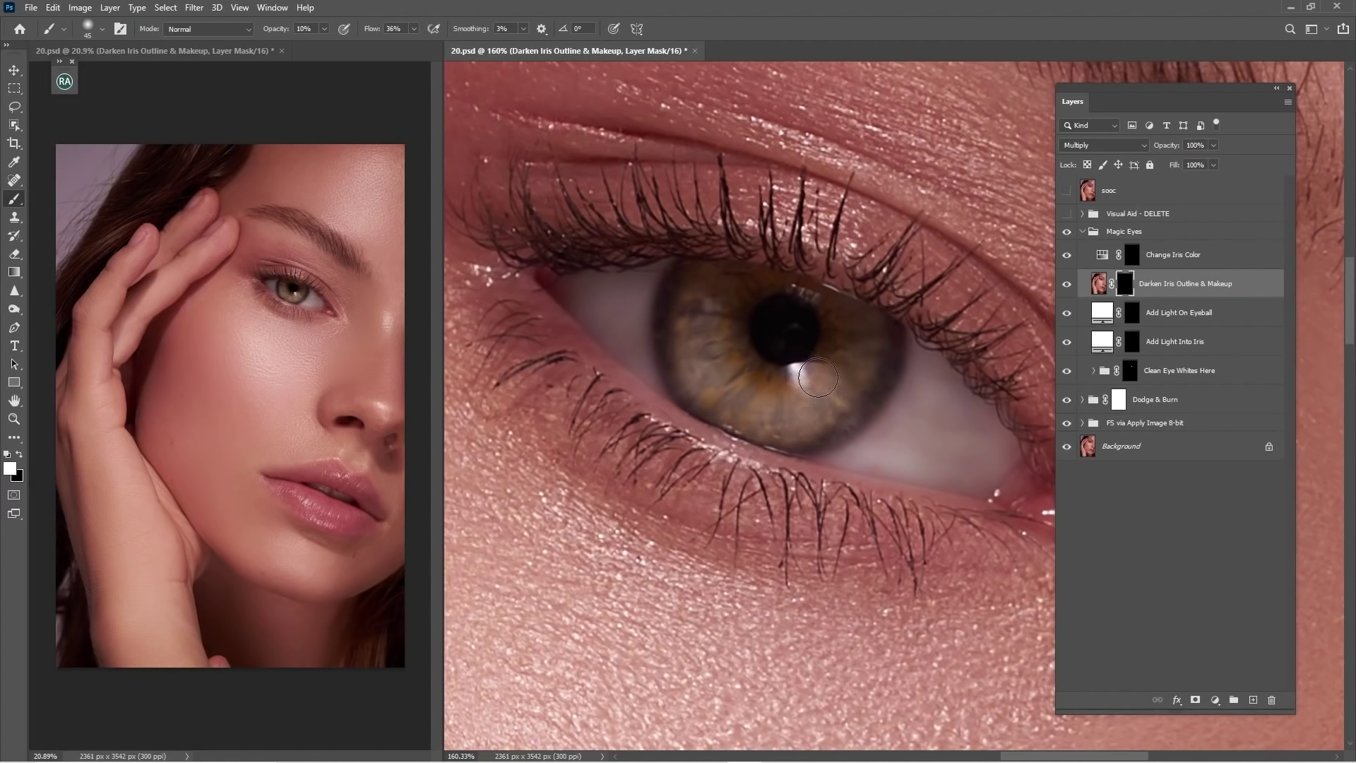
{"action": "key", "text": "bracketleft"}
{"action": "key", "text": "bracketright"}
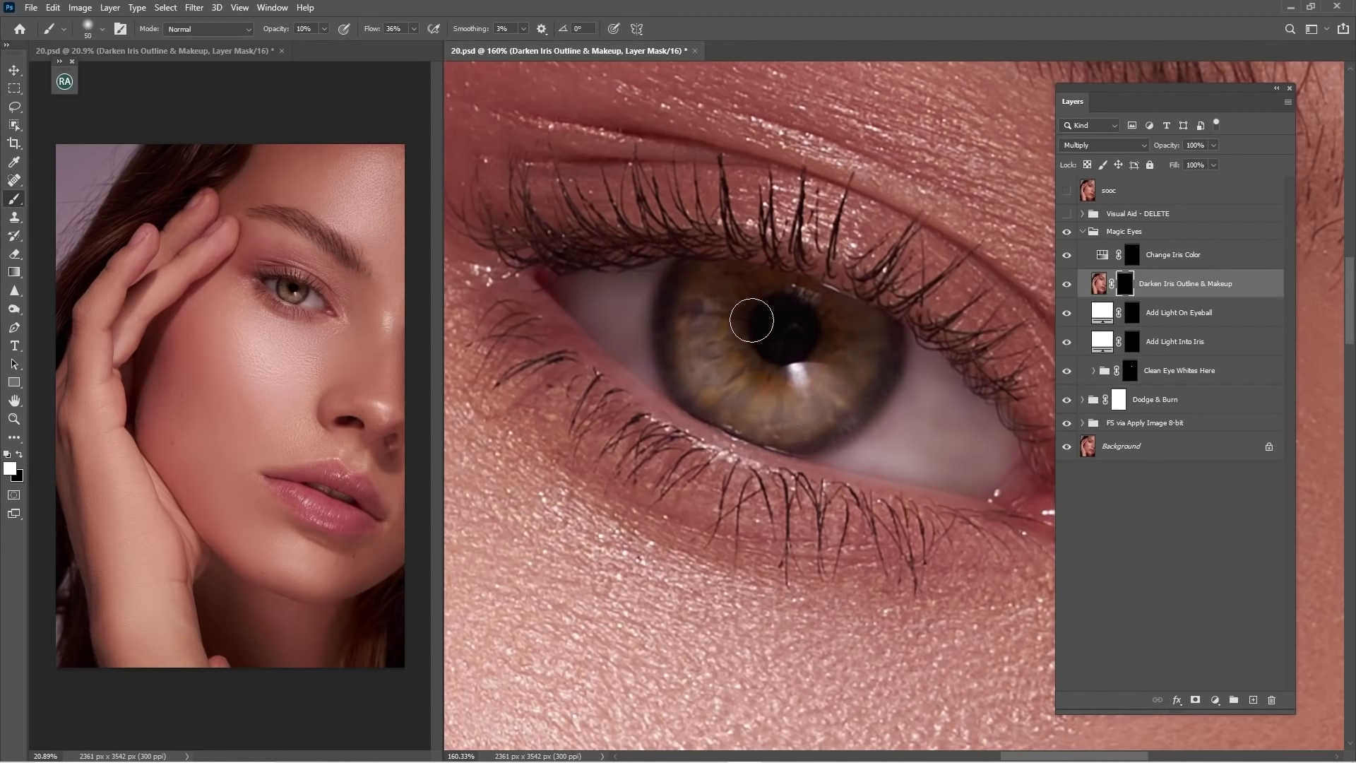
{"action": "key", "text": "bracketright"}
- Compare the eye with the Darken Iris Outline & Makeup layer off and on, and set the layer's opacity to 94%
{"action": "key", "text": "ctrl+2"}
{"action": "left_click", "coordinate": [1068, 284]}
{"action": "left_click", "coordinate": [1068, 285]}
{"action": "left_click", "coordinate": [1067, 285]}
{"action": "left_click", "coordinate": [1069, 289]}
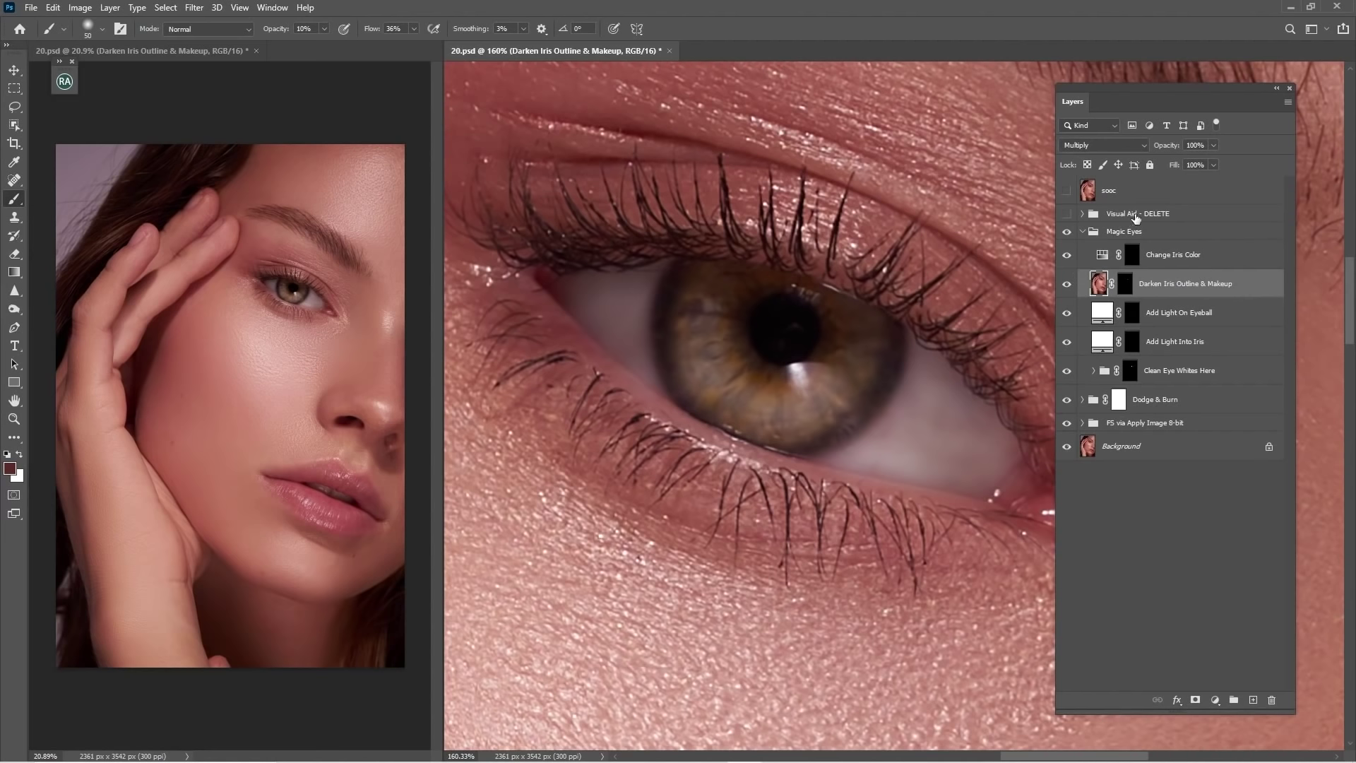
{"action": "scroll", "coordinate": [872, 308], "scroll_direction": "down", "scroll_amount": 2}
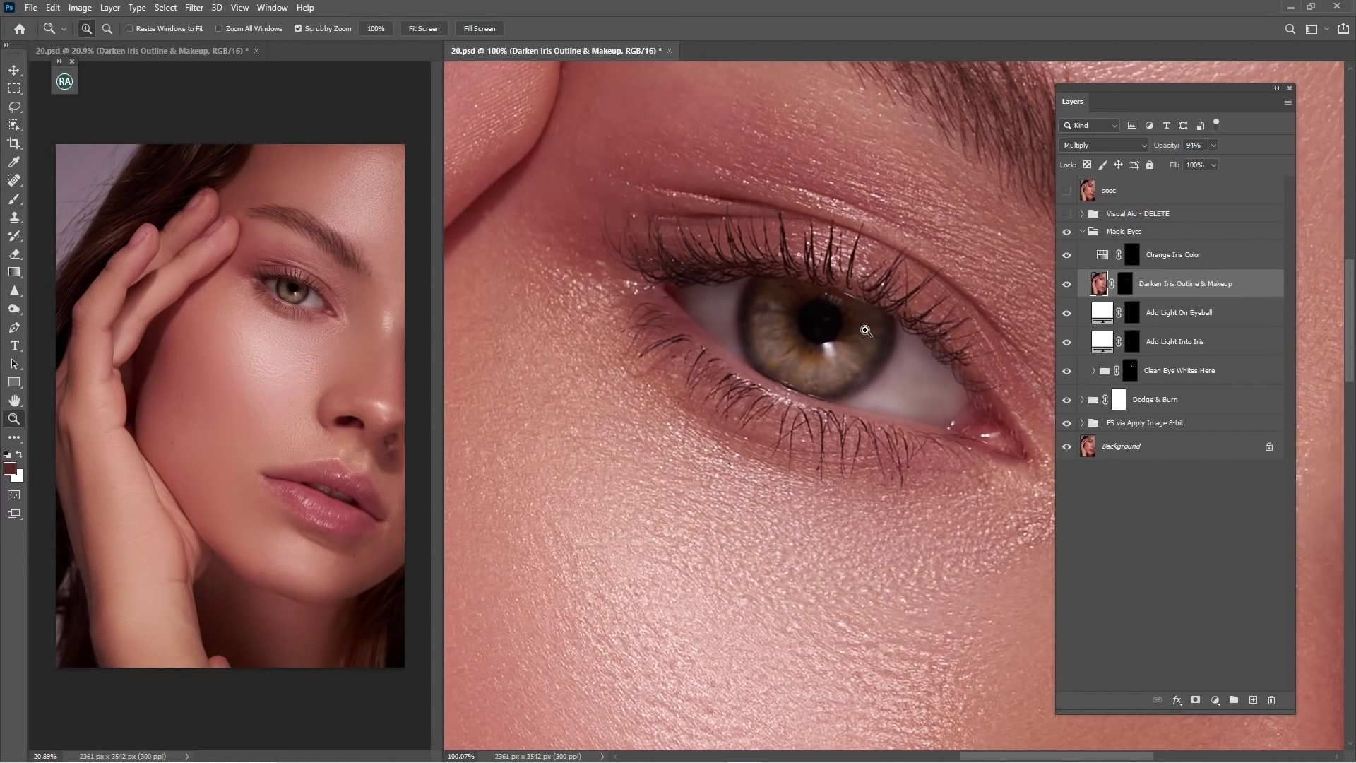
{"action": "left_click_drag", "start_coordinate": [930, 381], "coordinate": [870, 402]}
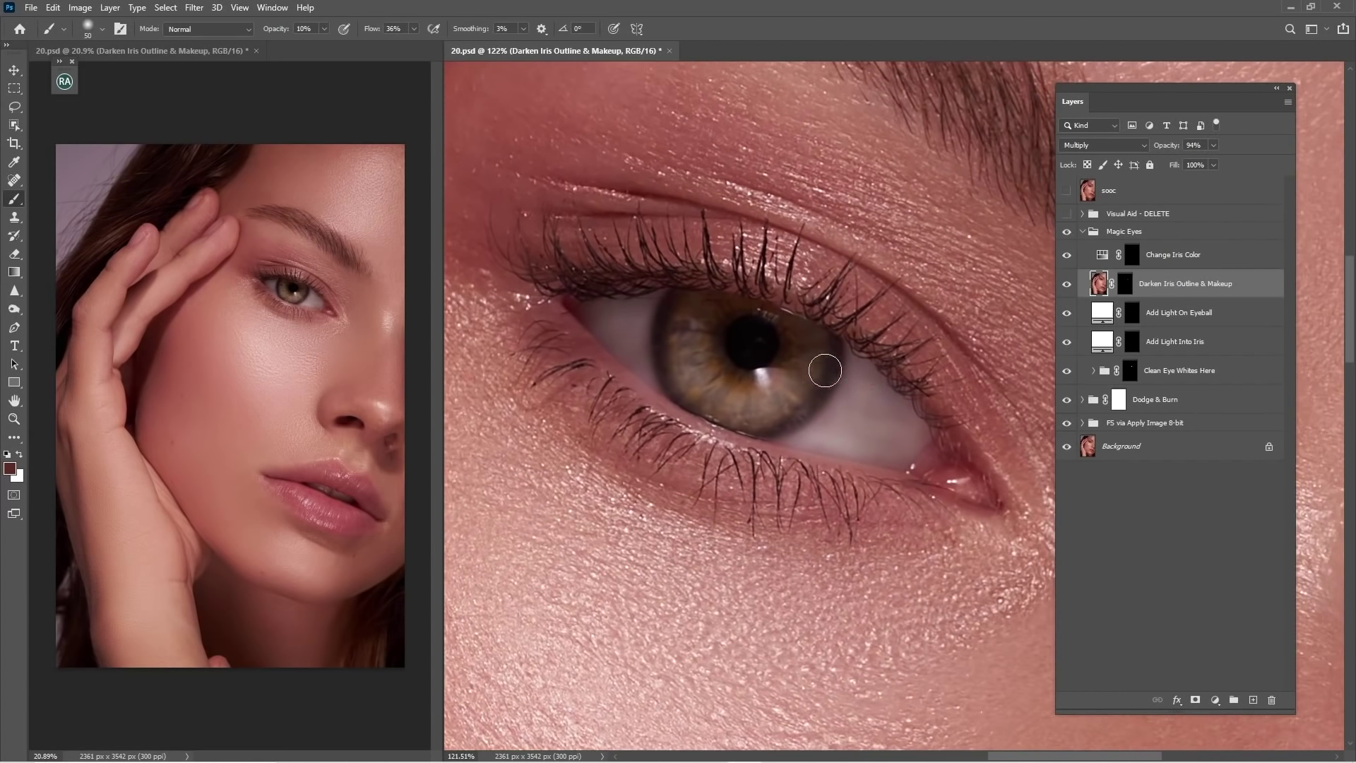
- Try darkening the eye makeup on the Darken Iris Outline & Makeup mask with an 80 px white brush at 10% opacity
{"action": "key", "text": "bracketright"}
{"action": "key", "text": "bracketright"}
{"action": "key", "text": "bracketright"}
{"action": "key", "text": "bracketright"}
{"action": "key", "text": "bracketleft"}
{"action": "left_click", "coordinate": [1126, 292]}
{"action": "key", "text": "d"}
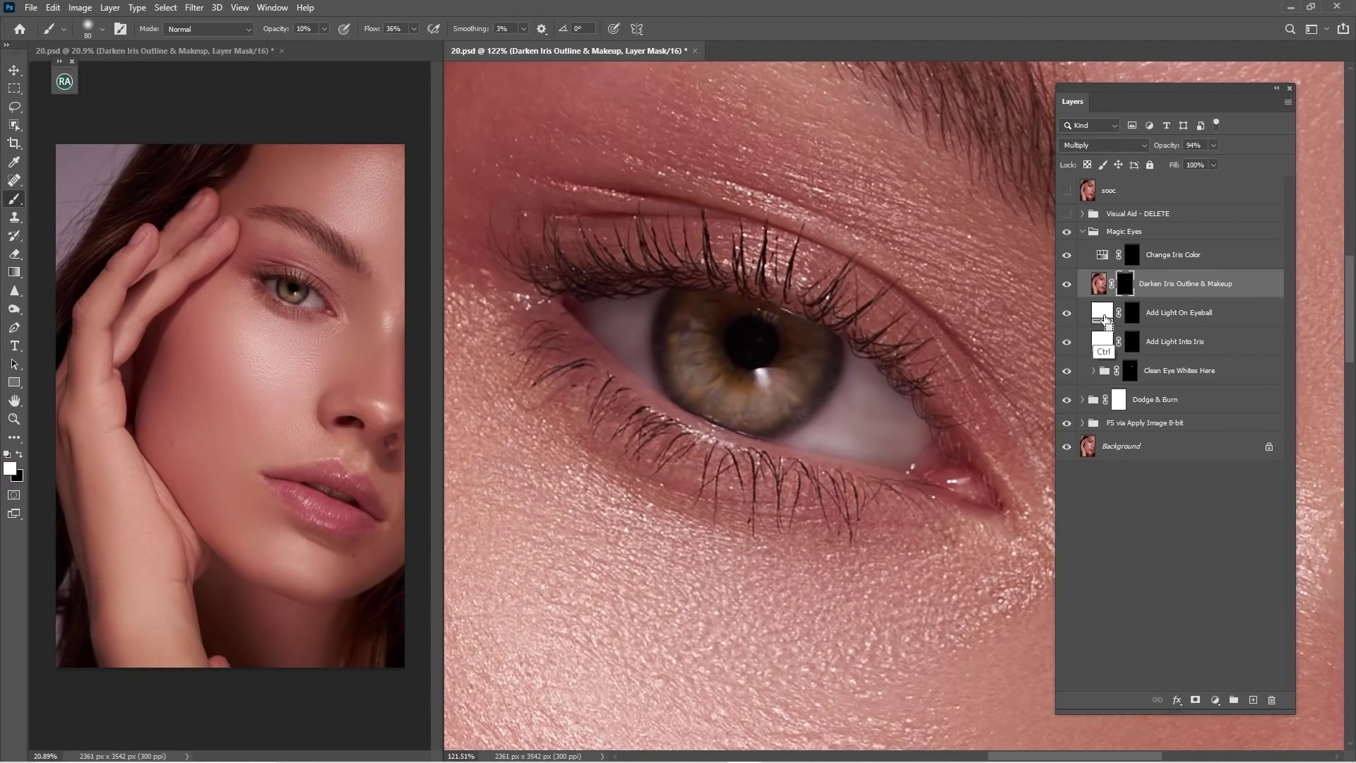
- Roll the document back in History to the brush stroke before the latest visibility and opacity changes, and tuck the collapsed History panel above the portrait
{"action": "left_click", "coordinate": [269, 8]}
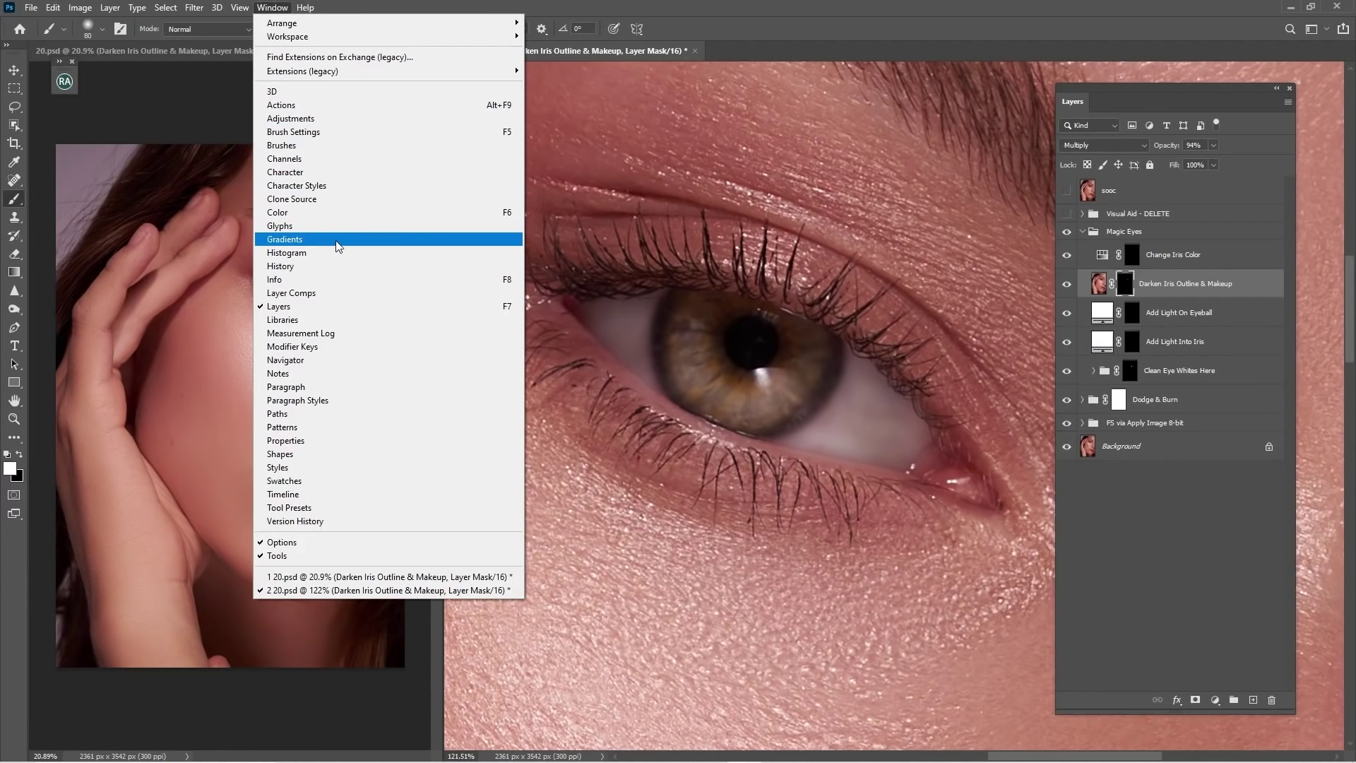
{"action": "left_click", "coordinate": [290, 259]}
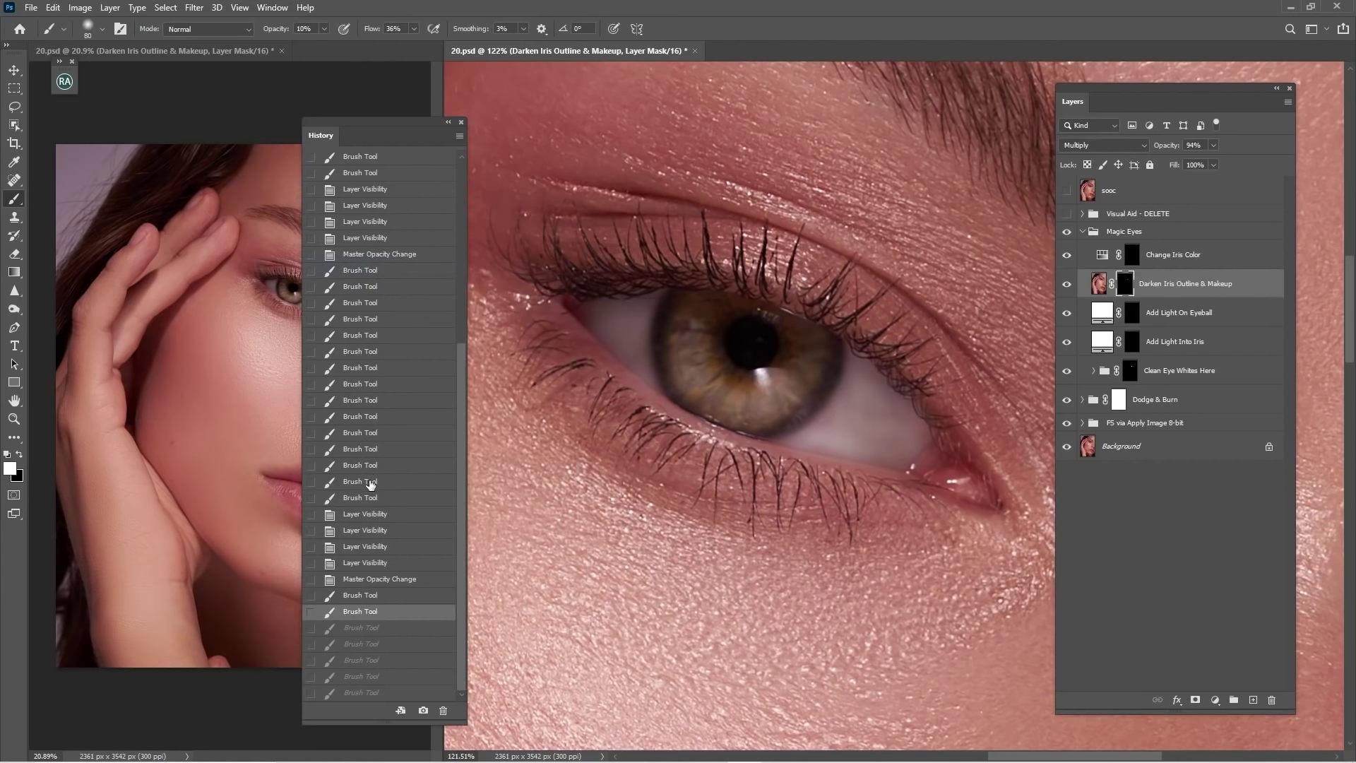
{"action": "left_click", "coordinate": [370, 484]}
{"action": "left_click", "coordinate": [369, 273]}
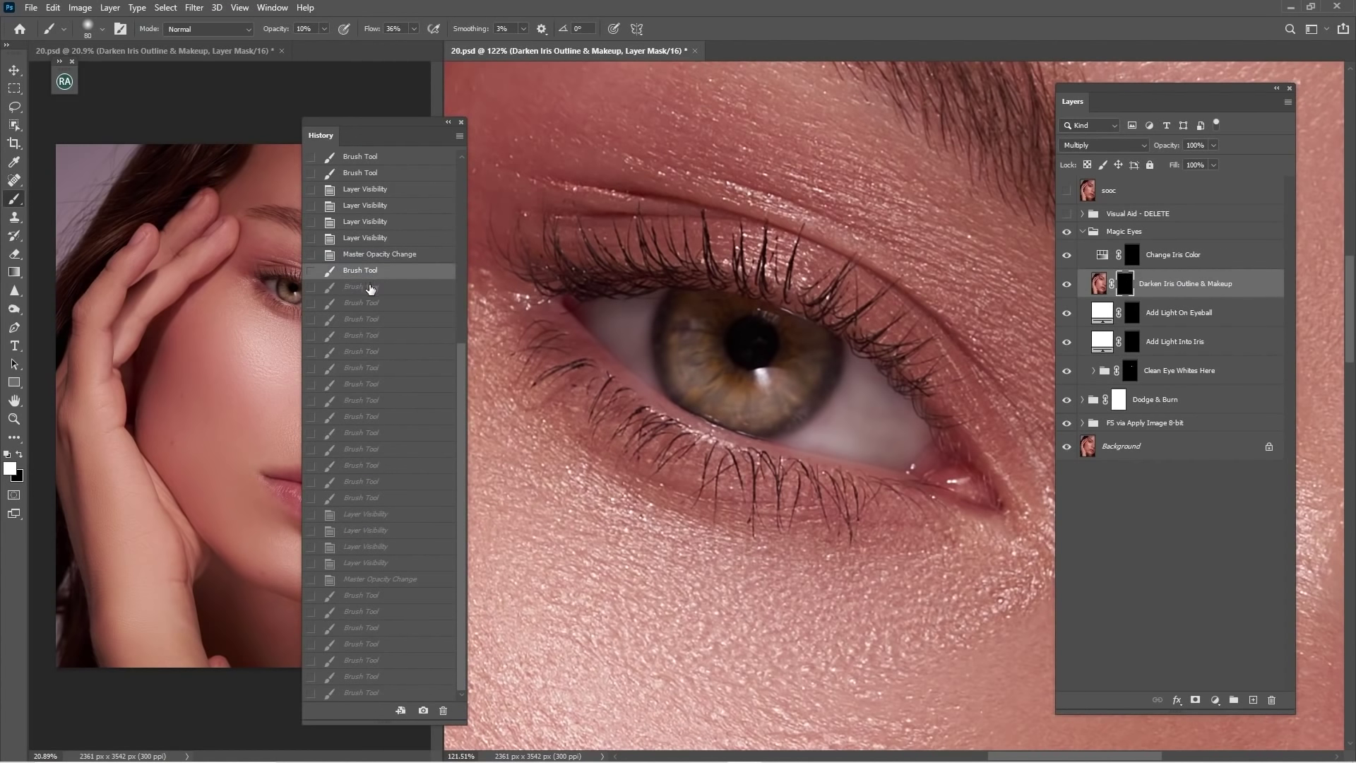
{"action": "left_click", "coordinate": [368, 497]}
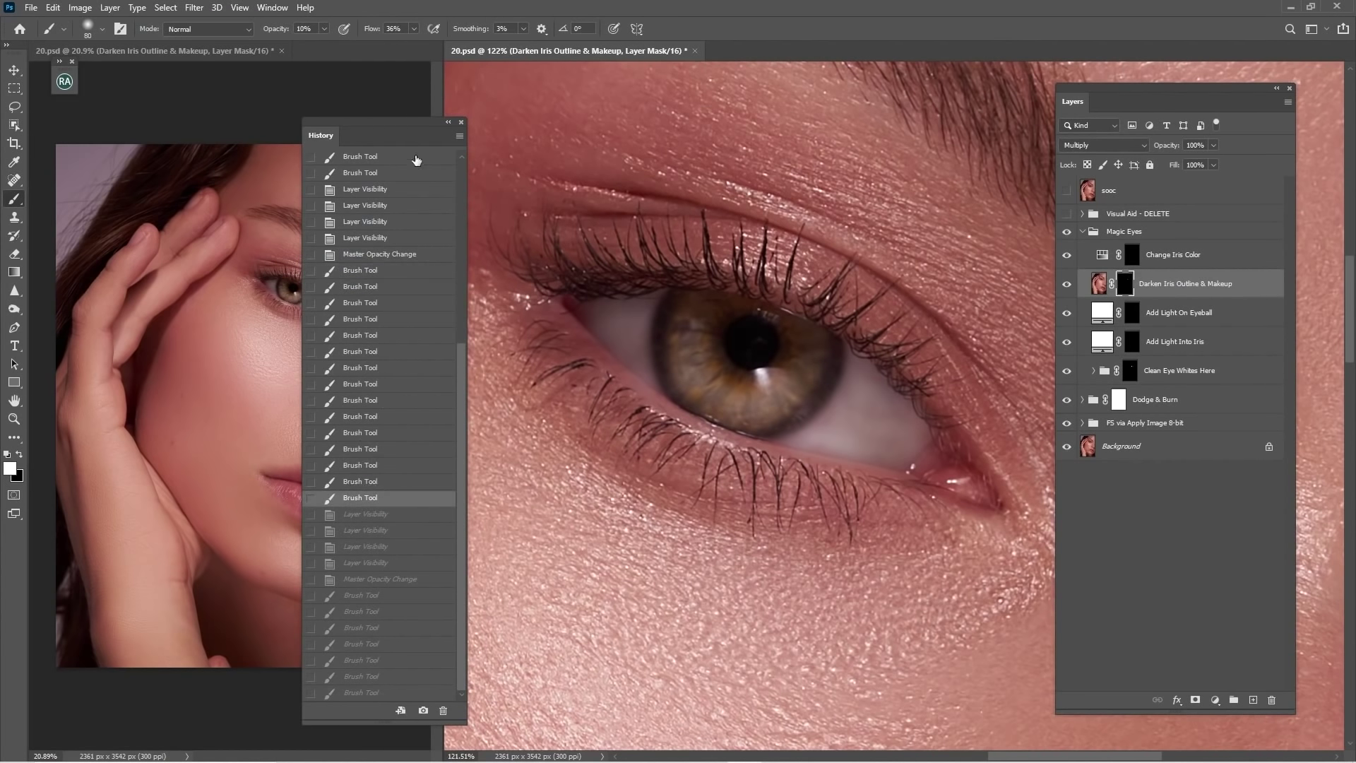
{"action": "left_click", "coordinate": [448, 122]}
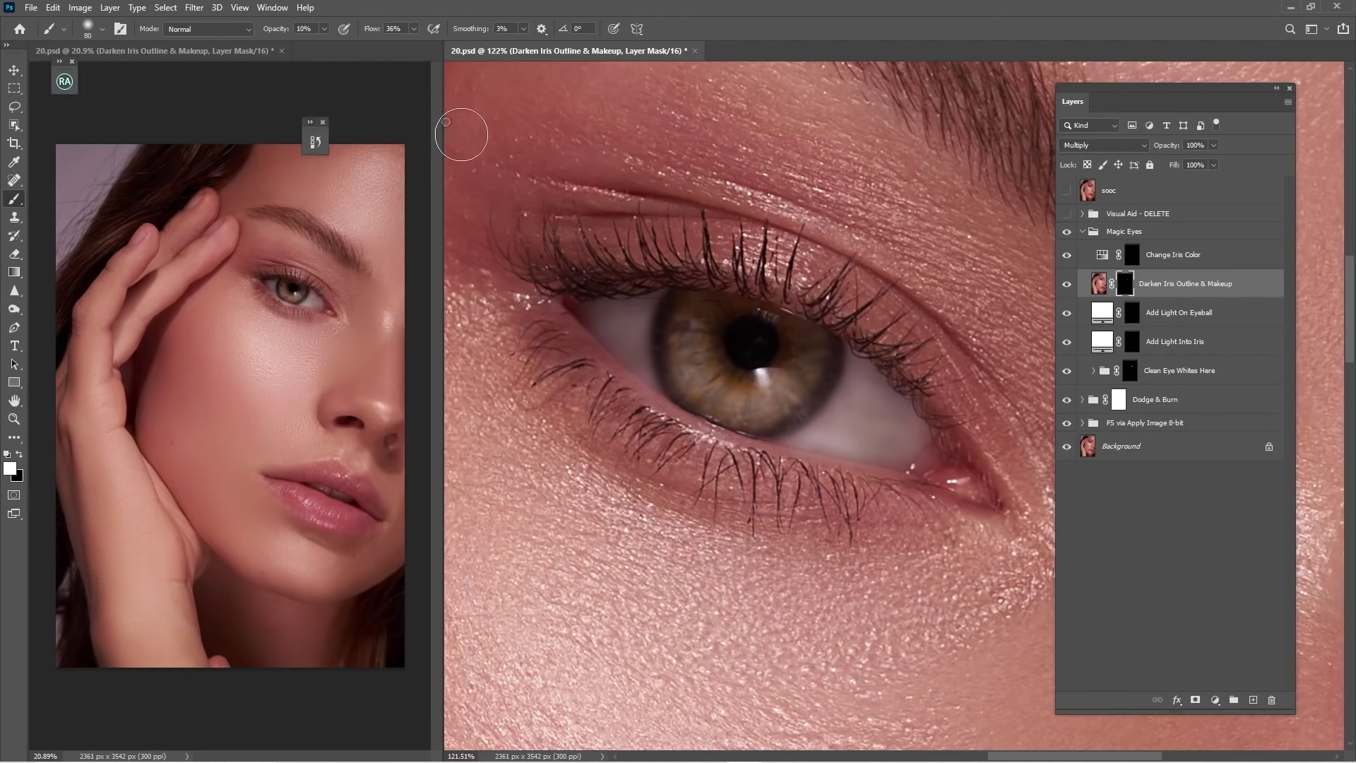
{"action": "left_click_drag", "start_coordinate": [320, 154], "coordinate": [242, 103]}
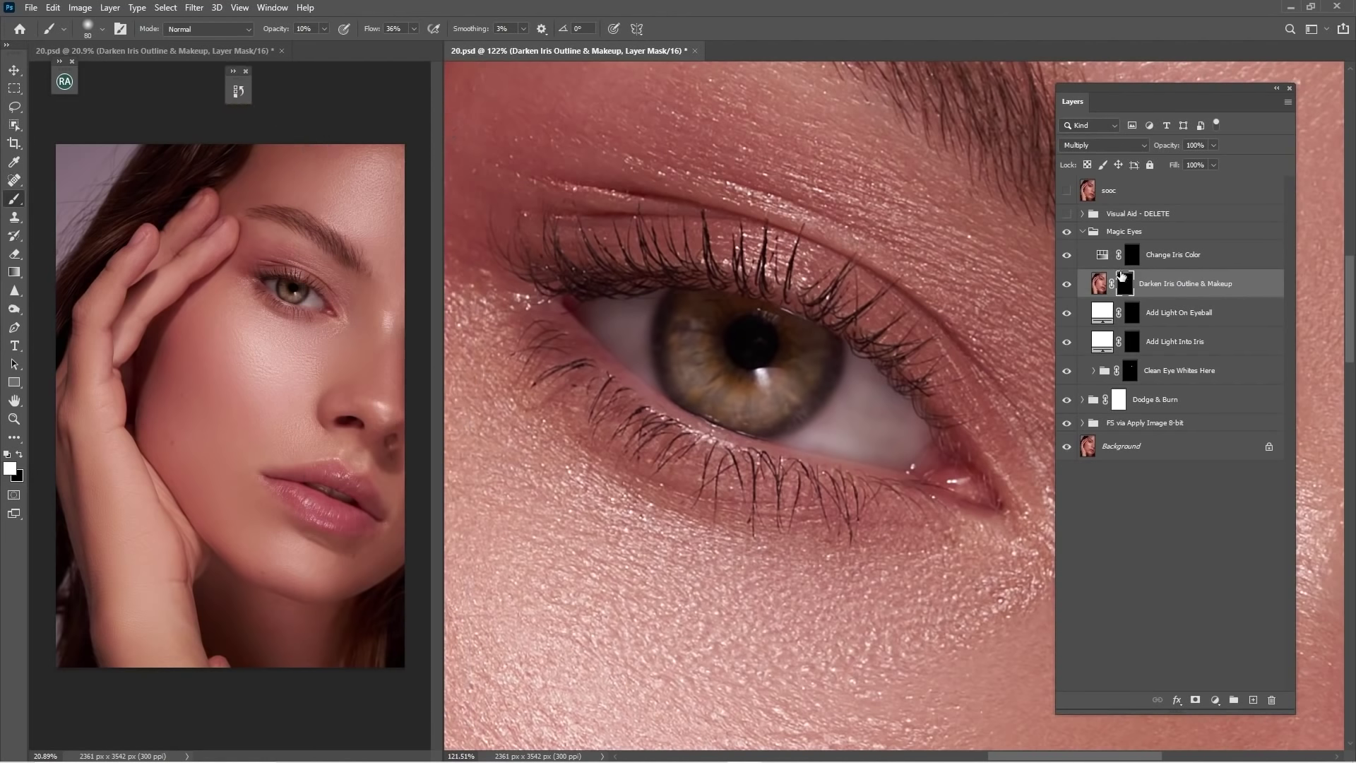
- Compare Darken Iris Outline & Makeup off and on, set its opacity to 67%, and target the Change Iris Color mask
{"action": "left_click", "coordinate": [1068, 284]}
{"action": "left_click", "coordinate": [1068, 283]}
{"action": "left_click", "coordinate": [1068, 284]}
{"action": "left_click", "coordinate": [1068, 283]}
{"action": "left_click_drag", "start_coordinate": [1147, 154], "coordinate": [1142, 155]}
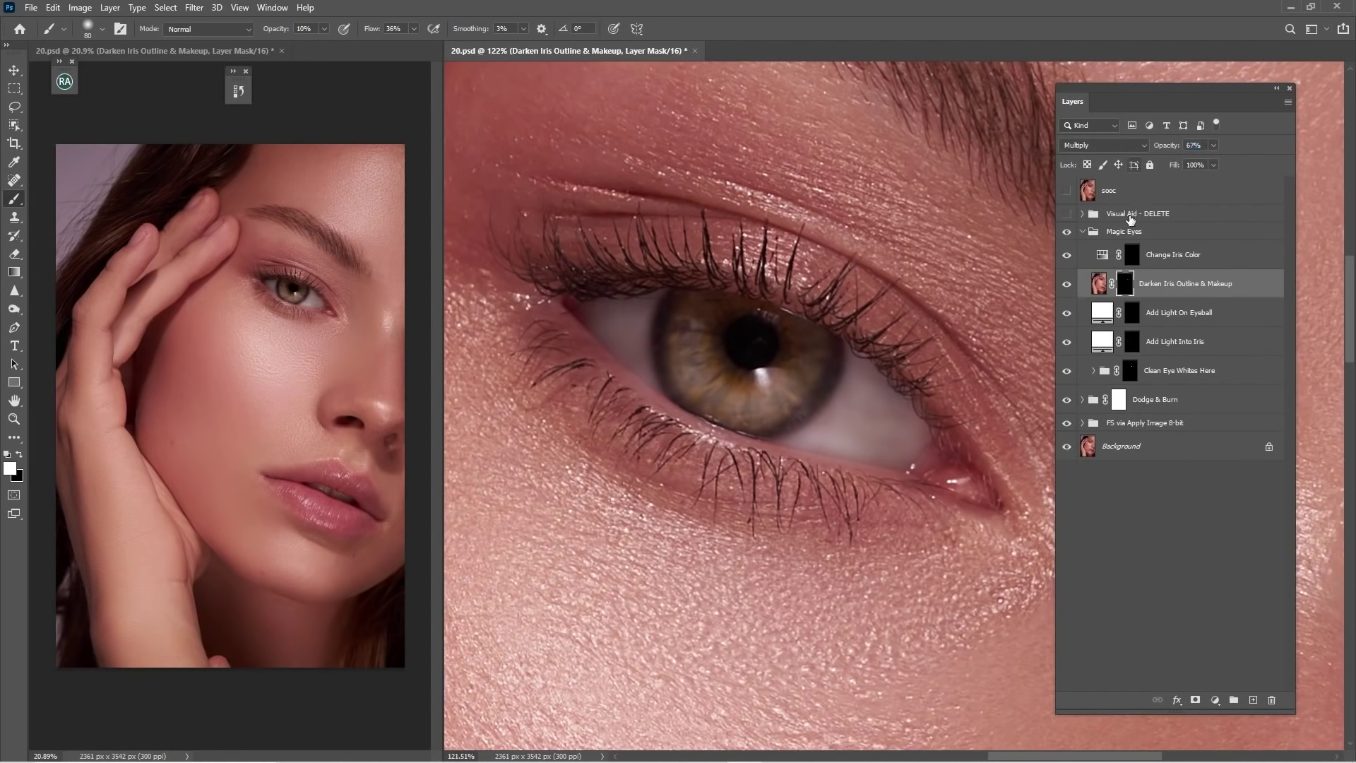
{"action": "left_click", "coordinate": [1134, 258]}
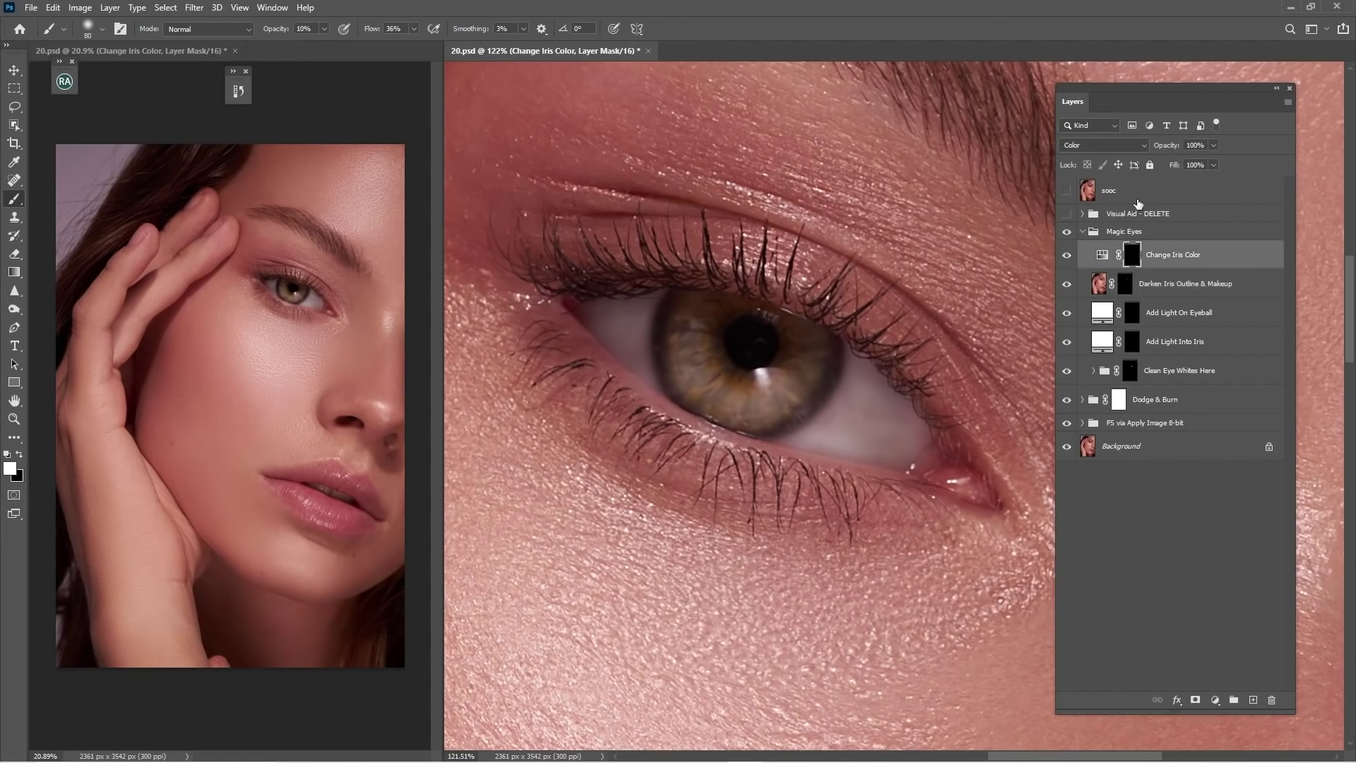
- Paint the whole iris white on the Change Iris Color mask, with the brush at 100% opacity and about 50 px
{"action": "mouse_move", "coordinate": [761, 418]}
{"action": "left_mouse_down"}
{"action": "mouse_move", "coordinate": [715, 407]}
{"action": "mouse_move", "coordinate": [739, 431]}
{"action": "mouse_move", "coordinate": [764, 408]}
{"action": "mouse_move", "coordinate": [700, 366]}
{"action": "mouse_move", "coordinate": [705, 321]}
{"action": "mouse_move", "coordinate": [712, 397]}
{"action": "left_mouse_up"}
{"action": "key", "text": "0"}
{"action": "key", "text": "bracketleft"}
{"action": "mouse_move", "coordinate": [780, 358]}
{"action": "left_mouse_down"}
{"action": "mouse_move", "coordinate": [689, 332]}
{"action": "mouse_move", "coordinate": [703, 308]}
{"action": "mouse_move", "coordinate": [723, 378]}
{"action": "mouse_move", "coordinate": [750, 397]}
{"action": "mouse_move", "coordinate": [775, 403]}
{"action": "mouse_move", "coordinate": [799, 378]}
{"action": "mouse_move", "coordinate": [804, 342]}
{"action": "mouse_move", "coordinate": [764, 316]}
{"action": "mouse_move", "coordinate": [696, 303]}
{"action": "mouse_move", "coordinate": [677, 341]}
{"action": "mouse_move", "coordinate": [701, 376]}
{"action": "mouse_move", "coordinate": [742, 386]}
{"action": "mouse_move", "coordinate": [742, 409]}
{"action": "mouse_move", "coordinate": [763, 418]}
{"action": "mouse_move", "coordinate": [818, 352]}
{"action": "mouse_move", "coordinate": [783, 334]}
{"action": "mouse_move", "coordinate": [750, 378]}
{"action": "mouse_move", "coordinate": [678, 311]}
{"action": "mouse_move", "coordinate": [684, 359]}
{"action": "mouse_move", "coordinate": [729, 409]}
{"action": "mouse_move", "coordinate": [786, 402]}
{"action": "mouse_move", "coordinate": [816, 347]}
{"action": "mouse_move", "coordinate": [758, 311]}
{"action": "mouse_move", "coordinate": [700, 308]}
{"action": "mouse_move", "coordinate": [683, 324]}
{"action": "mouse_move", "coordinate": [747, 400]}
{"action": "mouse_move", "coordinate": [824, 357]}
{"action": "left_mouse_up"}
{"action": "key", "text": "bracketleft"}
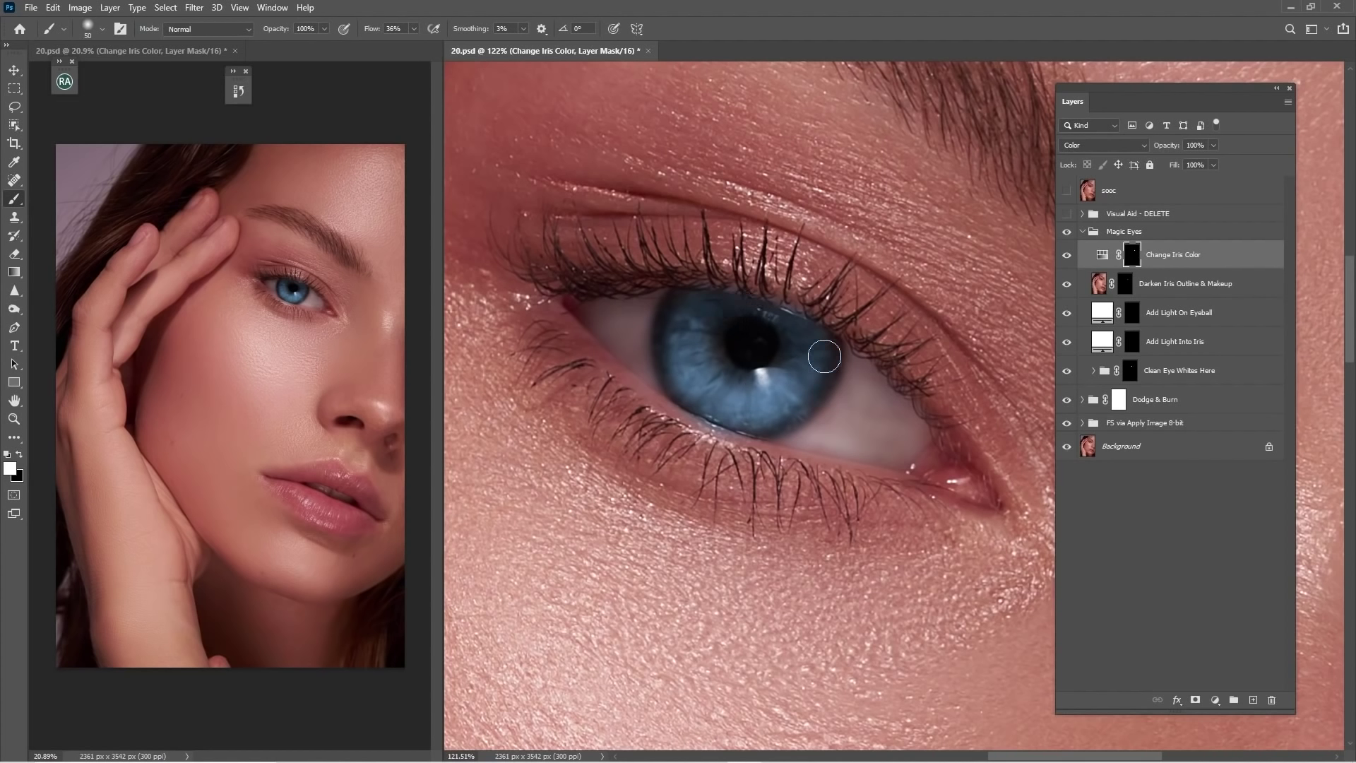
- Try shifting the iris to purple with the Hue setting of the Change Iris Color layer, and close its settings
{"action": "key", "text": "x"}
{"action": "left_click", "coordinate": [1146, 146]}
{"action": "left_click", "coordinate": [1146, 146]}
{"action": "double_click", "coordinate": [1102, 255]}
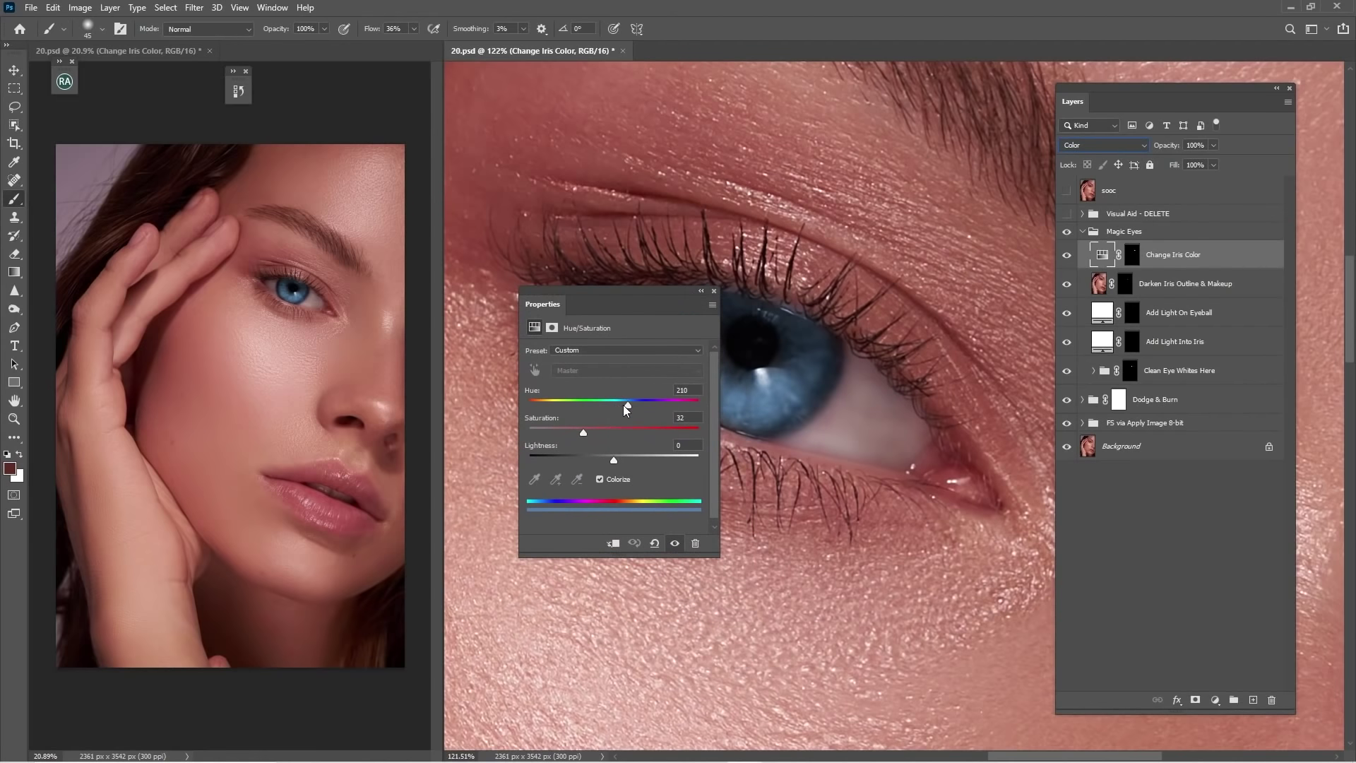
{"action": "left_click_drag", "start_coordinate": [623, 405], "coordinate": [685, 405]}
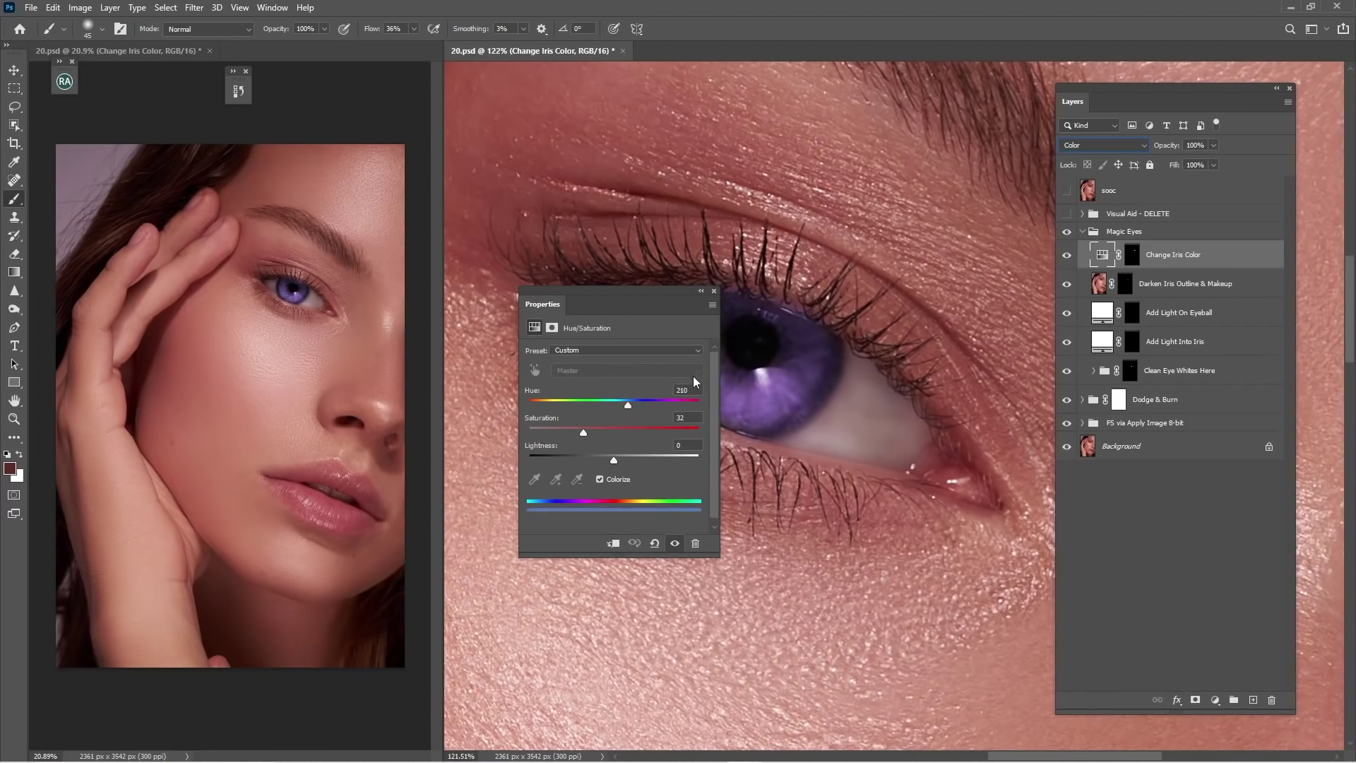
{"action": "left_click", "coordinate": [701, 292]}
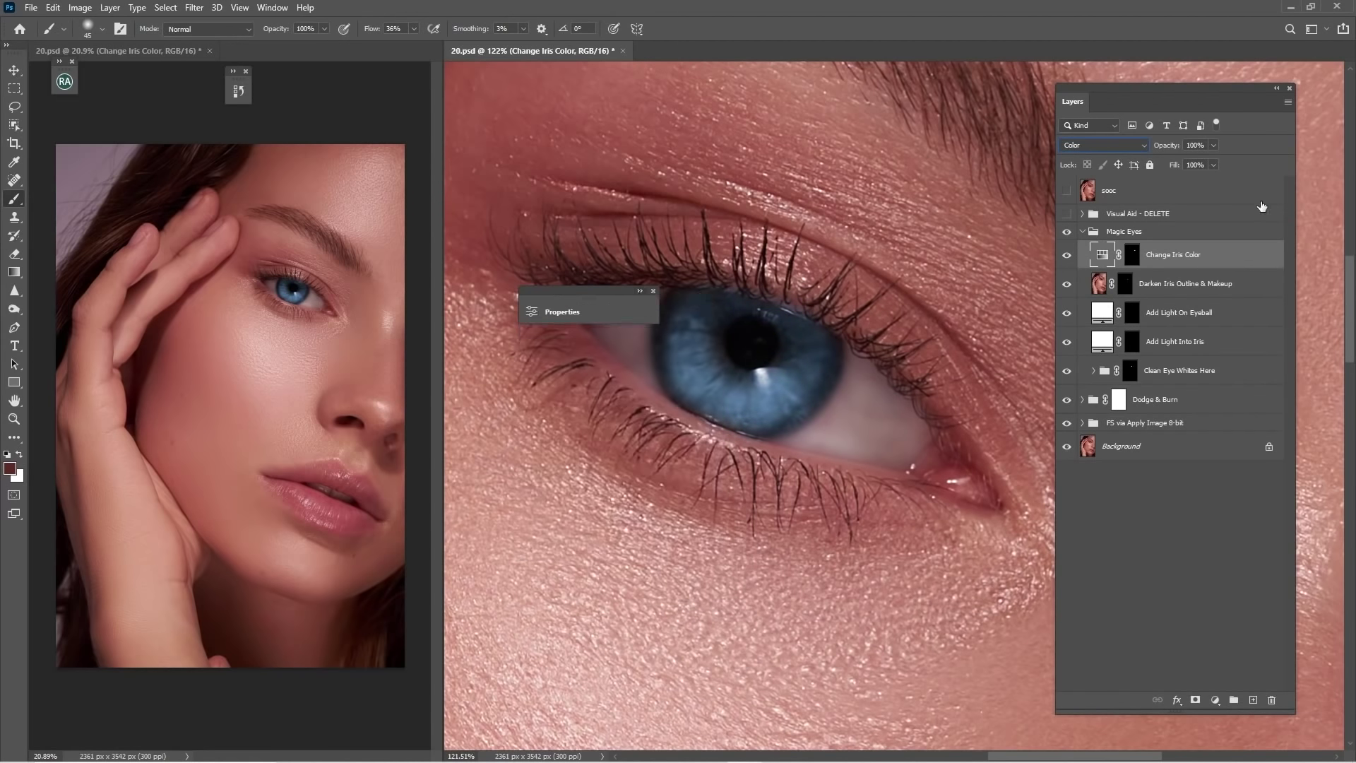
{"action": "left_click", "coordinate": [654, 291]}
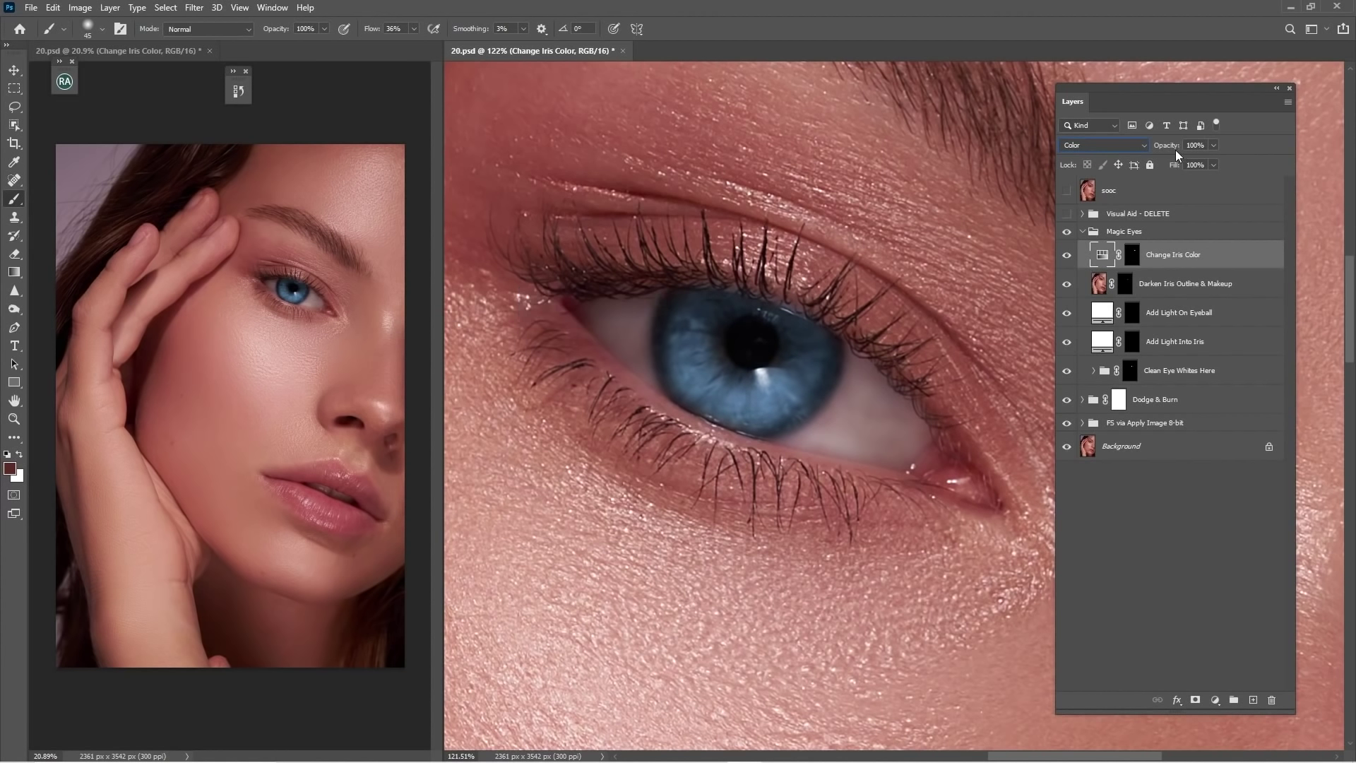
- Compare the eye with Change Iris Color off and on, and lower the layer's opacity to 2%
{"action": "left_click_drag", "start_coordinate": [1151, 151], "coordinate": [1131, 155]}
{"action": "left_click", "coordinate": [1066, 256]}
{"action": "left_click", "coordinate": [1066, 256]}
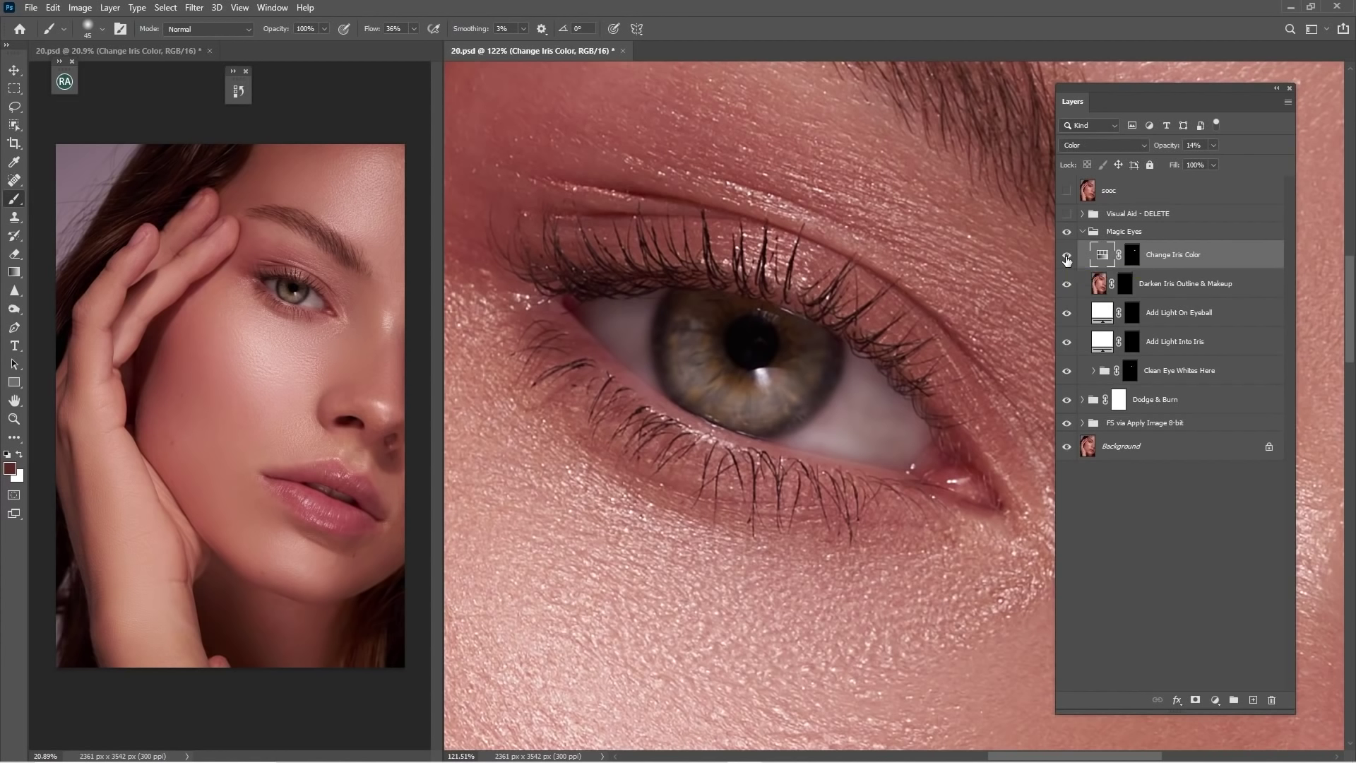
{"action": "left_click", "coordinate": [1067, 256]}
{"action": "left_click", "coordinate": [1067, 256]}
{"action": "left_click", "coordinate": [1177, 148]}
{"action": "type", "text": "2"}
- Collapse the Magic Eyes group and compare the whole portrait with the group off and on
{"action": "left_click", "coordinate": [1083, 233]}
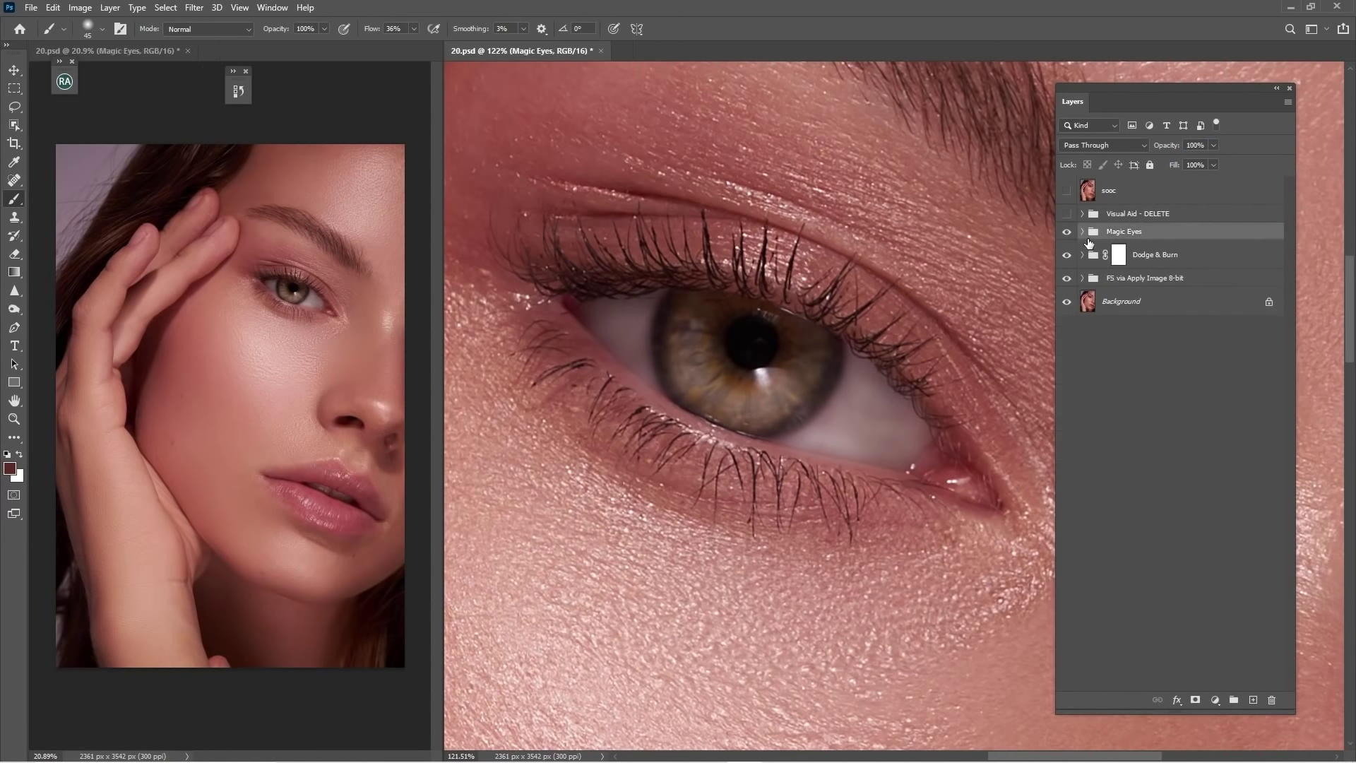
{"action": "key", "text": "ctrl+0"}
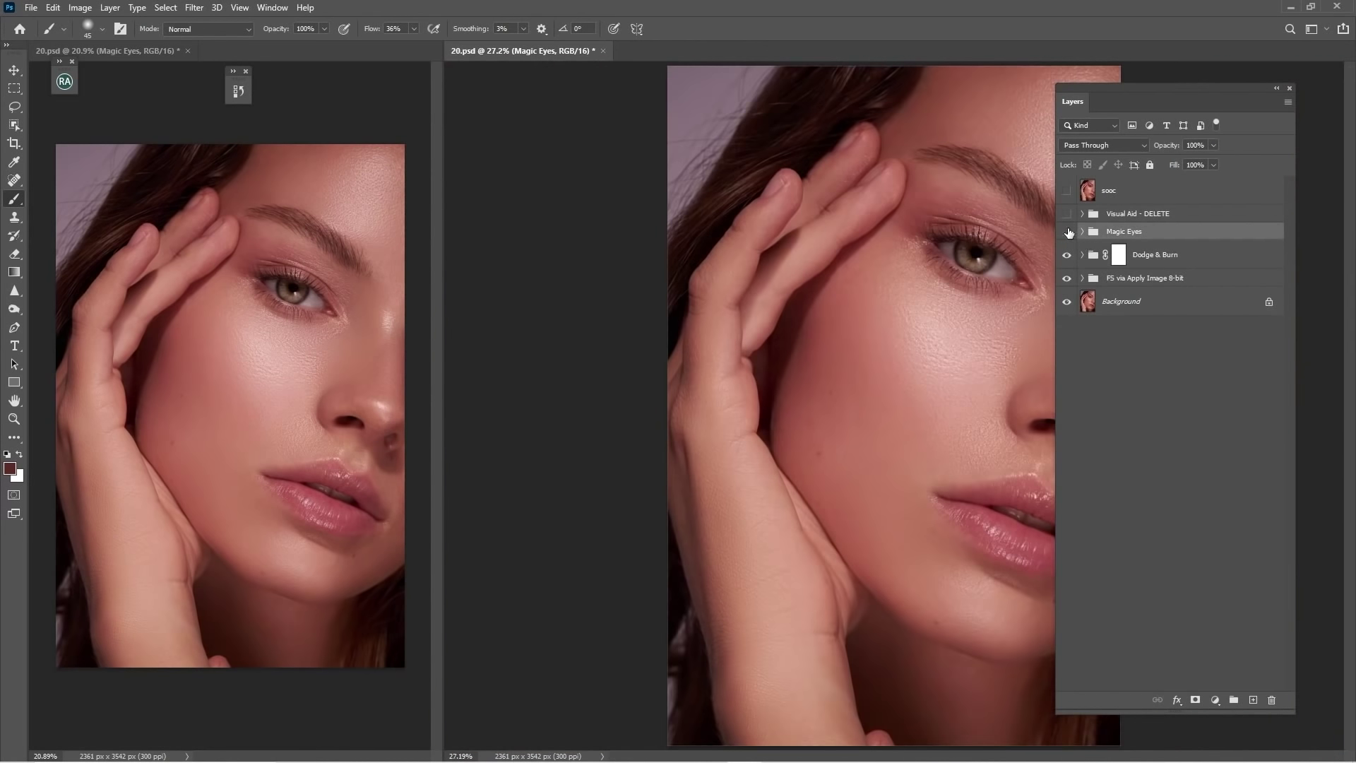
{"action": "left_click", "coordinate": [1067, 231]}
{"action": "left_click", "coordinate": [1068, 232]}
{"action": "left_click", "coordinate": [1067, 235]}
{"action": "left_click", "coordinate": [1067, 234]}
{"action": "left_click", "coordinate": [1068, 233]}
{"action": "left_click", "coordinate": [1067, 233]}
- Compare the retouch with the original sooc layer, and set the Magic Eyes group's opacity to 64%
{"action": "left_click", "coordinate": [1066, 191]}
{"action": "left_click", "coordinate": [1065, 192]}
{"action": "left_click", "coordinate": [1065, 192]}
{"action": "left_click", "coordinate": [1065, 192]}
{"action": "left_click_drag", "start_coordinate": [1170, 151], "coordinate": [1154, 150]}
{"action": "left_click", "coordinate": [1068, 191]}
{"action": "left_click", "coordinate": [1067, 191]}
- Run the Magical Skin Tone action from Beauty Retouch, and narrow the Layers panel to uncover the face
{"action": "left_click", "coordinate": [75, 84]}
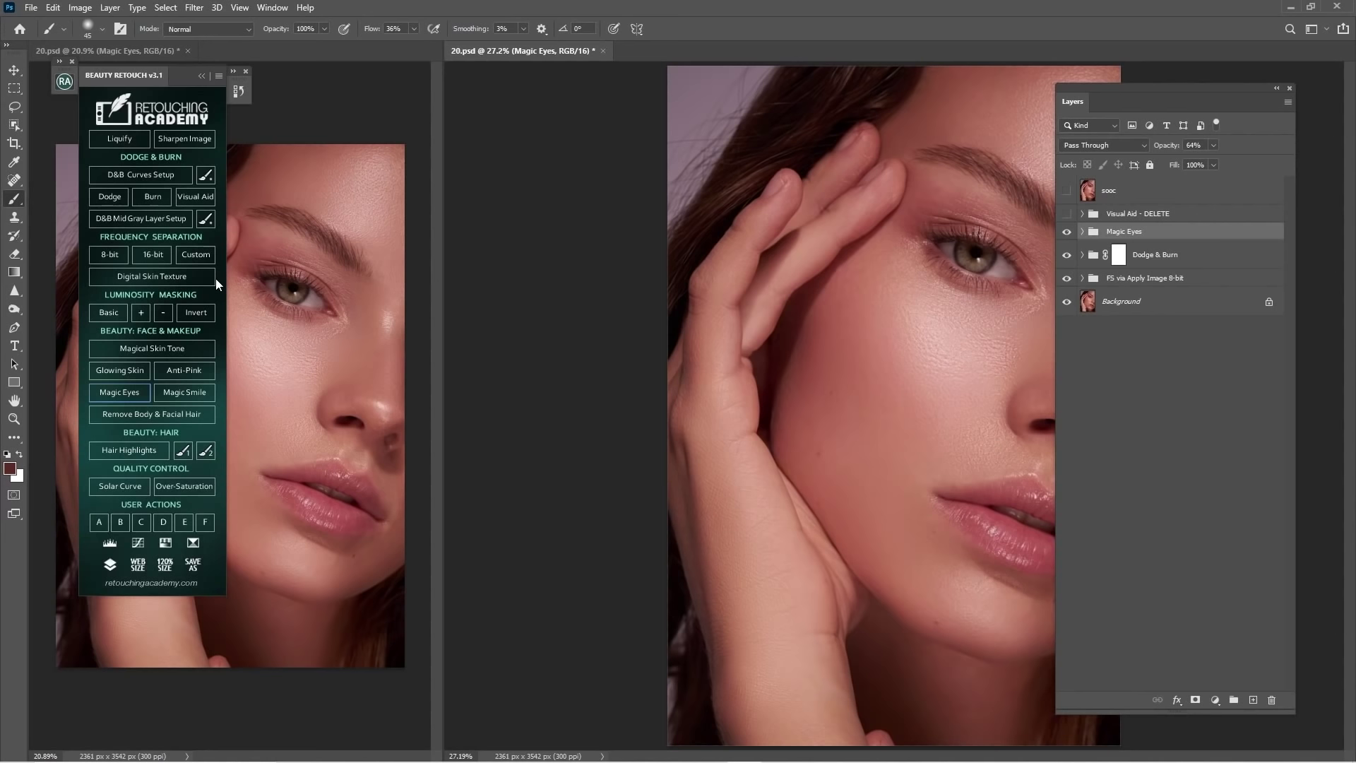
{"action": "left_click", "coordinate": [178, 349]}
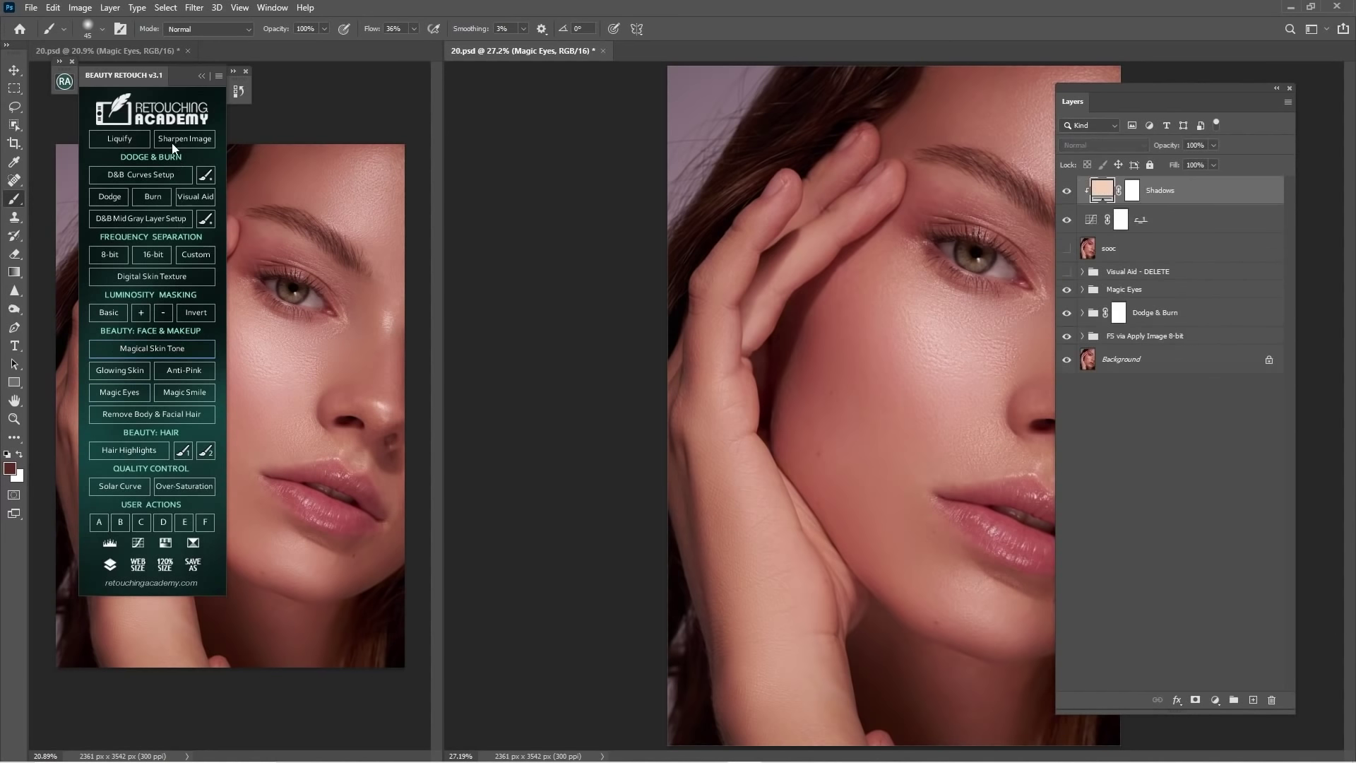
{"action": "left_click", "coordinate": [202, 77]}
{"action": "key", "text": "z"}
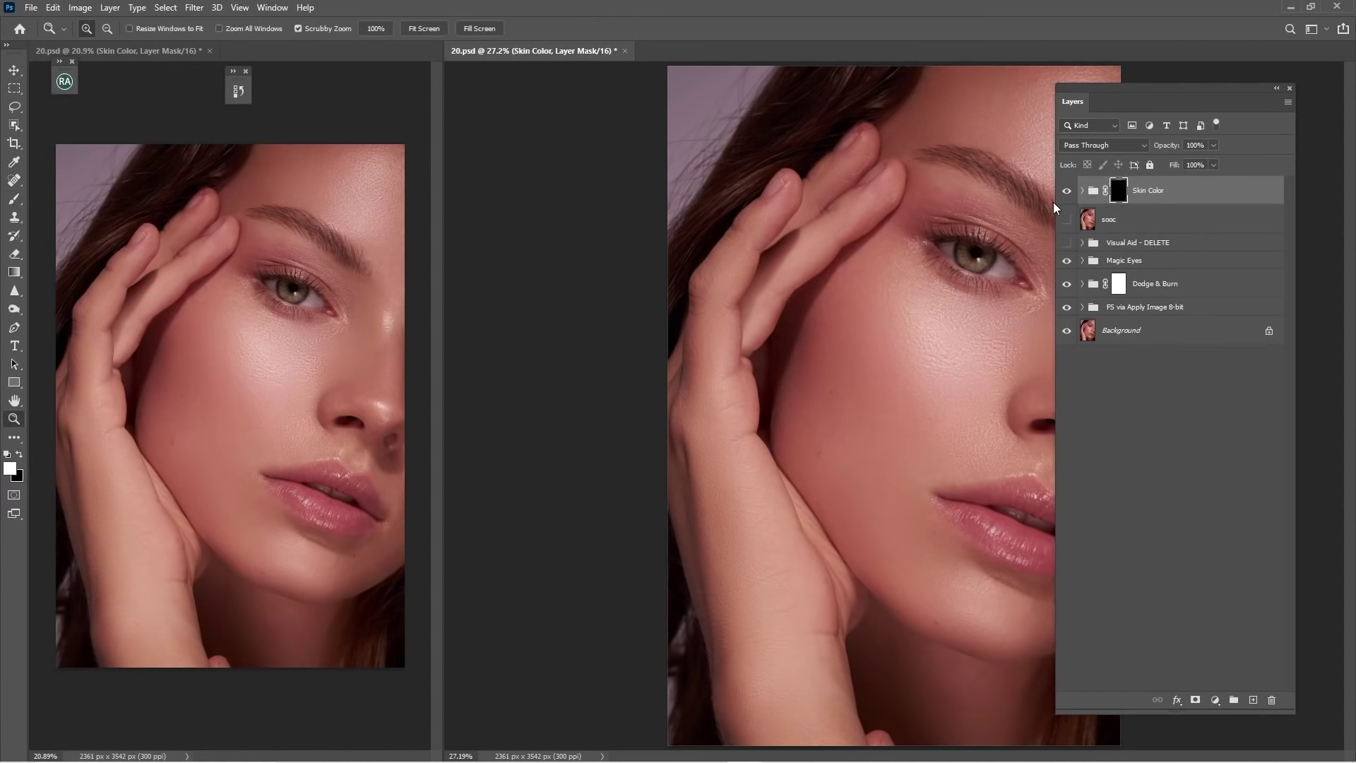
{"action": "left_click_drag", "start_coordinate": [1053, 202], "coordinate": [1156, 208]}
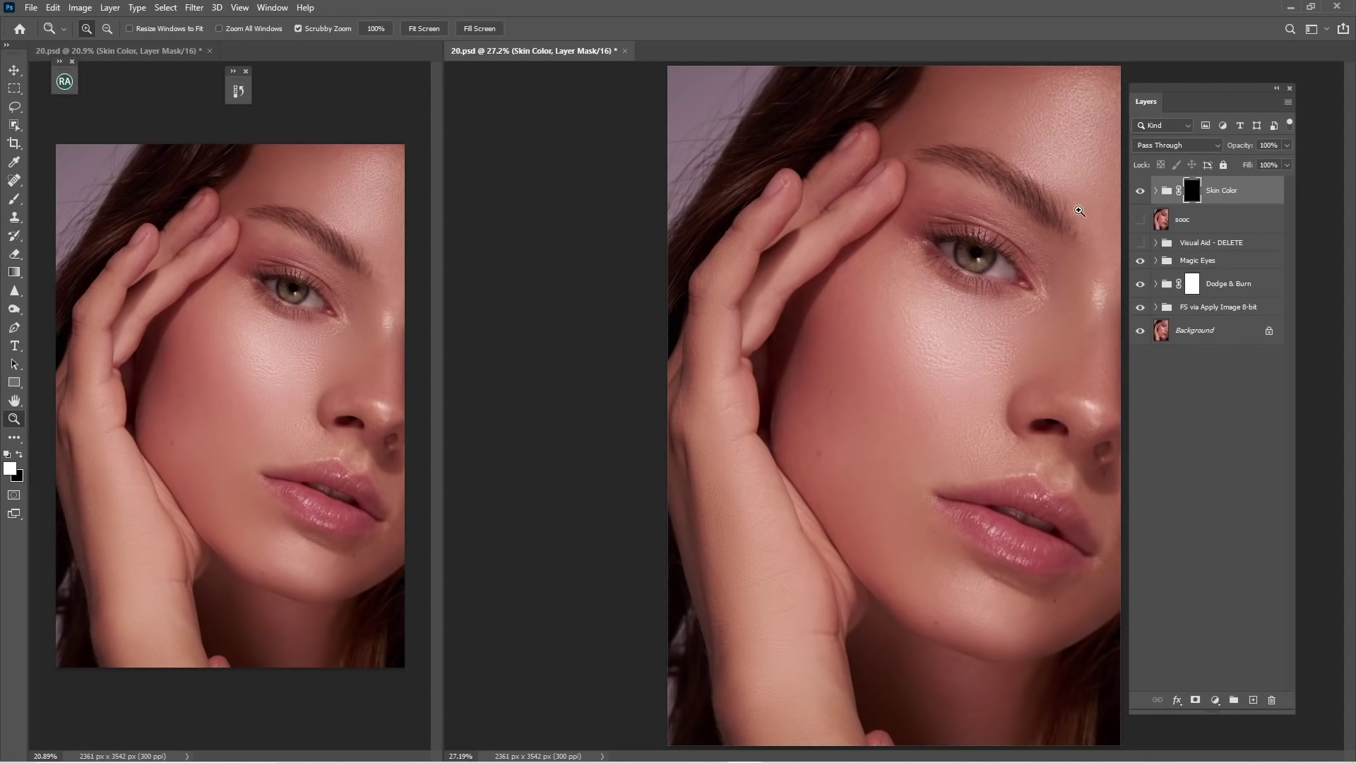
- Invert the Skin Color mask to preview the full effect, compare the group off and on, and invert the mask back
{"action": "key", "text": "x"}
{"action": "key", "text": "ctrl+i"}
{"action": "left_click", "coordinate": [1142, 192]}
{"action": "left_click", "coordinate": [1143, 191]}
{"action": "key", "text": "x"}
{"action": "key", "text": "ctrl+i"}
- Paint the cheek, wrist and hand white on the Skin Color mask with a large soft brush of about 700 px
{"action": "key", "text": "b"}
{"action": "key", "text": "bracketright"}
{"action": "key", "text": "bracketright"}
{"action": "key", "text": "bracketright"}
{"action": "key", "text": "bracketright"}
{"action": "key", "text": "bracketright"}
{"action": "key", "text": "bracketright"}
{"action": "key", "text": "bracketright"}
{"action": "key", "text": "bracketright"}
{"action": "key", "text": "bracketright"}
{"action": "key", "text": "bracketright"}
{"action": "key", "text": "bracketright"}
{"action": "key", "text": "bracketright"}
{"action": "key", "text": "bracketright"}
{"action": "key", "text": "bracketright"}
{"action": "key", "text": "bracketright"}
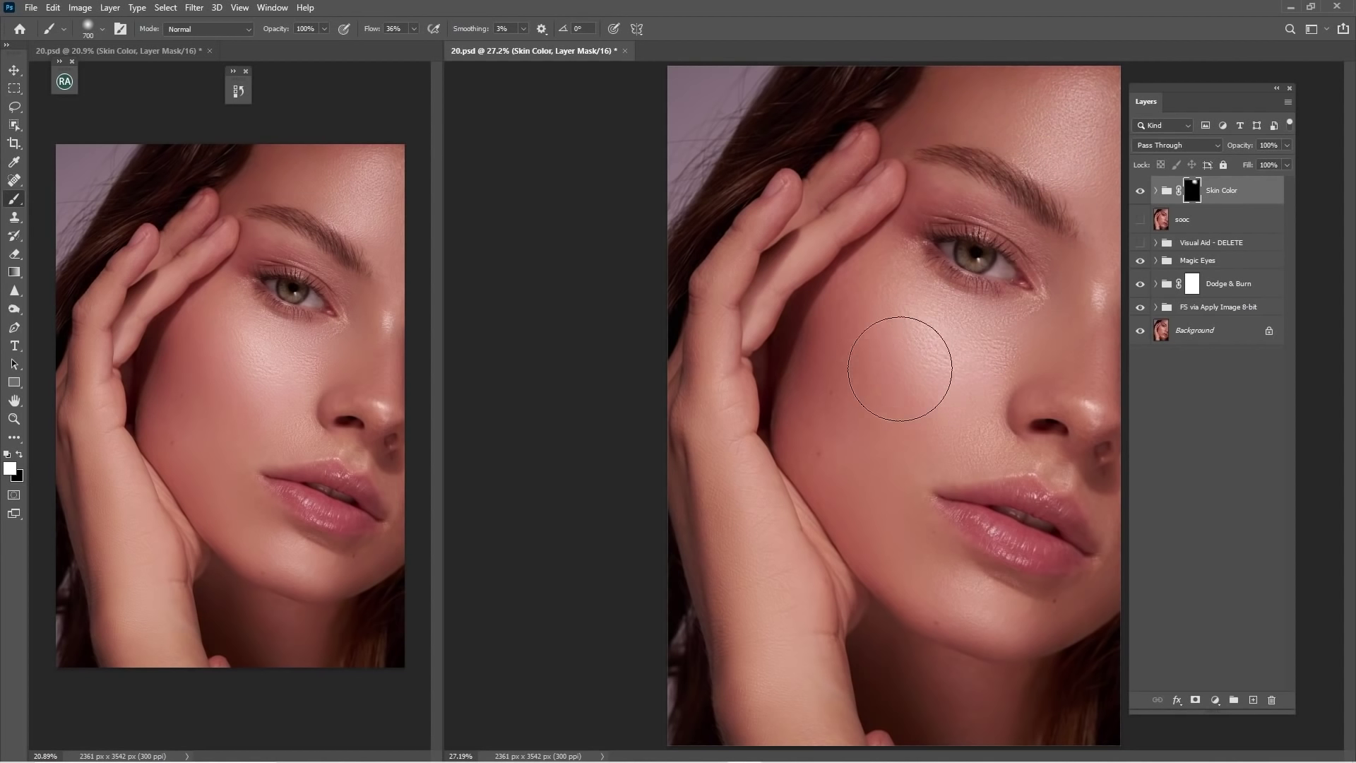
{"action": "key", "text": "bracketleft"}
{"action": "mouse_move", "coordinate": [1007, 388]}
{"action": "left_mouse_down"}
{"action": "mouse_move", "coordinate": [974, 377]}
{"action": "mouse_move", "coordinate": [938, 333]}
{"action": "mouse_move", "coordinate": [889, 351]}
{"action": "mouse_move", "coordinate": [846, 496]}
{"action": "mouse_move", "coordinate": [766, 548]}
{"action": "left_mouse_up"}
{"action": "key", "text": "bracketright"}
{"action": "mouse_move", "coordinate": [735, 652]}
{"action": "left_mouse_down"}
{"action": "mouse_move", "coordinate": [722, 344]}
{"action": "mouse_move", "coordinate": [826, 203]}
{"action": "mouse_move", "coordinate": [797, 509]}
{"action": "left_mouse_up"}
{"action": "key", "text": "bracketleft"}
{"action": "key", "text": "bracketleft"}
{"action": "mouse_move", "coordinate": [981, 350]}
{"action": "left_mouse_down"}
{"action": "mouse_move", "coordinate": [936, 350]}
{"action": "mouse_move", "coordinate": [968, 368]}
{"action": "left_mouse_up"}
- Check coverage with the red mask overlay, and paint the rest of the cheek and the neck below the jaw white on the mask
{"action": "key", "text": "x"}
{"action": "key", "text": "backslash"}
{"action": "key", "text": "x"}
{"action": "mouse_move", "coordinate": [898, 312]}
{"action": "left_mouse_down"}
{"action": "mouse_move", "coordinate": [937, 357]}
{"action": "mouse_move", "coordinate": [891, 322]}
{"action": "mouse_move", "coordinate": [928, 357]}
{"action": "mouse_move", "coordinate": [912, 377]}
{"action": "mouse_move", "coordinate": [888, 347]}
{"action": "mouse_move", "coordinate": [887, 488]}
{"action": "mouse_move", "coordinate": [900, 561]}
{"action": "left_mouse_up"}
{"action": "key", "text": "backslash"}
{"action": "key", "text": "backslash"}
{"action": "key", "text": "bracketright"}
{"action": "key", "text": "bracketright"}
{"action": "key", "text": "bracketright"}
{"action": "mouse_move", "coordinate": [917, 625]}
{"action": "left_mouse_down"}
{"action": "mouse_move", "coordinate": [887, 690]}
{"action": "mouse_move", "coordinate": [936, 696]}
{"action": "left_mouse_up"}
{"action": "key", "text": "bracketright"}
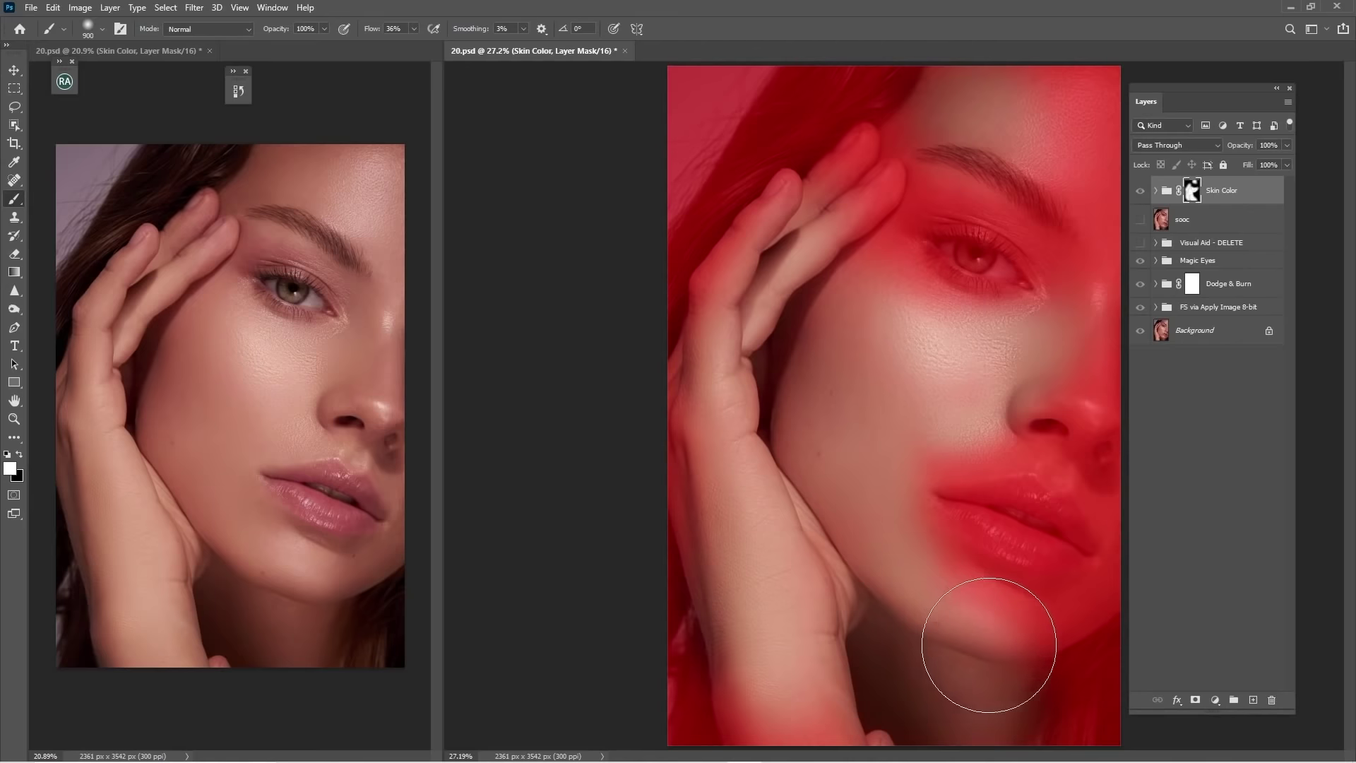
- Paint the chin below the lips white on the Skin Color mask with a 200 px brush, and hide the mask overlay
{"action": "key", "text": "bracketleft"}
{"action": "key", "text": "bracketleft"}
{"action": "key", "text": "bracketleft"}
{"action": "key", "text": "bracketleft"}
{"action": "key", "text": "bracketleft"}
{"action": "key", "text": "bracketleft"}
{"action": "key", "text": "bracketleft"}
{"action": "key", "text": "bracketleft"}
{"action": "mouse_move", "coordinate": [934, 572]}
{"action": "left_mouse_down"}
{"action": "mouse_move", "coordinate": [1026, 620]}
{"action": "mouse_move", "coordinate": [1060, 615]}
{"action": "left_mouse_up"}
{"action": "key", "text": "backslash"}
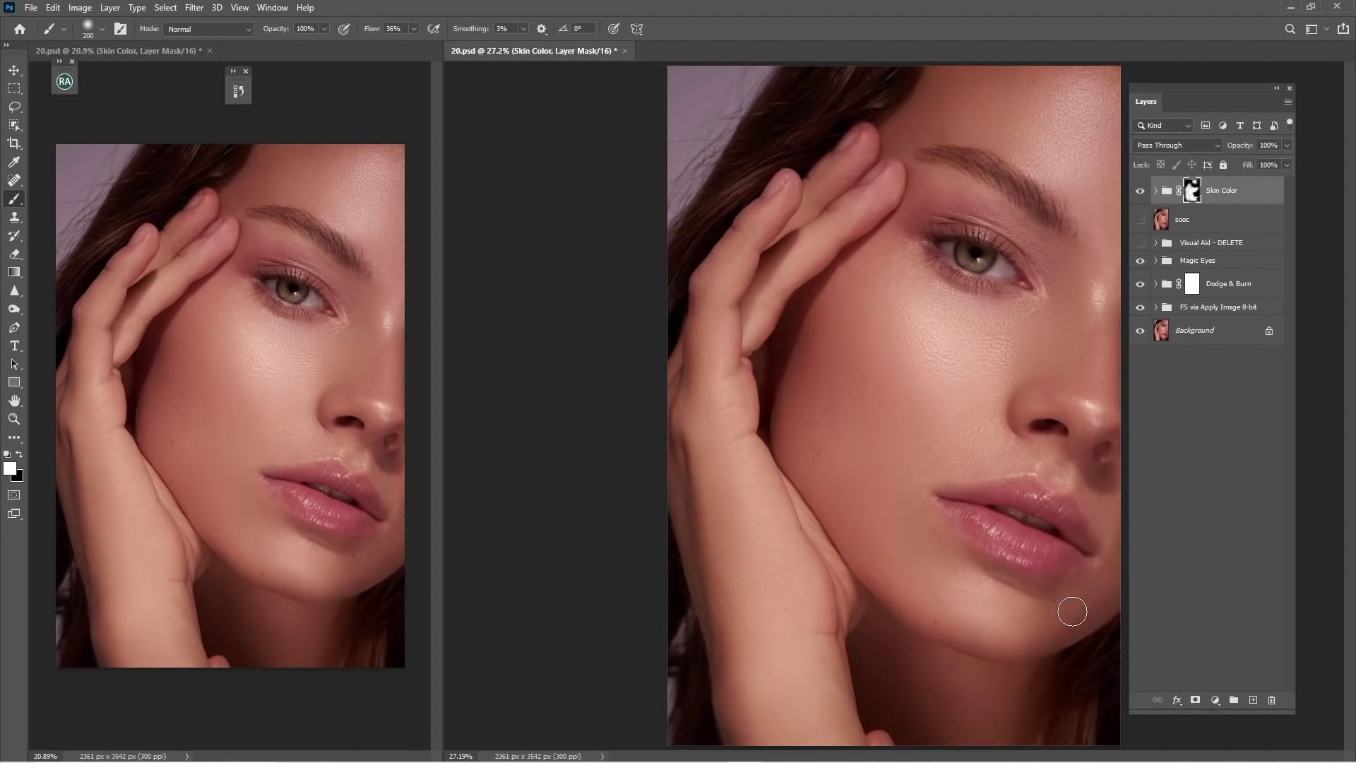
- Enlarge the brush, show the mask overlay, and paint the lower neck and wrist white on the Skin Color mask
{"action": "key", "text": "bracketright"}
{"action": "key", "text": "bracketright"}
{"action": "key", "text": "bracketright"}
{"action": "key", "text": "bracketleft"}
{"action": "key", "text": "bracketright"}
{"action": "key", "text": "bracketright"}
{"action": "key", "text": "bracketleft"}
{"action": "key", "text": "bracketleft"}
{"action": "key", "text": "bracketright"}
{"action": "key", "text": "bracketright"}
{"action": "key", "text": "bracketright"}
{"action": "key", "text": "backslash"}
{"action": "mouse_move", "coordinate": [899, 717]}
{"action": "left_mouse_down"}
{"action": "mouse_move", "coordinate": [775, 706]}
{"action": "mouse_move", "coordinate": [740, 604]}
{"action": "mouse_move", "coordinate": [756, 724]}
{"action": "left_mouse_up"}
- Paint the hand, fingers, forehead and nose edge white on the Skin Color mask with a 300 px brush, and hide the overlay
{"action": "key", "text": "bracketleft"}
{"action": "key", "text": "bracketleft"}
{"action": "key", "text": "bracketleft"}
{"action": "mouse_move", "coordinate": [732, 679]}
{"action": "left_mouse_down"}
{"action": "mouse_move", "coordinate": [691, 377]}
{"action": "mouse_move", "coordinate": [691, 391]}
{"action": "mouse_move", "coordinate": [758, 241]}
{"action": "mouse_move", "coordinate": [839, 166]}
{"action": "mouse_move", "coordinate": [851, 205]}
{"action": "left_mouse_up"}
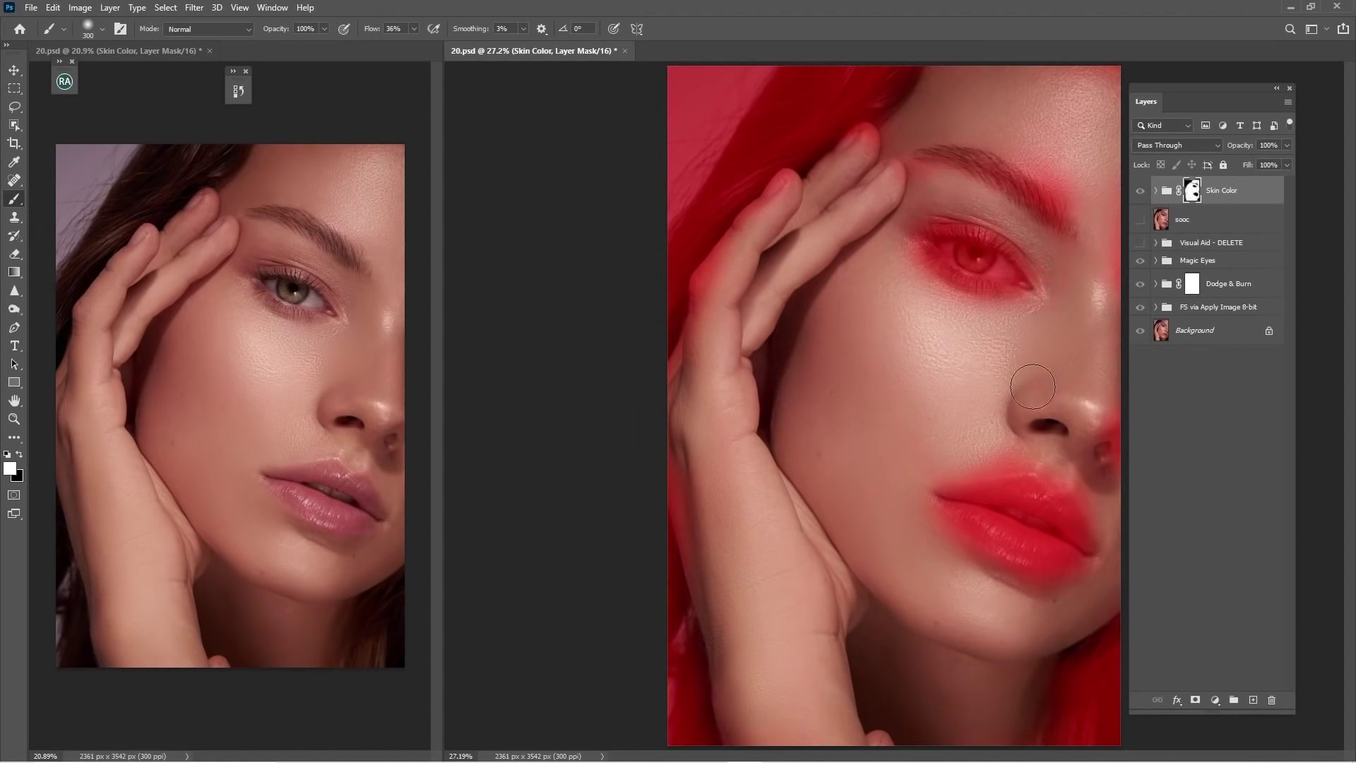
{"action": "left_click_drag", "start_coordinate": [1105, 462], "coordinate": [1123, 432]}
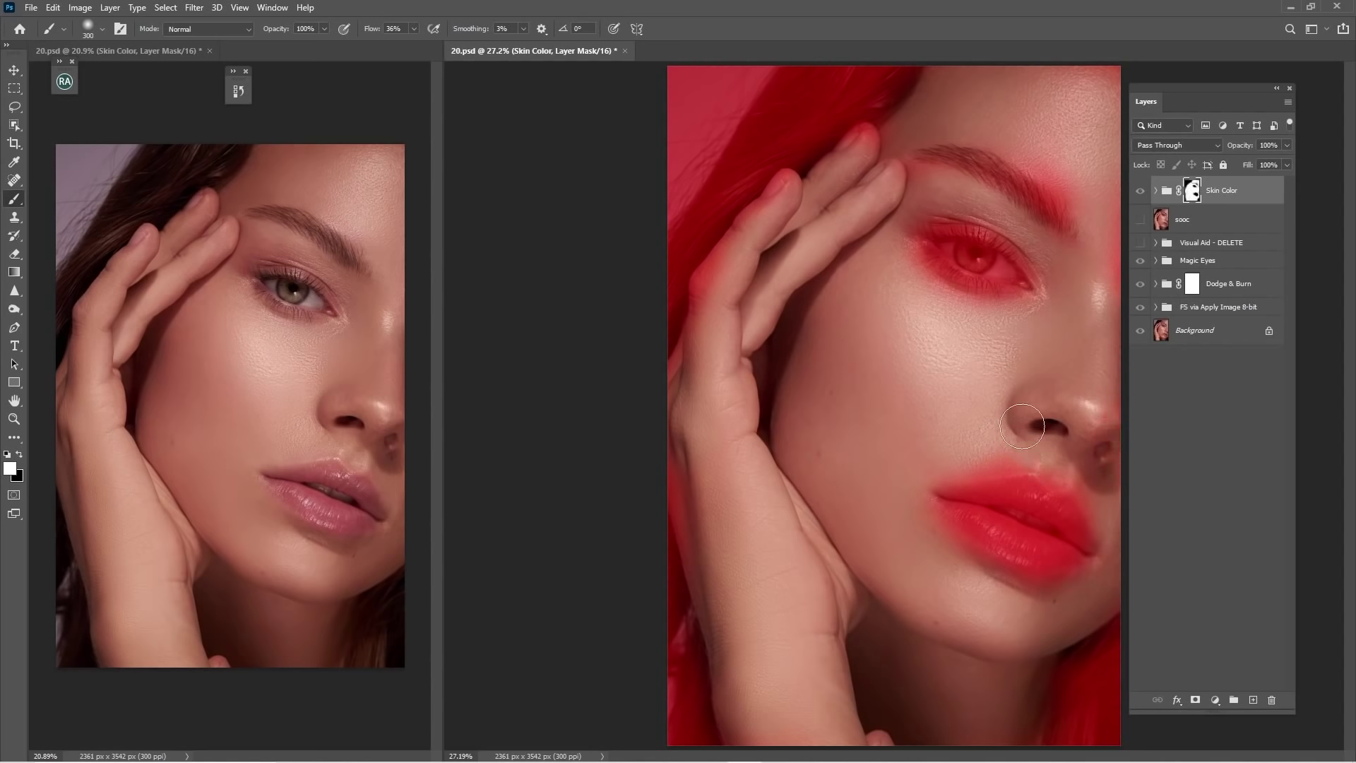
{"action": "key", "text": "backslash"}
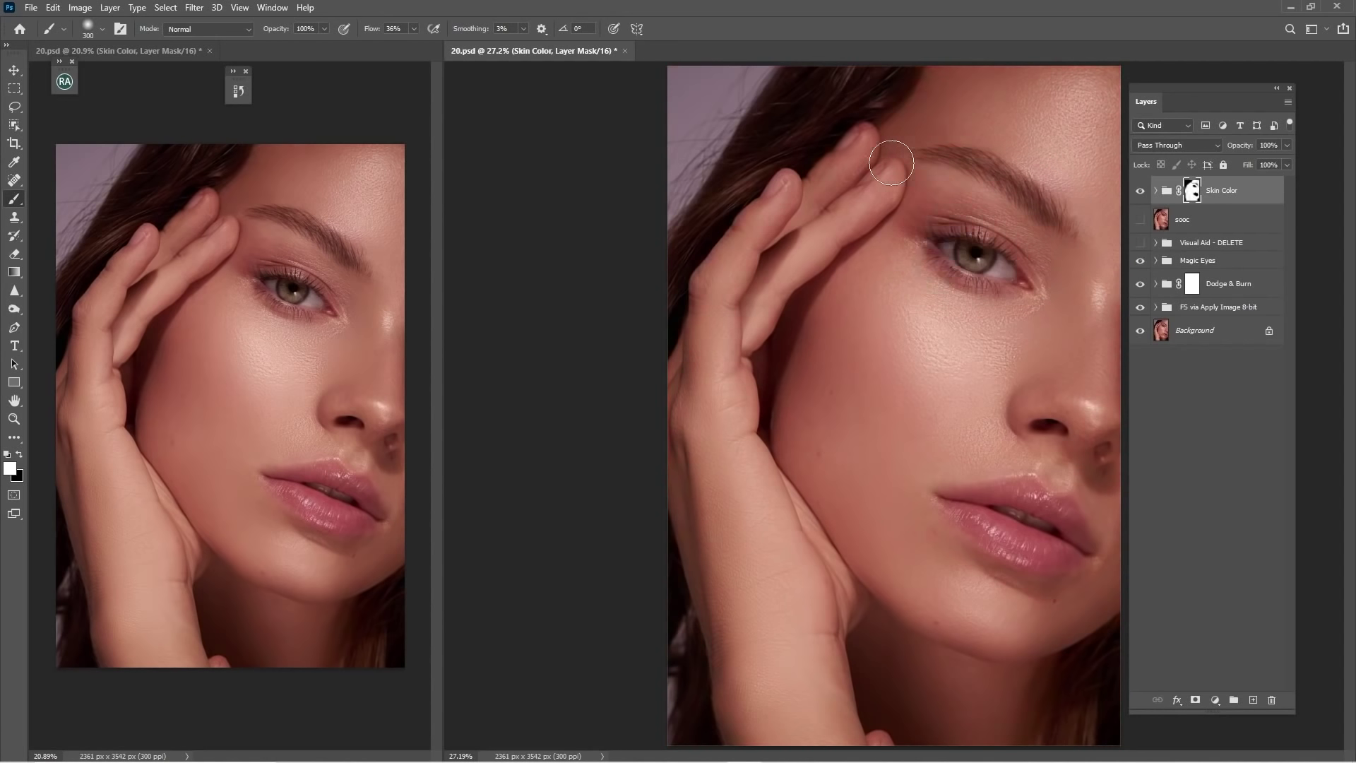
- Compare the portrait with the Skin Color group off and on, and lower the group's opacity
{"action": "left_click", "coordinate": [1141, 191]}
{"action": "left_click", "coordinate": [1141, 191]}
{"action": "left_click", "coordinate": [1139, 195]}
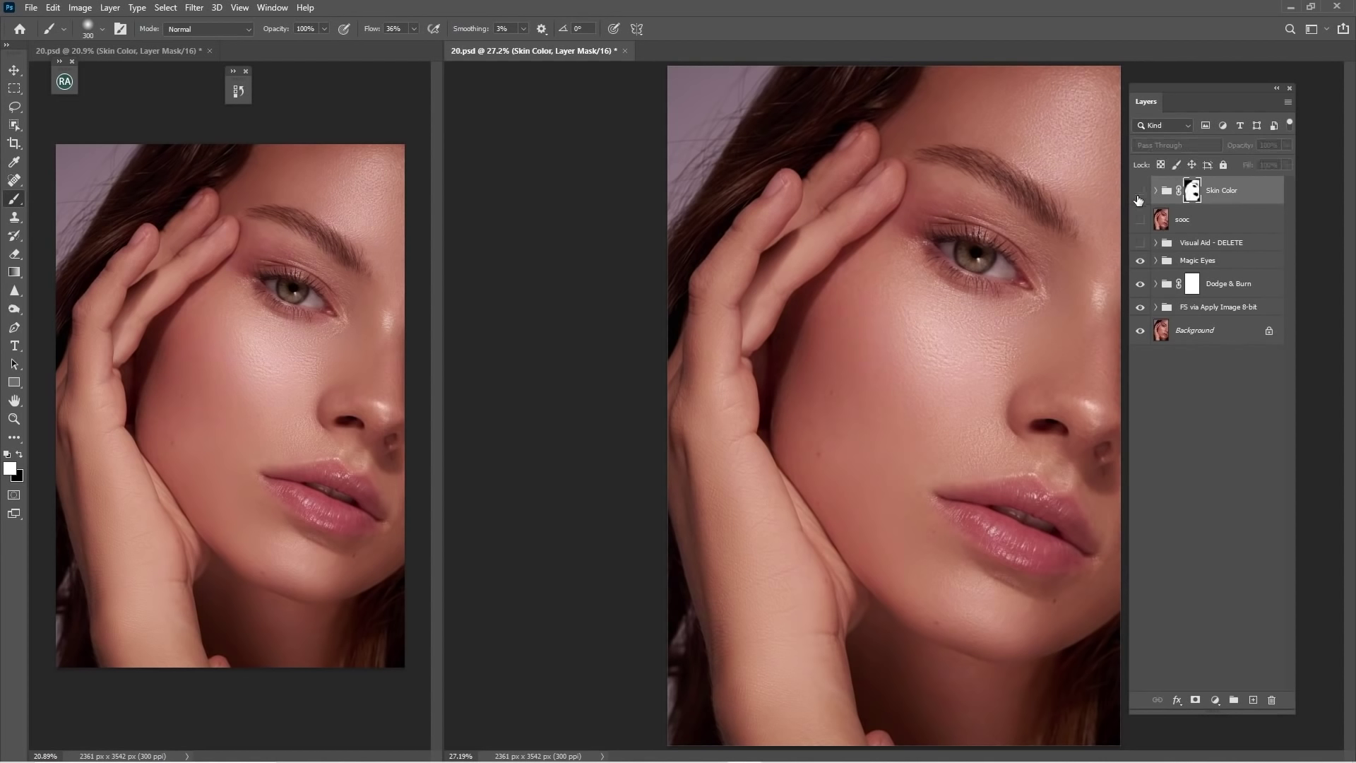
{"action": "left_click", "coordinate": [1138, 200]}
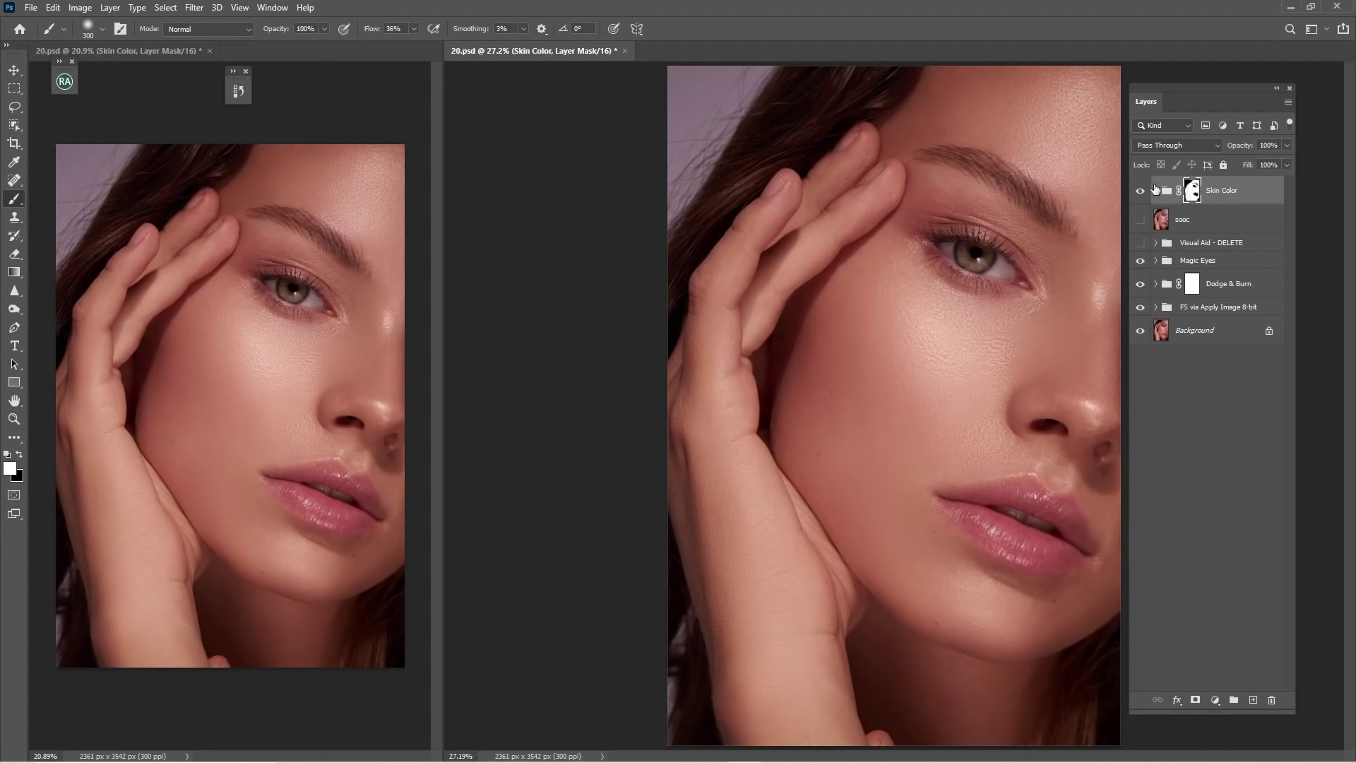
{"action": "left_click_drag", "start_coordinate": [1236, 147], "coordinate": [1216, 150]}
- Move the Skin Color group directly below Visual Aid - DELETE, and compare the whole retouch with the original sooc layer
{"action": "left_click_drag", "start_coordinate": [1217, 195], "coordinate": [1228, 248]}
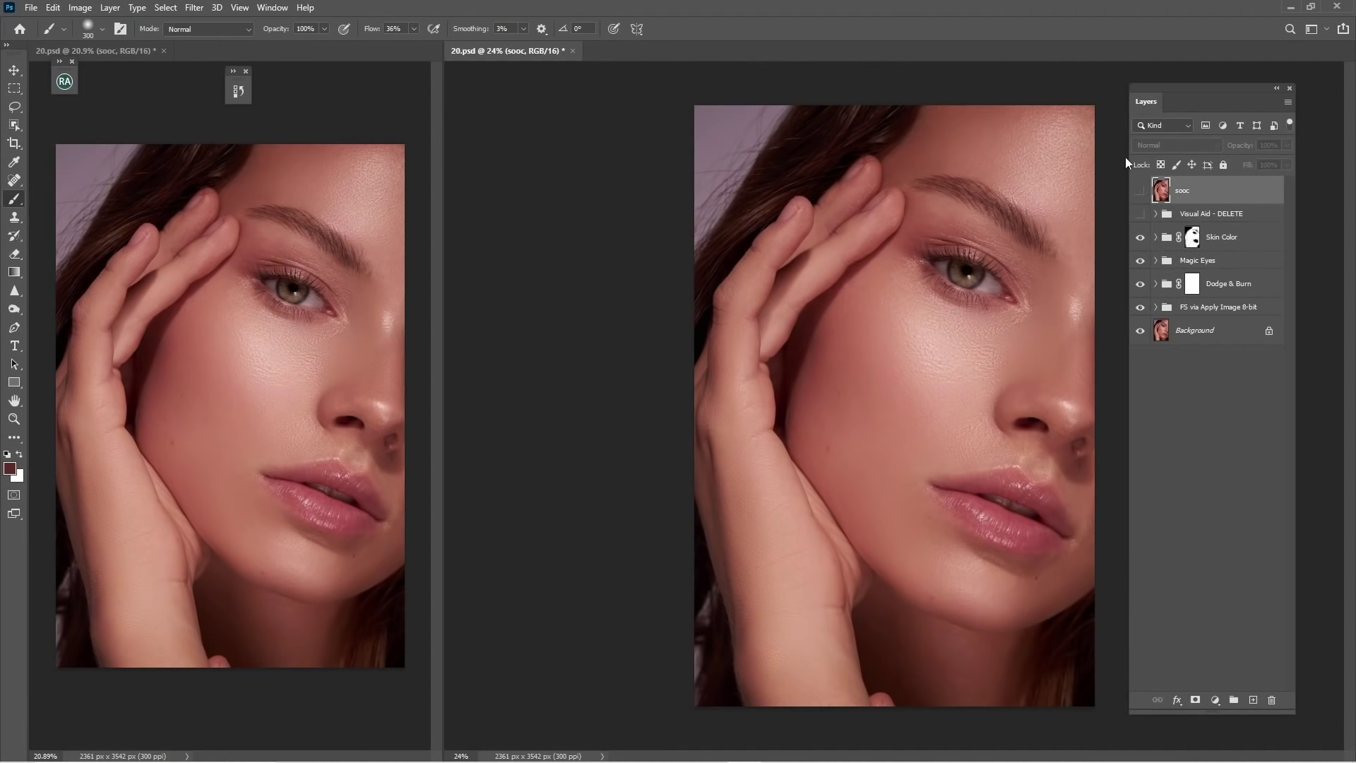
{"action": "left_click", "coordinate": [1139, 192]}
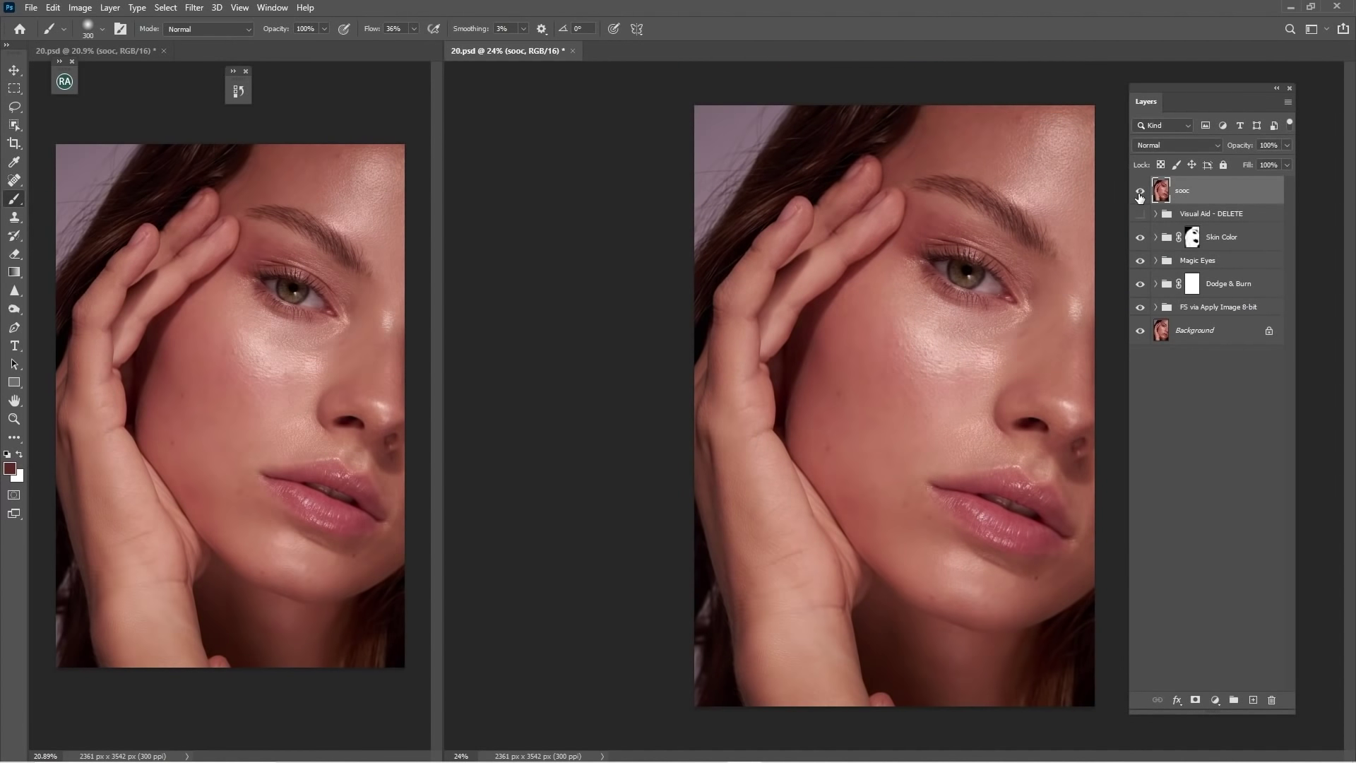
{"action": "left_click", "coordinate": [1139, 194]}
{"action": "left_click", "coordinate": [1139, 198]}
{"action": "left_click", "coordinate": [1140, 198]}
{"action": "left_click", "coordinate": [1140, 198]}
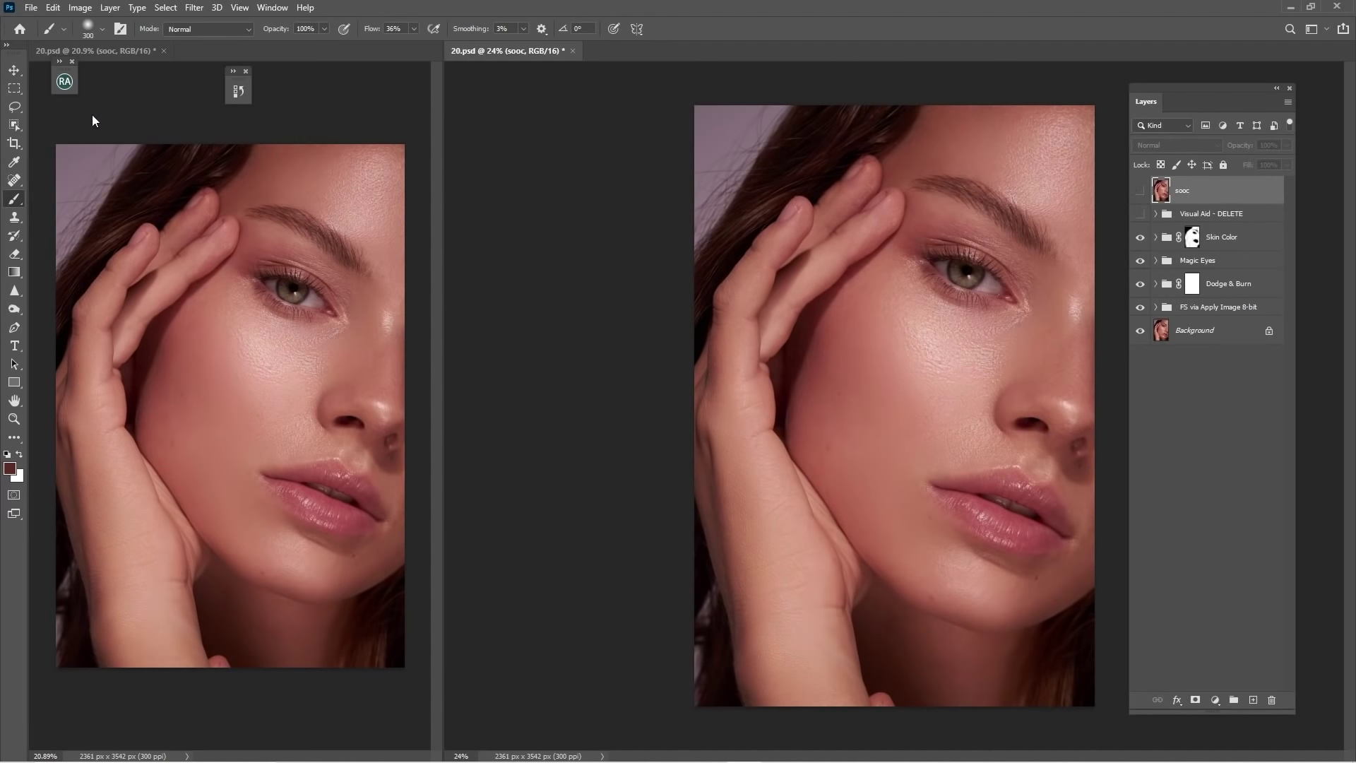
{"action": "left_click", "coordinate": [65, 83]}
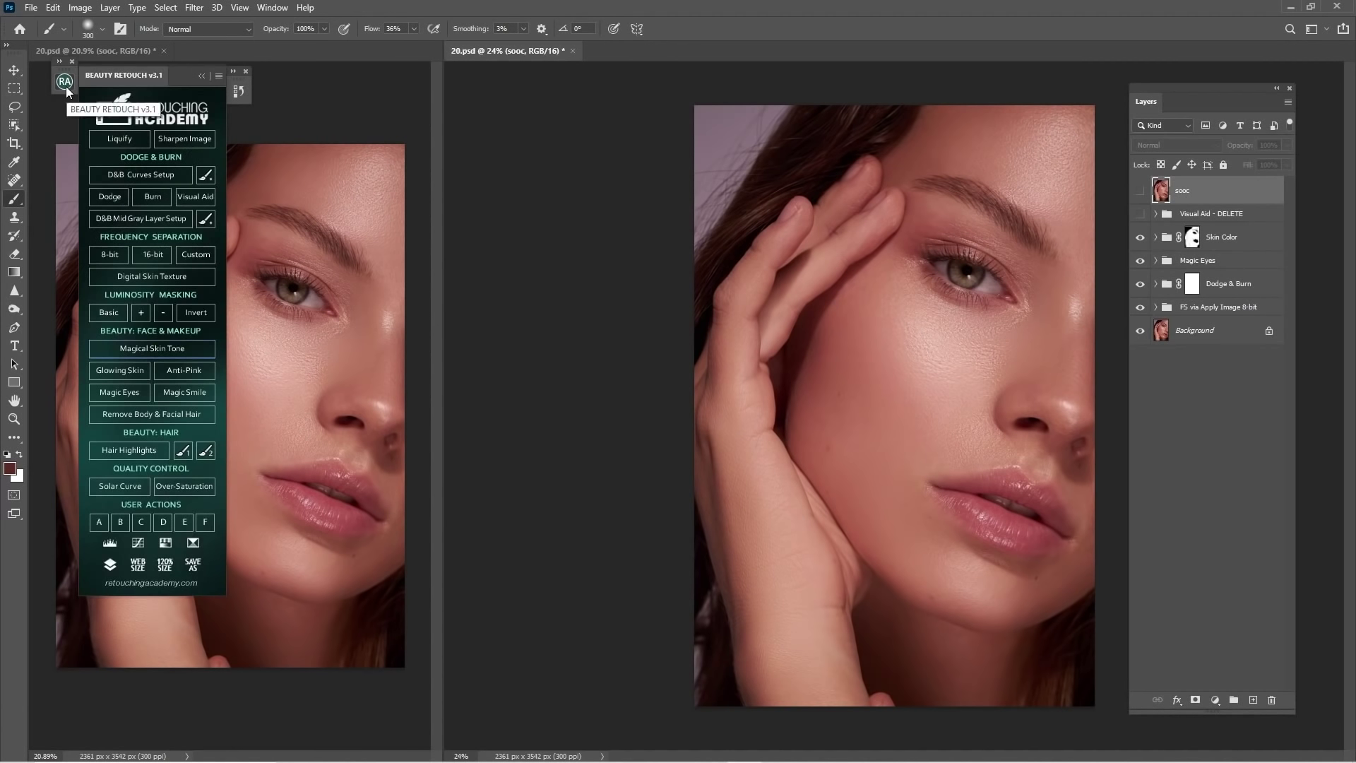
{"action": "left_click", "coordinate": [66, 85]}
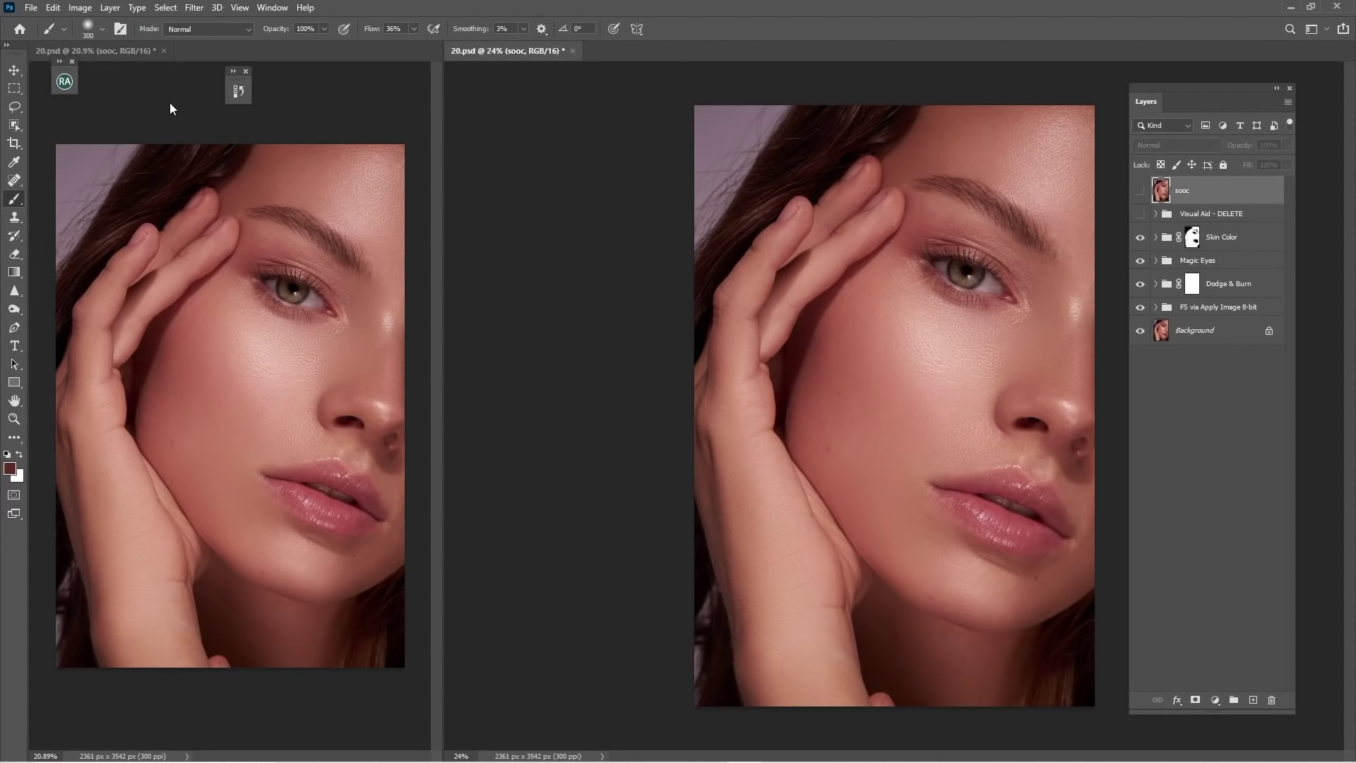